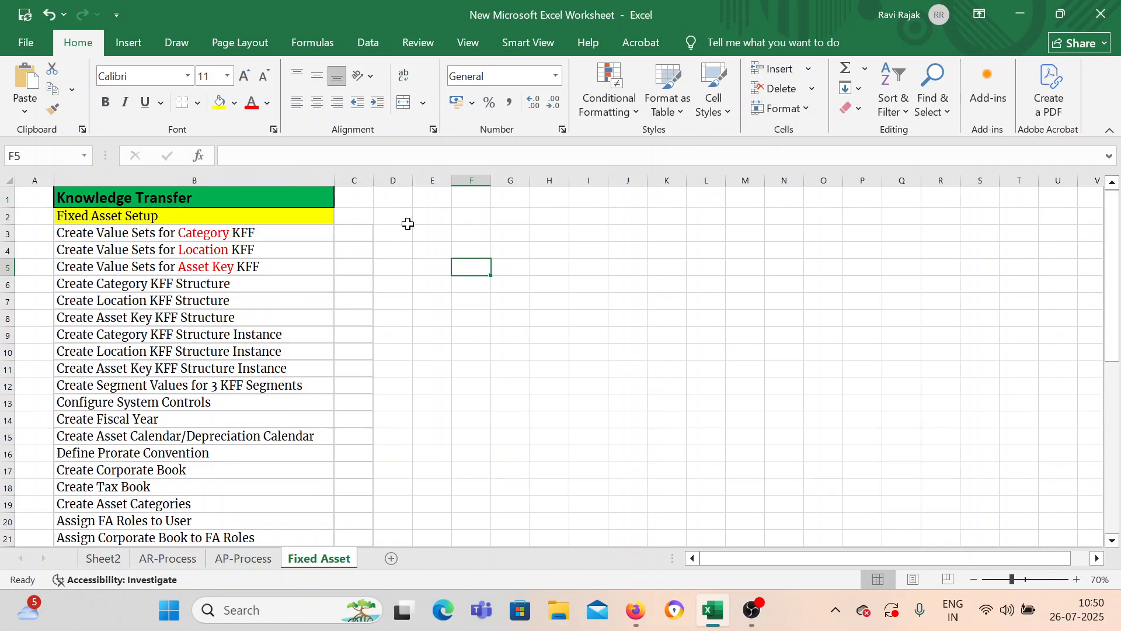
Step: Review the Fixed Asset Setup checklist and slightly narrow column B
{"action": "left_click_drag", "start_coordinate": [239, 236], "coordinate": [272, 498]}
{"action": "left_click", "coordinate": [271, 495]}
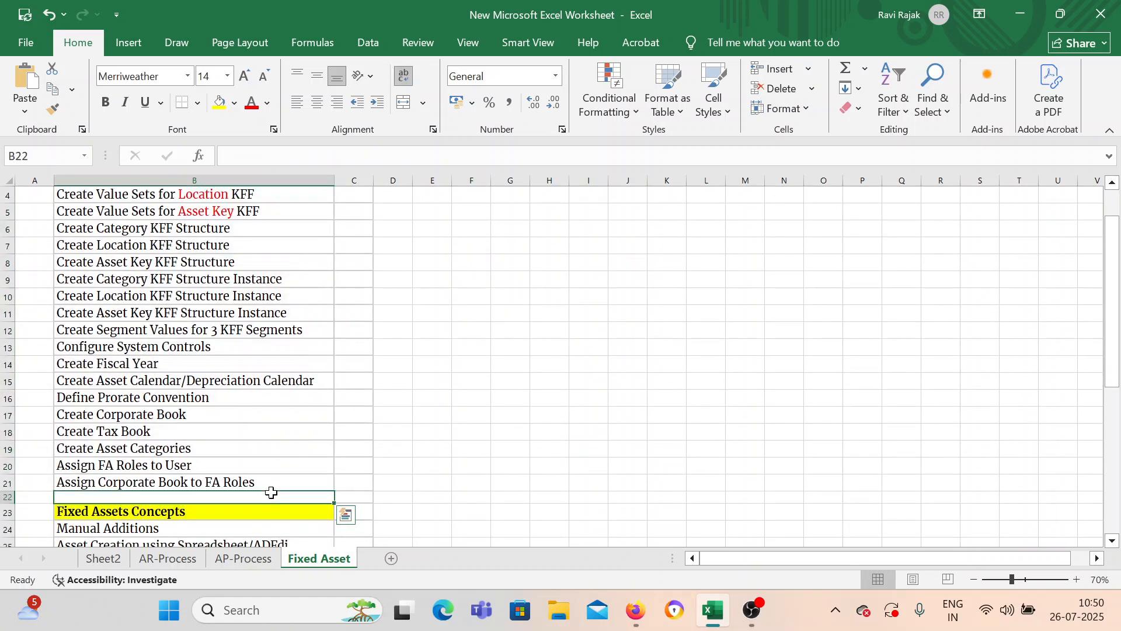
{"action": "scroll", "coordinate": [351, 450], "scroll_direction": "up", "scroll_amount": 1}
{"action": "left_click", "coordinate": [289, 236]}
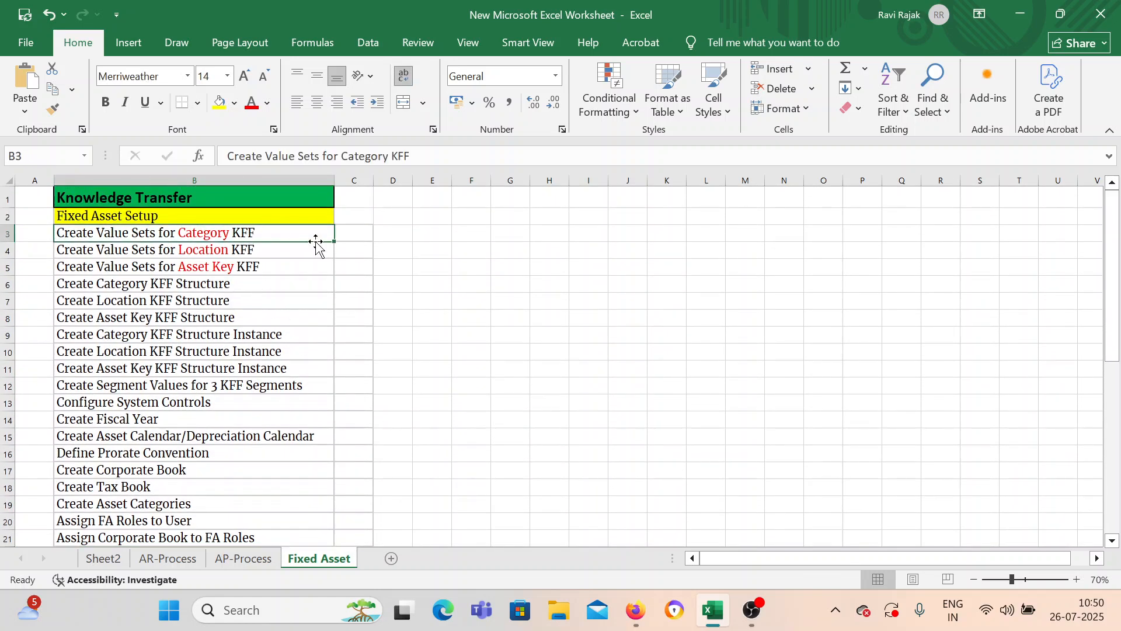
{"action": "left_click_drag", "start_coordinate": [334, 180], "coordinate": [330, 180]}
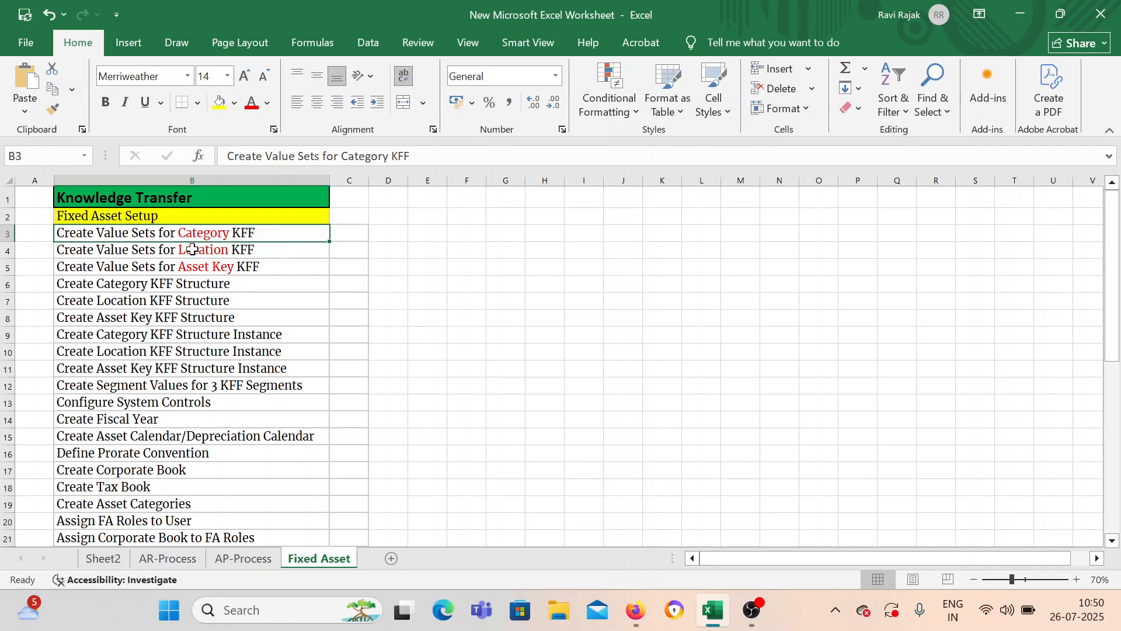
Step: Examine the checklist entries for creating the Category, Location and Asset Key KFF value sets
{"action": "left_click_drag", "start_coordinate": [198, 234], "coordinate": [196, 262]}
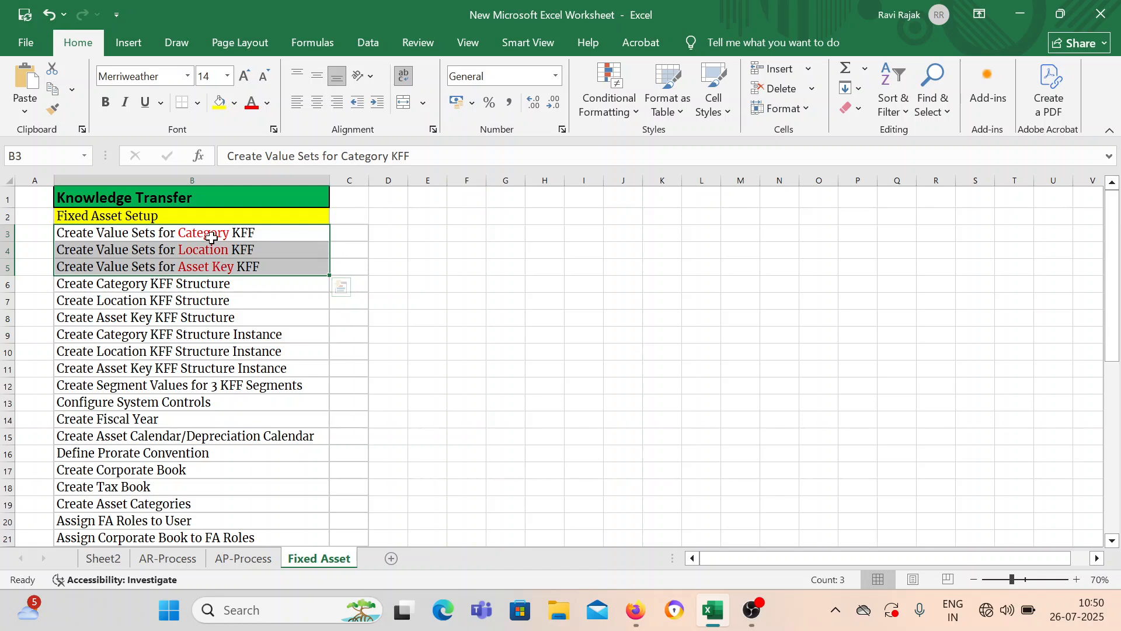
{"action": "left_click", "coordinate": [211, 238]}
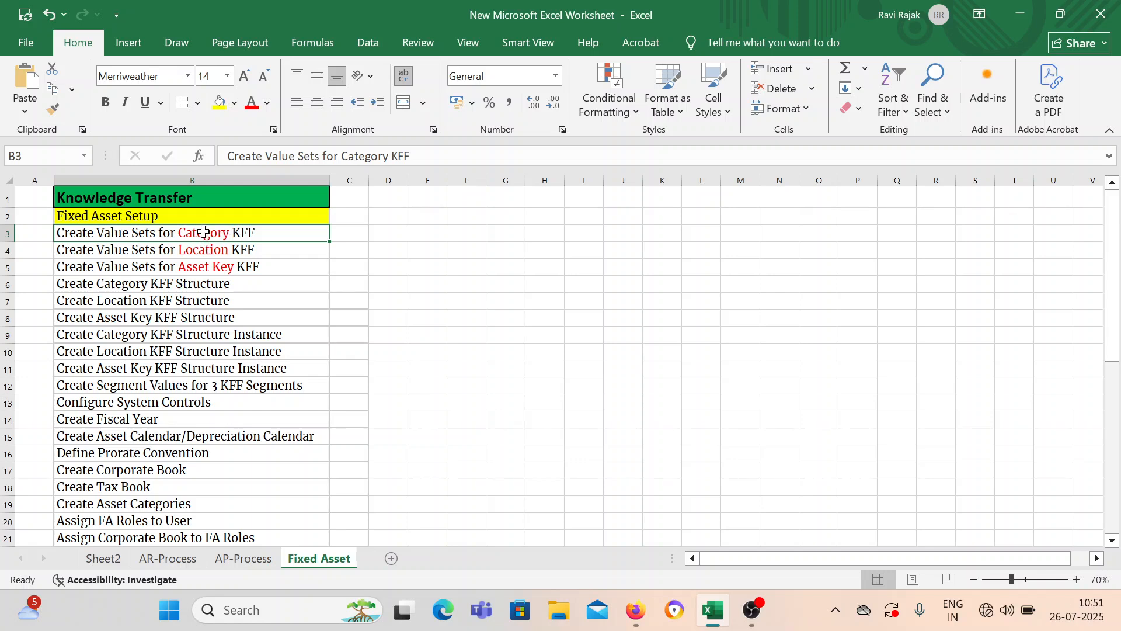
{"action": "left_click", "coordinate": [206, 251]}
{"action": "left_click", "coordinate": [212, 268]}
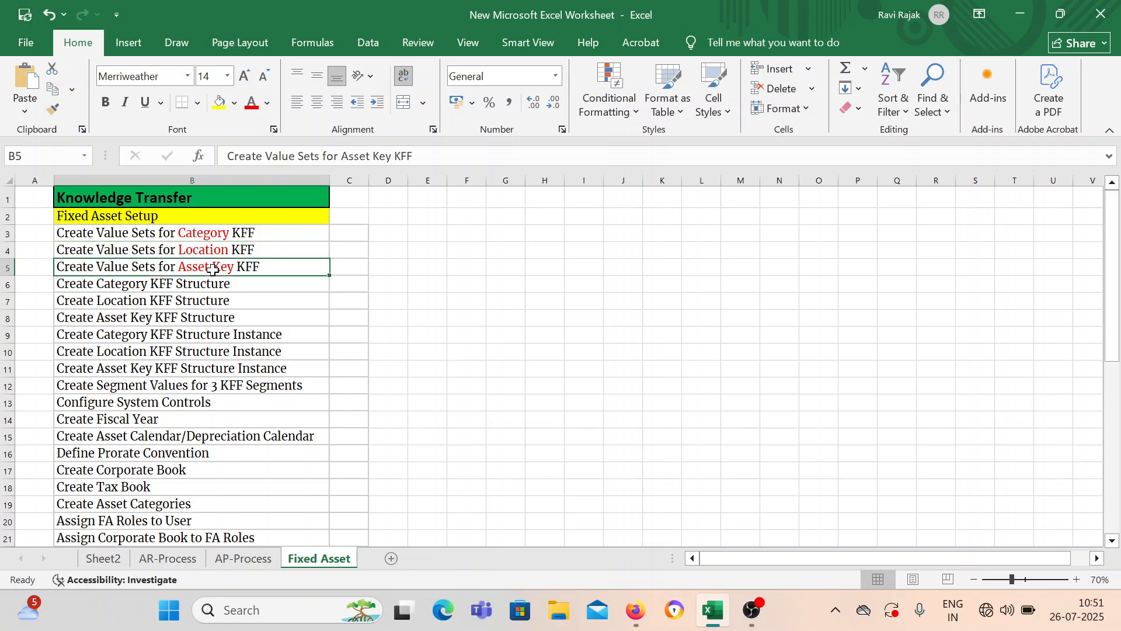
{"action": "left_click", "coordinate": [215, 234]}
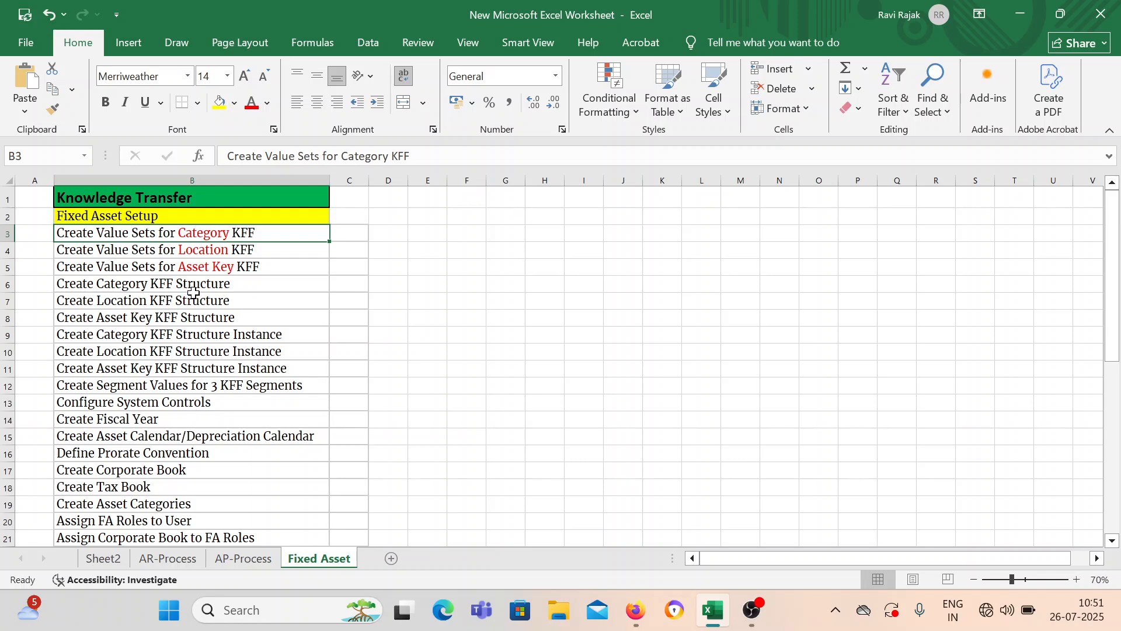
{"action": "left_click_drag", "start_coordinate": [205, 233], "coordinate": [201, 265]}
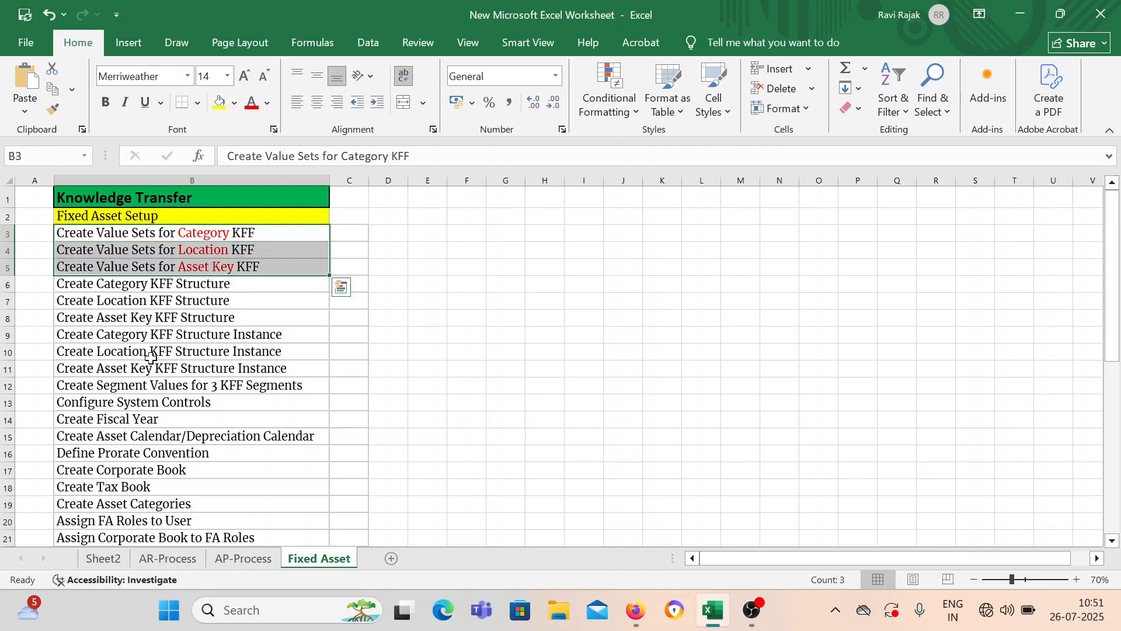
{"action": "left_click", "coordinate": [151, 404]}
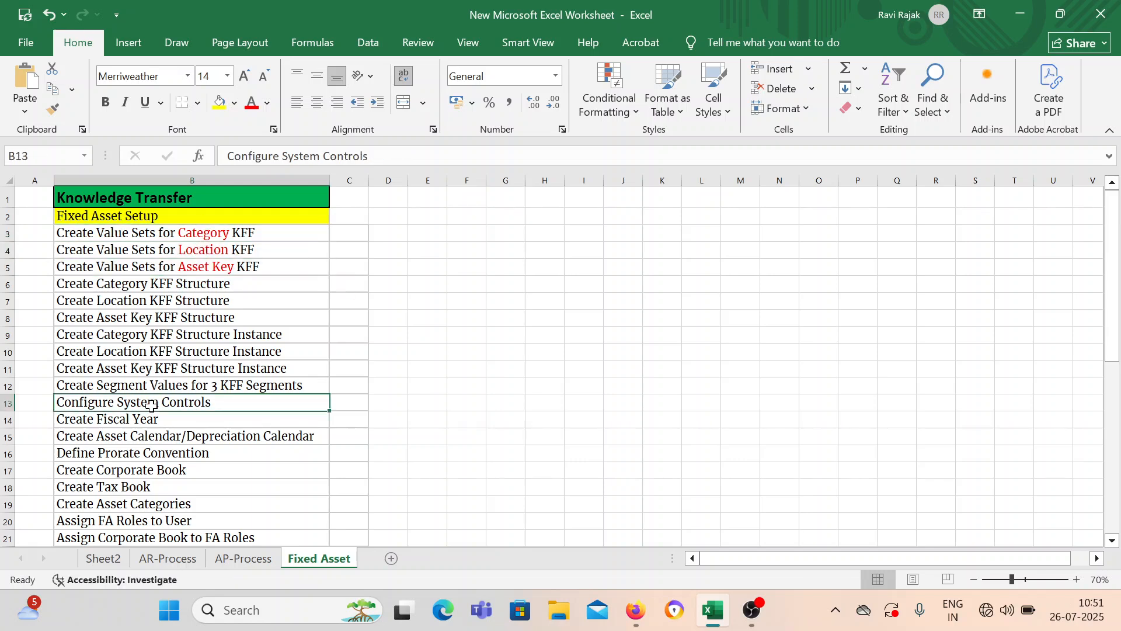
{"action": "left_click_drag", "start_coordinate": [204, 235], "coordinate": [208, 260]}
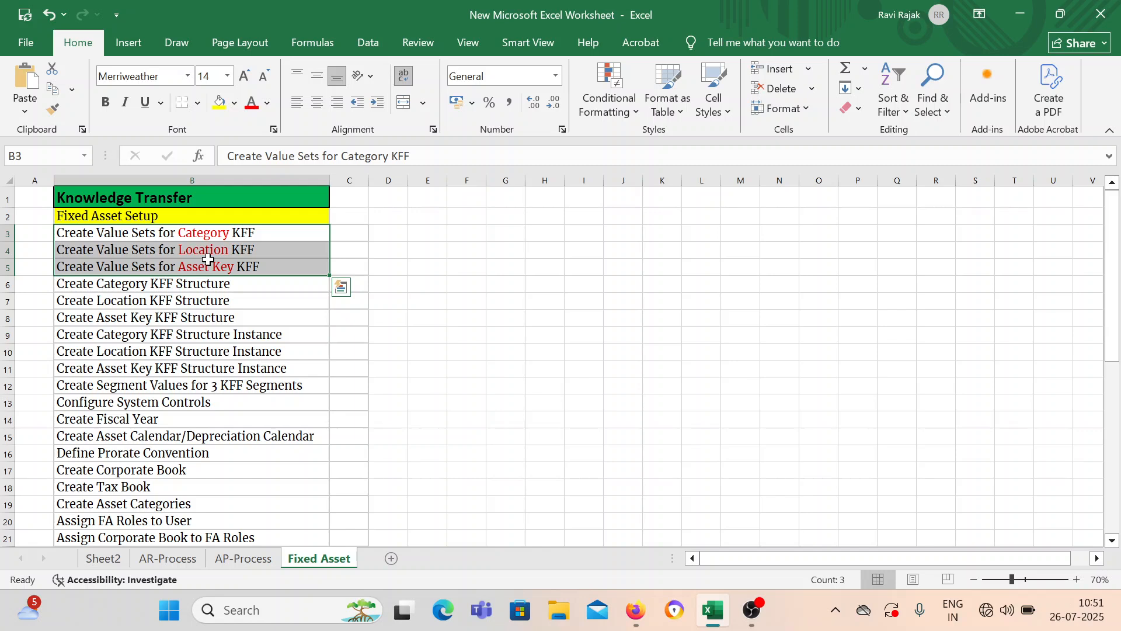
{"action": "left_click", "coordinate": [209, 234]}
{"action": "double_click", "coordinate": [209, 235]}
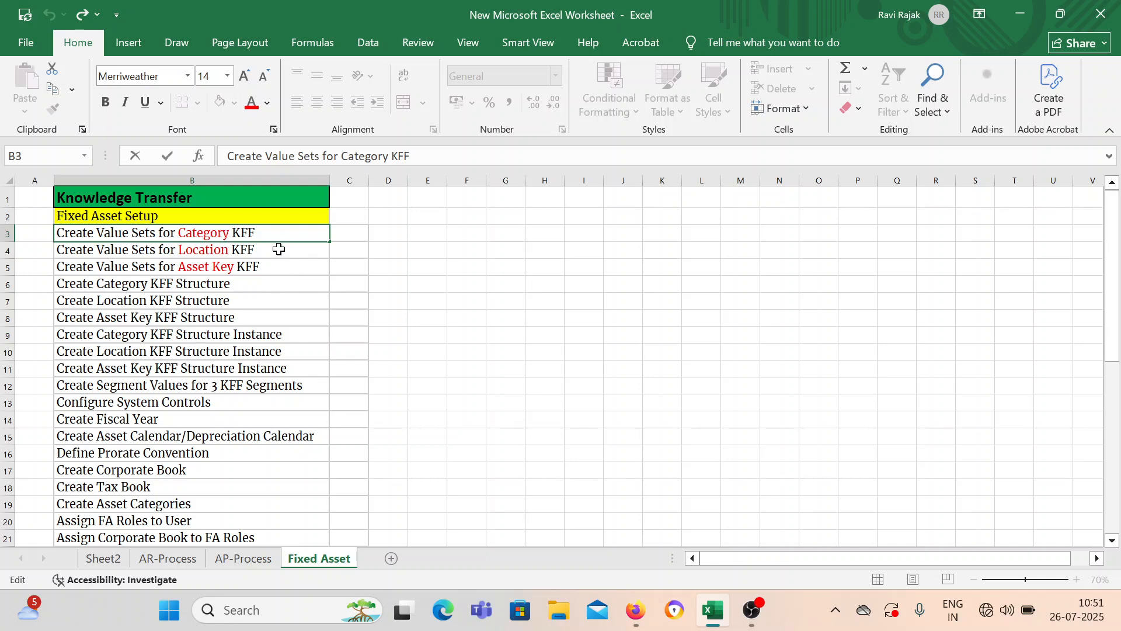
{"action": "scroll", "coordinate": [251, 435], "scroll_direction": "down", "scroll_amount": 1}
{"action": "scroll", "coordinate": [257, 371], "scroll_direction": "up", "scroll_amount": 1}
{"action": "left_click", "coordinate": [228, 234]}
Step: Enter the heading "Major" in cell G4
{"action": "left_click", "coordinate": [497, 248]}
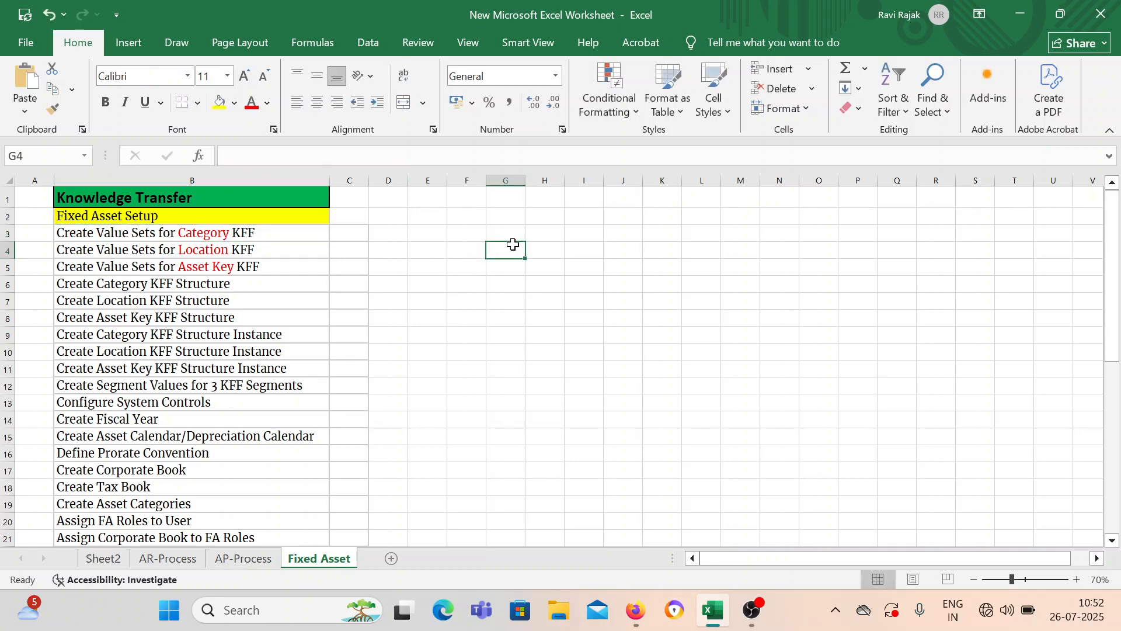
{"action": "double_click", "coordinate": [514, 245]}
{"action": "type", "text": "Major"}
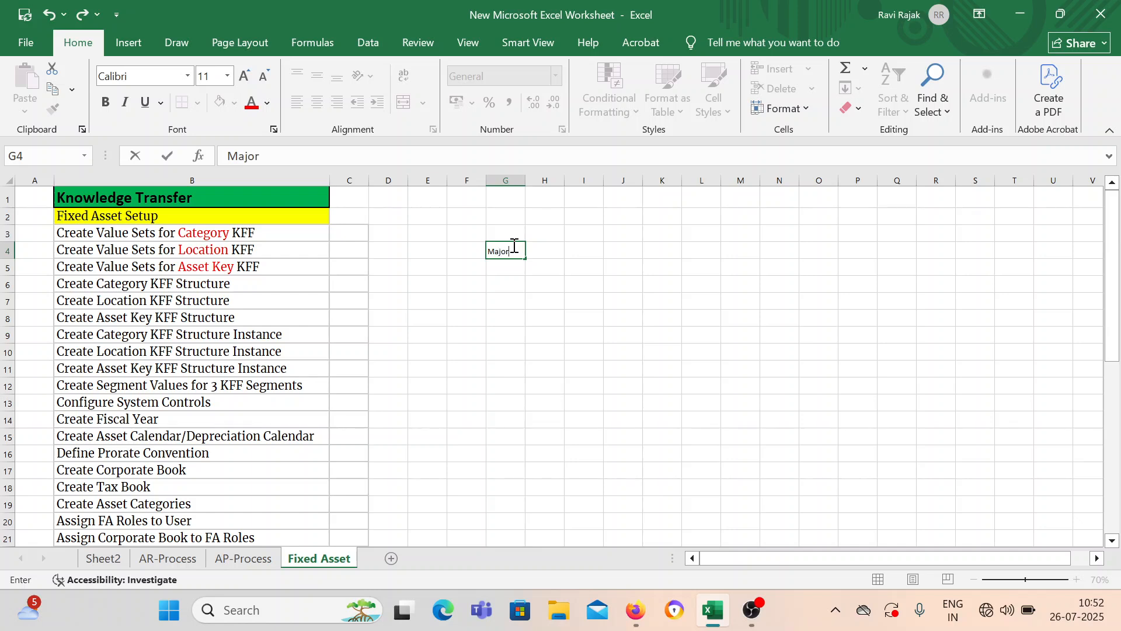
{"action": "key", "text": "Return"}
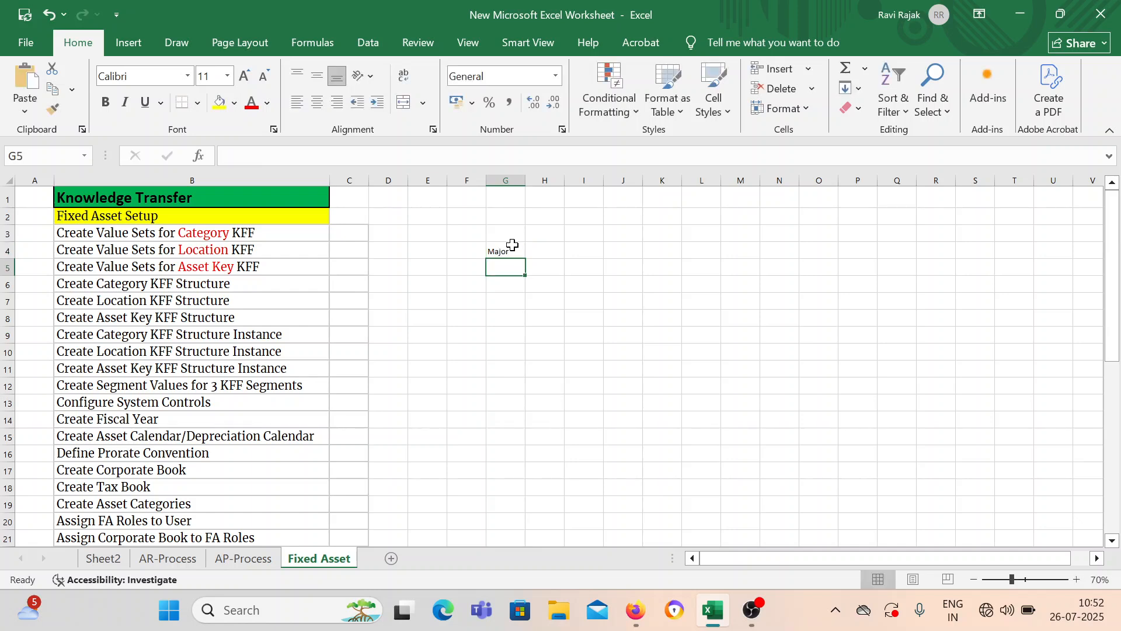
Step: Set the font size of the "Major" heading in G4 to 16
{"action": "left_click", "coordinate": [227, 76]}
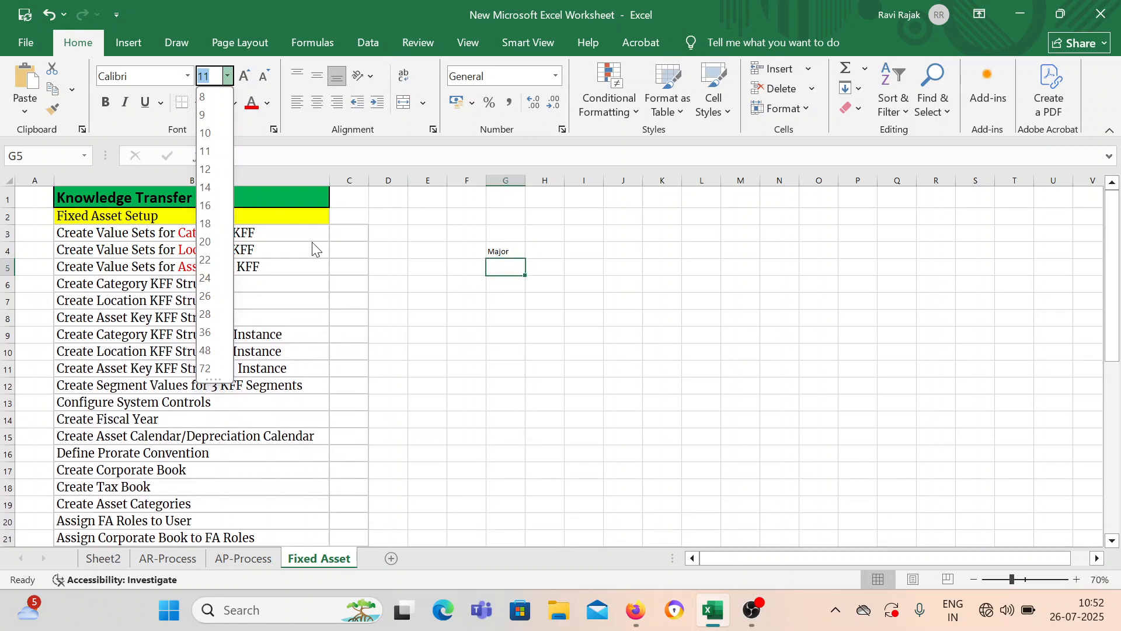
{"action": "left_click", "coordinate": [509, 249]}
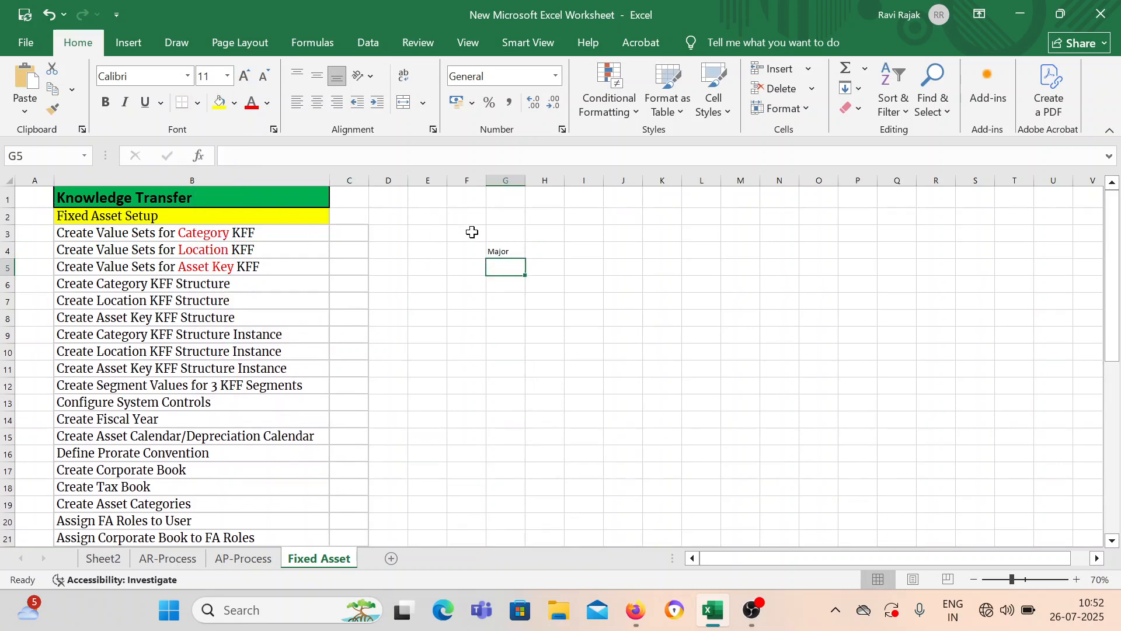
{"action": "left_click", "coordinate": [498, 248]}
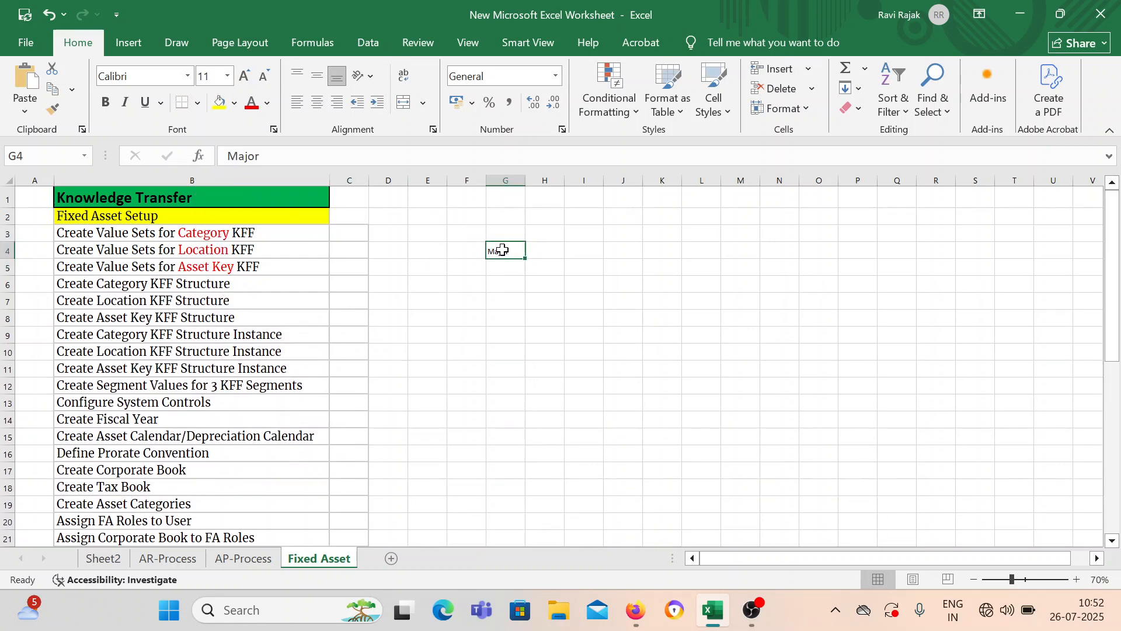
{"action": "left_click", "coordinate": [228, 76]}
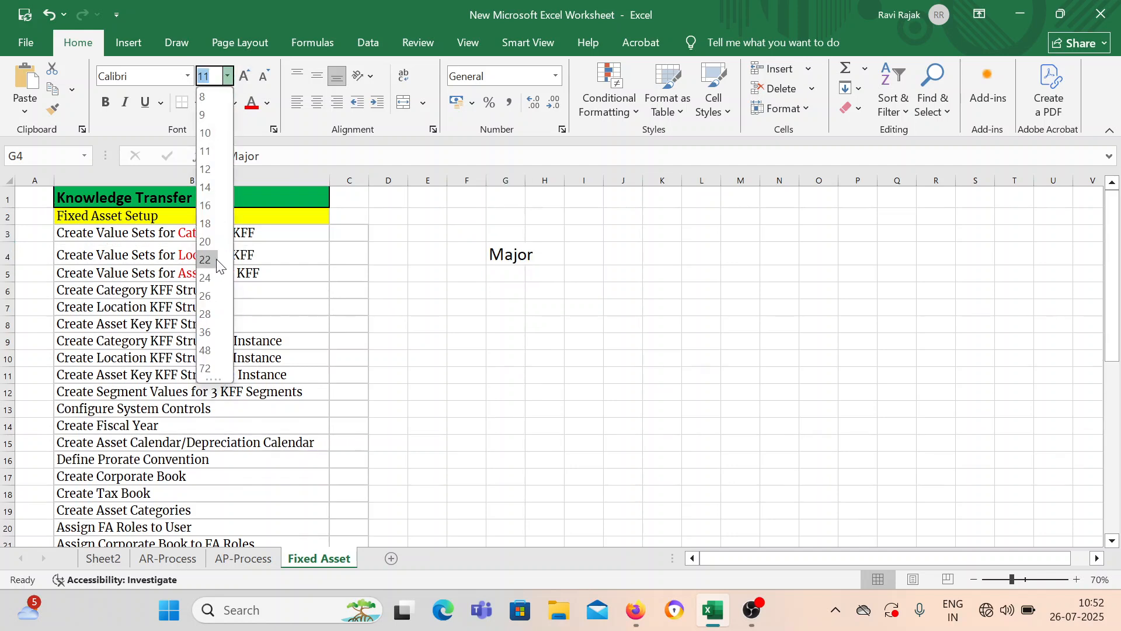
{"action": "key", "text": "Escape"}
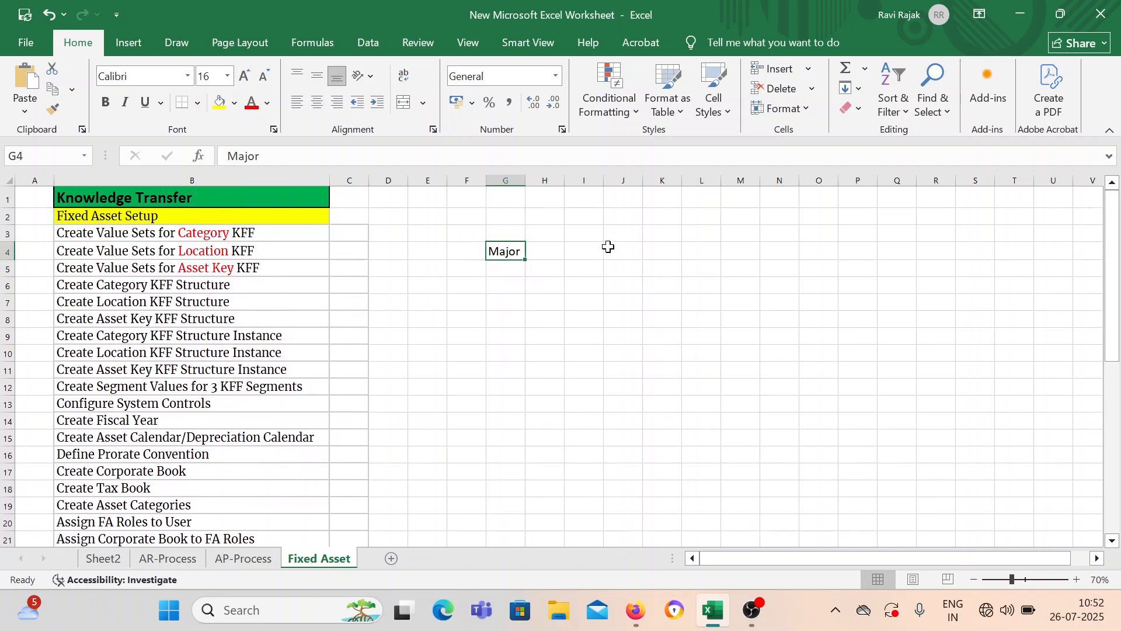
Step: Enter "Minor" in cell H4 and copy the formatting of the "Major" heading onto it
{"action": "left_click", "coordinate": [555, 248]}
{"action": "type", "text": "Minor"}
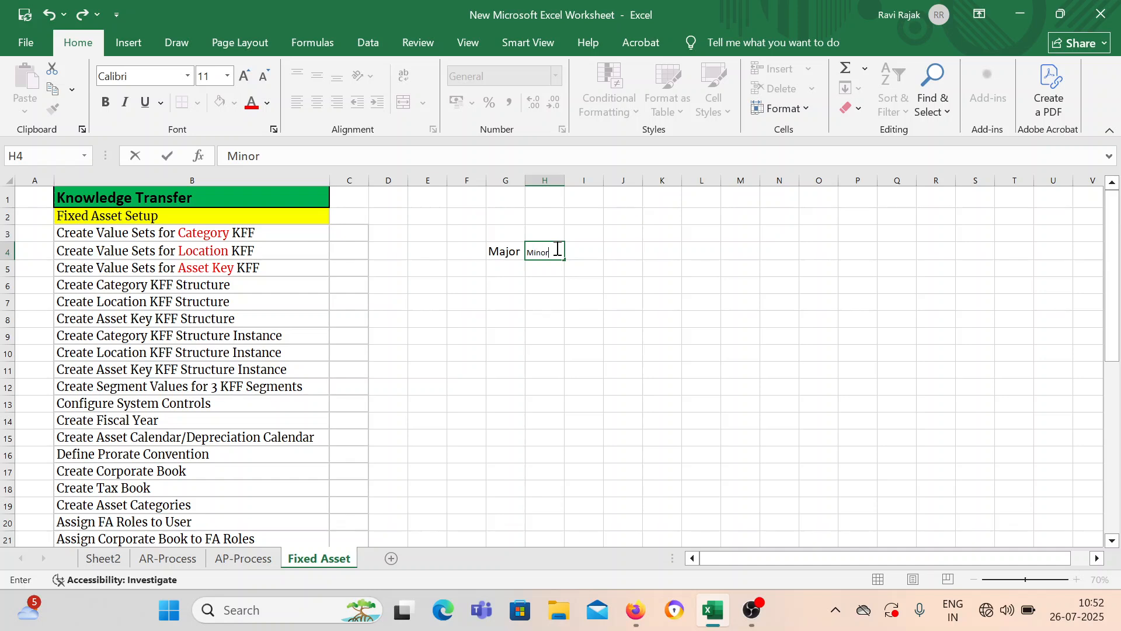
{"action": "left_click", "coordinate": [506, 248]}
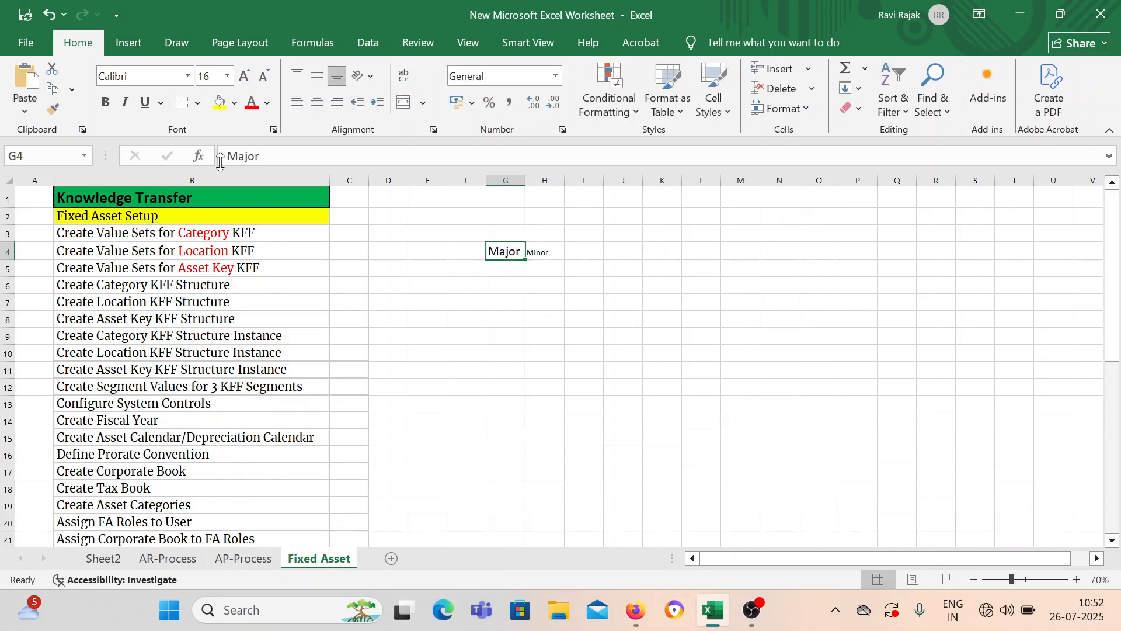
{"action": "left_click", "coordinate": [53, 109]}
{"action": "left_click", "coordinate": [537, 249]}
Step: Enter "Furnitture" in cell G5 under the "Major" heading
{"action": "left_click", "coordinate": [513, 266]}
{"action": "double_click", "coordinate": [512, 269]}
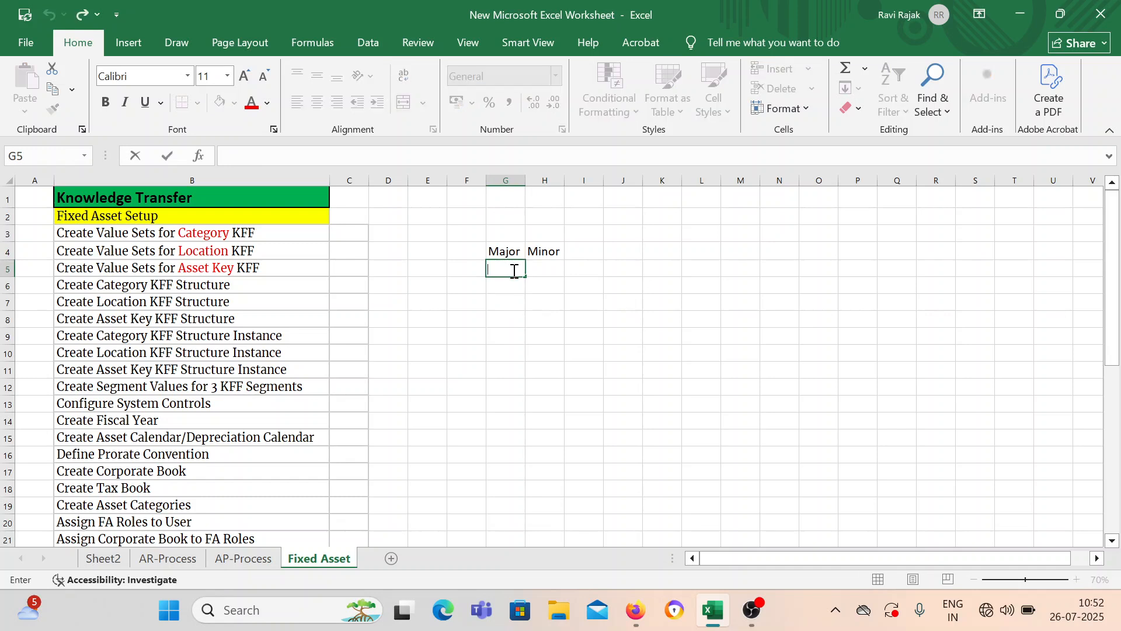
{"action": "type", "text": "Furnitture"}
{"action": "left_click", "coordinate": [614, 420]}
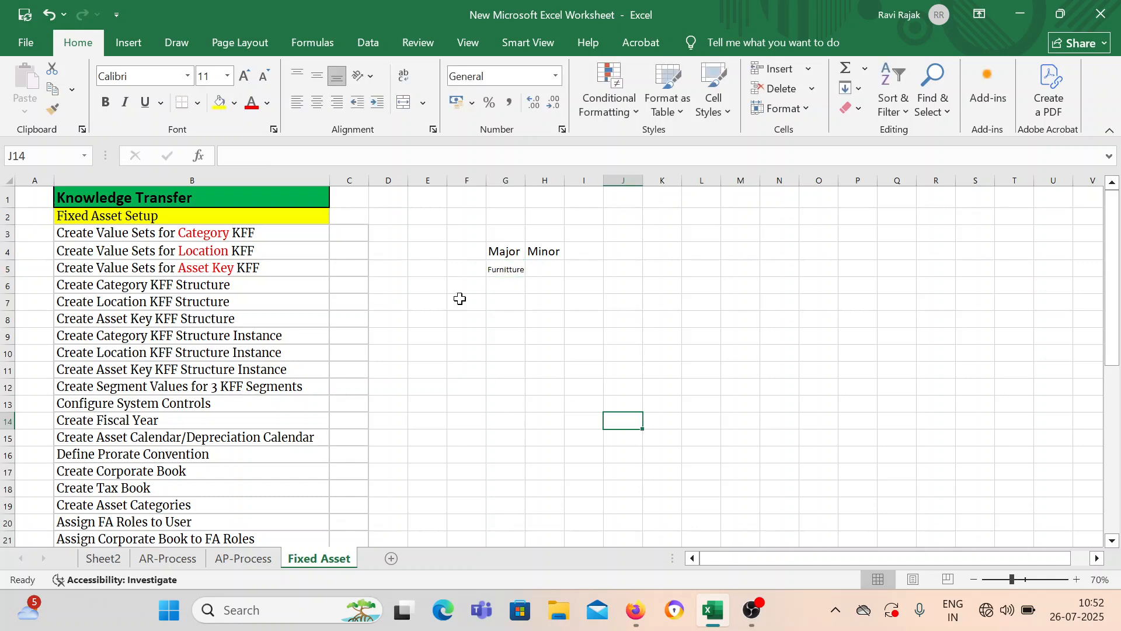
Step: Copy the formatting of the "Major" heading to "Furnitture" in G5 and autofit column G to its contents
{"action": "left_click", "coordinate": [503, 270]}
{"action": "left_click", "coordinate": [505, 402]}
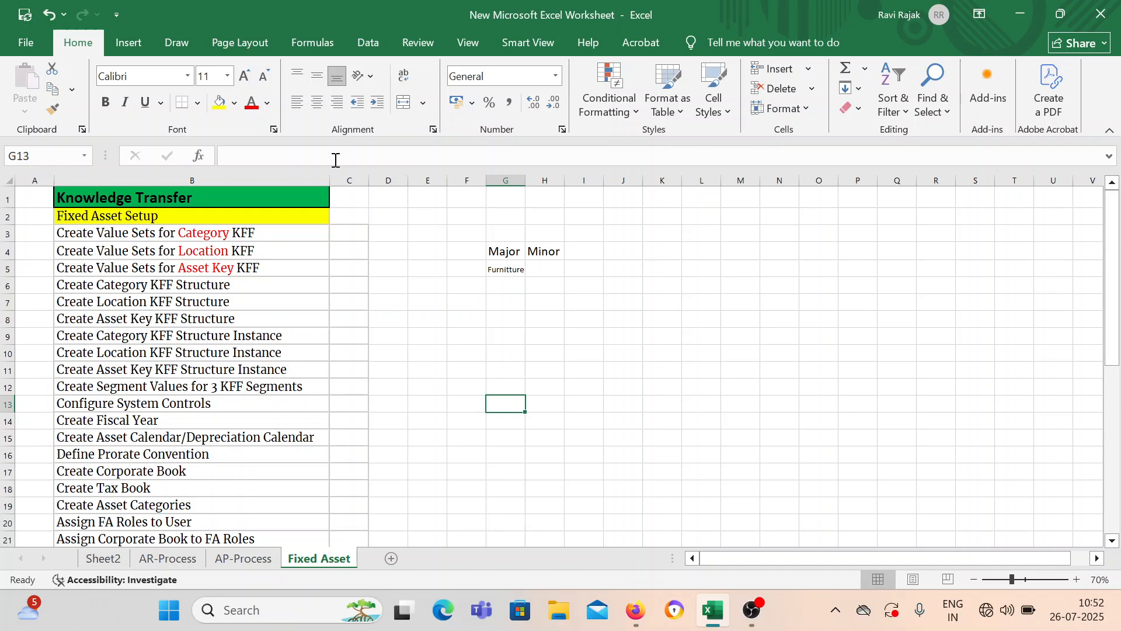
{"action": "left_click", "coordinate": [228, 76]}
{"action": "left_click", "coordinate": [216, 214]}
{"action": "left_click", "coordinate": [584, 336]}
{"action": "left_click", "coordinate": [511, 268]}
{"action": "left_click", "coordinate": [507, 255]}
{"action": "left_click", "coordinate": [52, 109]}
{"action": "left_click", "coordinate": [508, 269]}
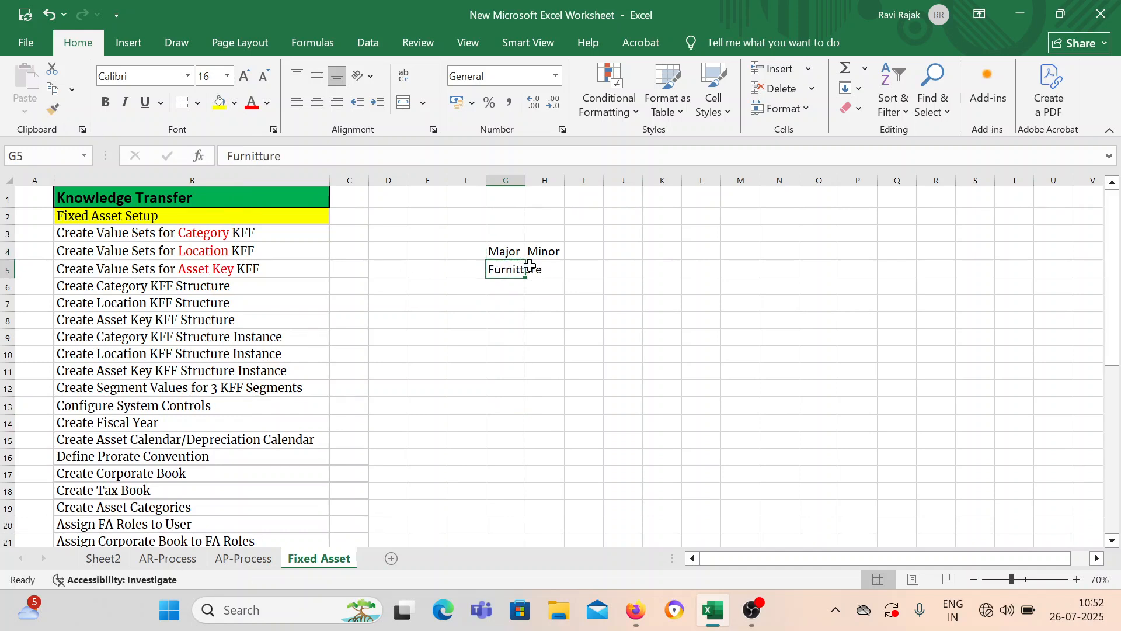
{"action": "left_click", "coordinate": [528, 269]}
{"action": "double_click", "coordinate": [526, 181]}
Step: Enter "Sofa" in cell H5 under "Minor" and copy the formatting of G5 onto it
{"action": "double_click", "coordinate": [566, 267]}
{"action": "type", "text": "S"}
{"action": "key", "text": "BackSpace"}
{"action": "type", "text": "Sofa"}
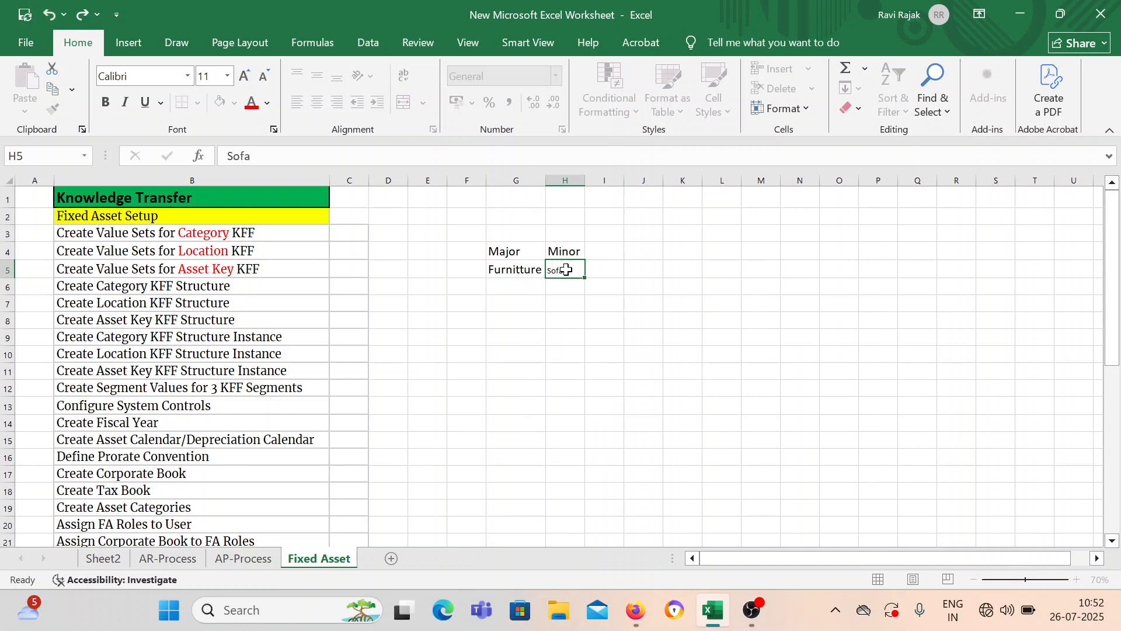
{"action": "key", "text": "Return"}
{"action": "left_click", "coordinate": [517, 251]}
{"action": "left_click", "coordinate": [516, 269]}
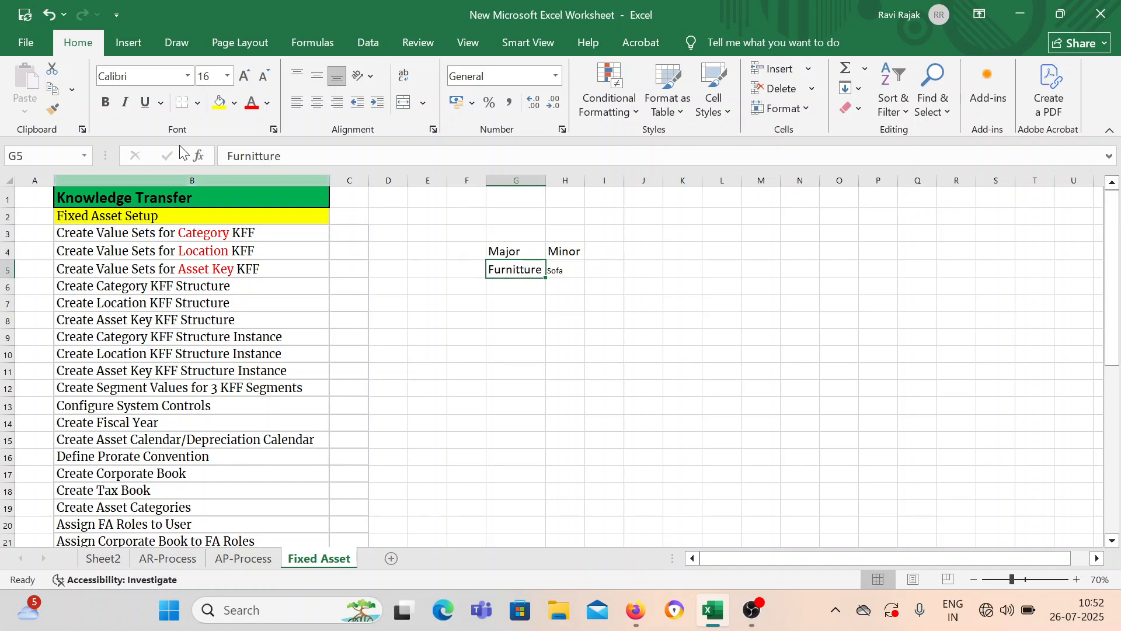
{"action": "left_click", "coordinate": [54, 109]}
{"action": "left_click", "coordinate": [556, 270]}
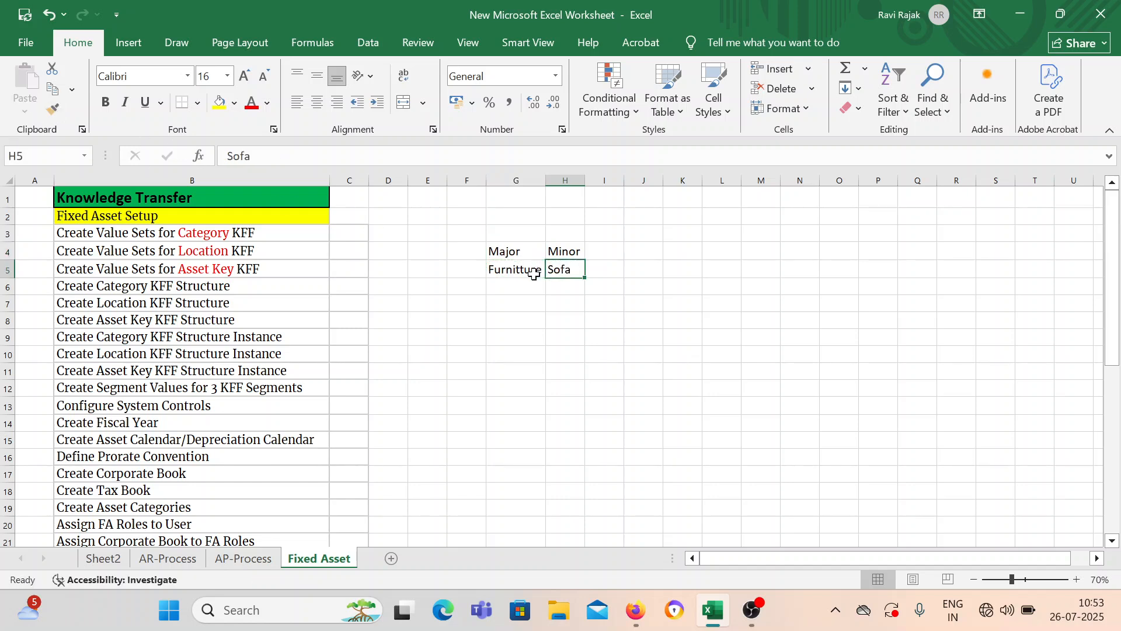
Step: Enter "Table" in cell H6 below "Sofa" and copy the formatting of G5 onto it
{"action": "double_click", "coordinate": [570, 287]}
{"action": "type", "text": "Table"}
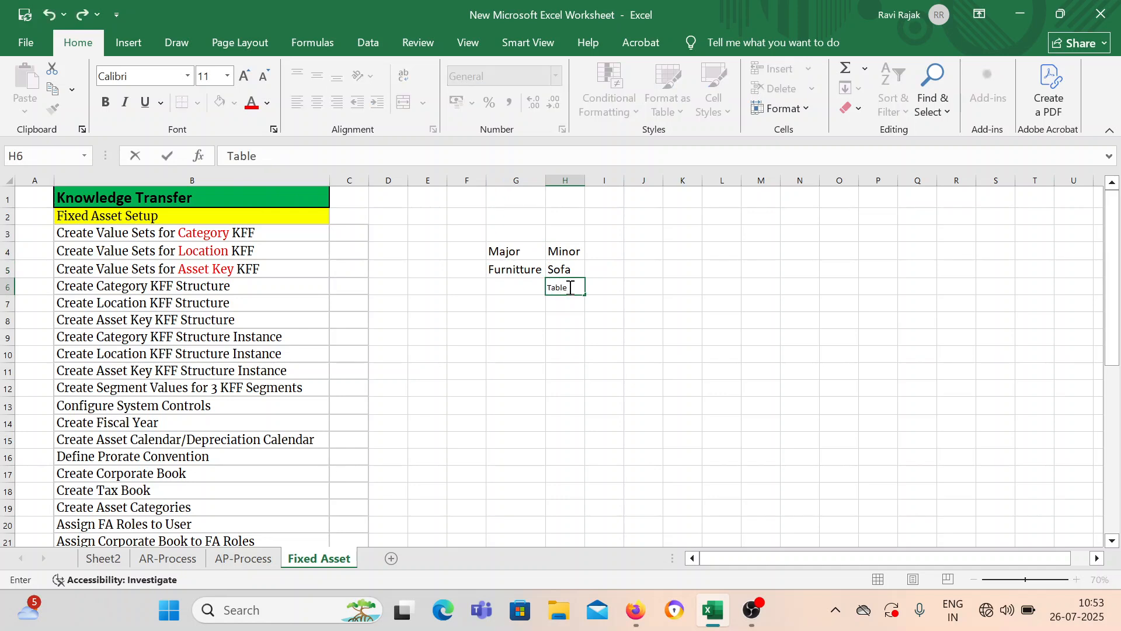
{"action": "left_click", "coordinate": [516, 270]}
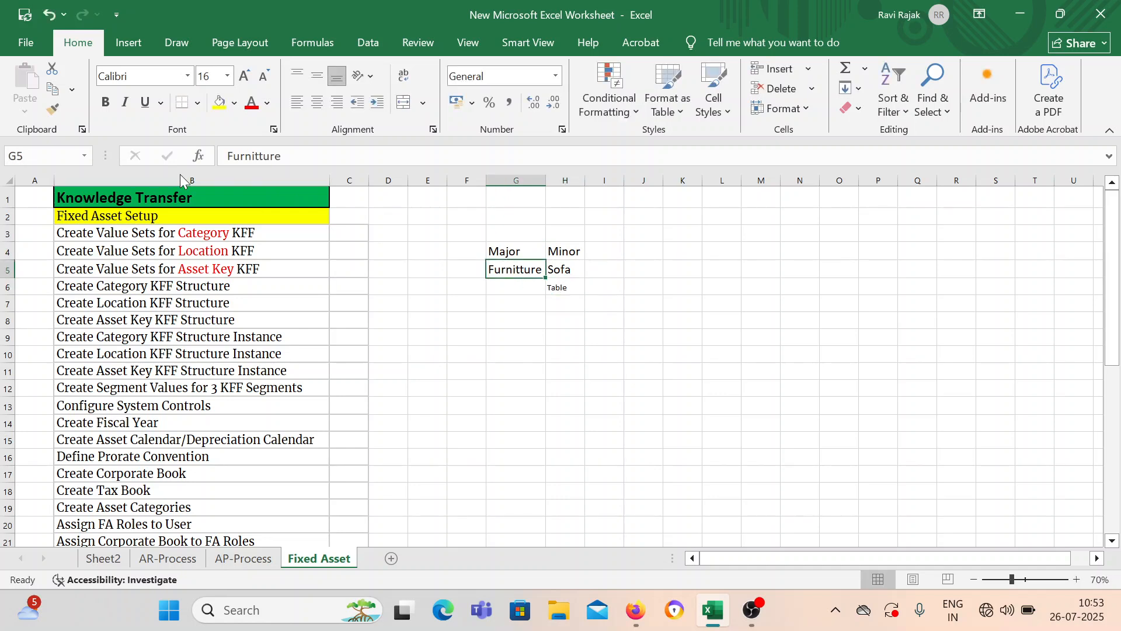
{"action": "left_click", "coordinate": [52, 109]}
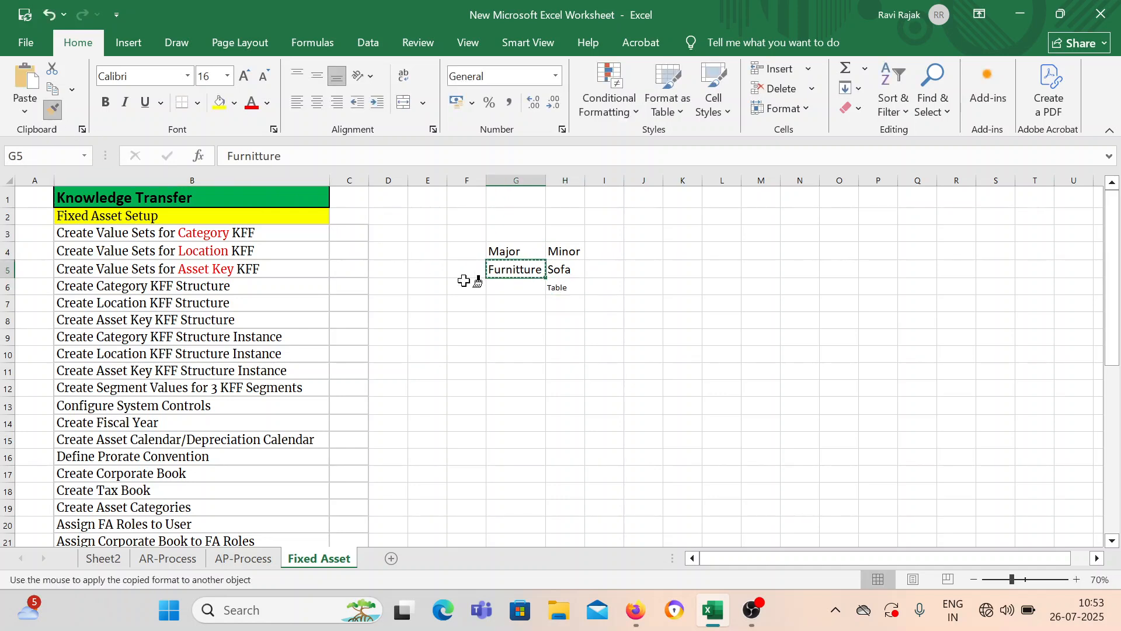
{"action": "left_click", "coordinate": [562, 287]}
Step: Review the Major and Minor category example and the checklist entry for the Location KFF value sets
{"action": "left_click", "coordinate": [542, 321]}
{"action": "left_click_drag", "start_coordinate": [566, 272], "coordinate": [575, 439]}
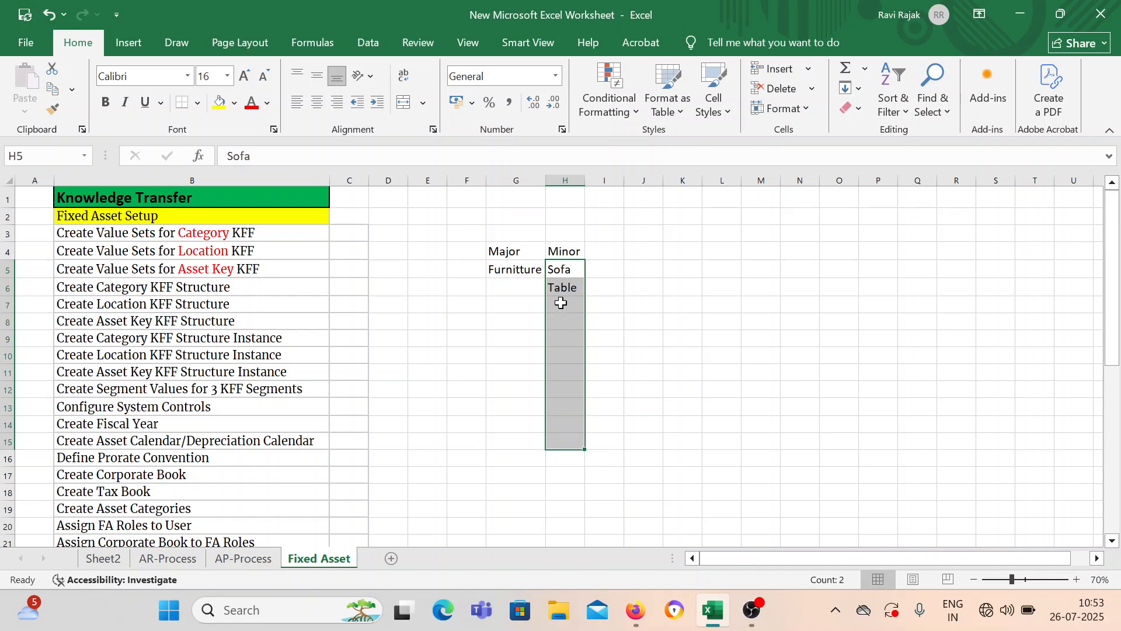
{"action": "left_click", "coordinate": [511, 273]}
{"action": "left_click", "coordinate": [512, 320]}
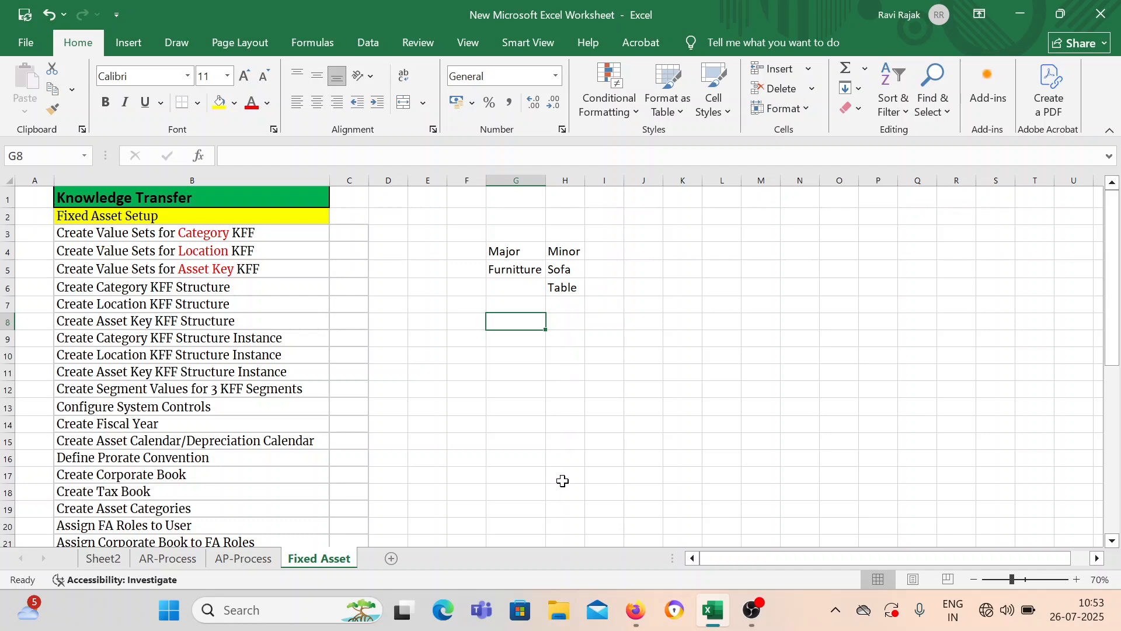
{"action": "left_click_drag", "start_coordinate": [504, 251], "coordinate": [561, 254]}
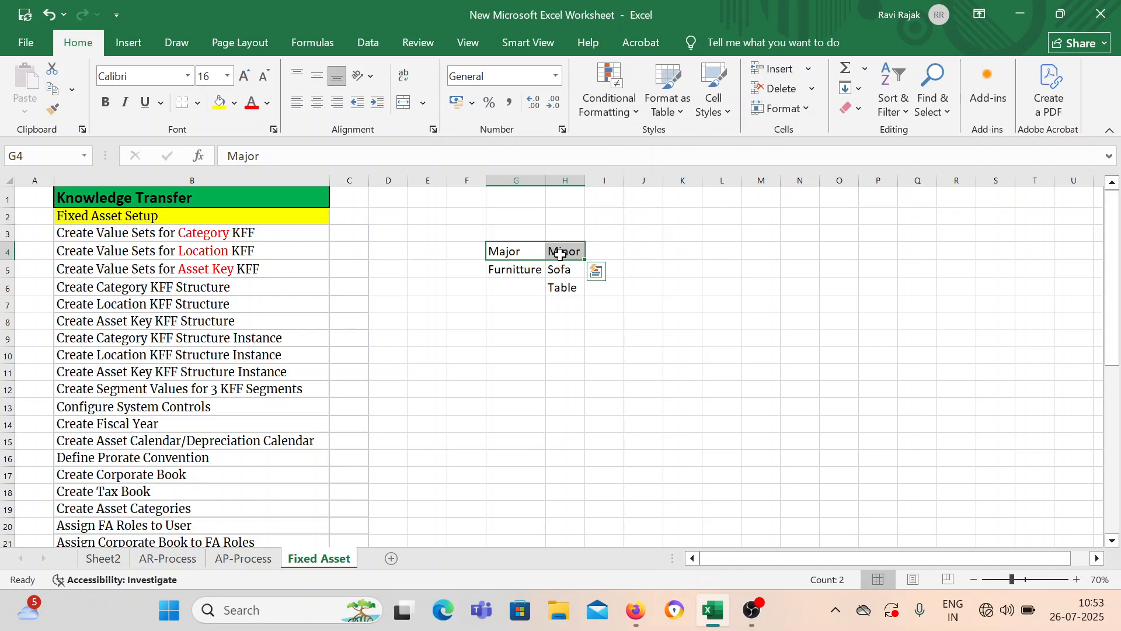
{"action": "double_click", "coordinate": [206, 251]}
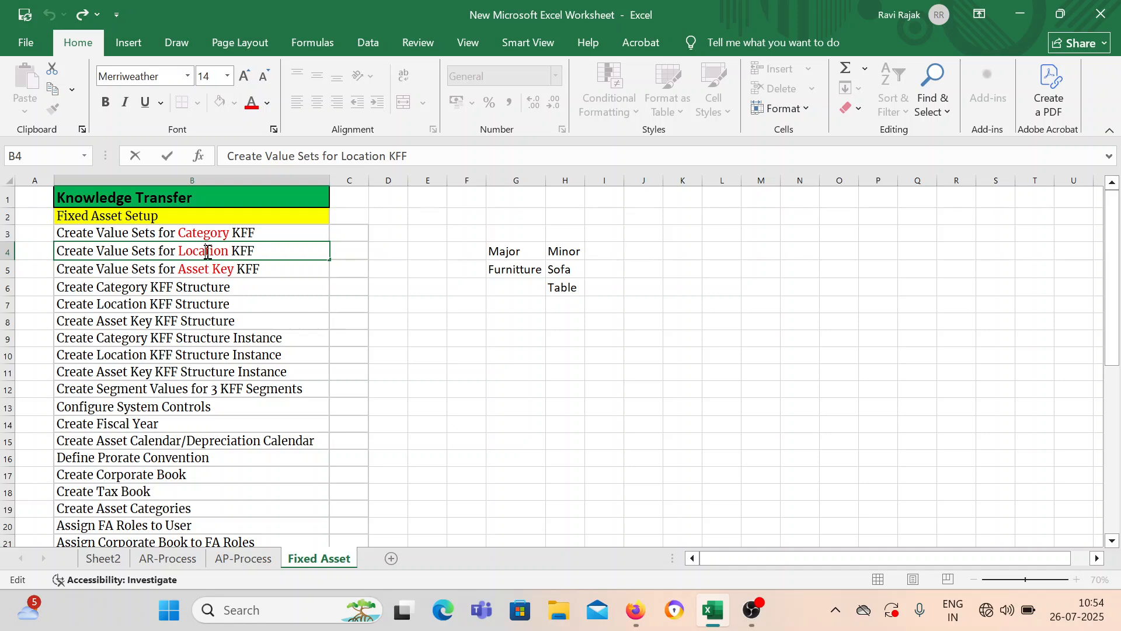
Step: Examine the checklist entries for the Location and Asset Key KFF value sets in B4 and B5
{"action": "double_click", "coordinate": [207, 251]}
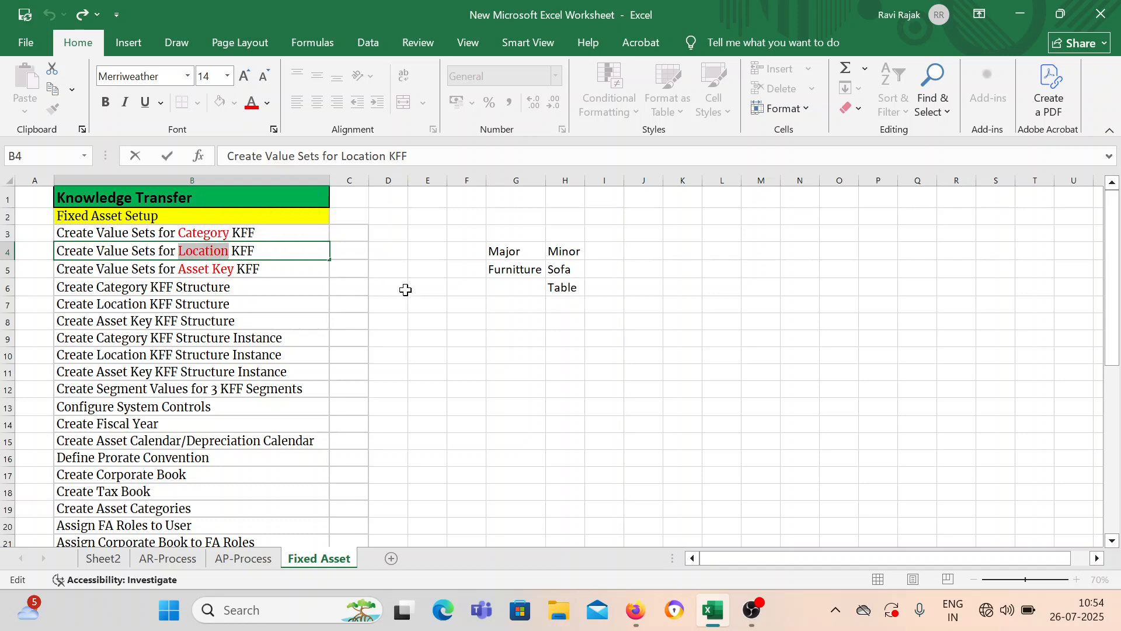
{"action": "left_click", "coordinate": [682, 320]}
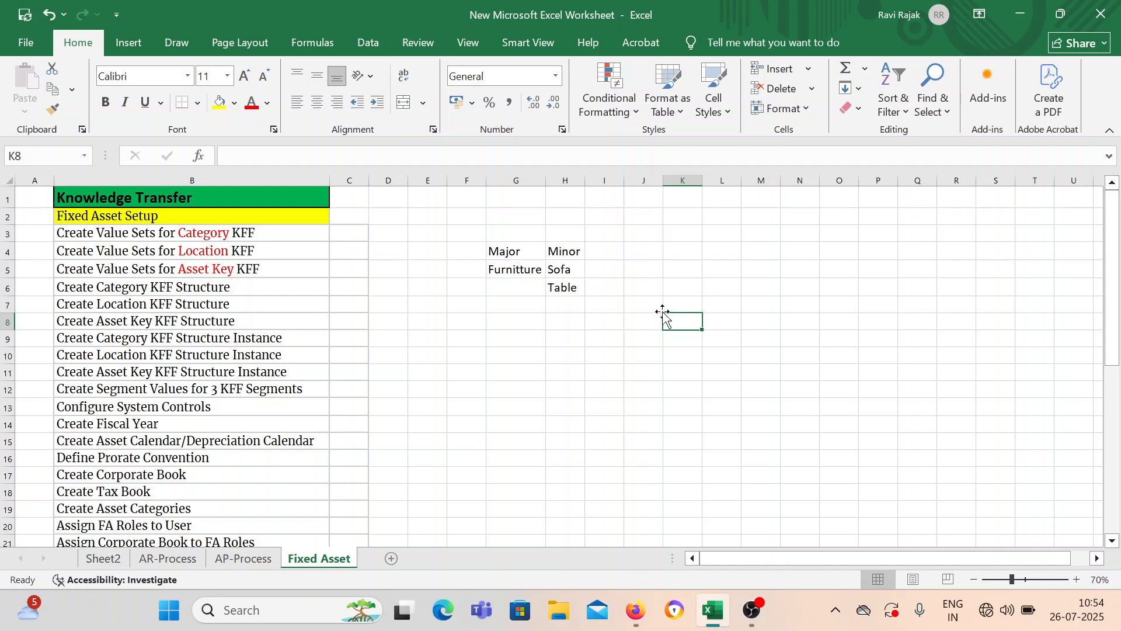
{"action": "left_click", "coordinate": [463, 337]}
{"action": "left_click", "coordinate": [533, 303]}
{"action": "double_click", "coordinate": [200, 249]}
{"action": "left_click_drag", "start_coordinate": [178, 251], "coordinate": [228, 252]}
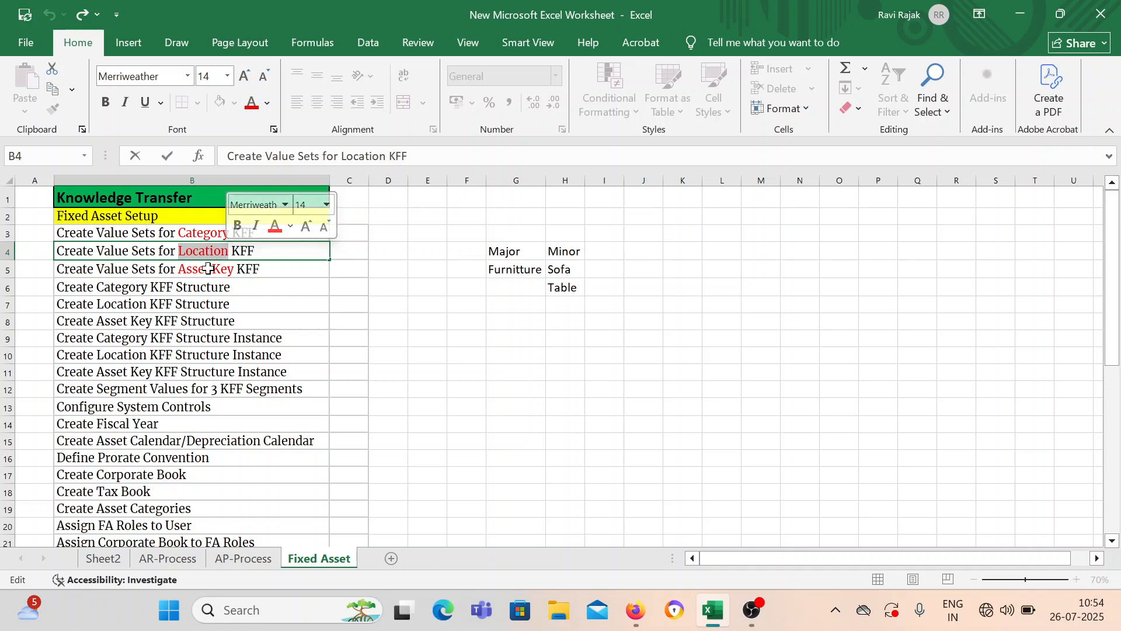
{"action": "left_click", "coordinate": [178, 269]}
{"action": "double_click", "coordinate": [178, 269]}
{"action": "left_click_drag", "start_coordinate": [178, 269], "coordinate": [233, 270]}
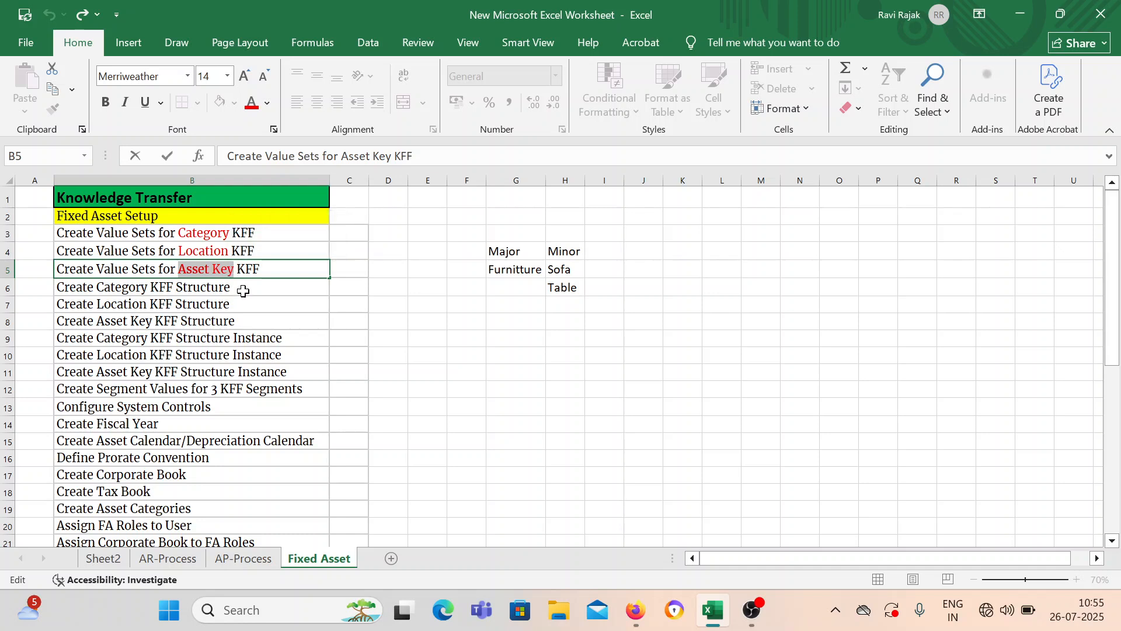
{"action": "key", "text": "Return"}
{"action": "left_click", "coordinate": [223, 270]}
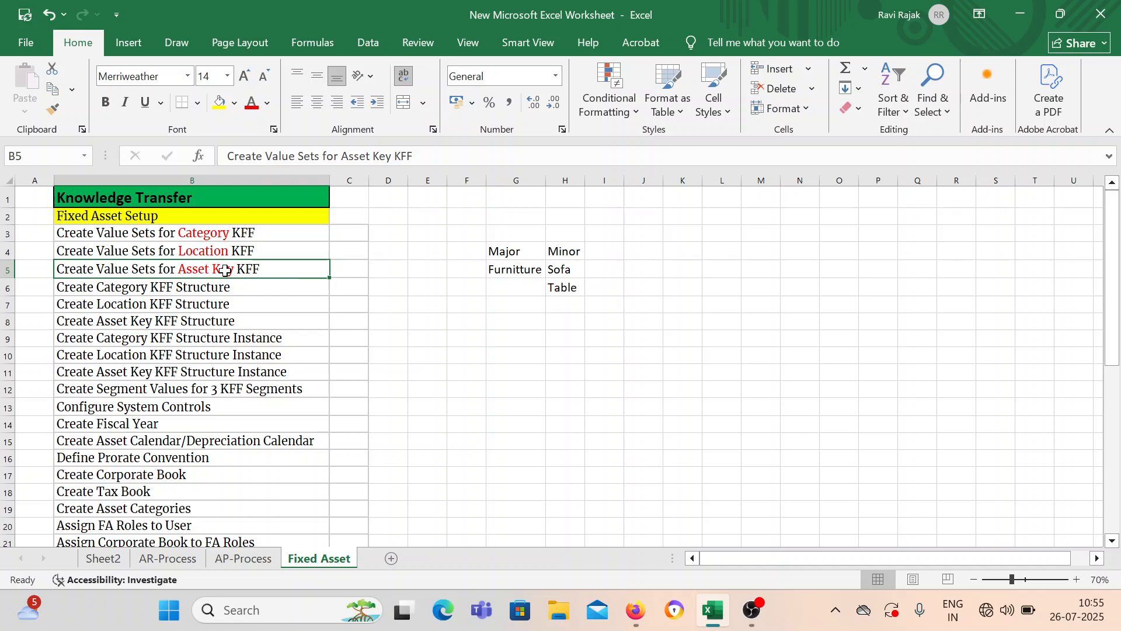
{"action": "scroll", "coordinate": [217, 354], "scroll_direction": "down", "scroll_amount": 1}
{"action": "scroll", "coordinate": [216, 355], "scroll_direction": "up", "scroll_amount": 1}
Step: Examine the checklist entries from the Category KFF value sets through the KFF structures, structure instances and segment values
{"action": "left_click", "coordinate": [129, 233]}
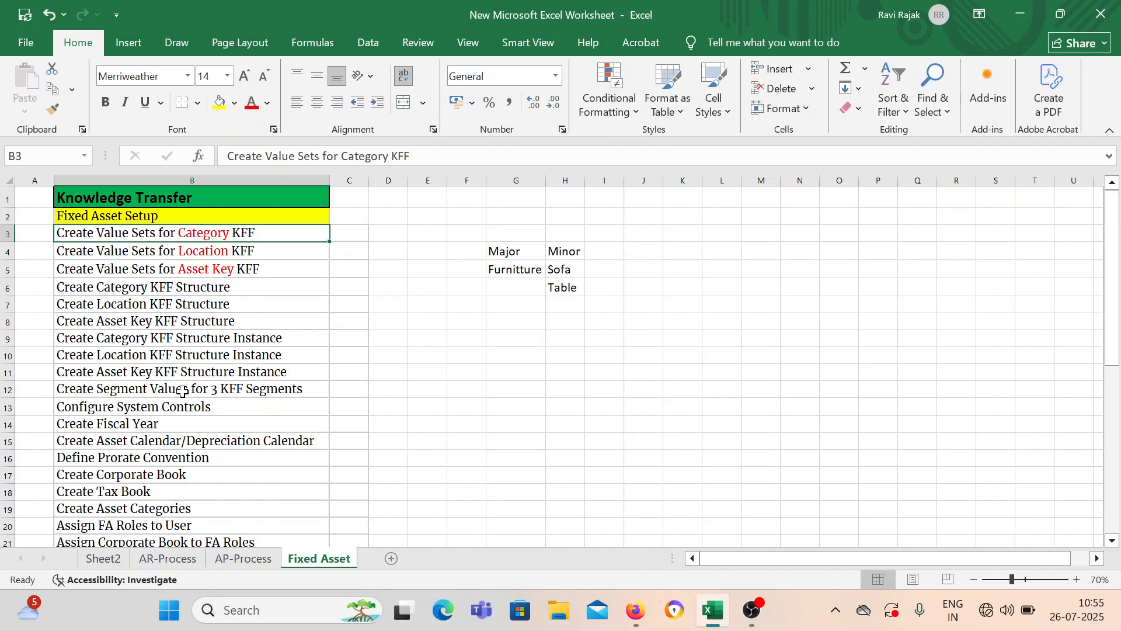
{"action": "left_click", "coordinate": [172, 265]}
{"action": "left_click", "coordinate": [186, 236]}
{"action": "double_click", "coordinate": [142, 235]}
{"action": "left_click", "coordinate": [139, 287]}
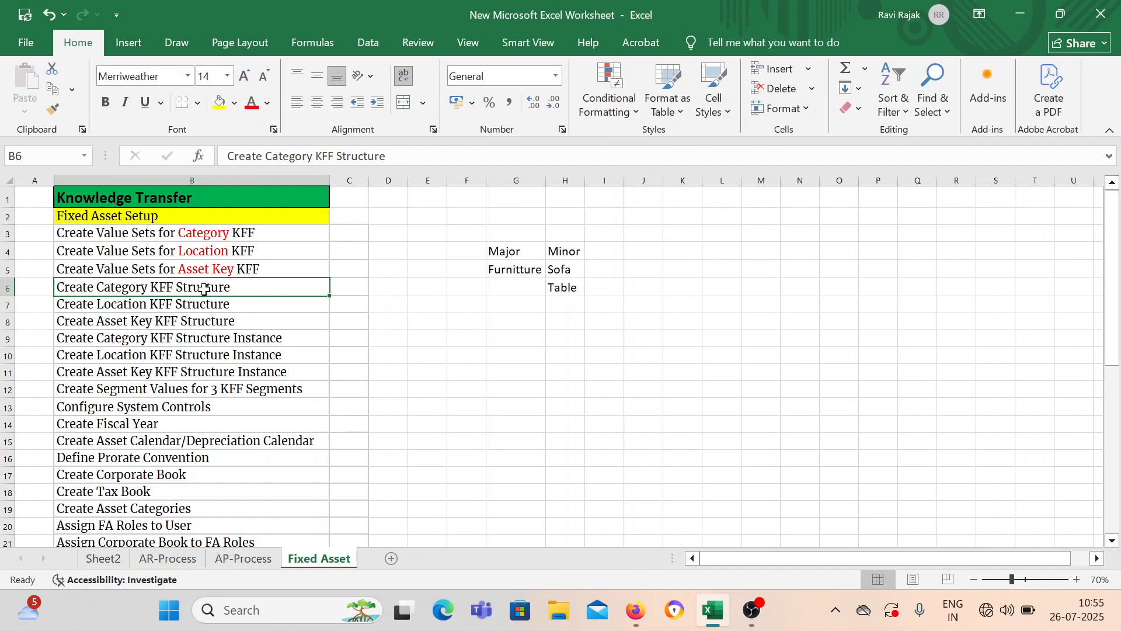
{"action": "left_click", "coordinate": [253, 339]}
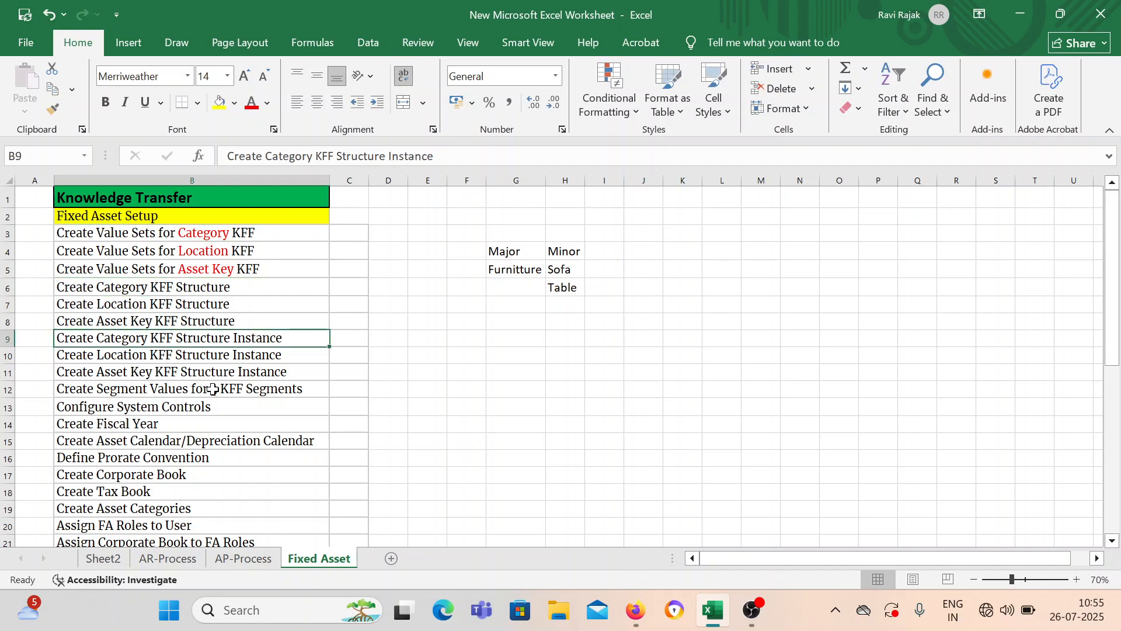
{"action": "left_click", "coordinate": [167, 392]}
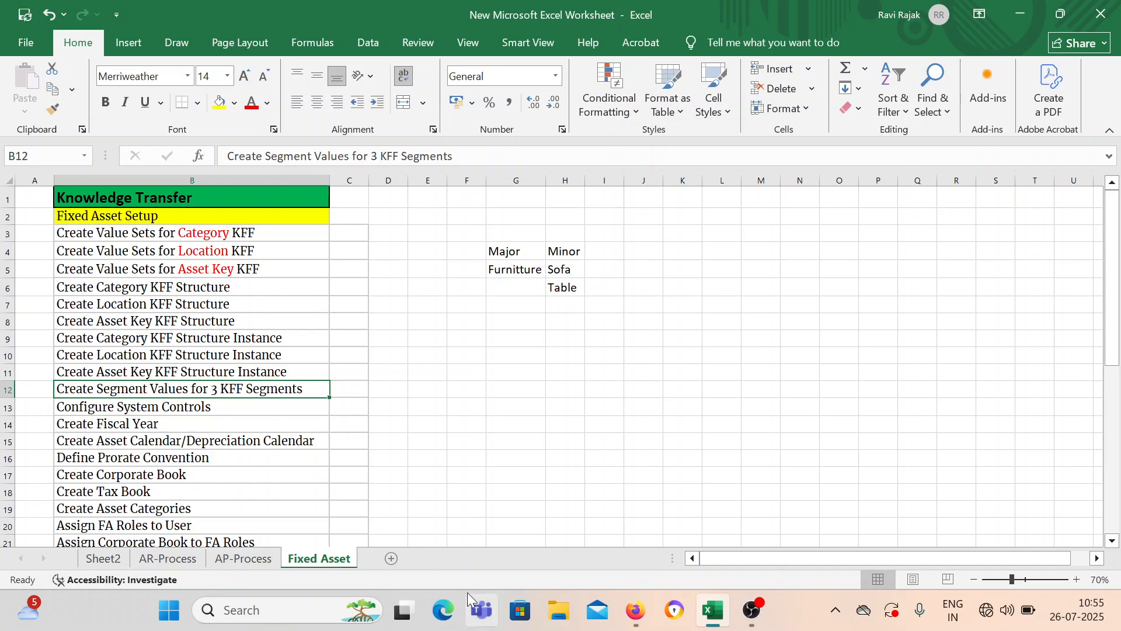
Step: Switch to Firefox to check whether the Oracle page loads, and return to the Excel worksheet
{"action": "left_click", "coordinate": [635, 610]}
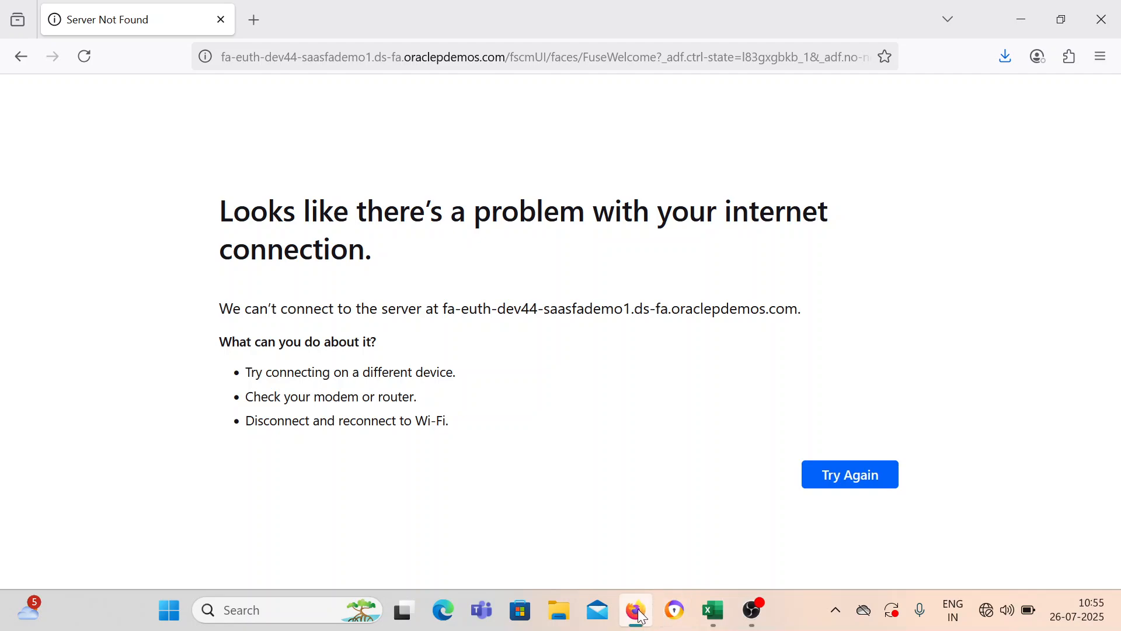
{"action": "left_click", "coordinate": [752, 610]}
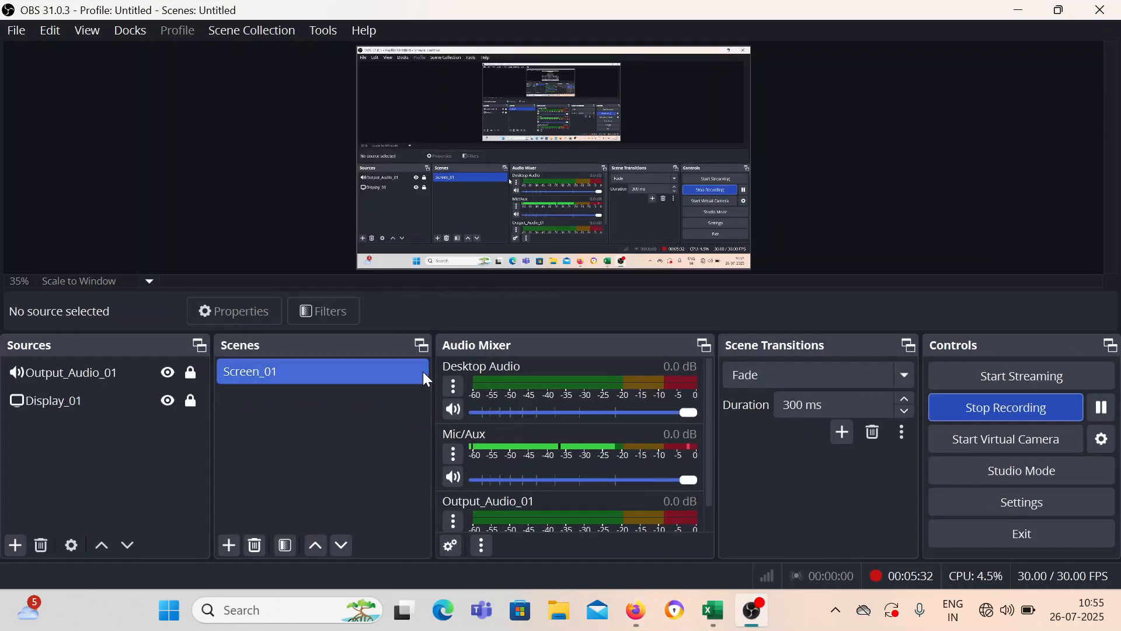
{"action": "left_click", "coordinate": [648, 609]}
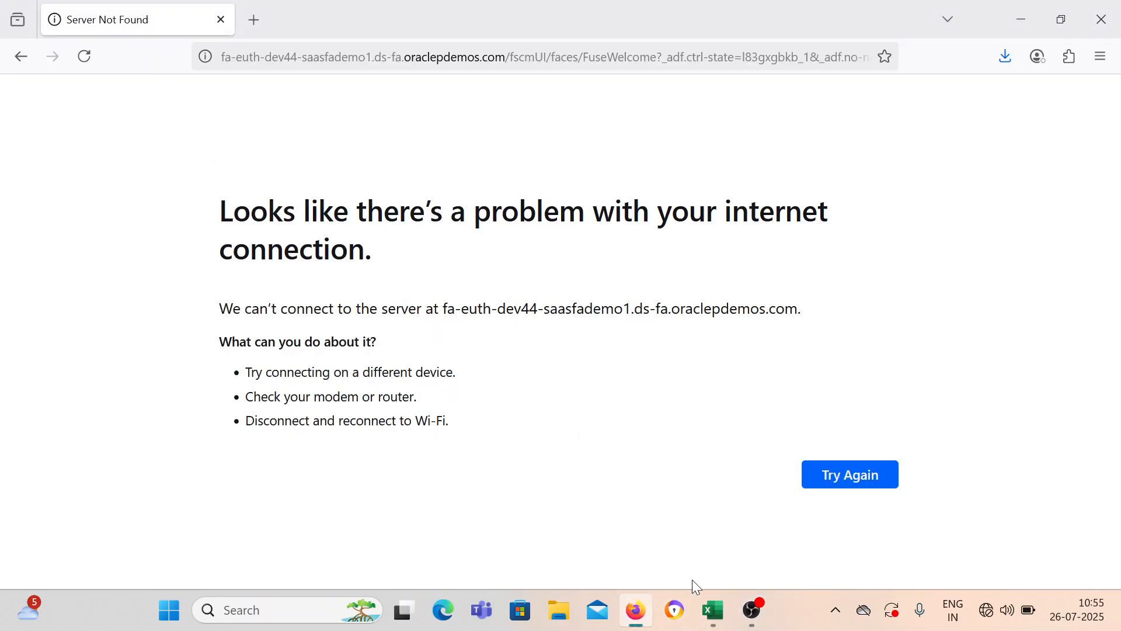
{"action": "left_click", "coordinate": [705, 611]}
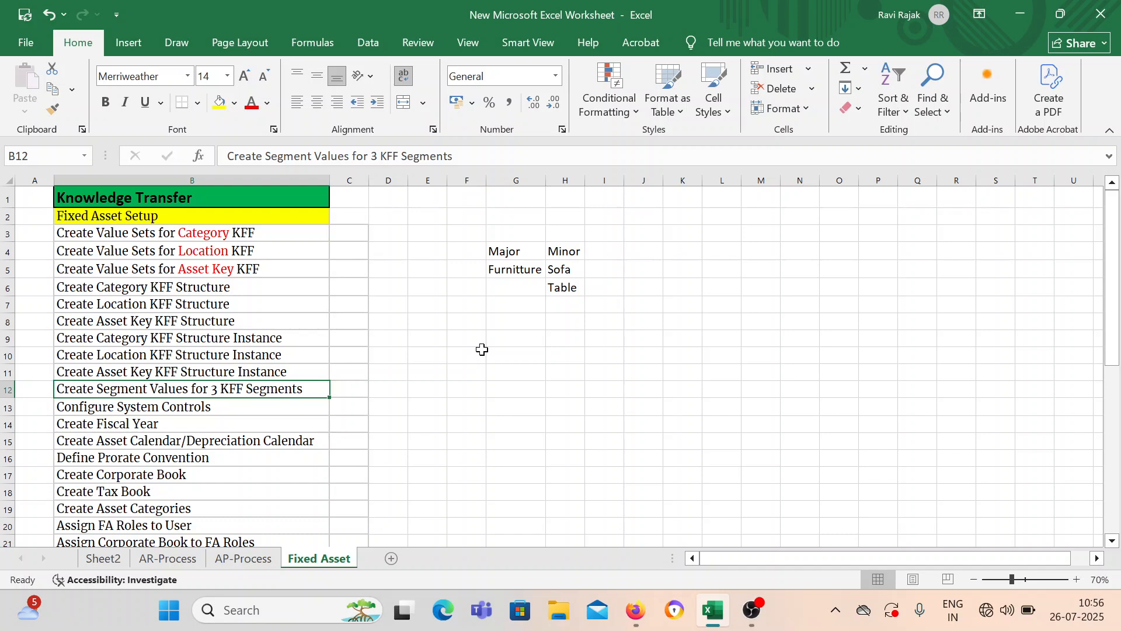
Step: Connect the computer to the "iPhone" Wi-Fi network
{"action": "left_click", "coordinate": [990, 615]}
{"action": "left_click", "coordinate": [893, 290]}
{"action": "left_click", "coordinate": [892, 289]}
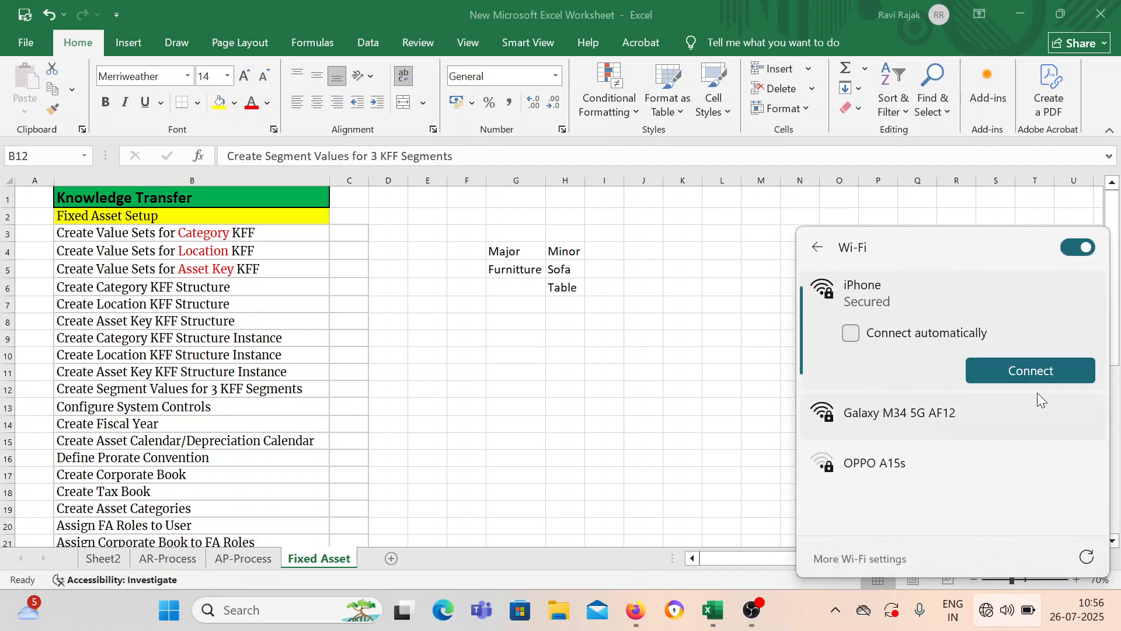
{"action": "left_click", "coordinate": [1015, 370]}
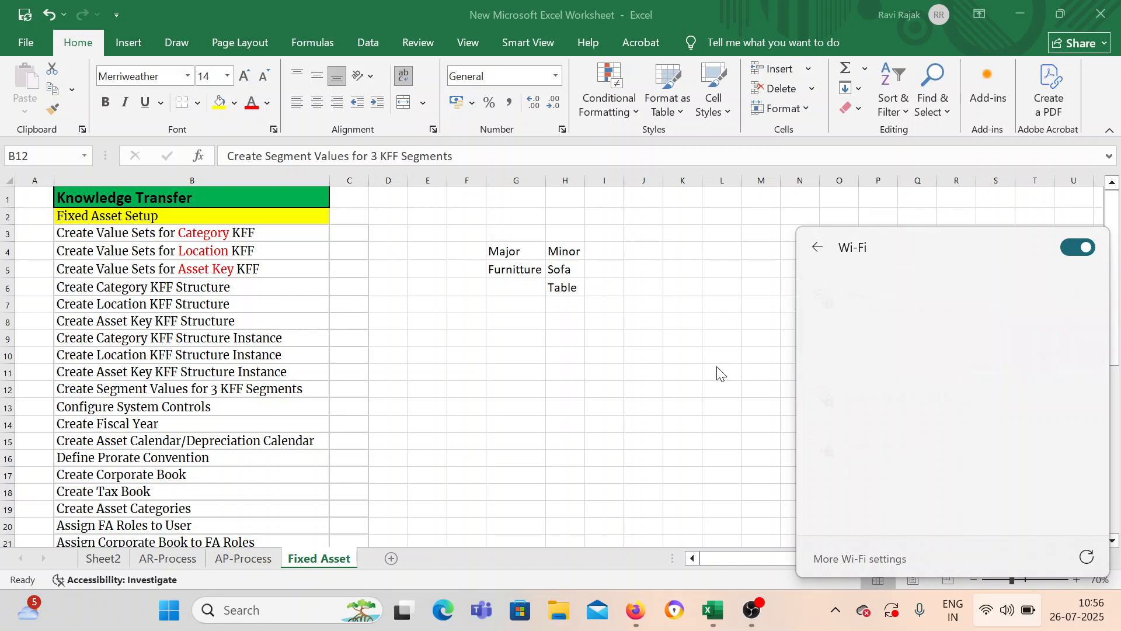
{"action": "left_click", "coordinate": [636, 326]}
Step: Select the Category KFF value sets entry in B3, and switch to Firefox to retry loading the Oracle page
{"action": "left_click", "coordinate": [271, 239]}
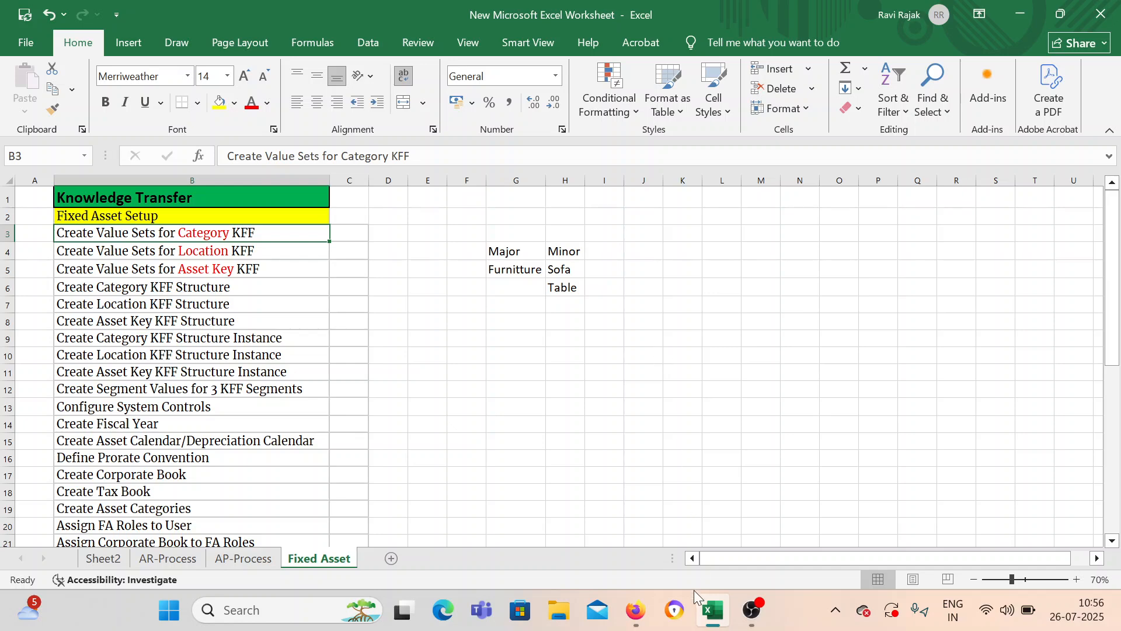
{"action": "left_click", "coordinate": [636, 611]}
{"action": "left_click", "coordinate": [867, 486]}
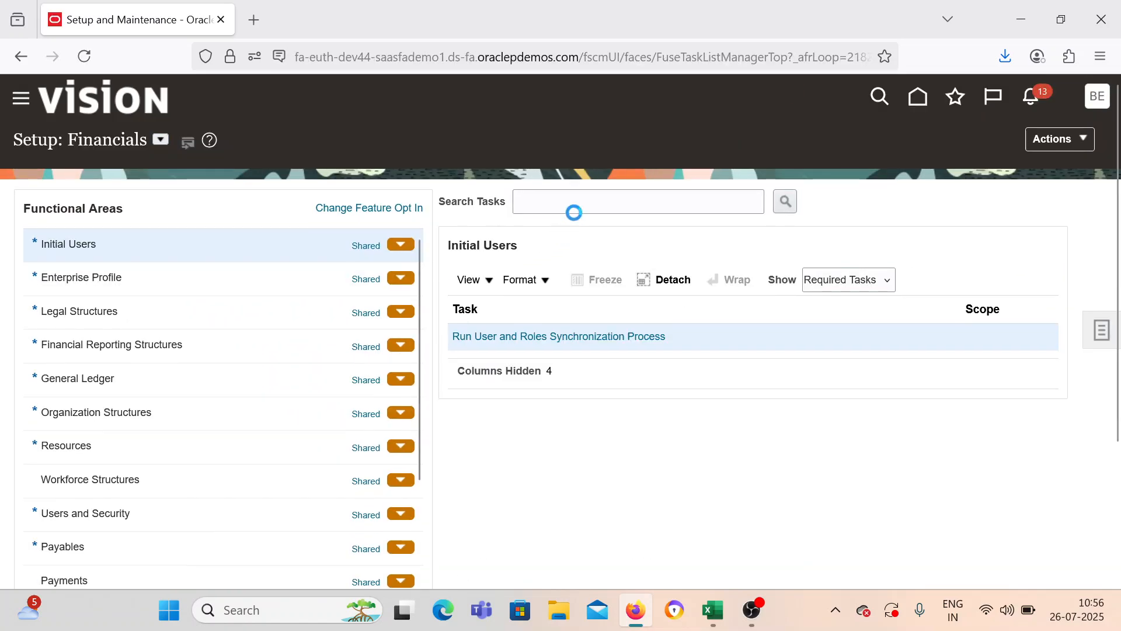
Step: Search the Financials setup tasks for "Manage Fixed Asset"
{"action": "left_click", "coordinate": [576, 206]}
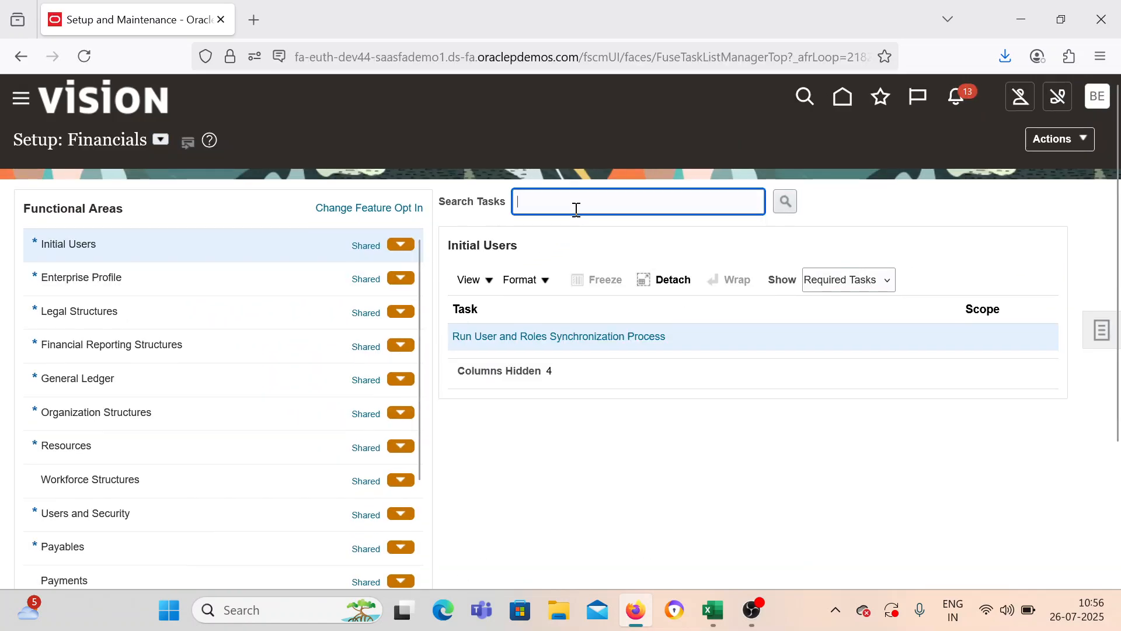
{"action": "type", "text": "Manage O"}
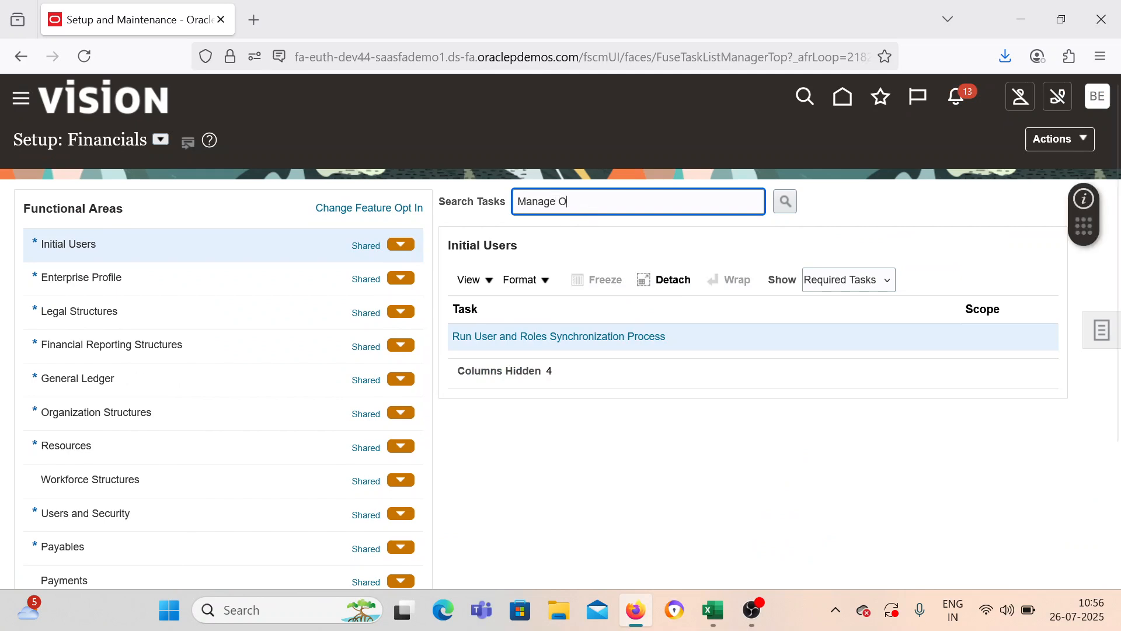
{"action": "key", "text": "BackSpace"}
{"action": "type", "text": "Fixed Aseet"}
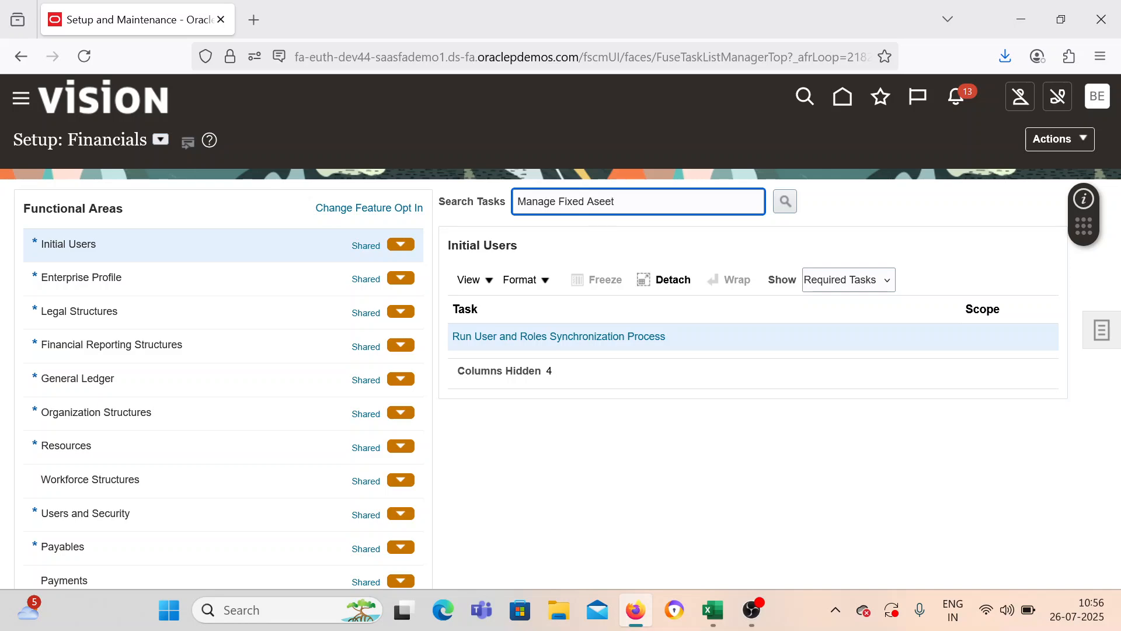
{"action": "key", "text": "Return"}
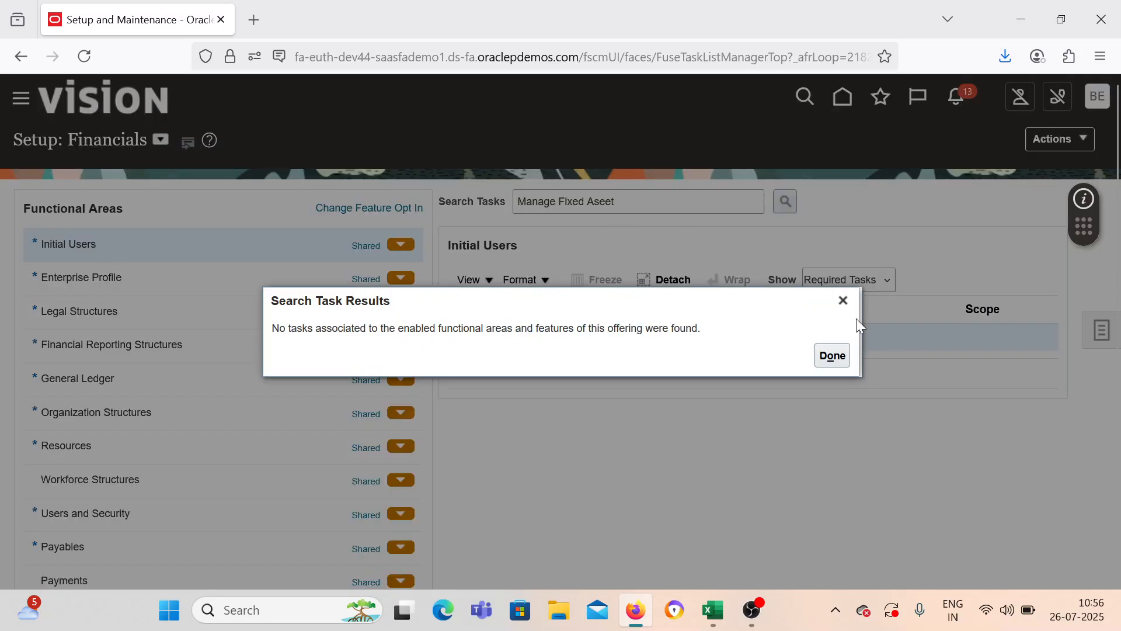
{"action": "key", "text": "Escape"}
{"action": "key", "text": "BackSpace"}
{"action": "key", "text": "BackSpace"}
{"action": "key", "text": "BackSpace"}
{"action": "type", "text": "set"}
{"action": "key", "text": "Return"}
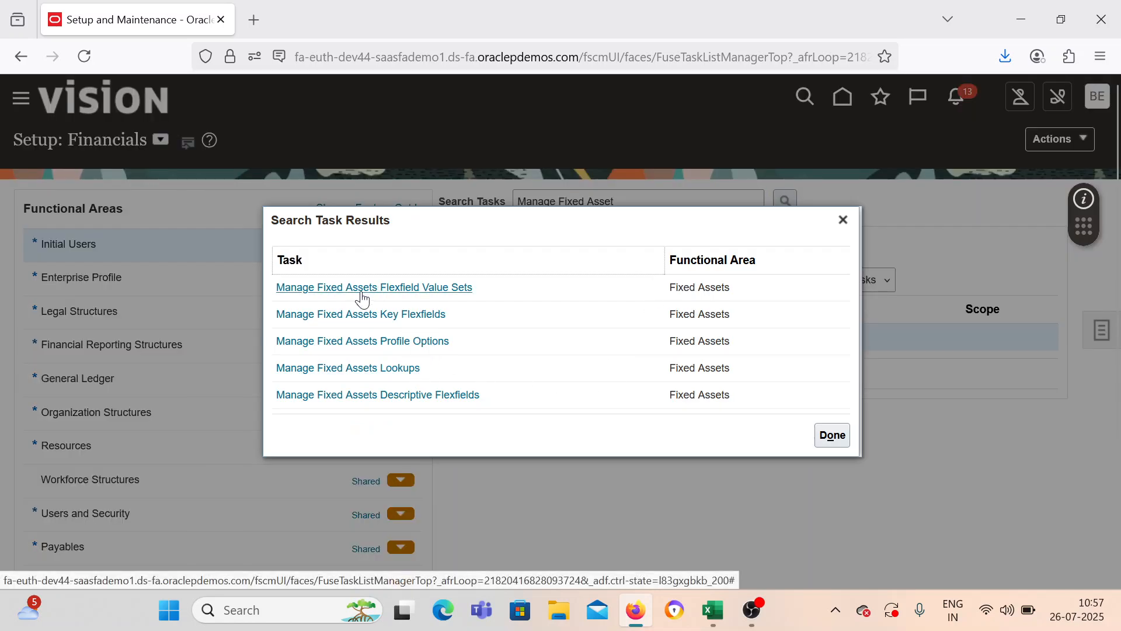
Step: Open the Manage Fixed Assets Flexfield Value Sets task and start creating a value set
{"action": "left_click", "coordinate": [442, 295]}
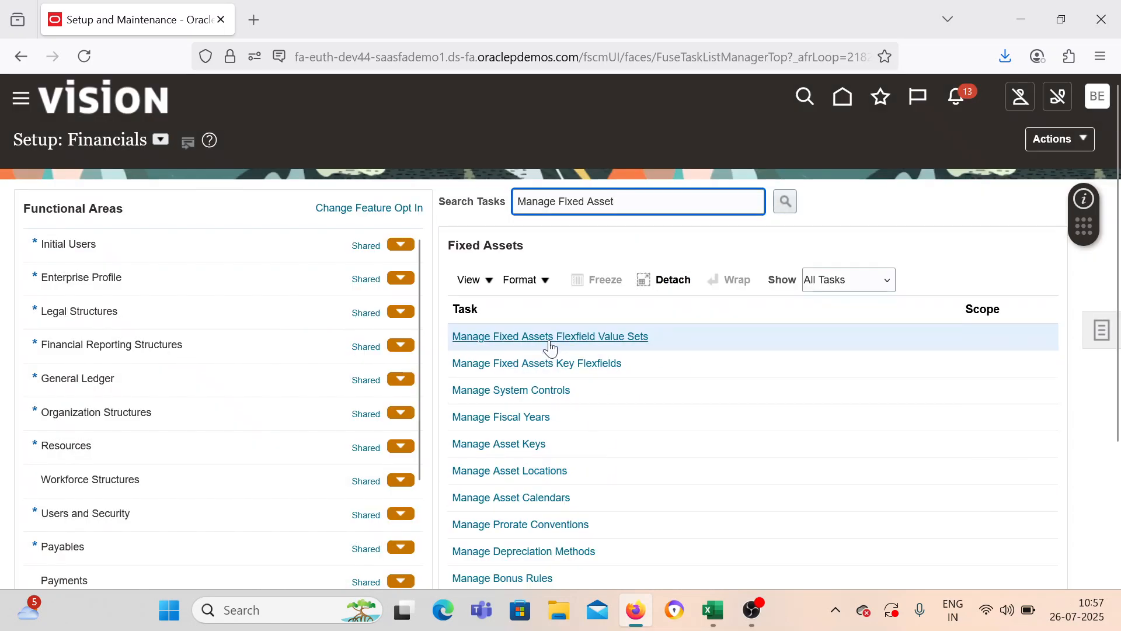
{"action": "left_click", "coordinate": [550, 347]}
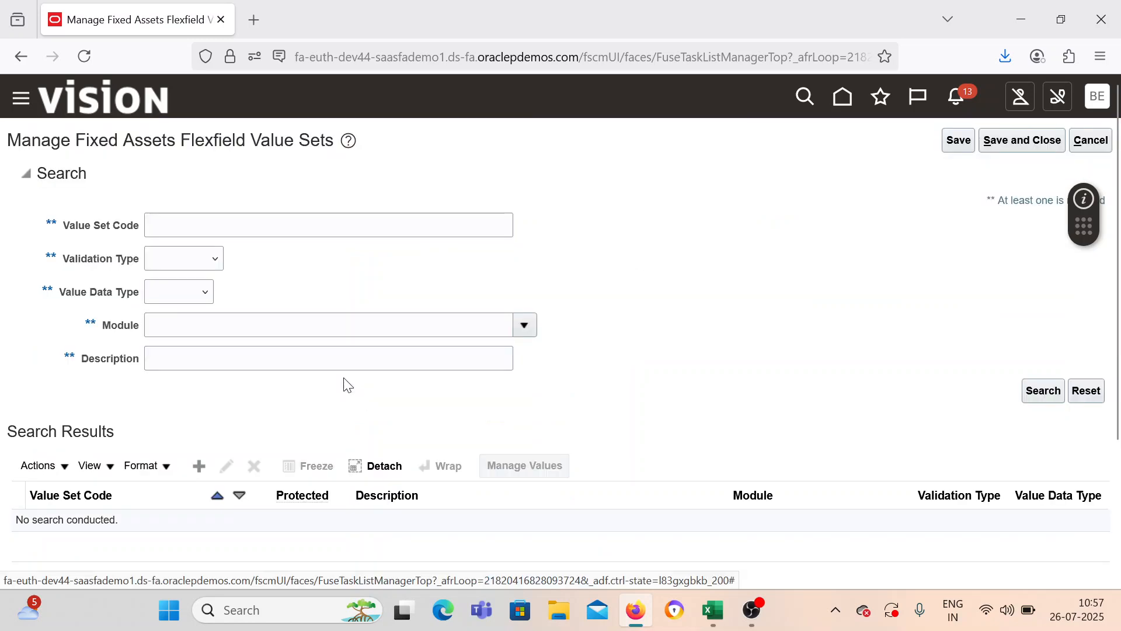
{"action": "left_click", "coordinate": [206, 470]}
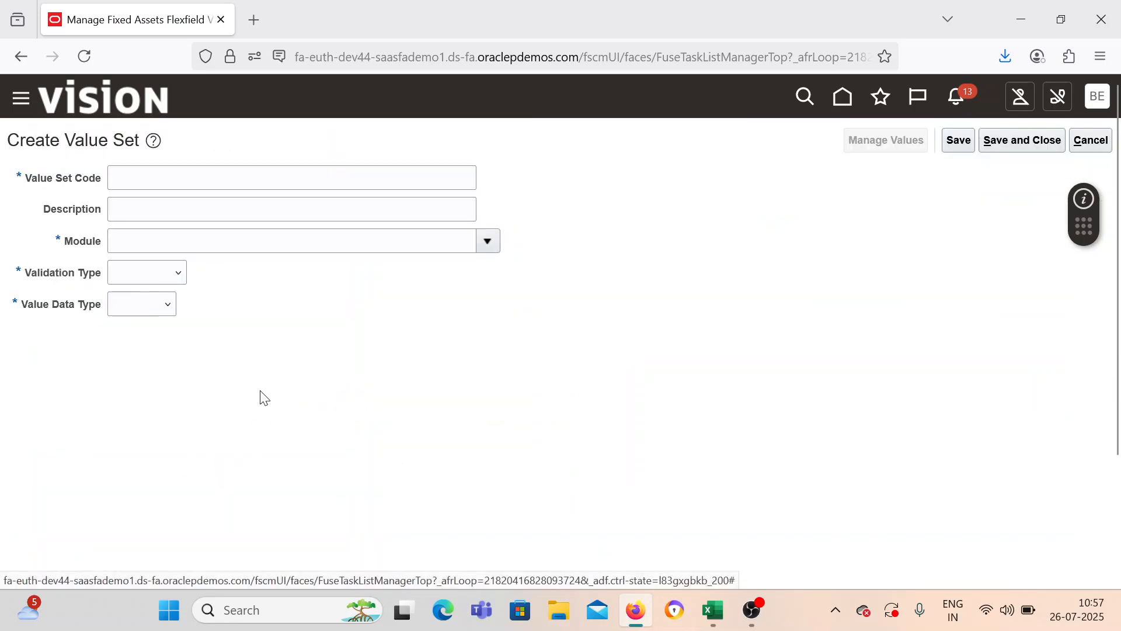
Step: Enter "BEL Major Category" as both the value set code and the description
{"action": "left_click", "coordinate": [174, 176]}
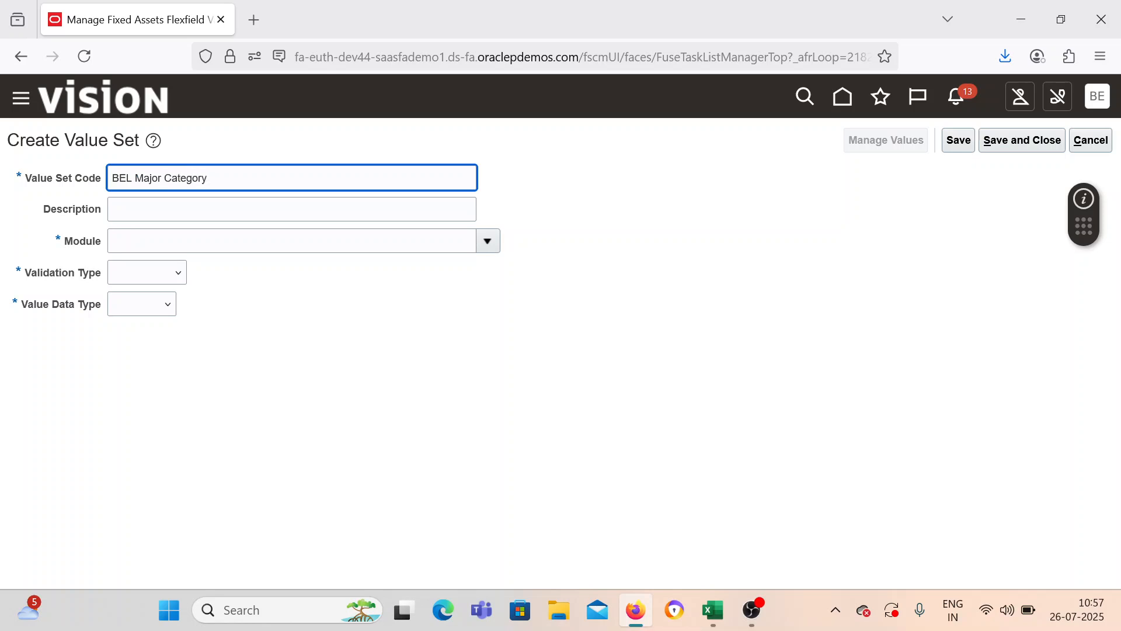
{"action": "triple_click", "coordinate": [141, 170]}
{"action": "key", "text": "ctrl+c"}
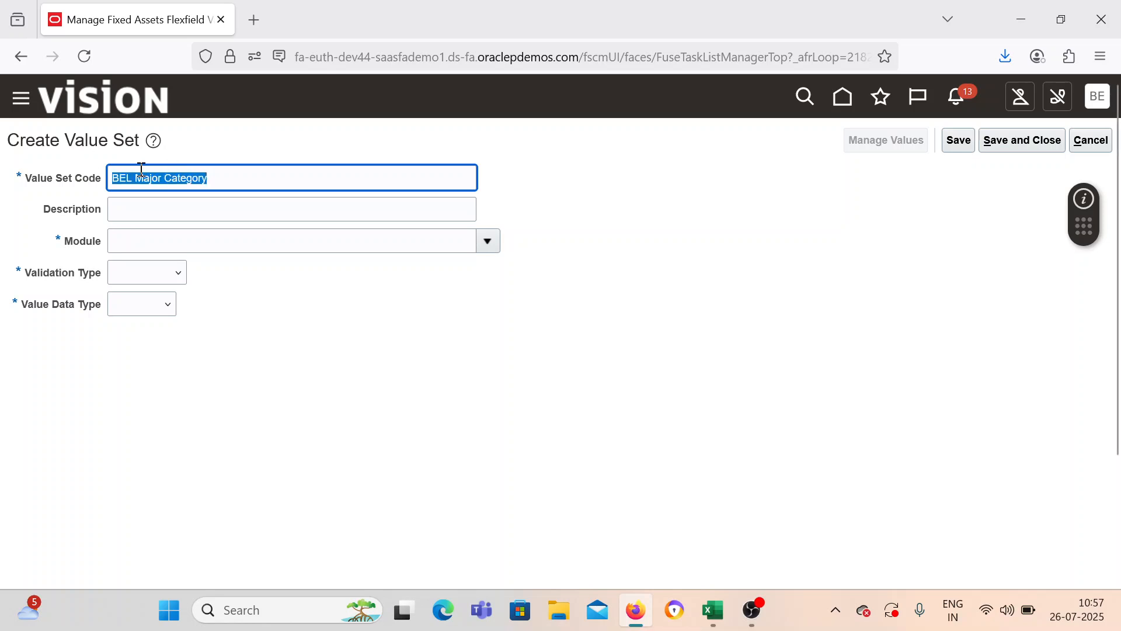
{"action": "left_click", "coordinate": [149, 220]}
{"action": "key", "text": "ctrl+v"}
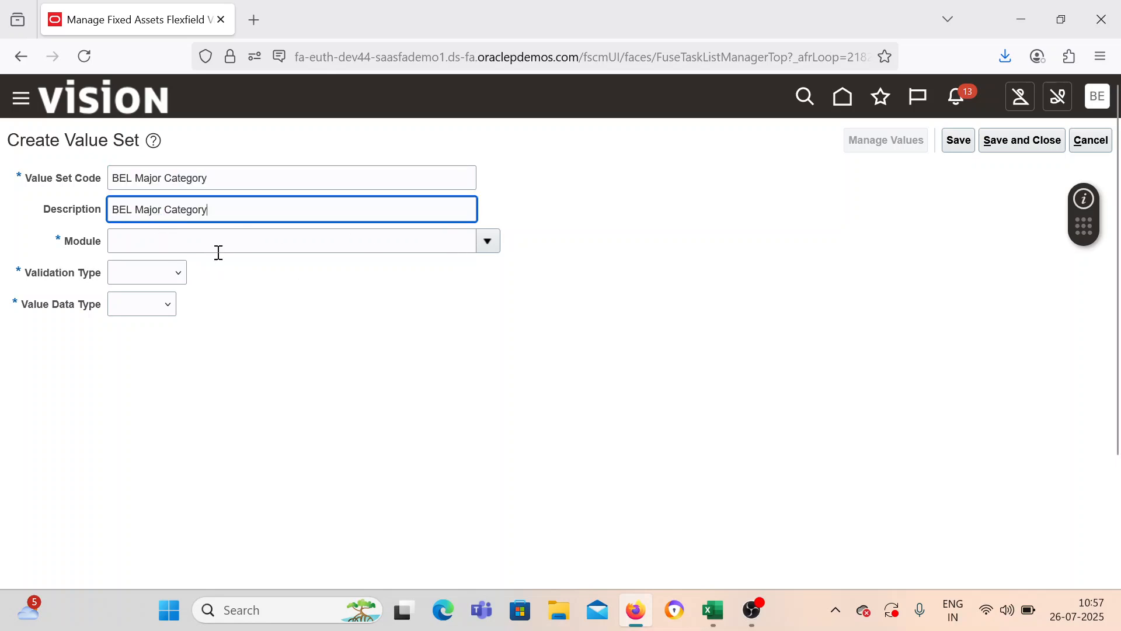
Step: Set the value set's module to Assets, validation type to Independent and value data type to Character
{"action": "left_click", "coordinate": [492, 249]}
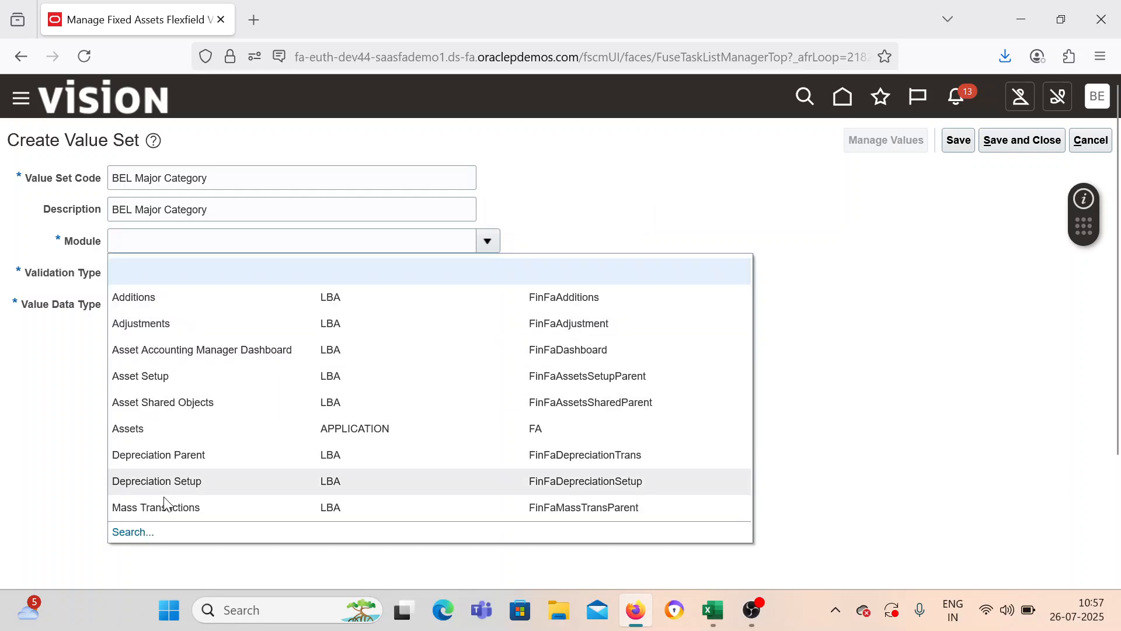
{"action": "left_click", "coordinate": [170, 428]}
{"action": "left_click", "coordinate": [170, 269]}
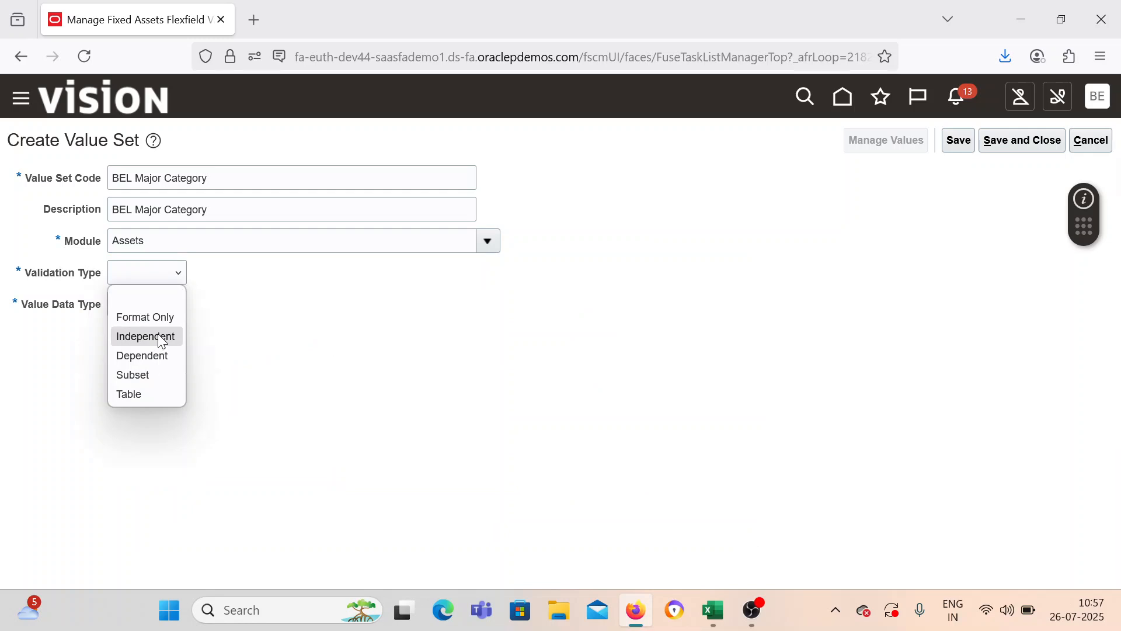
{"action": "left_click", "coordinate": [162, 338]}
{"action": "left_click", "coordinate": [213, 304]}
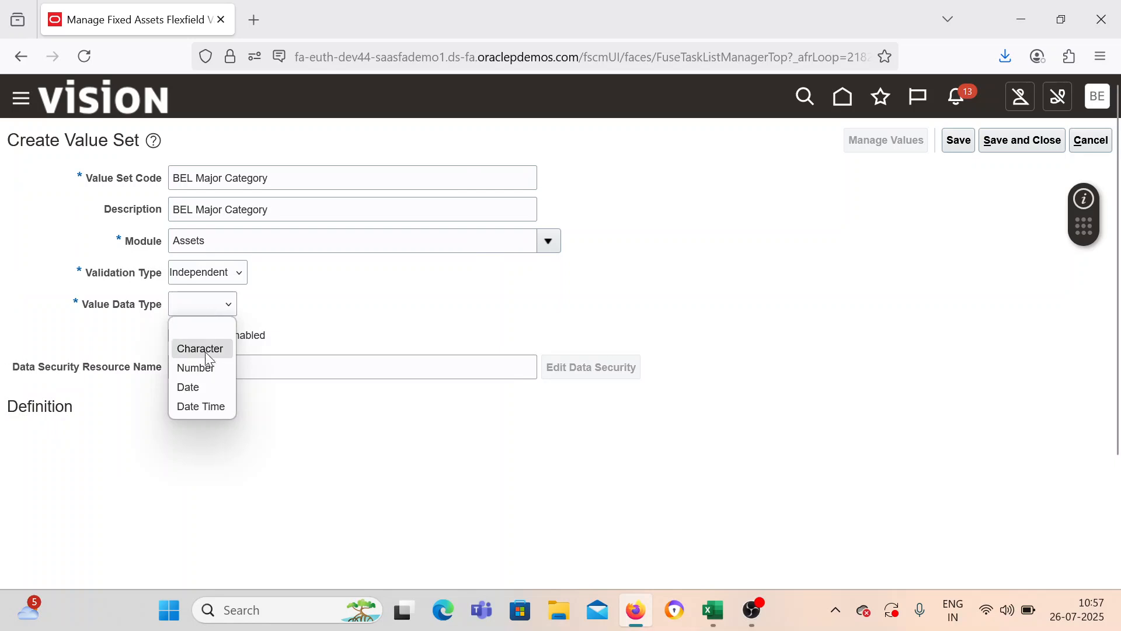
{"action": "left_click", "coordinate": [213, 348]}
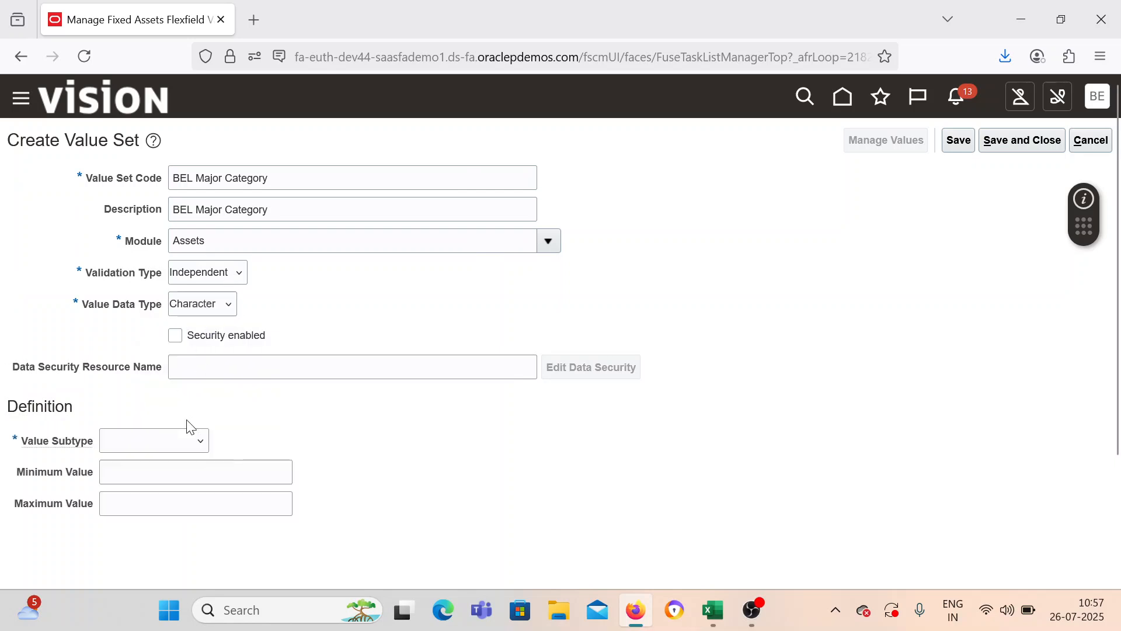
Step: Define the value subtype as Text with a maximum length of 10
{"action": "left_click", "coordinate": [169, 443]}
{"action": "left_click", "coordinate": [166, 483]}
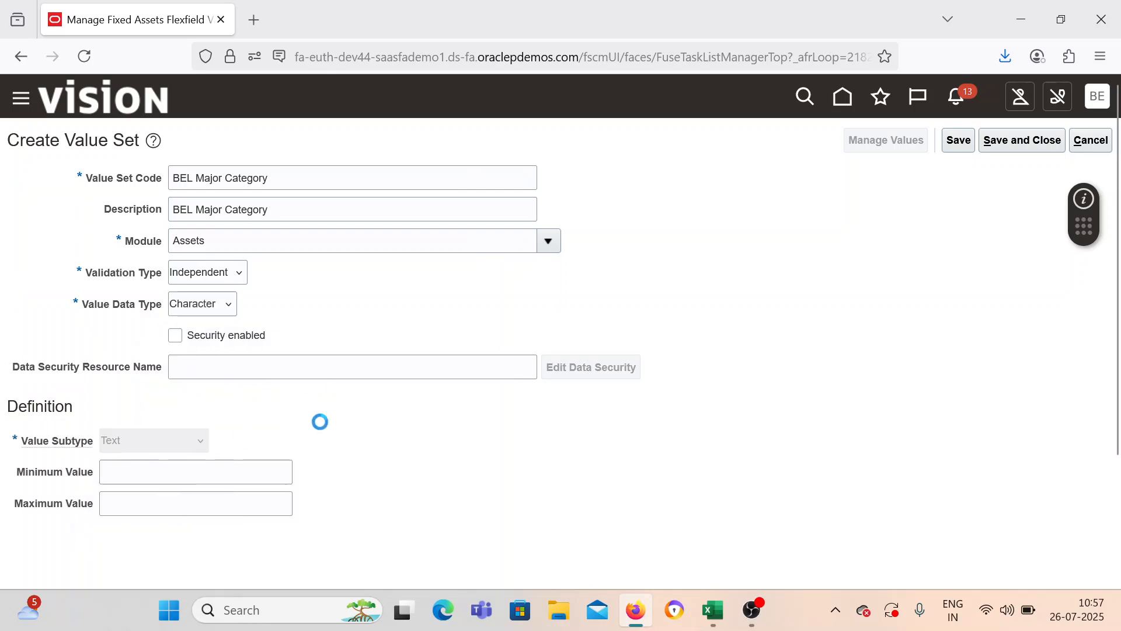
{"action": "left_click", "coordinate": [147, 471]}
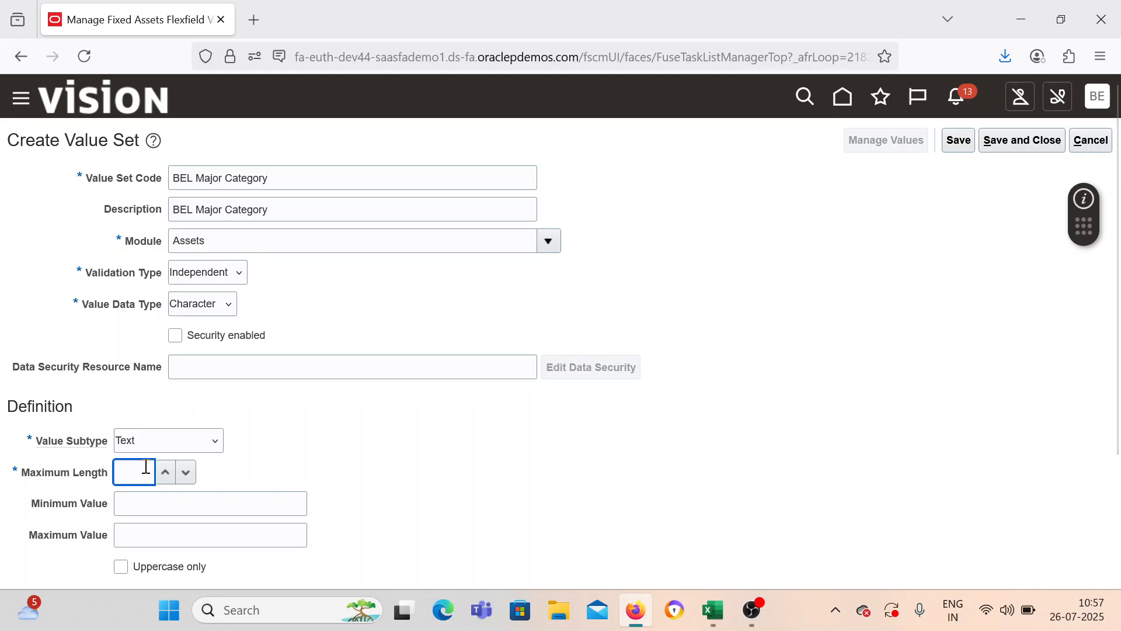
{"action": "left_click", "coordinate": [387, 453]}
{"action": "scroll", "coordinate": [513, 351], "scroll_direction": "down", "scroll_amount": 3}
{"action": "scroll", "coordinate": [489, 366], "scroll_direction": "up", "scroll_amount": 3}
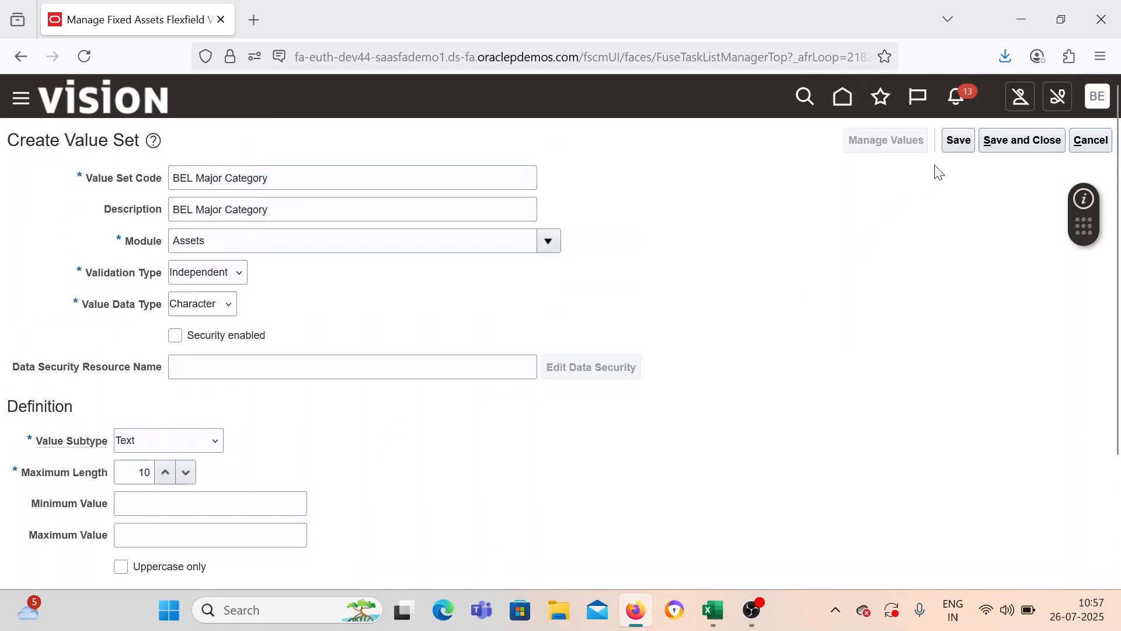
Step: Save and close BEL Major Category, then create another value set with "BEL Minor Category" as both its code and description
{"action": "left_click", "coordinate": [995, 140]}
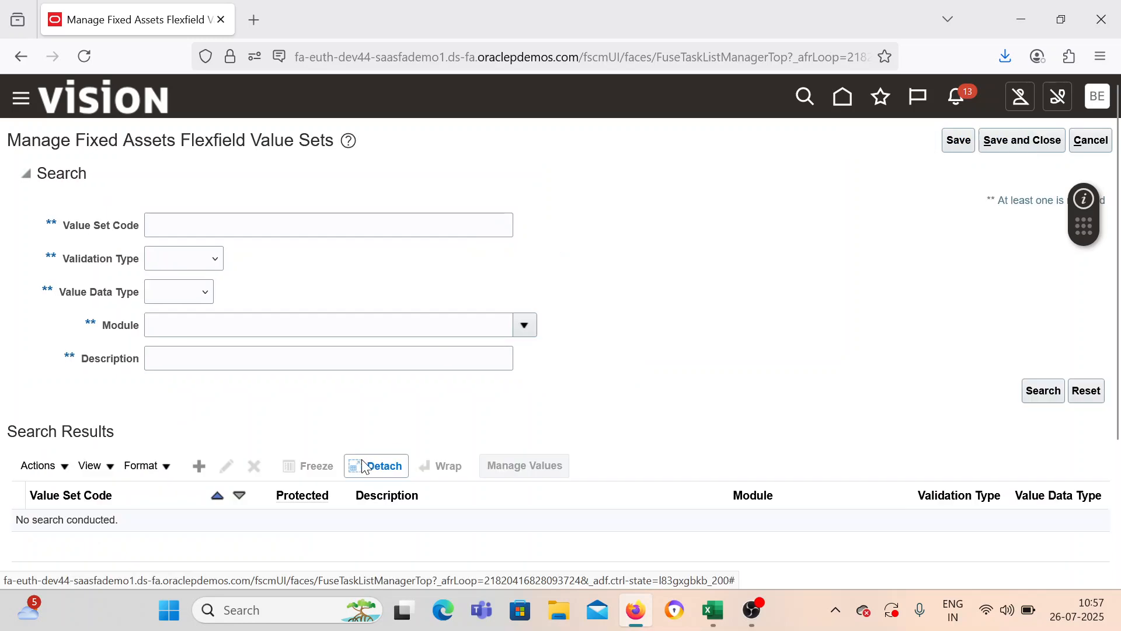
{"action": "left_click", "coordinate": [202, 468]}
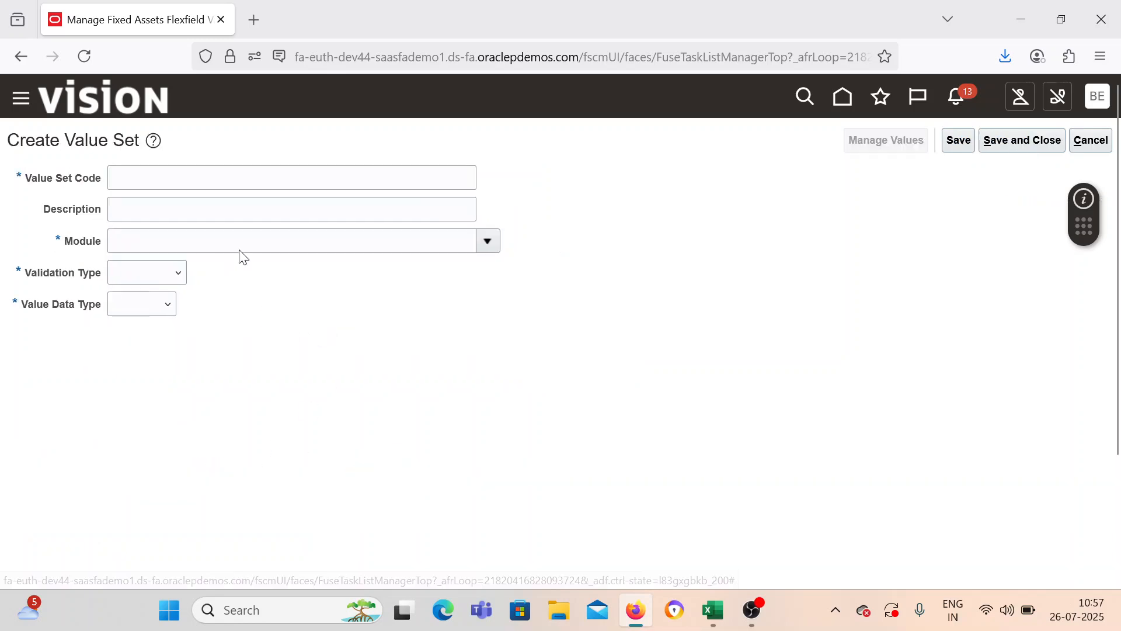
{"action": "left_click", "coordinate": [252, 171]}
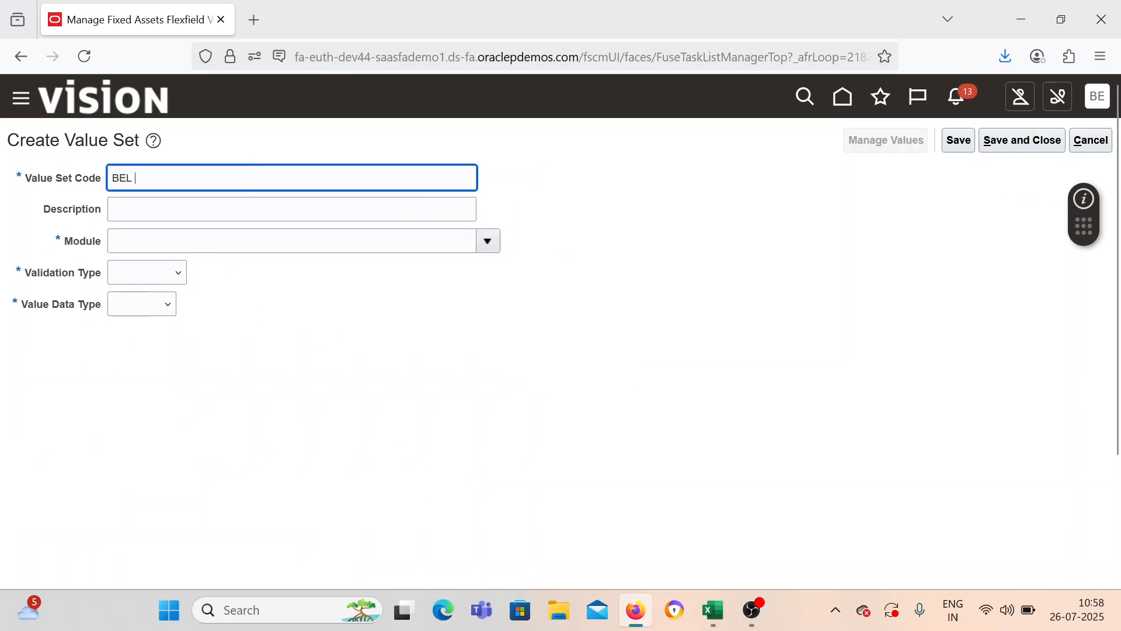
{"action": "type", "text": "BEL Minor Category"}
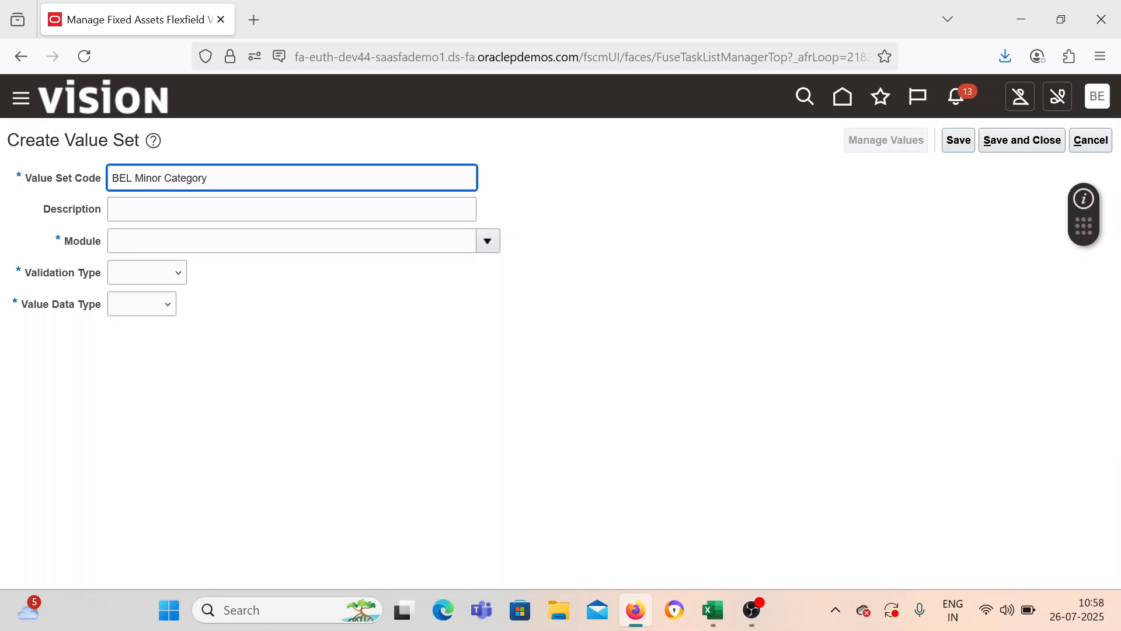
{"action": "triple_click", "coordinate": [245, 166]}
{"action": "key", "text": "ctrl+c"}
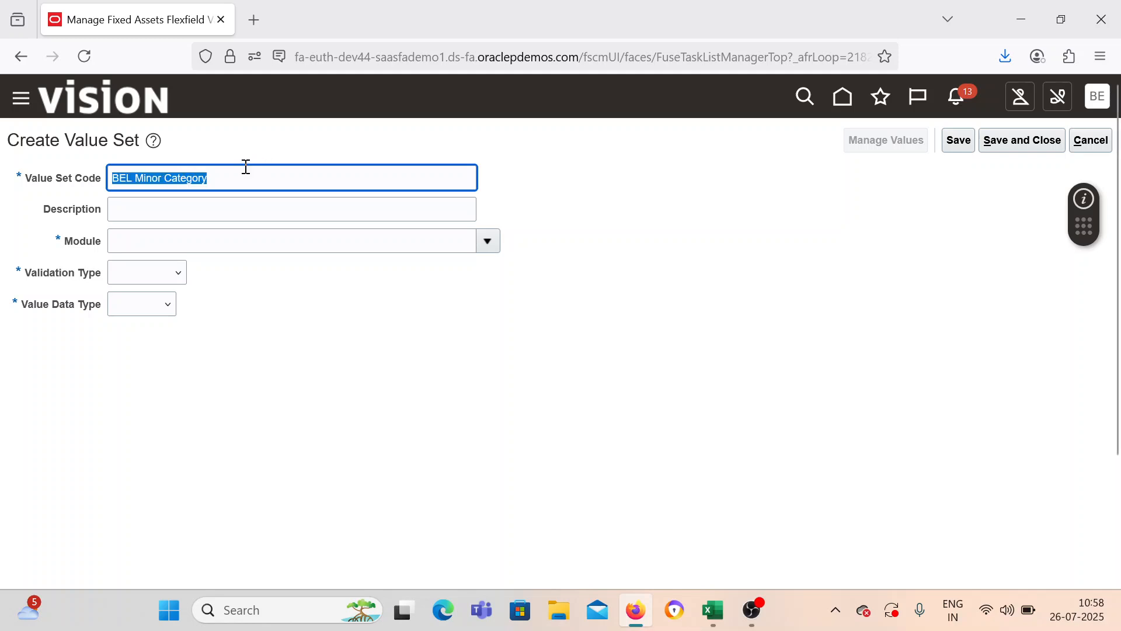
{"action": "left_click", "coordinate": [211, 219]}
{"action": "key", "text": "ctrl+v"}
Step: Assign the Assets module to the BEL Minor Category value set and choose Dependent as its validation type
{"action": "left_click", "coordinate": [375, 248]}
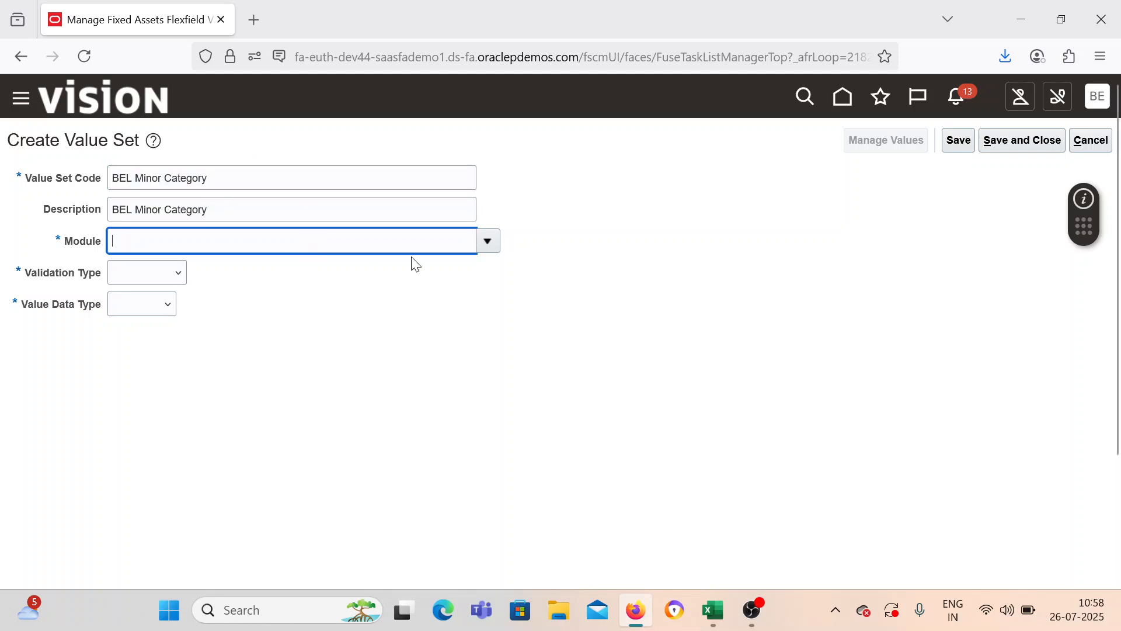
{"action": "left_click", "coordinate": [488, 241]}
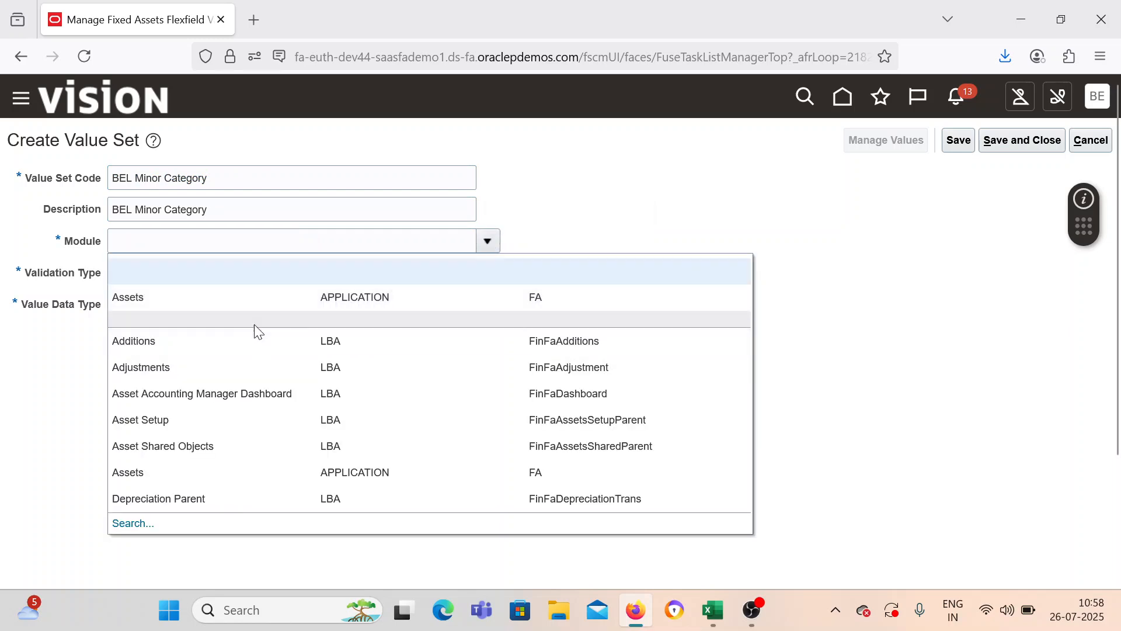
{"action": "left_click", "coordinate": [255, 307]}
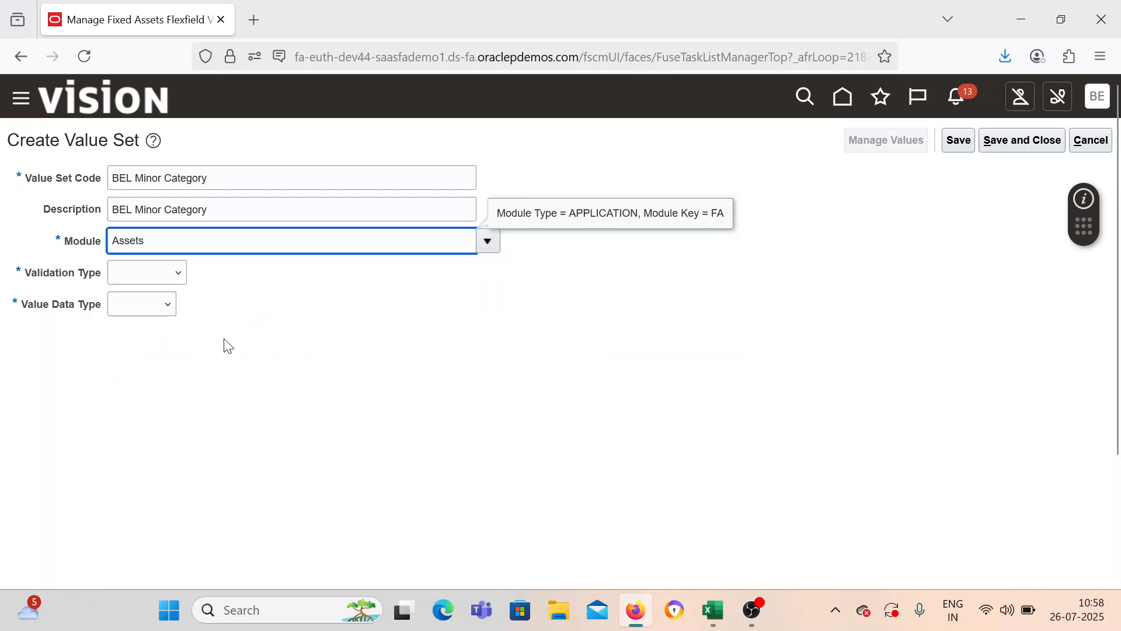
{"action": "left_click", "coordinate": [143, 273]}
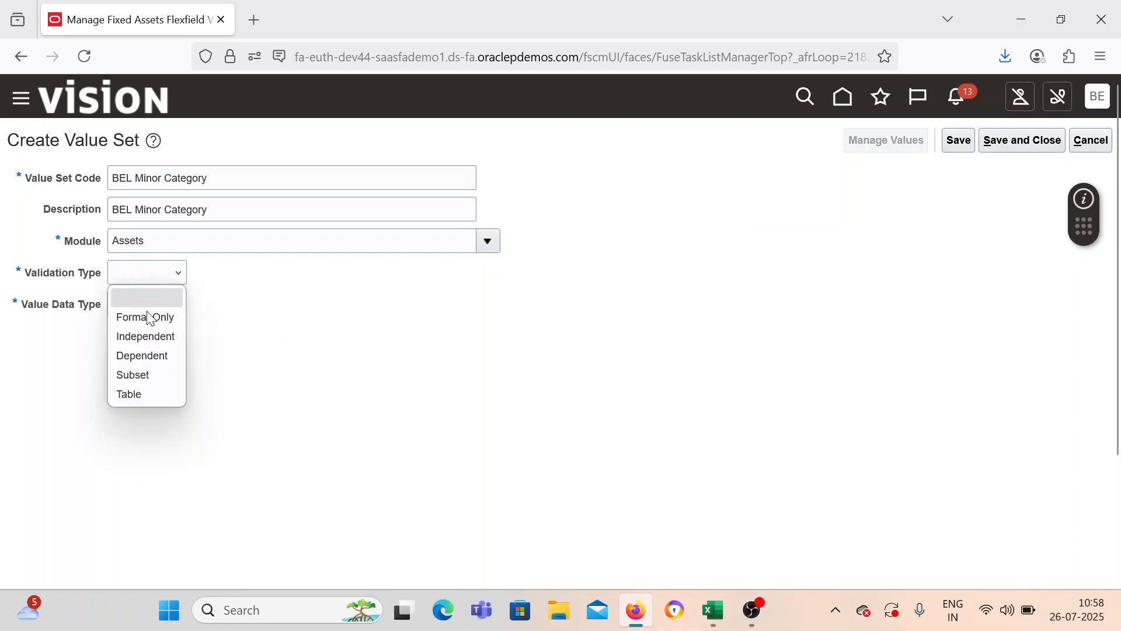
{"action": "left_click", "coordinate": [153, 354]}
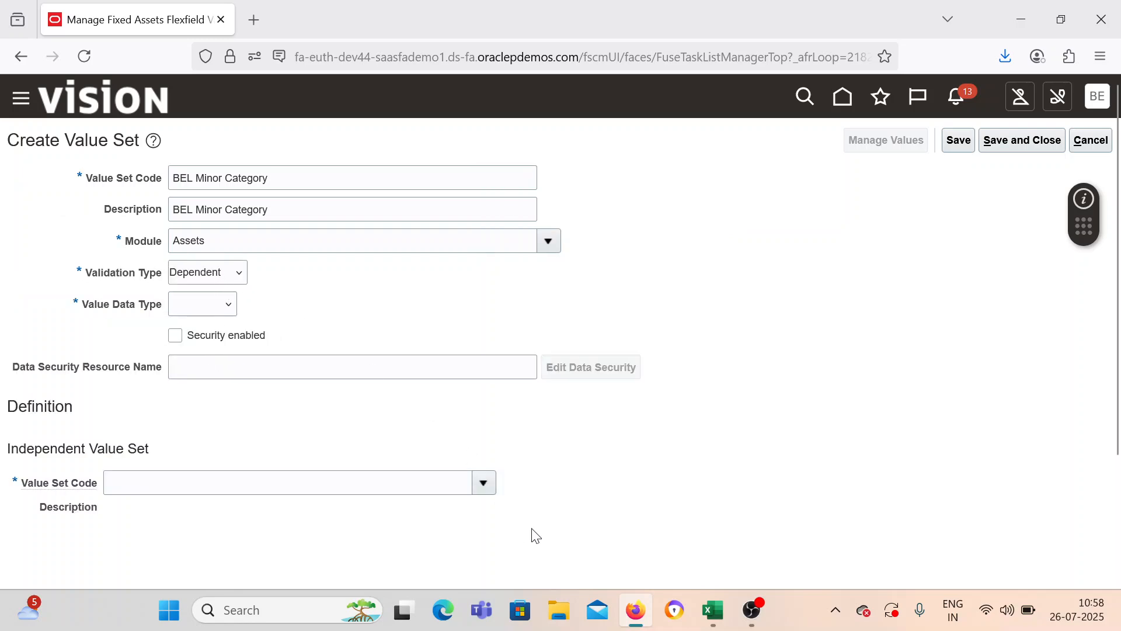
Step: Switch to the Excel checklist and examine the Major and Minor example relating furniture to its minor categories
{"action": "left_click", "coordinate": [713, 610]}
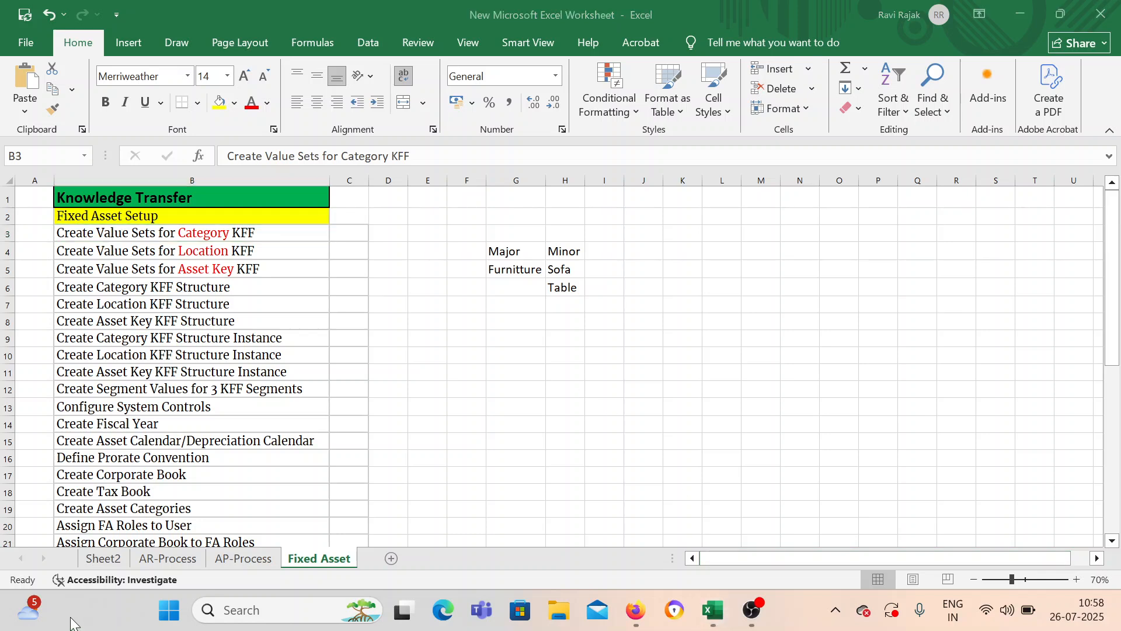
{"action": "left_click", "coordinate": [567, 269]}
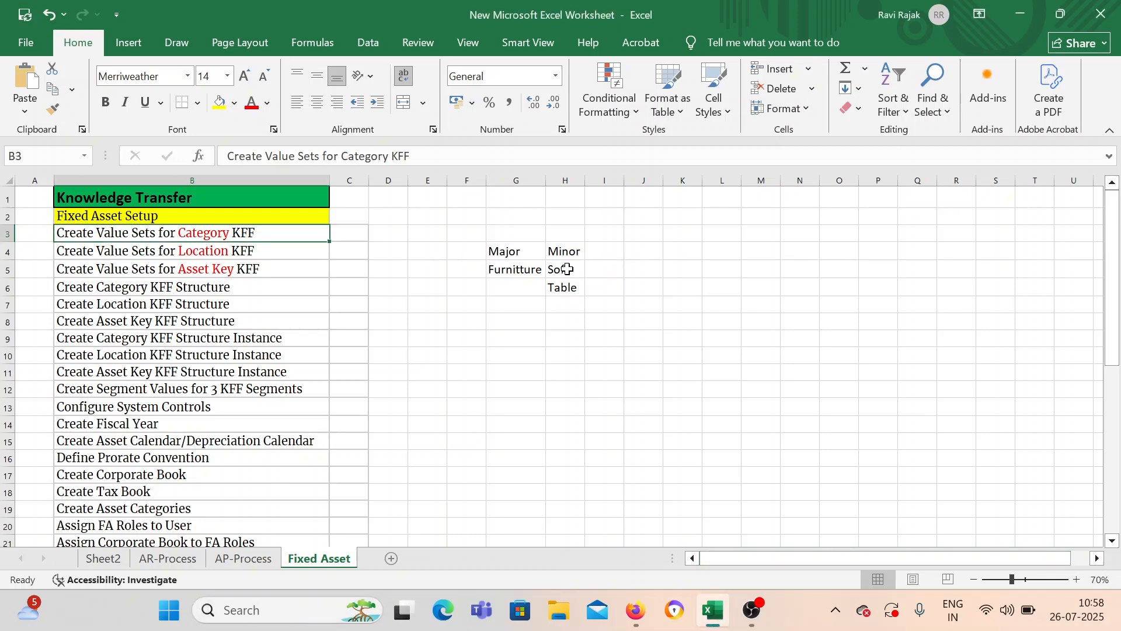
{"action": "left_click", "coordinate": [521, 270]}
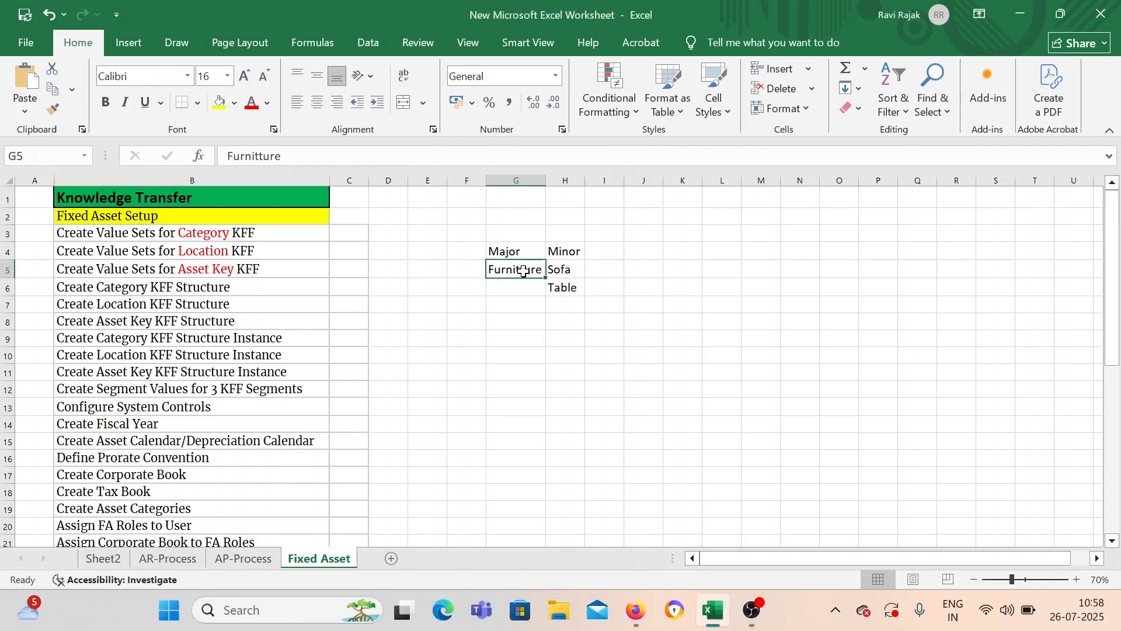
{"action": "left_click_drag", "start_coordinate": [560, 272], "coordinate": [564, 403]}
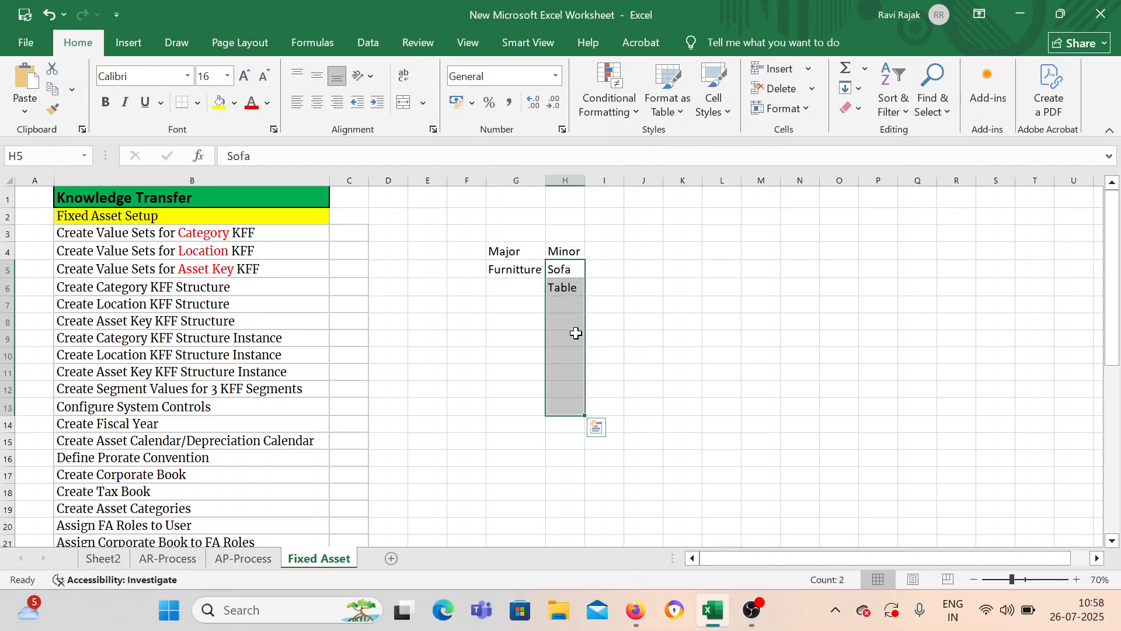
{"action": "left_click", "coordinate": [515, 271]}
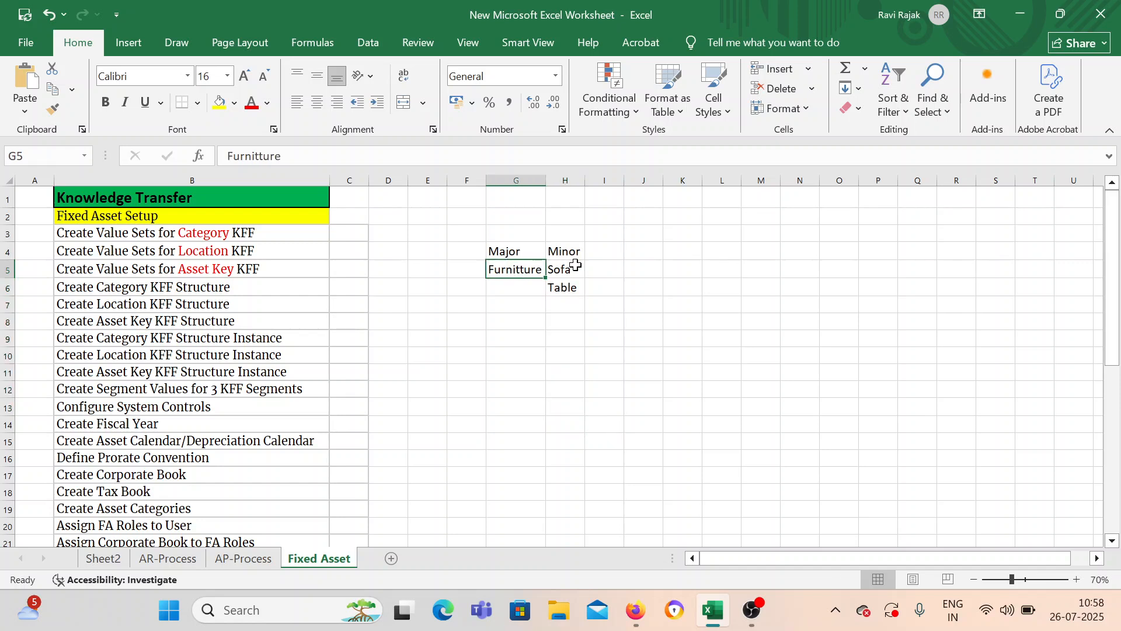
{"action": "left_click", "coordinate": [508, 324]}
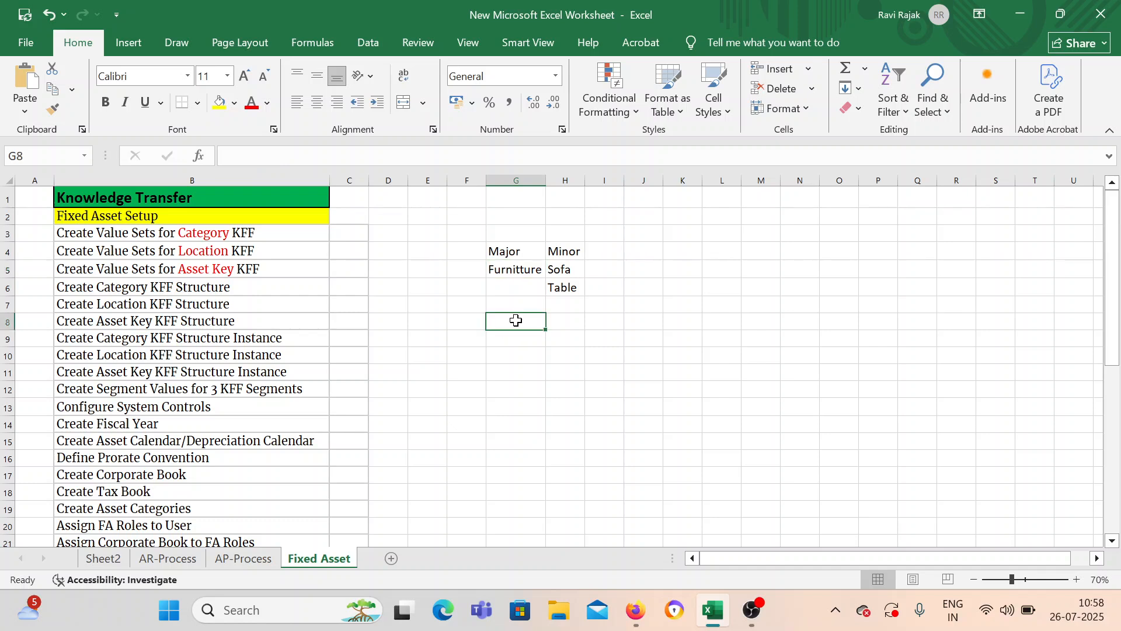
{"action": "left_click", "coordinate": [576, 322]}
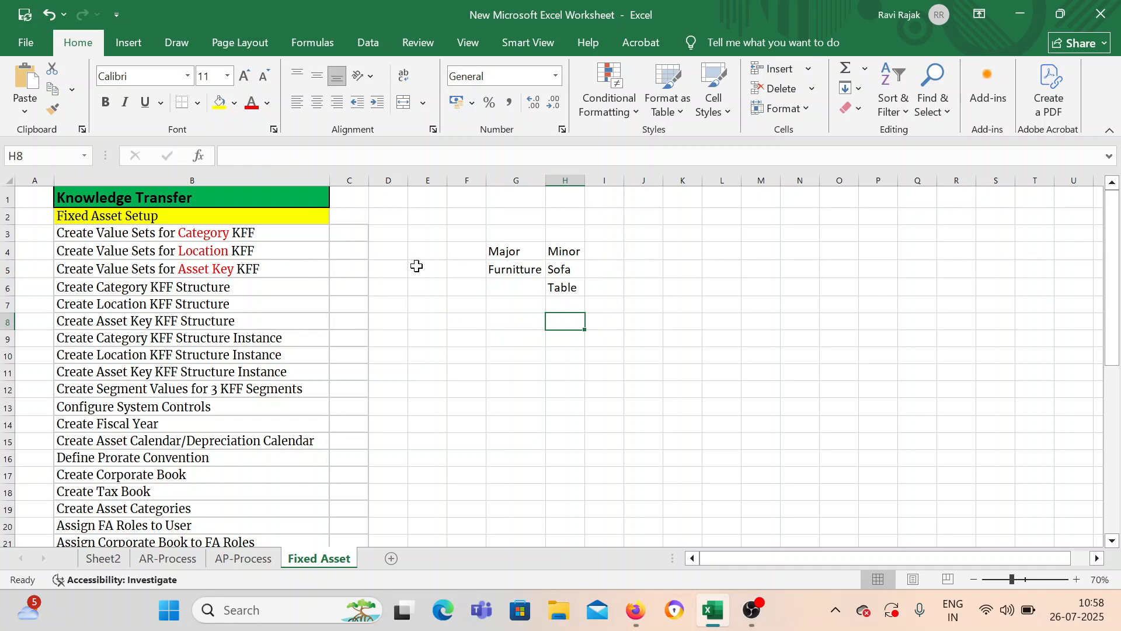
{"action": "left_click_drag", "start_coordinate": [505, 252], "coordinate": [562, 254]}
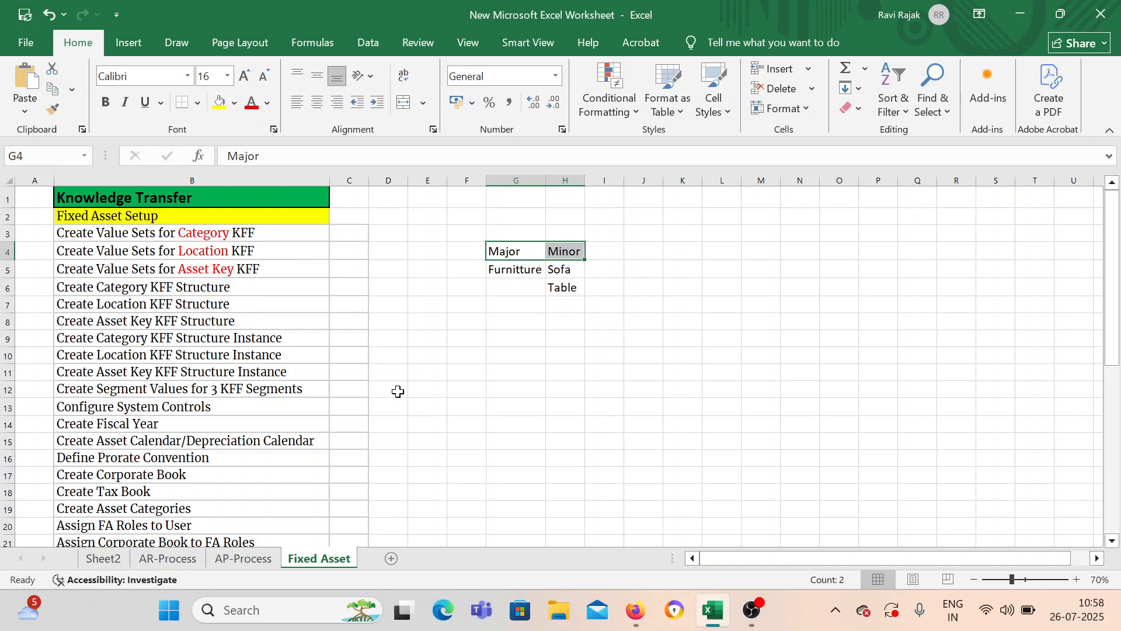
Step: Switch back to Oracle in Firefox, search the independent value sets for "BEL" and select BEL Major Category
{"action": "left_click", "coordinate": [635, 610]}
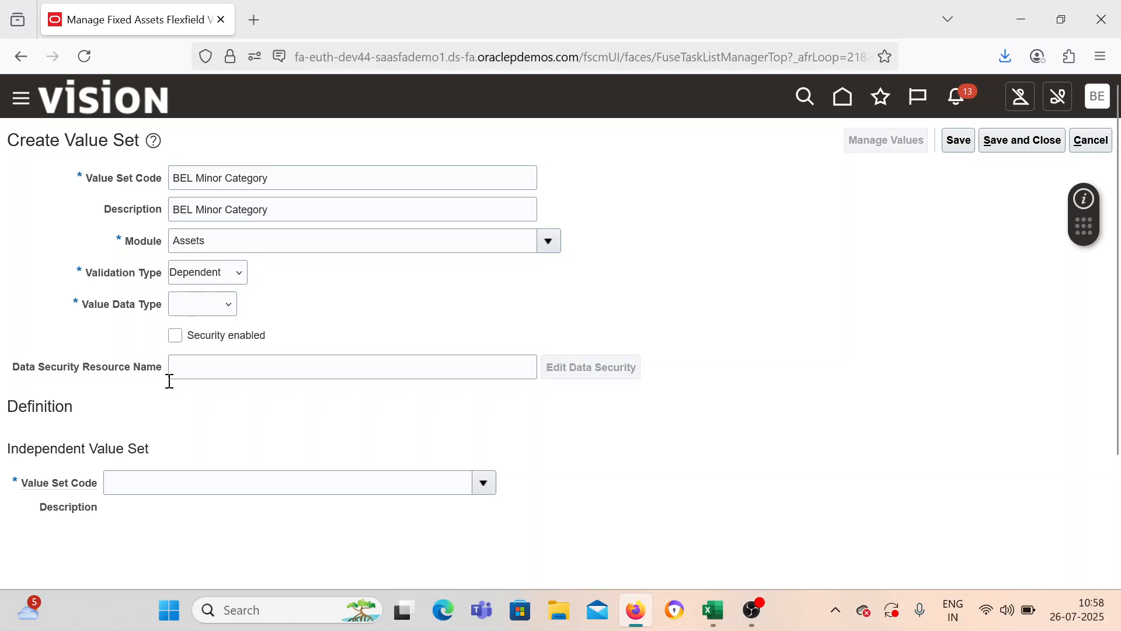
{"action": "left_click", "coordinate": [490, 492]}
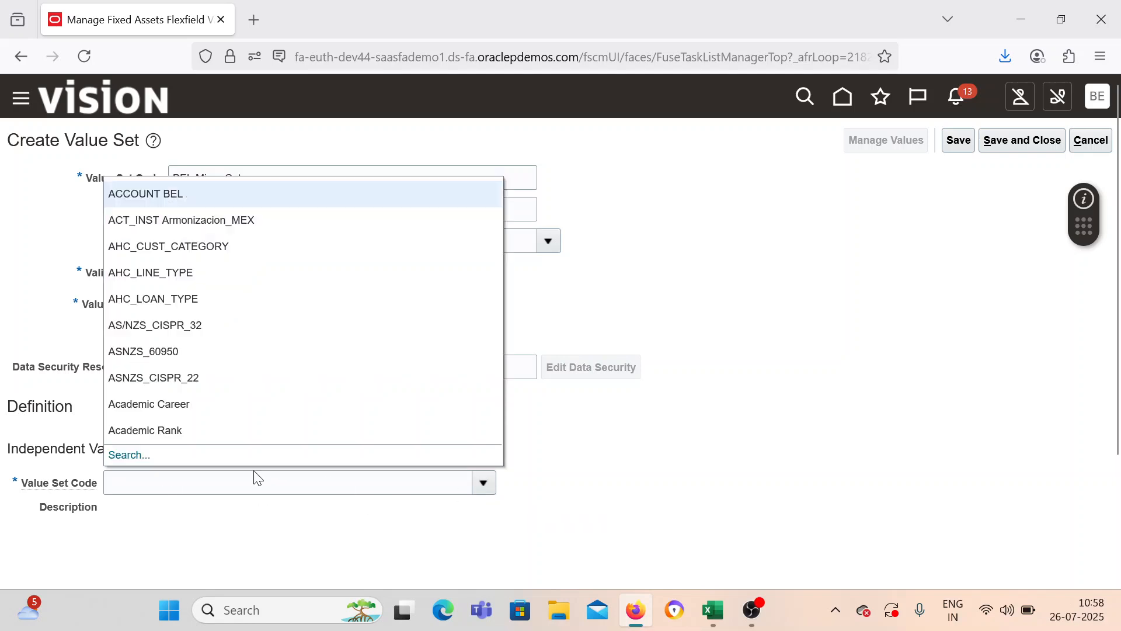
{"action": "left_click", "coordinate": [129, 459]}
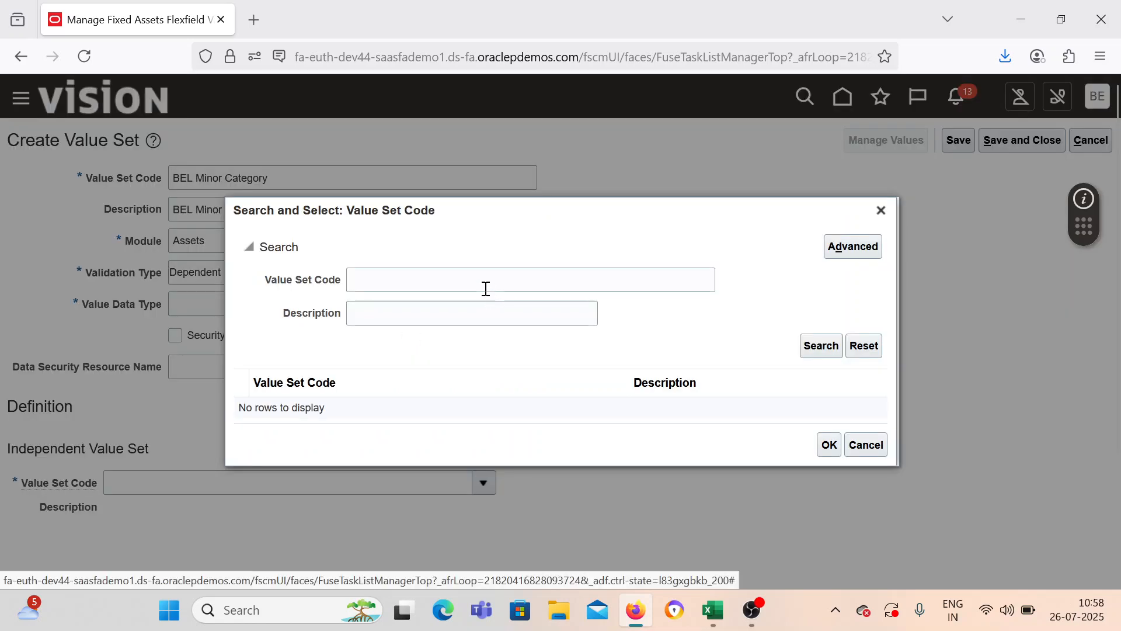
{"action": "left_click", "coordinate": [486, 288]}
{"action": "type", "text": "BEL"}
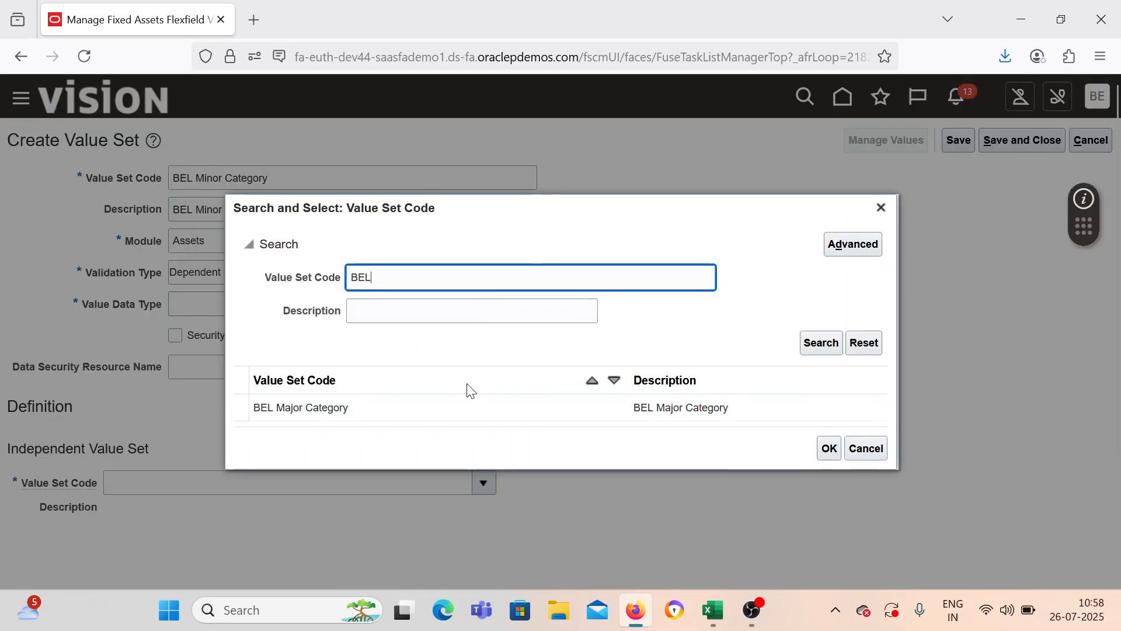
{"action": "left_click", "coordinate": [468, 406]}
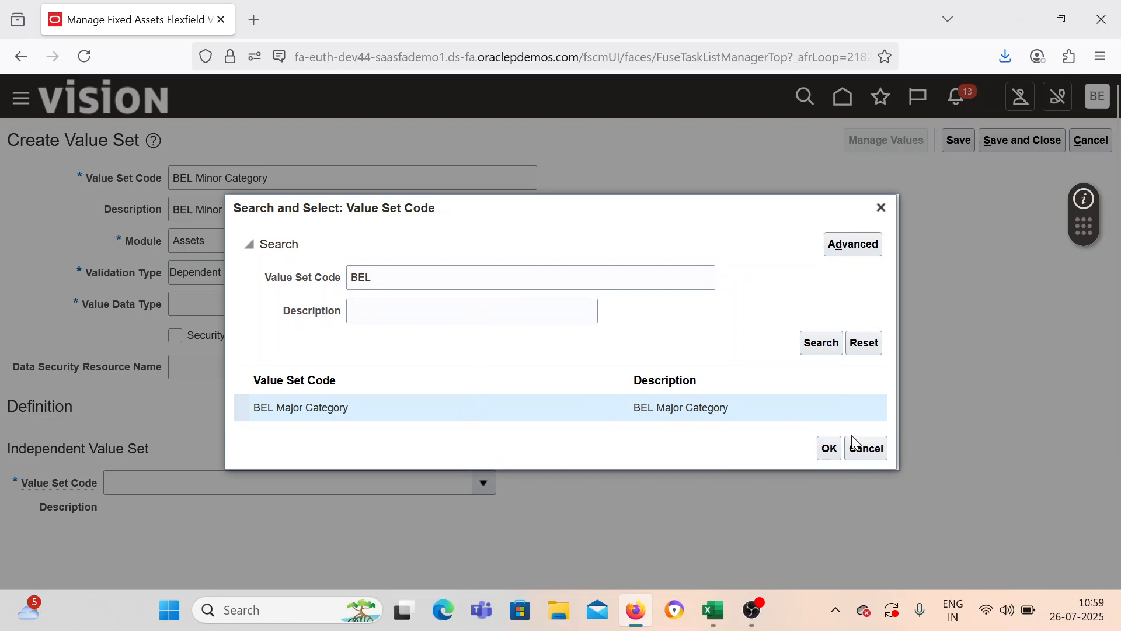
{"action": "left_click", "coordinate": [829, 449]}
{"action": "scroll", "coordinate": [518, 463], "scroll_direction": "down", "scroll_amount": 3}
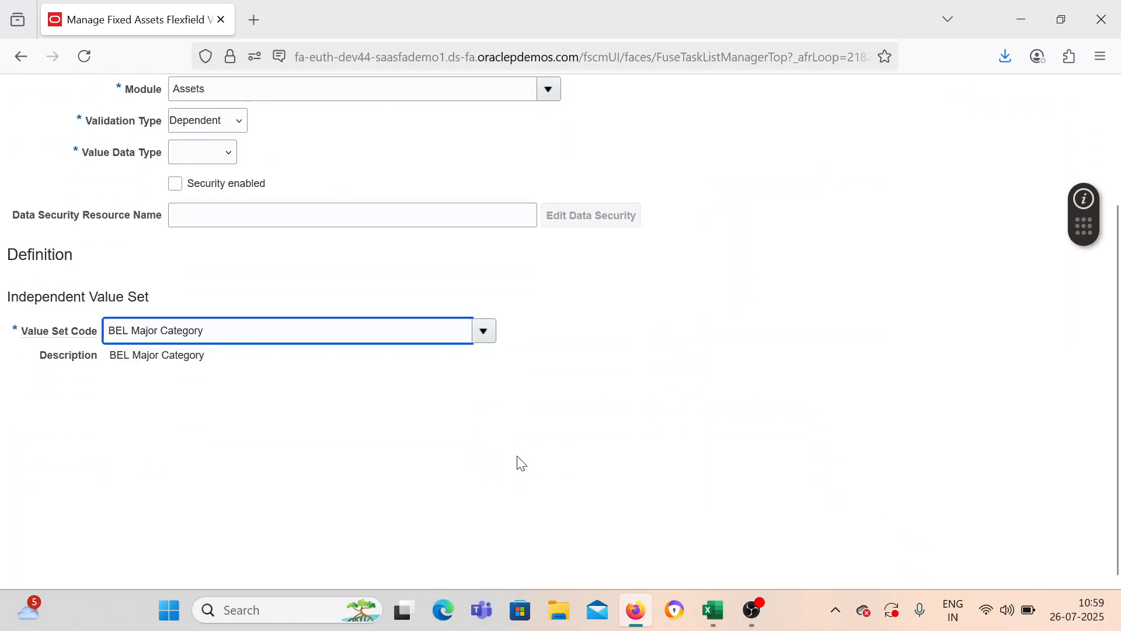
Step: Set the minor category's value data type to Character and its value subtype to Text
{"action": "scroll", "coordinate": [263, 280], "scroll_direction": "up", "scroll_amount": 3}
{"action": "left_click", "coordinate": [217, 305]}
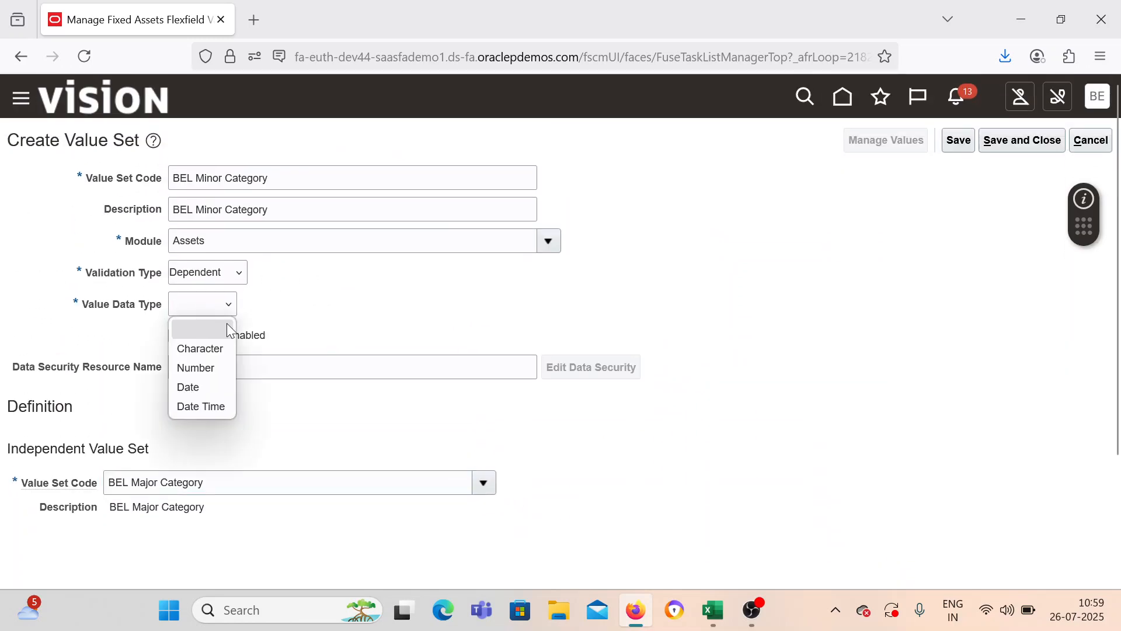
{"action": "left_click", "coordinate": [212, 350]}
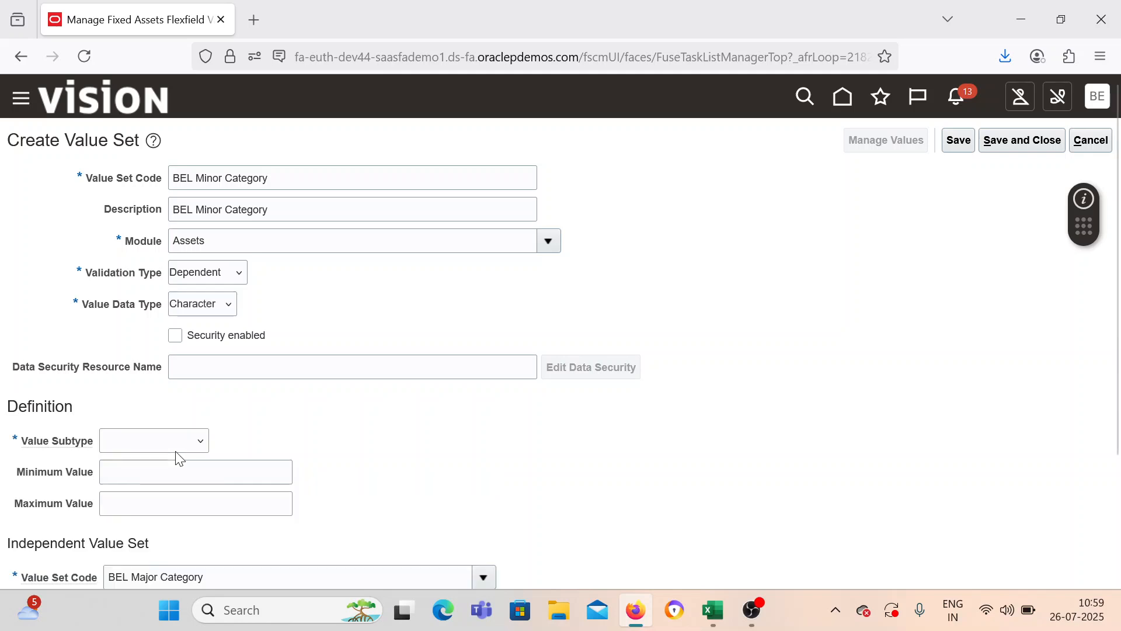
{"action": "left_click", "coordinate": [183, 442]}
{"action": "left_click", "coordinate": [184, 482]}
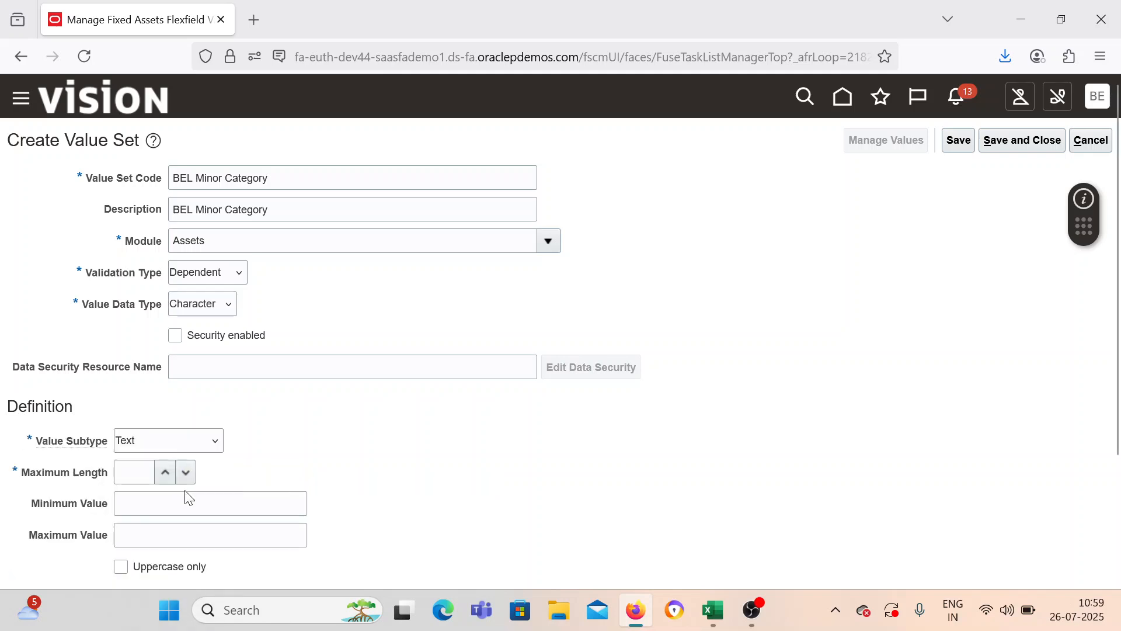
Step: Set the maximum length to 10, and save and close the BEL Minor Category value set
{"action": "left_click", "coordinate": [140, 470]}
{"action": "type", "text": "10"}
{"action": "left_click", "coordinate": [461, 474]}
{"action": "left_click", "coordinate": [1021, 139]}
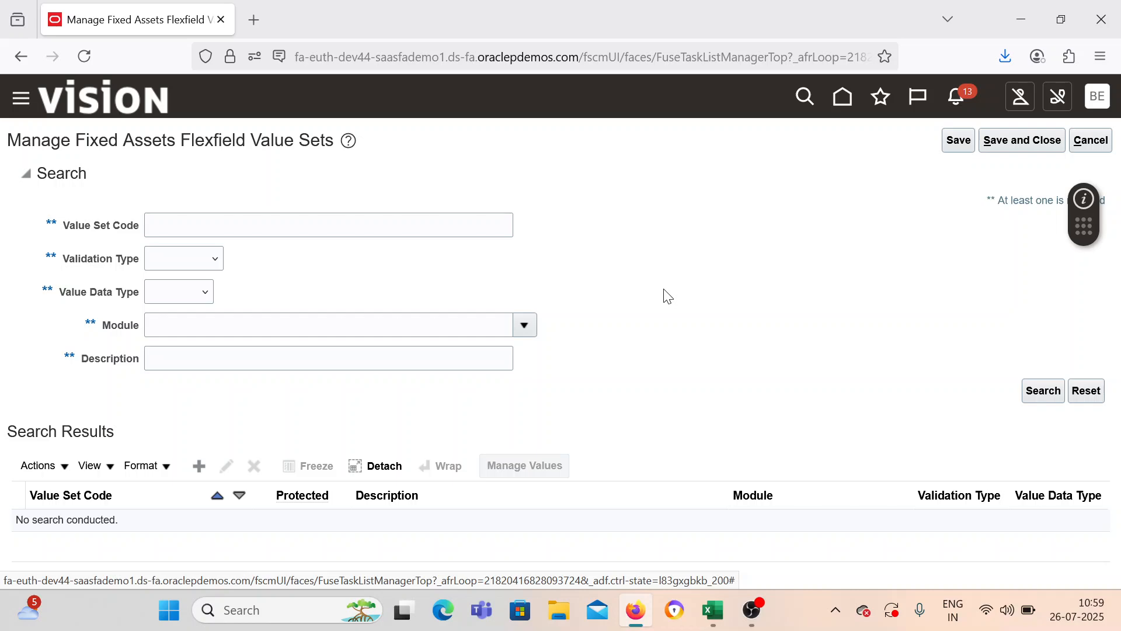
Step: Switch to the Excel checklist and enter "Done" in cell C3, beside Create Value Sets for Category KFF
{"action": "left_click", "coordinate": [713, 605]}
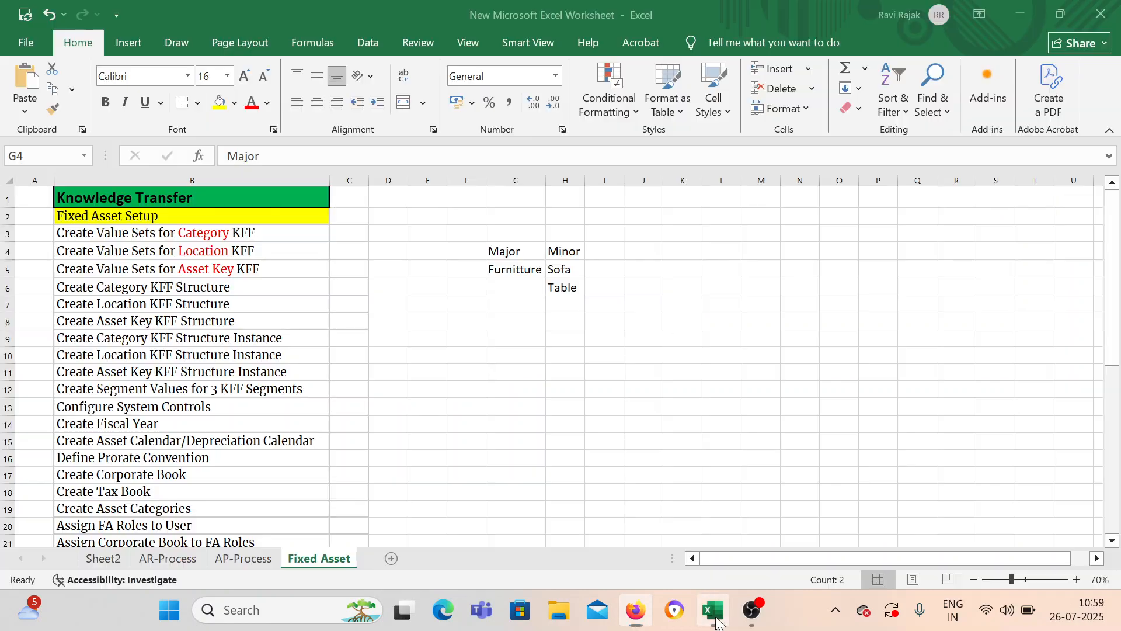
{"action": "left_click", "coordinate": [224, 232]}
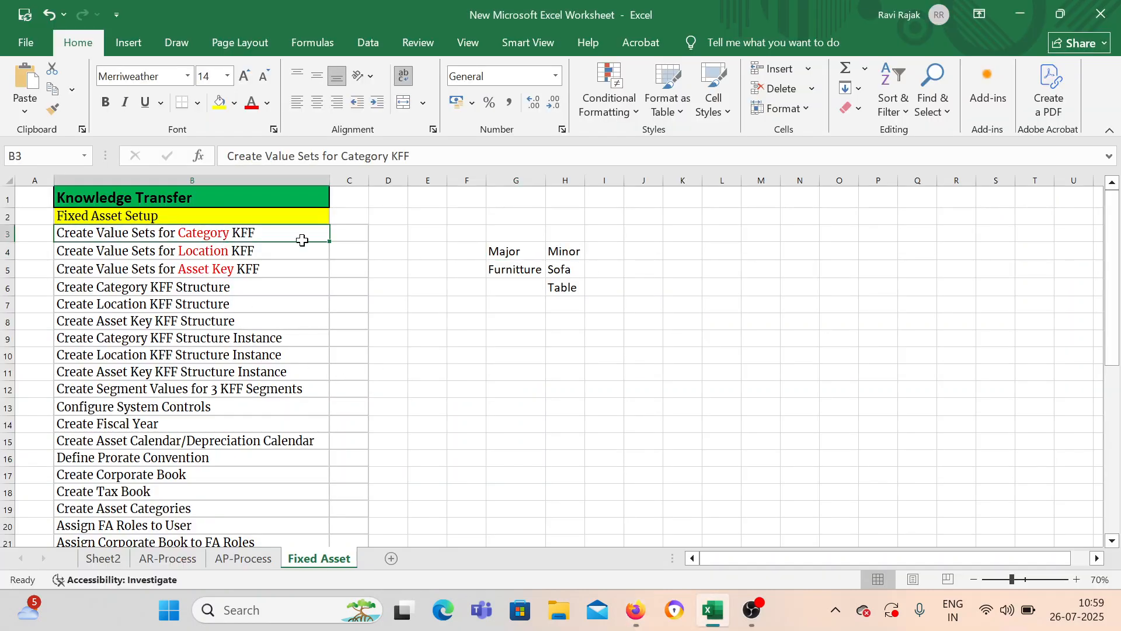
{"action": "left_click", "coordinate": [349, 233]}
{"action": "type", "text": "Done"}
{"action": "key", "text": "Return"}
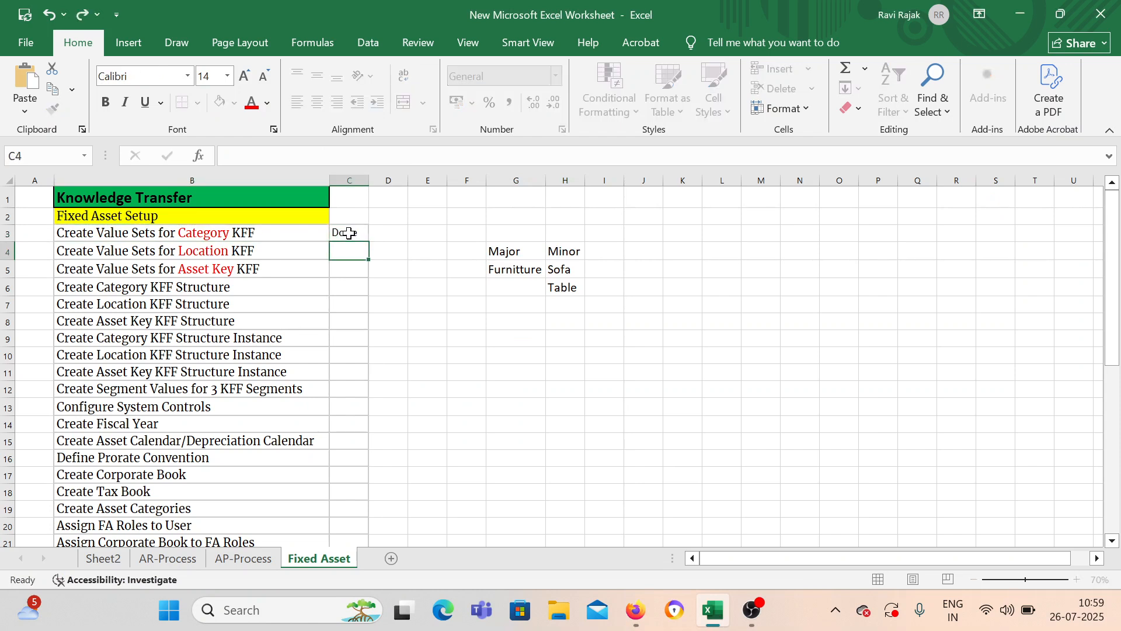
{"action": "left_click_drag", "start_coordinate": [292, 253], "coordinate": [292, 268]}
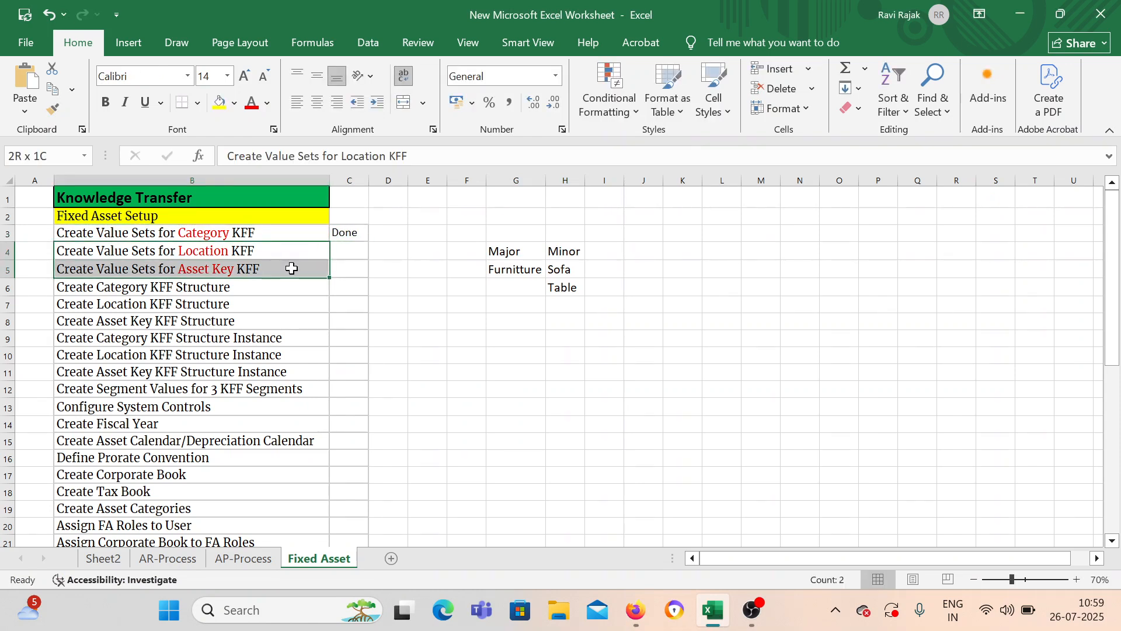
{"action": "left_click", "coordinate": [176, 288]}
{"action": "left_click", "coordinate": [341, 285]}
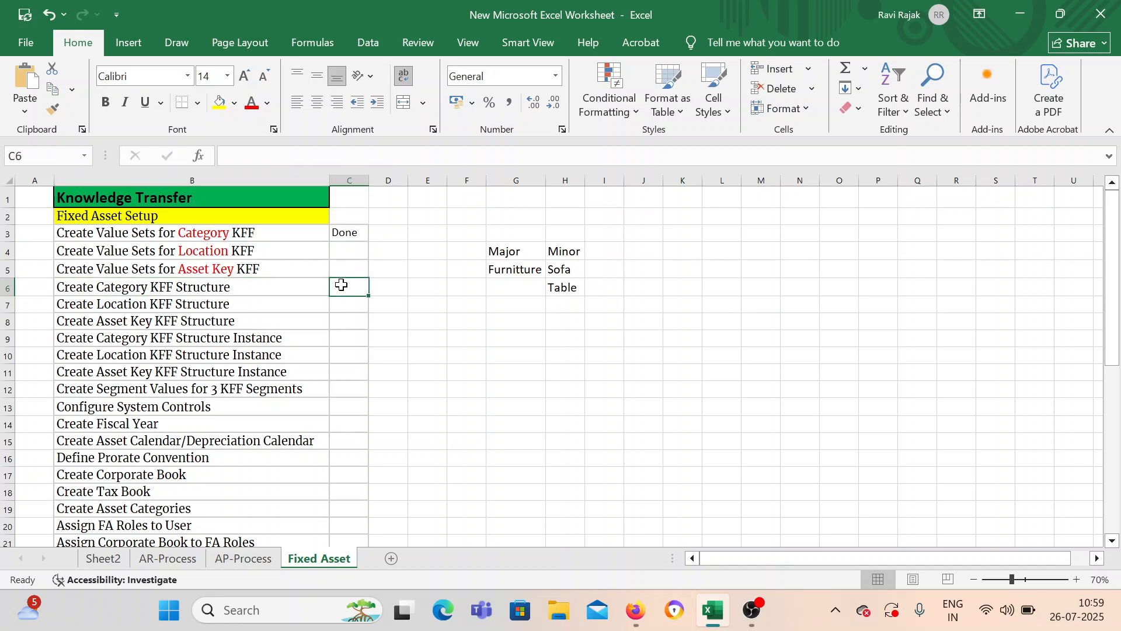
{"action": "type", "text": "Done"}
{"action": "key", "text": "BackSpace"}
{"action": "key", "text": "BackSpace"}
{"action": "key", "text": "BackSpace"}
{"action": "key", "text": "Escape"}
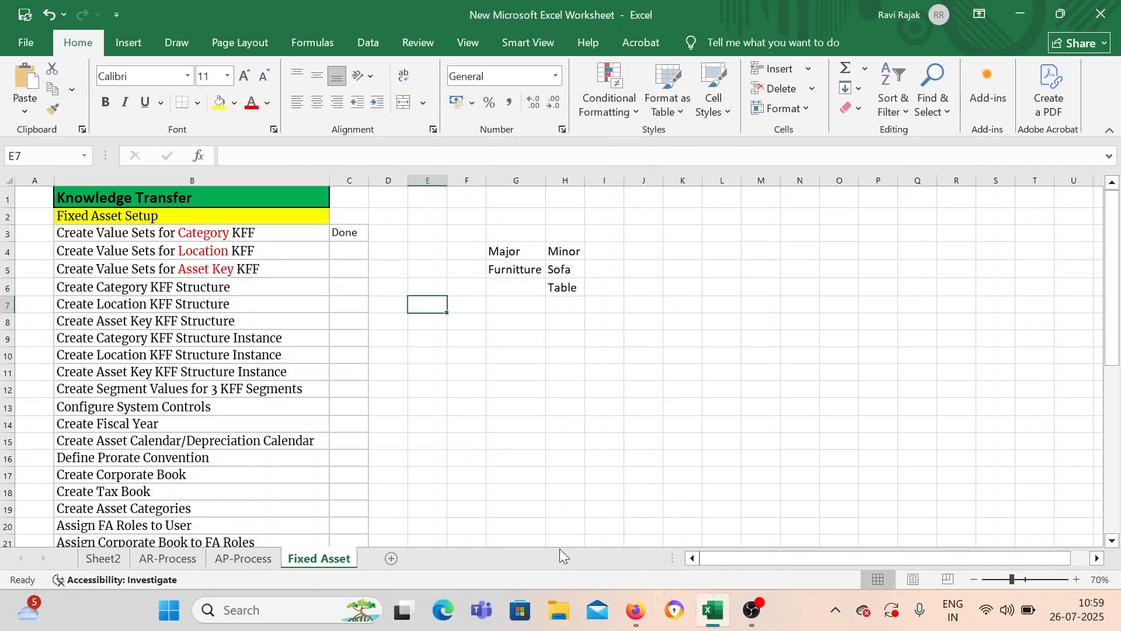
Step: Switch back to the Manage Fixed Assets Flexfield Value Sets page in Firefox
{"action": "left_click", "coordinate": [636, 610]}
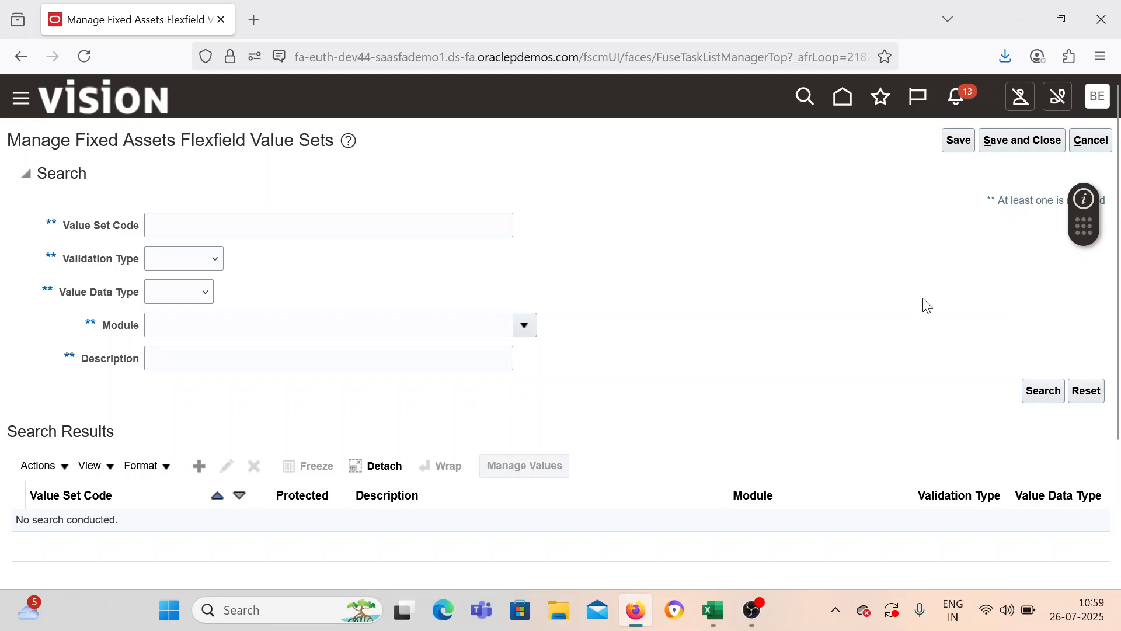
Step: Save and close the value sets page, open the Manage Fixed Assets Key Flexfields task and search for all key flexfields
{"action": "left_click", "coordinate": [1021, 141]}
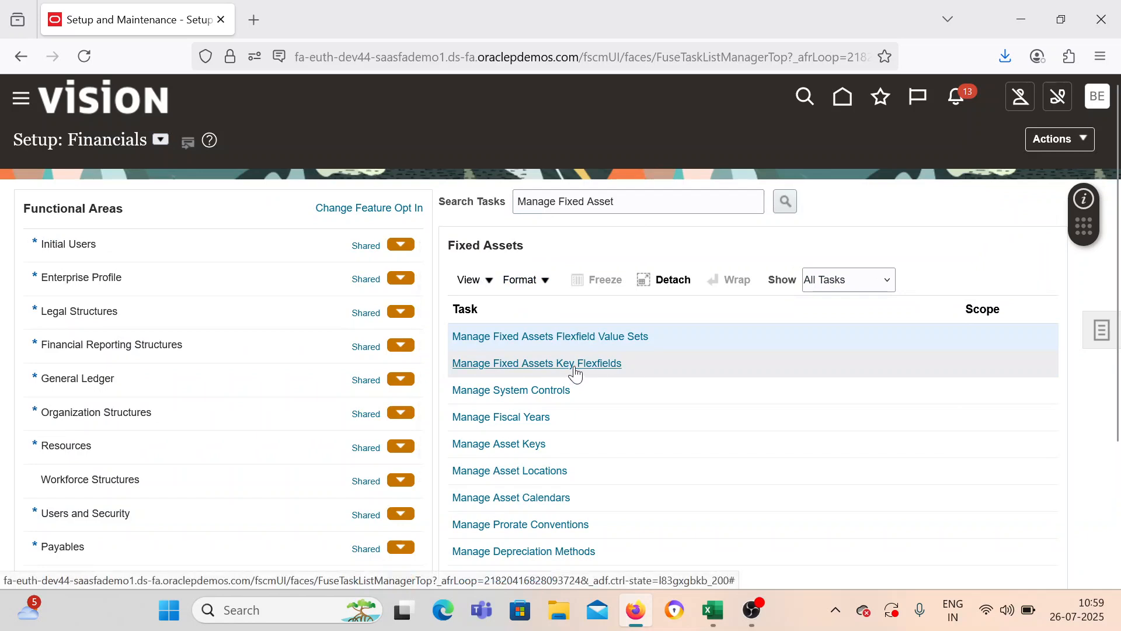
{"action": "left_click", "coordinate": [528, 368]}
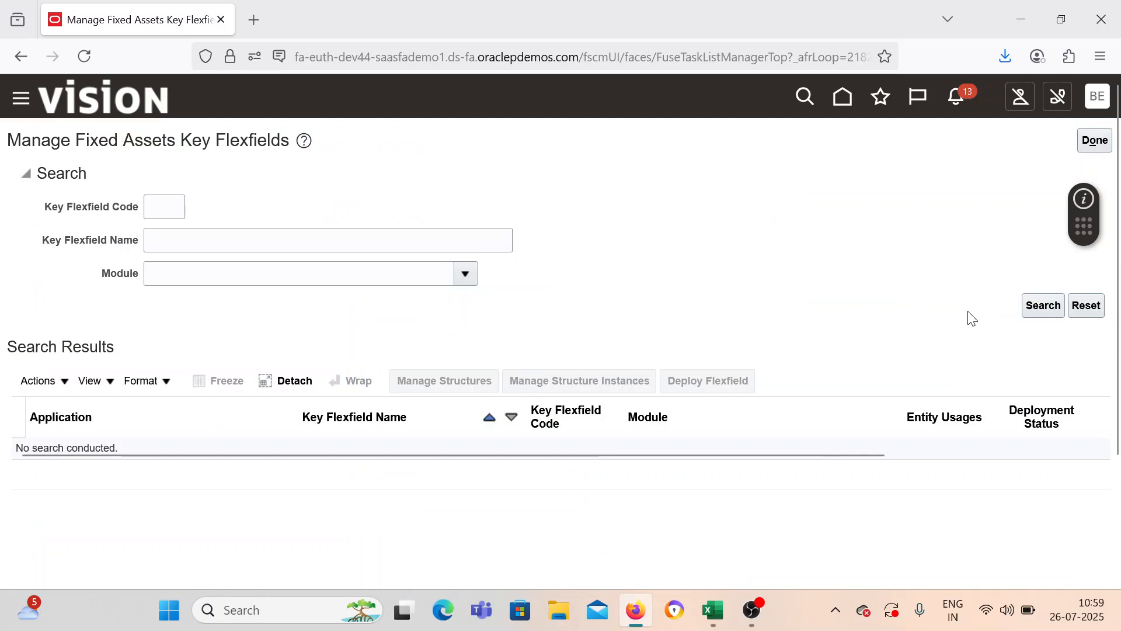
{"action": "left_click", "coordinate": [1054, 308]}
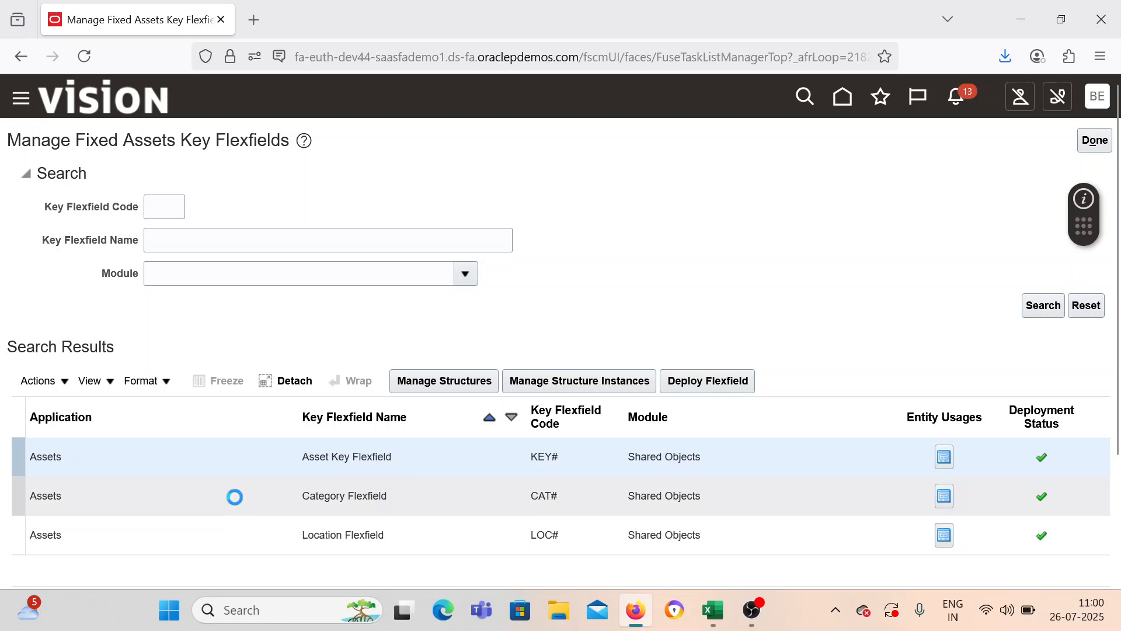
Step: Open the structures of the Category Flexfield and search for all its existing structures
{"action": "left_click", "coordinate": [235, 496]}
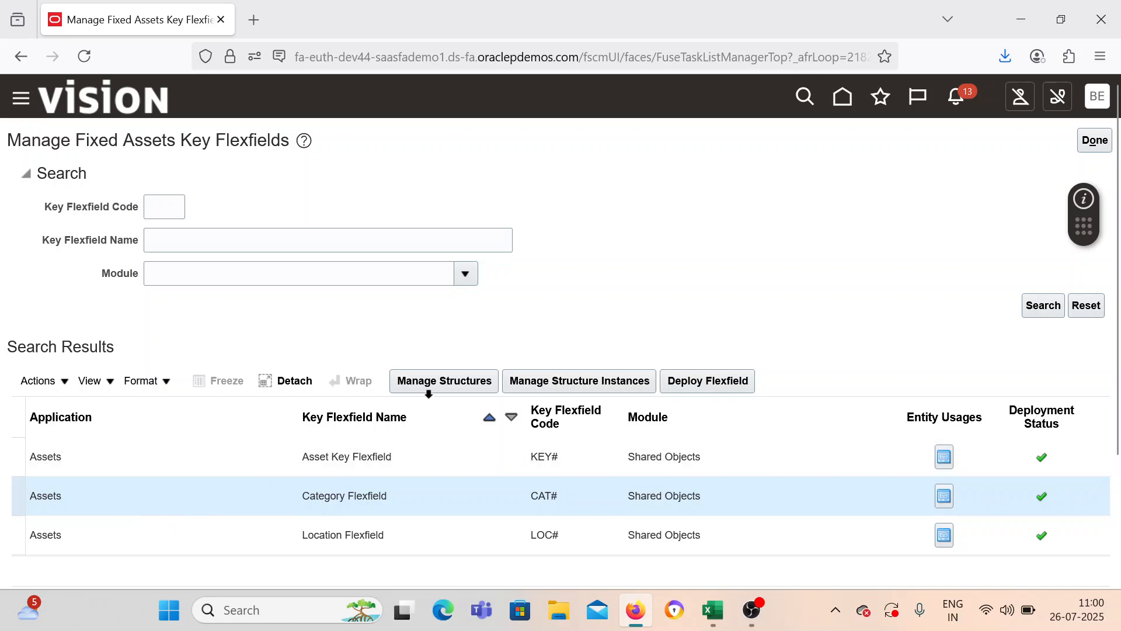
{"action": "left_click", "coordinate": [454, 383]}
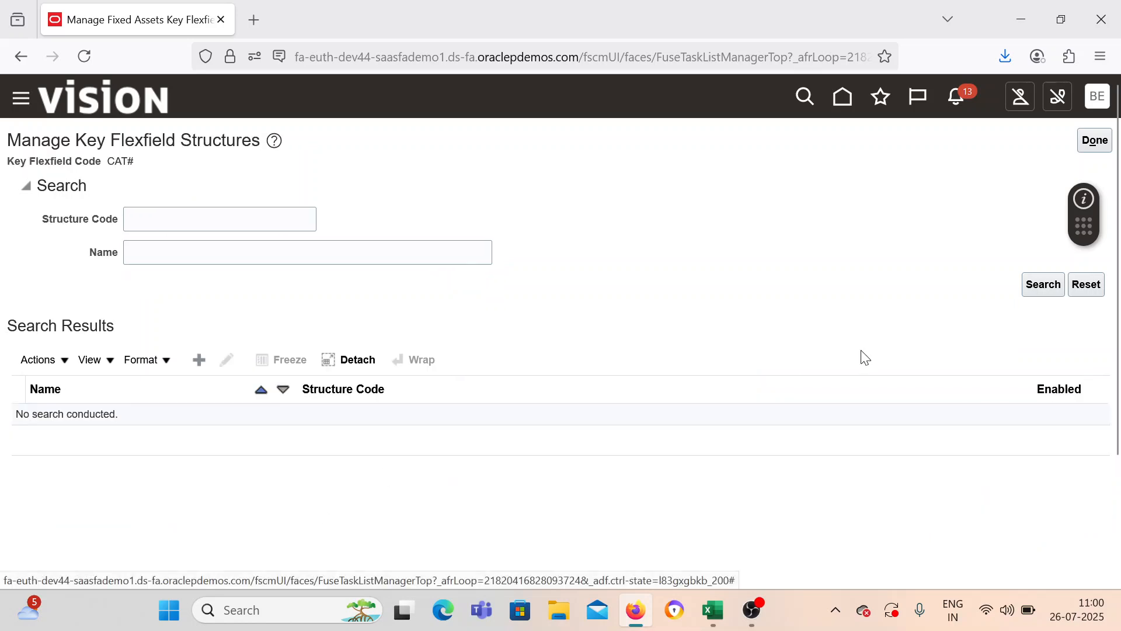
{"action": "left_click", "coordinate": [1051, 289]}
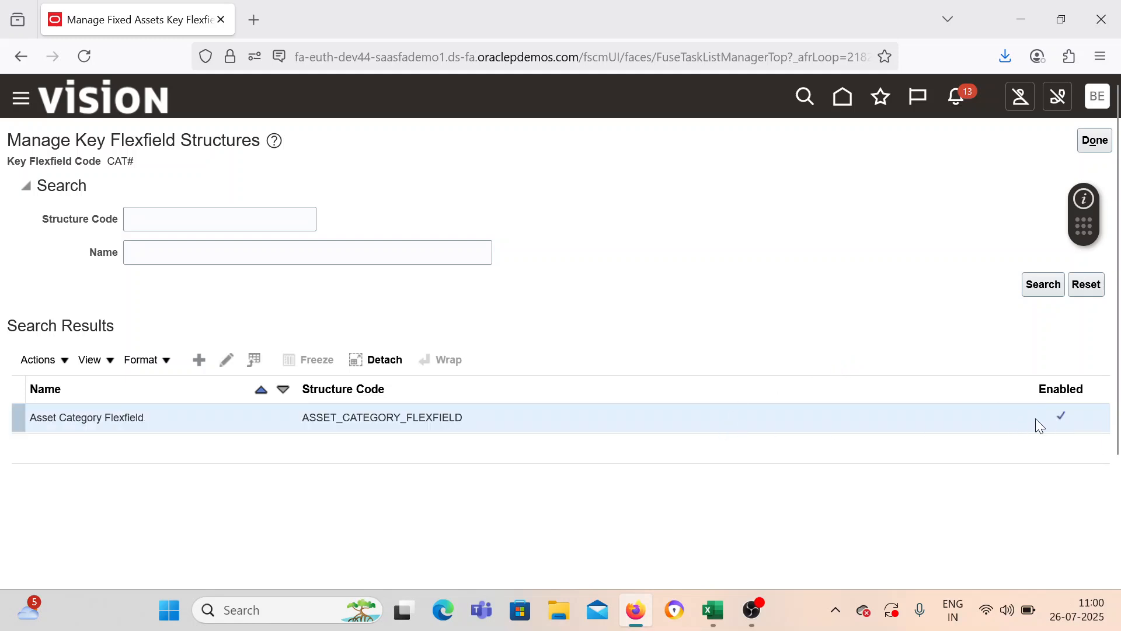
Step: Disable the existing Asset Category Flexfield structure, then save and close it
{"action": "left_click", "coordinate": [226, 359]}
{"action": "left_click", "coordinate": [101, 308]}
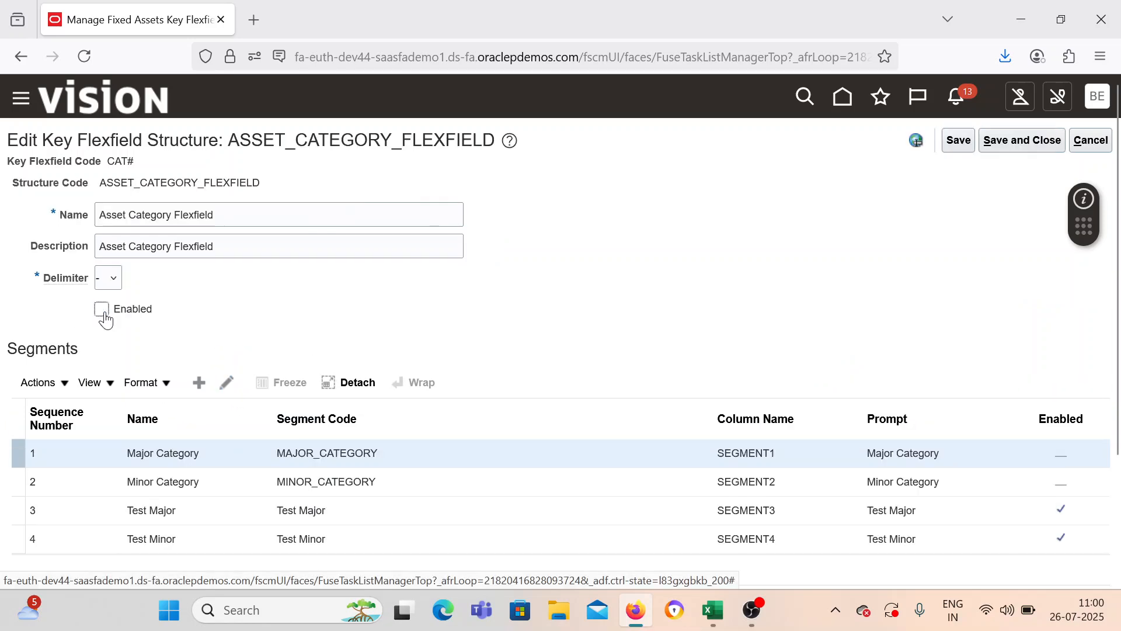
{"action": "left_click", "coordinate": [1026, 150]}
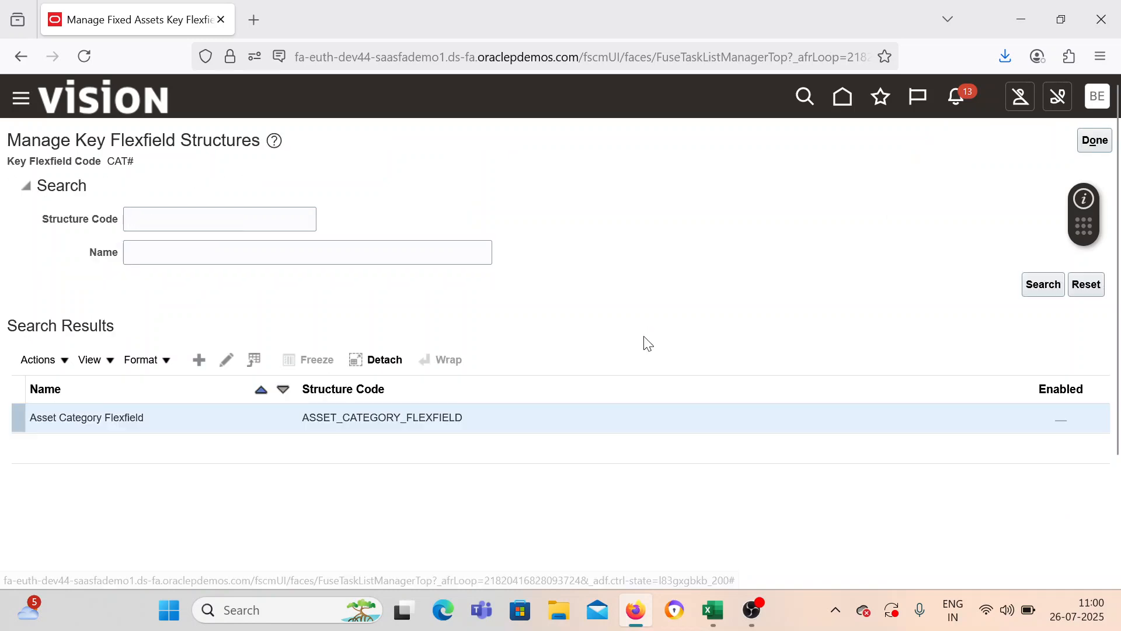
Step: Create a new key flexfield structure with "BEL Category Structure" as its structure code, name and description
{"action": "left_click", "coordinate": [199, 361]}
{"action": "left_click", "coordinate": [221, 197]}
{"action": "type", "text": "BEL Category Structure"}
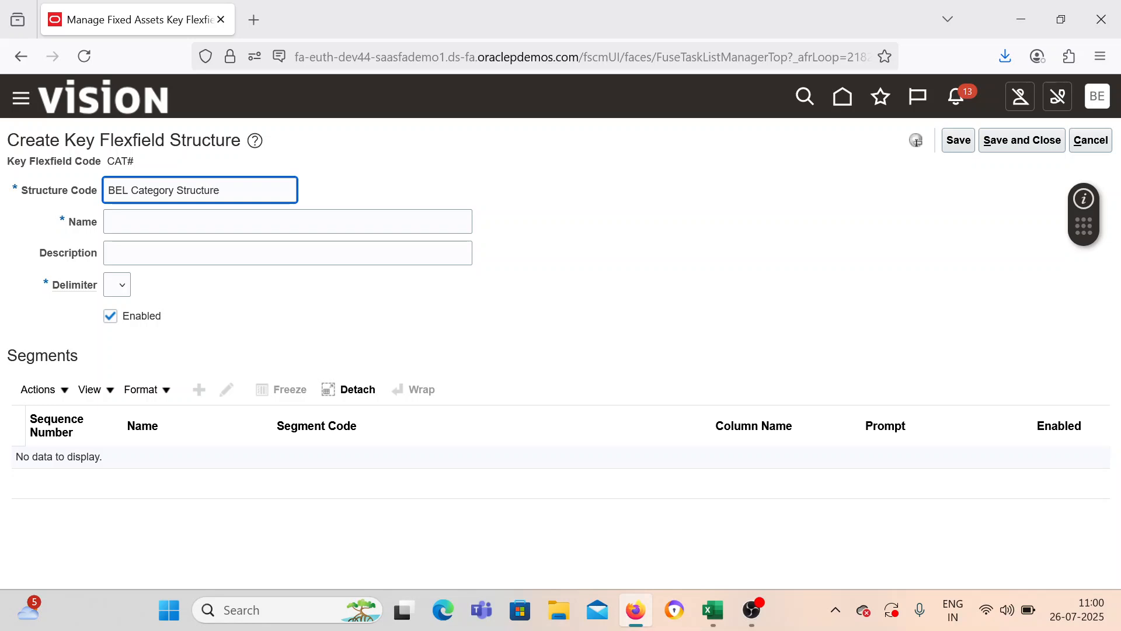
{"action": "triple_click", "coordinate": [236, 185]}
{"action": "key", "text": "ctrl+c"}
{"action": "left_click", "coordinate": [227, 216]}
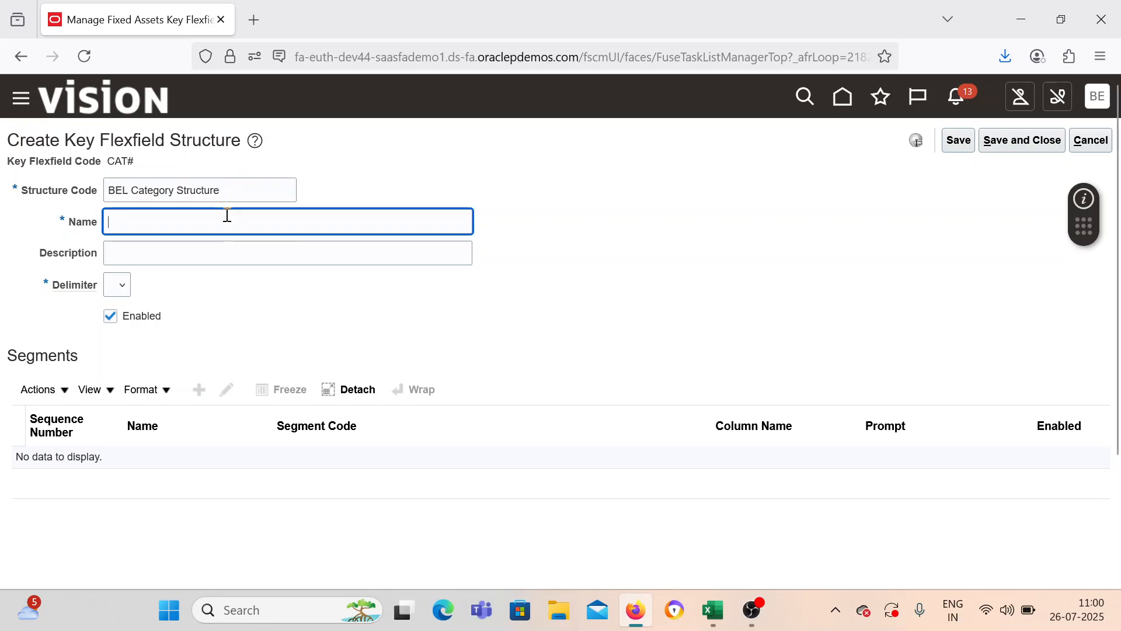
{"action": "key", "text": "ctrl+v"}
{"action": "left_click", "coordinate": [178, 249]}
{"action": "key", "text": "ctrl+v"}
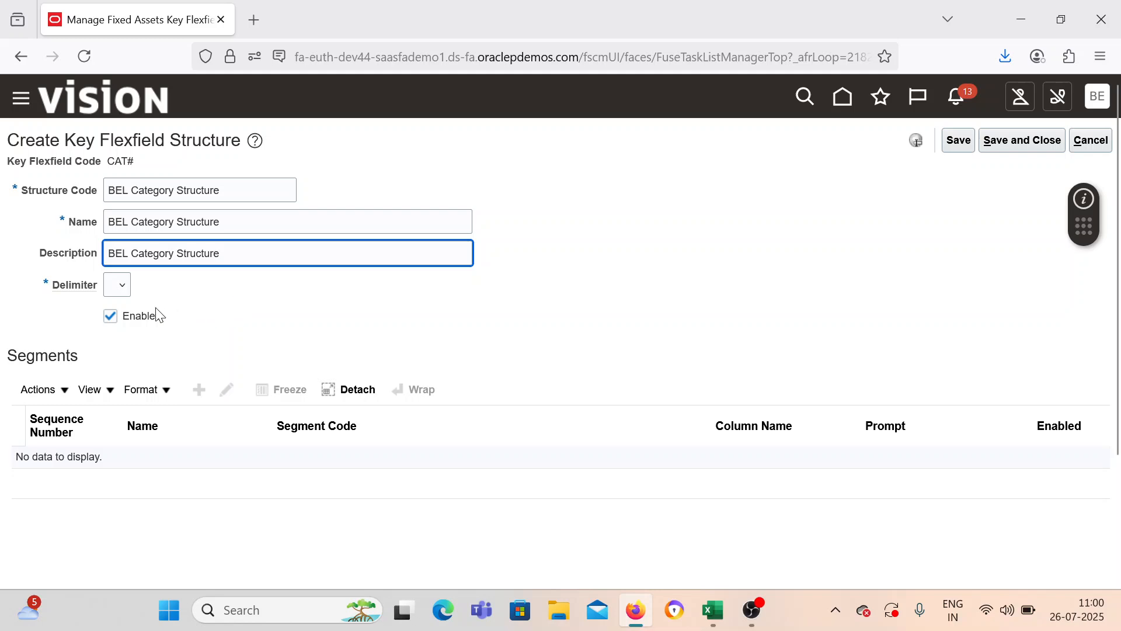
Step: Set the structure's delimiter to a period and save the structure
{"action": "left_click", "coordinate": [120, 286]}
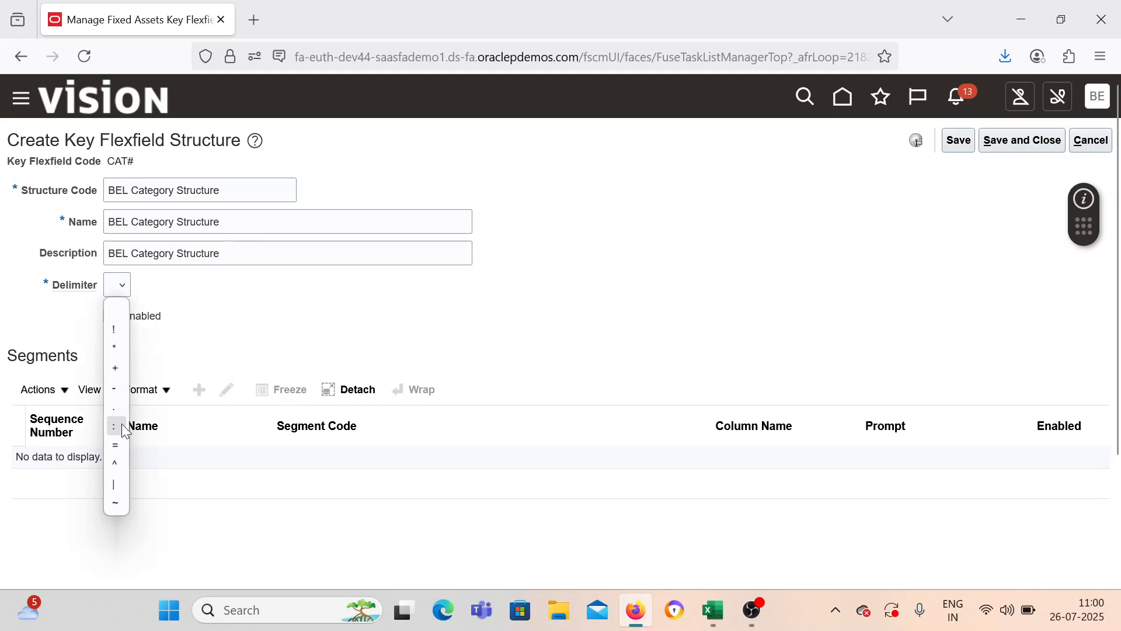
{"action": "left_click", "coordinate": [117, 409]}
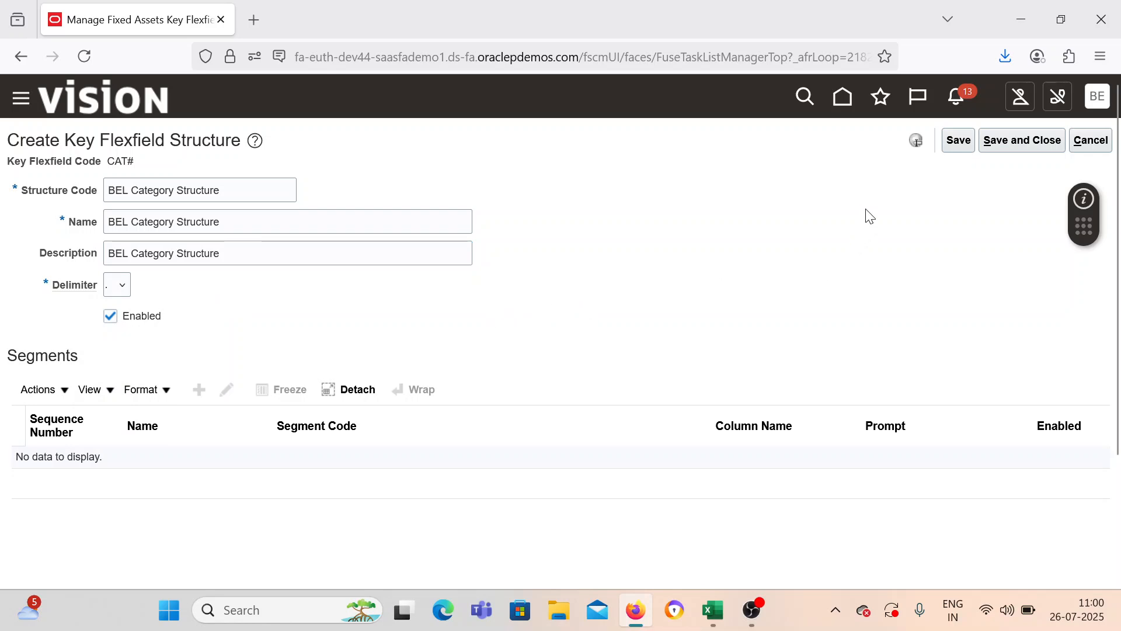
{"action": "left_click", "coordinate": [959, 142]}
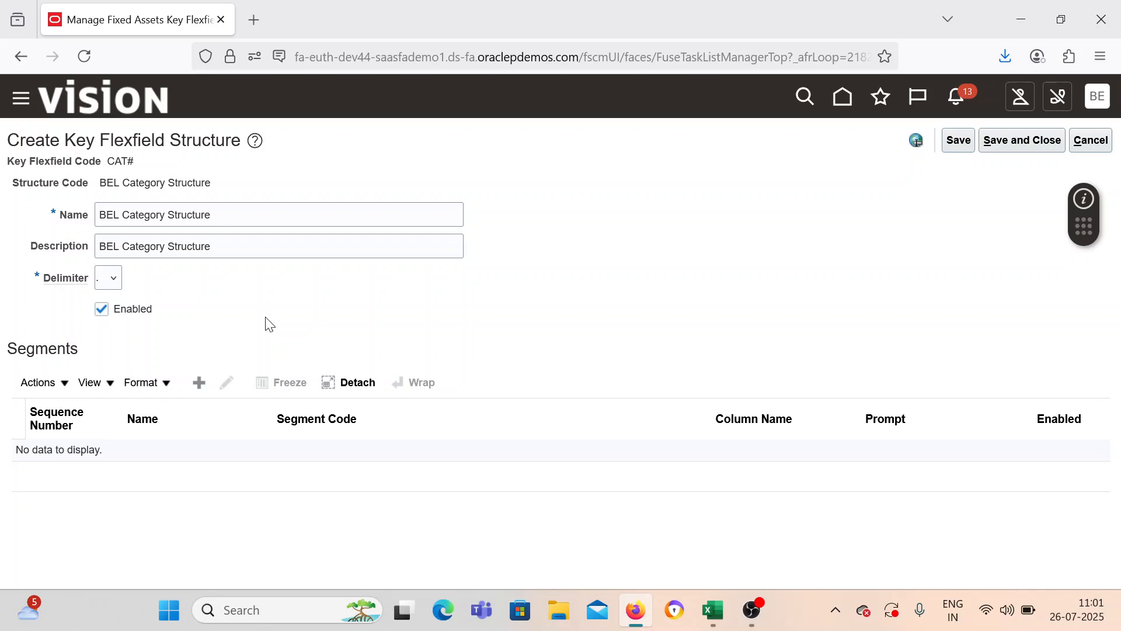
Step: Add a segment to the BEL Category Structure with the segment code "BEL Major Cat" and let the API name fill in
{"action": "left_click", "coordinate": [200, 383]}
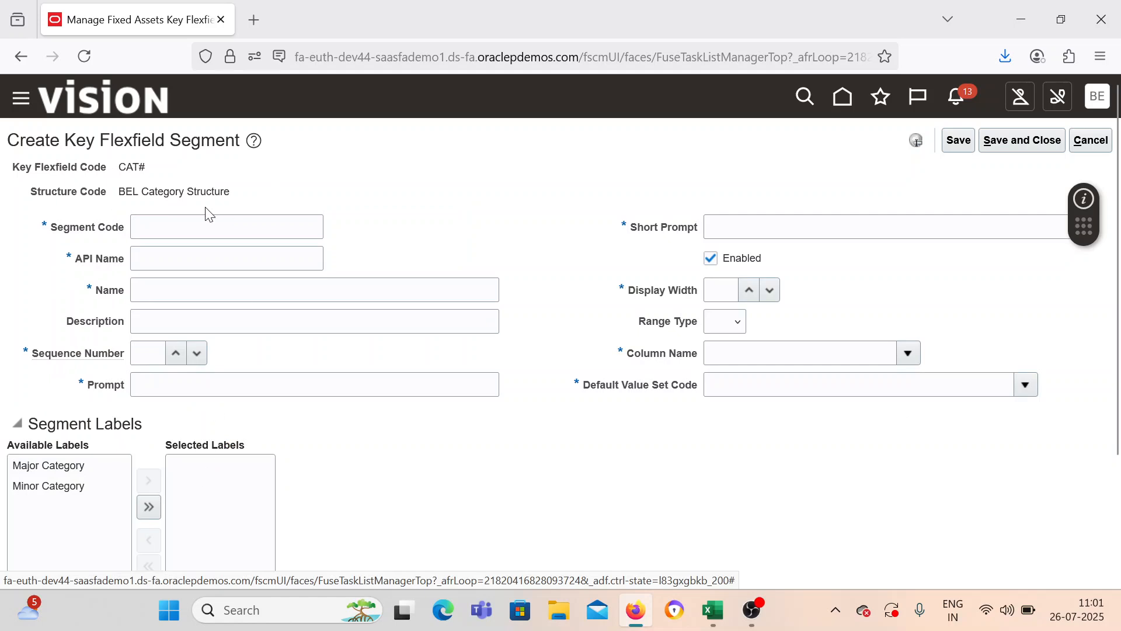
{"action": "left_click", "coordinate": [201, 228]}
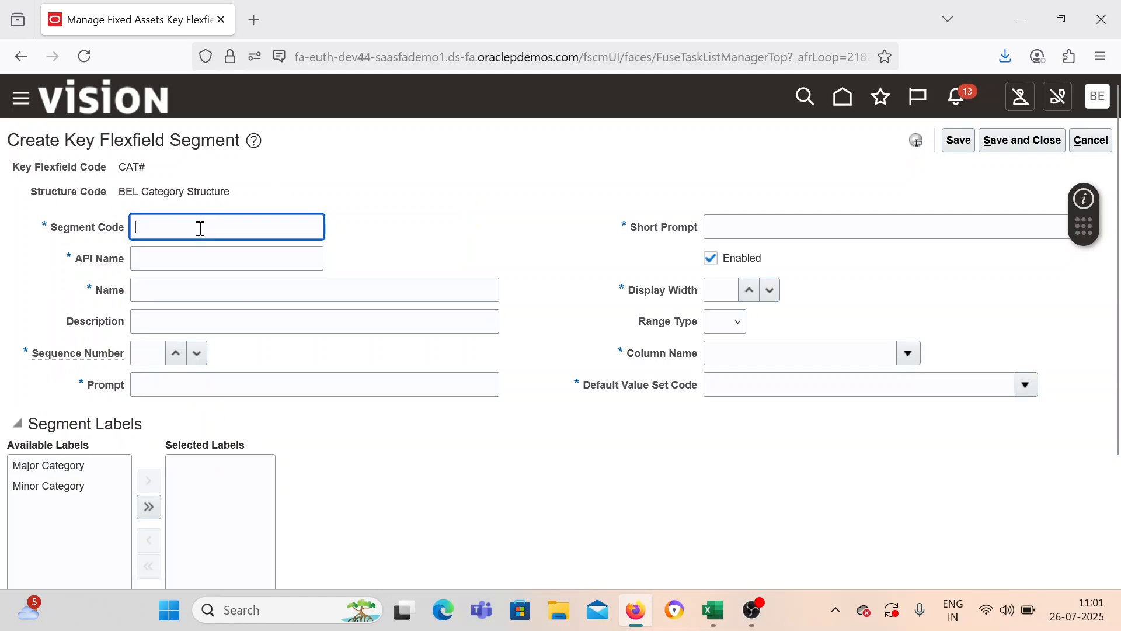
{"action": "type", "text": "BEL Major Cat"}
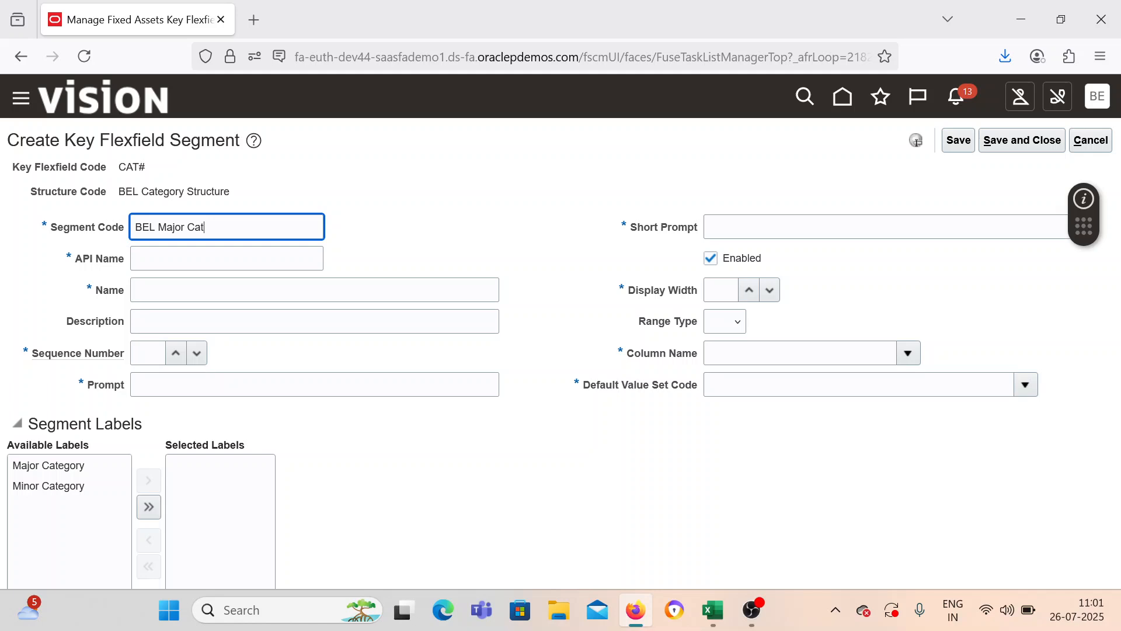
{"action": "key", "text": "Tab"}
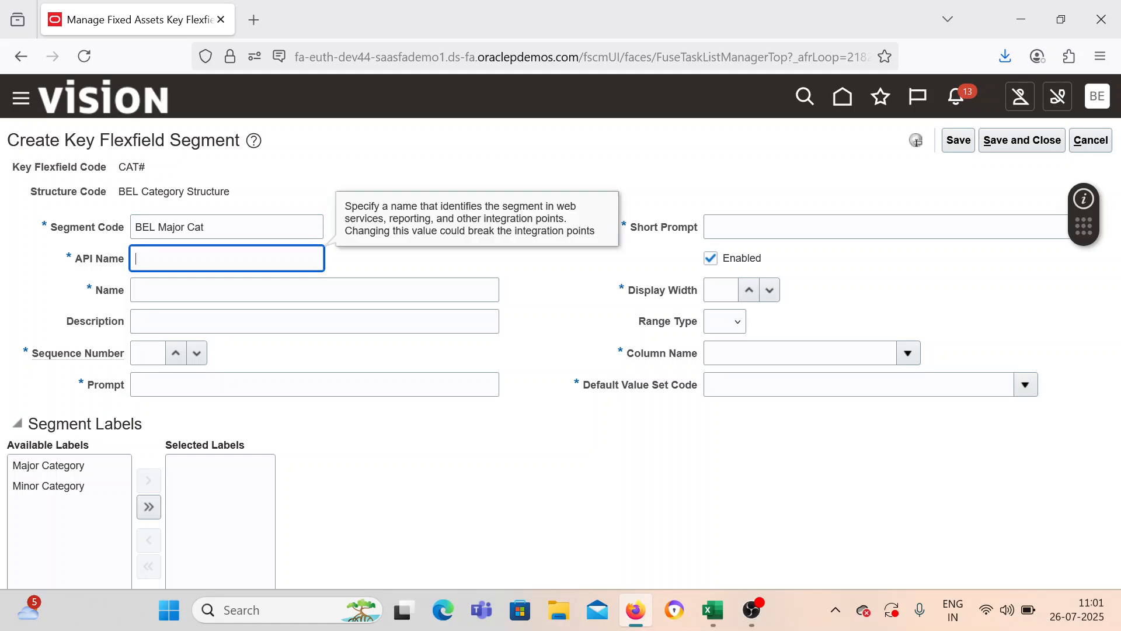
Step: Copy the segment code "BEL Major Cat" into the segment's name and description
{"action": "left_click", "coordinate": [151, 287]}
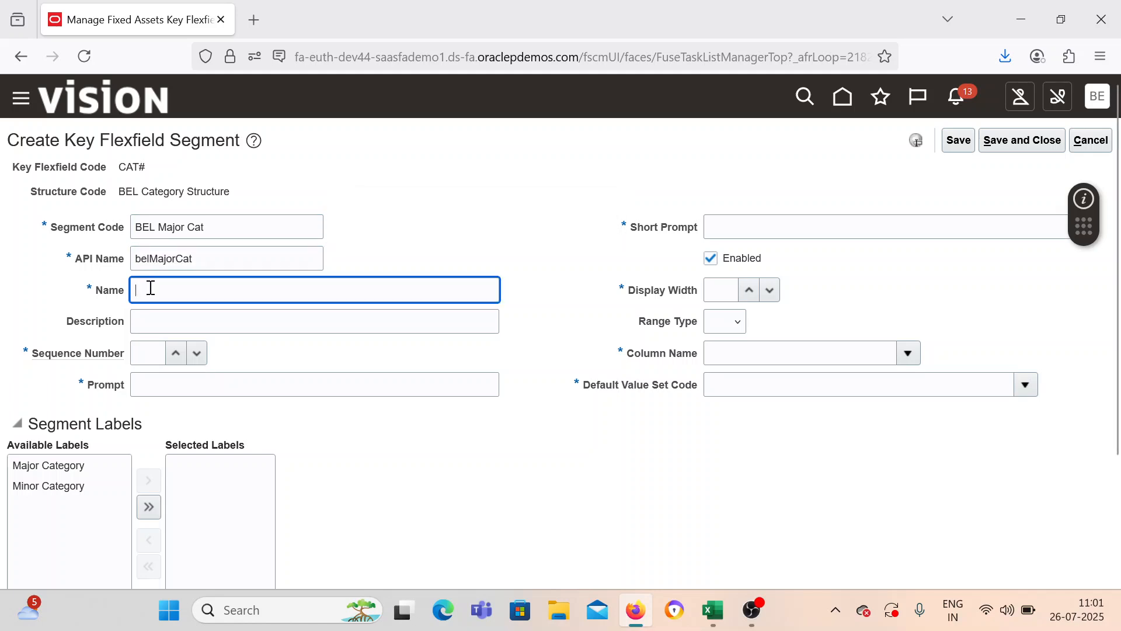
{"action": "triple_click", "coordinate": [210, 227]}
{"action": "key", "text": "ctrl+c"}
{"action": "left_click", "coordinate": [167, 287]}
{"action": "key", "text": "ctrl+v"}
{"action": "left_click", "coordinate": [181, 325]}
{"action": "key", "text": "ctrl+v"}
Step: Set the segment's sequence number to 1 and use "BEL Major Cat" for its prompt and short prompt
{"action": "left_click", "coordinate": [155, 354]}
{"action": "type", "text": "1"}
{"action": "left_click", "coordinate": [332, 430]}
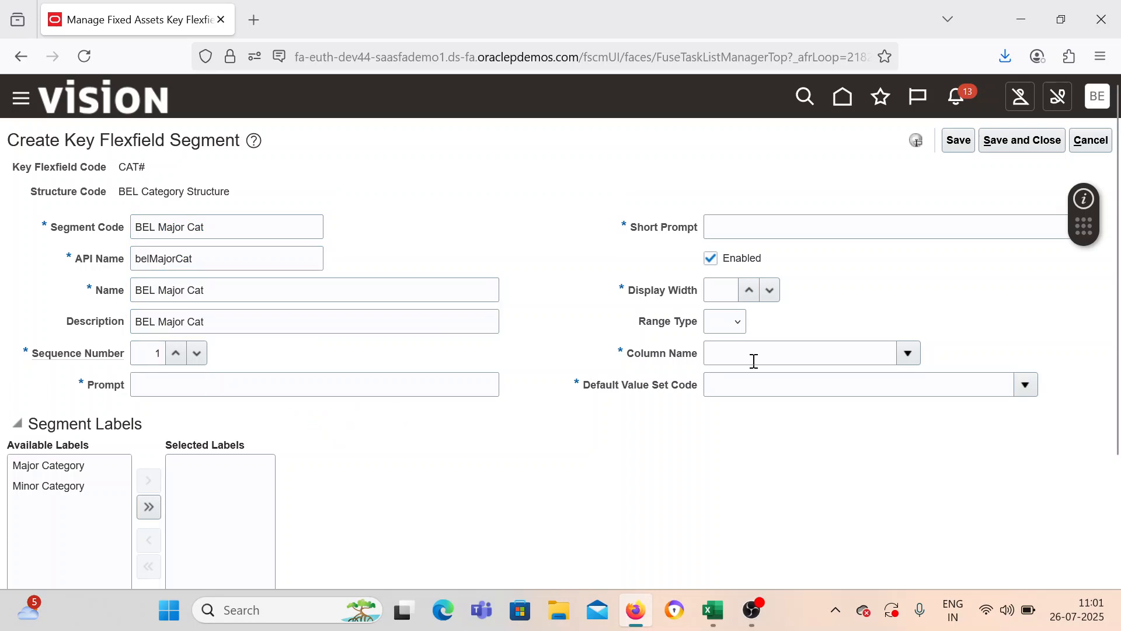
{"action": "left_click", "coordinate": [349, 392]}
{"action": "key", "text": "ctrl+v"}
{"action": "left_click", "coordinate": [723, 231]}
{"action": "key", "text": "ctrl+v"}
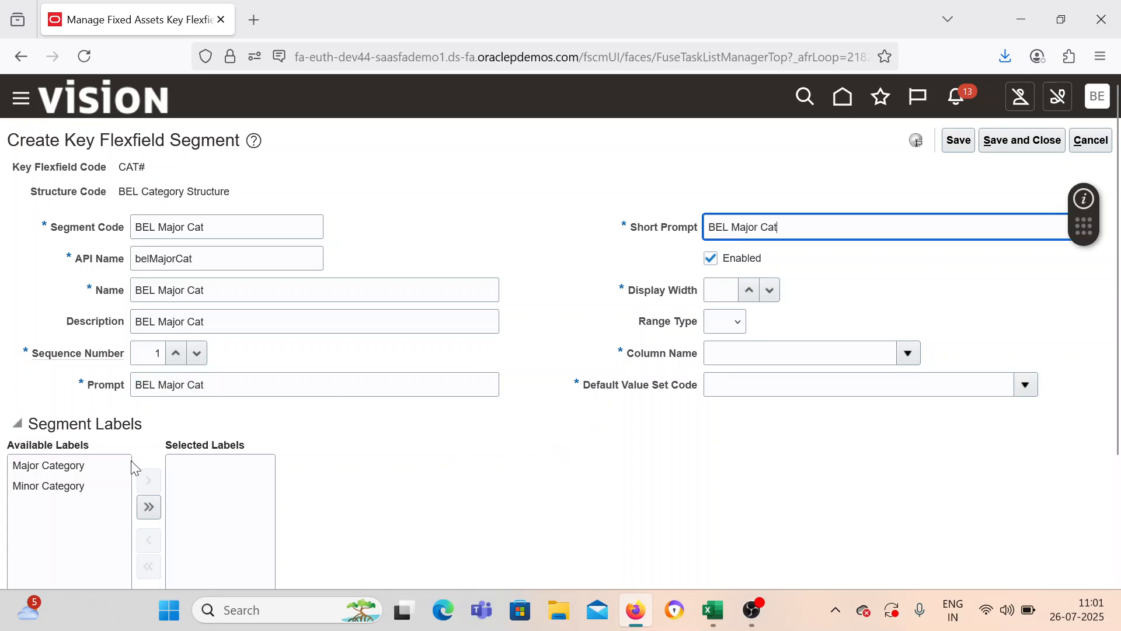
Step: Assign the Major Category label to the segment and set its display width to 10
{"action": "left_click", "coordinate": [83, 466]}
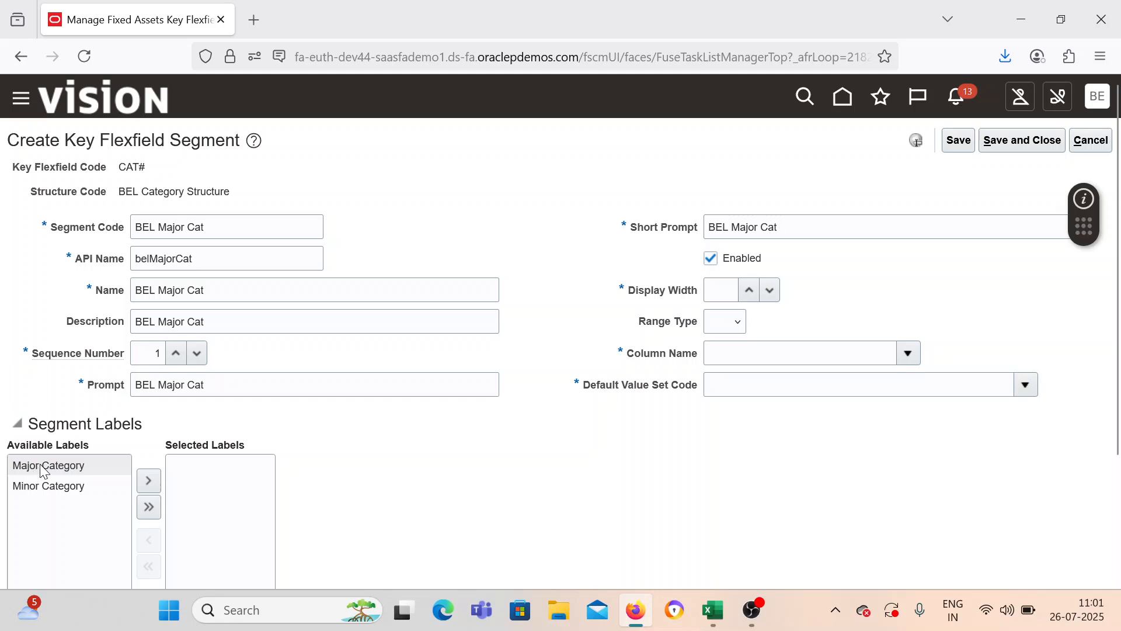
{"action": "left_click", "coordinate": [149, 481]}
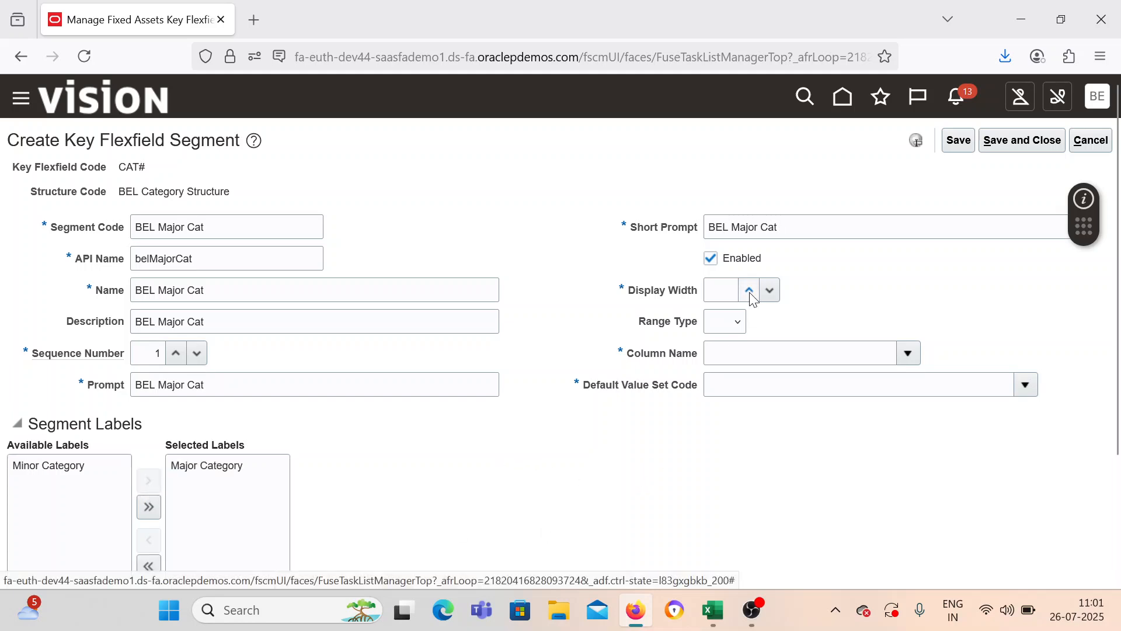
{"action": "left_click", "coordinate": [723, 291]}
{"action": "type", "text": "10"}
{"action": "key", "text": "Tab"}
Step: Search the column names for "Seg" and assign SEGMENT1 as the segment's column name
{"action": "left_click", "coordinate": [905, 356]}
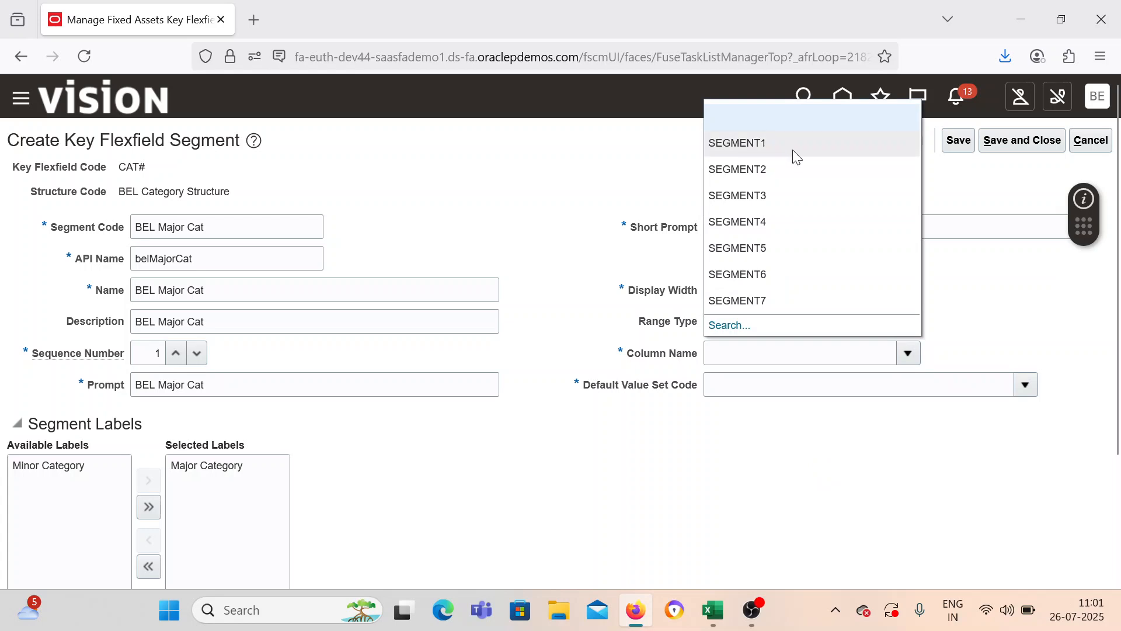
{"action": "left_click", "coordinate": [730, 326]}
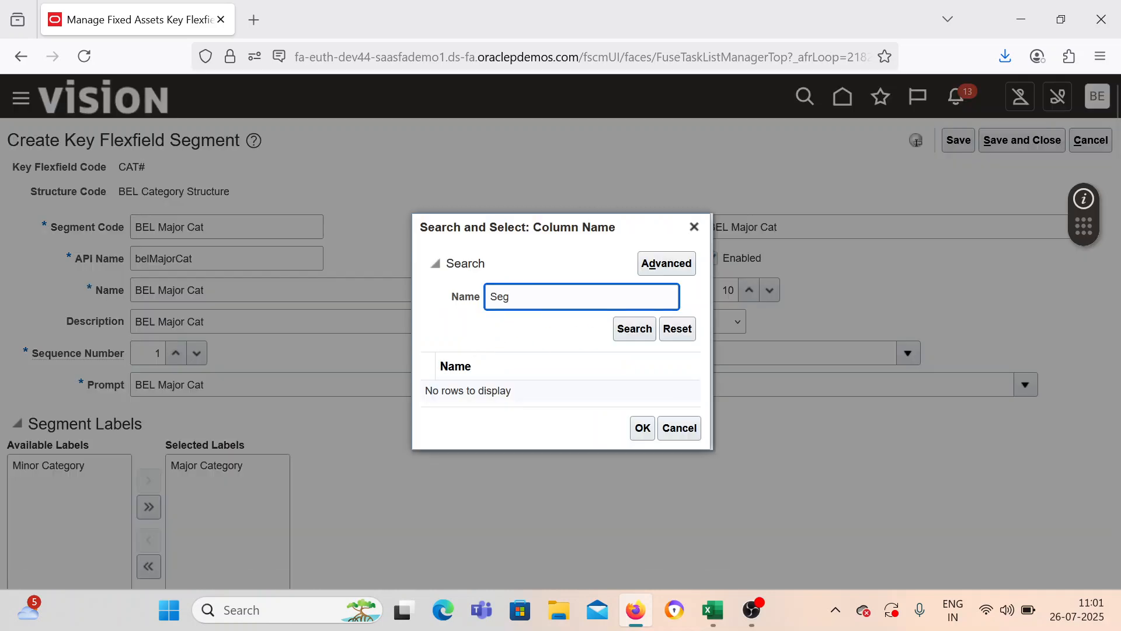
{"action": "key", "text": "Return"}
{"action": "scroll", "coordinate": [537, 431], "scroll_direction": "down", "scroll_amount": 3}
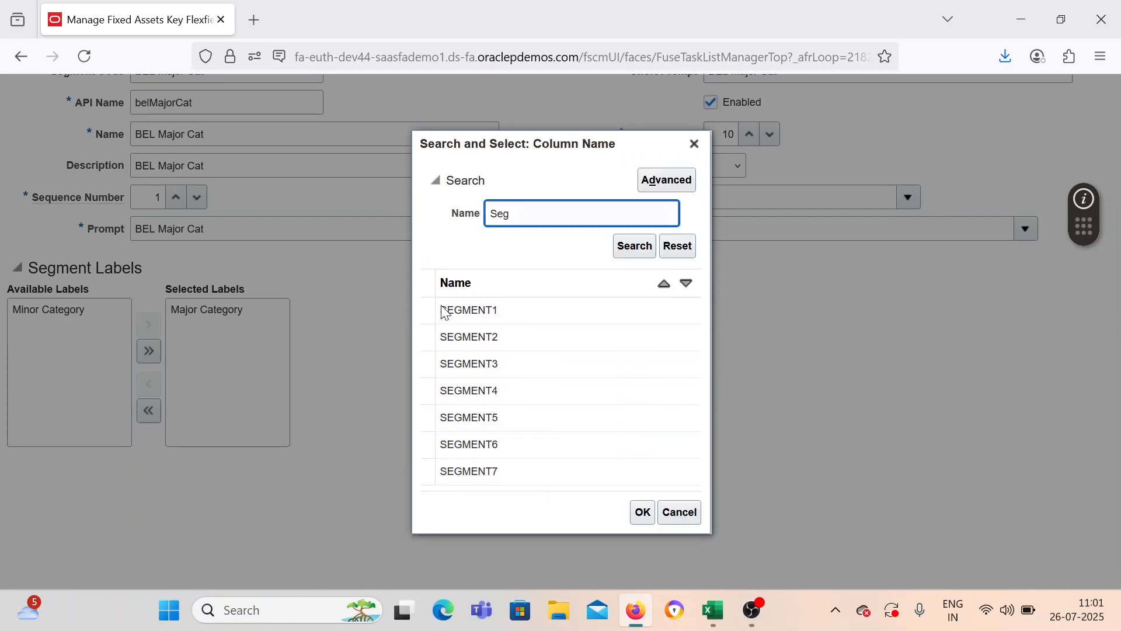
{"action": "left_click", "coordinate": [521, 311]}
{"action": "left_click", "coordinate": [638, 514]}
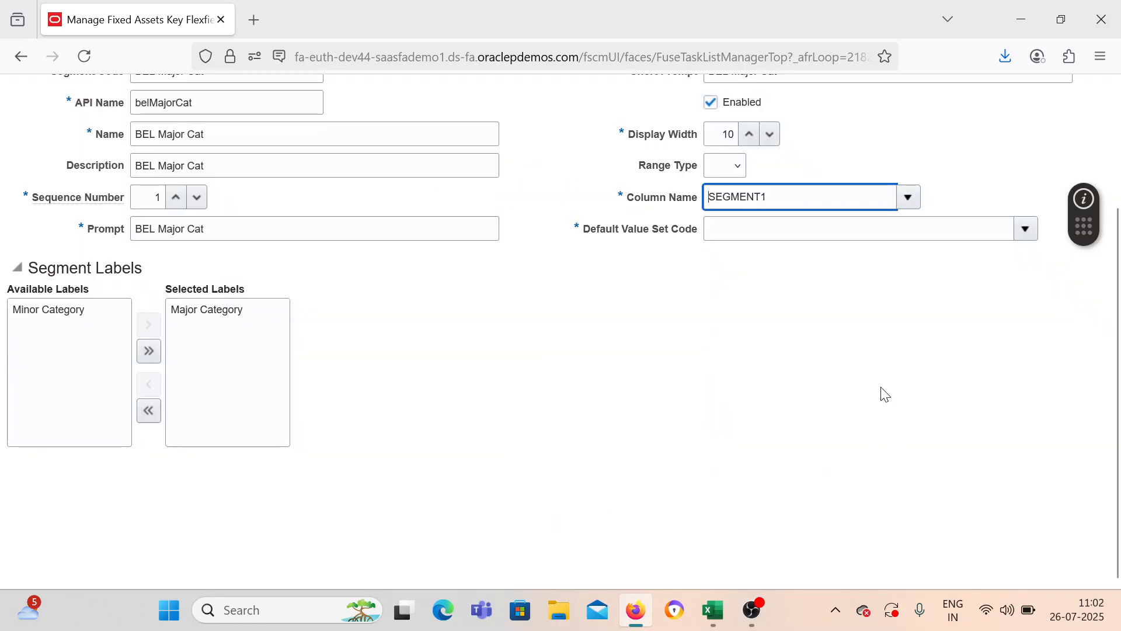
{"action": "left_click", "coordinate": [881, 386]}
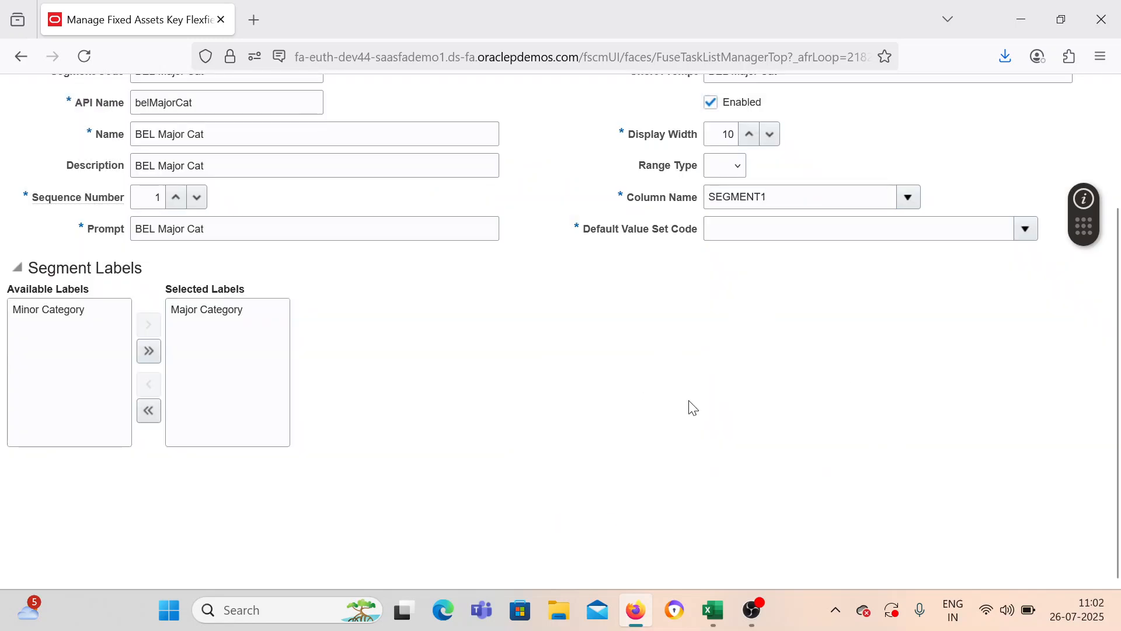
Step: Search the value sets for "BEL" and choose BEL Major Category as the segment's default value set code
{"action": "scroll", "coordinate": [690, 401], "scroll_direction": "up", "scroll_amount": 3}
{"action": "left_click", "coordinate": [1034, 388]}
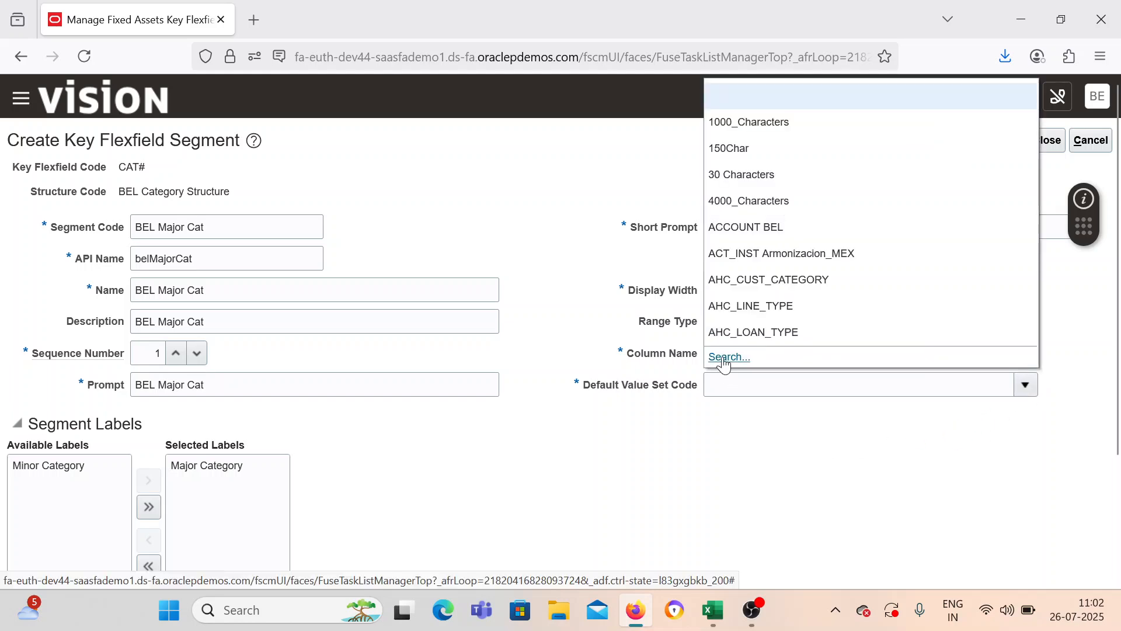
{"action": "left_click", "coordinate": [727, 360]}
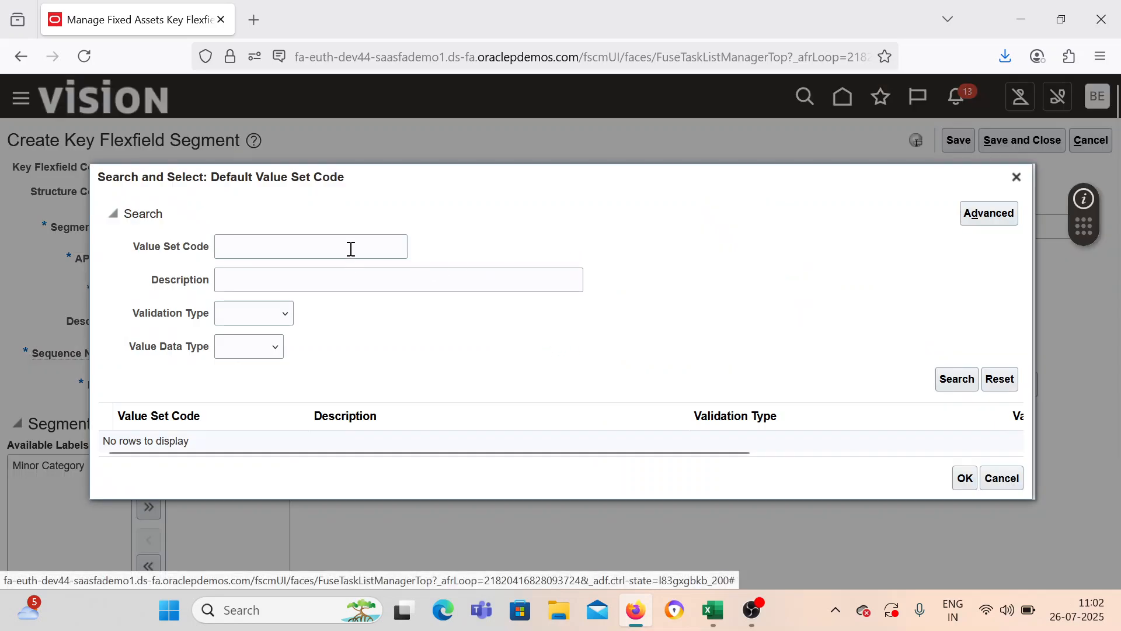
{"action": "left_click", "coordinate": [353, 245]}
{"action": "type", "text": "BEL"}
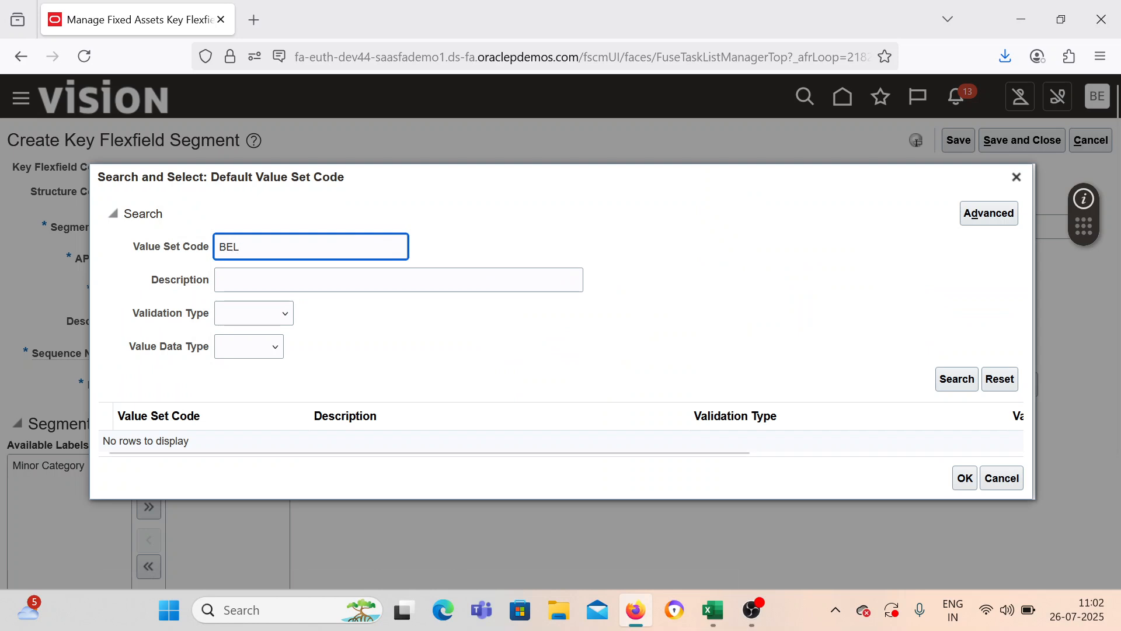
{"action": "key", "text": "Return"}
{"action": "left_click", "coordinate": [254, 430]}
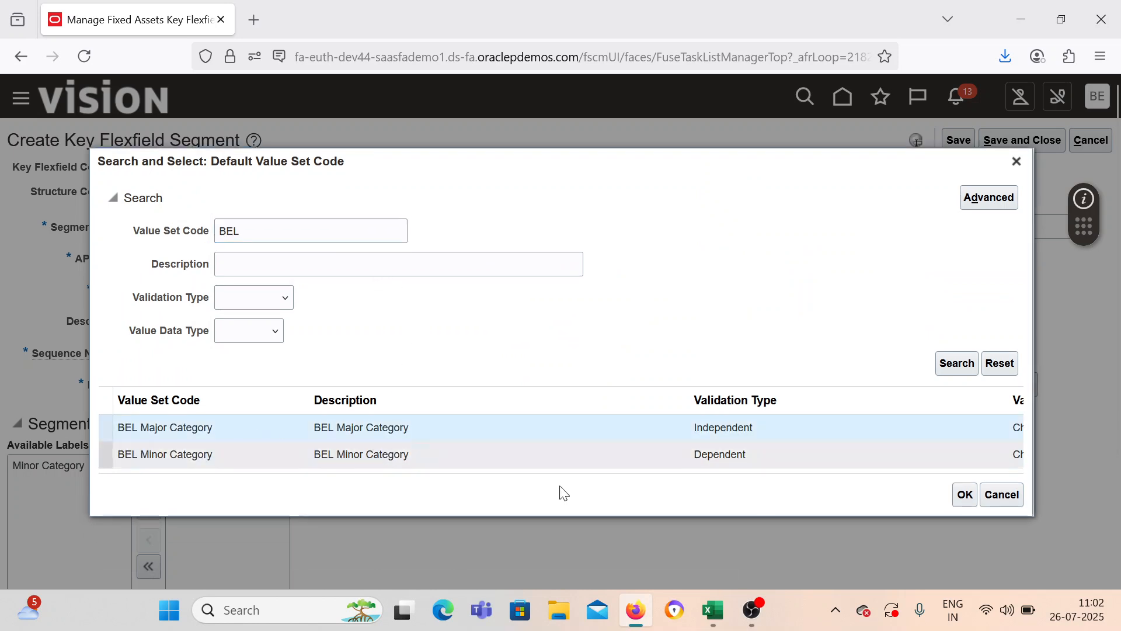
{"action": "left_click", "coordinate": [963, 498]}
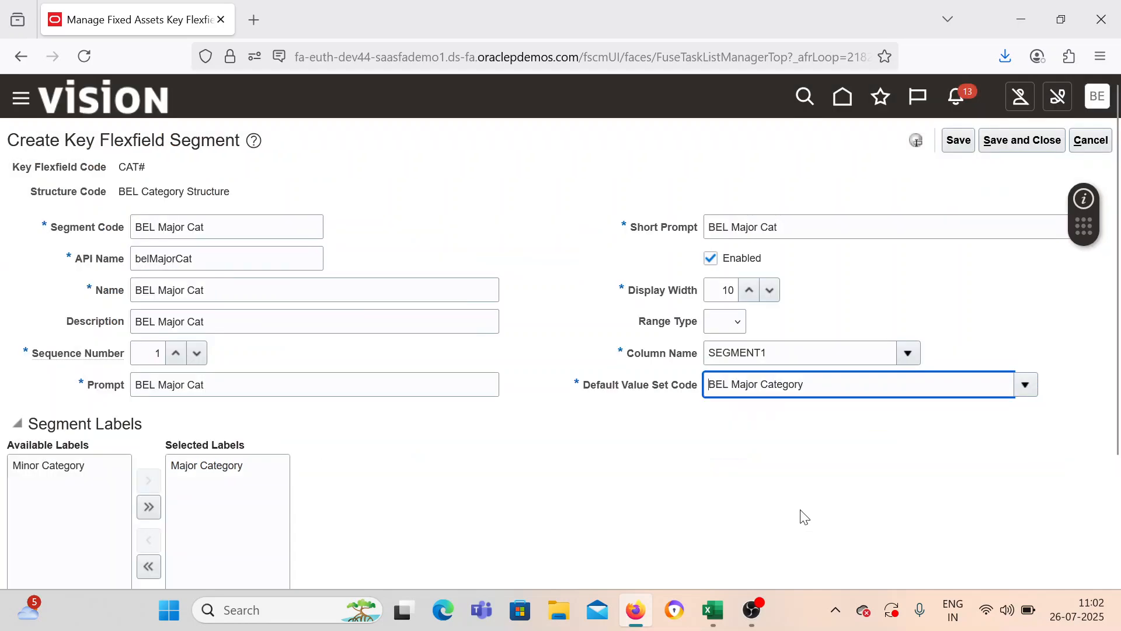
Step: Save and close the BEL Major Cat segment
{"action": "scroll", "coordinate": [815, 460], "scroll_direction": "down", "scroll_amount": 3}
{"action": "scroll", "coordinate": [816, 460], "scroll_direction": "up", "scroll_amount": 3}
{"action": "left_click", "coordinate": [1049, 141]}
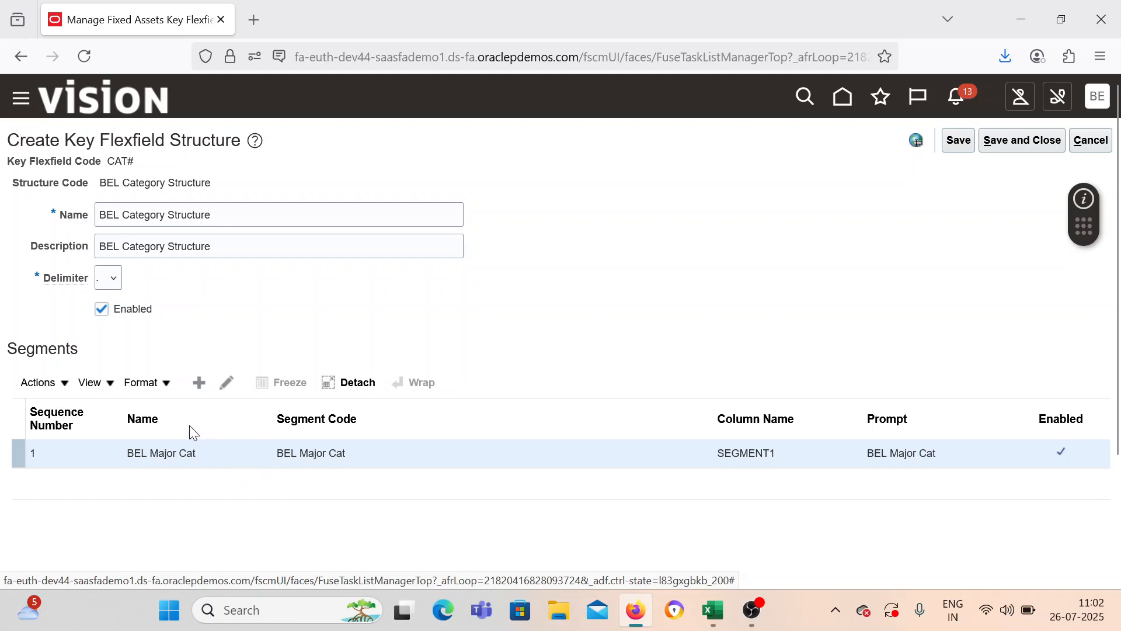
Step: Add a second segment to the structure with BEL Minor Cat as its segment code, name and description
{"action": "left_click", "coordinate": [199, 383]}
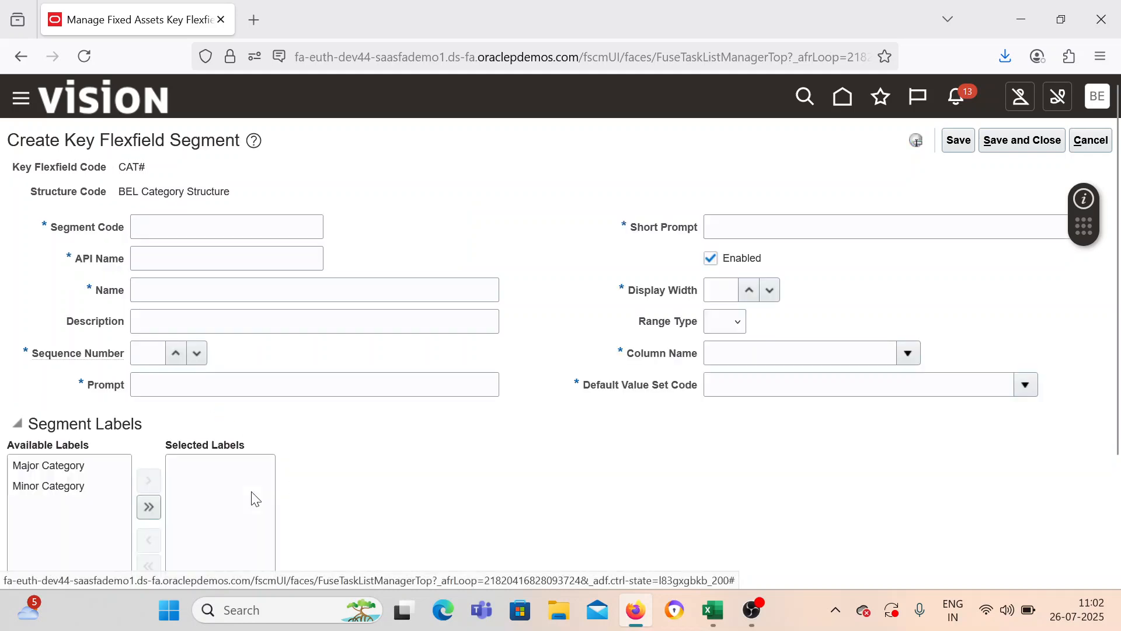
{"action": "left_click", "coordinate": [211, 224]}
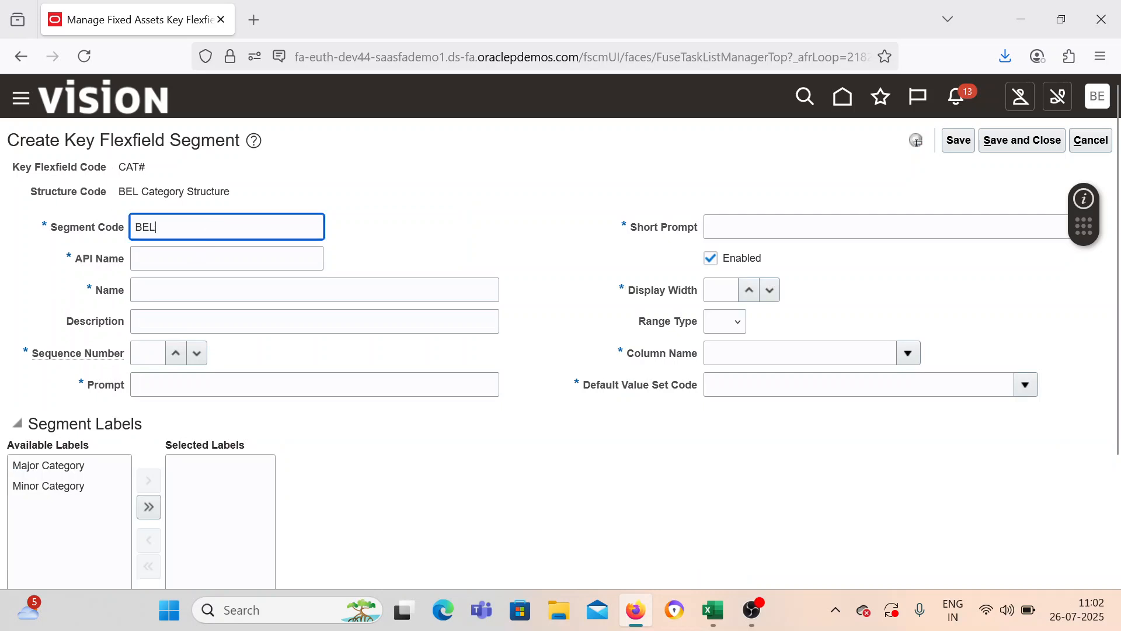
{"action": "type", "text": "BEL Minor Cat"}
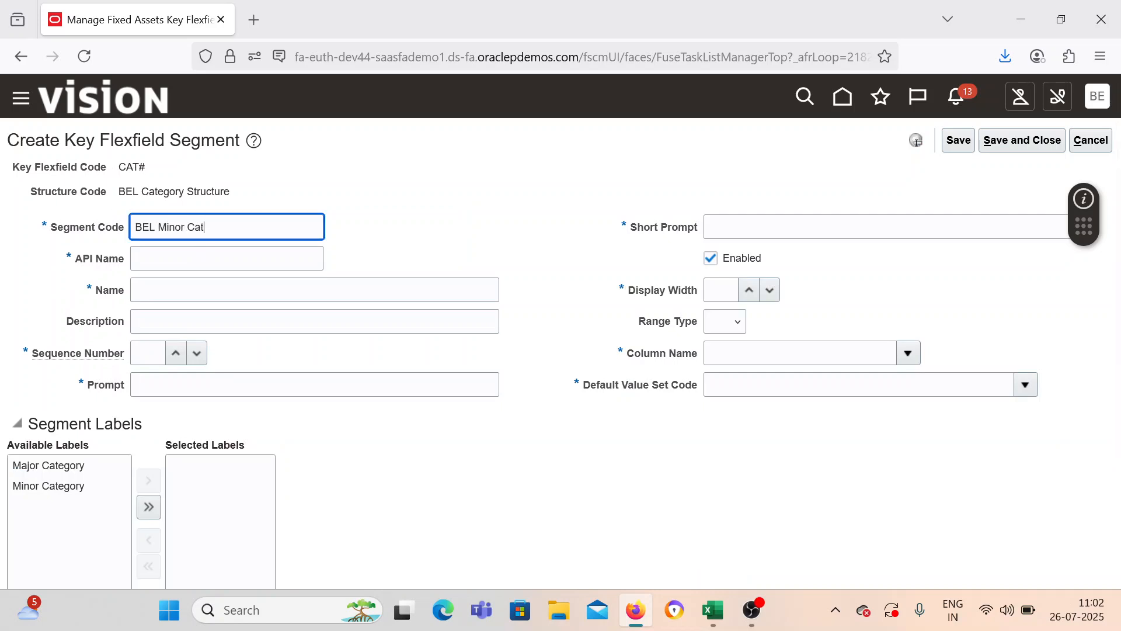
{"action": "key", "text": "Tab"}
{"action": "triple_click", "coordinate": [199, 227]}
{"action": "key", "text": "ctrl+c"}
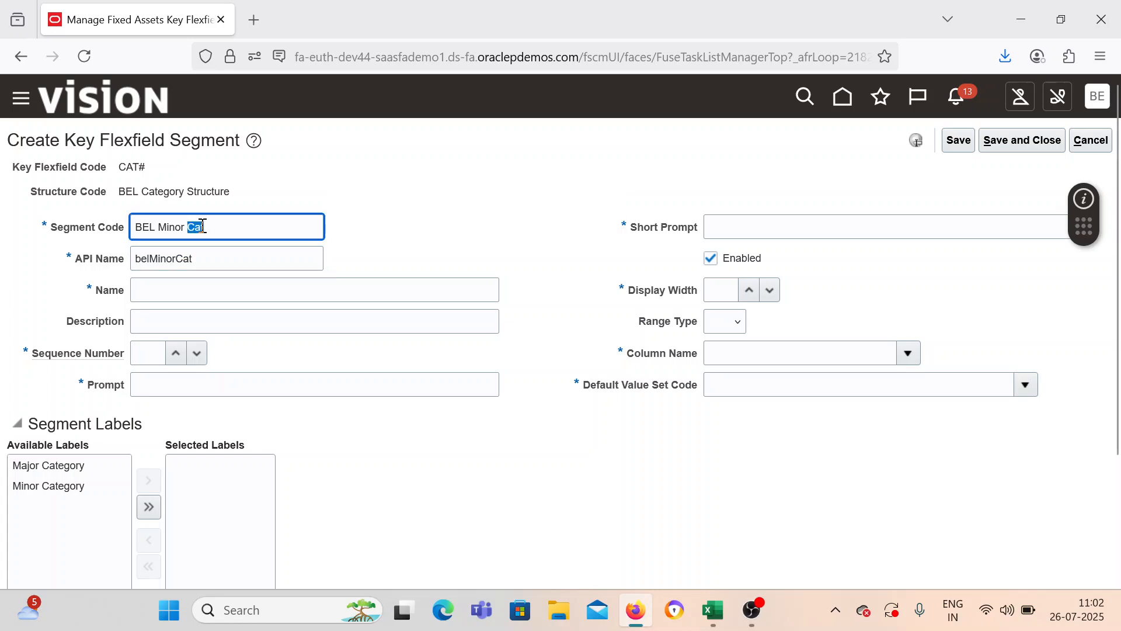
{"action": "left_click", "coordinate": [174, 283]}
{"action": "key", "text": "ctrl+v"}
{"action": "left_click", "coordinate": [161, 323]}
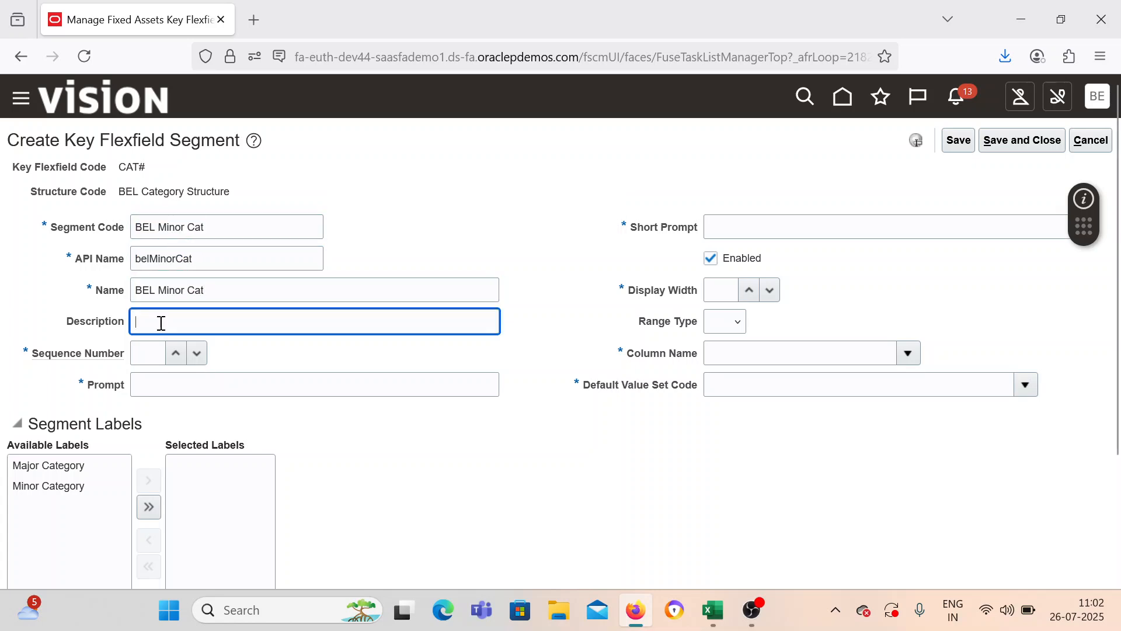
{"action": "key", "text": "ctrl+v"}
Step: Set the new segment's sequence number to 2, both prompts to BEL Minor Cat and the display width to 10
{"action": "left_click", "coordinate": [153, 354]}
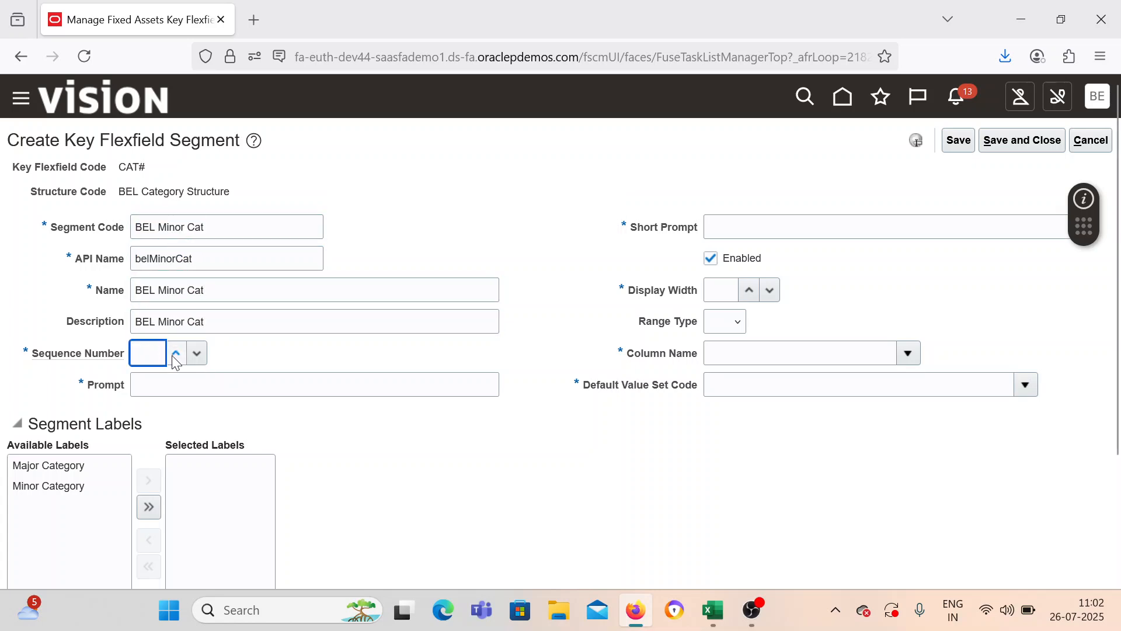
{"action": "left_click", "coordinate": [175, 354]}
{"action": "left_click", "coordinate": [175, 354]}
{"action": "left_click", "coordinate": [177, 383]}
{"action": "key", "text": "ctrl+v"}
{"action": "left_click", "coordinate": [732, 234]}
{"action": "key", "text": "ctrl+v"}
{"action": "left_click", "coordinate": [720, 295]}
{"action": "type", "text": "10"}
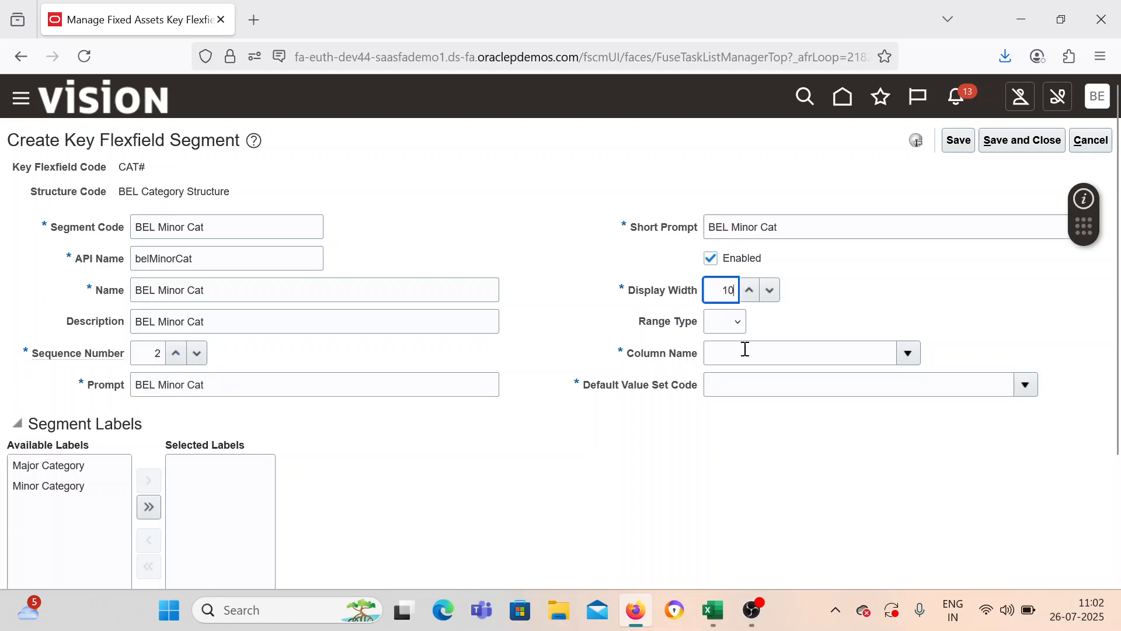
Step: Choose SEGMENT2 as the segment's column name and assign it the Minor Category label
{"action": "left_click", "coordinate": [908, 354]}
{"action": "left_click", "coordinate": [787, 416]}
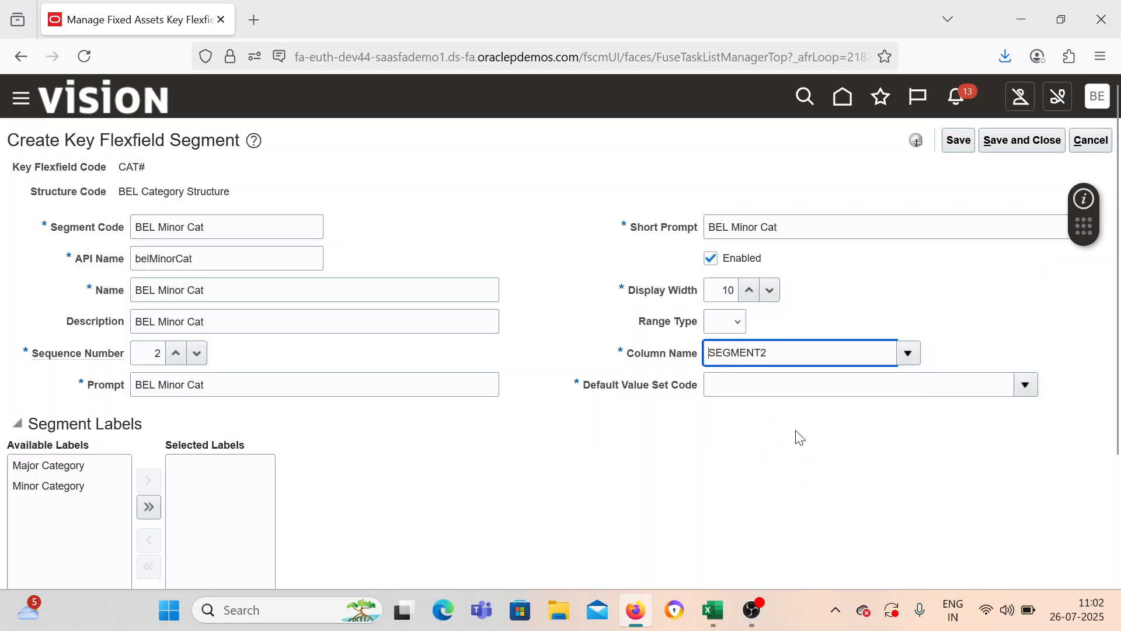
{"action": "left_click", "coordinate": [104, 482]}
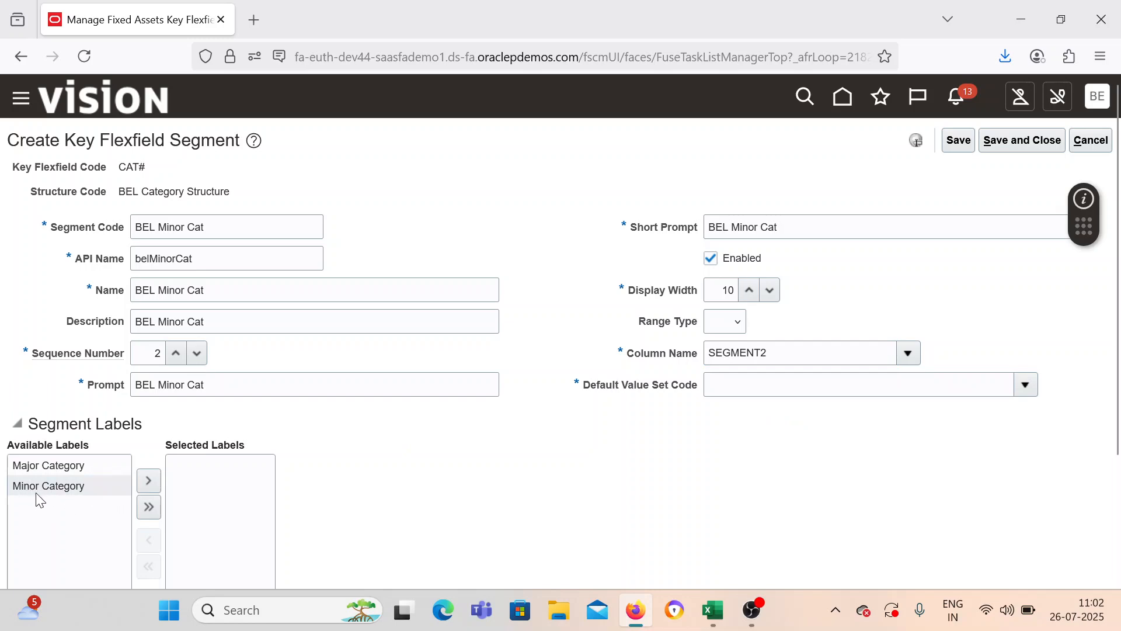
{"action": "left_click", "coordinate": [155, 480]}
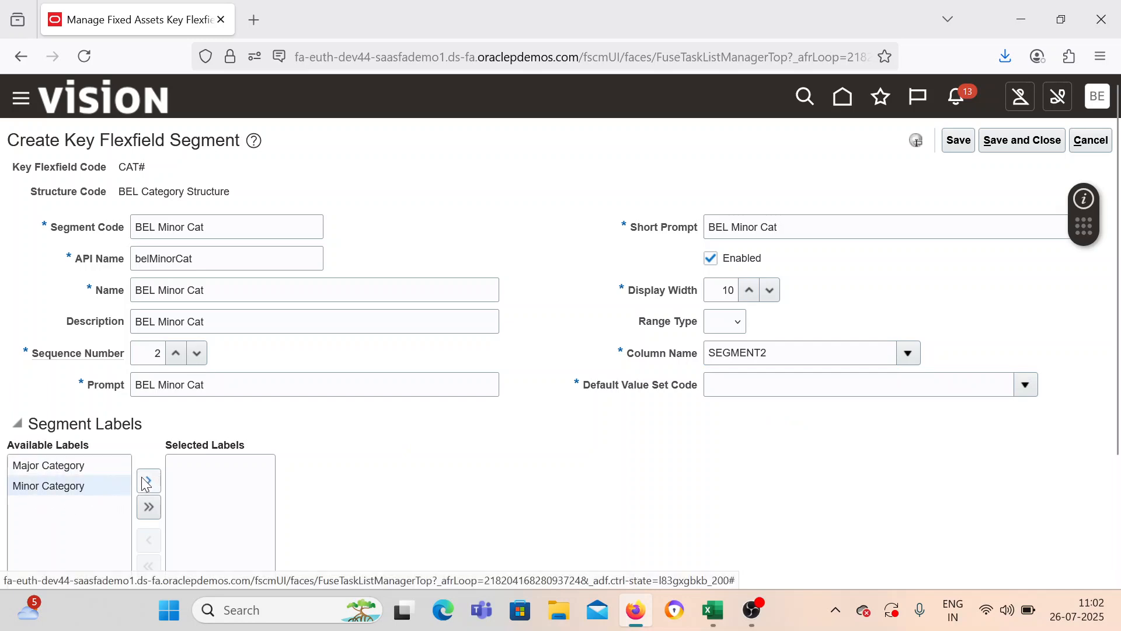
Step: Search the value sets for "BEL" and choose BEL Minor Category as the segment's default value set code
{"action": "left_click", "coordinate": [1025, 384]}
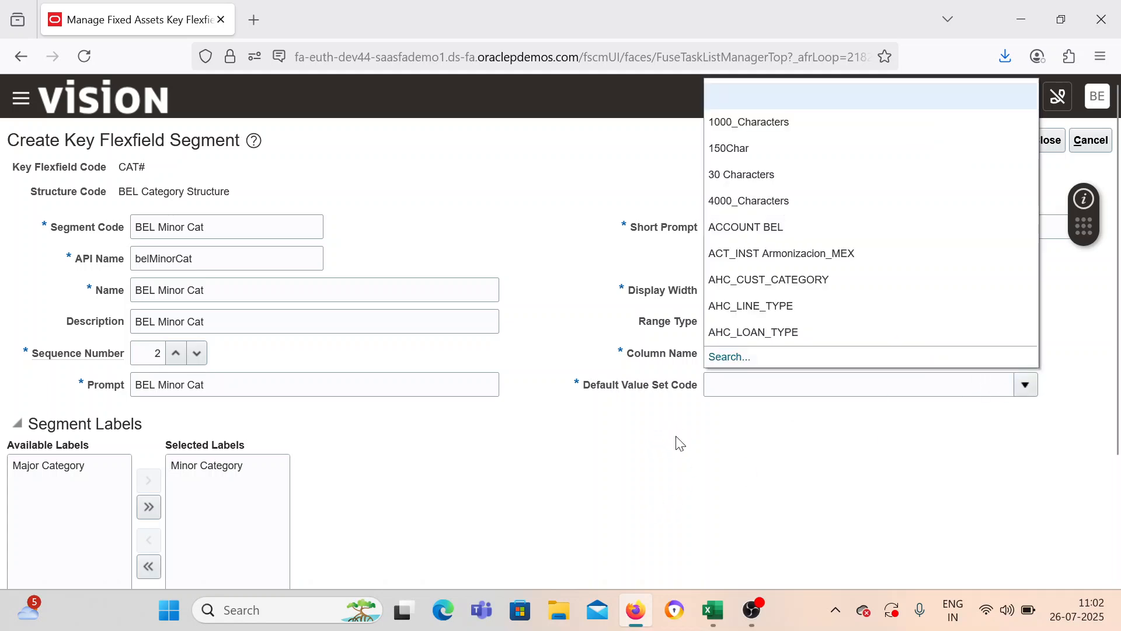
{"action": "left_click", "coordinate": [737, 357]}
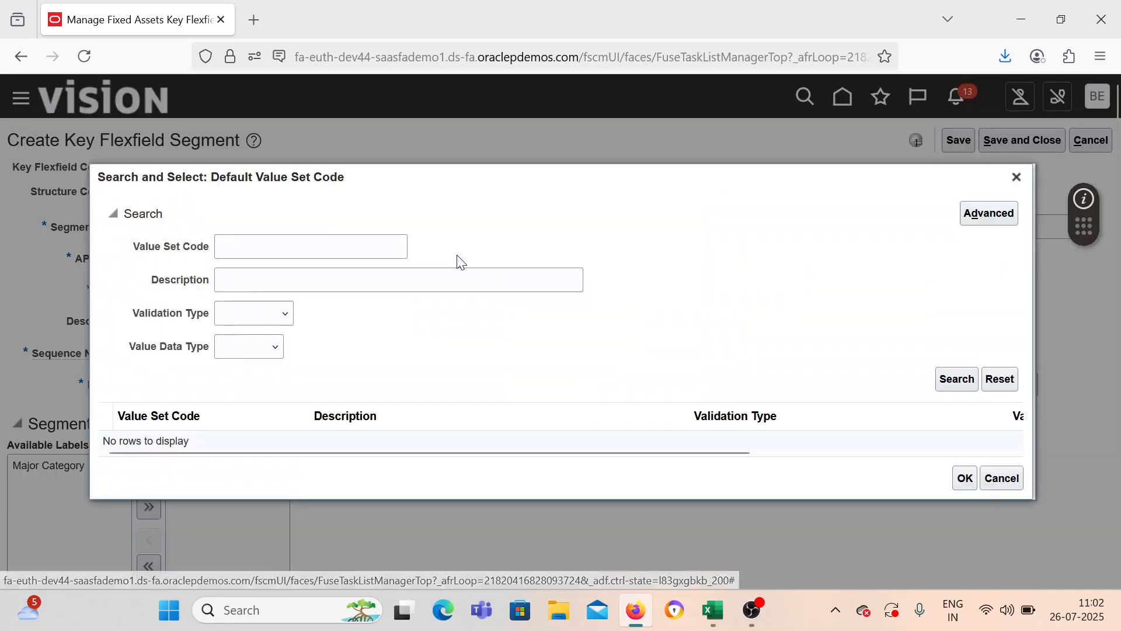
{"action": "left_click", "coordinate": [371, 245]}
{"action": "type", "text": "BEL"}
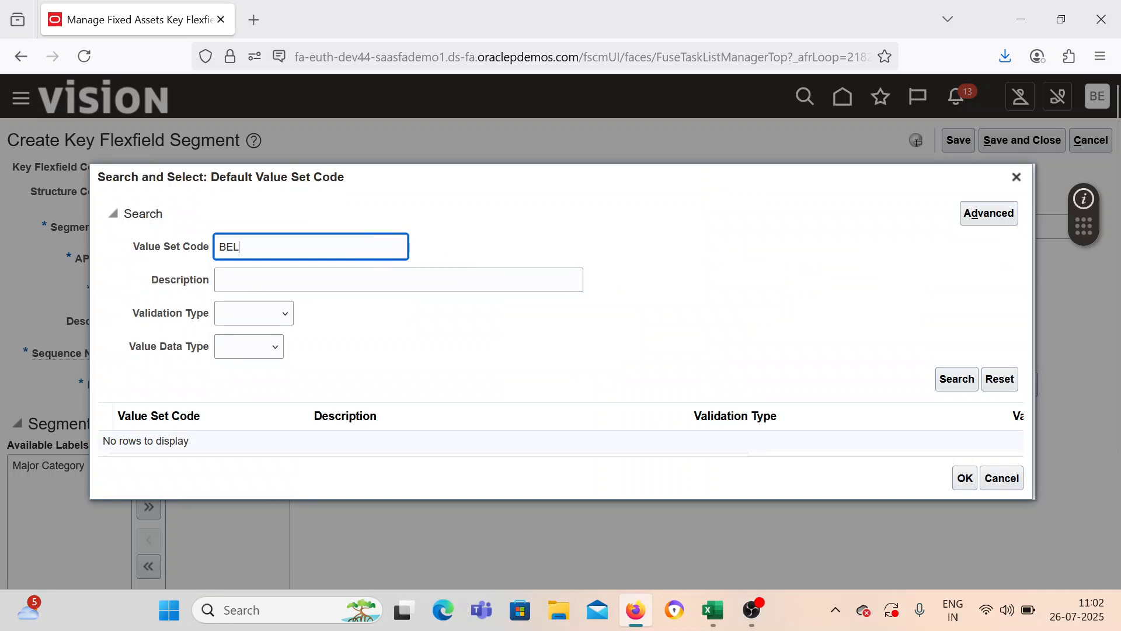
{"action": "key", "text": "Return"}
{"action": "left_click", "coordinate": [285, 455]}
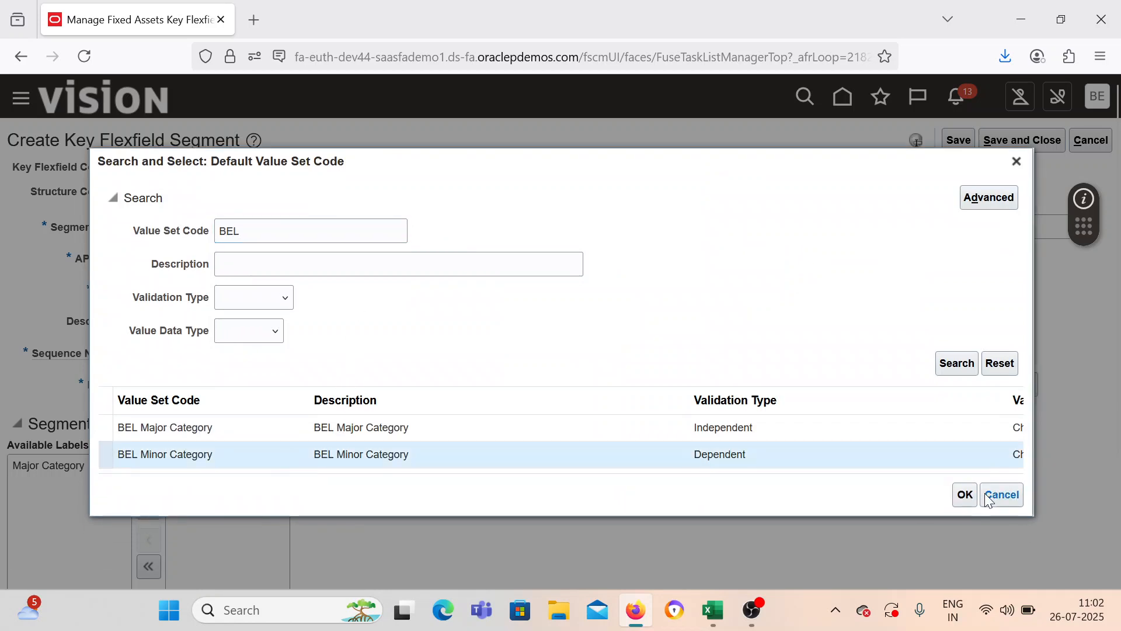
{"action": "left_click", "coordinate": [964, 494]}
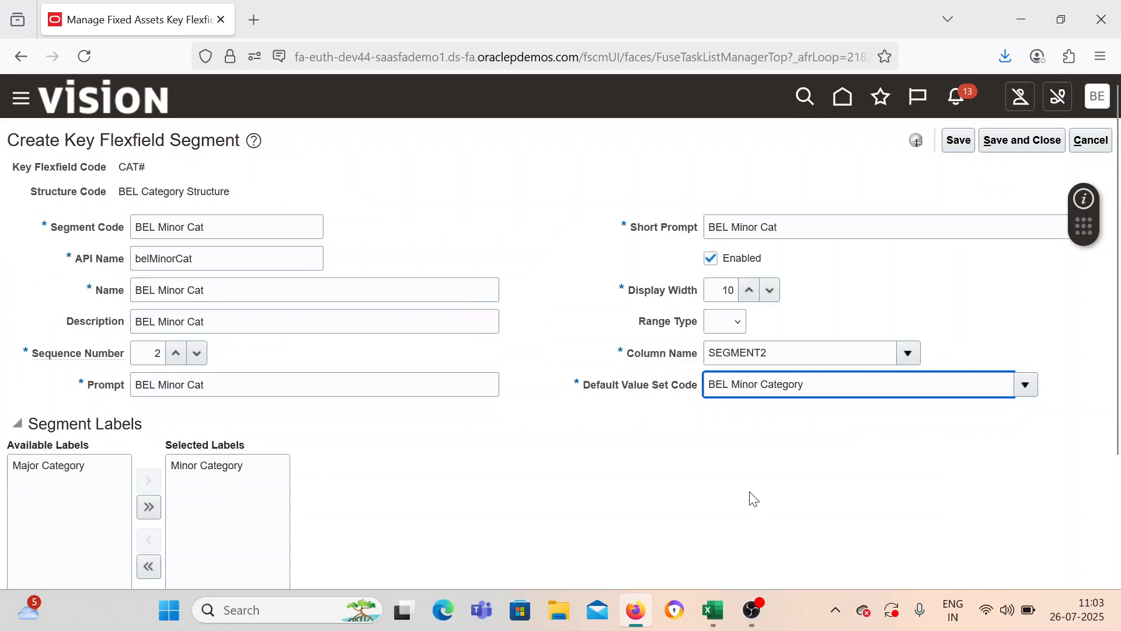
Step: Save and close the BEL Minor Cat segment and the BEL Category Structure, and open the Category Flexfield's structure instances
{"action": "left_click", "coordinate": [1016, 141]}
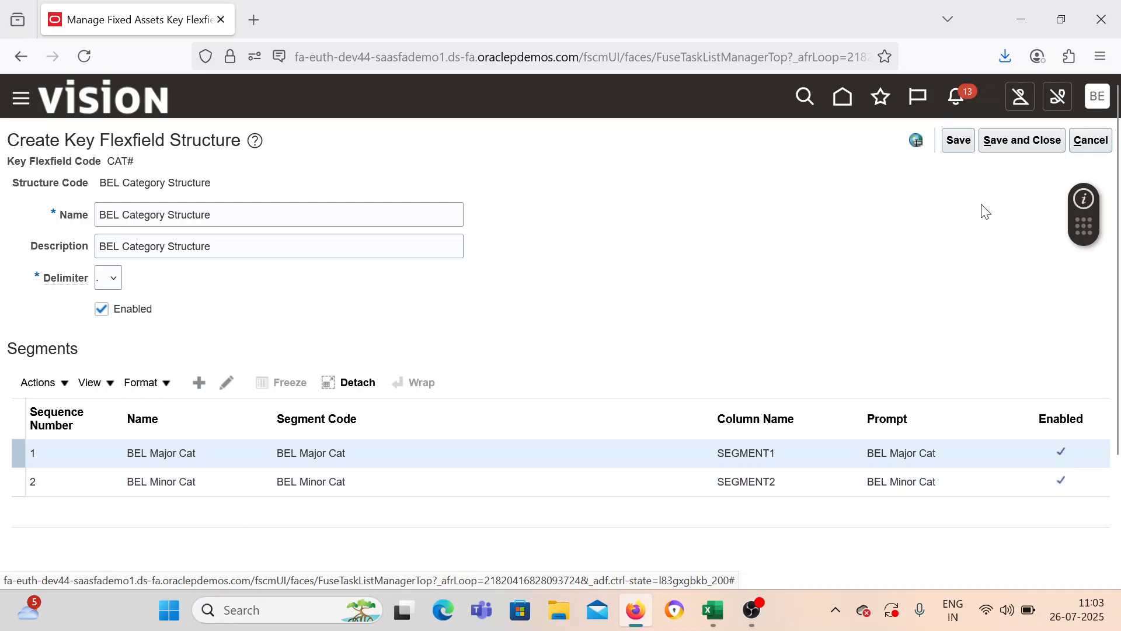
{"action": "left_click", "coordinate": [1019, 140]}
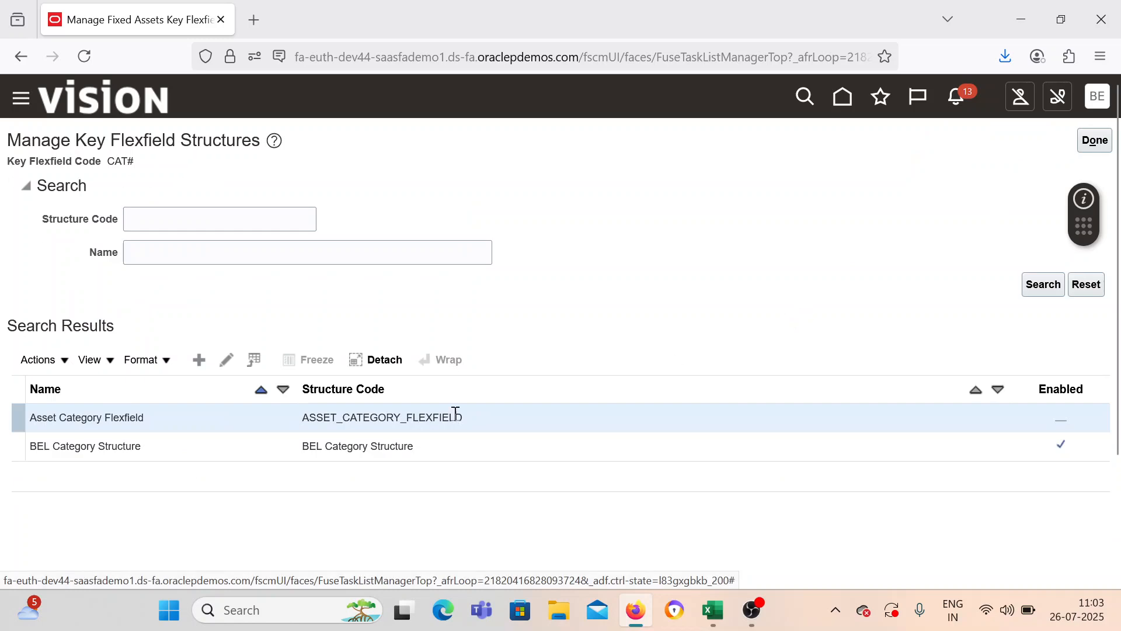
{"action": "left_click", "coordinate": [1093, 142]}
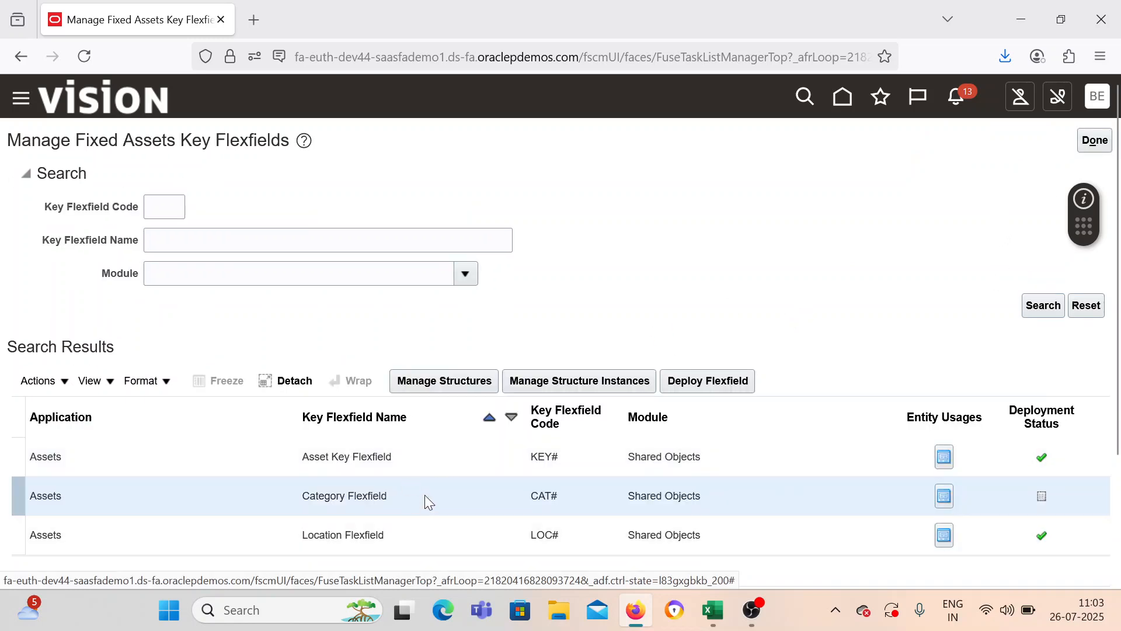
{"action": "left_click", "coordinate": [559, 380]}
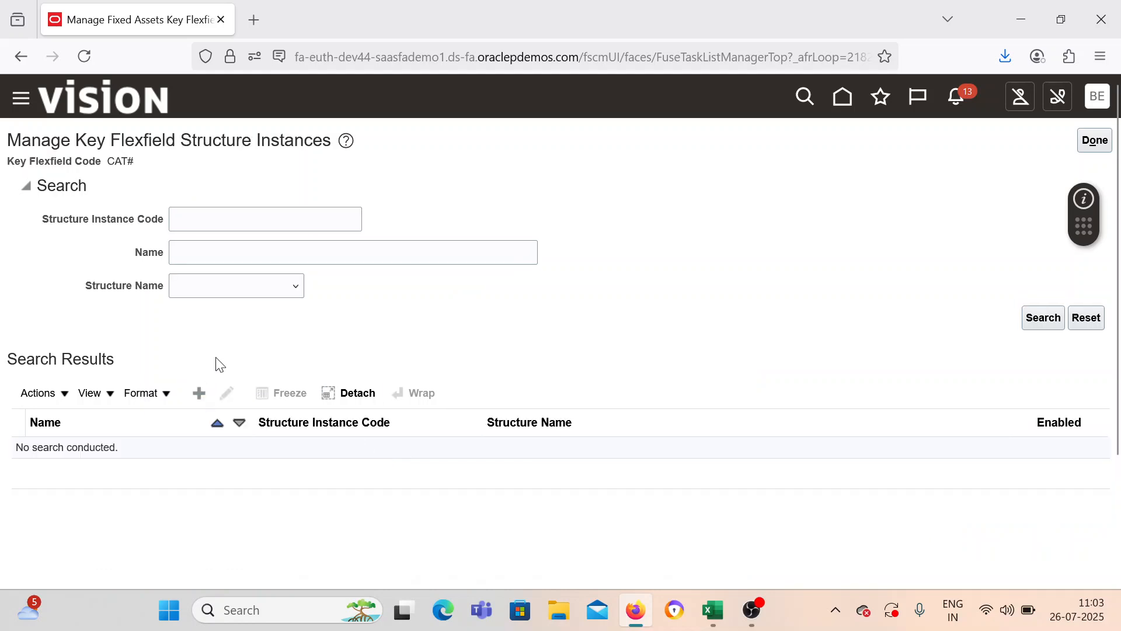
{"action": "left_click", "coordinate": [199, 393]}
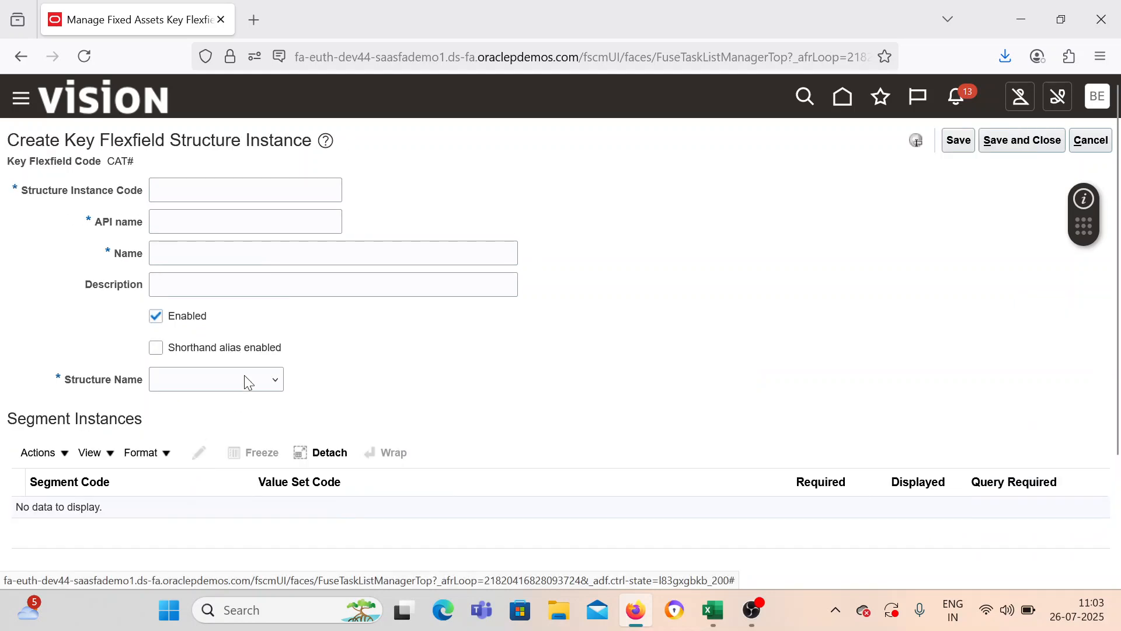
{"action": "left_click", "coordinate": [244, 377]}
{"action": "left_click", "coordinate": [243, 189]}
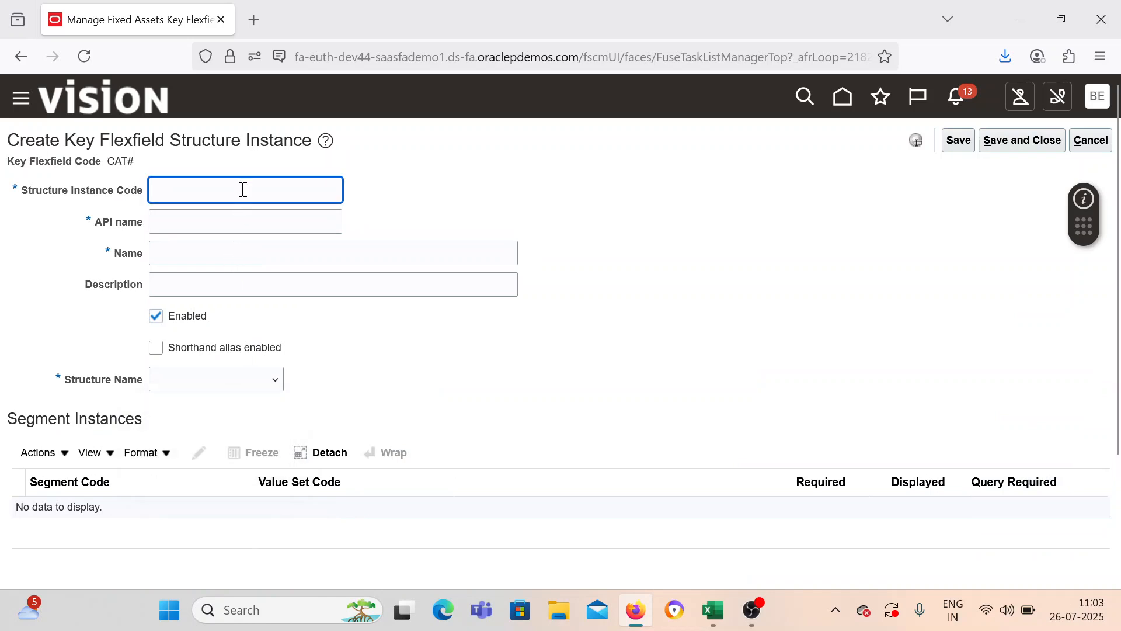
{"action": "type", "text": "BEL"}
Step: In the Excel checklist, mark Create Category KFF Structure and Create Category KFF Structure Instance as Done, and return to Oracle Fusion
{"action": "left_click", "coordinate": [713, 610]}
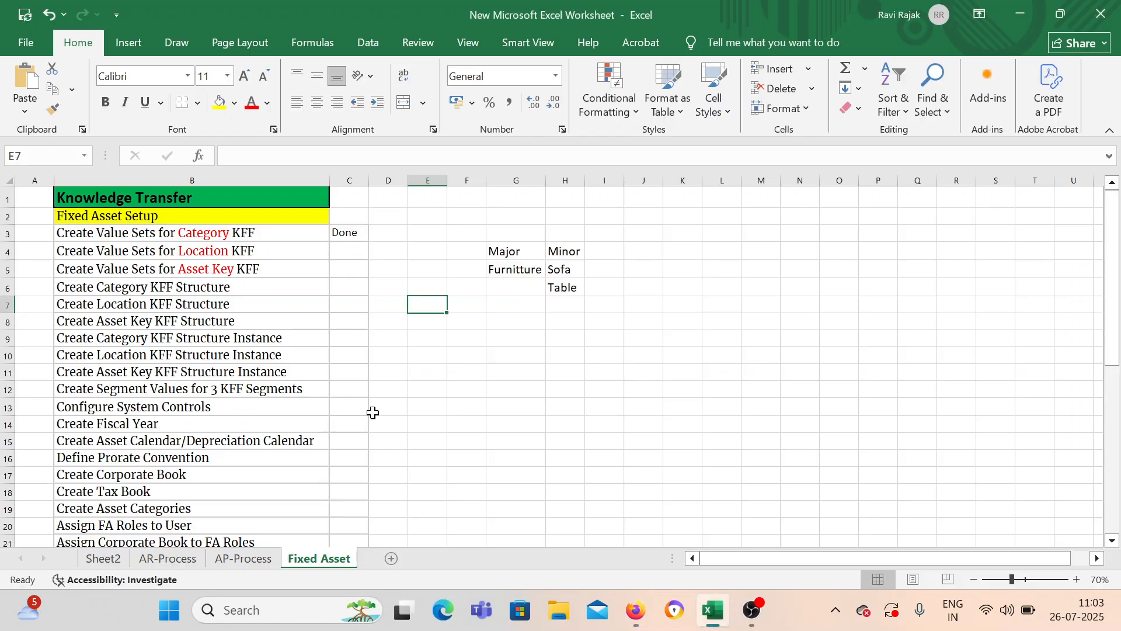
{"action": "left_click", "coordinate": [354, 232]}
{"action": "key", "text": "ctrl+c"}
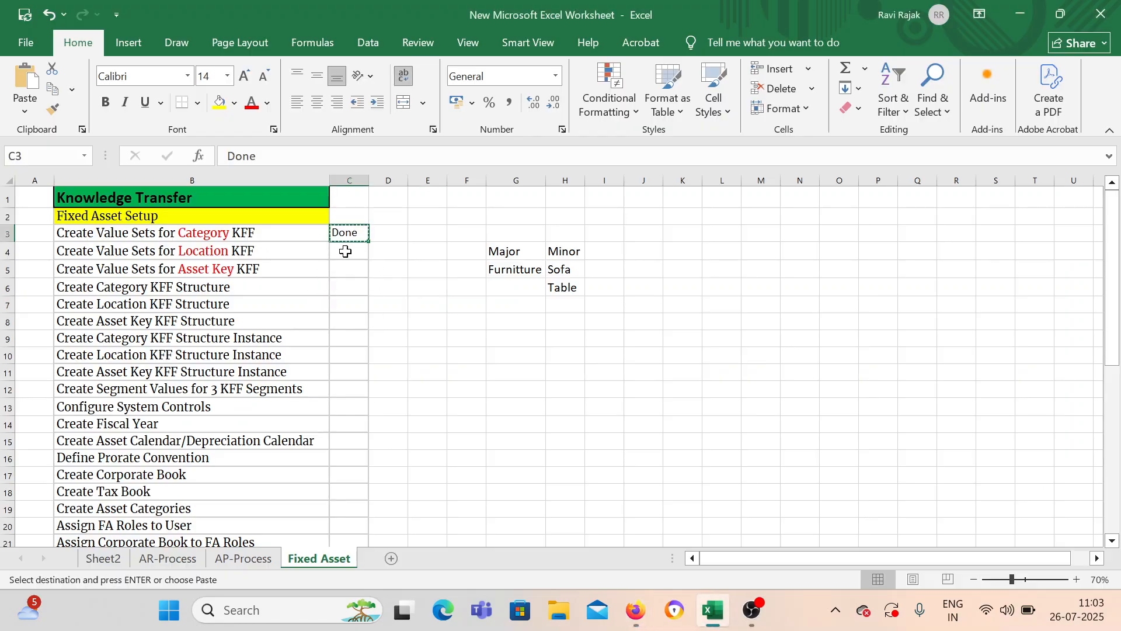
{"action": "left_click", "coordinate": [342, 273]}
{"action": "left_click", "coordinate": [344, 286]}
{"action": "key", "text": "ctrl+v"}
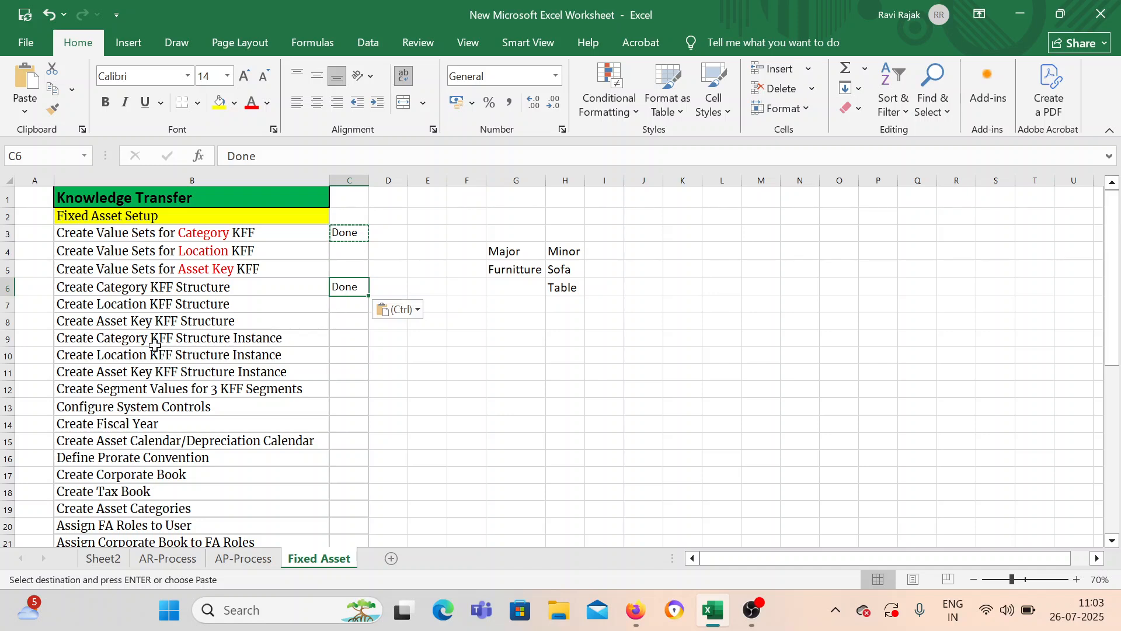
{"action": "left_click", "coordinate": [333, 340]}
{"action": "key", "text": "ctrl+v"}
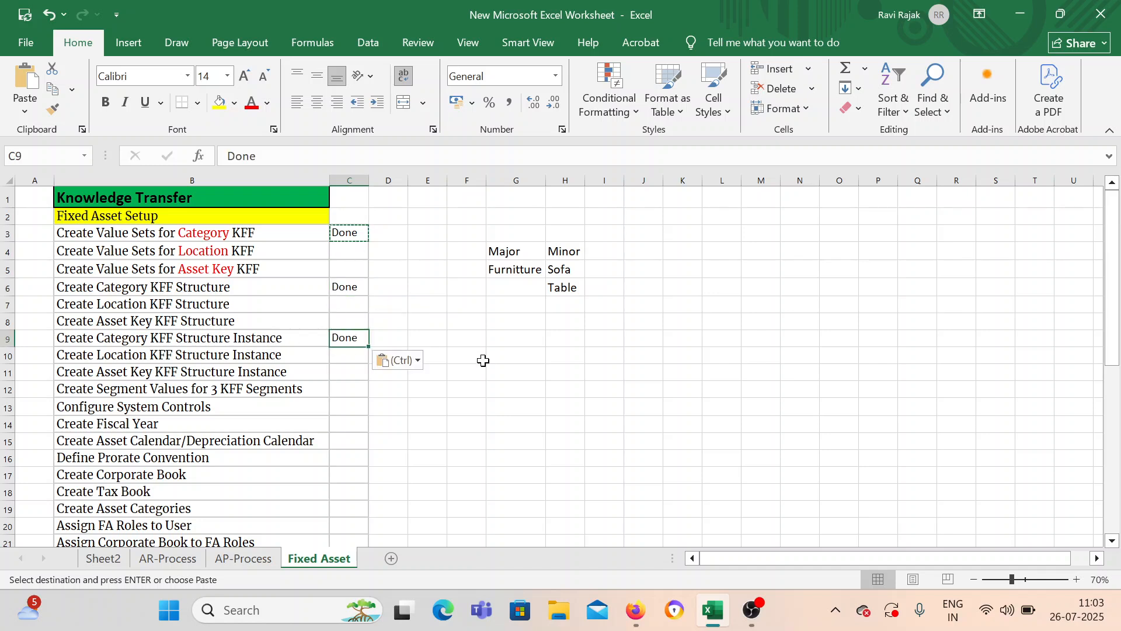
{"action": "left_click", "coordinate": [478, 355]}
{"action": "left_click", "coordinate": [637, 611]}
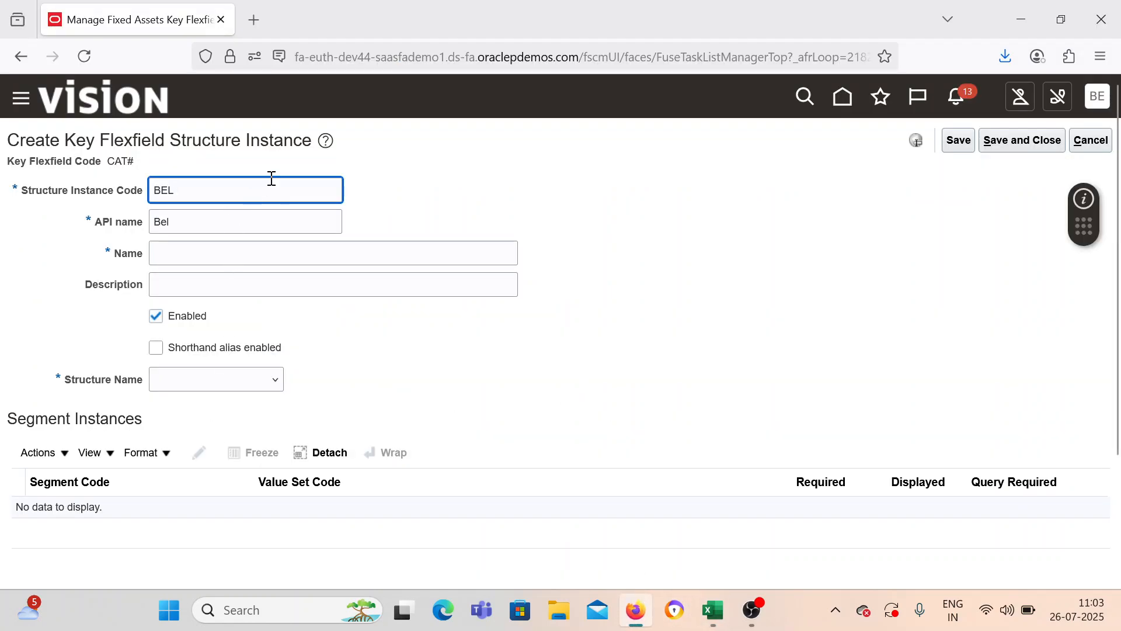
{"action": "type", "text": "Category"}
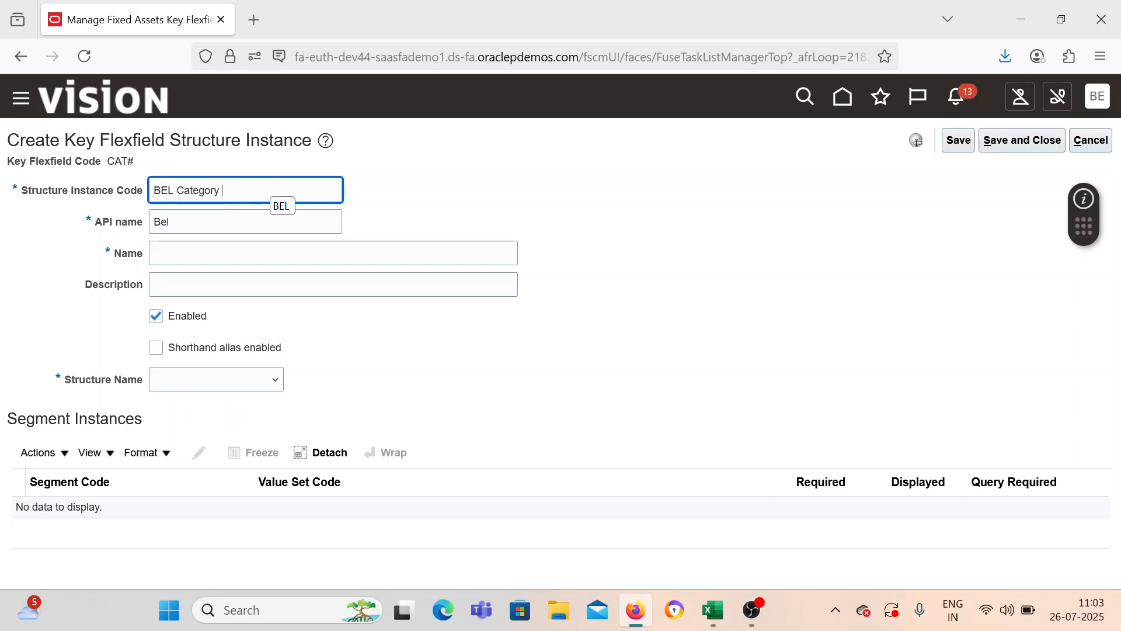
{"action": "type", "text": " Instance"}
{"action": "left_click", "coordinate": [237, 253]}
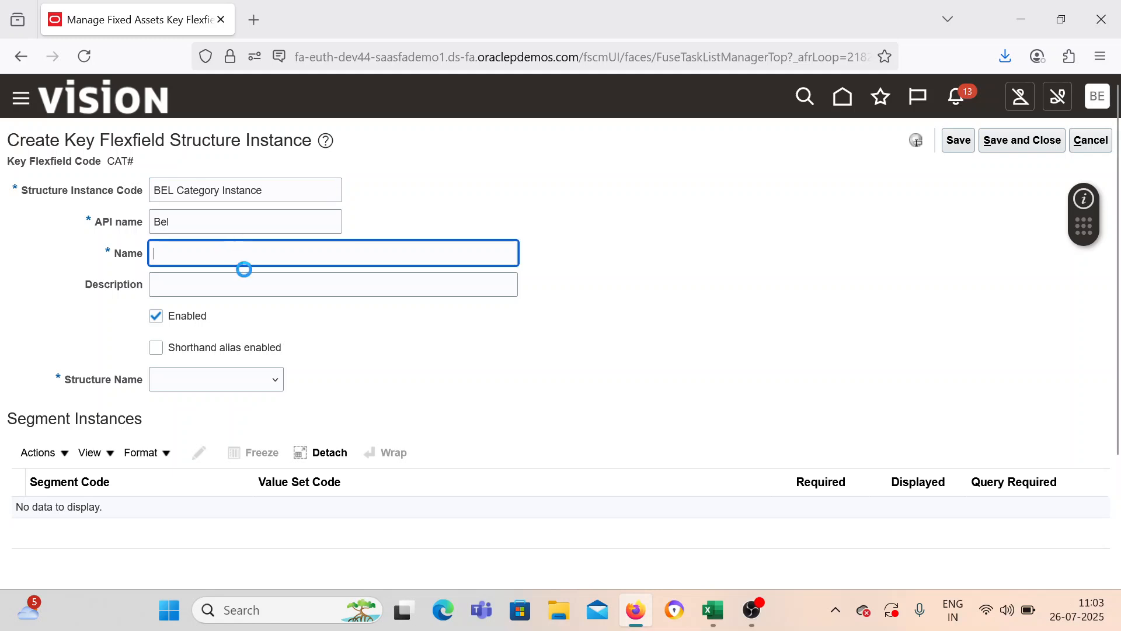
{"action": "left_click", "coordinate": [1089, 140]}
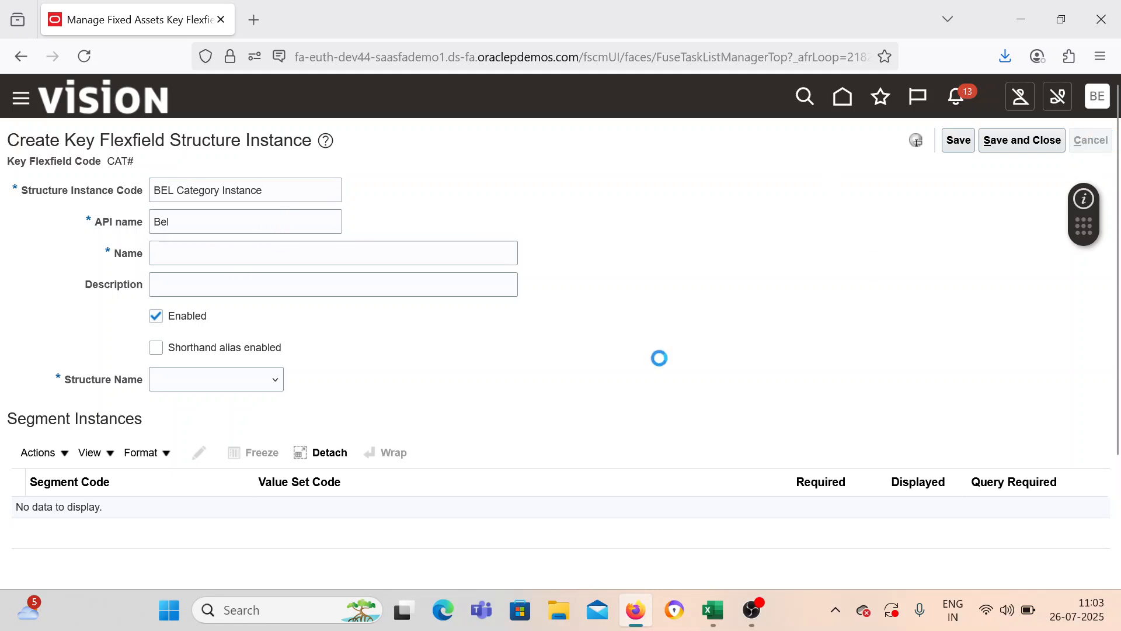
Step: Create a Category Flexfield structure instance with the structure instance code BEL Catgeory Instnce
{"action": "left_click", "coordinate": [204, 401]}
{"action": "left_click", "coordinate": [216, 192]}
{"action": "type", "text": "BEL Catgeor"}
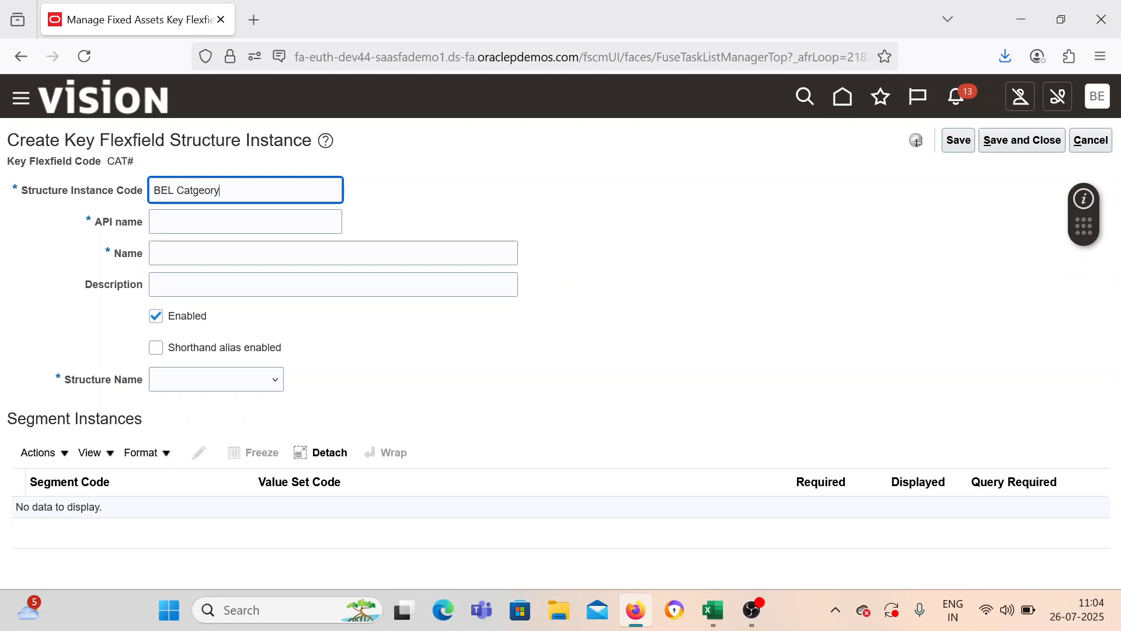
{"action": "type", "text": "y Instbnac"}
{"action": "key", "text": "BackSpace"}
{"action": "key", "text": "BackSpace"}
{"action": "type", "text": "nce"}
{"action": "key", "text": "Tab"}
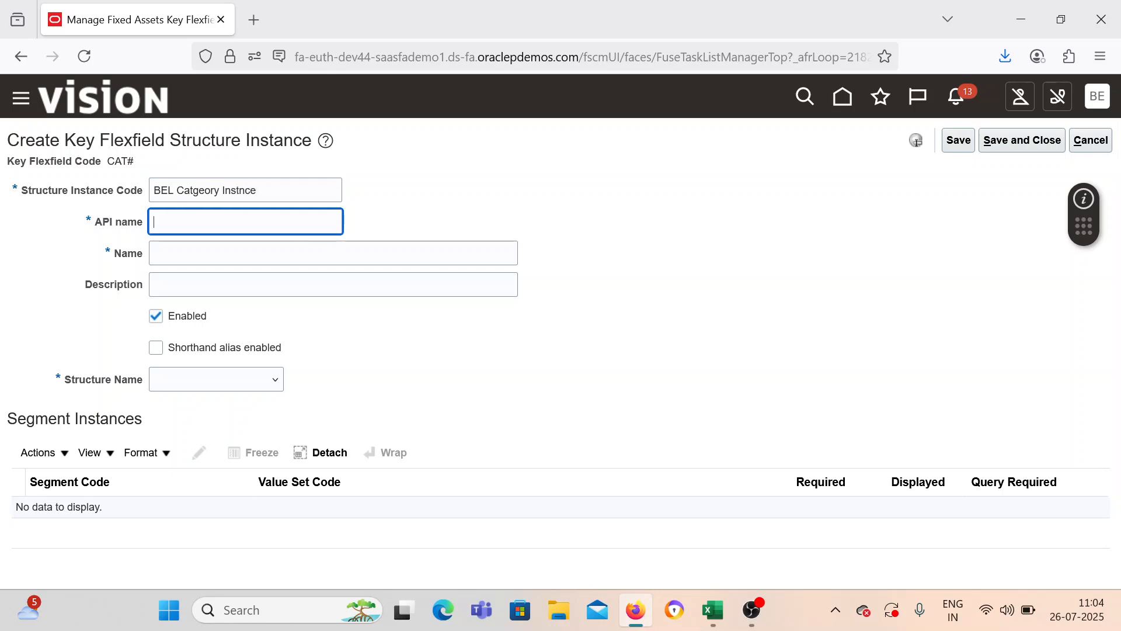
Step: Reuse the instance code BEL Catgeory Instnce as its name and description, and choose BEL Category Structure as the structure name
{"action": "left_click_drag", "start_coordinate": [267, 188], "coordinate": [106, 193]}
{"action": "key", "text": "ctrl+c"}
{"action": "left_click", "coordinate": [165, 250]}
{"action": "key", "text": "ctrl+v"}
{"action": "left_click", "coordinate": [176, 276]}
{"action": "key", "text": "ctrl+v"}
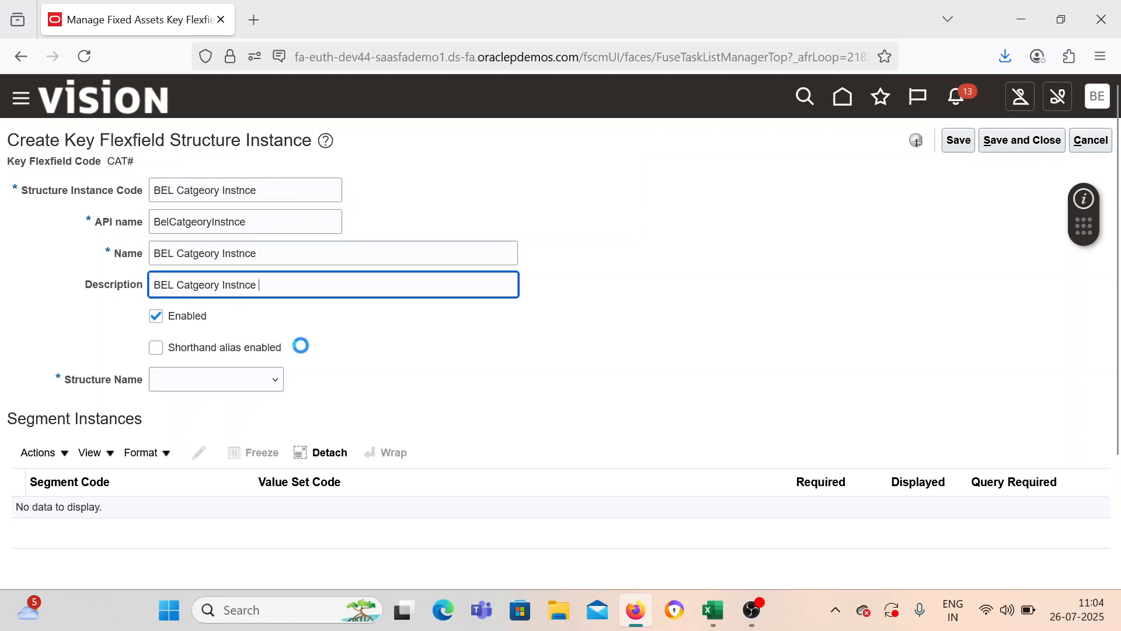
{"action": "left_click", "coordinate": [200, 385]}
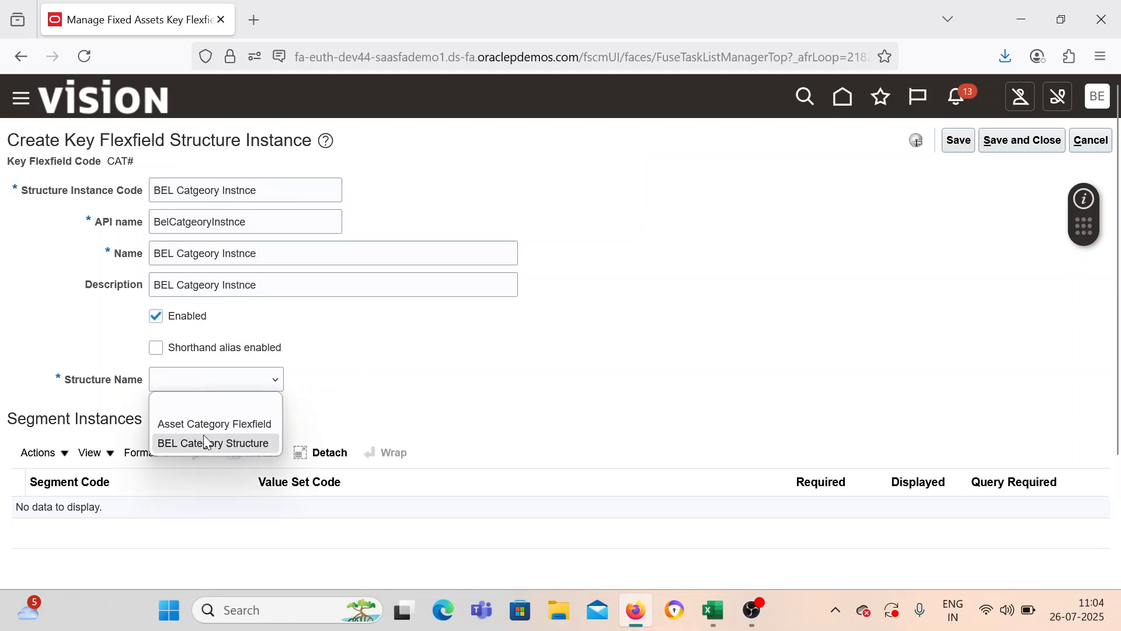
{"action": "left_click", "coordinate": [242, 447]}
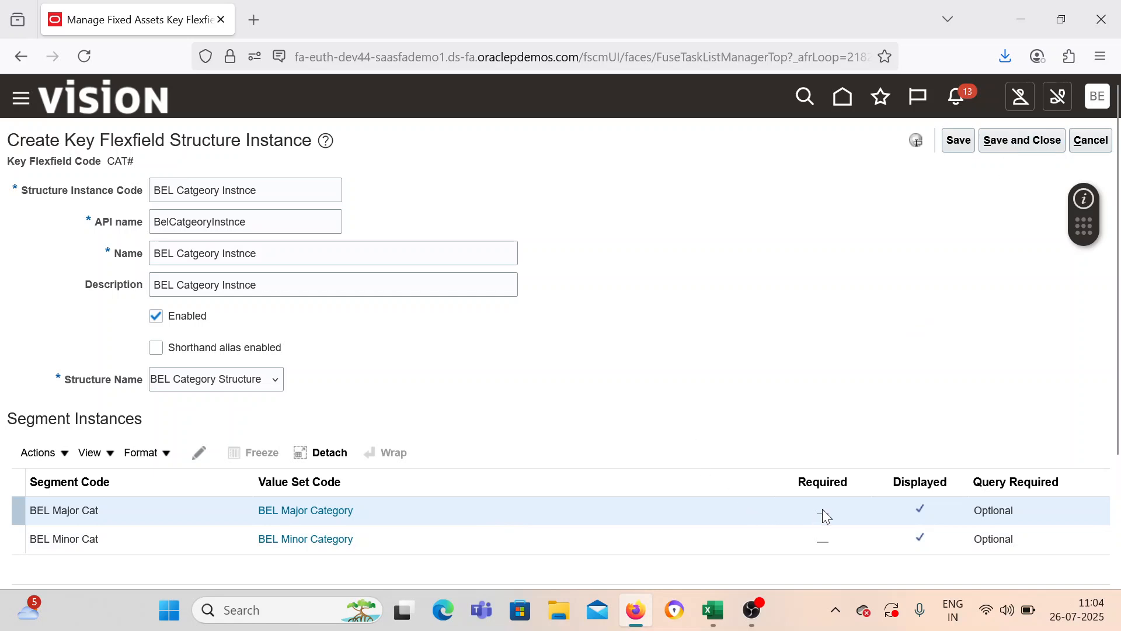
Step: Make the BEL Major Cat segment instance required
{"action": "left_click", "coordinate": [39, 453]}
{"action": "left_click", "coordinate": [51, 480]}
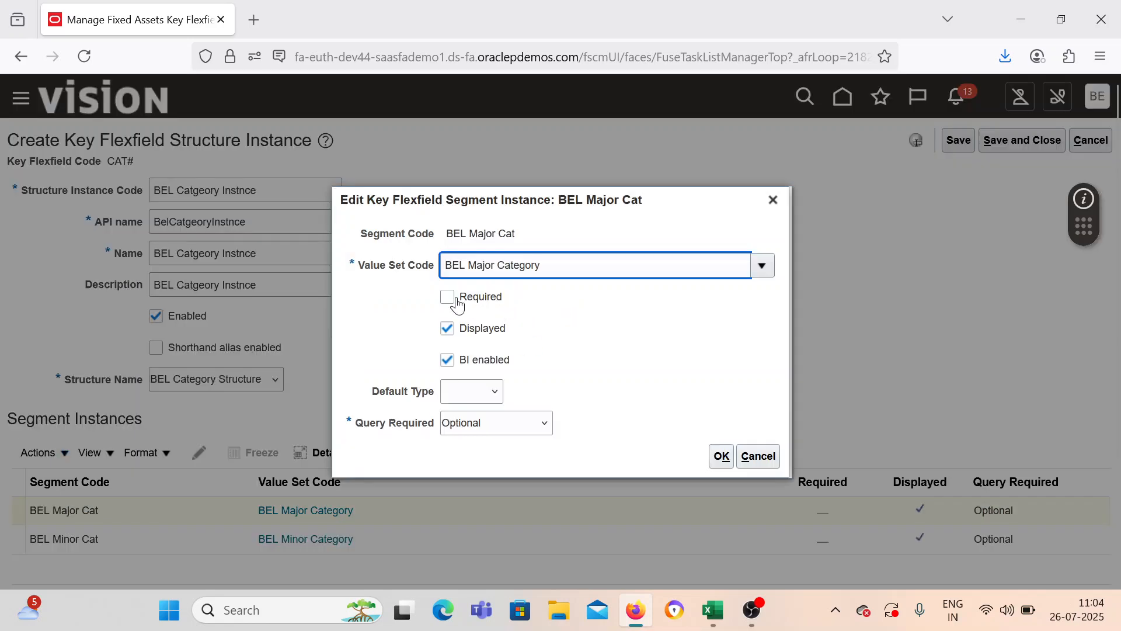
{"action": "left_click", "coordinate": [457, 303]}
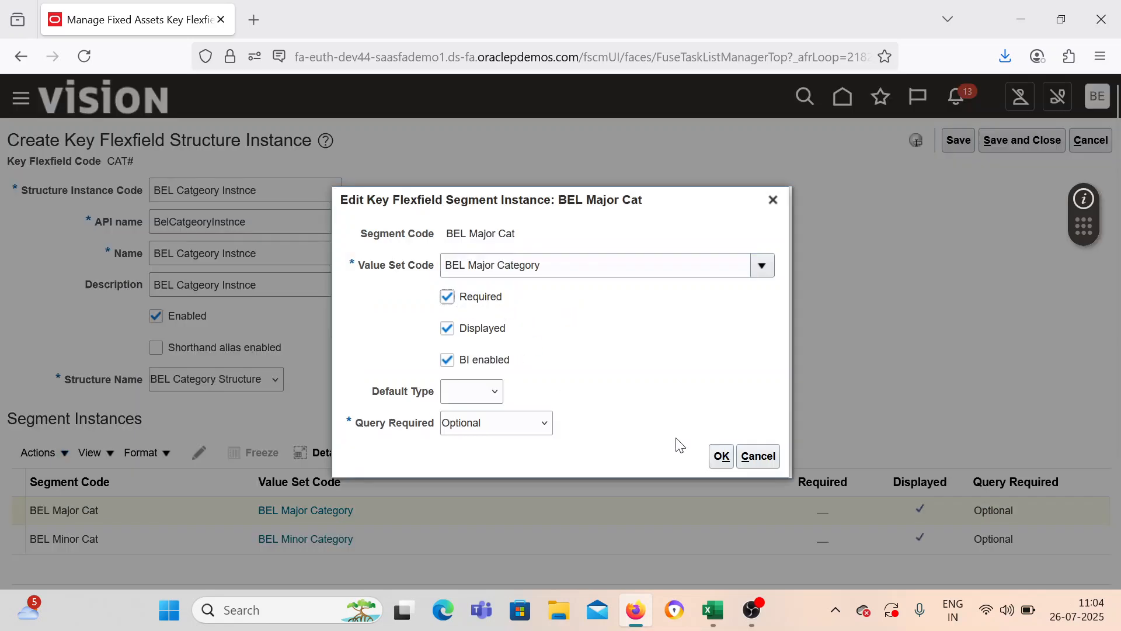
{"action": "left_click", "coordinate": [720, 456]}
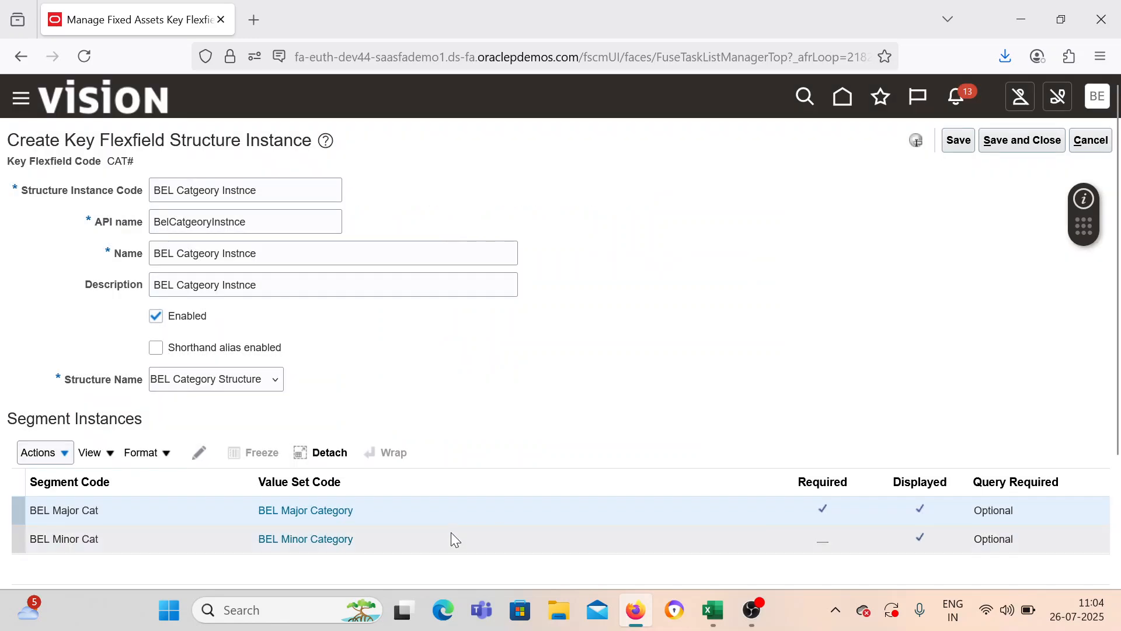
Step: Make the BEL Minor Cat segment instance required
{"action": "left_click", "coordinate": [292, 538]}
{"action": "left_click", "coordinate": [51, 454]}
{"action": "left_click", "coordinate": [52, 480]}
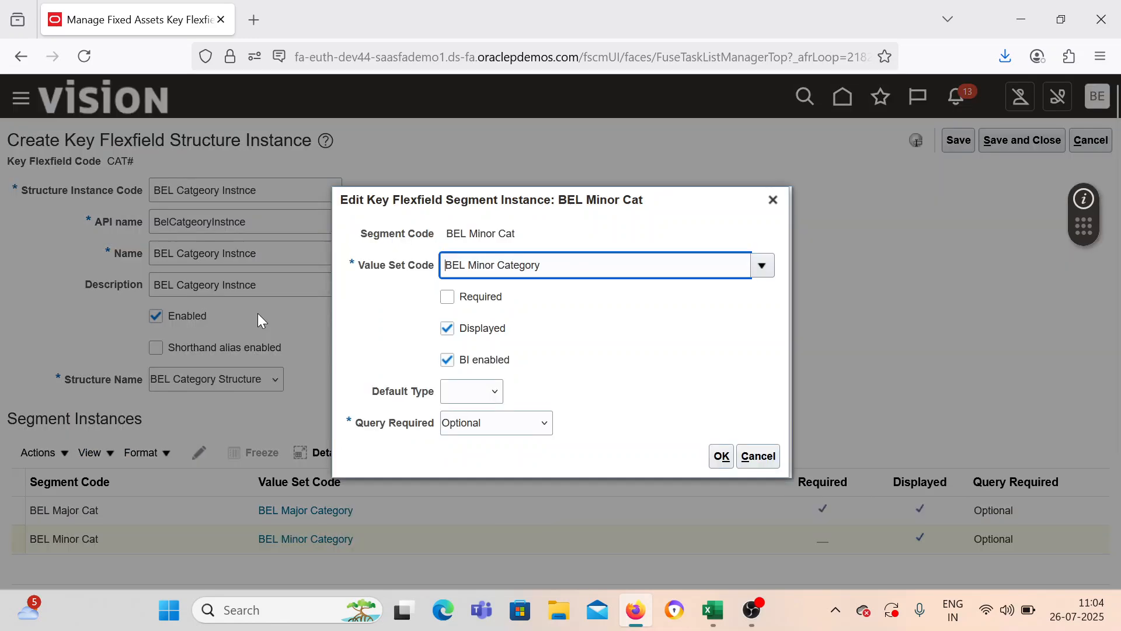
{"action": "left_click", "coordinate": [456, 300]}
{"action": "left_click", "coordinate": [721, 458]}
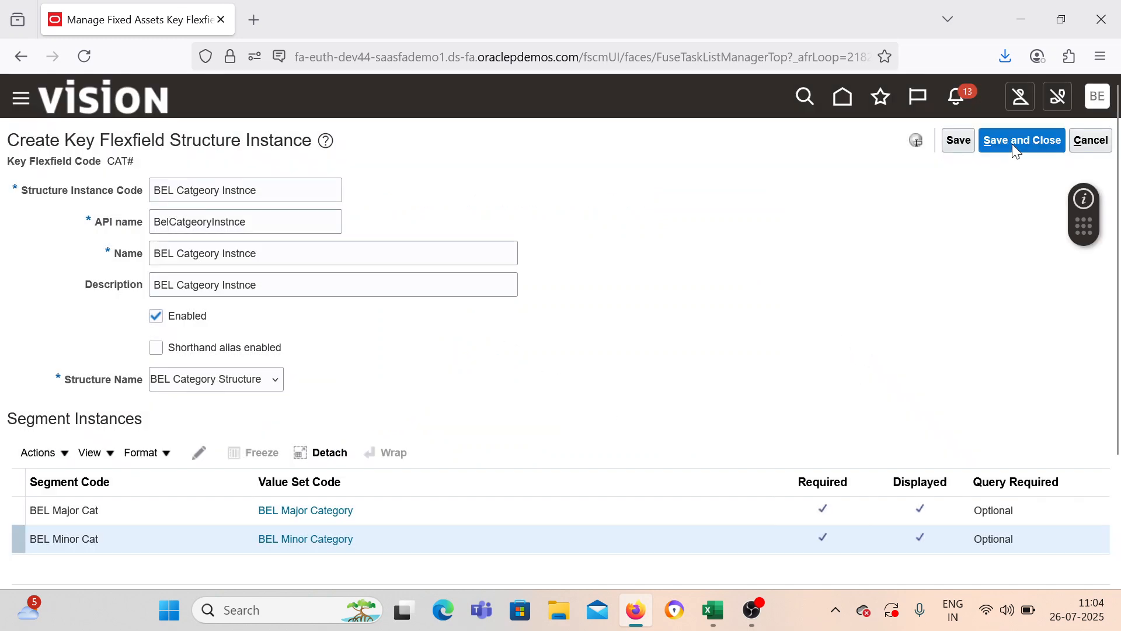
Step: Save and close the BEL Catgeory Instnce structure instance and return to the list of Fixed Assets key flexfields
{"action": "left_click", "coordinate": [1016, 141]}
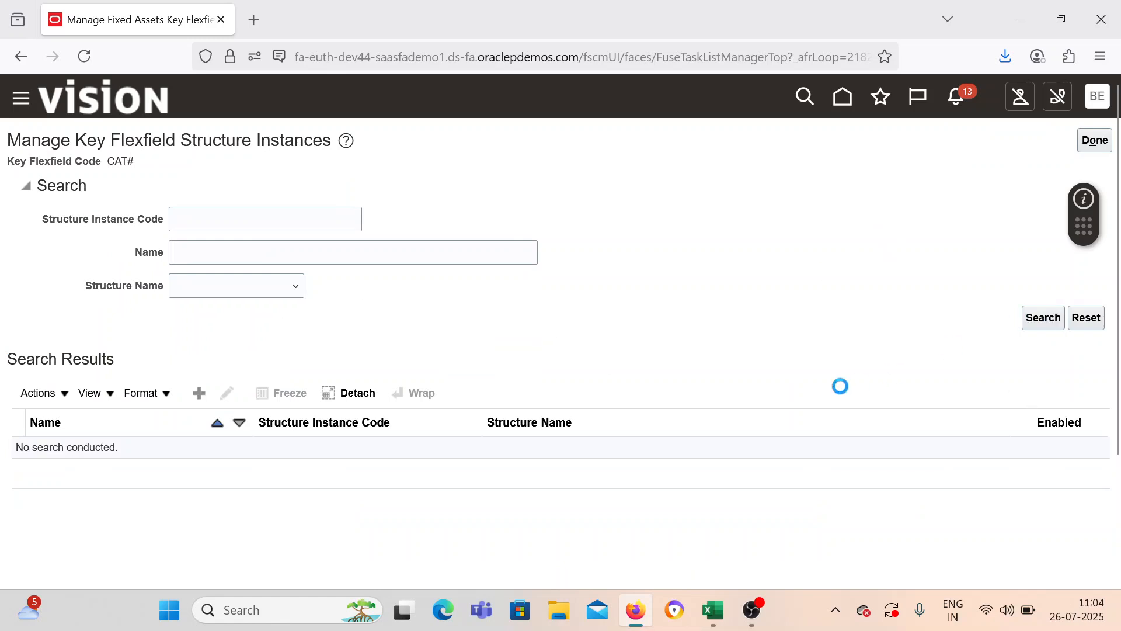
{"action": "scroll", "coordinate": [615, 403], "scroll_direction": "down", "scroll_amount": 2}
{"action": "scroll", "coordinate": [616, 403], "scroll_direction": "up", "scroll_amount": 2}
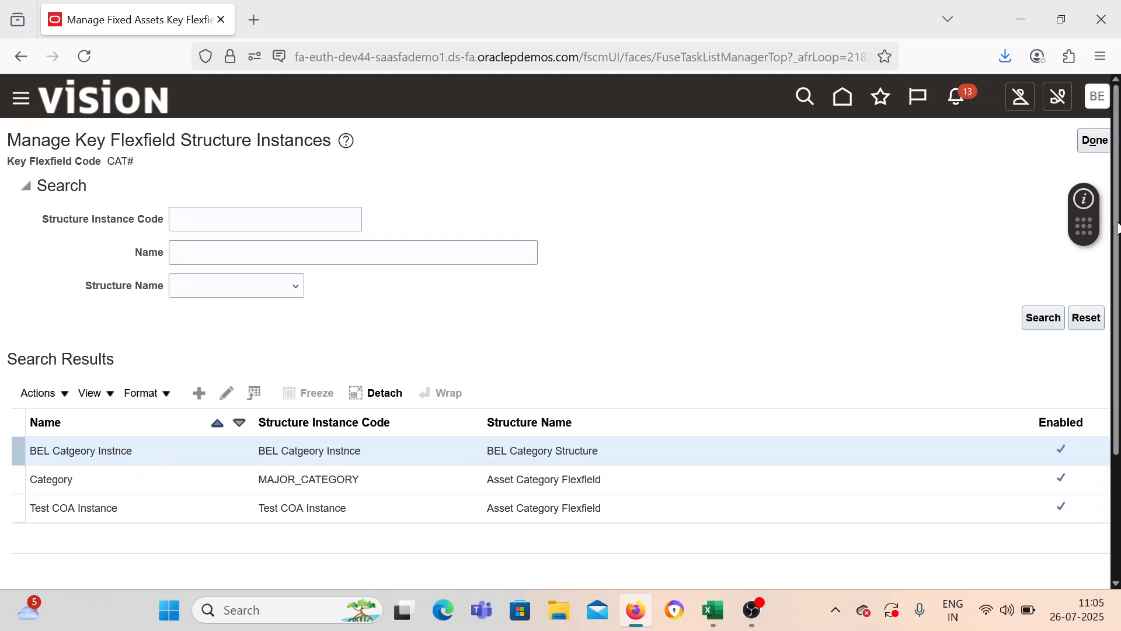
{"action": "left_click", "coordinate": [1094, 143]}
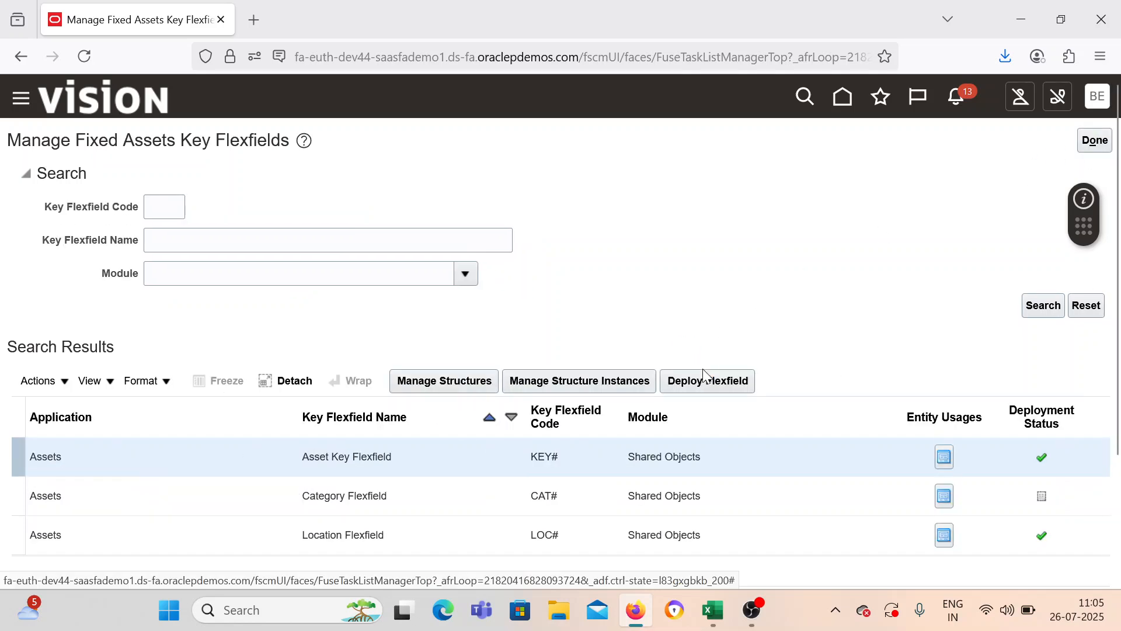
Step: Deploy the Category Flexfield, consulting the Location KFF value sets item in the Excel checklist while the deployment runs
{"action": "left_click", "coordinate": [743, 494]}
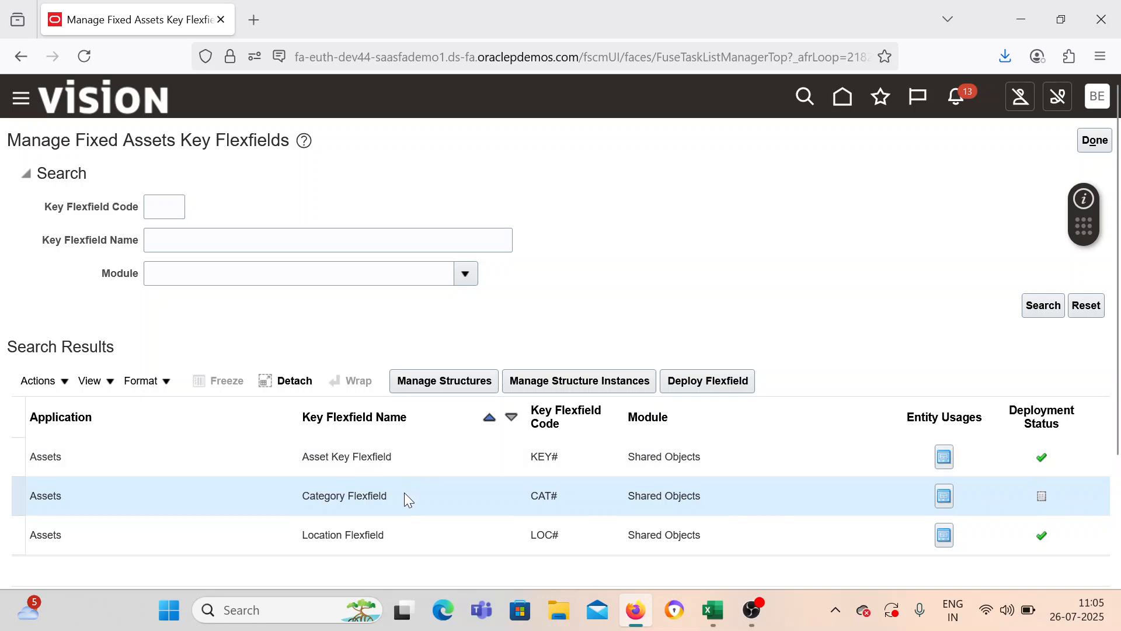
{"action": "left_click", "coordinate": [709, 380]}
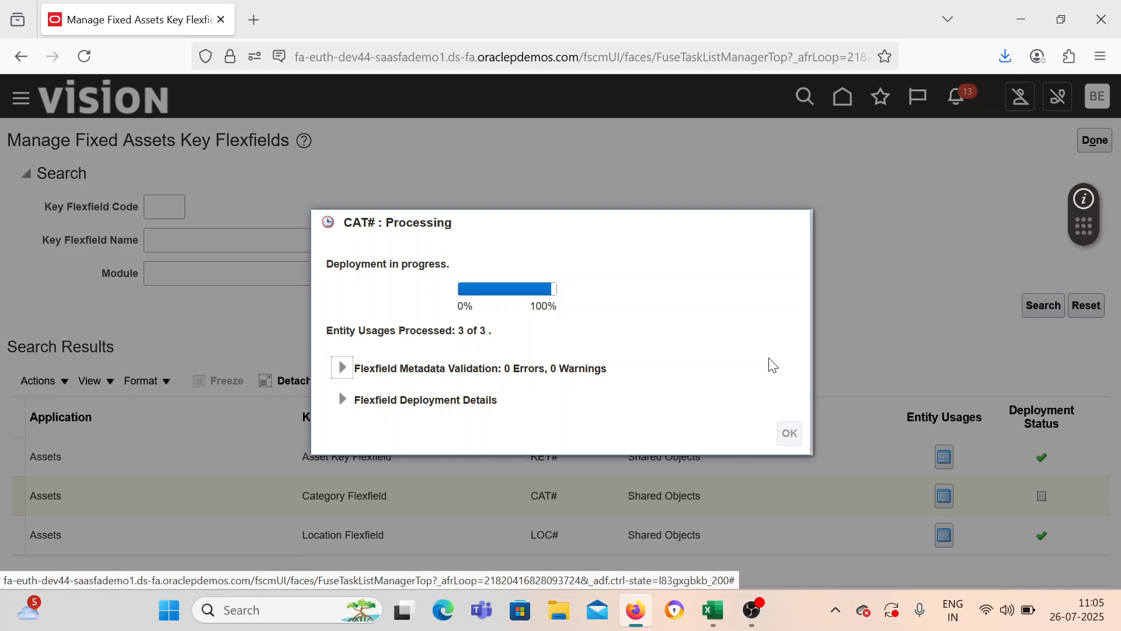
{"action": "left_click", "coordinate": [713, 610]}
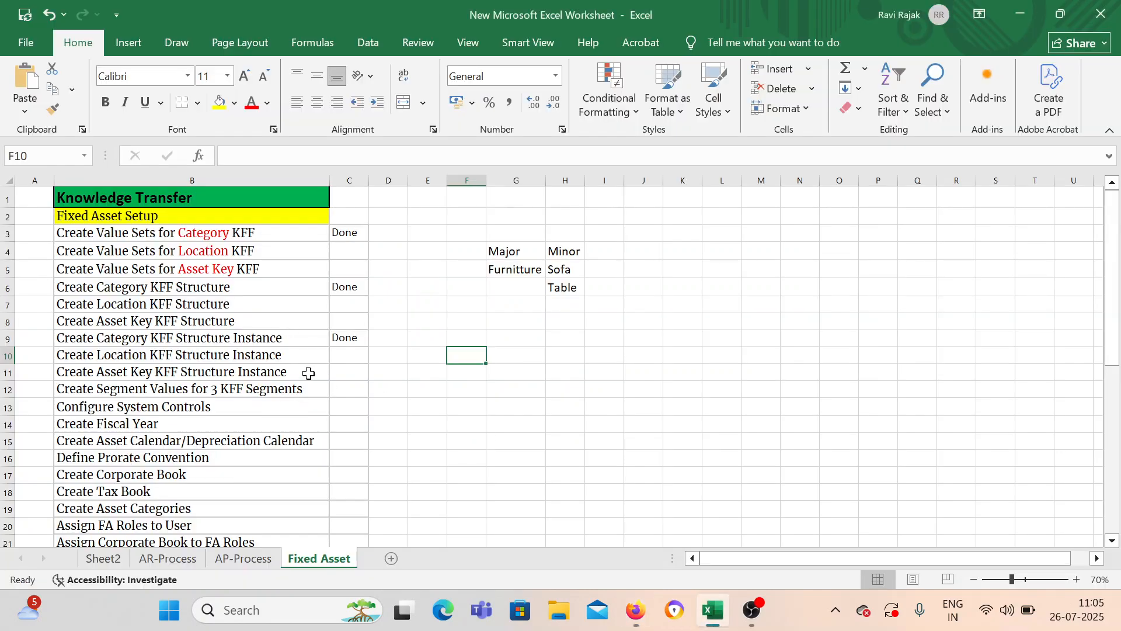
{"action": "left_click", "coordinate": [228, 255]}
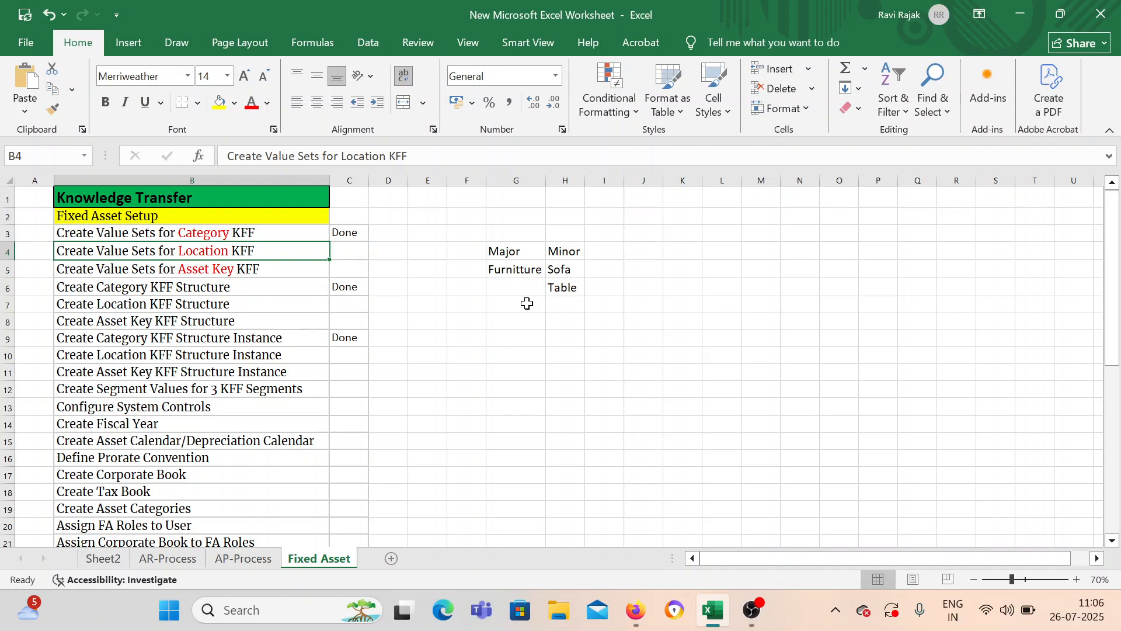
{"action": "left_click", "coordinate": [635, 610]}
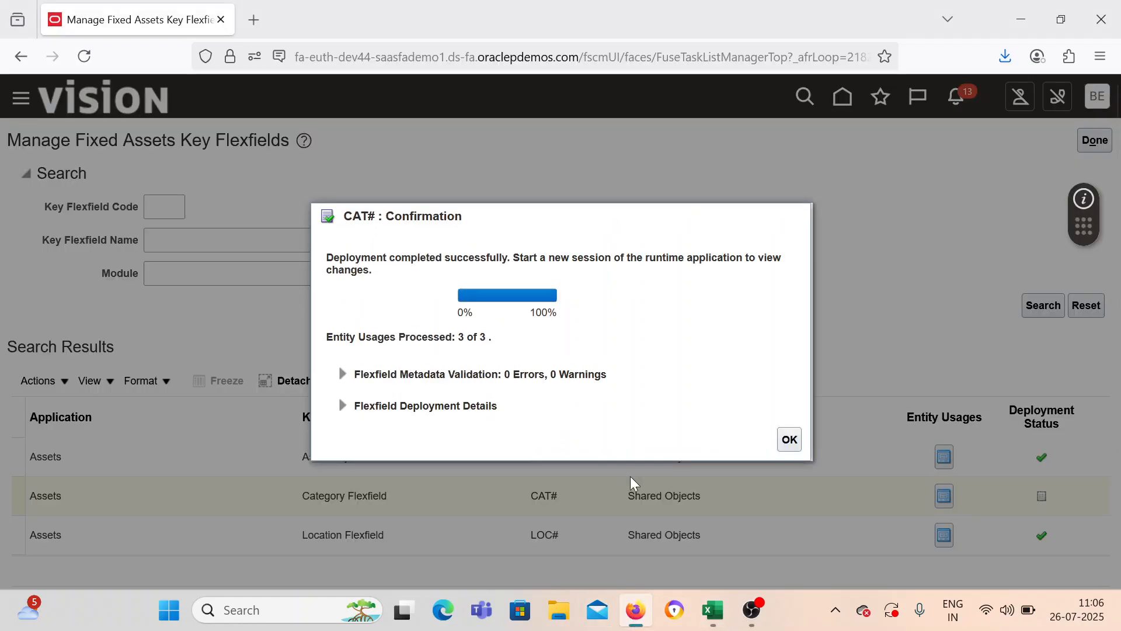
{"action": "left_click", "coordinate": [801, 445]}
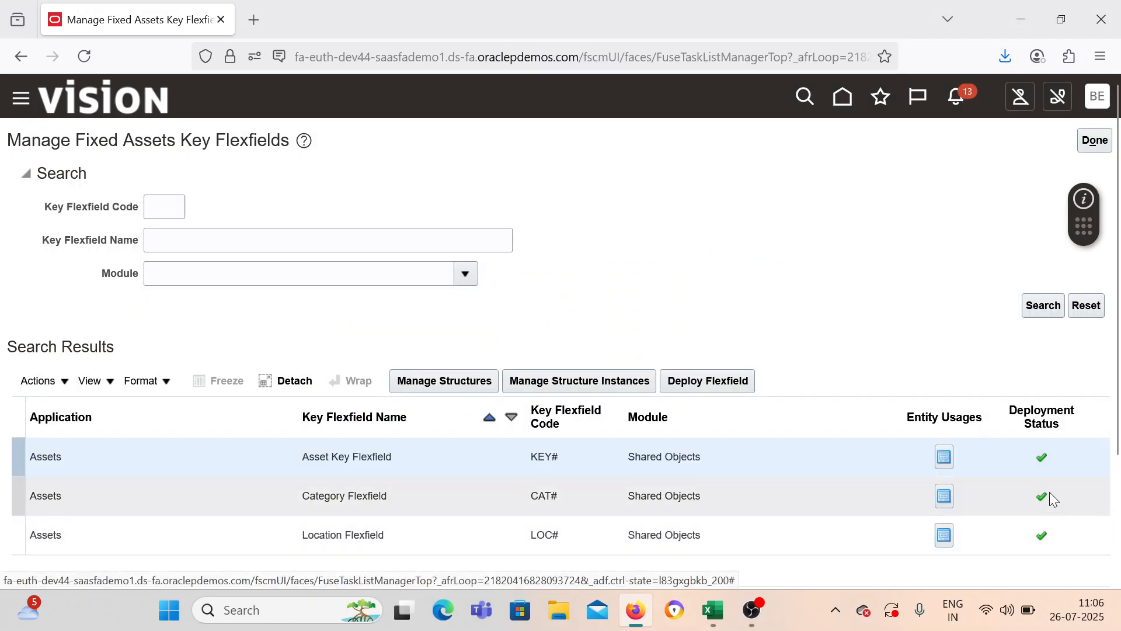
Step: Leave the key flexfields page, search the setup tasks for Manage Fixed Asset, and open Manage Fixed Assets Flexfield Value Sets
{"action": "left_click", "coordinate": [1087, 146]}
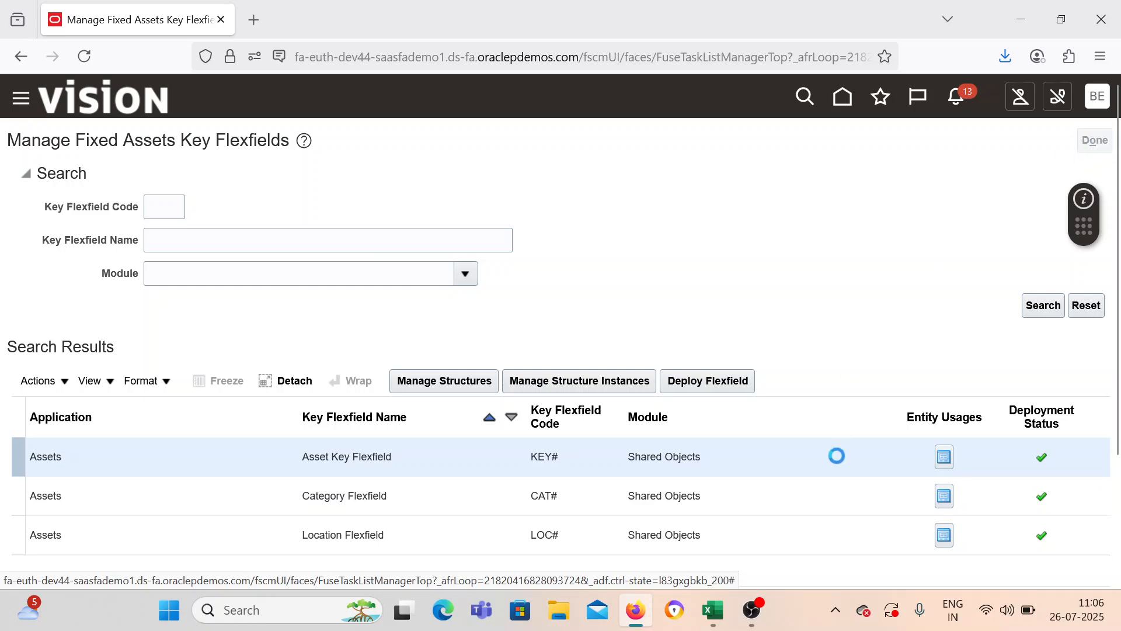
{"action": "key", "text": "alt+Tab"}
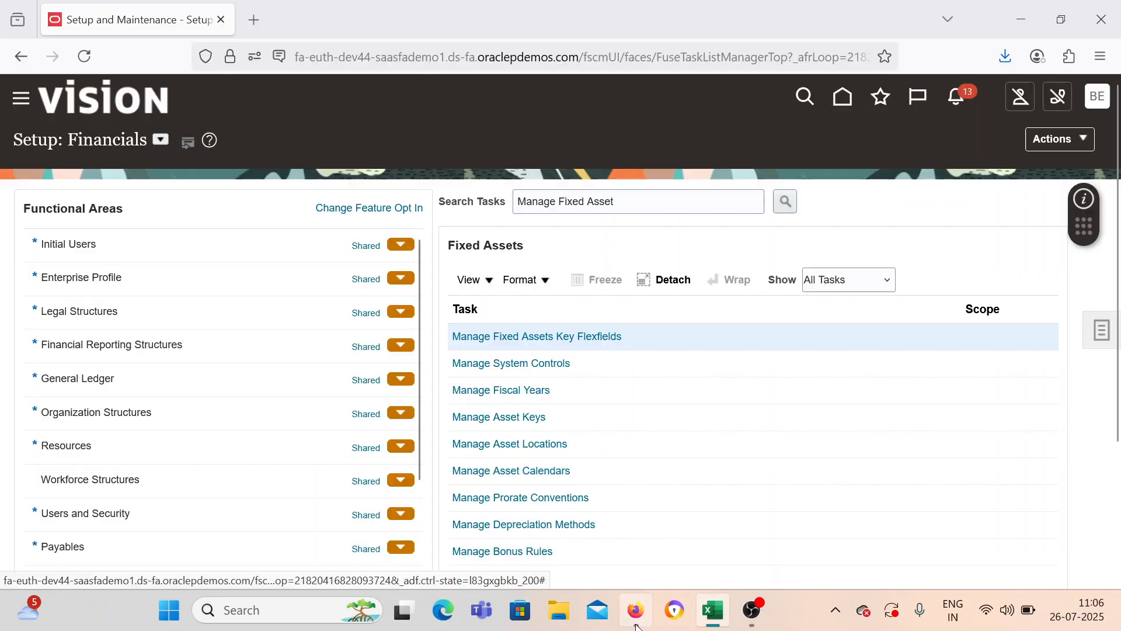
{"action": "left_click", "coordinate": [636, 610]}
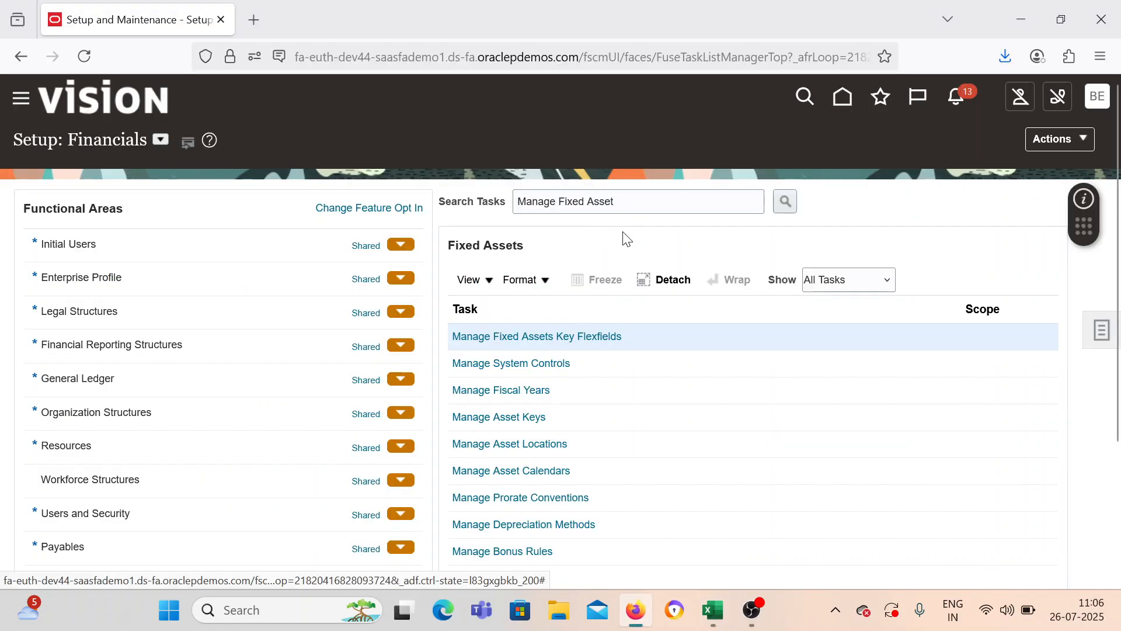
{"action": "left_click", "coordinate": [785, 200]}
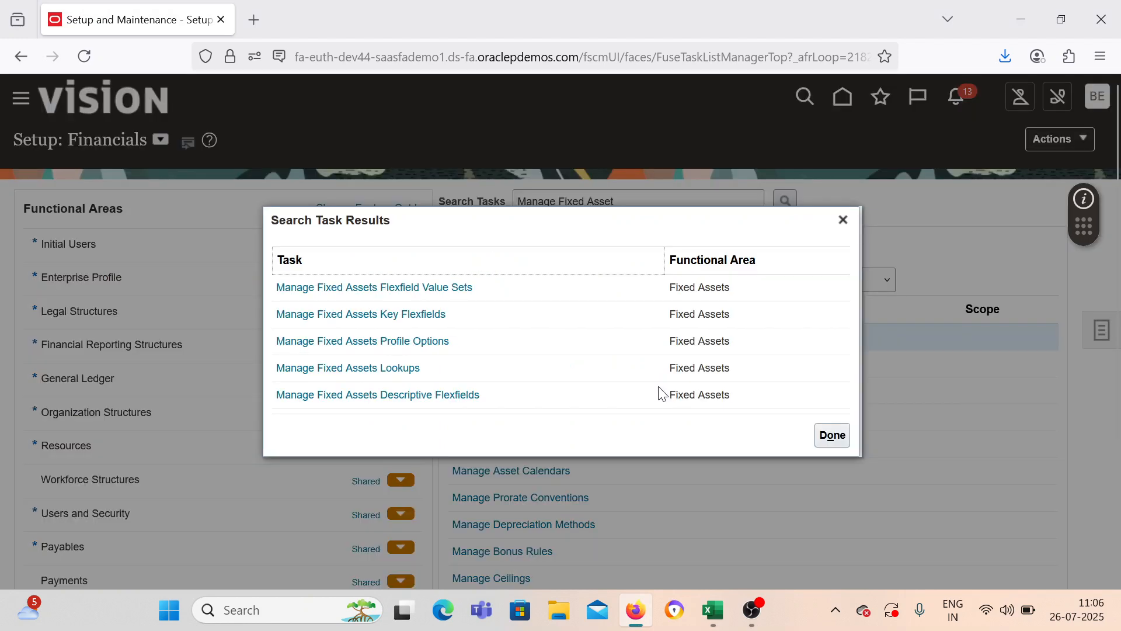
{"action": "left_click", "coordinate": [420, 287]}
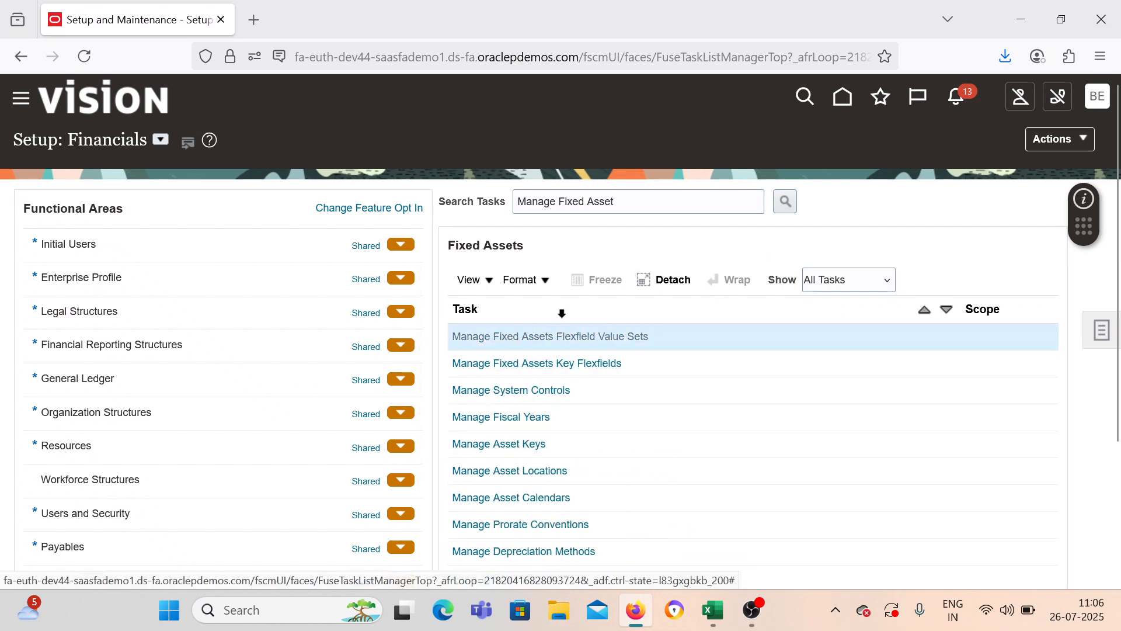
{"action": "left_click", "coordinate": [552, 336]}
Step: Create a value set with the code BEL country and reuse the code as its description
{"action": "left_click", "coordinate": [199, 465]}
{"action": "left_click", "coordinate": [272, 184]}
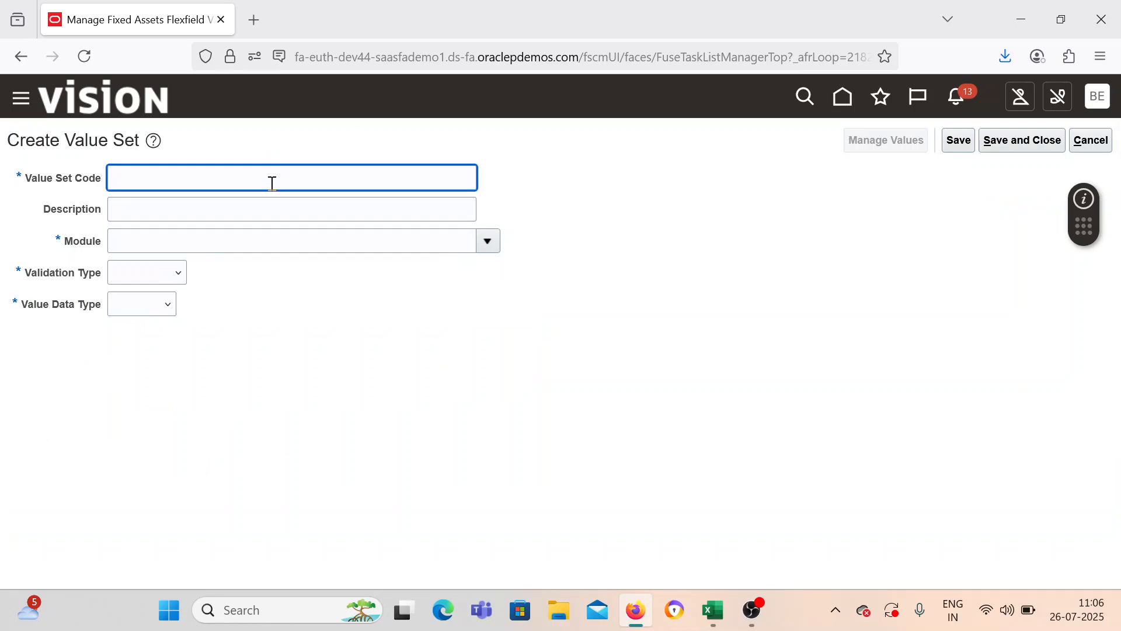
{"action": "type", "text": "BEK country"}
{"action": "key", "text": "Tab"}
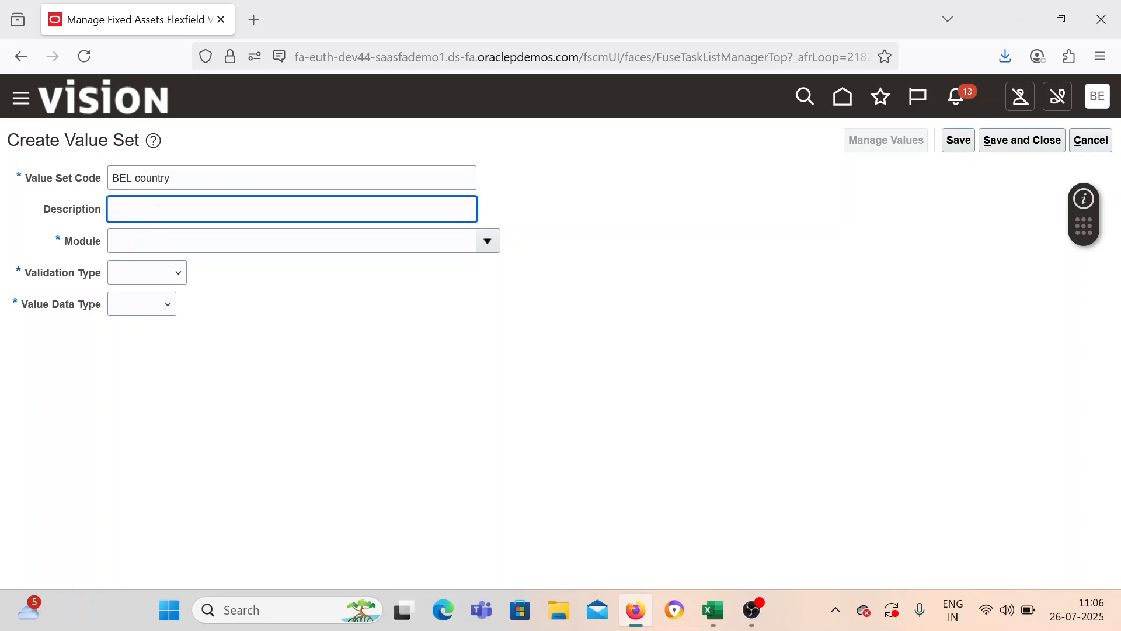
{"action": "key", "text": "shift+Tab"}
{"action": "key", "text": "ctrl+c"}
{"action": "key", "text": "Tab"}
{"action": "key", "text": "ctrl+v"}
{"action": "key", "text": "Tab"}
Step: Set the BEL country value set's module to Assets, validation type to Independent and value data type to Character
{"action": "left_click", "coordinate": [488, 241]}
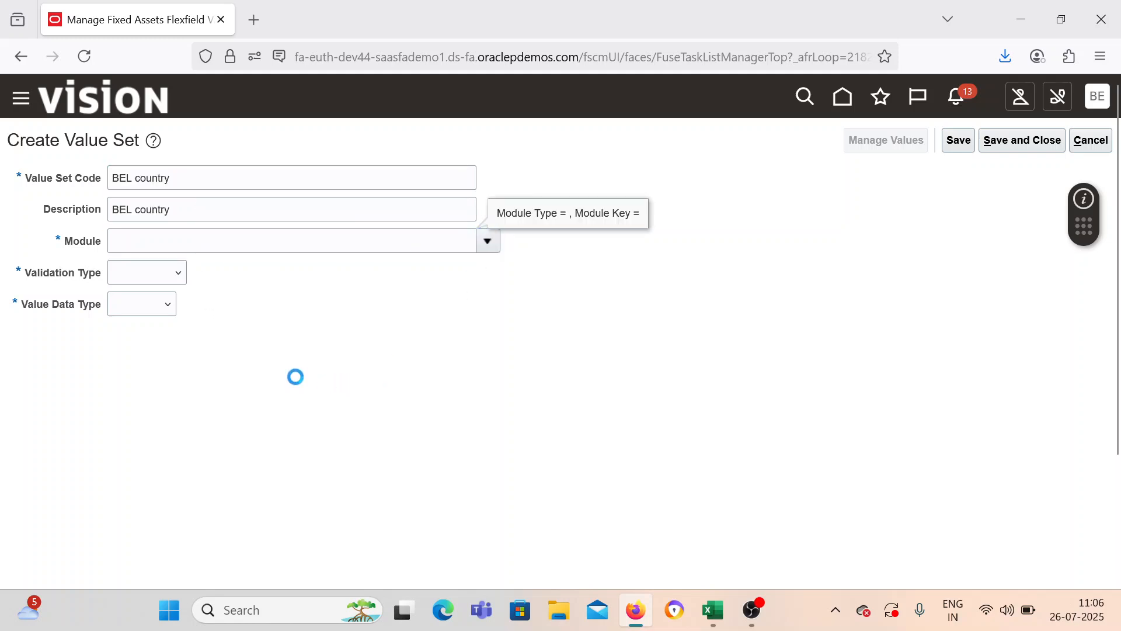
{"action": "left_click", "coordinate": [226, 306]}
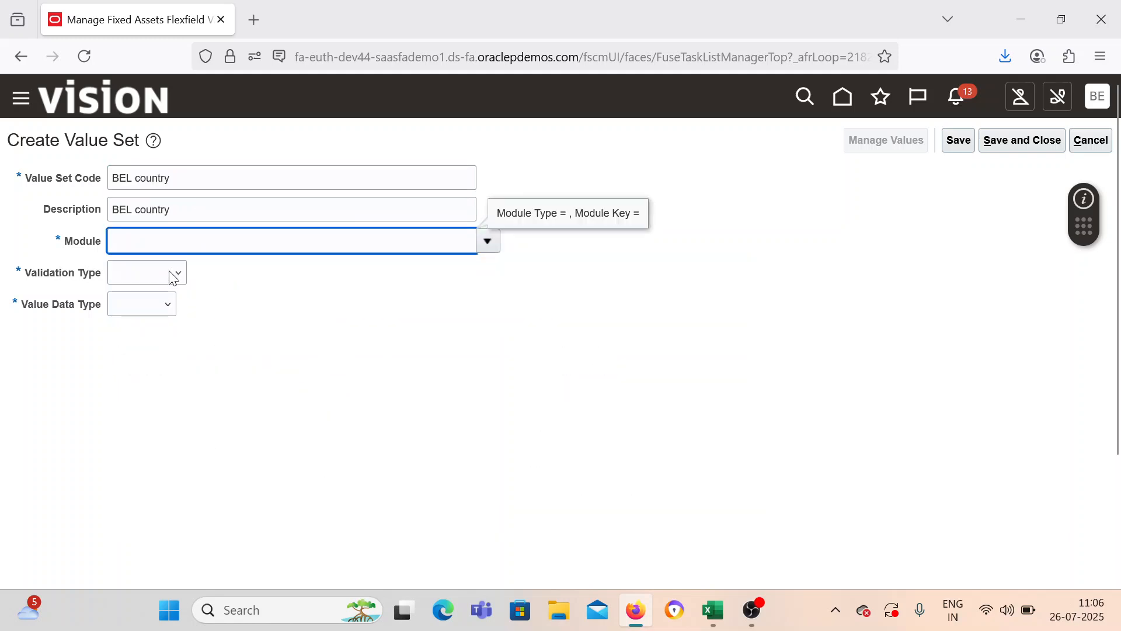
{"action": "left_click", "coordinate": [174, 273]}
{"action": "left_click", "coordinate": [171, 342]}
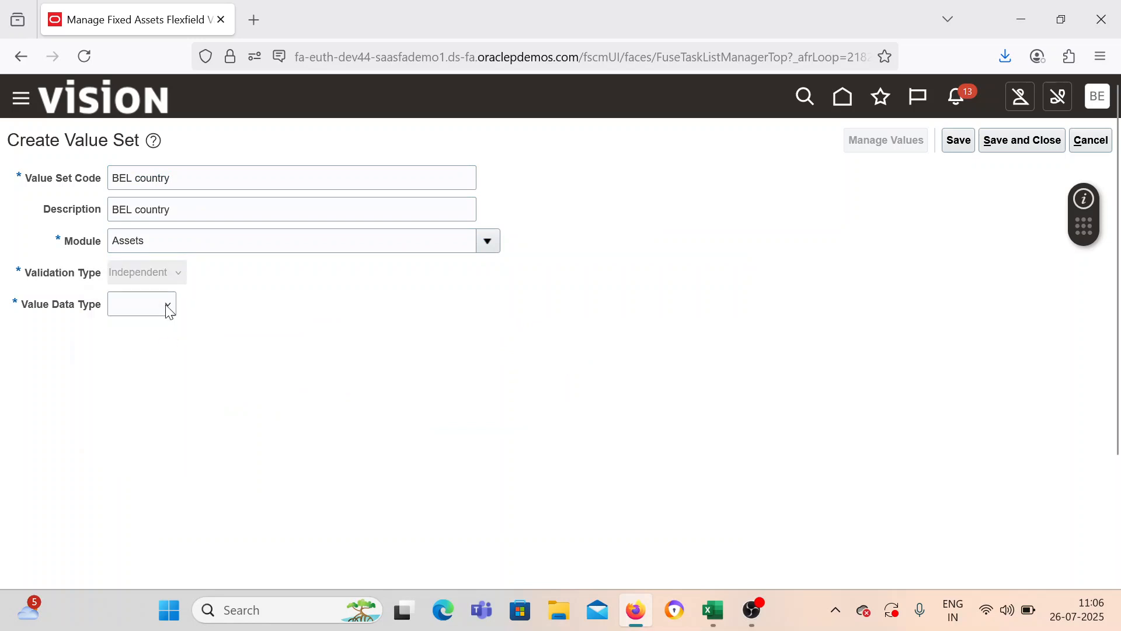
{"action": "left_click", "coordinate": [205, 307]}
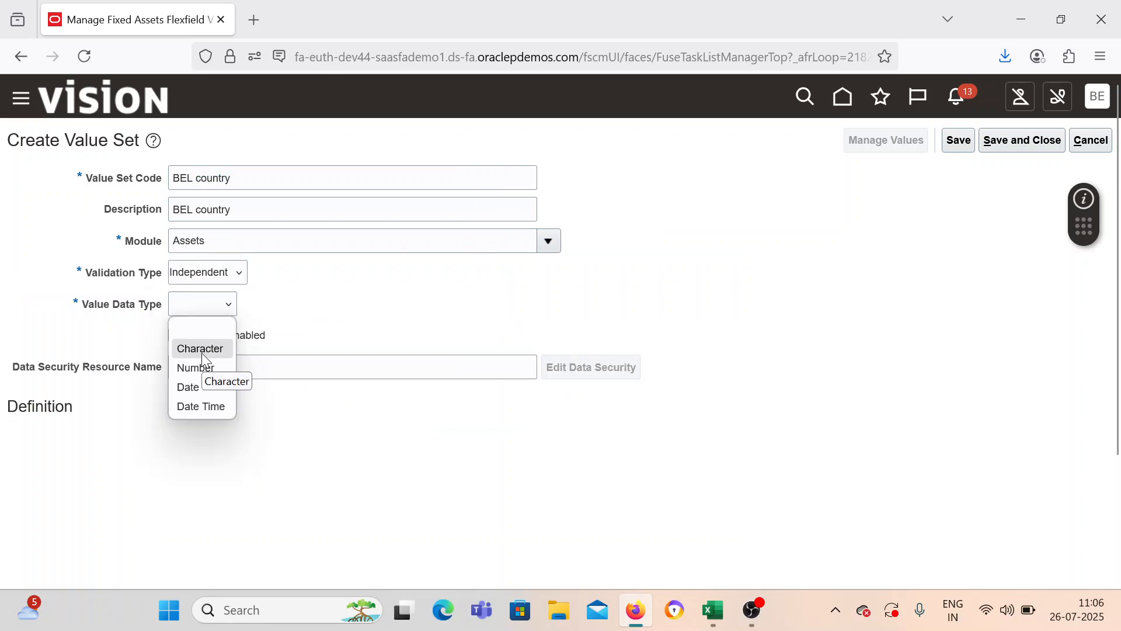
{"action": "left_click", "coordinate": [202, 351]}
Step: Define the BEL country value set with subtype Text and maximum length 10, and save and close it
{"action": "left_click", "coordinate": [123, 449]}
{"action": "left_click", "coordinate": [125, 485]}
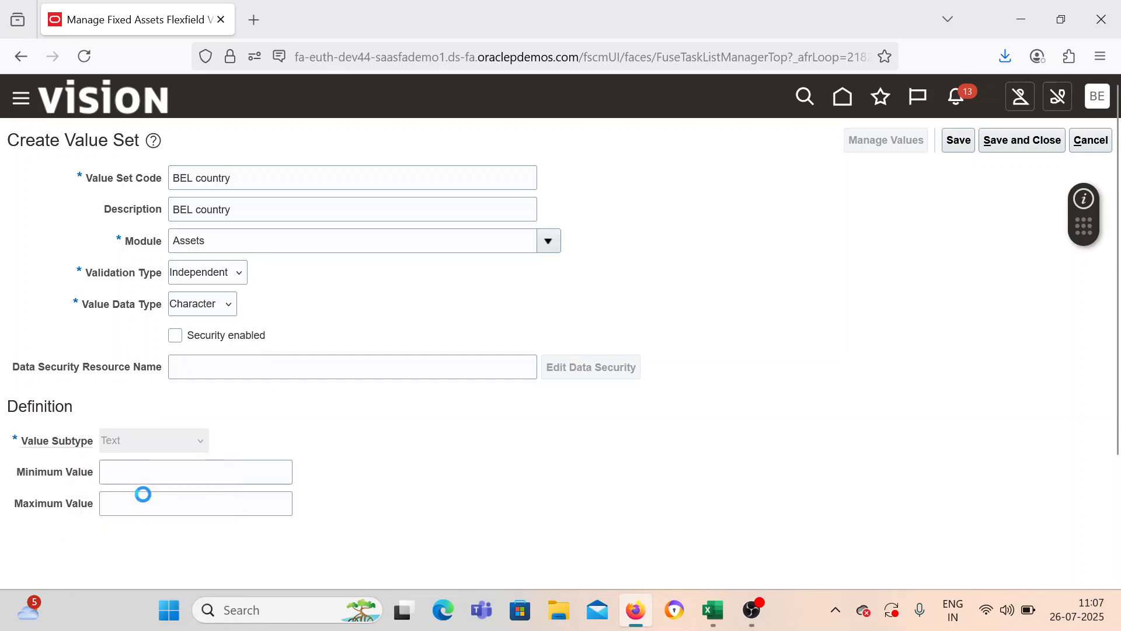
{"action": "left_click", "coordinate": [120, 472]}
{"action": "type", "text": "10"}
{"action": "left_click", "coordinate": [782, 347]}
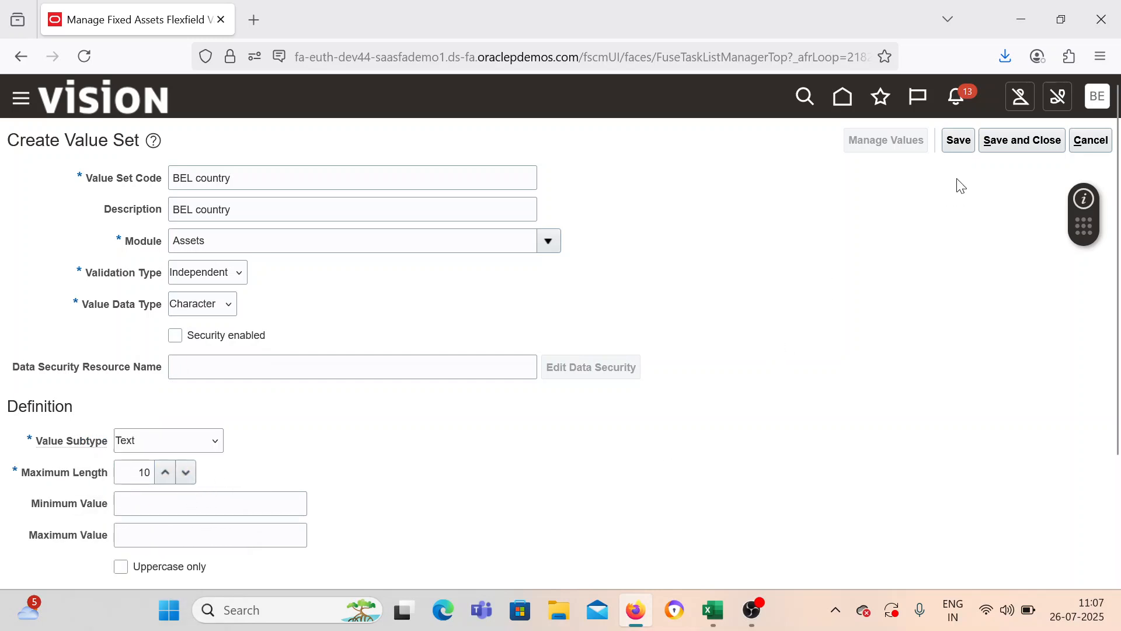
{"action": "left_click", "coordinate": [1004, 142]}
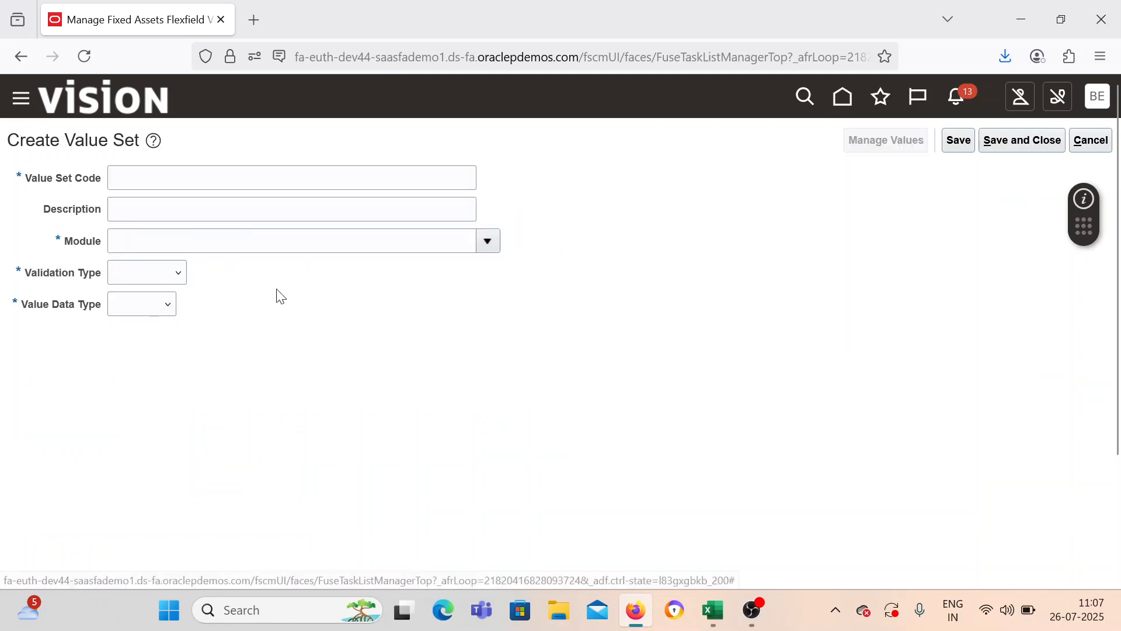
Step: Create another value set with the code BEL State and reuse the code as its description
{"action": "left_click", "coordinate": [258, 182]}
{"action": "type", "text": "BEL State"}
{"action": "key", "text": "Tab"}
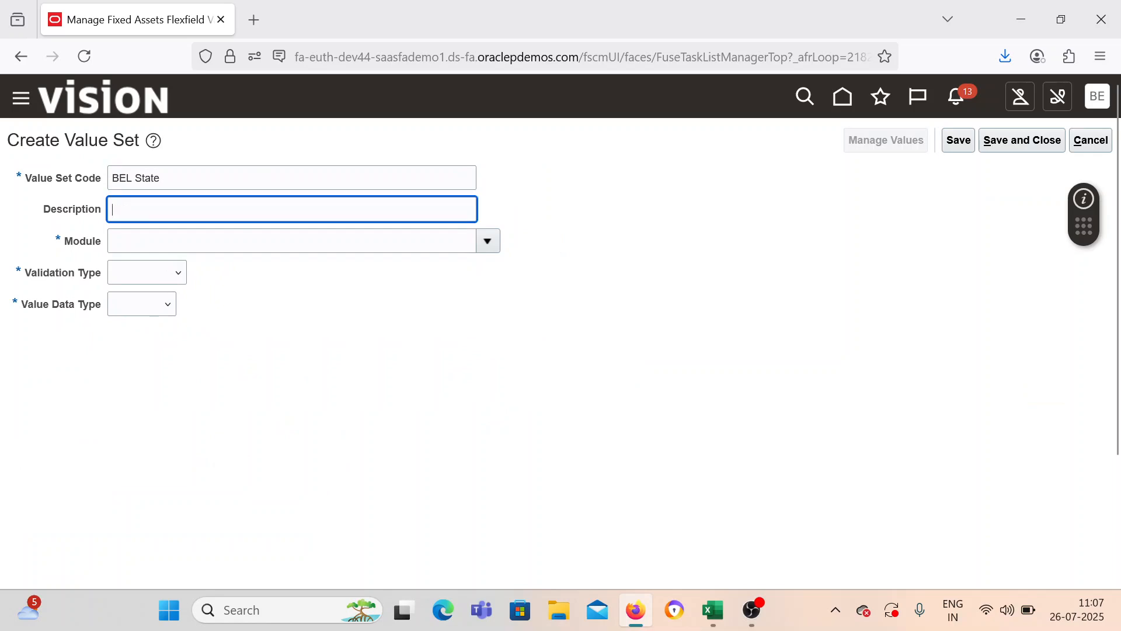
{"action": "triple_click", "coordinate": [240, 174]}
{"action": "left_click", "coordinate": [209, 216]}
{"action": "key", "text": "ctrl+v"}
Step: Set the BEL State value set's module to Assets, validation type to Independent and value data type to Character
{"action": "left_click", "coordinate": [188, 240]}
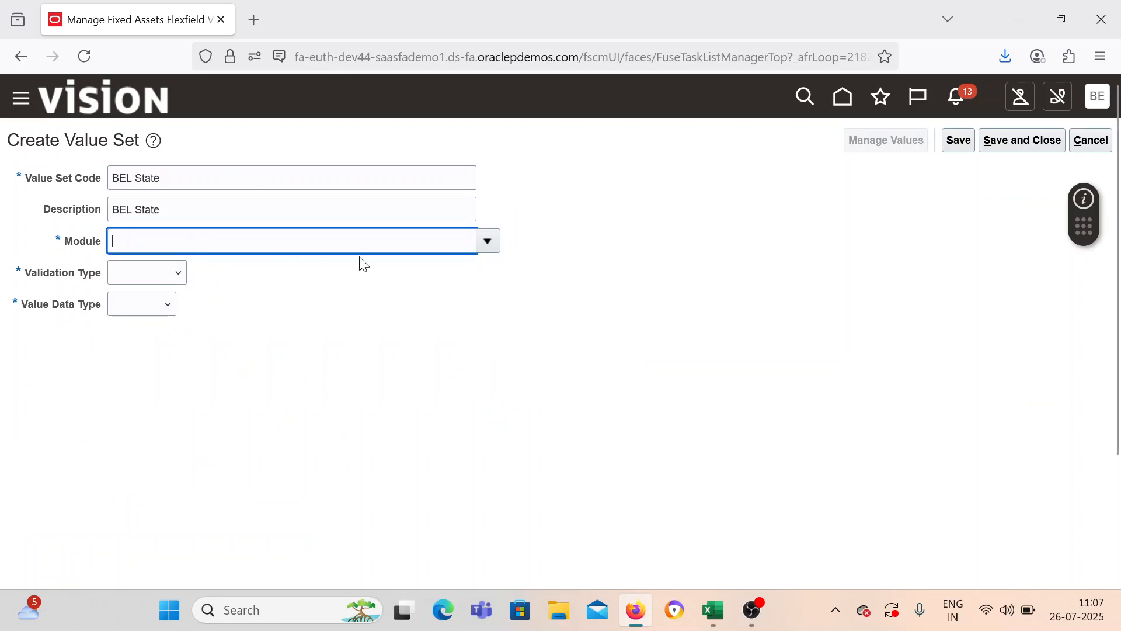
{"action": "left_click", "coordinate": [489, 245]}
{"action": "left_click", "coordinate": [216, 344]}
{"action": "left_click", "coordinate": [168, 277]}
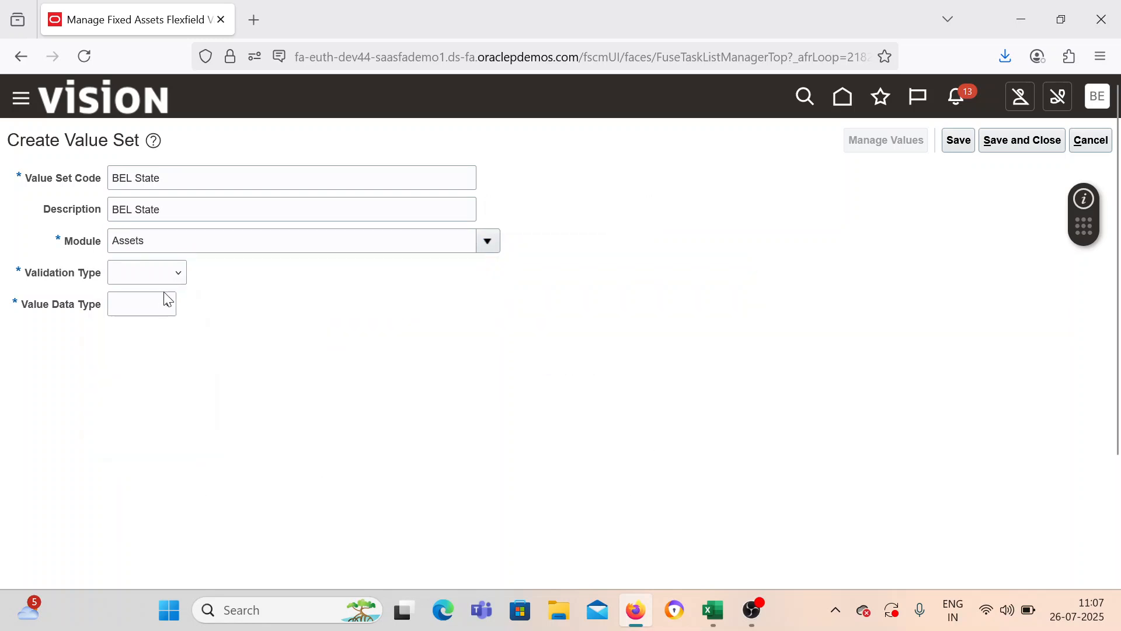
{"action": "left_click", "coordinate": [157, 332]}
{"action": "left_click", "coordinate": [166, 317]}
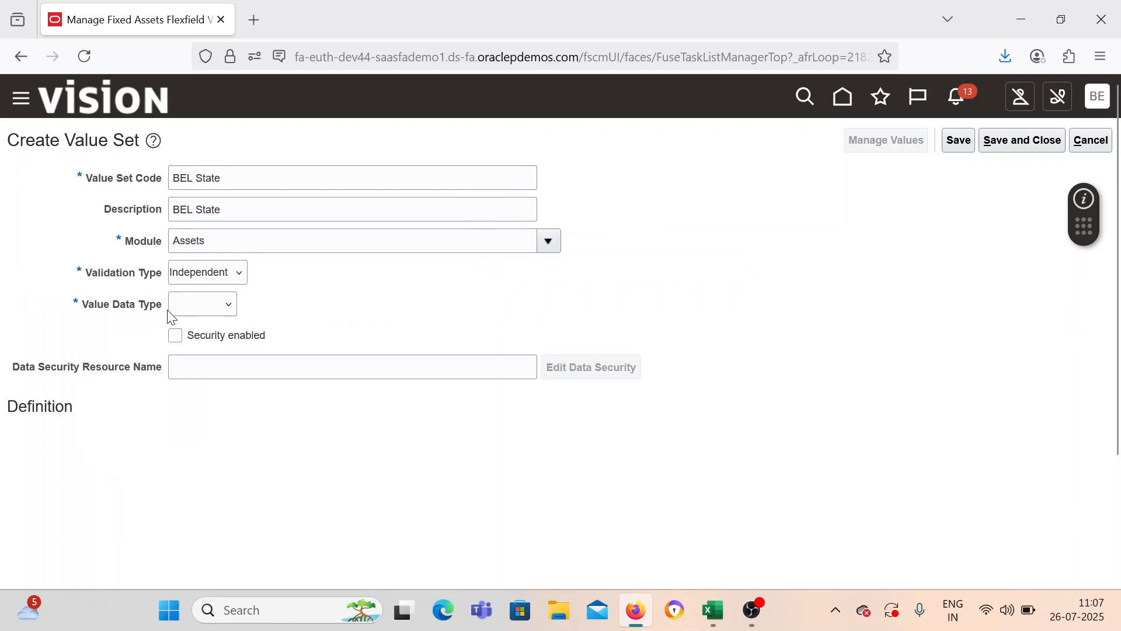
{"action": "left_click", "coordinate": [206, 311]}
{"action": "left_click", "coordinate": [208, 349]}
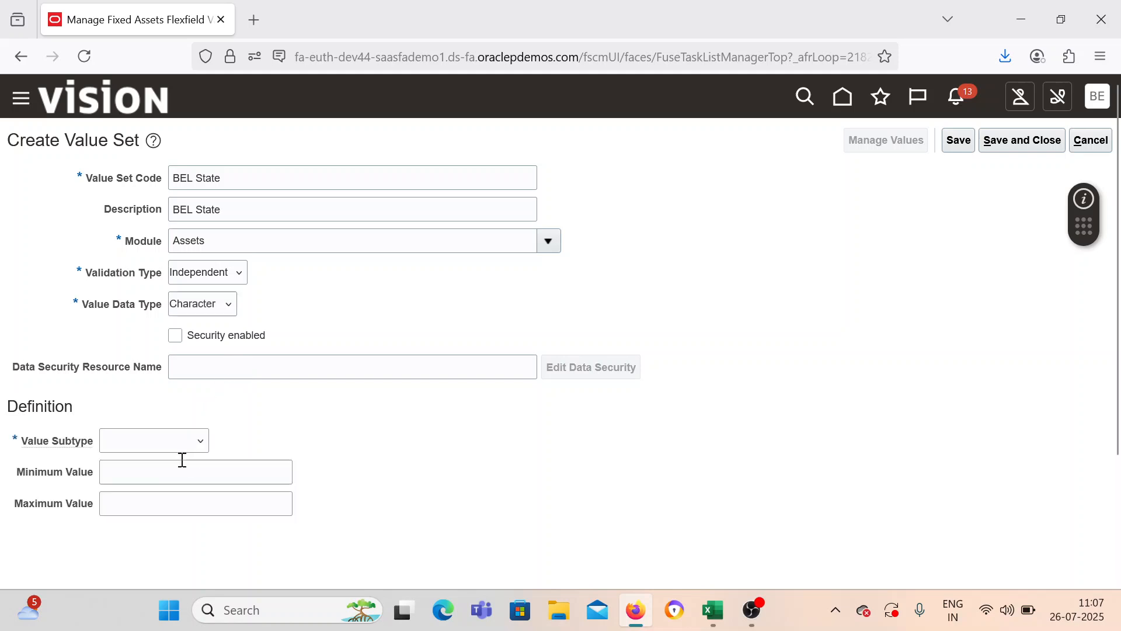
Step: Define the BEL State value set with subtype Text and maximum length 10, and save and close it
{"action": "left_click", "coordinate": [169, 443]}
{"action": "left_click", "coordinate": [153, 485]}
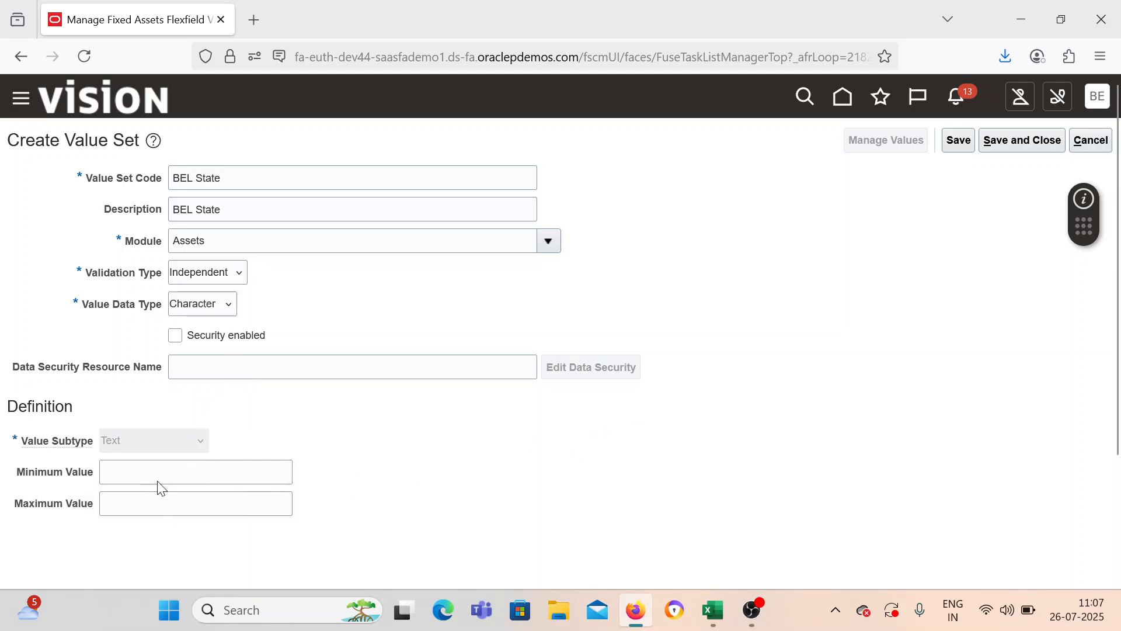
{"action": "left_click", "coordinate": [129, 470]}
{"action": "type", "text": "10"}
{"action": "left_click", "coordinate": [859, 350]}
{"action": "left_click", "coordinate": [1007, 148]}
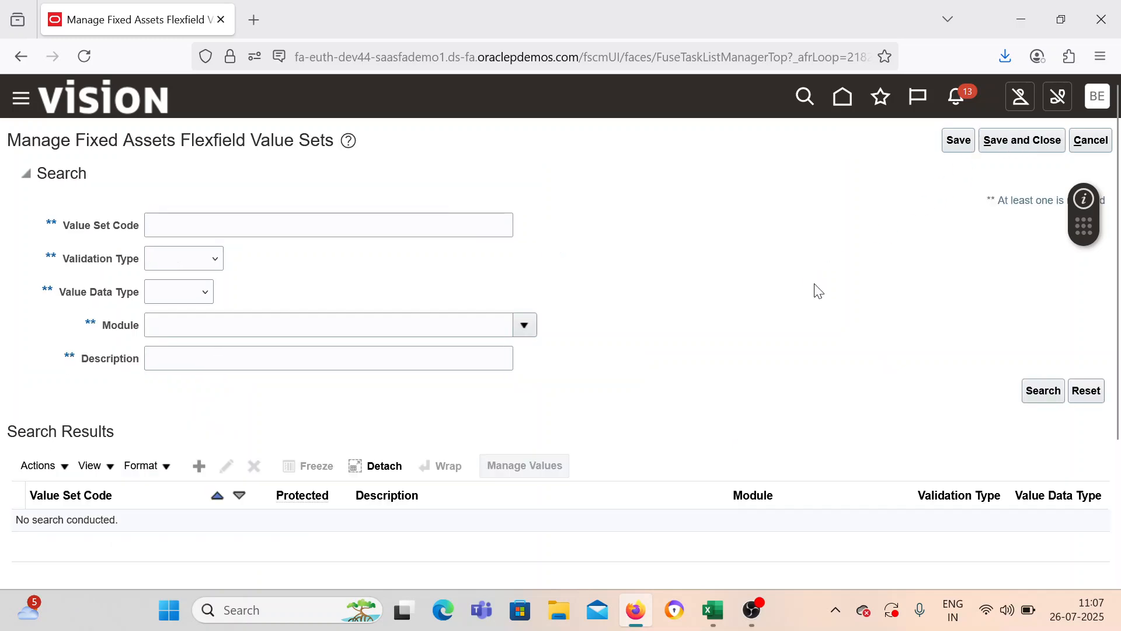
Step: Save and close the value sets page, and open the structures of the Location Flexfield from the Manage Fixed Assets Key Flexfields task
{"action": "left_click", "coordinate": [1038, 139]}
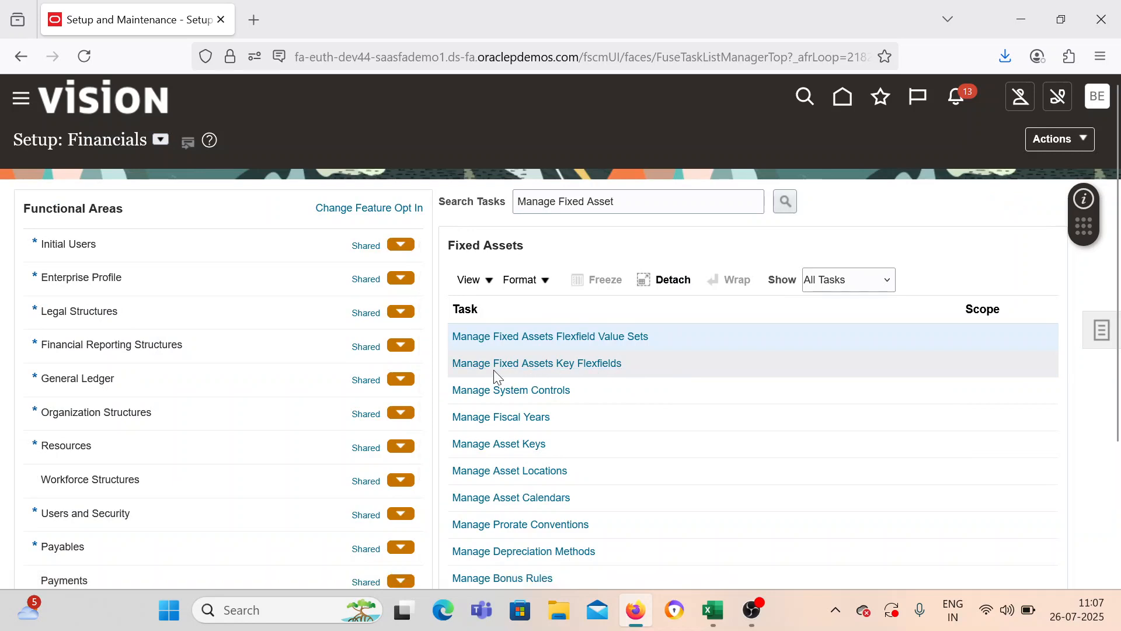
{"action": "left_click", "coordinate": [529, 363]}
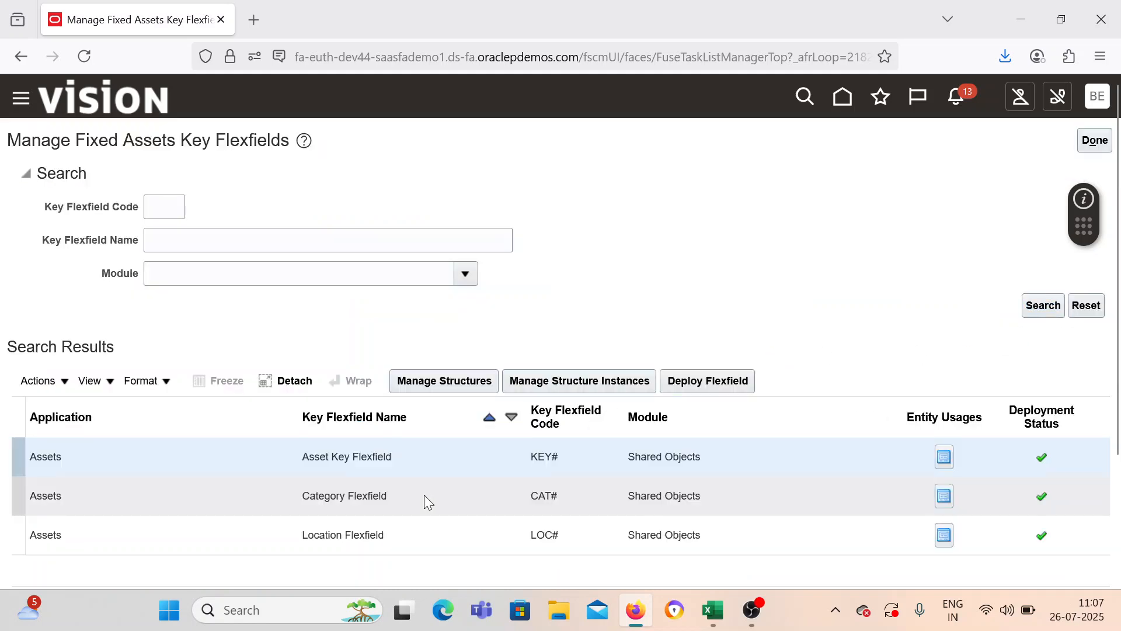
{"action": "scroll", "coordinate": [423, 495], "scroll_direction": "down", "scroll_amount": 2}
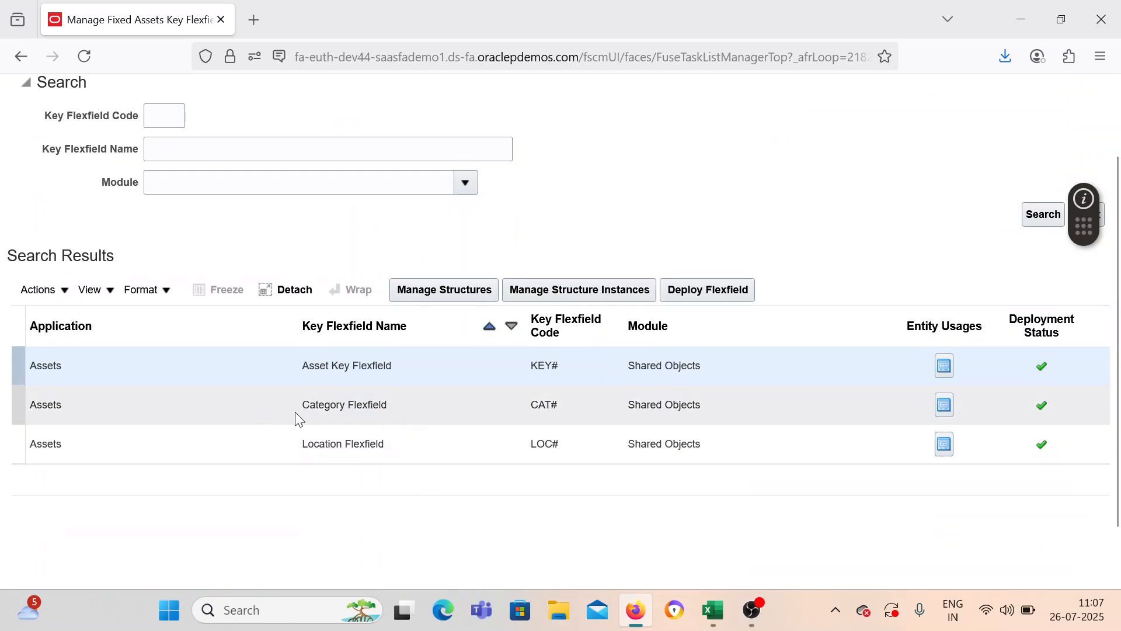
{"action": "left_click", "coordinate": [425, 449]}
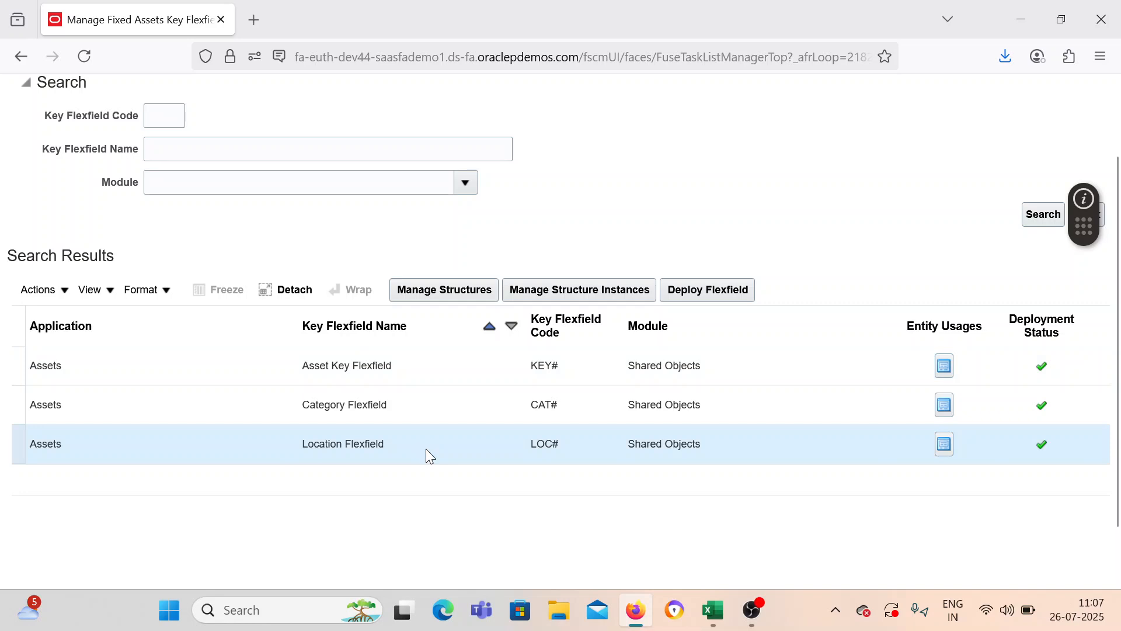
{"action": "left_click", "coordinate": [457, 296]}
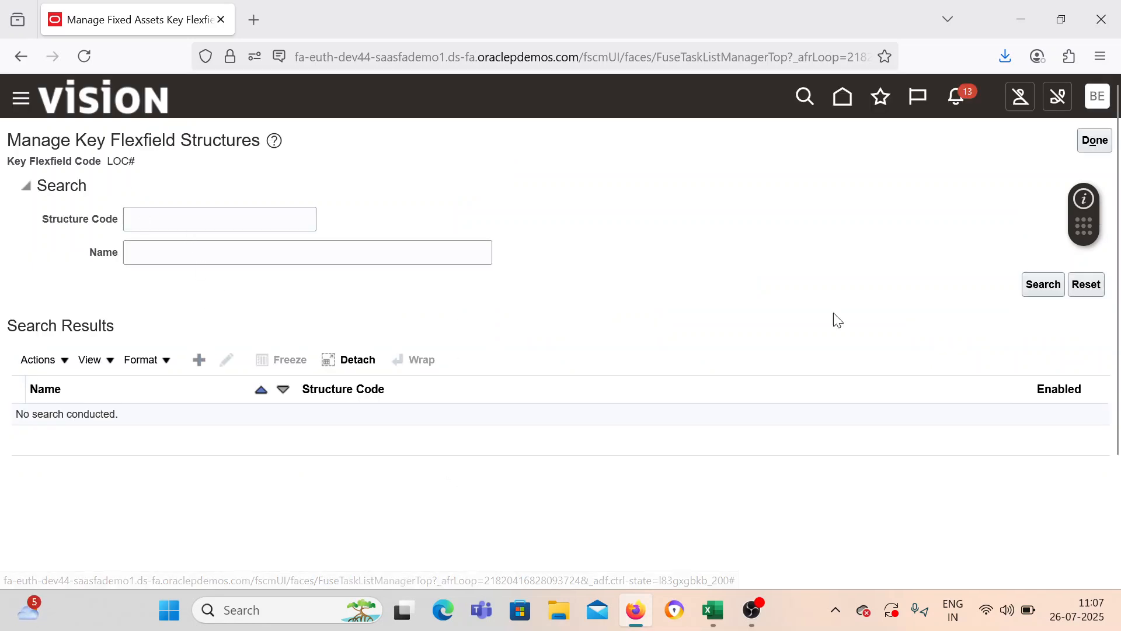
Step: Search all location structures, disable the existing Test Location structure, and save and close it
{"action": "left_click", "coordinate": [1030, 287]}
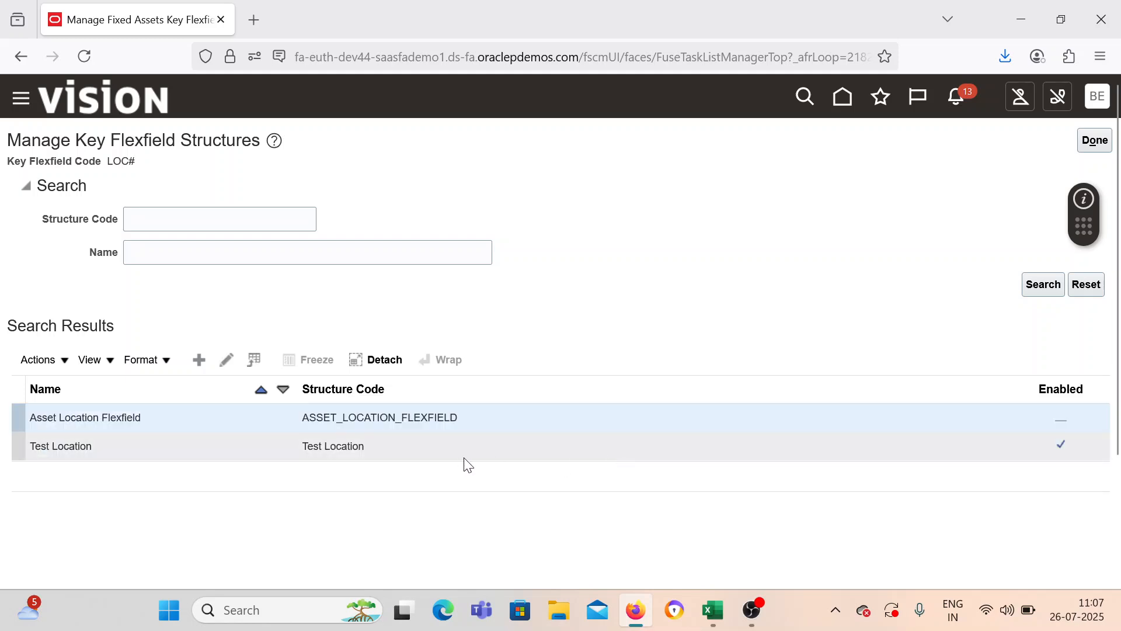
{"action": "left_click", "coordinate": [426, 450]}
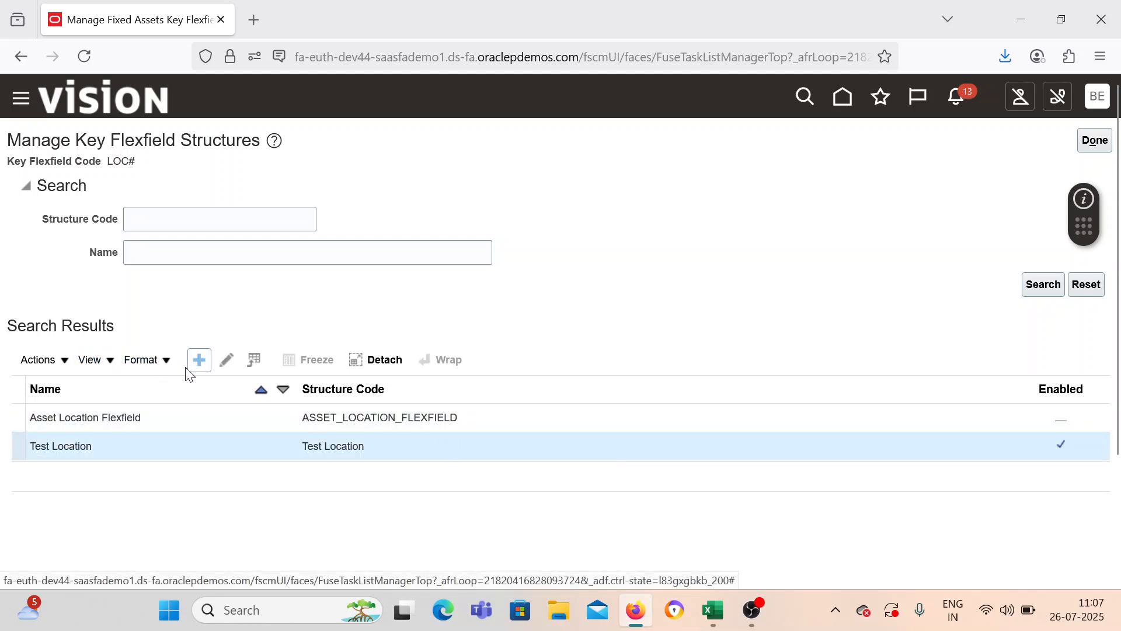
{"action": "left_click", "coordinate": [224, 364]}
{"action": "left_click", "coordinate": [167, 311]}
{"action": "left_click", "coordinate": [1041, 146]}
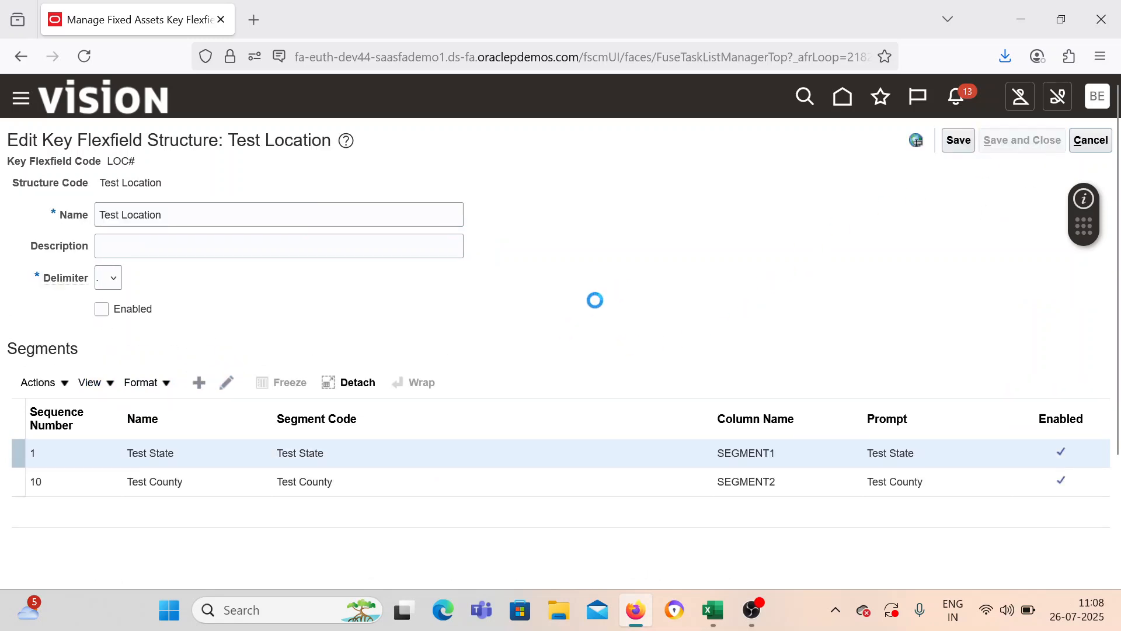
Step: Create a location structure with the code BEL Loc Structure and reuse the code as its name and description
{"action": "left_click", "coordinate": [199, 359]}
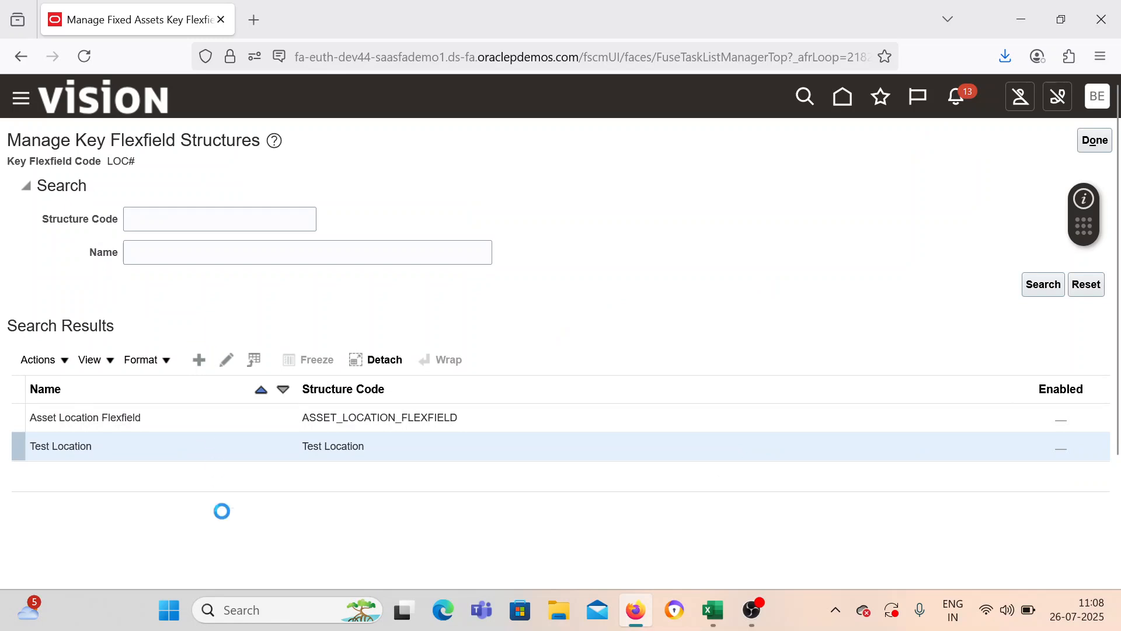
{"action": "left_click", "coordinate": [155, 186]}
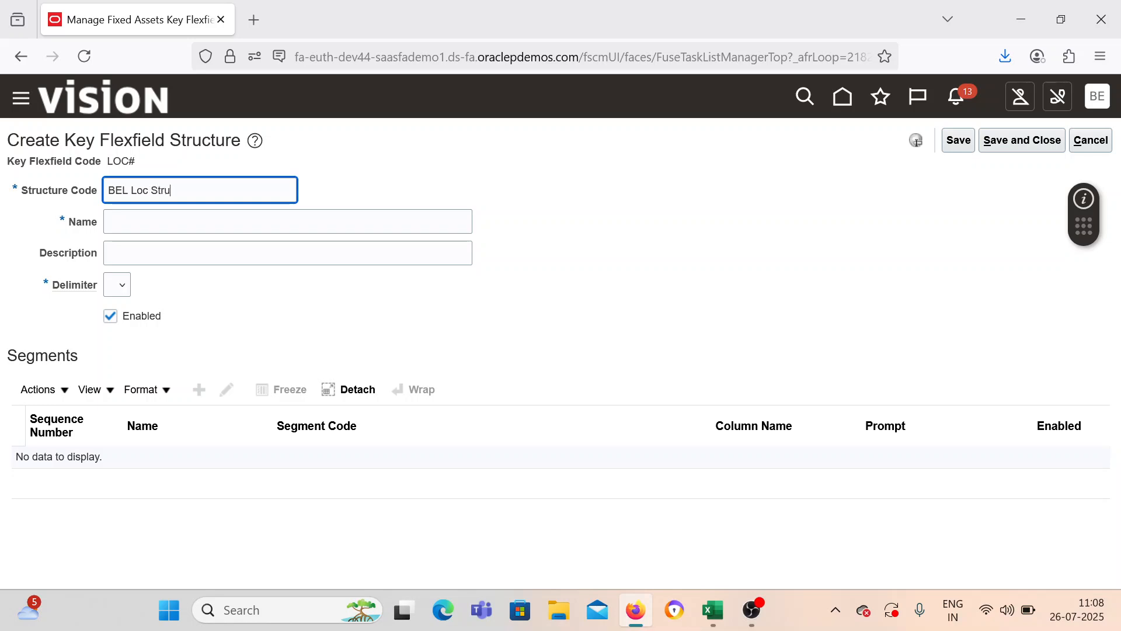
{"action": "triple_click", "coordinate": [162, 190]}
{"action": "key", "text": "ctrl+c"}
{"action": "left_click", "coordinate": [151, 228]}
{"action": "key", "text": "ctrl+v"}
{"action": "left_click", "coordinate": [140, 253]}
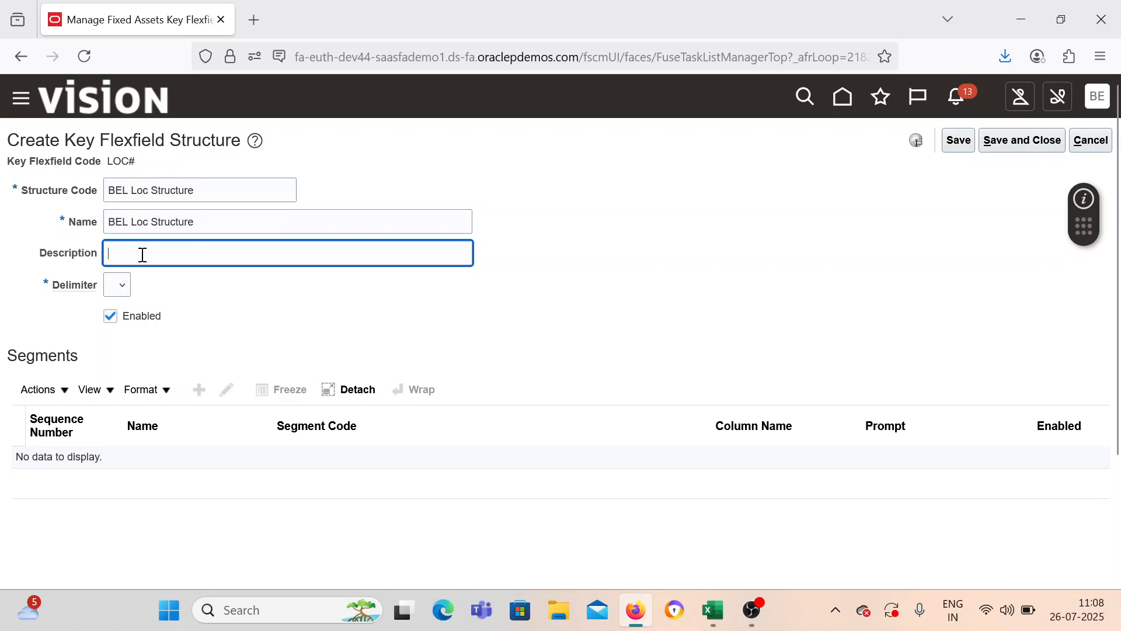
{"action": "key", "text": "ctrl+v"}
Step: Set the delimiter of BEL Loc Structure to a period and save the structure
{"action": "left_click", "coordinate": [119, 285]}
{"action": "left_click", "coordinate": [115, 408]}
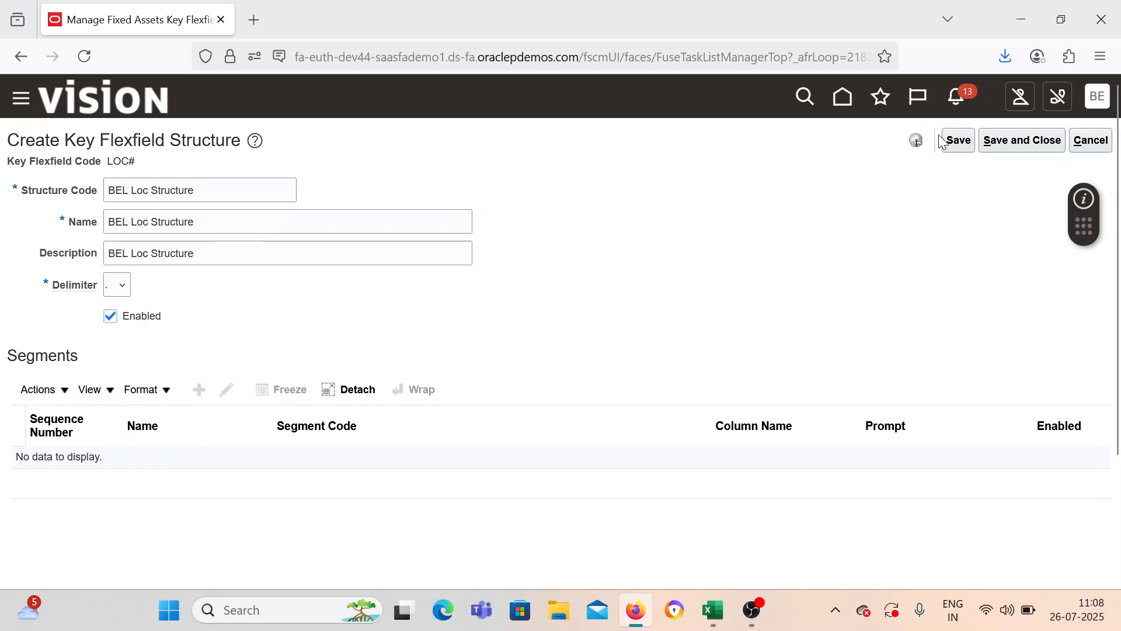
{"action": "left_click", "coordinate": [958, 140]}
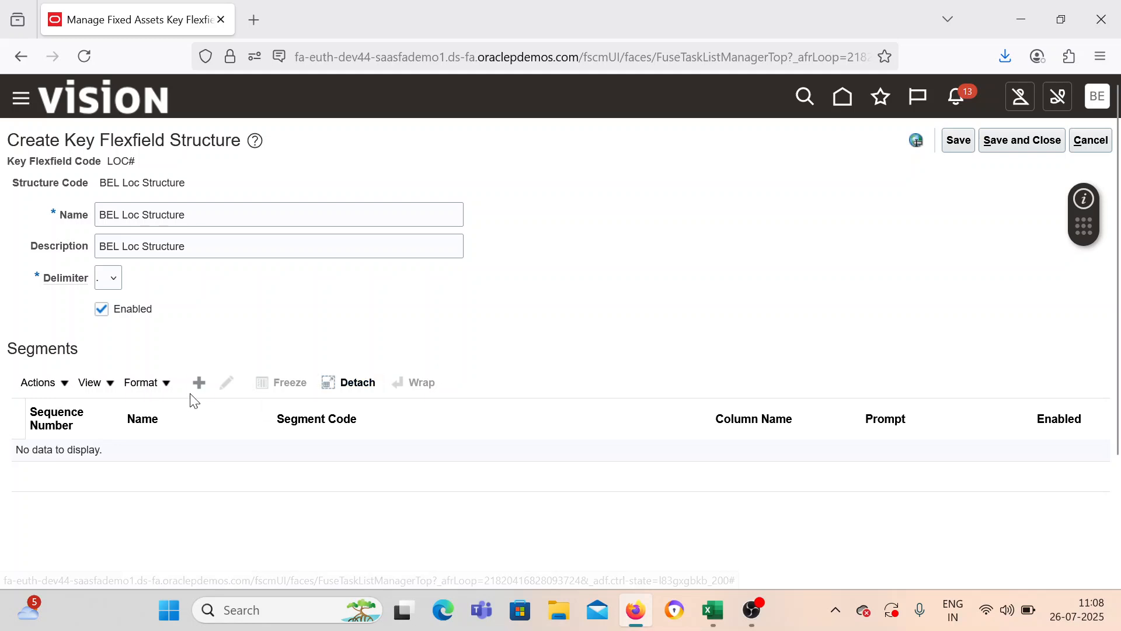
Step: Add a segment with the code BEL Country to the structure and reuse the code as its name and description
{"action": "left_click", "coordinate": [199, 383]}
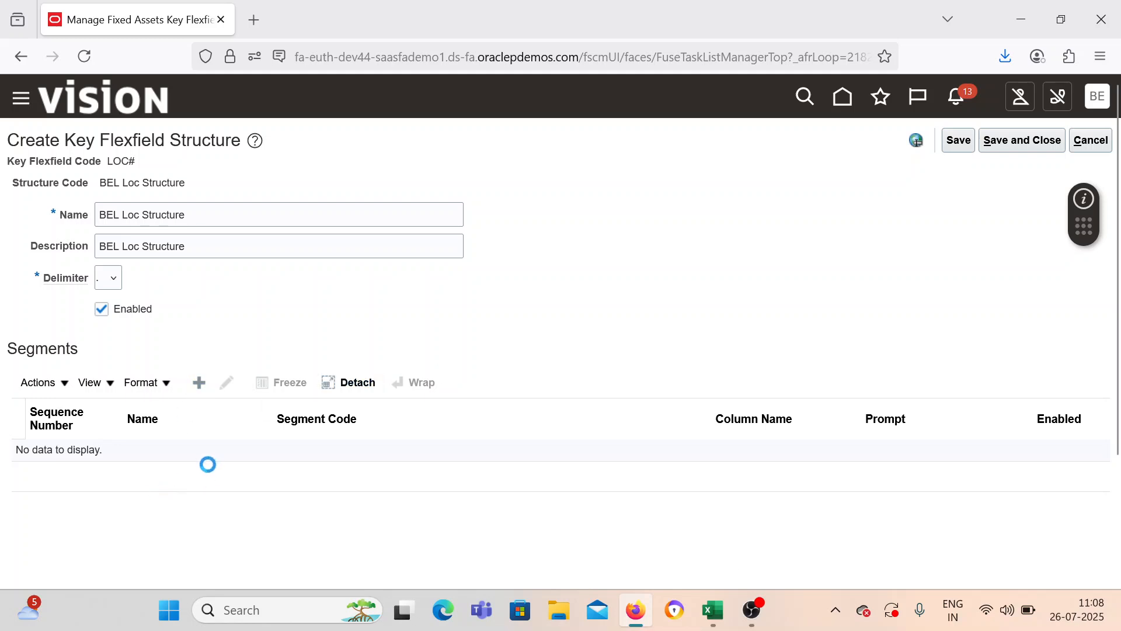
{"action": "left_click", "coordinate": [194, 227]}
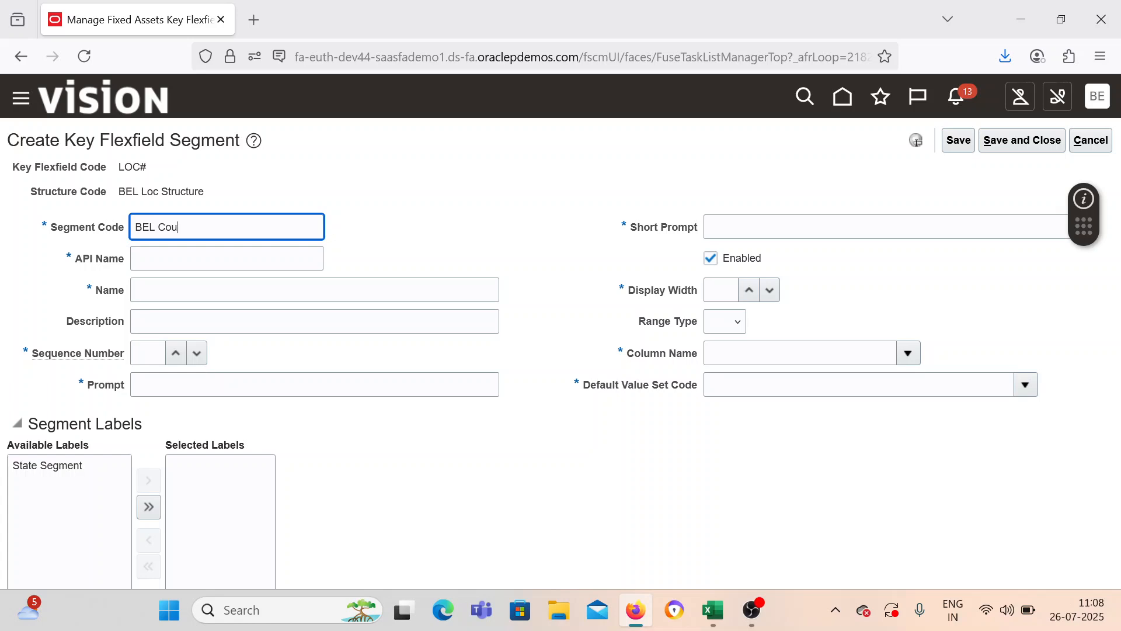
{"action": "type", "text": "BEL Country"}
{"action": "key", "text": "Tab"}
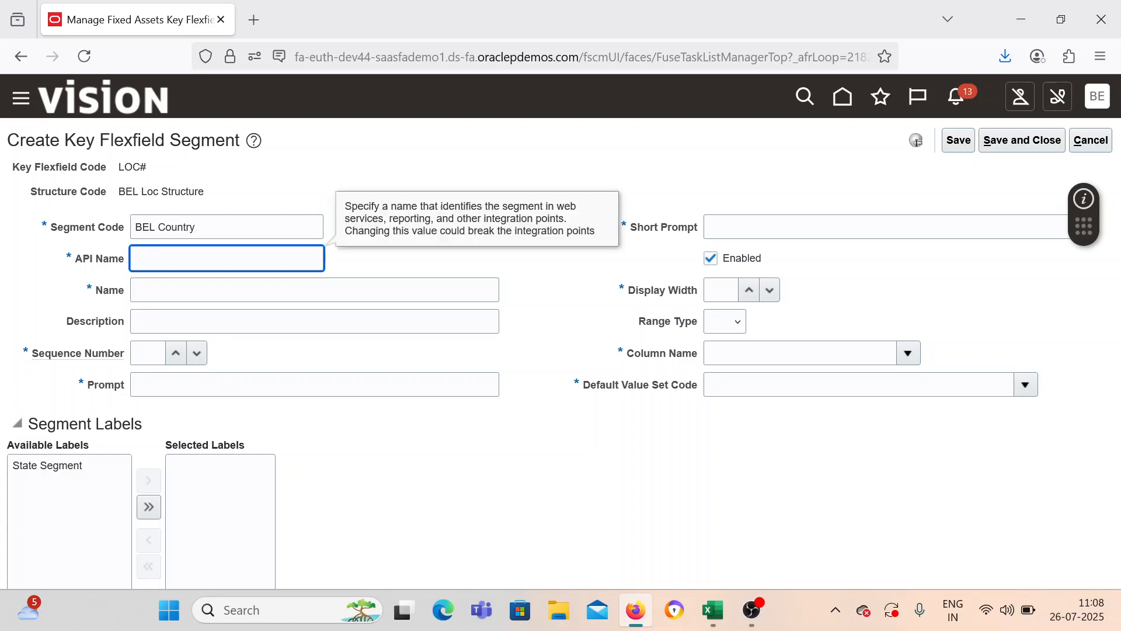
{"action": "left_click", "coordinate": [160, 292]}
{"action": "left_click_drag", "start_coordinate": [199, 232], "coordinate": [104, 226]}
{"action": "key", "text": "ctrl+c"}
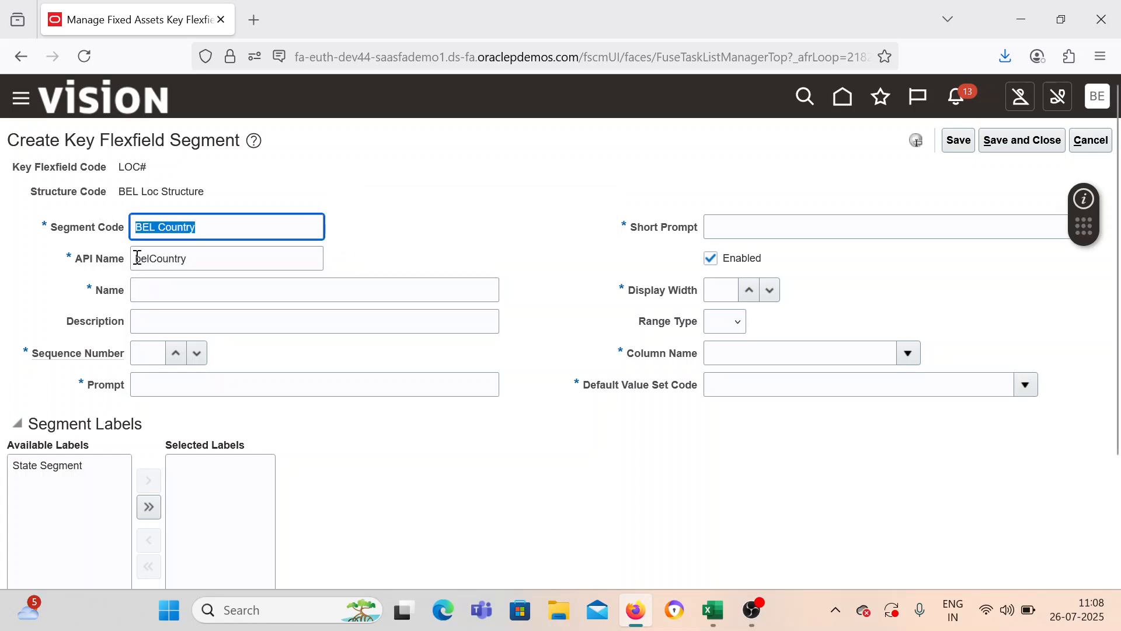
{"action": "left_click", "coordinate": [153, 288]}
{"action": "key", "text": "ctrl+v"}
{"action": "left_click", "coordinate": [167, 319]}
{"action": "key", "text": "ctrl+v"}
Step: Give the BEL Country segment sequence number 1, prompt and short prompt BEL Country, and display width 10
{"action": "left_click", "coordinate": [157, 353]}
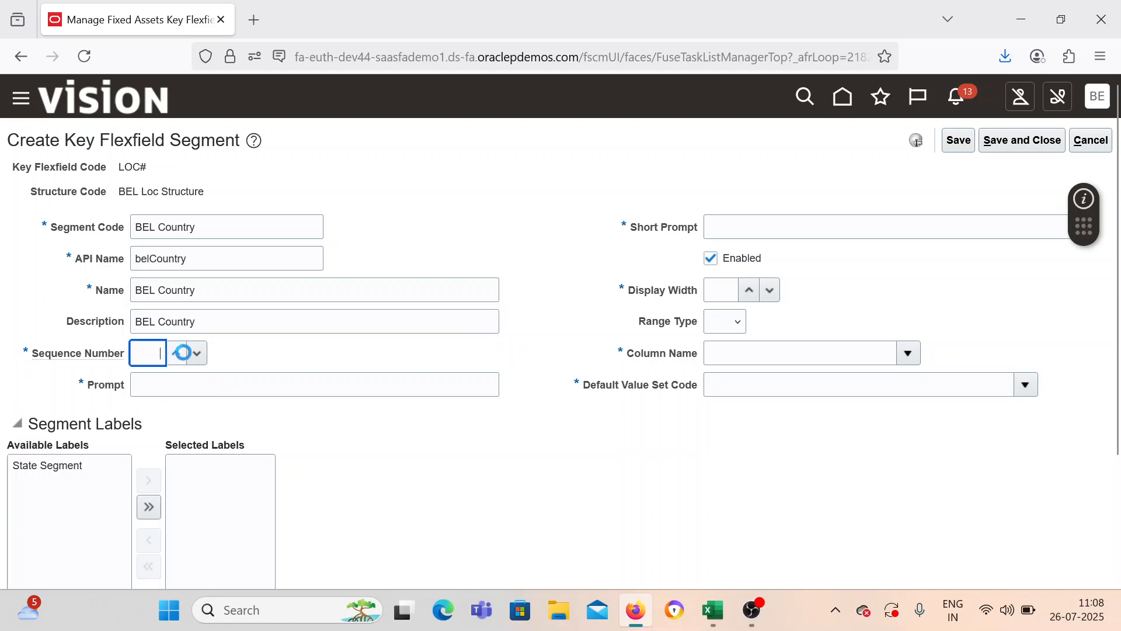
{"action": "left_click", "coordinate": [179, 356]}
{"action": "left_click", "coordinate": [188, 388]}
{"action": "key", "text": "ctrl+v"}
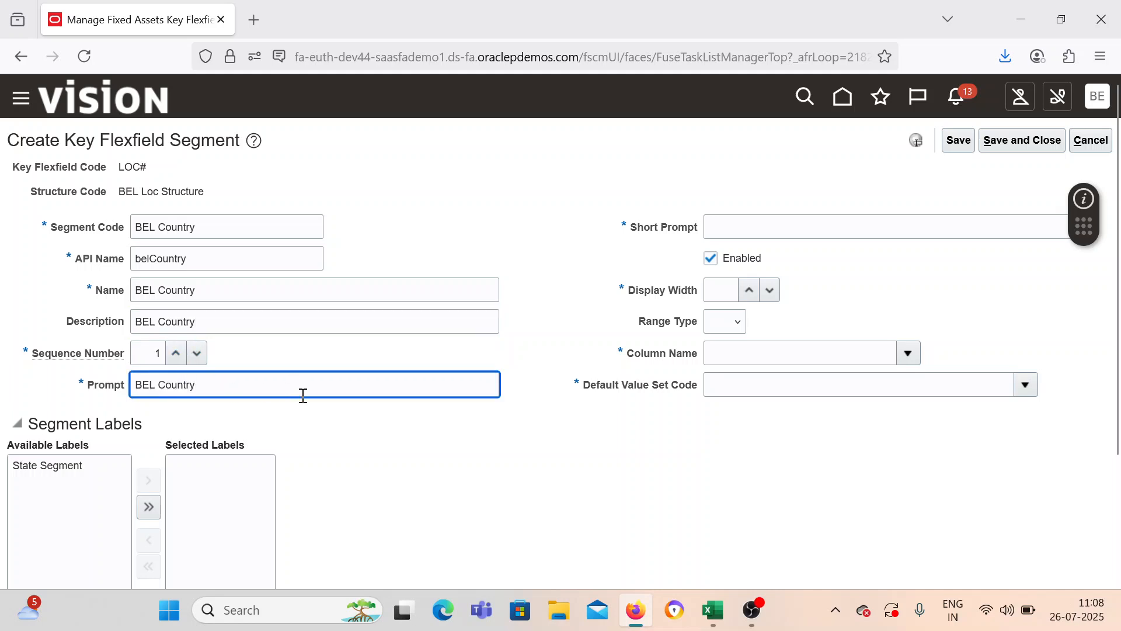
{"action": "left_click", "coordinate": [729, 235]}
{"action": "key", "text": "ctrl+v"}
{"action": "left_click", "coordinate": [724, 290]}
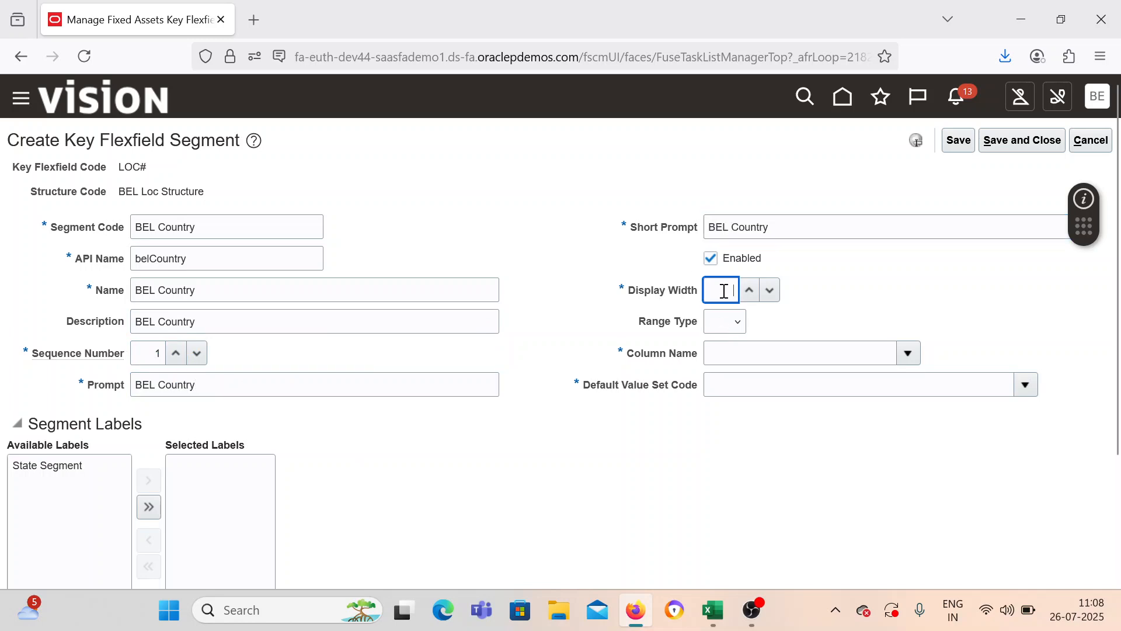
{"action": "type", "text": "10"}
Step: Search the column names for Seg and assign SEGMENT1 to the BEL Country segment
{"action": "left_click", "coordinate": [910, 356]}
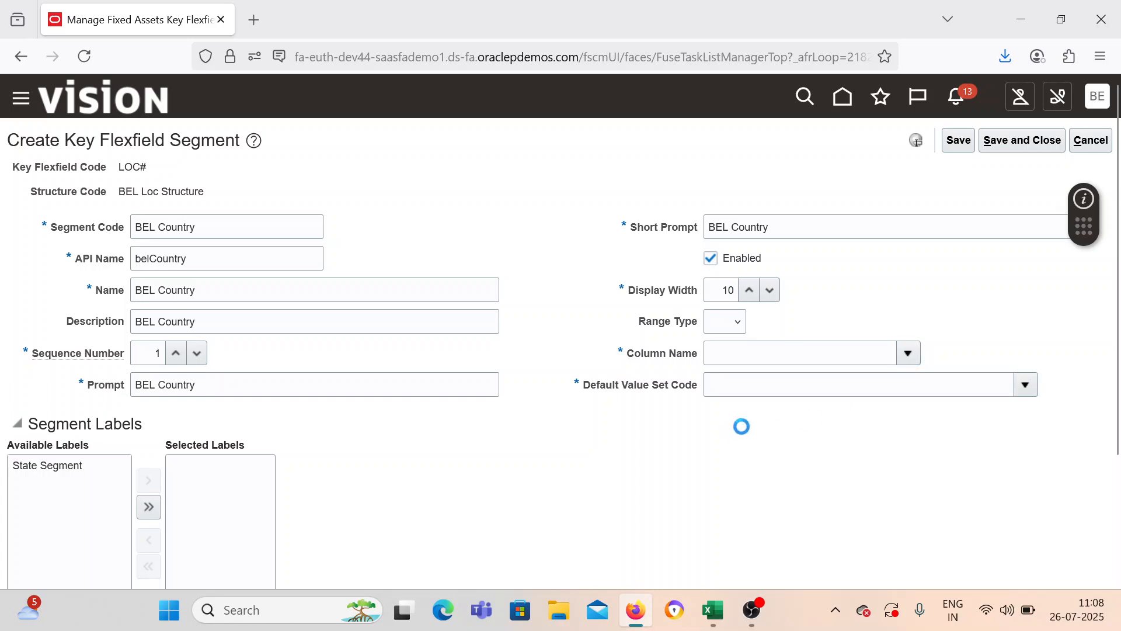
{"action": "left_click", "coordinate": [733, 326]}
{"action": "type", "text": "S"}
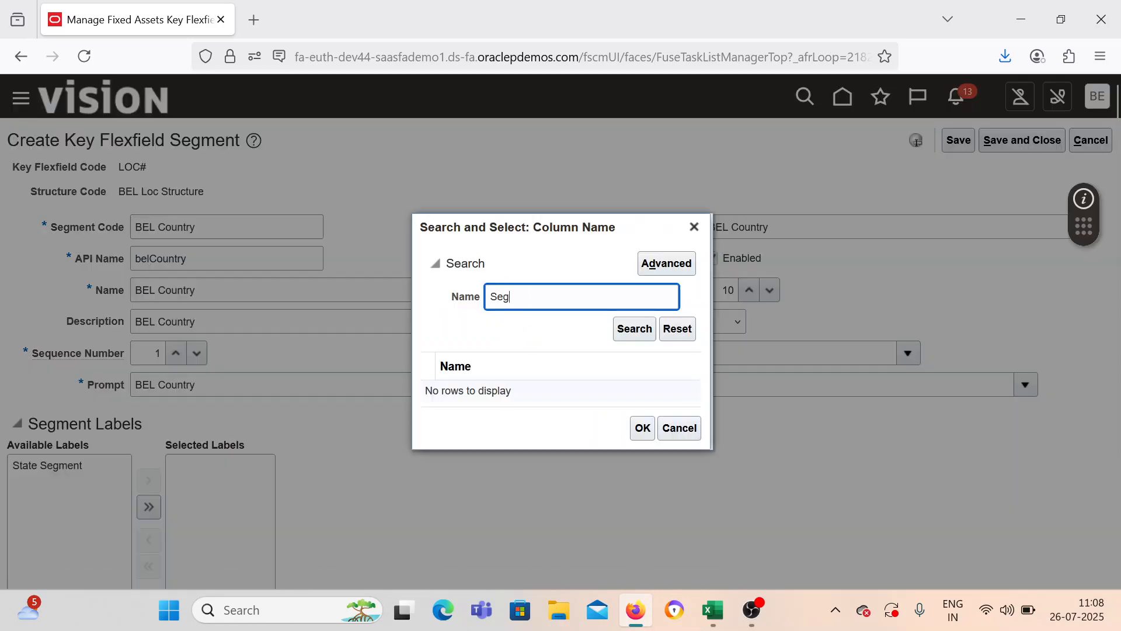
{"action": "type", "text": "eg"}
{"action": "key", "text": "Return"}
{"action": "scroll", "coordinate": [513, 417], "scroll_direction": "down", "scroll_amount": 3}
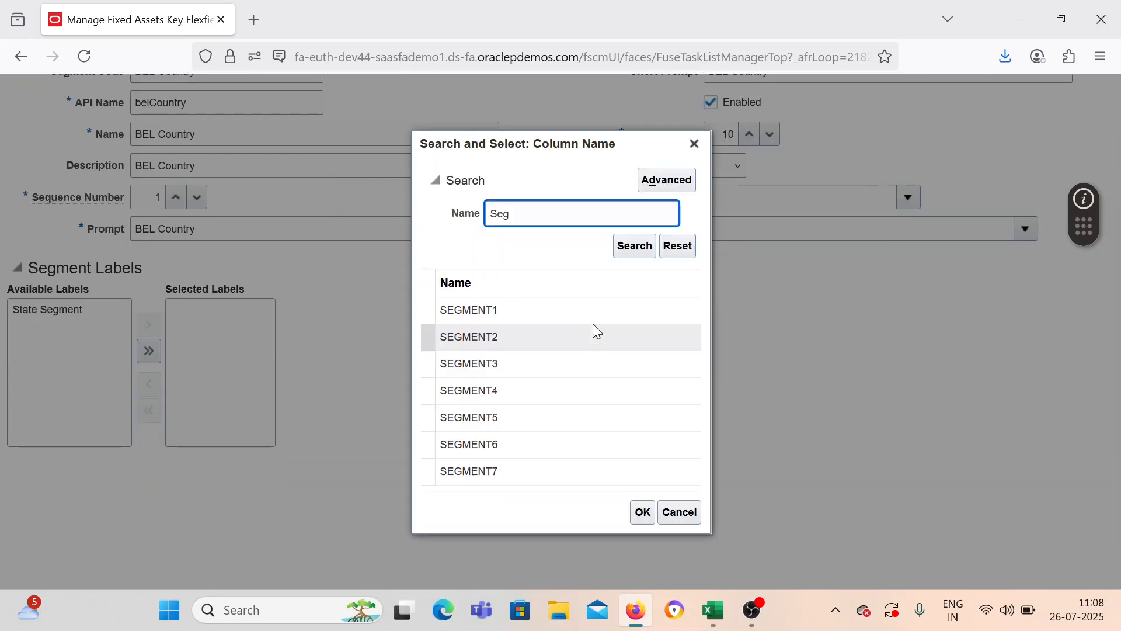
{"action": "left_click", "coordinate": [563, 307]}
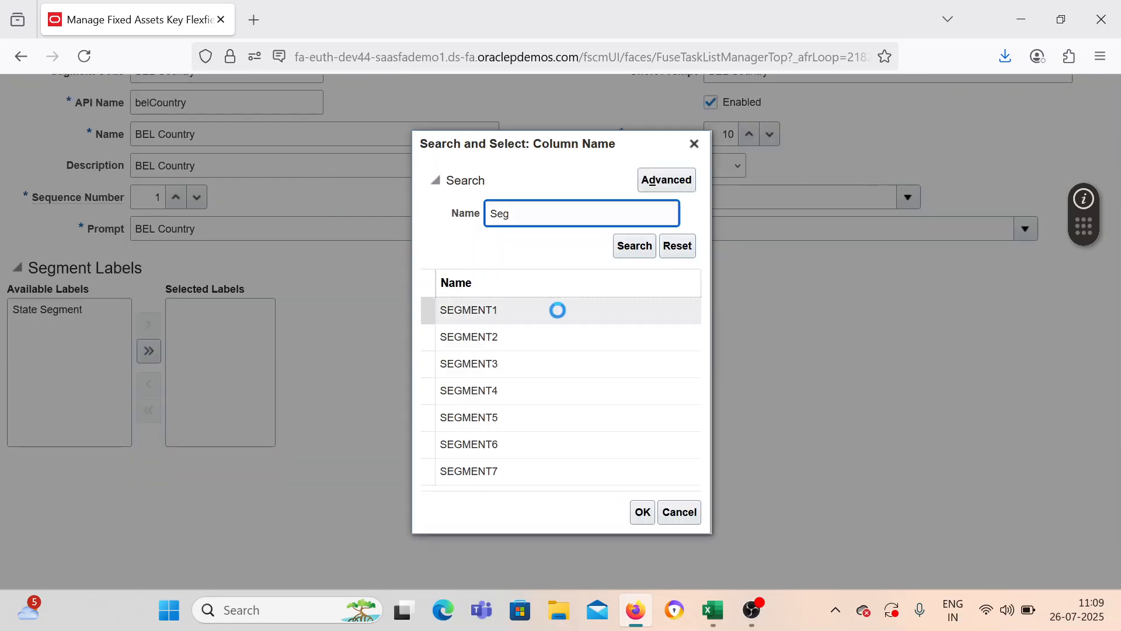
{"action": "left_click", "coordinate": [642, 512]}
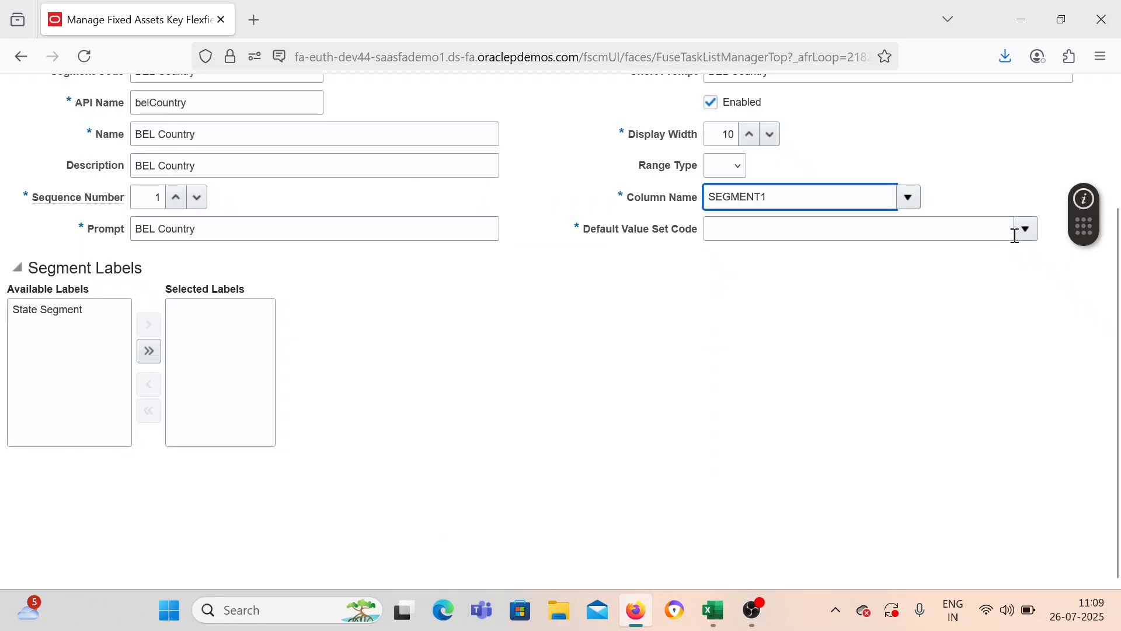
Step: Look up the BEL country value set, assign it as the segment's default value set, and save and close the segment
{"action": "left_click", "coordinate": [1026, 232]}
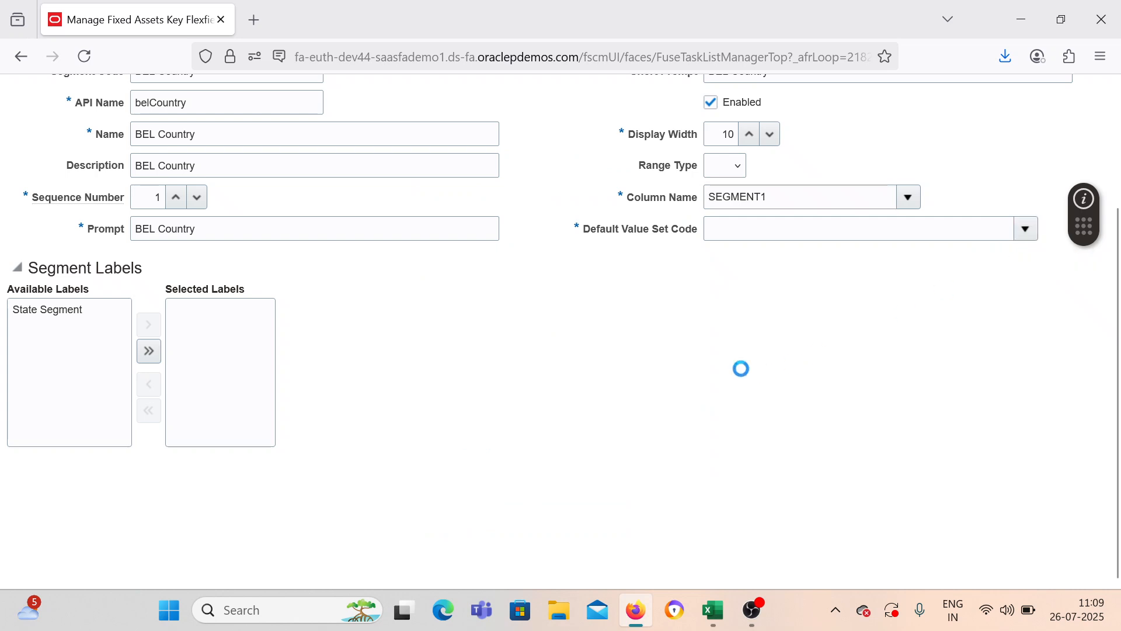
{"action": "left_click", "coordinate": [729, 519]}
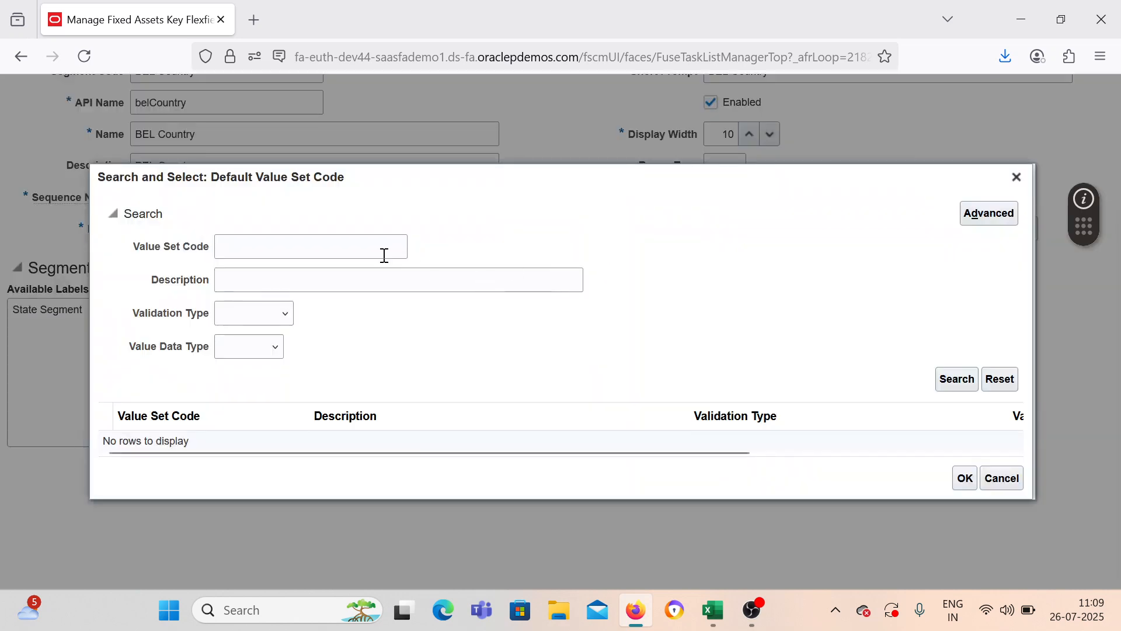
{"action": "left_click", "coordinate": [345, 244]}
{"action": "type", "text": "B"}
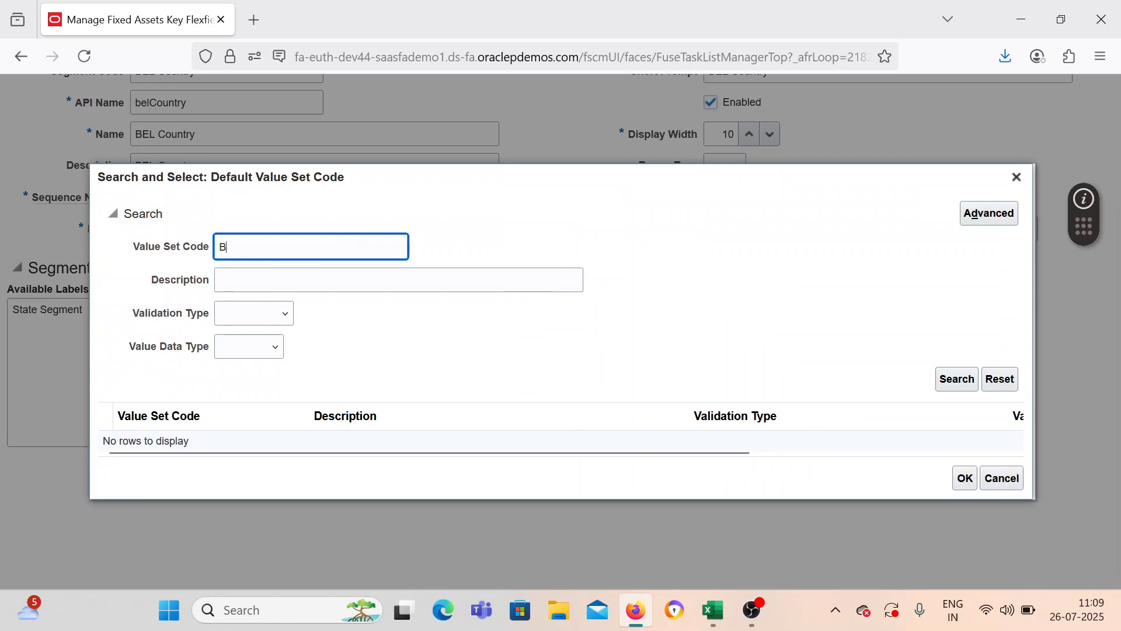
{"action": "type", "text": "EL "}
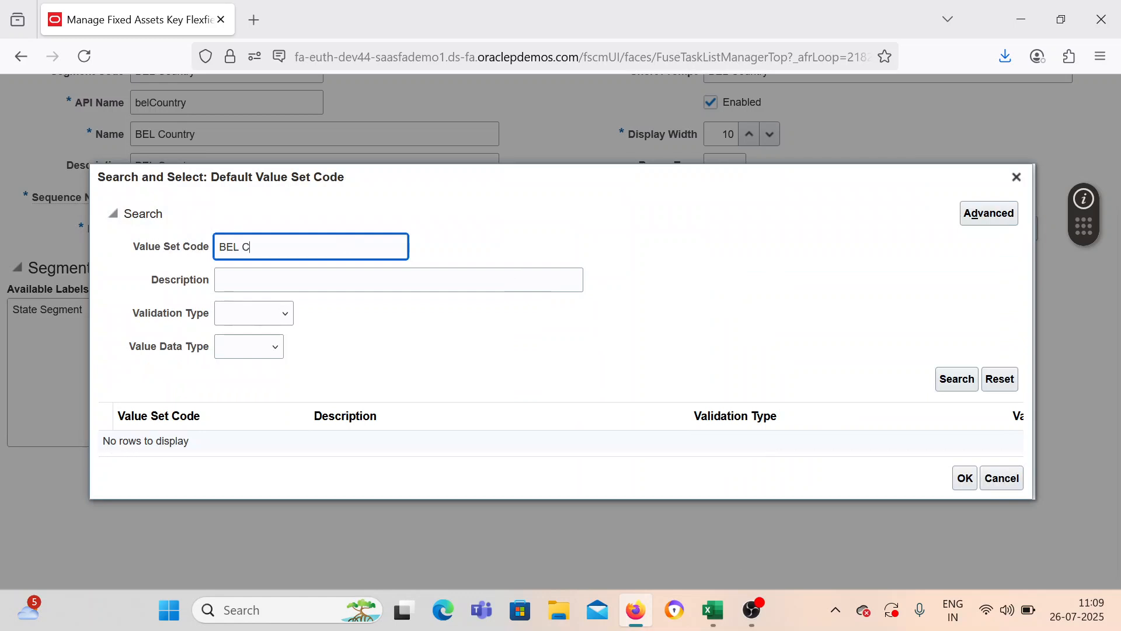
{"action": "type", "text": "C"}
{"action": "key", "text": "Return"}
{"action": "left_click", "coordinate": [283, 441]}
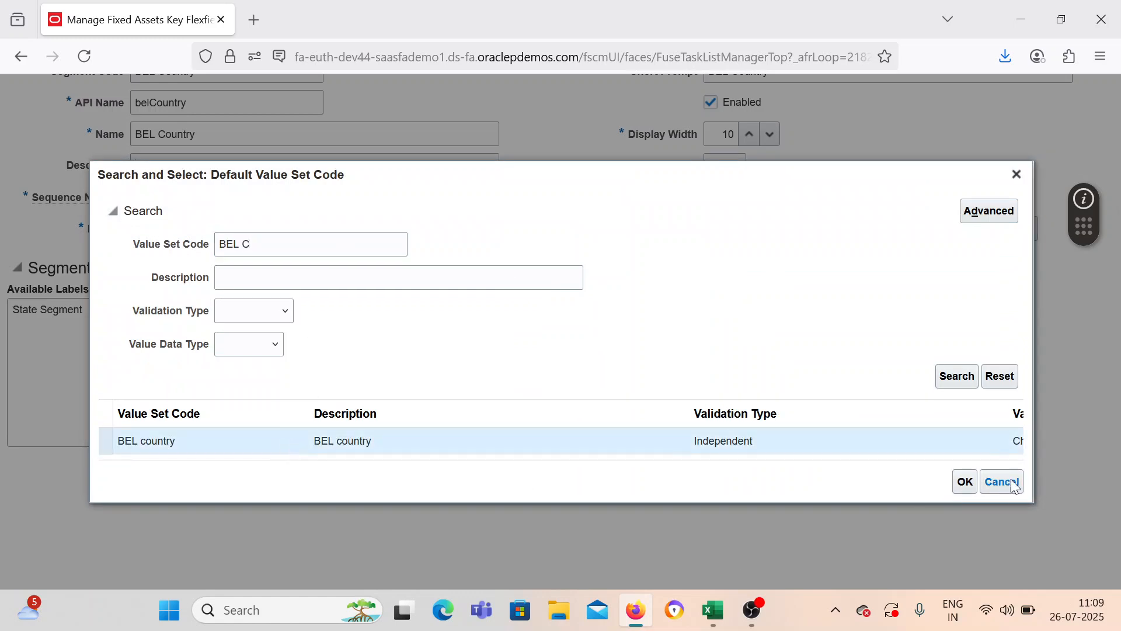
{"action": "left_click", "coordinate": [966, 482]}
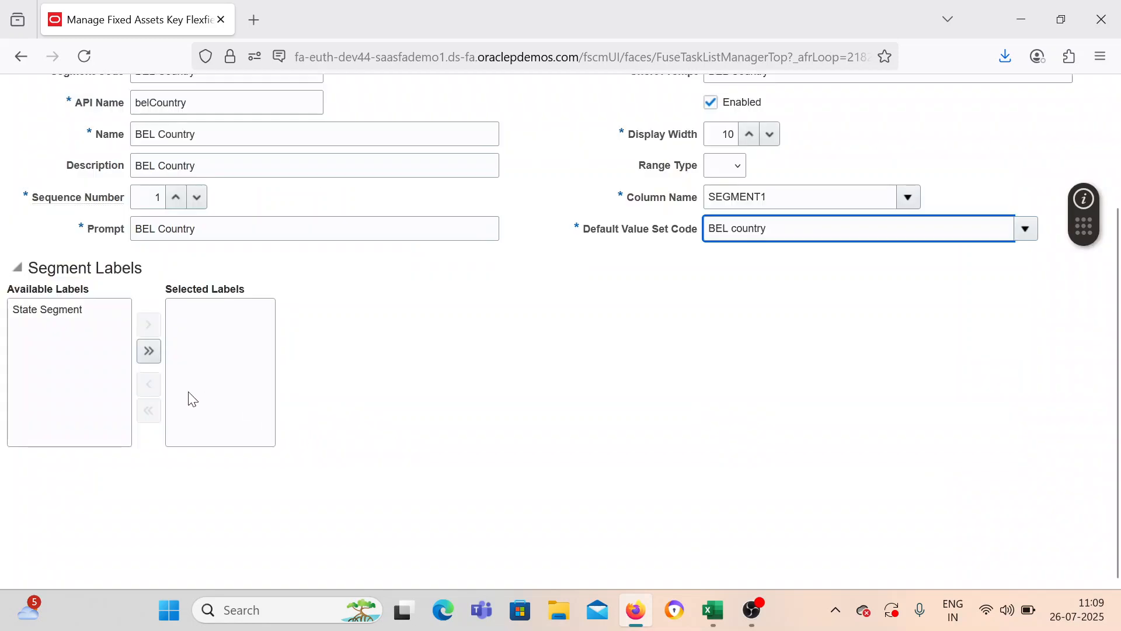
{"action": "scroll", "coordinate": [188, 334], "scroll_direction": "up", "scroll_amount": 2}
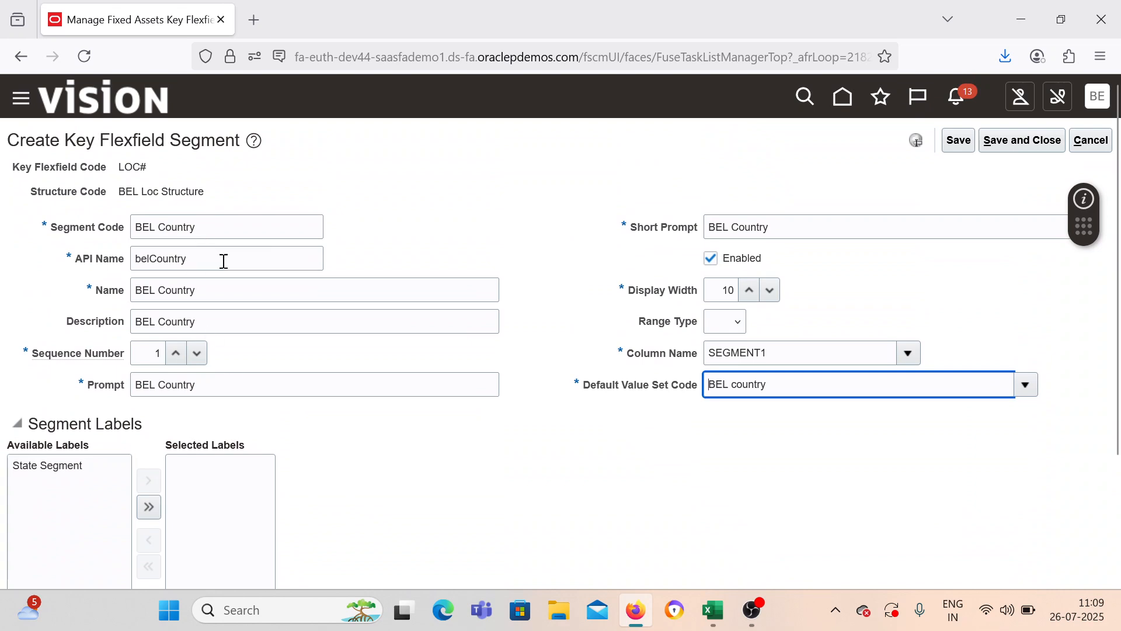
{"action": "left_click", "coordinate": [1027, 148]}
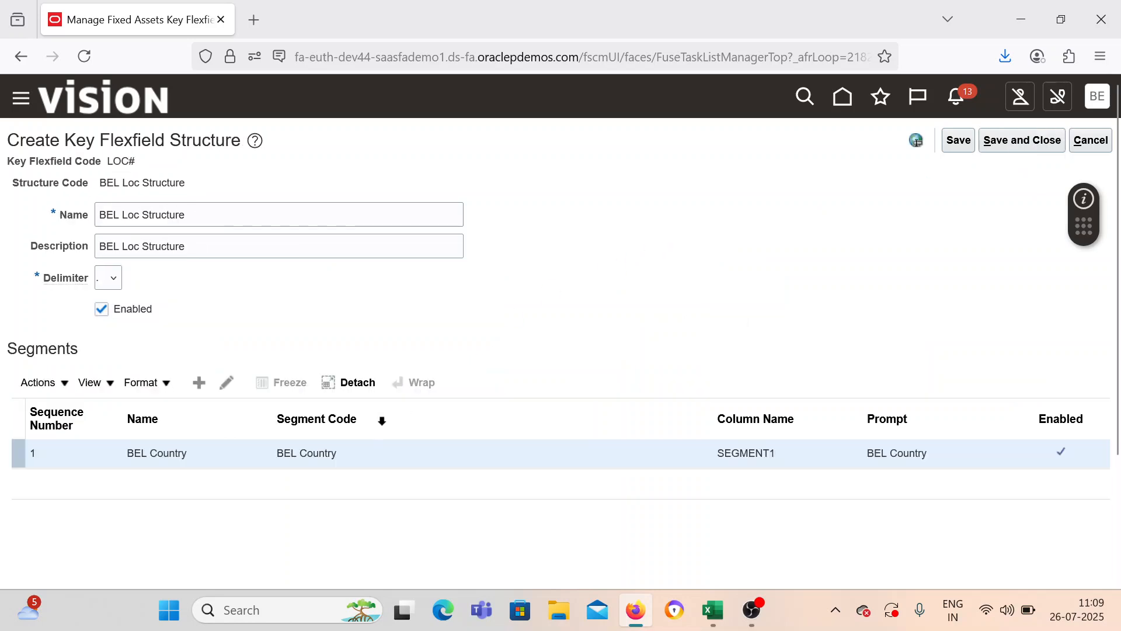
Step: Add a segment with the code BEL State to the structure and reuse the code as its name and description
{"action": "left_click", "coordinate": [199, 382]}
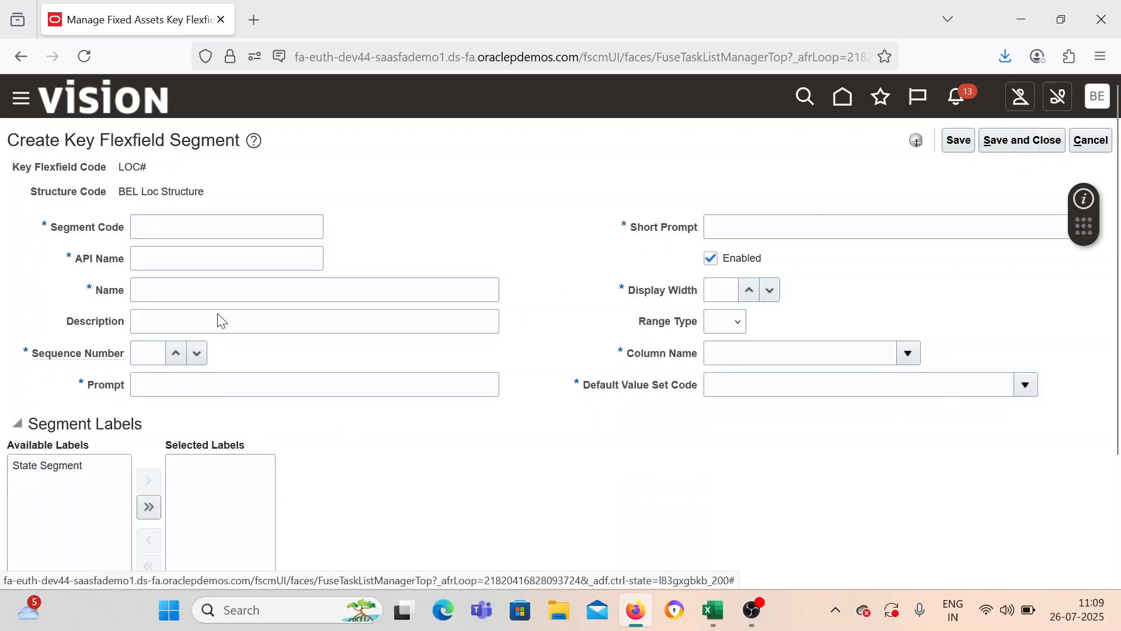
{"action": "type", "text": "BEL State"}
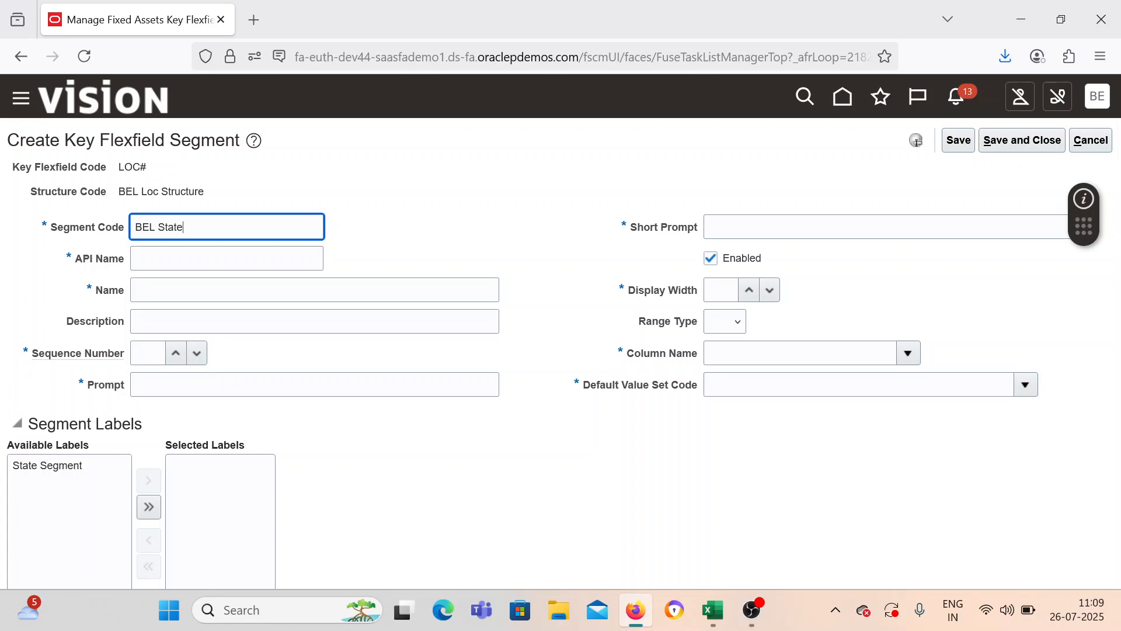
{"action": "left_click_drag", "start_coordinate": [194, 221], "coordinate": [63, 231]}
{"action": "key", "text": "ctrl+c"}
{"action": "left_click", "coordinate": [142, 261]}
{"action": "left_click", "coordinate": [155, 290]}
{"action": "type", "text": "BEL State"}
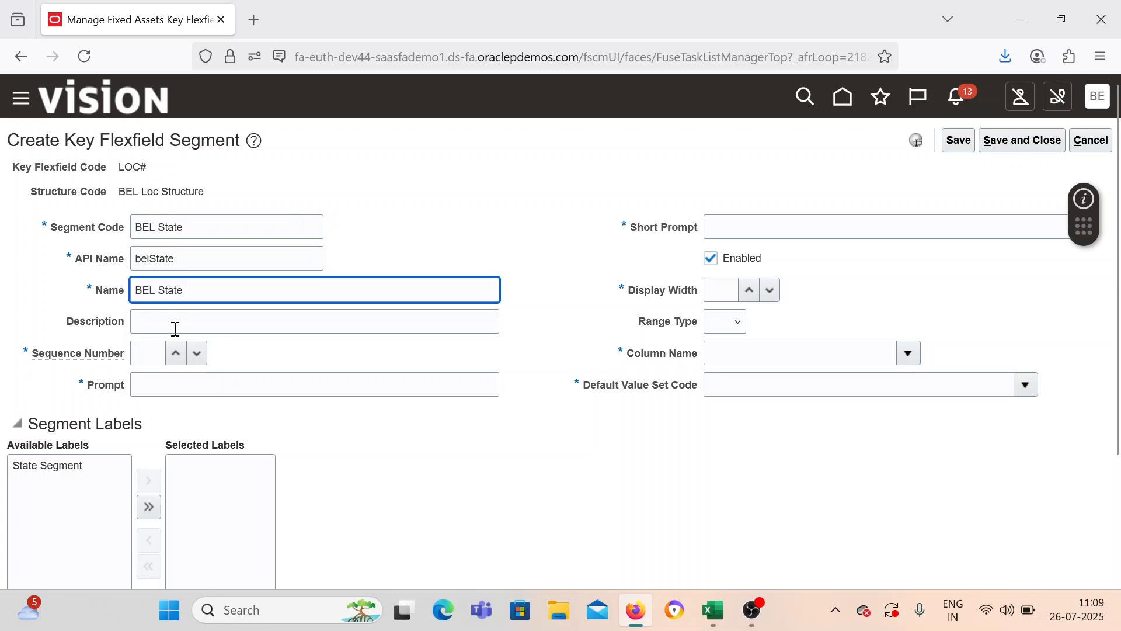
{"action": "left_click", "coordinate": [164, 320]}
{"action": "key", "text": "ctrl+v"}
Step: Give the BEL State segment sequence number 2, prompt and short prompt BEL State, and display width 10
{"action": "left_click", "coordinate": [176, 353]}
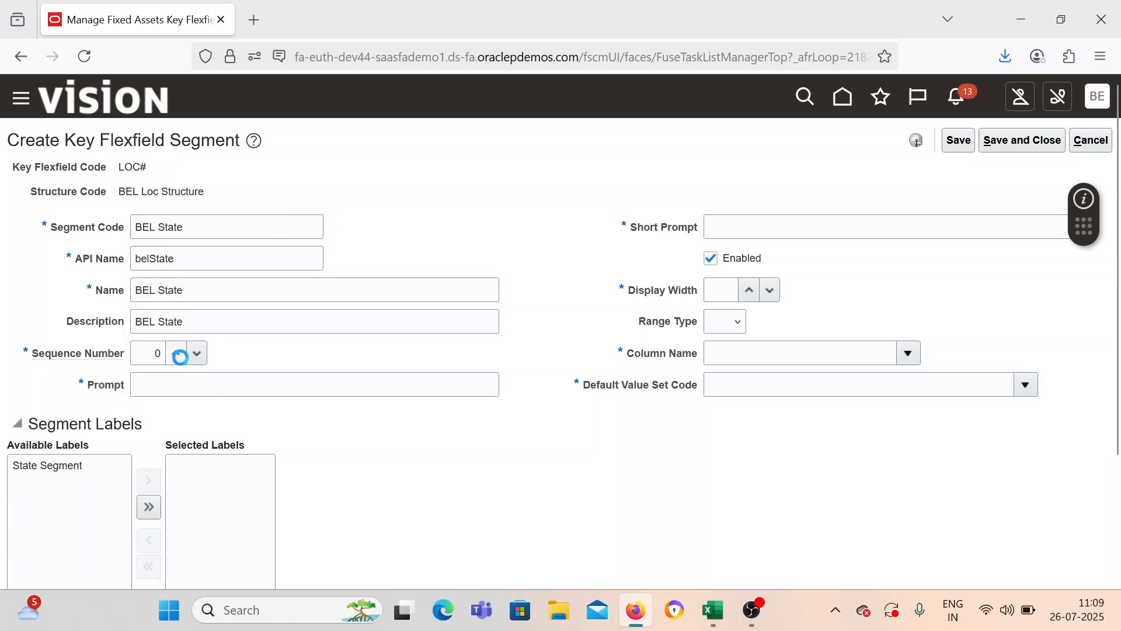
{"action": "left_click", "coordinate": [177, 355]}
{"action": "left_click", "coordinate": [214, 388]}
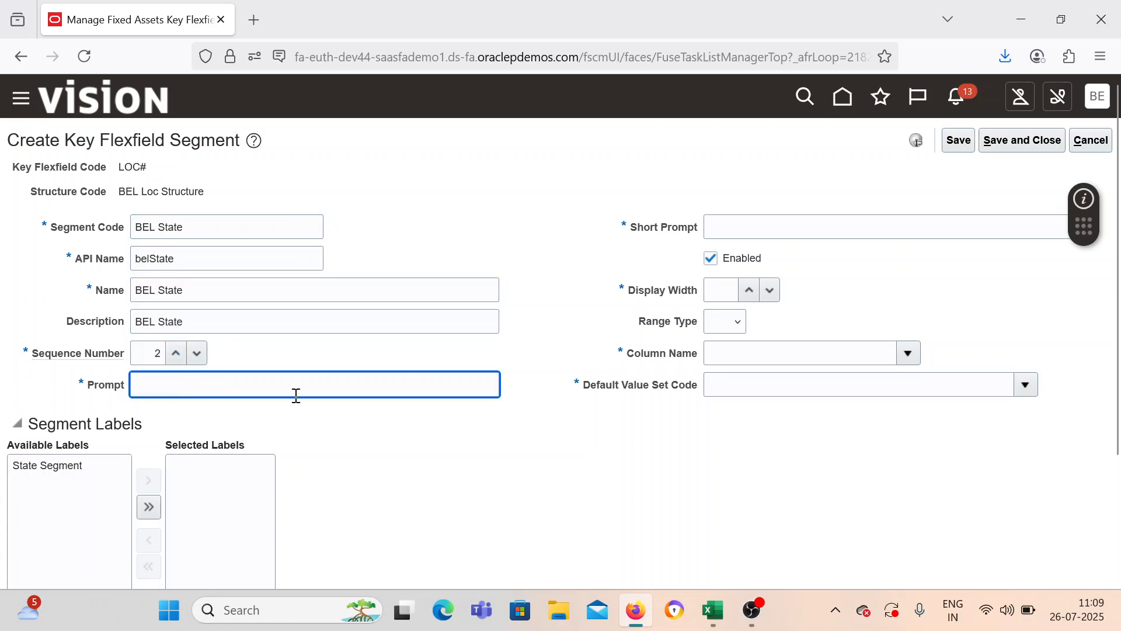
{"action": "key", "text": "ctrl+v"}
{"action": "left_click", "coordinate": [746, 232]}
{"action": "key", "text": "ctrl+v"}
{"action": "left_click", "coordinate": [734, 291]}
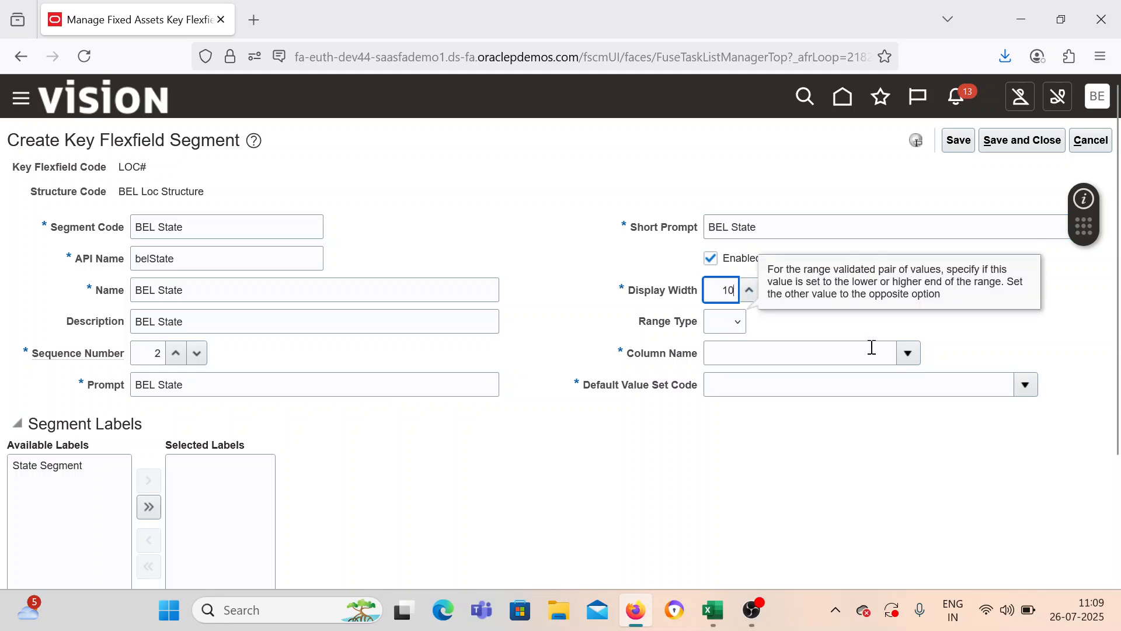
Step: Assign column SEGMENT2 to the segment and look up BEL State as its default value set
{"action": "left_click", "coordinate": [908, 353]}
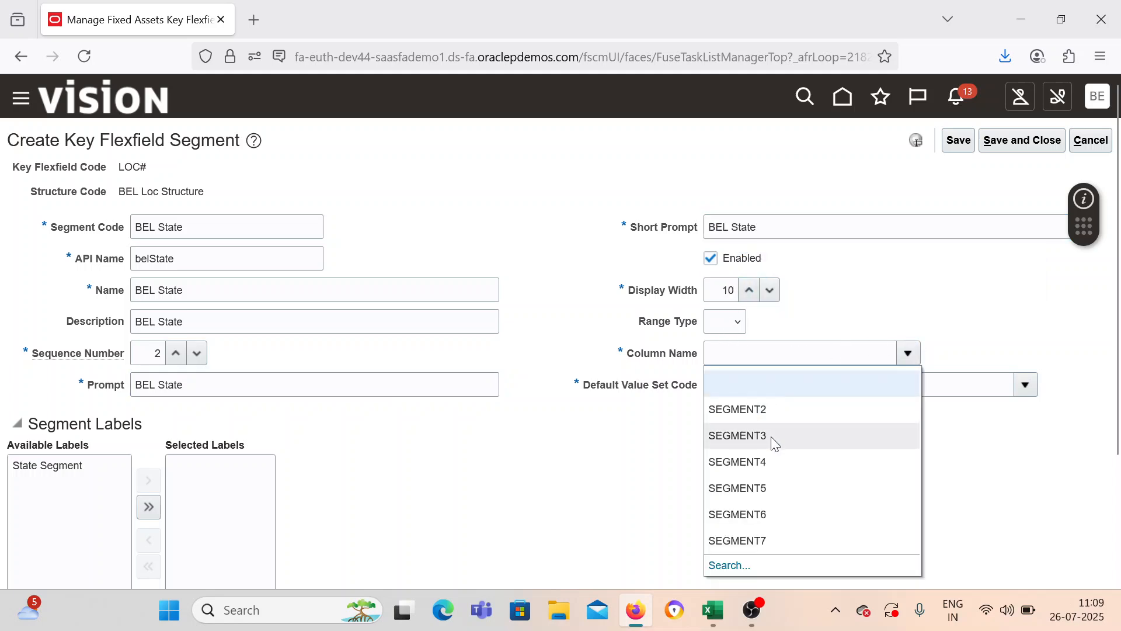
{"action": "left_click", "coordinate": [773, 416]}
{"action": "left_click", "coordinate": [1025, 384]}
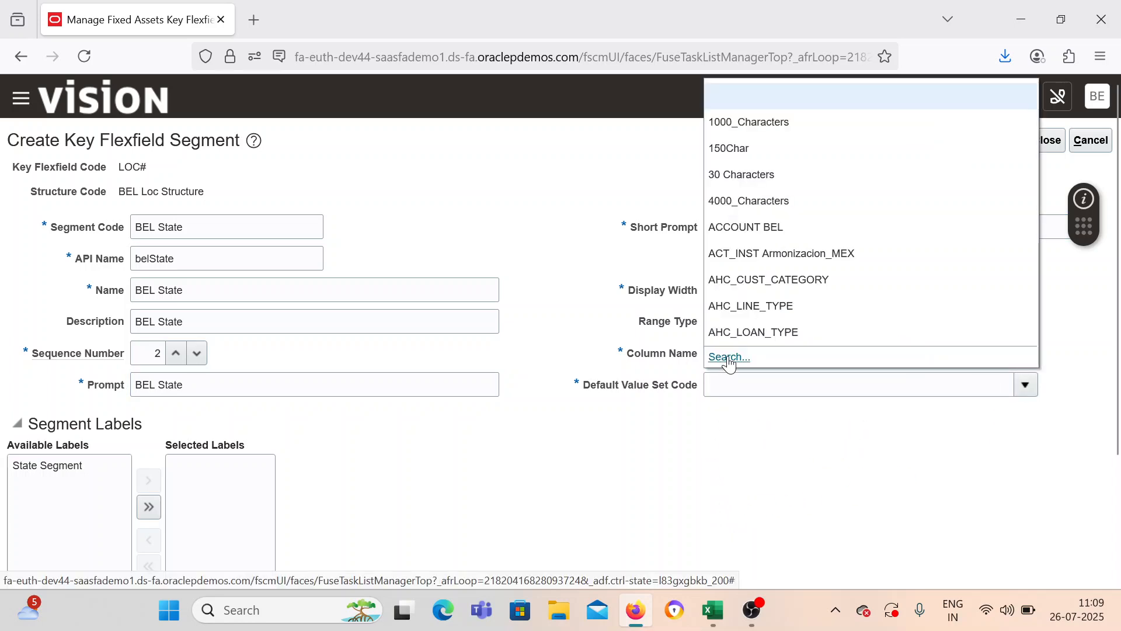
{"action": "left_click", "coordinate": [729, 357]}
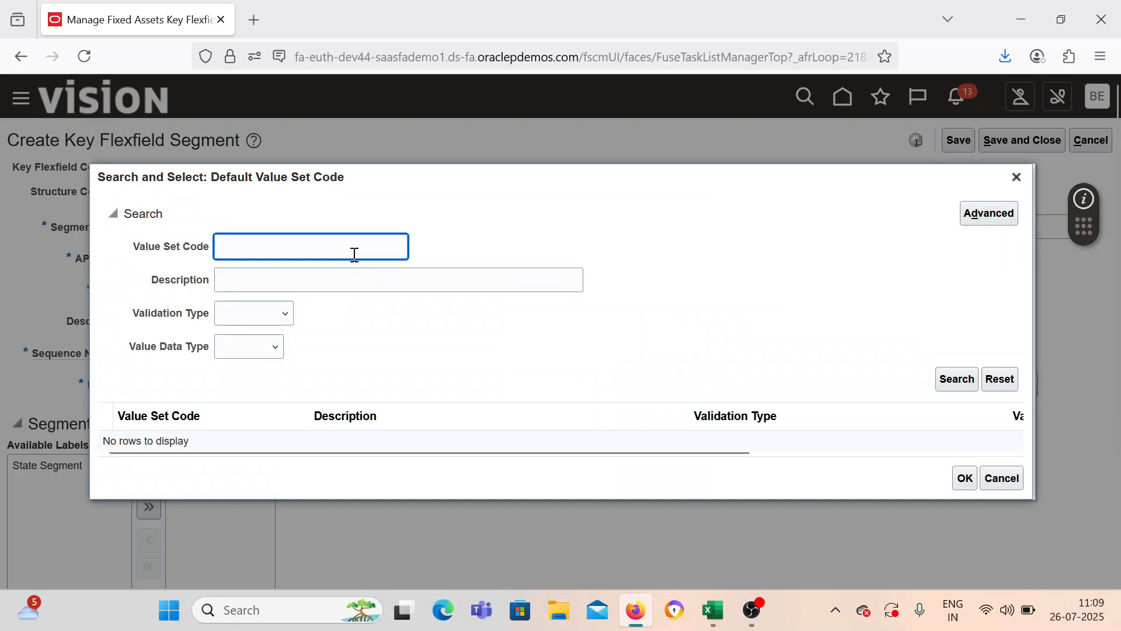
{"action": "type", "text": "BEL S"}
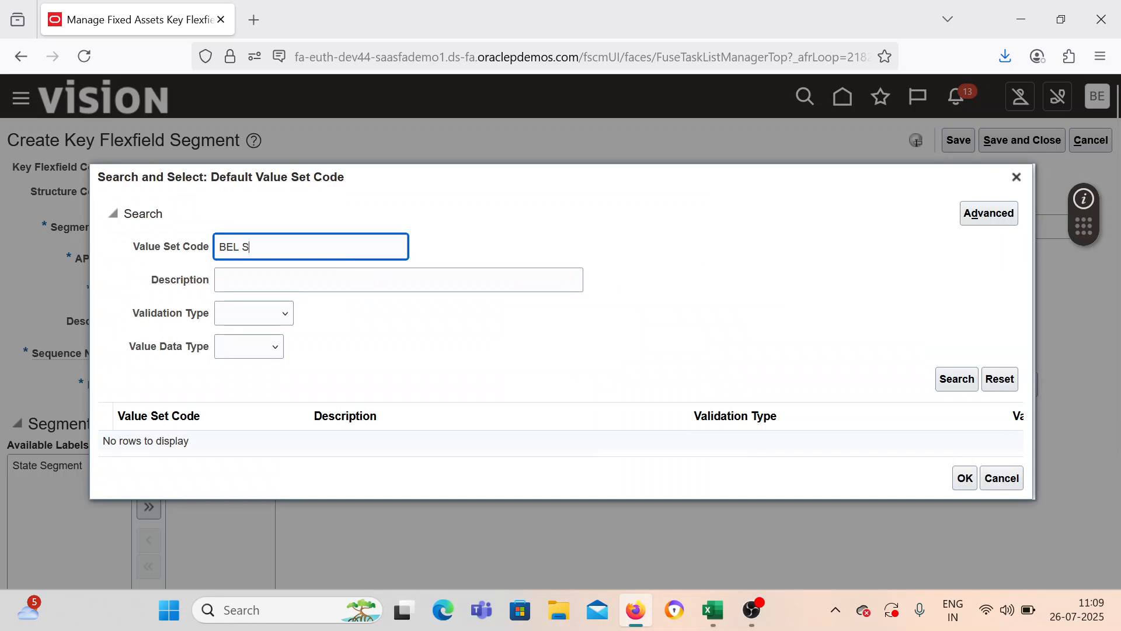
{"action": "key", "text": "Return"}
{"action": "left_click", "coordinate": [357, 444]}
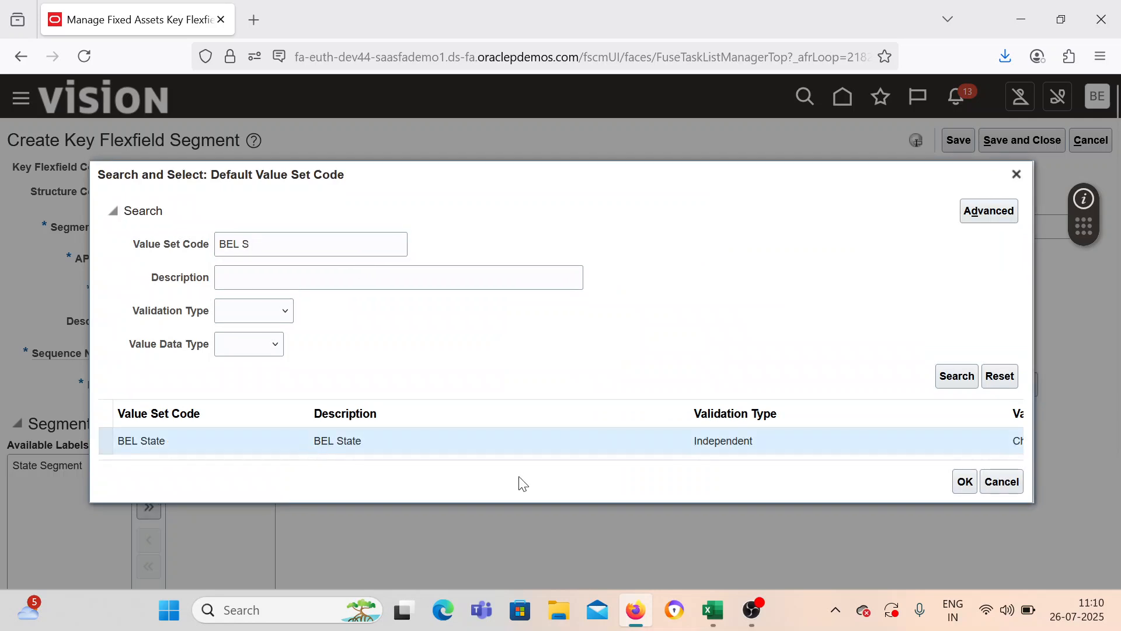
{"action": "left_click", "coordinate": [961, 484]}
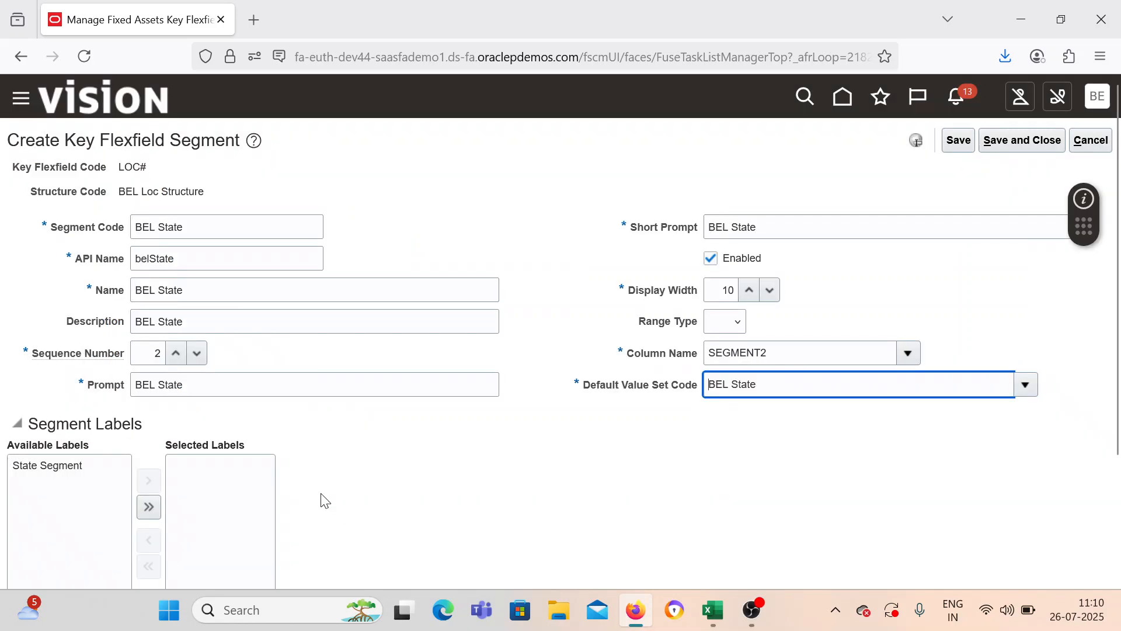
Step: Assign the State Segment label to the BEL State segment, and save and close both the segment and the structure
{"action": "left_click", "coordinate": [64, 466]}
{"action": "left_click", "coordinate": [149, 479]}
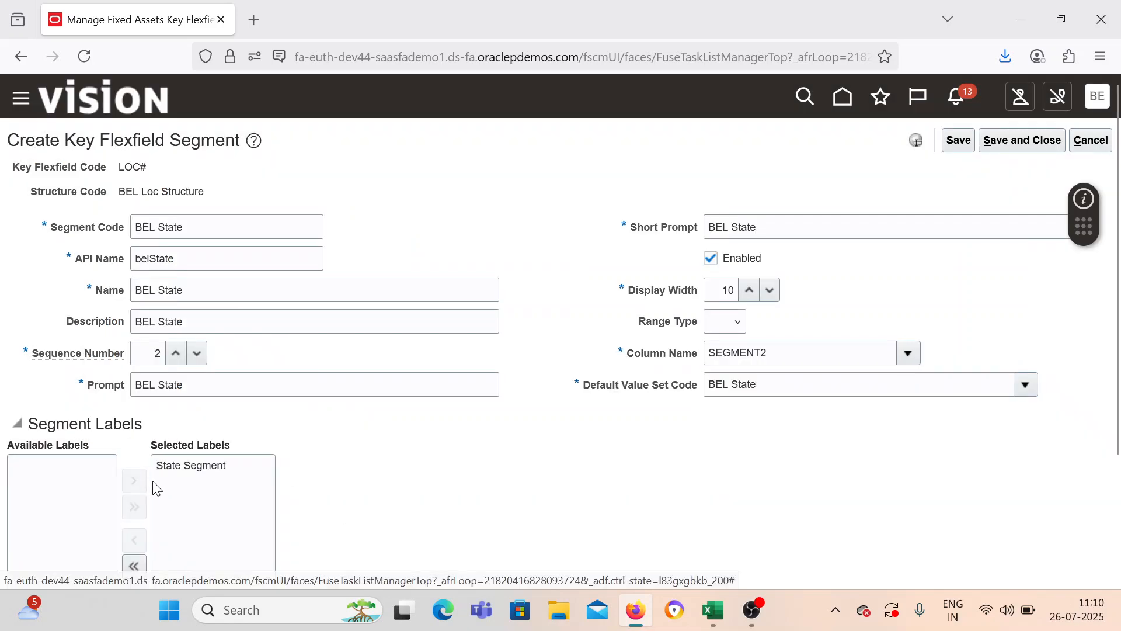
{"action": "left_click", "coordinate": [1022, 140]}
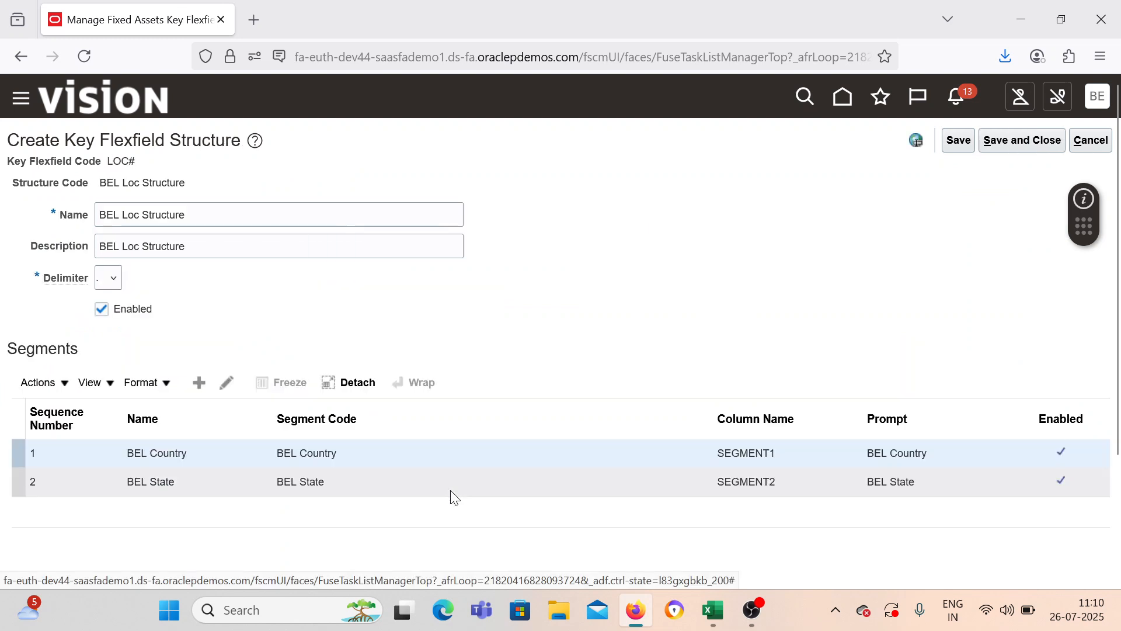
{"action": "left_click", "coordinate": [1022, 140]}
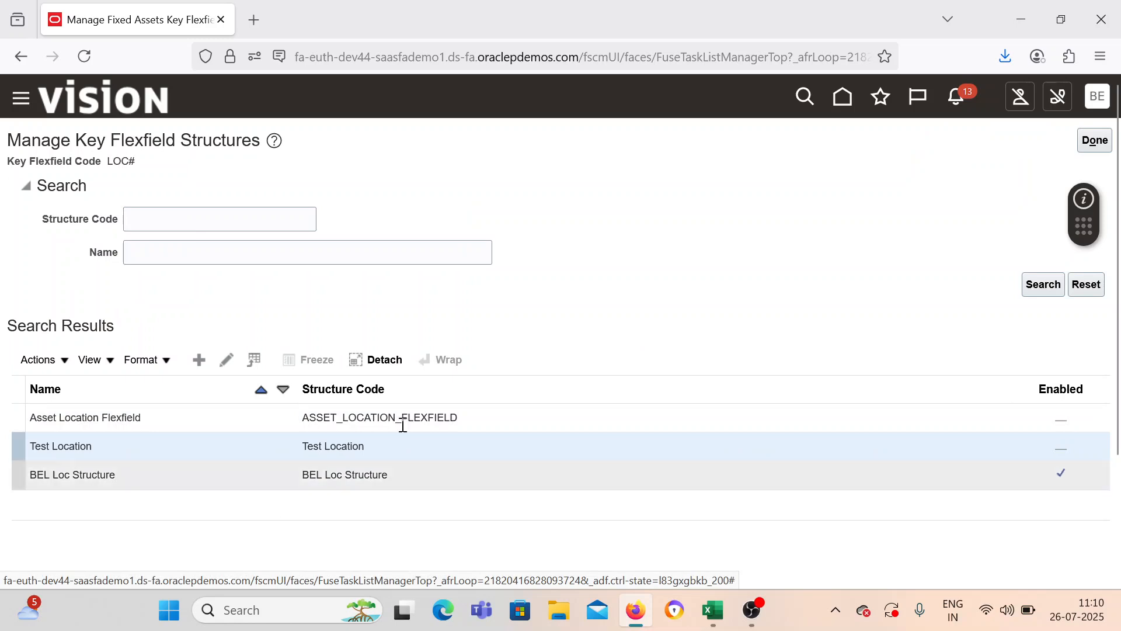
{"action": "left_click", "coordinate": [1093, 140]}
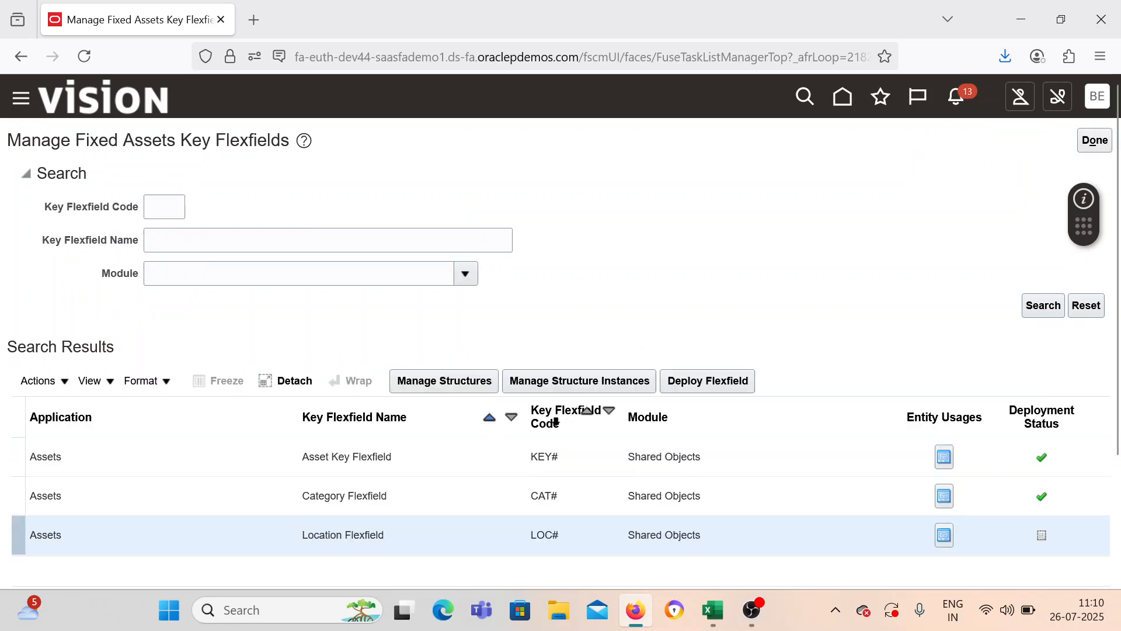
Step: Create a structure instance for the Location Flexfield with the code BEL Loc Str Instance
{"action": "left_click", "coordinate": [583, 380]}
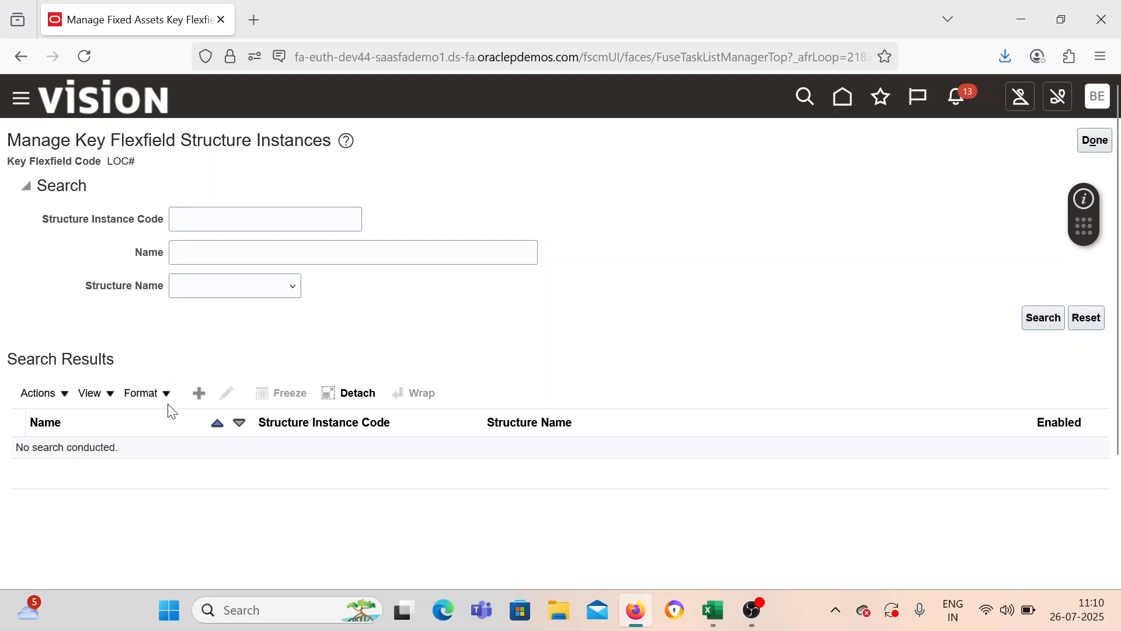
{"action": "left_click", "coordinate": [199, 393]}
{"action": "left_click", "coordinate": [241, 193]}
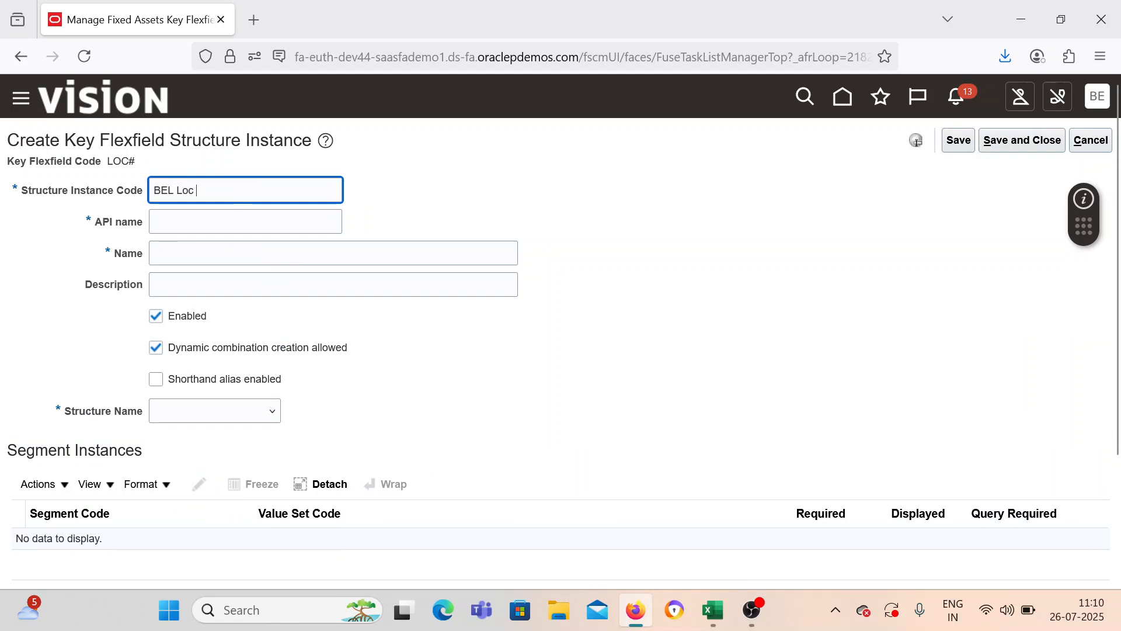
{"action": "type", "text": "BEL Loc Str Instance"}
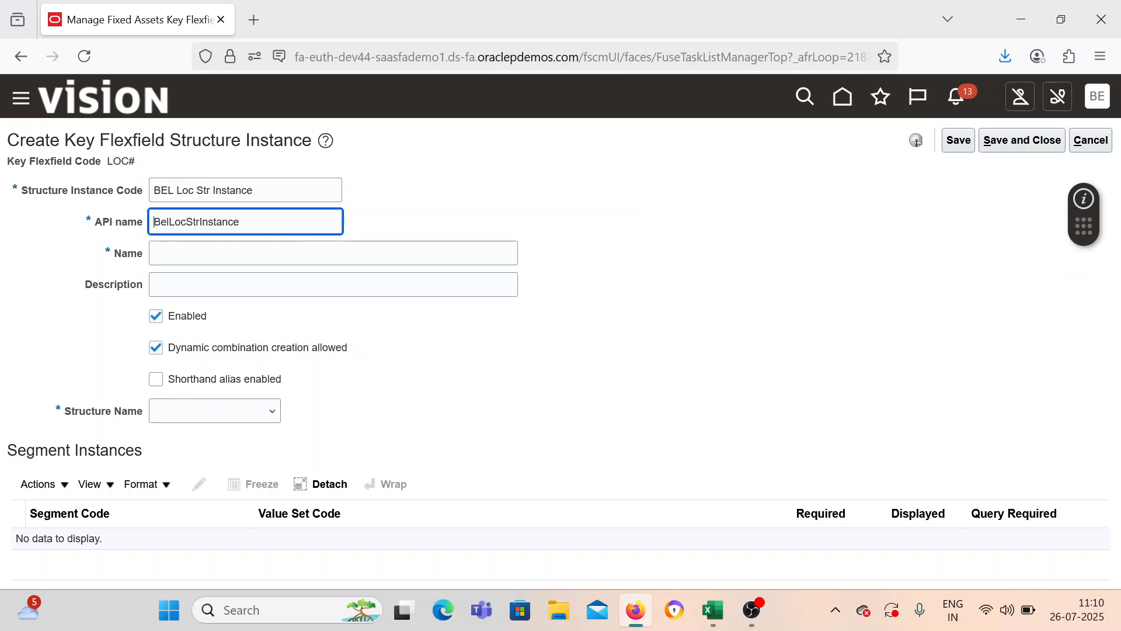
{"action": "left_click", "coordinate": [210, 255]}
{"action": "type", "text": "BEL State"}
{"action": "left_click", "coordinate": [201, 282]}
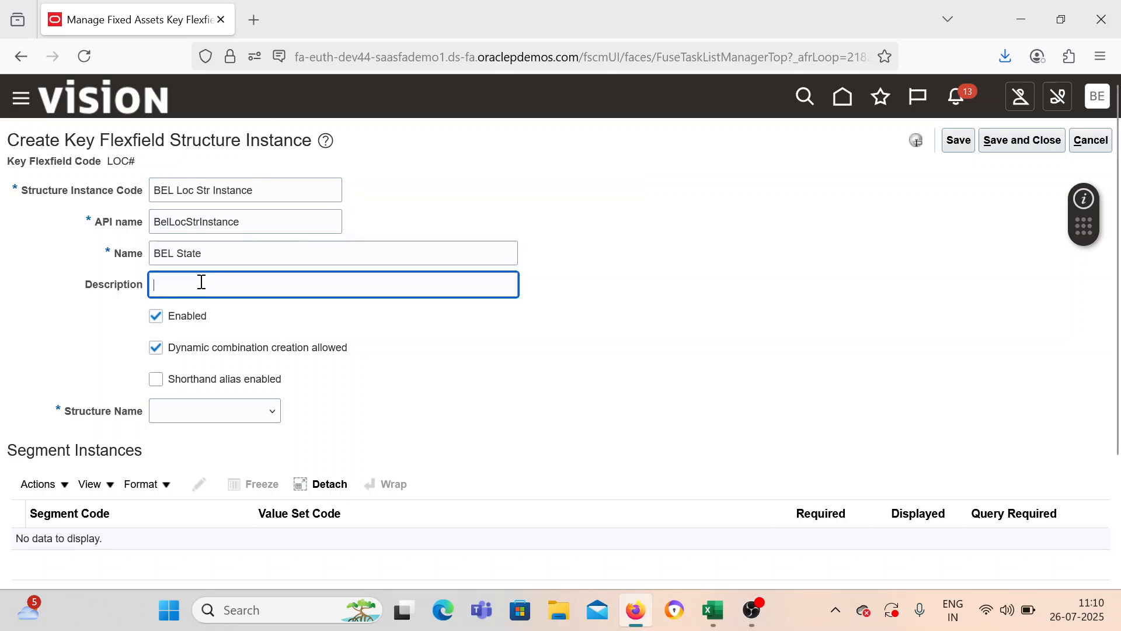
{"action": "left_click_drag", "start_coordinate": [231, 254], "coordinate": [121, 253]}
Step: Reuse the structure instance code BEL Loc Str Instance as the instance's name and description
{"action": "left_click_drag", "start_coordinate": [293, 198], "coordinate": [116, 193]}
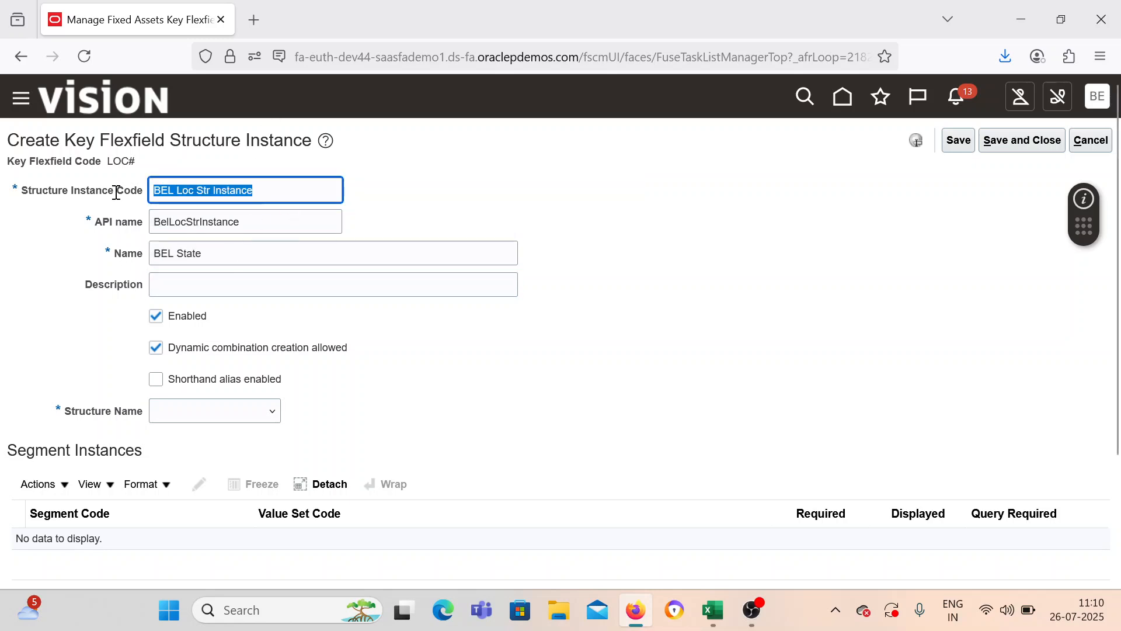
{"action": "key", "text": "ctrl+c"}
{"action": "left_click_drag", "start_coordinate": [192, 260], "coordinate": [50, 263]}
{"action": "key", "text": "ctrl+v"}
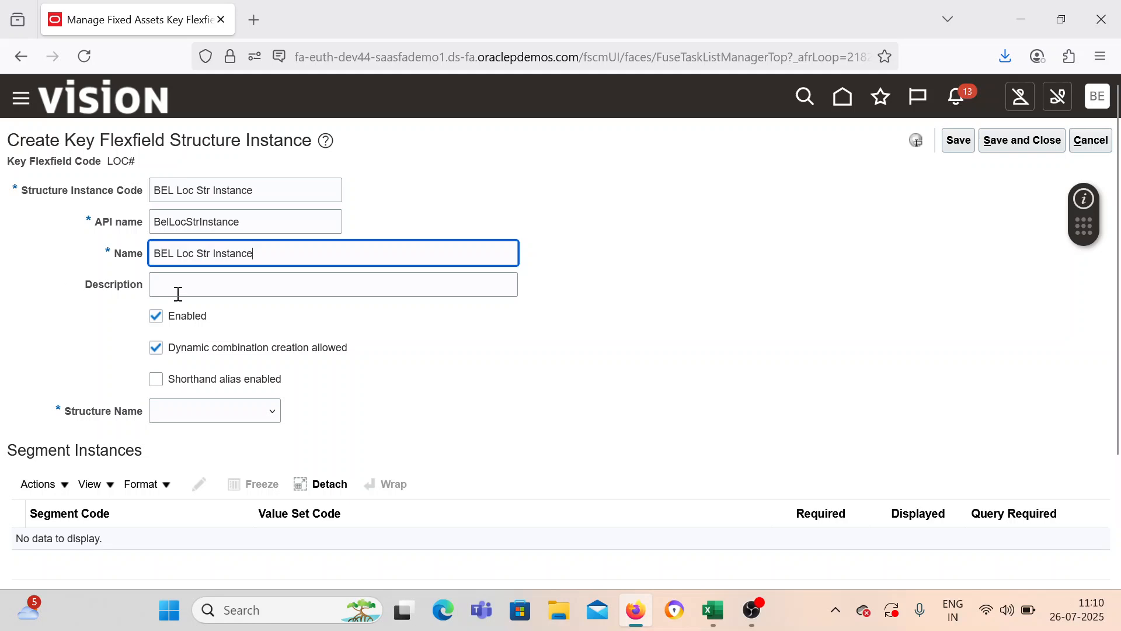
{"action": "left_click", "coordinate": [178, 290]}
{"action": "key", "text": "ctrl+v"}
{"action": "left_click", "coordinate": [358, 370]}
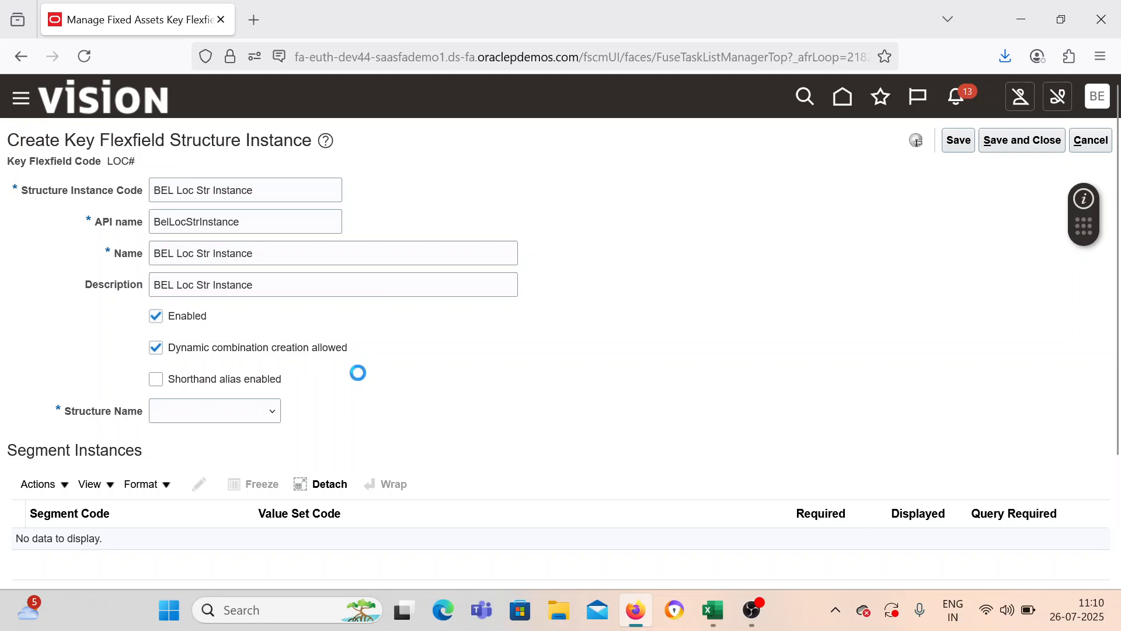
Step: Base the structure instance on BEL Loc Structure and review its segment instances
{"action": "left_click", "coordinate": [233, 413]}
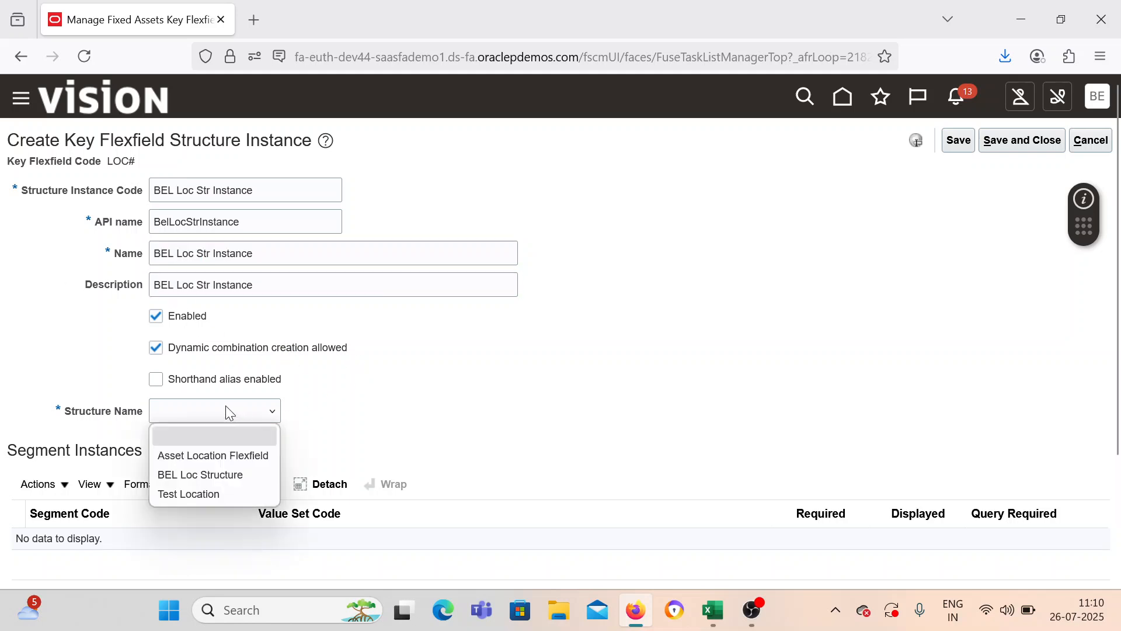
{"action": "left_click", "coordinate": [186, 475]}
{"action": "scroll", "coordinate": [198, 533], "scroll_direction": "down", "scroll_amount": 2}
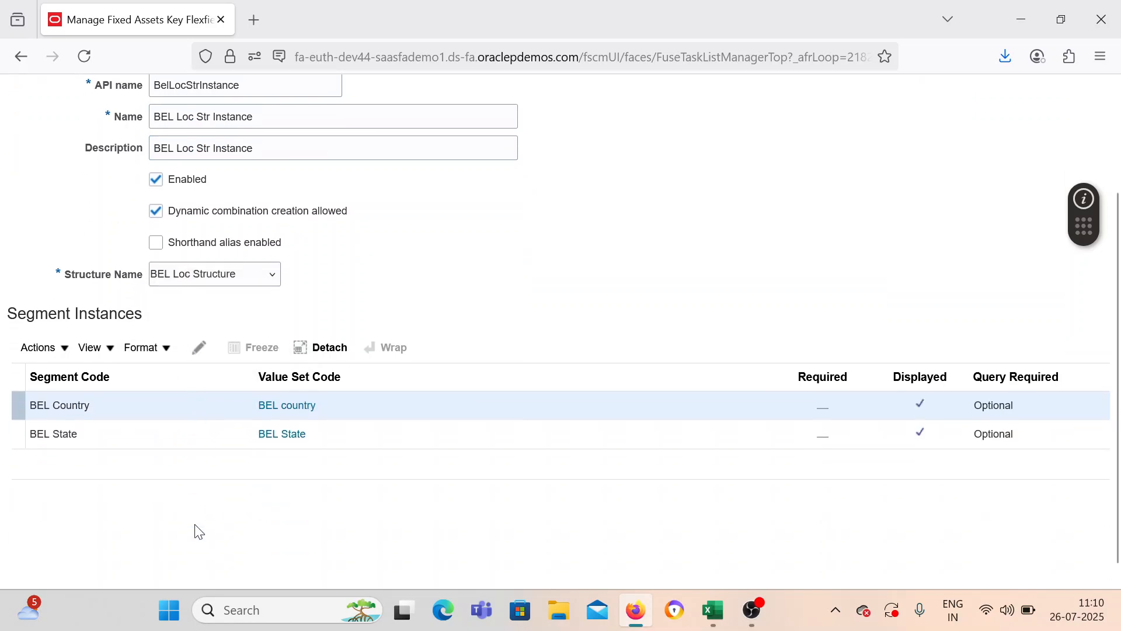
{"action": "scroll", "coordinate": [247, 465], "scroll_direction": "up", "scroll_amount": 3}
{"action": "scroll", "coordinate": [245, 465], "scroll_direction": "down", "scroll_amount": 2}
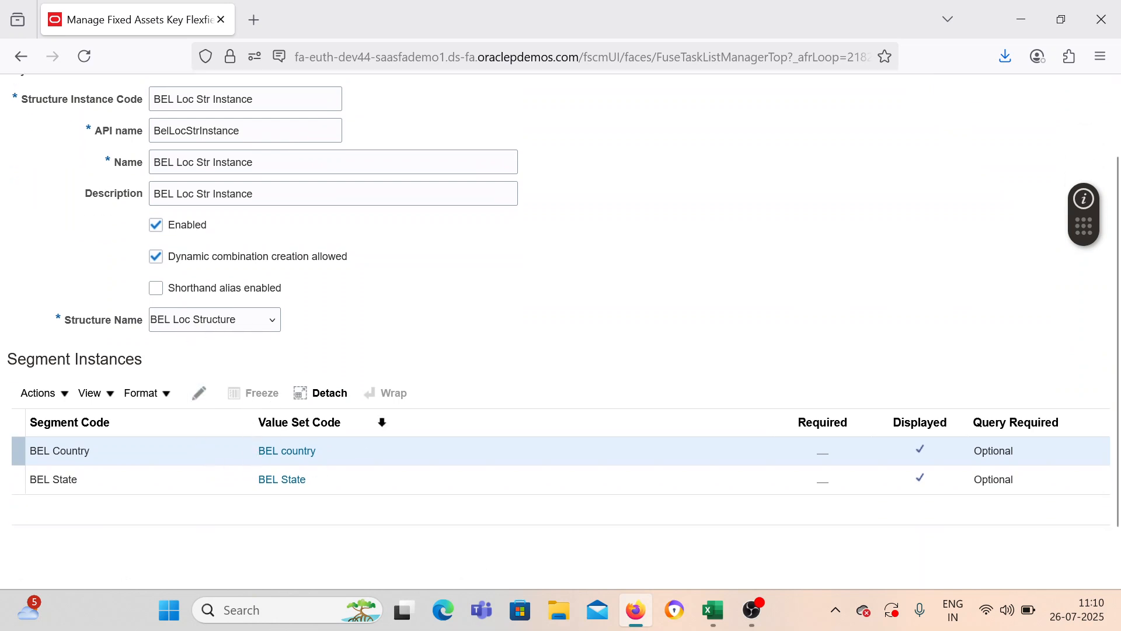
Step: Make the BEL Country segment instance required and confirm the edit
{"action": "left_click", "coordinate": [58, 393]}
{"action": "left_click", "coordinate": [61, 420]}
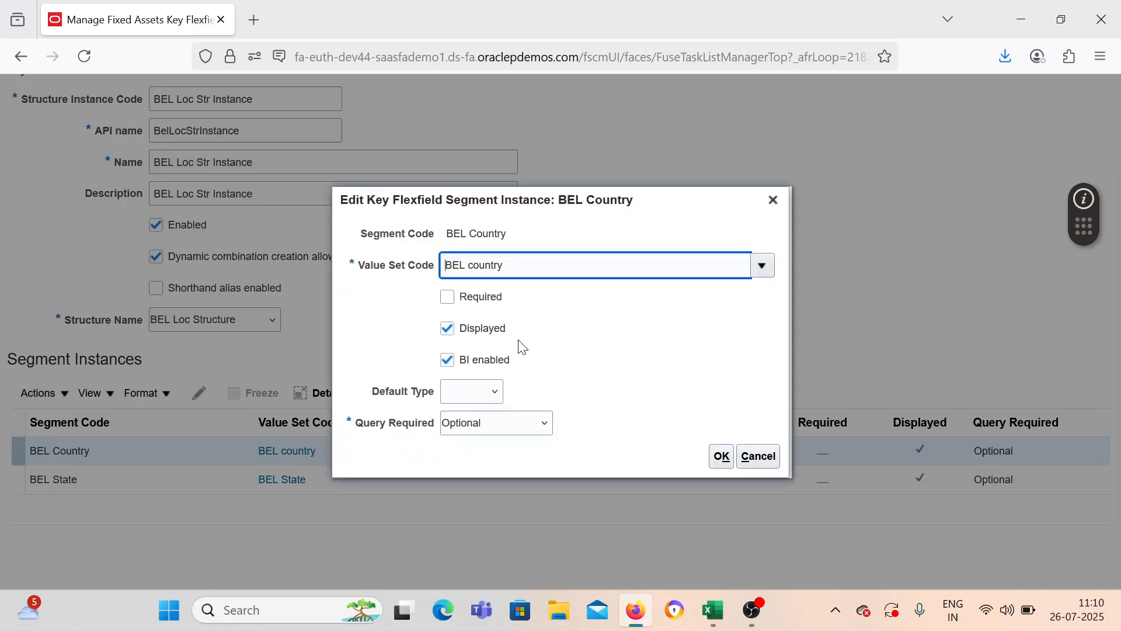
{"action": "left_click", "coordinate": [449, 298]}
{"action": "left_click", "coordinate": [720, 456]}
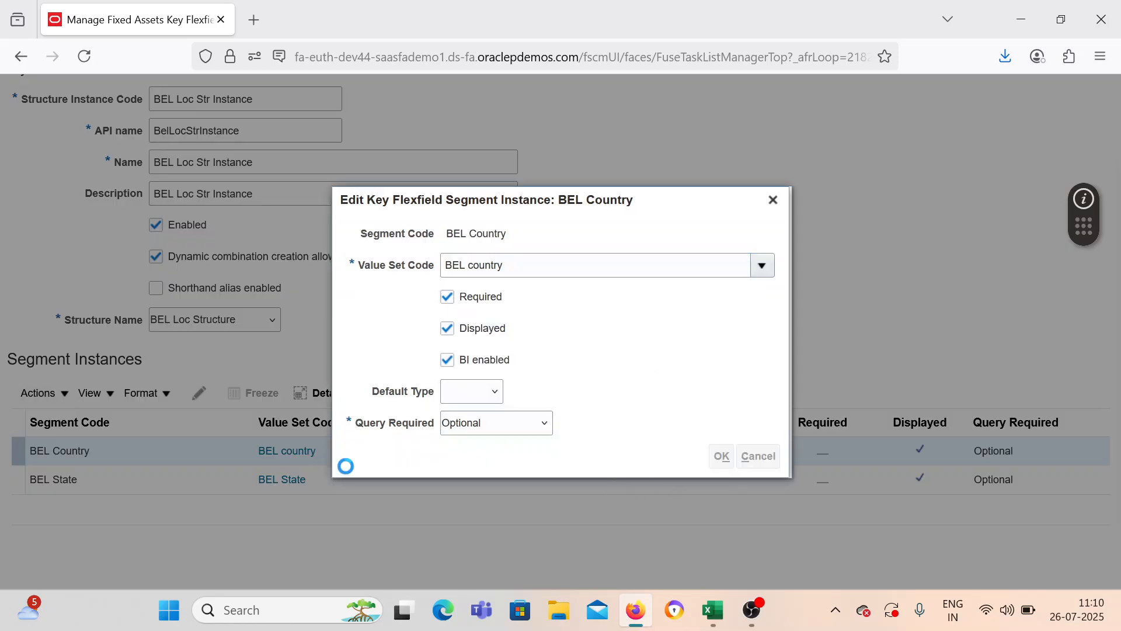
Step: Make the BEL State segment instance required and confirm the edit
{"action": "left_click", "coordinate": [163, 483]}
{"action": "left_click", "coordinate": [58, 392]}
{"action": "left_click", "coordinate": [65, 400]}
{"action": "left_click", "coordinate": [65, 420]}
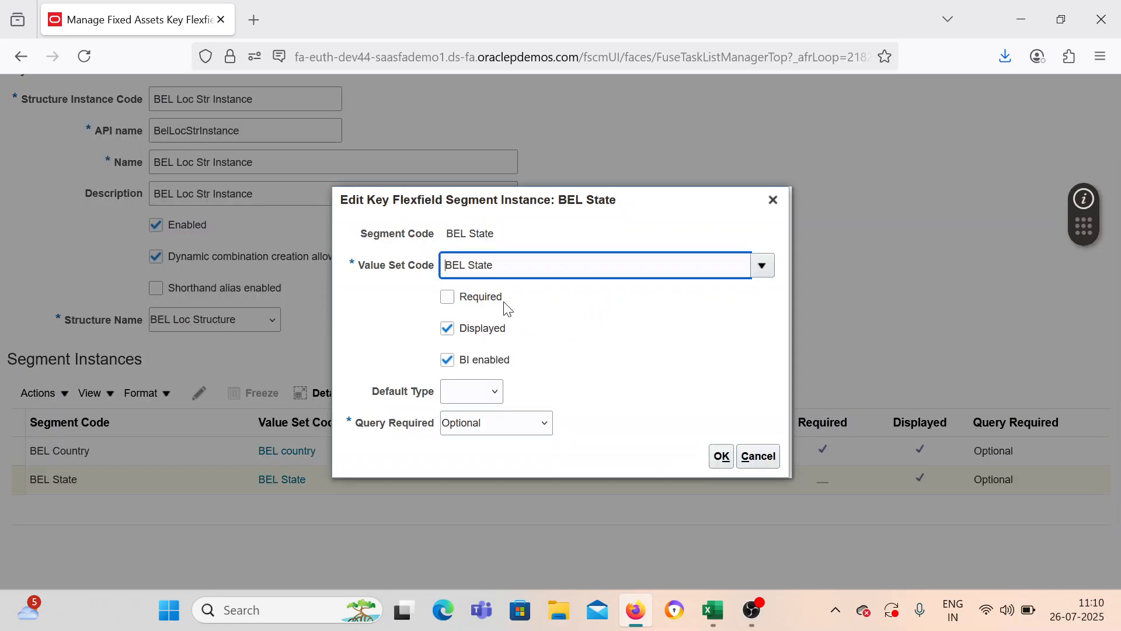
{"action": "left_click", "coordinate": [447, 296]}
{"action": "left_click", "coordinate": [722, 456]}
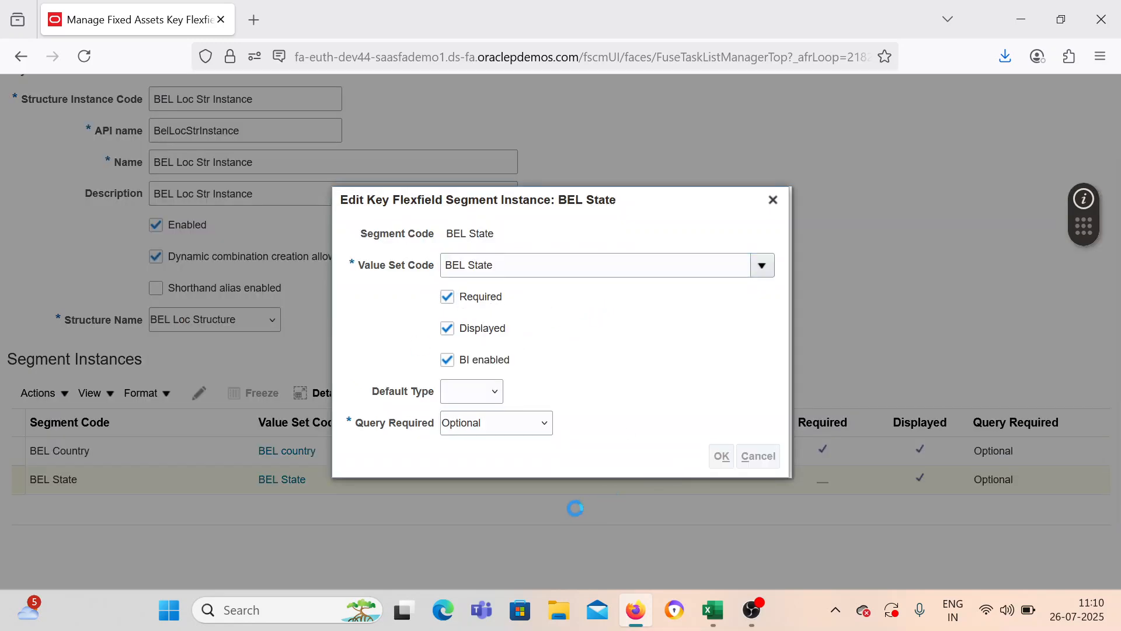
Step: Save and close the structure instance, and deploy the Location Flexfield
{"action": "scroll", "coordinate": [691, 397], "scroll_direction": "up", "scroll_amount": 3}
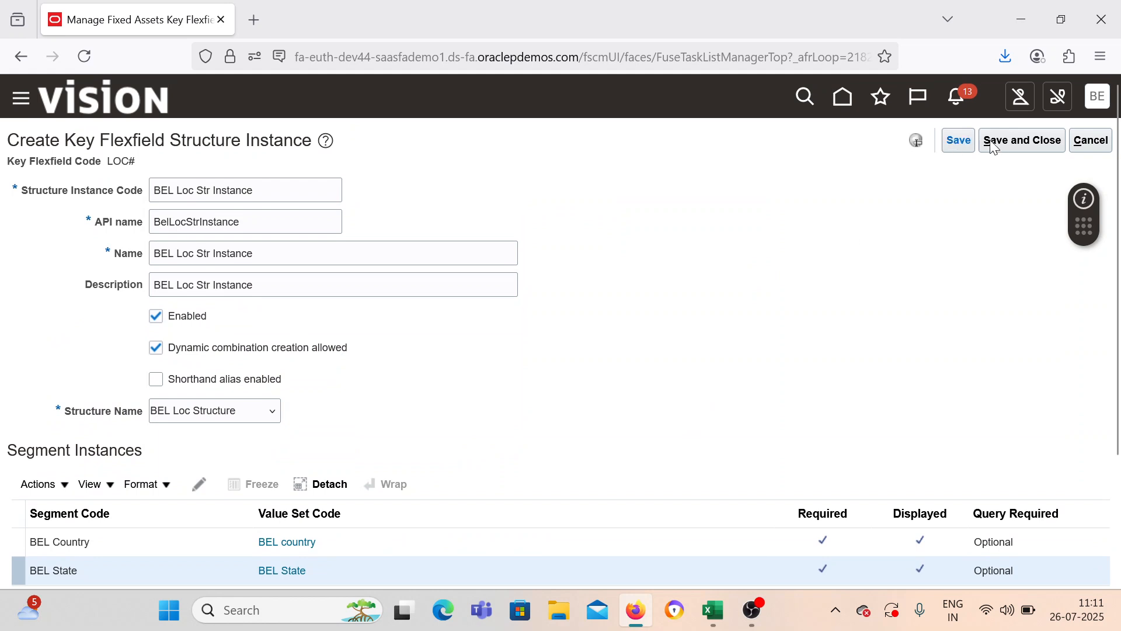
{"action": "left_click", "coordinate": [1022, 140]}
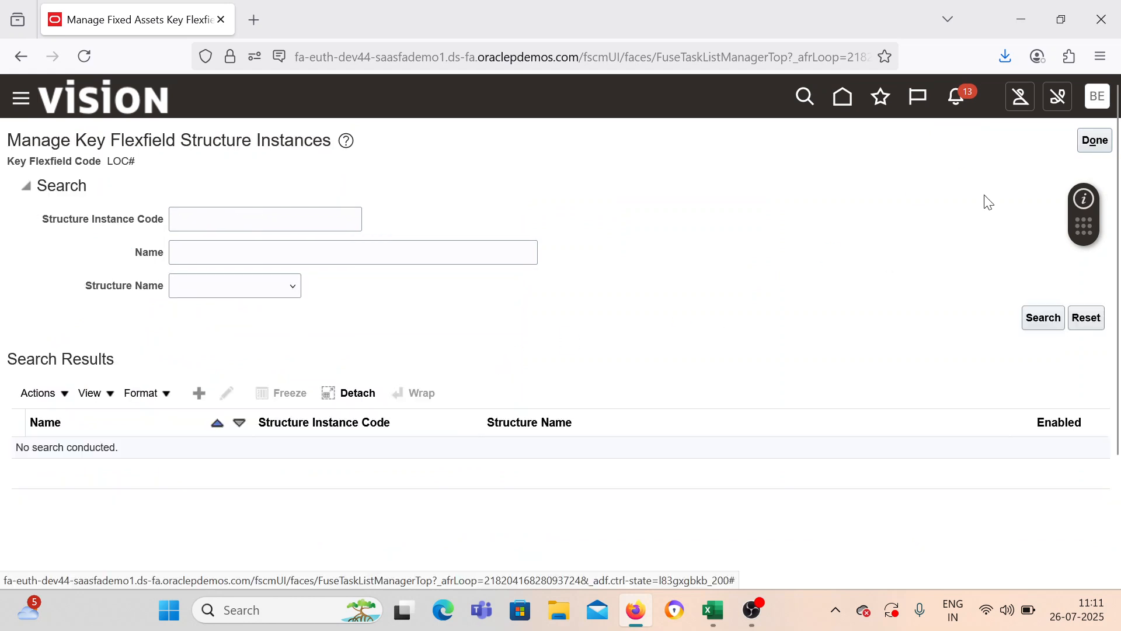
{"action": "left_click", "coordinate": [1096, 140]}
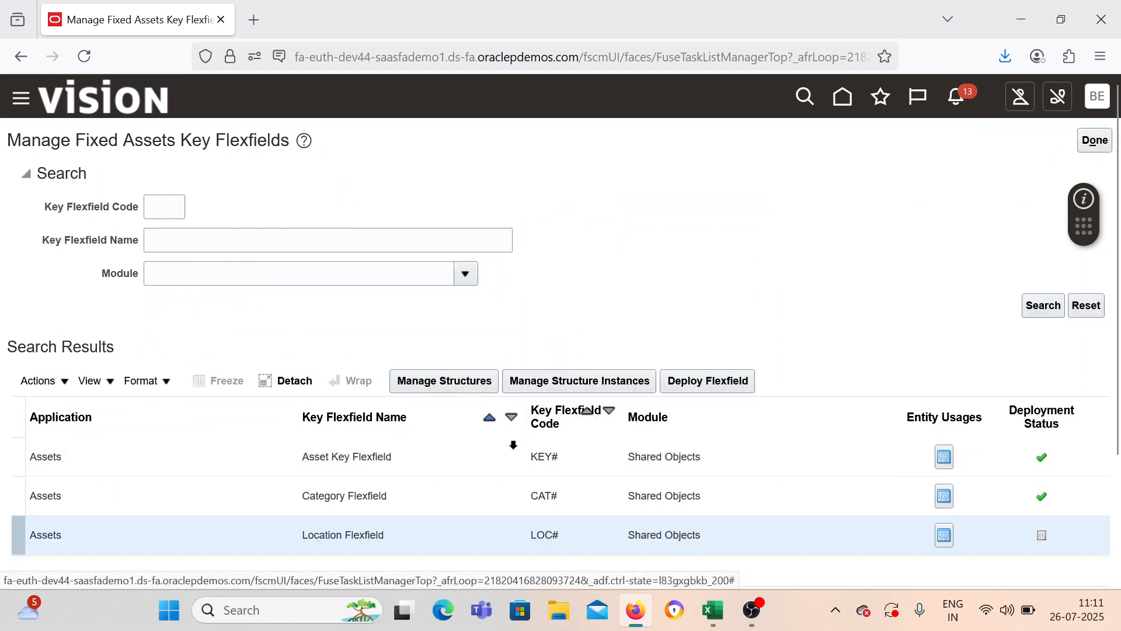
{"action": "left_click", "coordinate": [693, 382]}
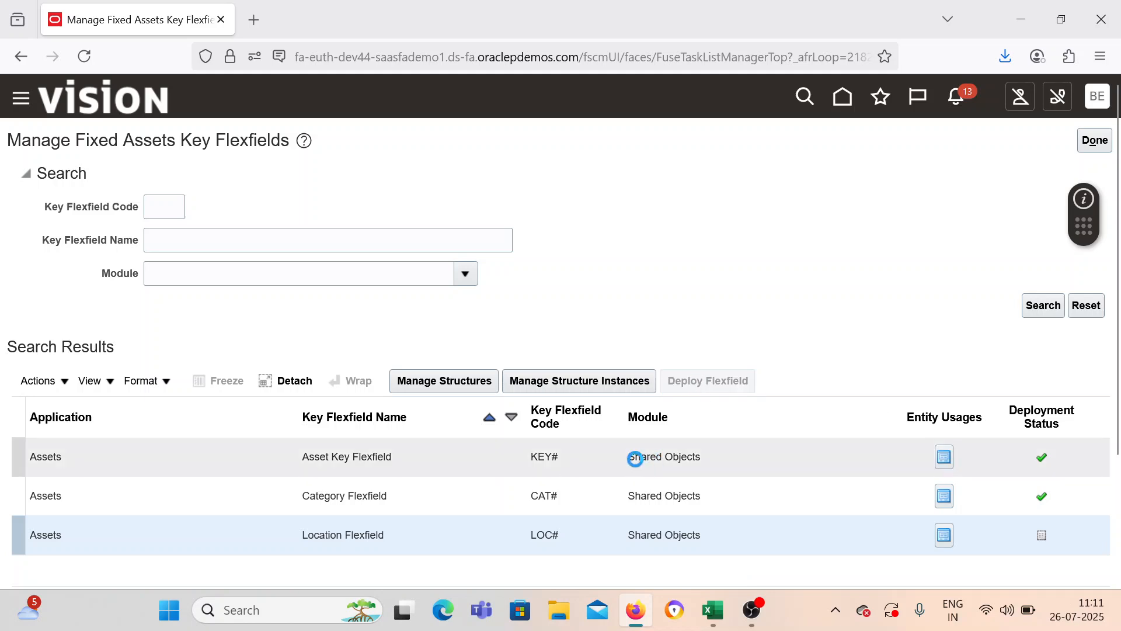
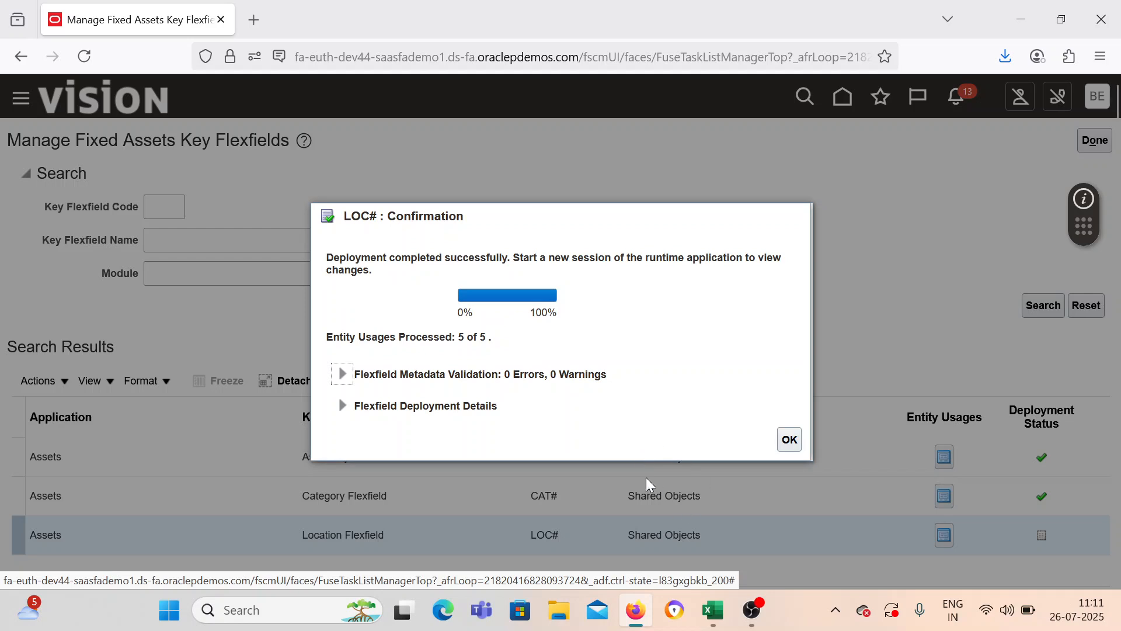
Step: Finish the Location Flexfield deployment, return to the Financials setup and search its tasks for Manage Fixed Asset
{"action": "left_click", "coordinate": [789, 439]}
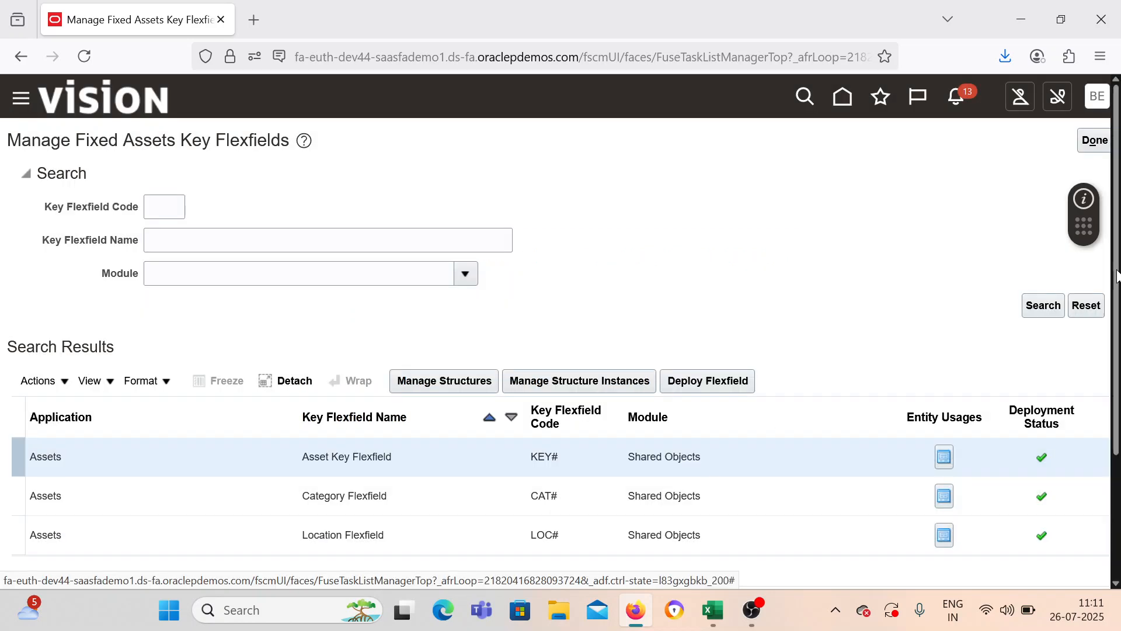
{"action": "left_click", "coordinate": [1094, 140]}
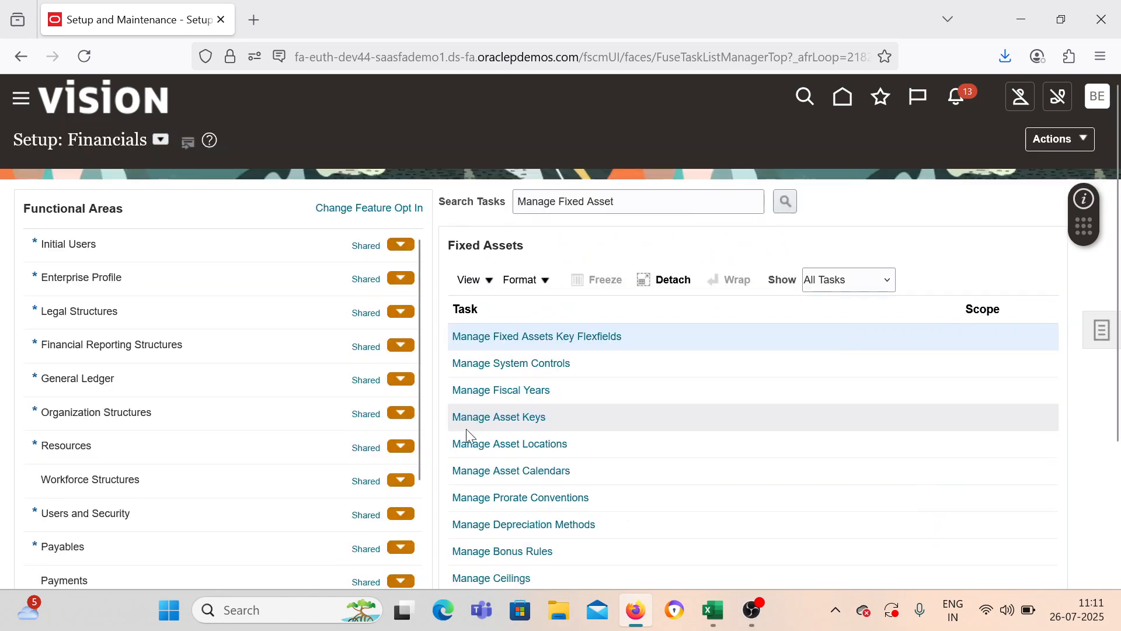
{"action": "left_click", "coordinate": [784, 203]}
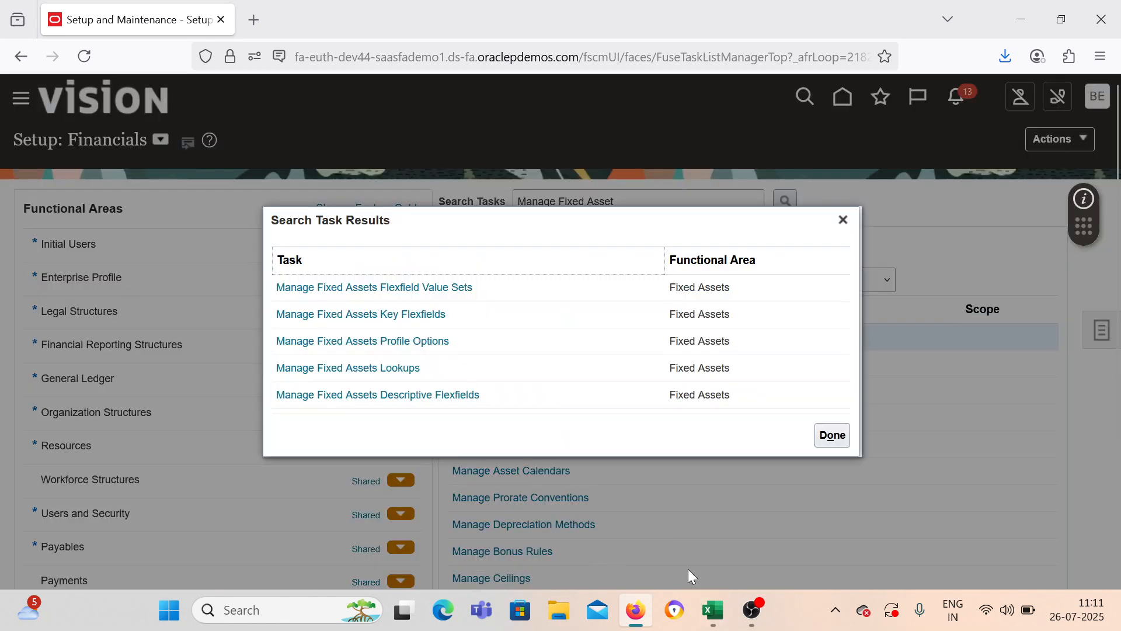
Step: In the Excel checklist, mark the Location KFF value sets, structure and structure instance as Done, and select the Asset Key value sets task
{"action": "left_click", "coordinate": [716, 610]}
{"action": "left_click", "coordinate": [353, 232]}
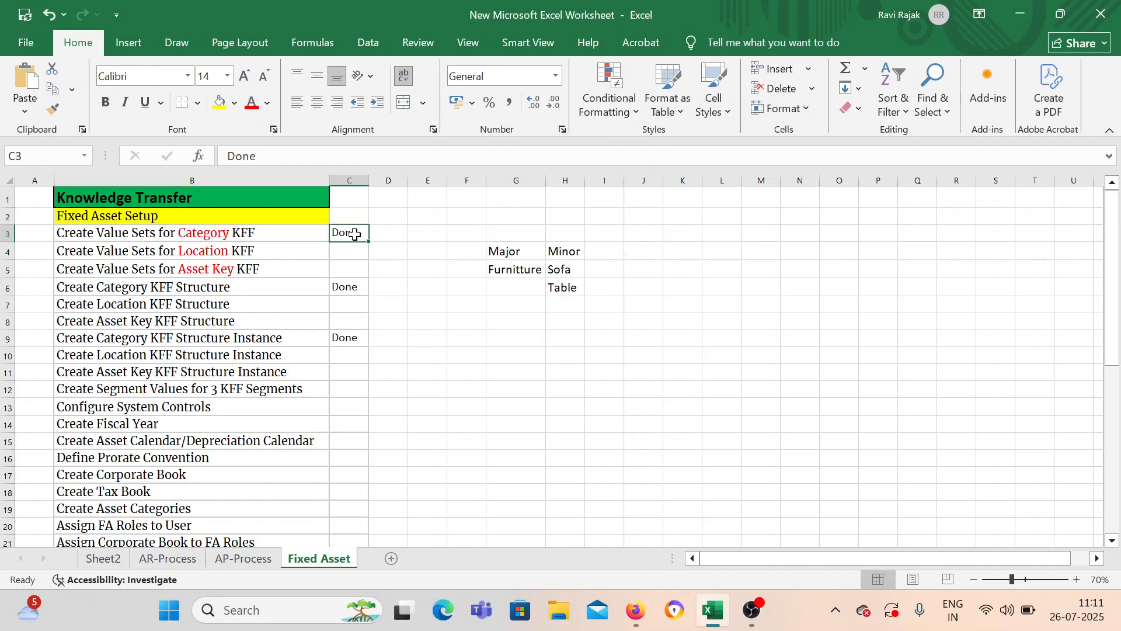
{"action": "left_click_drag", "start_coordinate": [367, 241], "coordinate": [366, 364]}
{"action": "left_click", "coordinate": [362, 288]}
{"action": "left_click", "coordinate": [362, 341]}
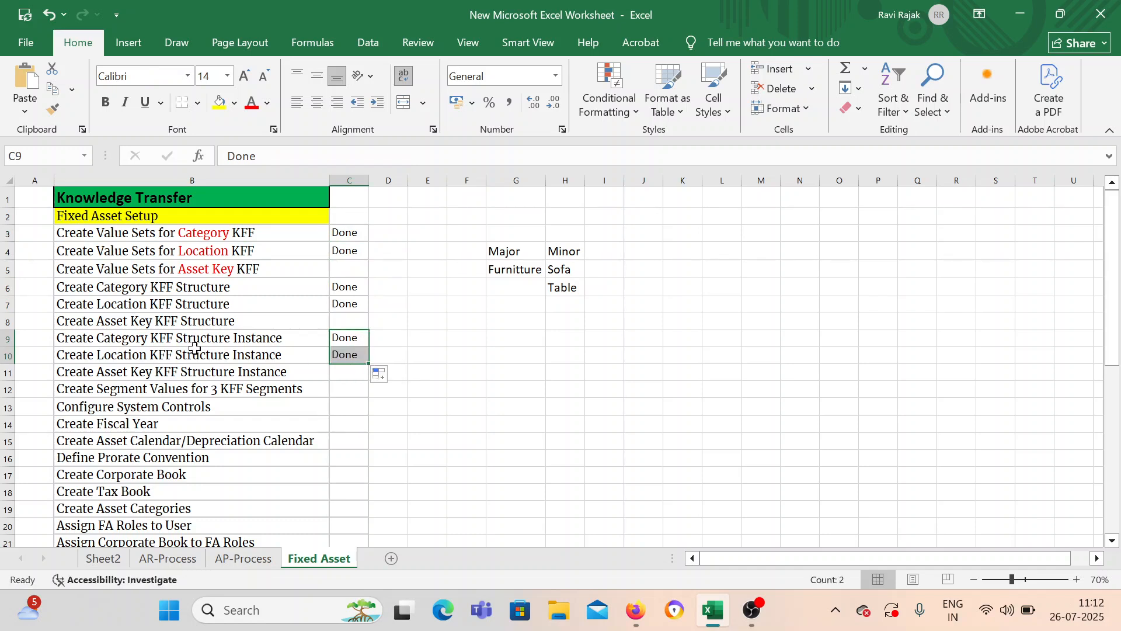
{"action": "left_click", "coordinate": [195, 269]}
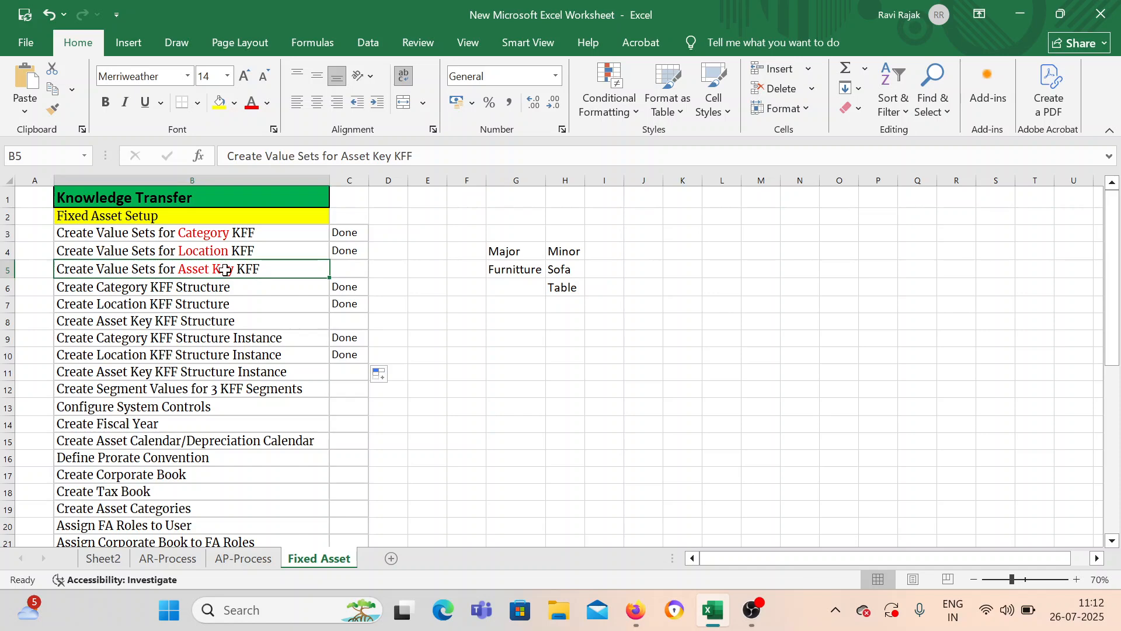
Step: Switch back to Firefox and open the Manage Fixed Assets Flexfield Value Sets task
{"action": "left_click", "coordinate": [636, 610]}
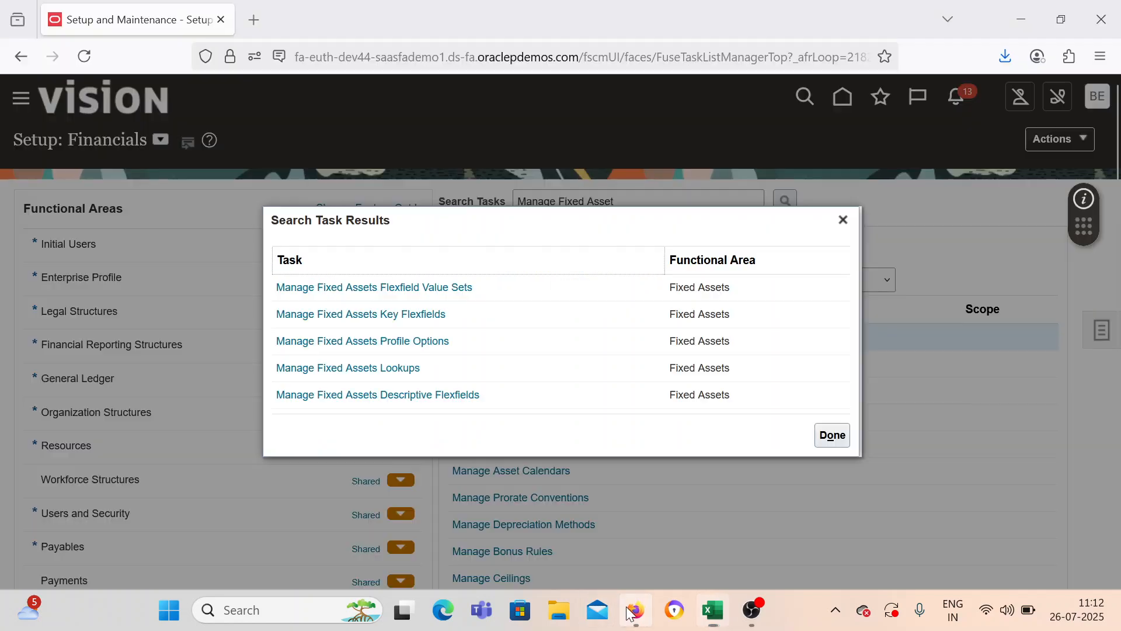
{"action": "left_click", "coordinate": [435, 287]}
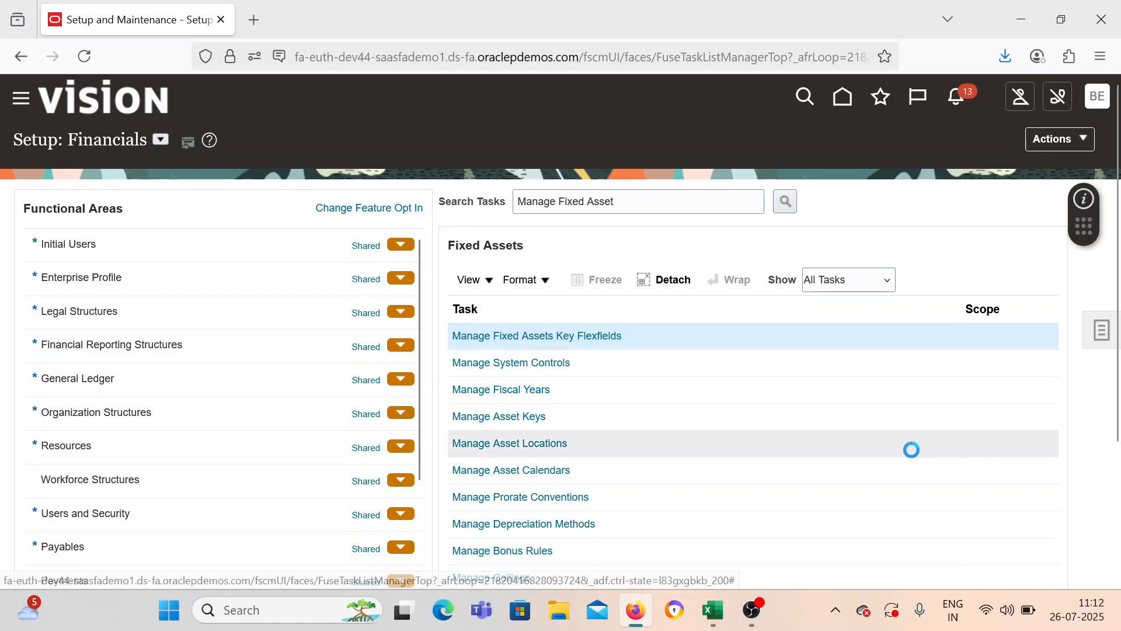
{"action": "left_click", "coordinate": [633, 347]}
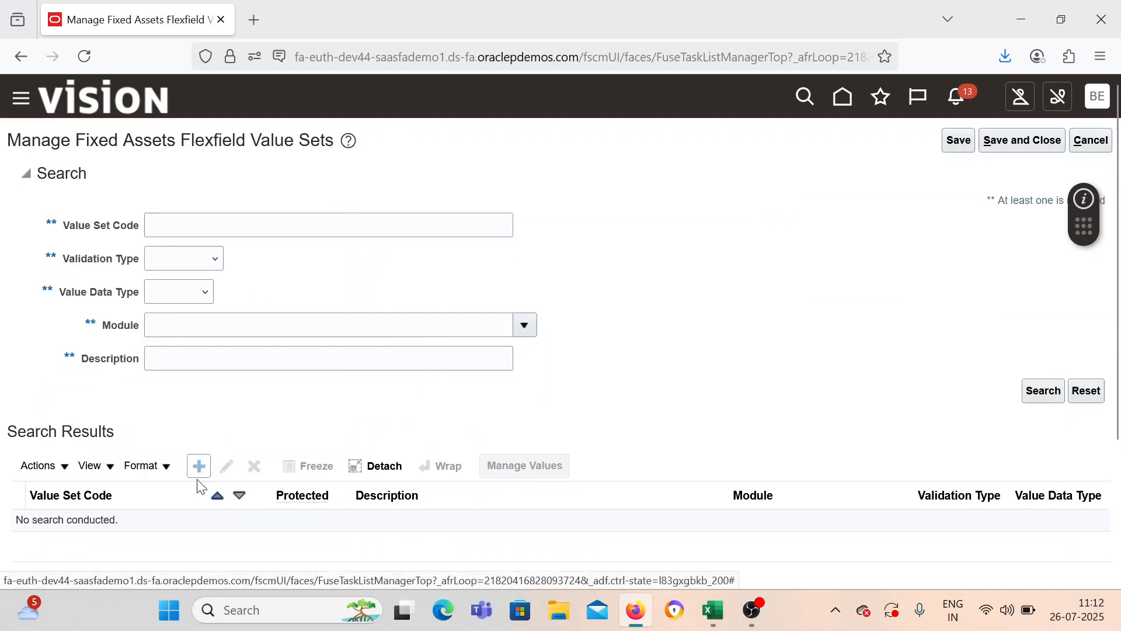
Step: Start a new value set with the code and description BEL Asset Key
{"action": "left_click", "coordinate": [262, 173]}
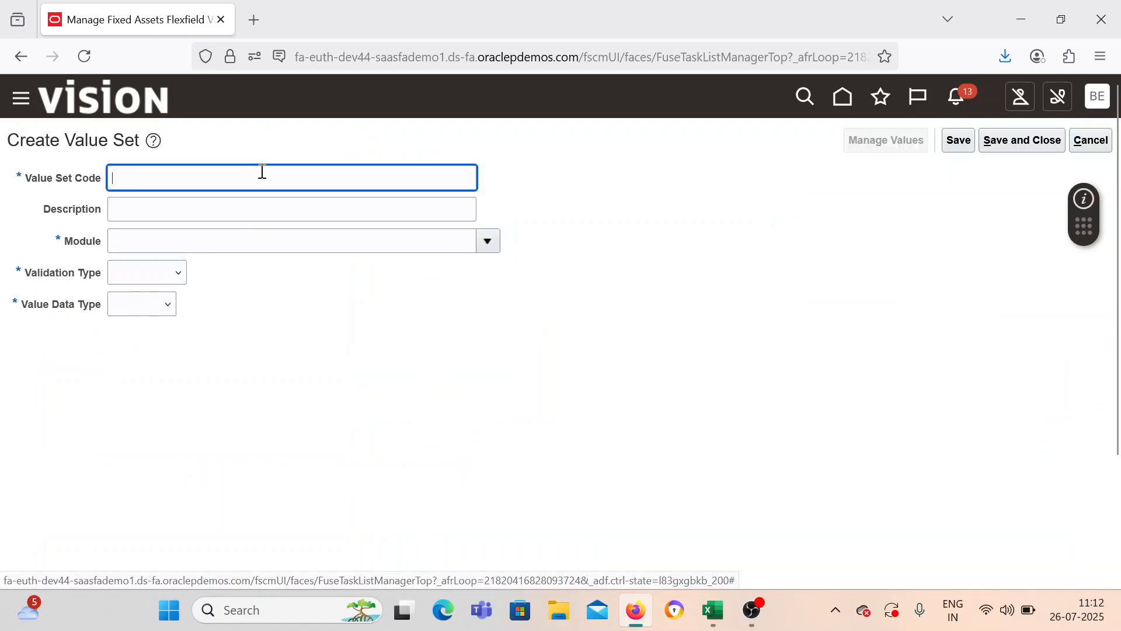
{"action": "type", "text": "BEL Asset Key"}
{"action": "key", "text": "Tab"}
{"action": "key", "text": "Tab"}
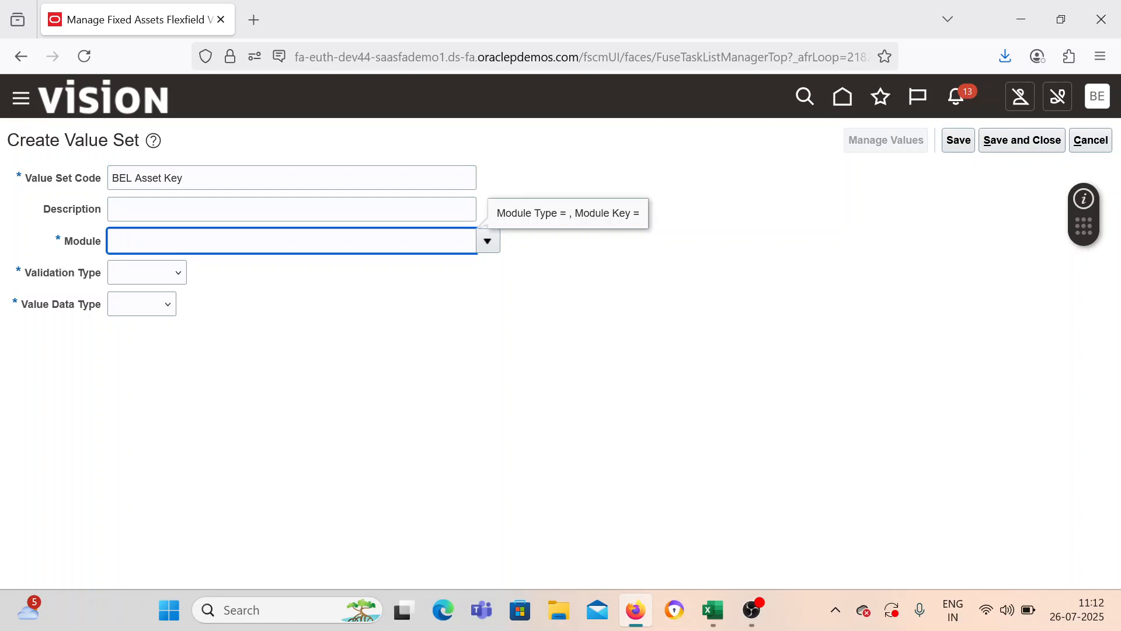
{"action": "triple_click", "coordinate": [229, 169]}
{"action": "key", "text": "ctrl+c"}
{"action": "left_click", "coordinate": [224, 213]}
{"action": "key", "text": "ctrl+v"}
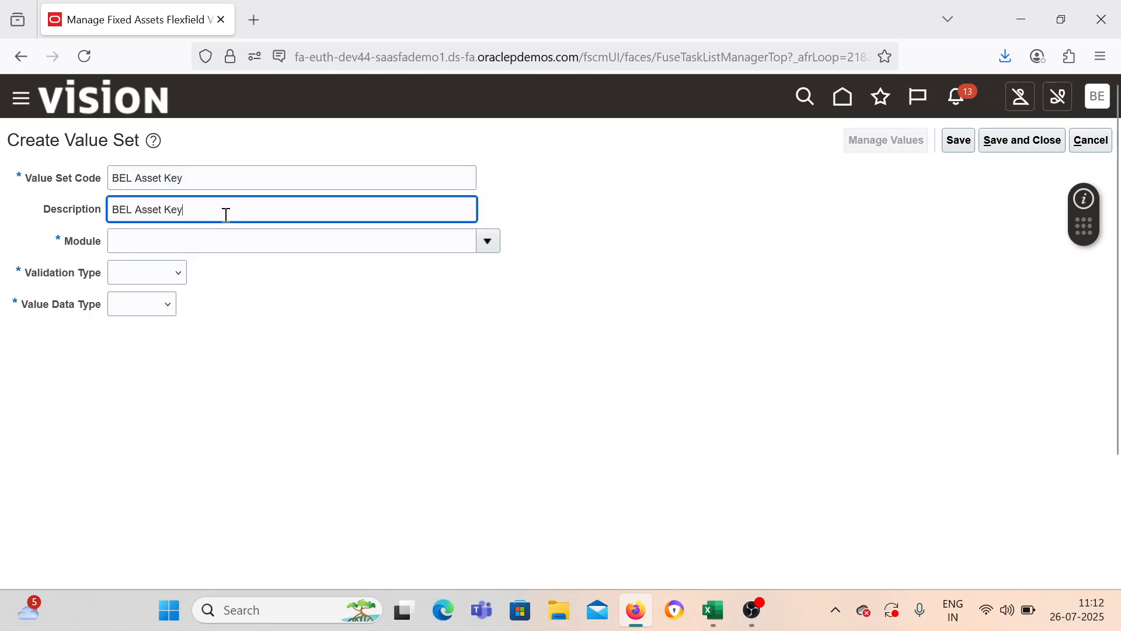
Step: Assign the value set to the Assets module with Independent validation, and choose its value data type
{"action": "left_click", "coordinate": [488, 241]}
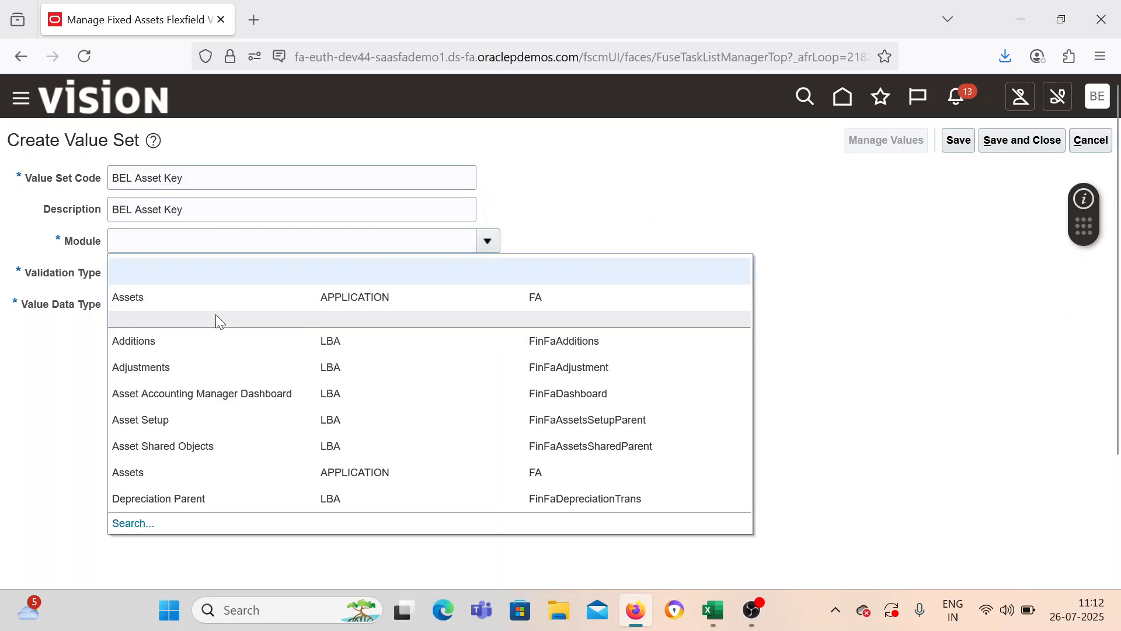
{"action": "left_click", "coordinate": [227, 297]}
{"action": "left_click", "coordinate": [163, 278]}
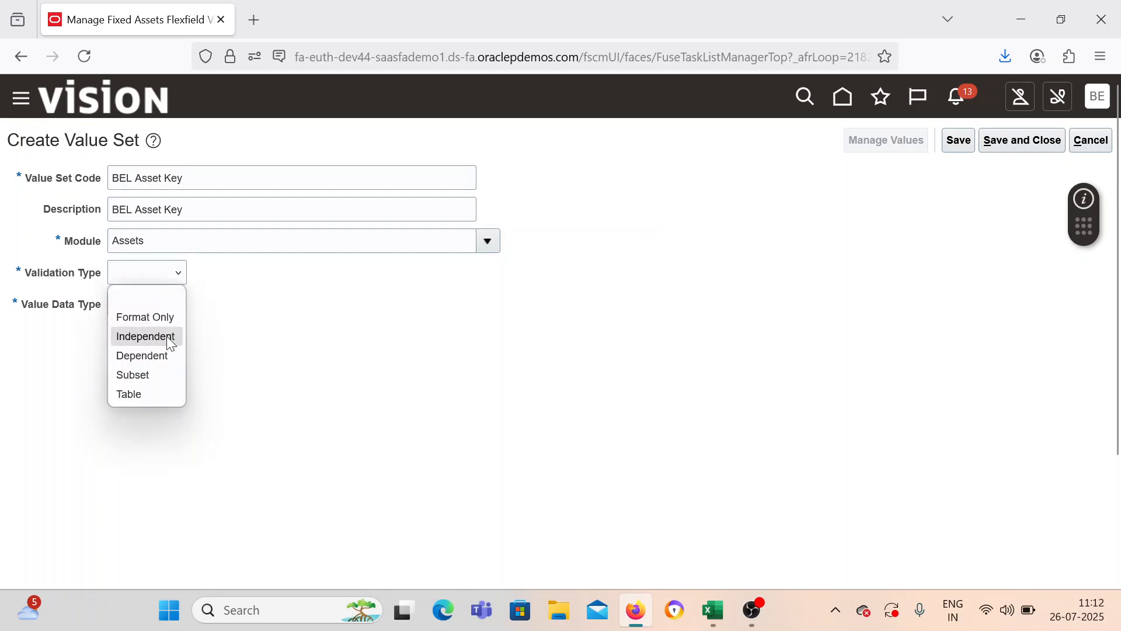
{"action": "left_click", "coordinate": [163, 335]}
{"action": "left_click", "coordinate": [202, 304]}
{"action": "left_click", "coordinate": [206, 352]}
Step: Choose the value set's subtype with a maximum length of 10, and save and close the value set and the value sets page
{"action": "left_click", "coordinate": [117, 442]}
{"action": "left_click", "coordinate": [120, 485]}
{"action": "left_click", "coordinate": [133, 474]}
{"action": "type", "text": "10"}
{"action": "left_click", "coordinate": [996, 149]}
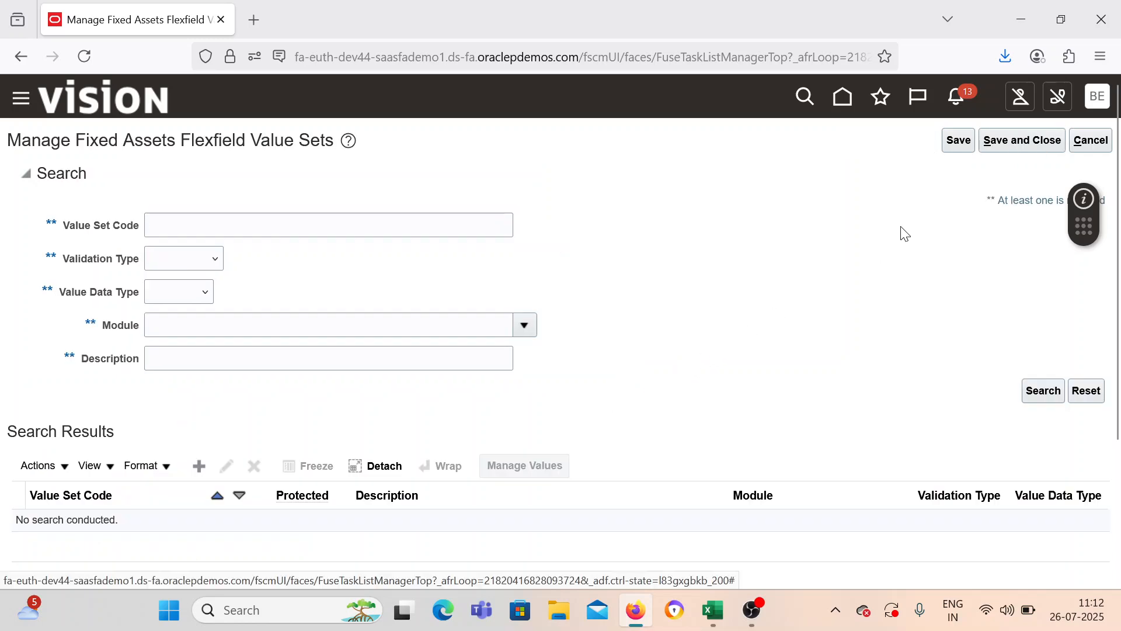
{"action": "left_click", "coordinate": [1004, 147]}
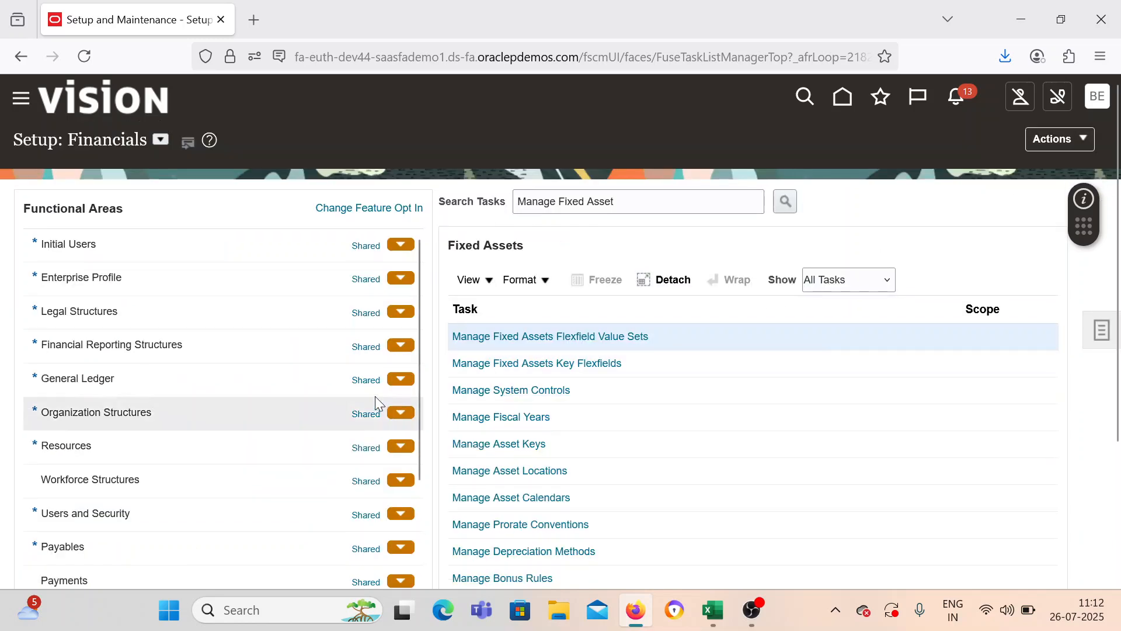
Step: Open the structures of the Asset Key Flexfield, disable the existing Asset Key Flexfield structure and save it
{"action": "left_click", "coordinate": [516, 365]}
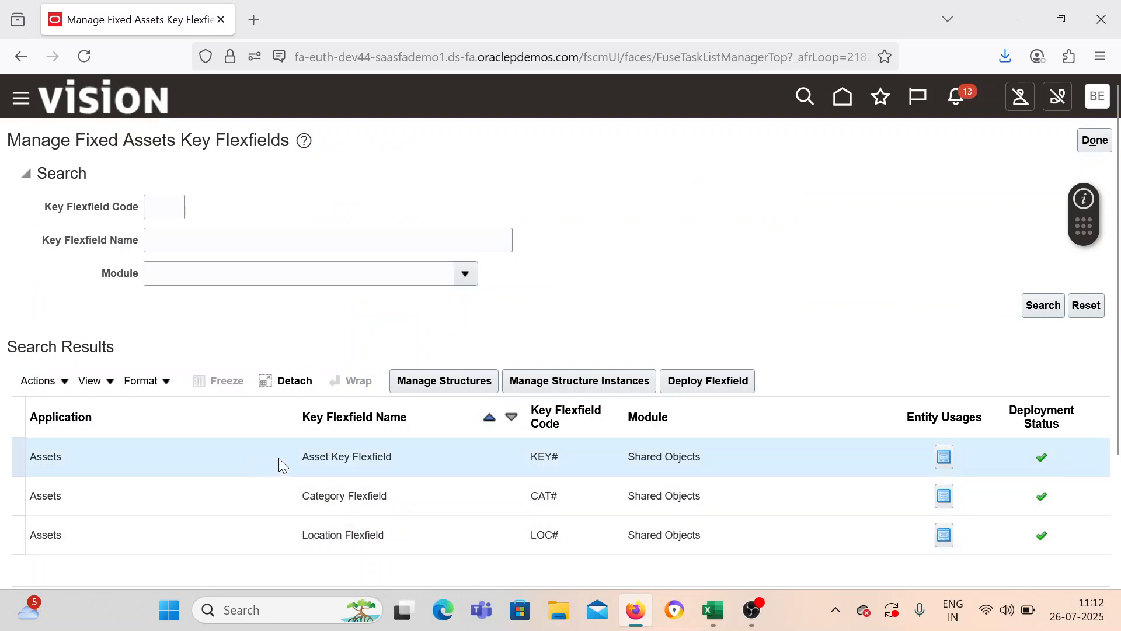
{"action": "left_click", "coordinate": [438, 387]}
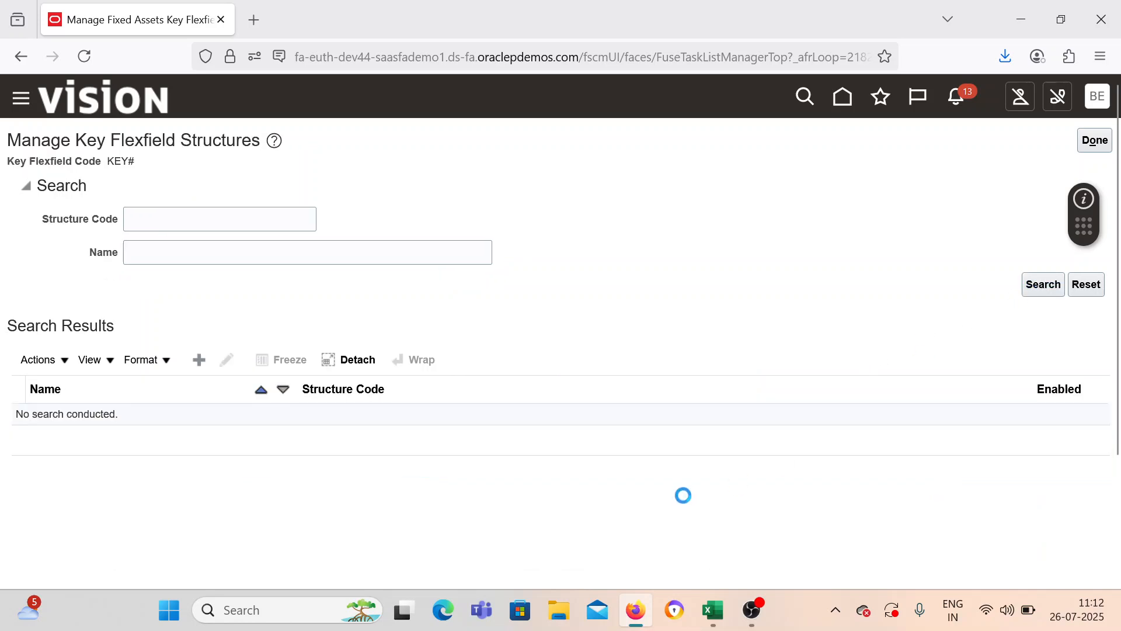
{"action": "left_click", "coordinate": [40, 359]}
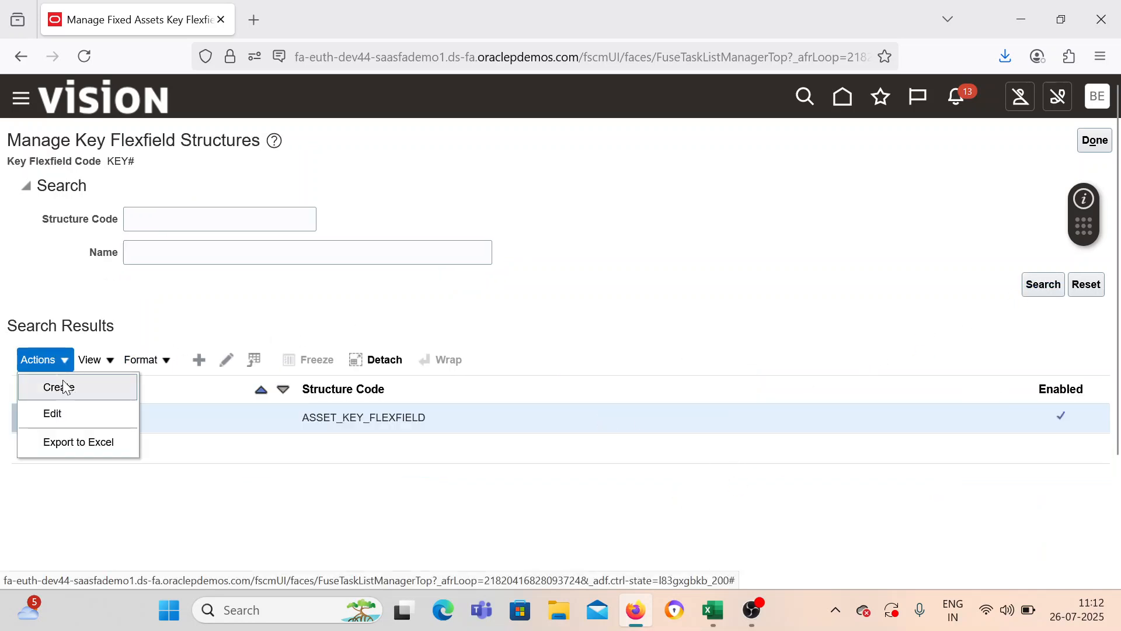
{"action": "left_click", "coordinate": [44, 413]}
{"action": "left_click", "coordinate": [129, 312]}
{"action": "left_click", "coordinate": [1004, 142]}
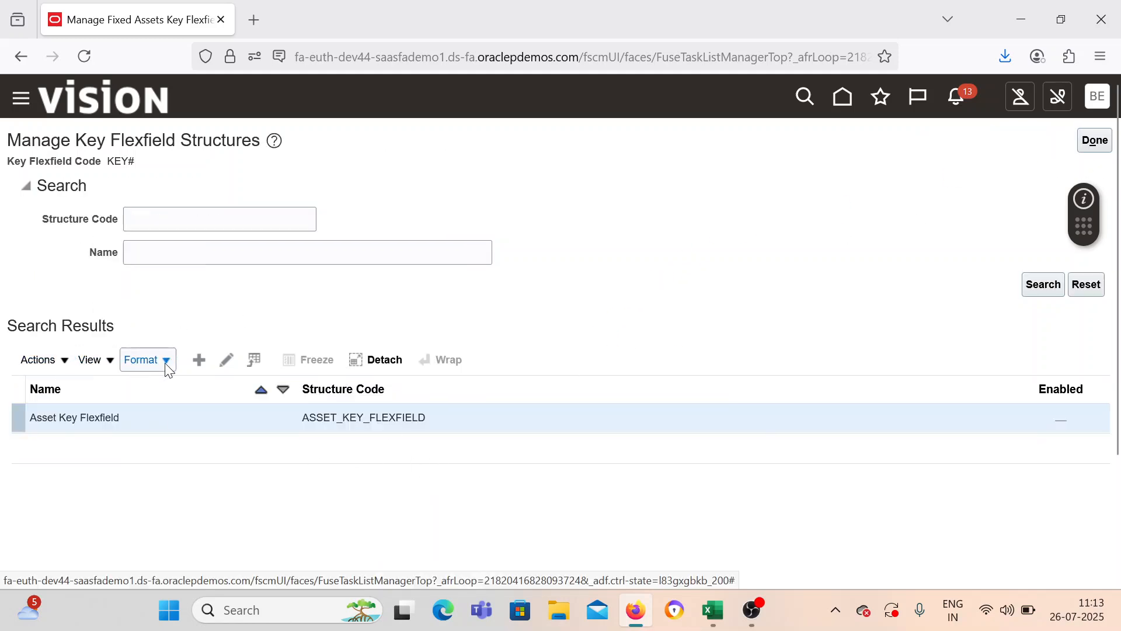
{"action": "left_click", "coordinate": [199, 359]}
{"action": "left_click", "coordinate": [185, 190]}
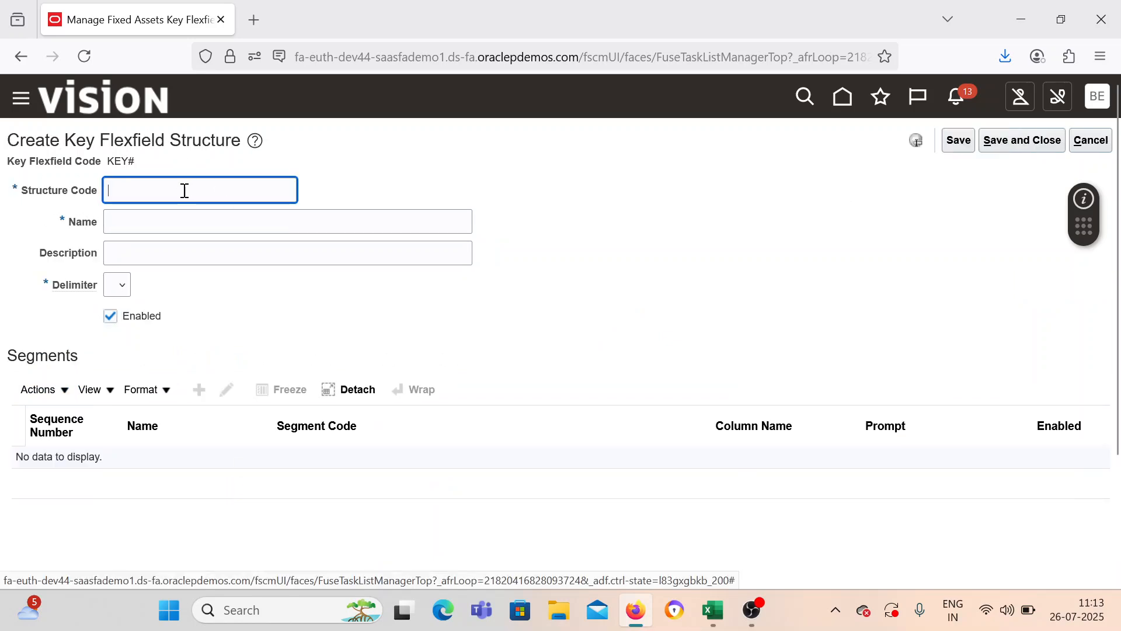
{"action": "type", "text": "BEL"}
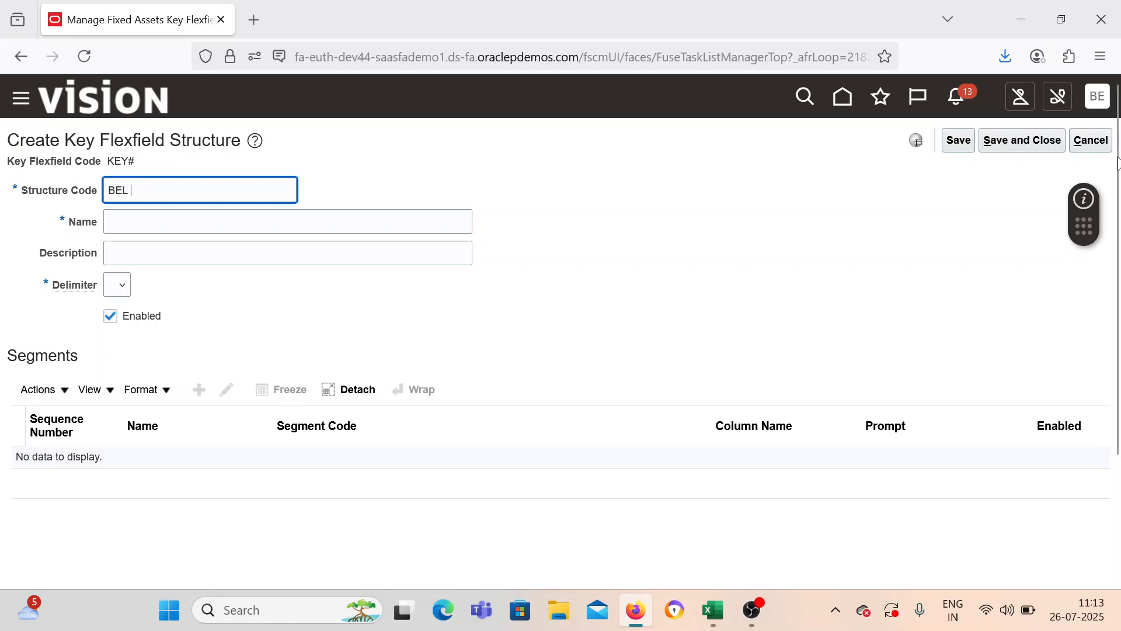
{"action": "left_click", "coordinate": [1089, 140]}
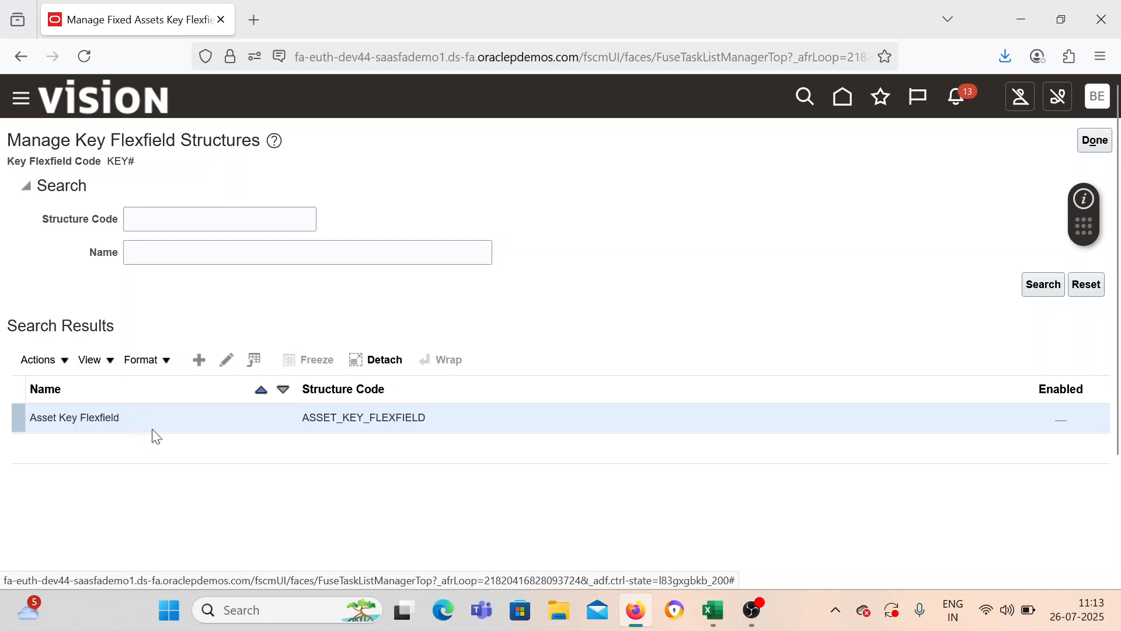
Step: Start a new key flexfield structure with the structure code BEL Asset Key
{"action": "left_click", "coordinate": [205, 367]}
{"action": "left_click", "coordinate": [220, 193]}
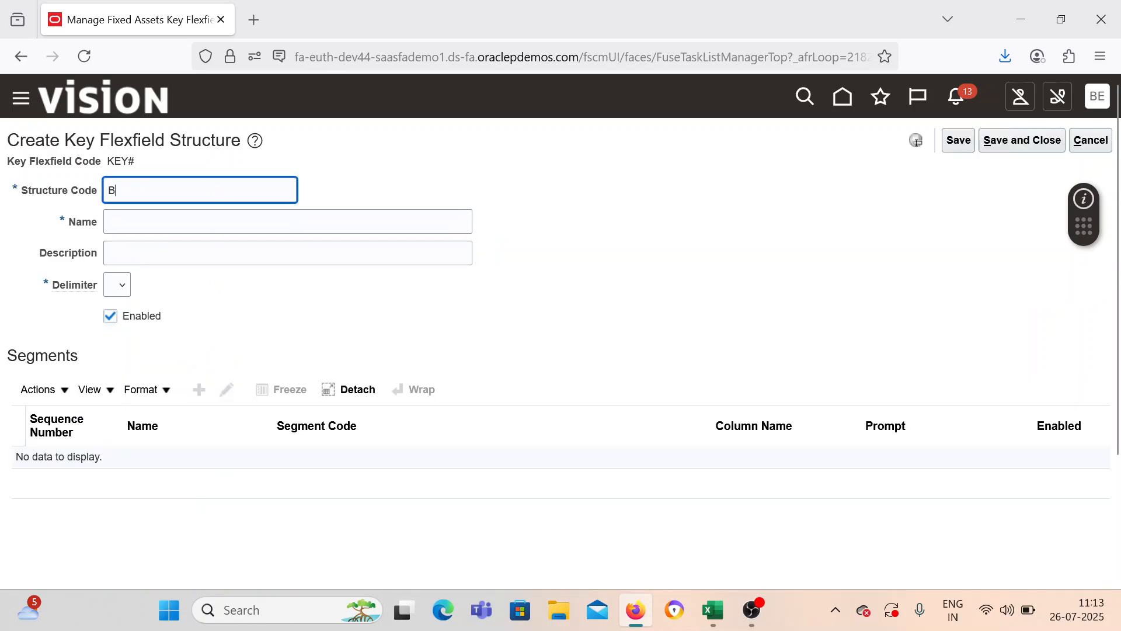
{"action": "type", "text": "BEL As"}
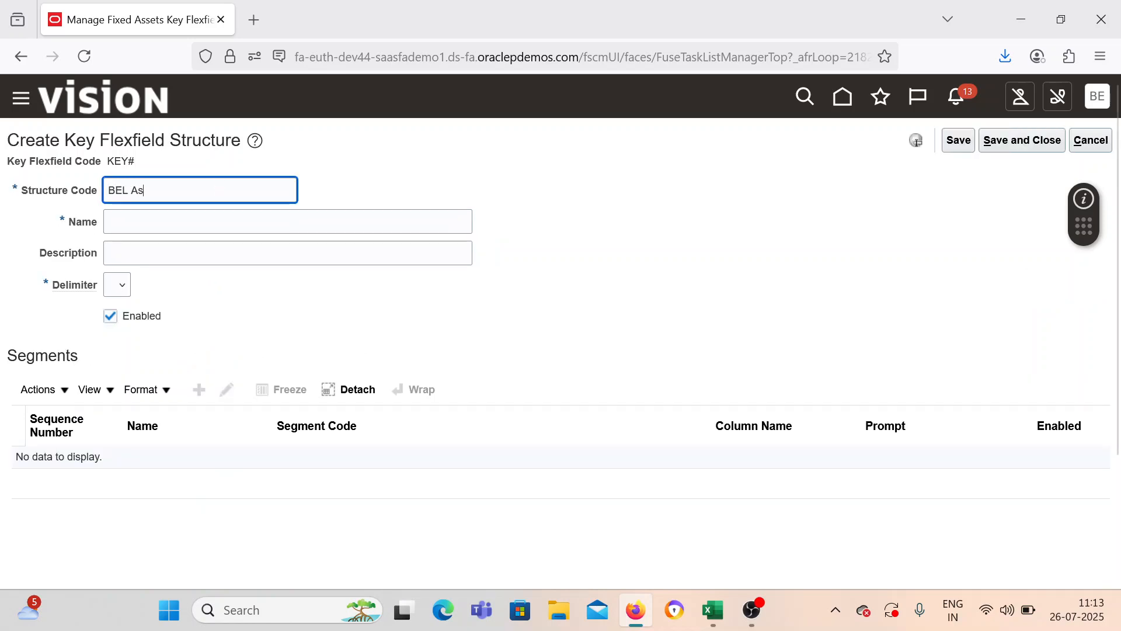
{"action": "type", "text": "set Key"}
{"action": "key", "text": "Tab"}
{"action": "key", "text": "Tab"}
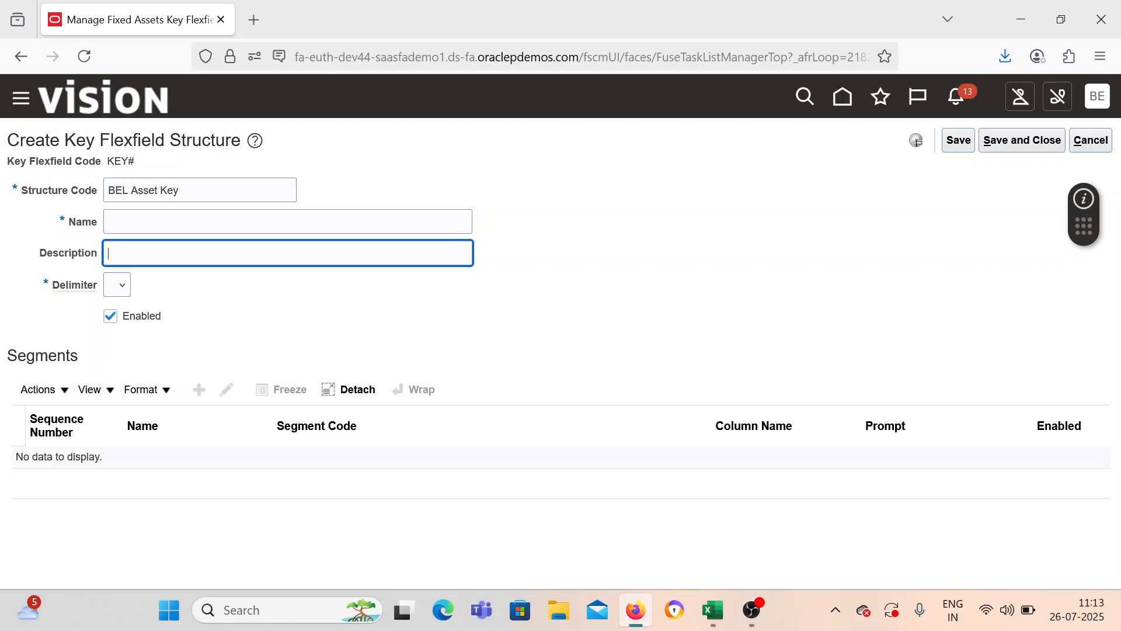
Step: Set the structure's name and description to BEL Asset Key, choose the period delimiter and save the structure
{"action": "triple_click", "coordinate": [218, 191]}
{"action": "key", "text": "ctrl+c"}
{"action": "left_click", "coordinate": [148, 213]}
{"action": "key", "text": "ctrl+v"}
{"action": "left_click", "coordinate": [143, 254]}
{"action": "key", "text": "ctrl+v"}
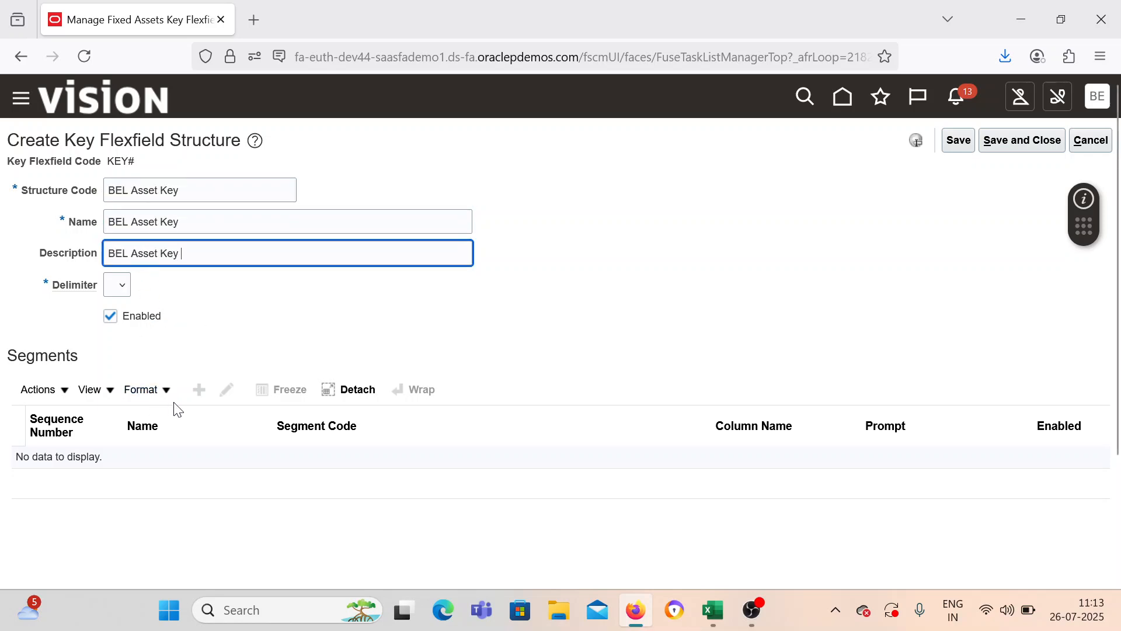
{"action": "left_click", "coordinate": [122, 285]}
{"action": "left_click", "coordinate": [119, 422]}
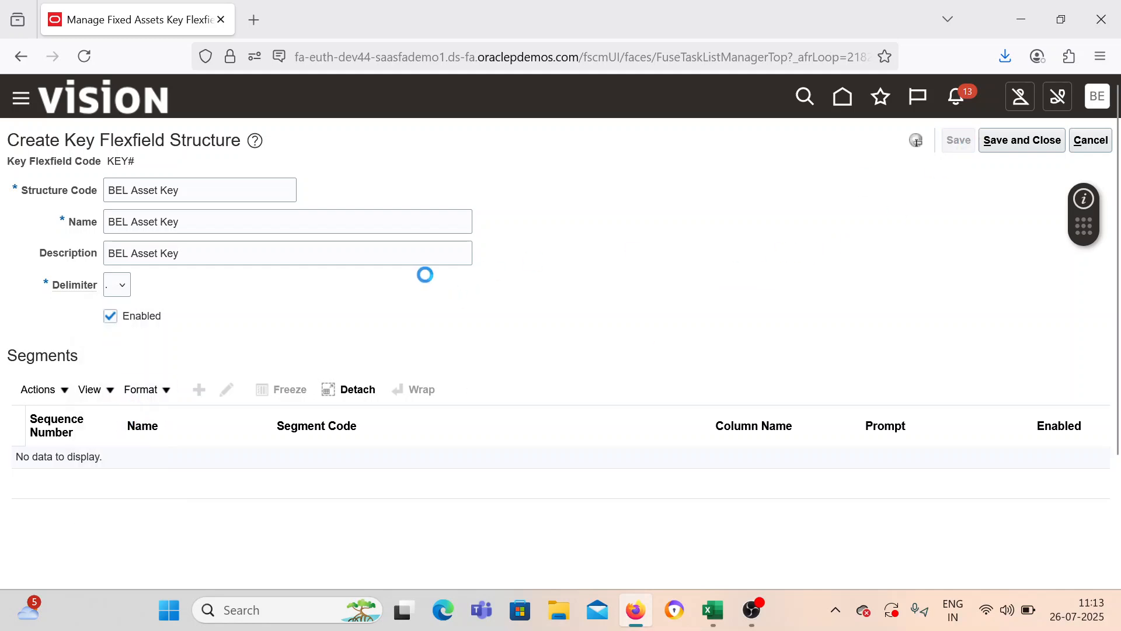
Step: Add a segment to the BEL Asset Key structure with the segment code BEL Asset Key
{"action": "left_click", "coordinate": [199, 381]}
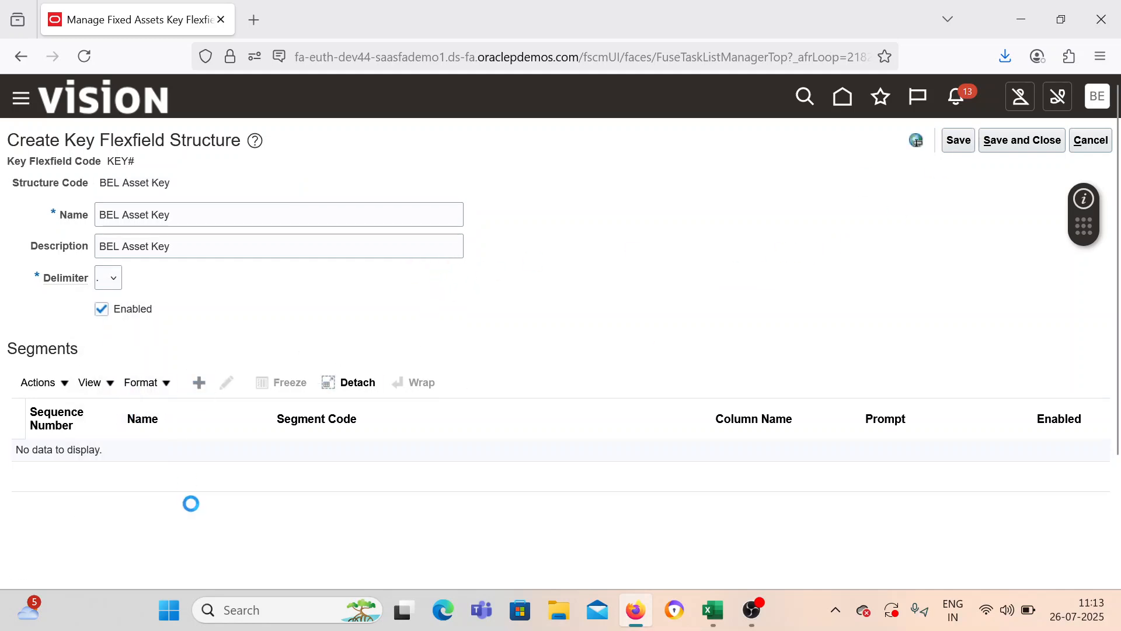
{"action": "left_click", "coordinate": [220, 227]}
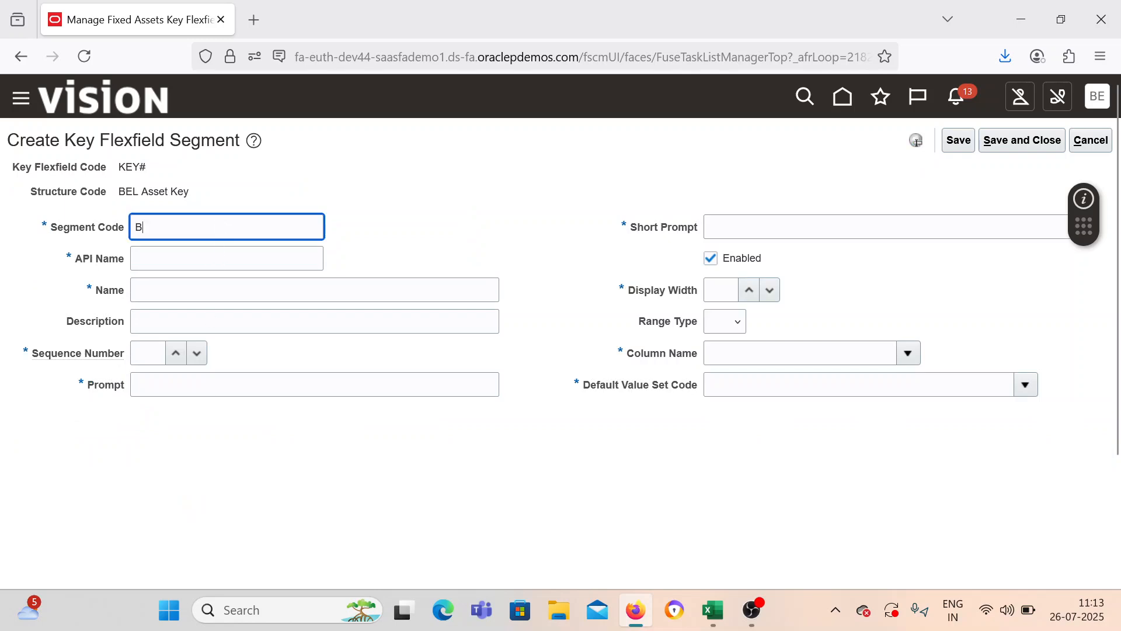
{"action": "type", "text": "BEL Asset Key"}
{"action": "left_click", "coordinate": [181, 290]}
{"action": "left_click", "coordinate": [181, 324]}
{"action": "left_click", "coordinate": [188, 296]}
Step: Set the segment's name and description to BEL Asset Key and its sequence number to 1
{"action": "left_click_drag", "start_coordinate": [251, 220], "coordinate": [119, 224]}
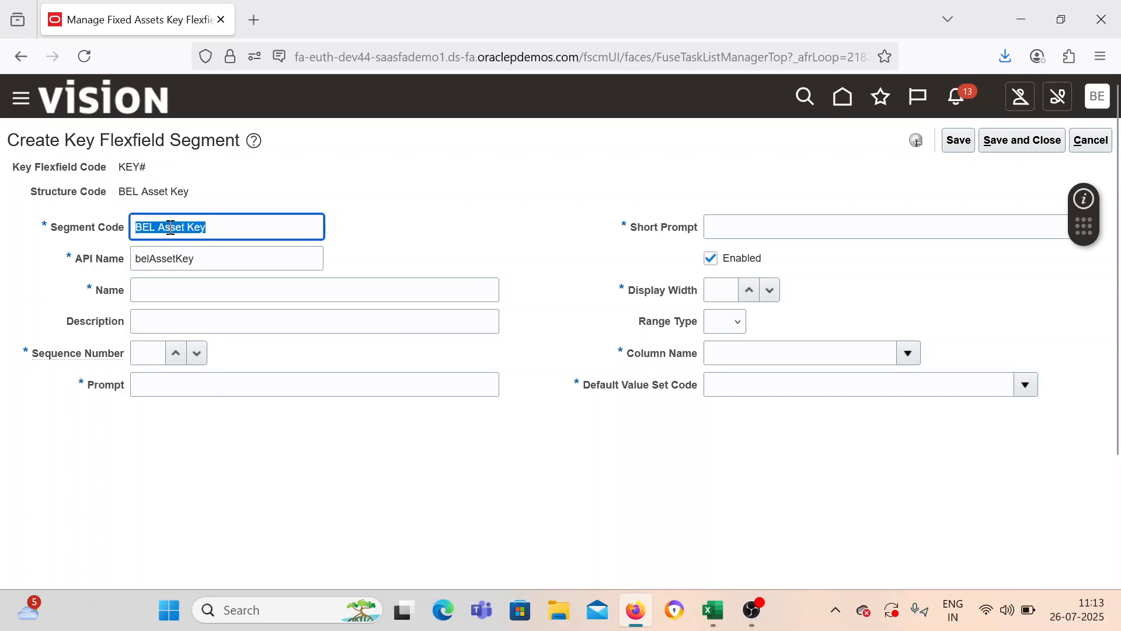
{"action": "left_click", "coordinate": [171, 284]}
{"action": "key", "text": "ctrl+v"}
{"action": "left_click", "coordinate": [166, 323]}
{"action": "key", "text": "ctrl+v"}
{"action": "left_click", "coordinate": [158, 353]}
{"action": "key", "text": "Tab"}
Step: Set the segment's prompt and short prompt to BEL Asset Key and its display width to 10
{"action": "left_click", "coordinate": [296, 385]}
{"action": "key", "text": "ctrl+v"}
{"action": "left_click", "coordinate": [720, 235]}
{"action": "key", "text": "ctrl+v"}
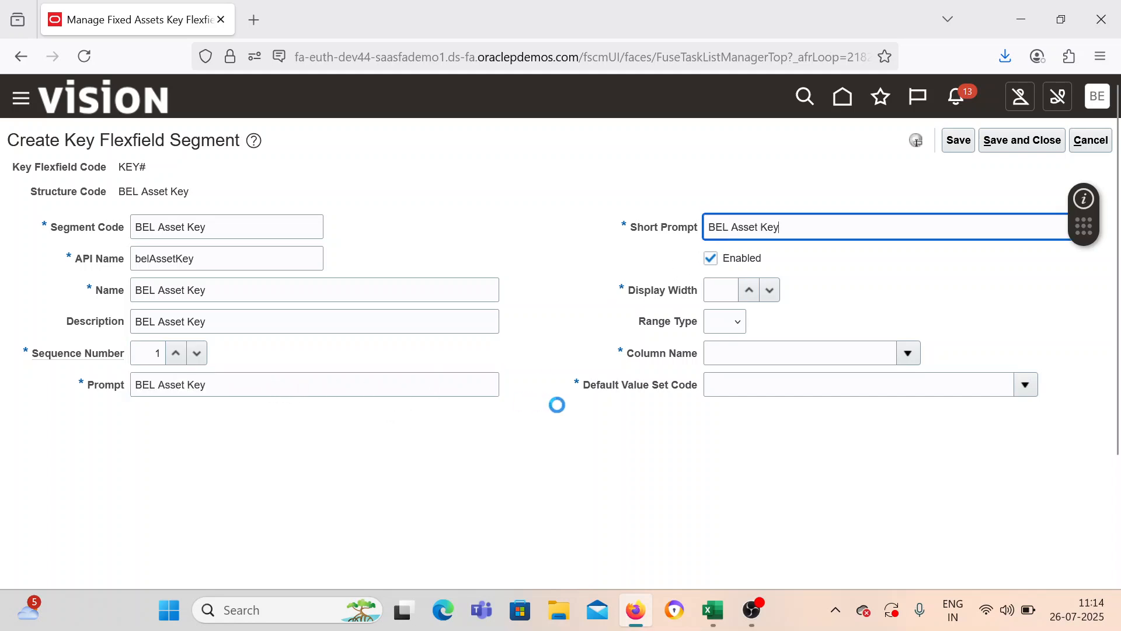
{"action": "left_click", "coordinate": [714, 286]}
{"action": "type", "text": "10"}
Step: Search the segment's column names for Seg and assign SEGMENT1 as the column name
{"action": "left_click", "coordinate": [908, 353]}
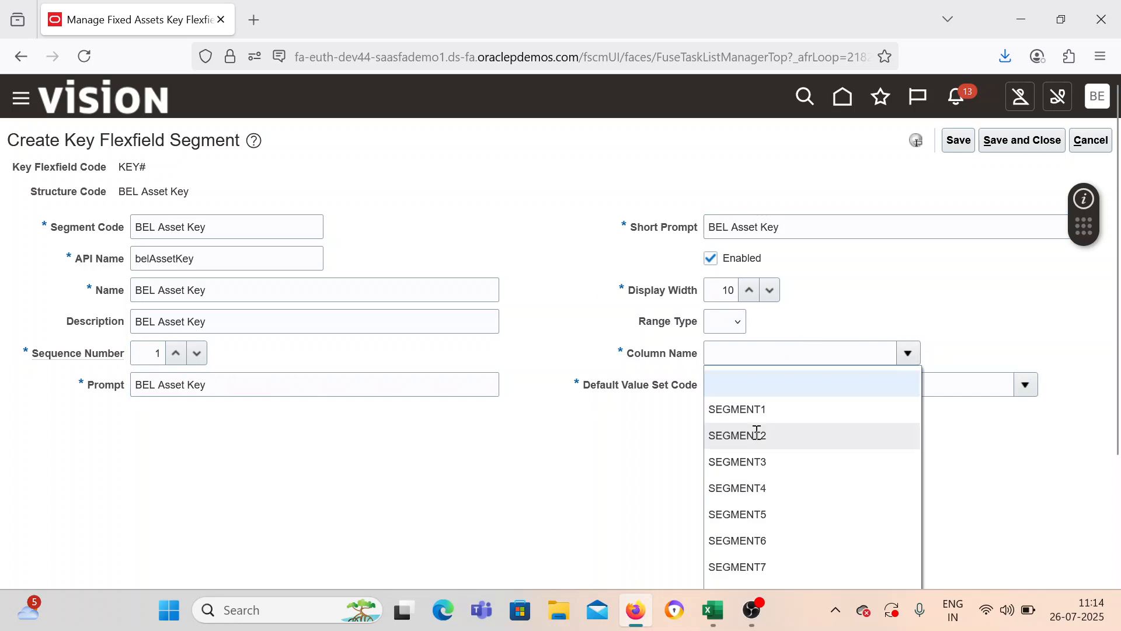
{"action": "scroll", "coordinate": [829, 464], "scroll_direction": "down", "scroll_amount": 3}
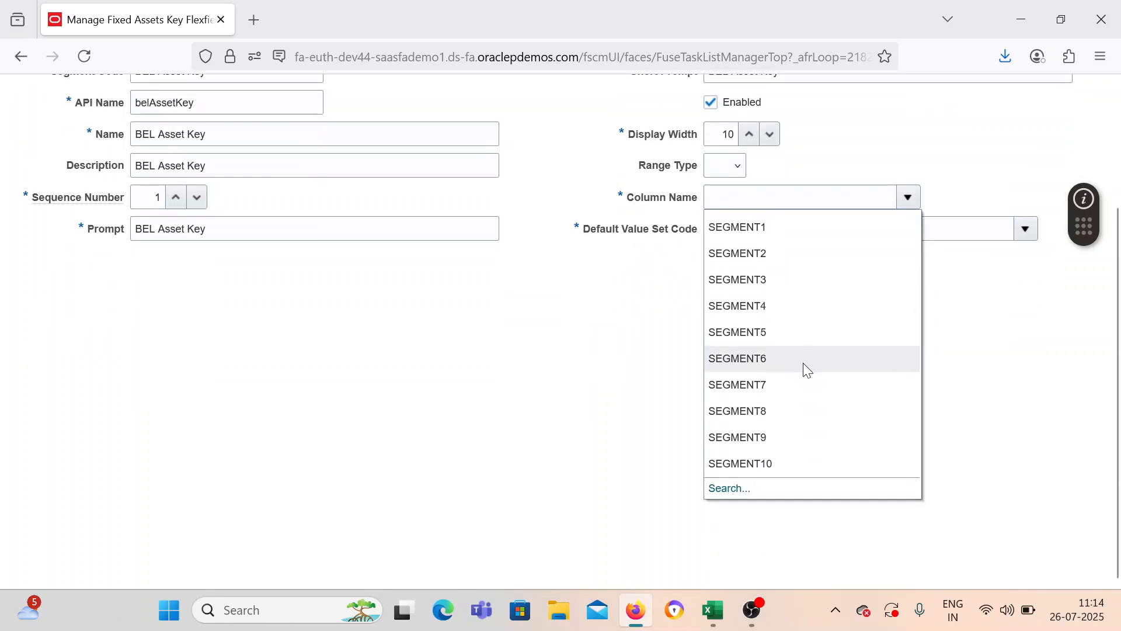
{"action": "scroll", "coordinate": [420, 355], "scroll_direction": "up", "scroll_amount": 3}
{"action": "scroll", "coordinate": [421, 355], "scroll_direction": "down", "scroll_amount": 2}
{"action": "left_click", "coordinate": [735, 555]}
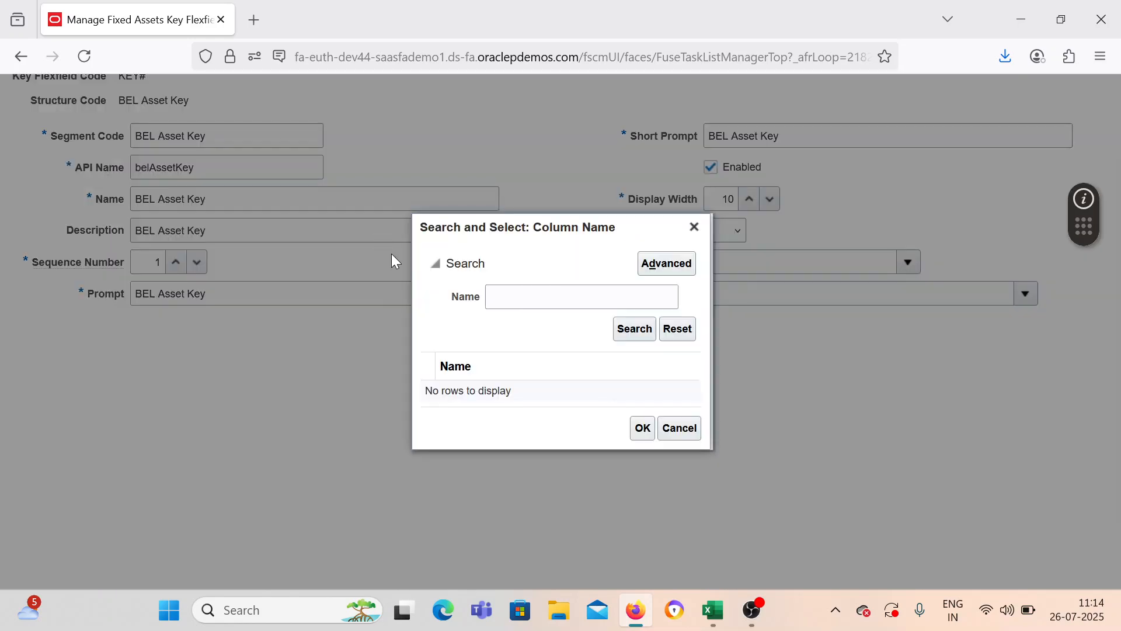
{"action": "left_click", "coordinate": [540, 302]}
{"action": "type", "text": "S"}
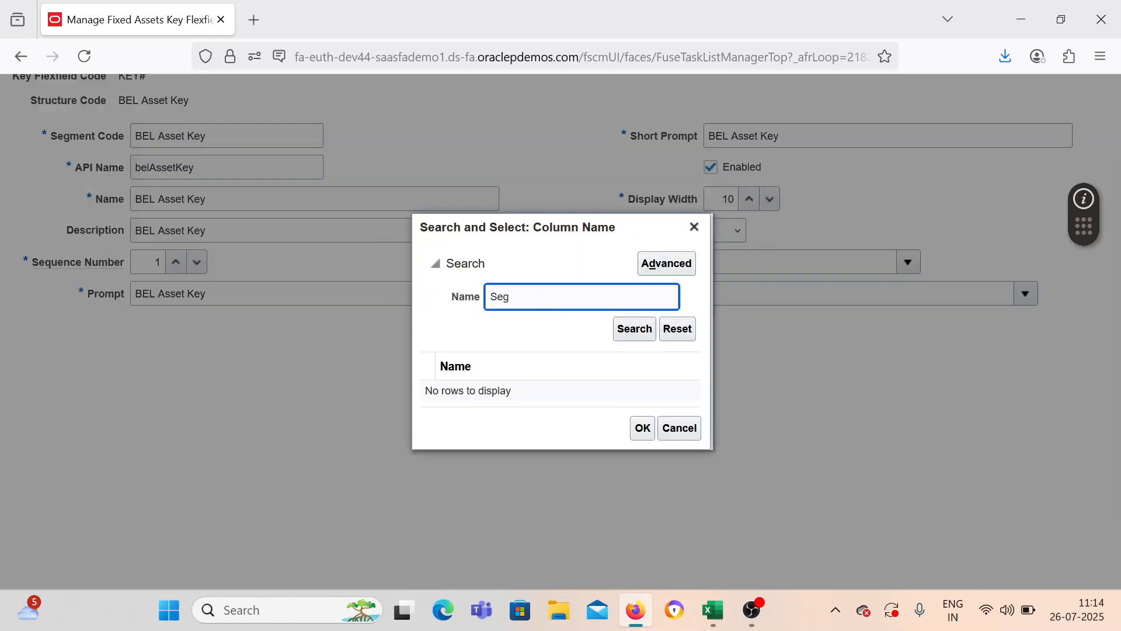
{"action": "type", "text": "eg"}
{"action": "key", "text": "Return"}
{"action": "scroll", "coordinate": [549, 453], "scroll_direction": "down", "scroll_amount": 1}
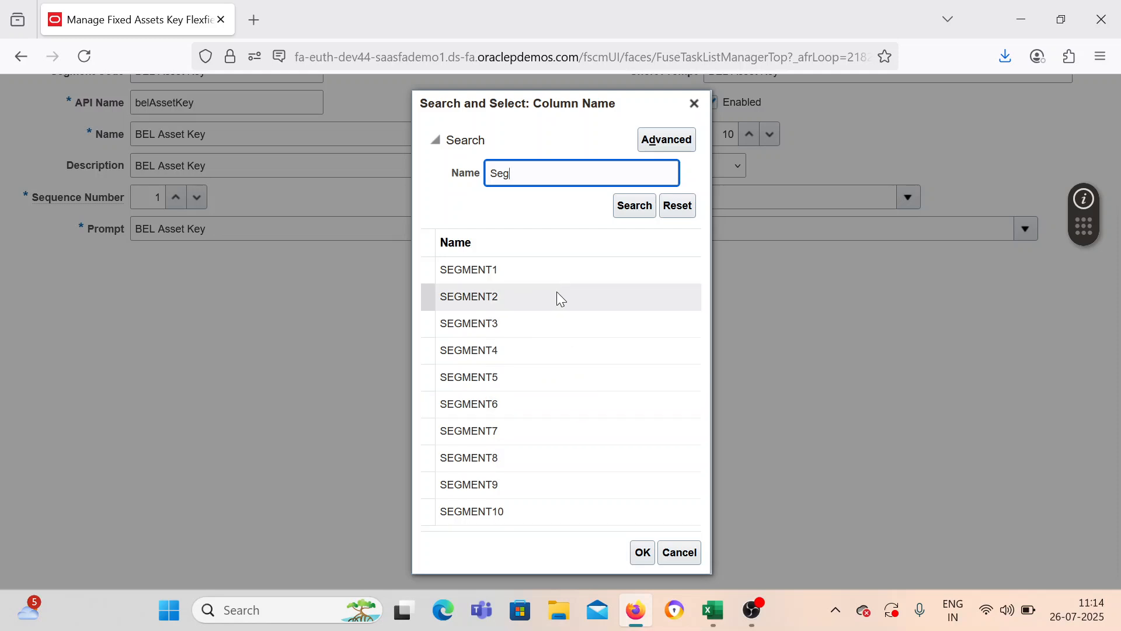
{"action": "left_click", "coordinate": [551, 274]}
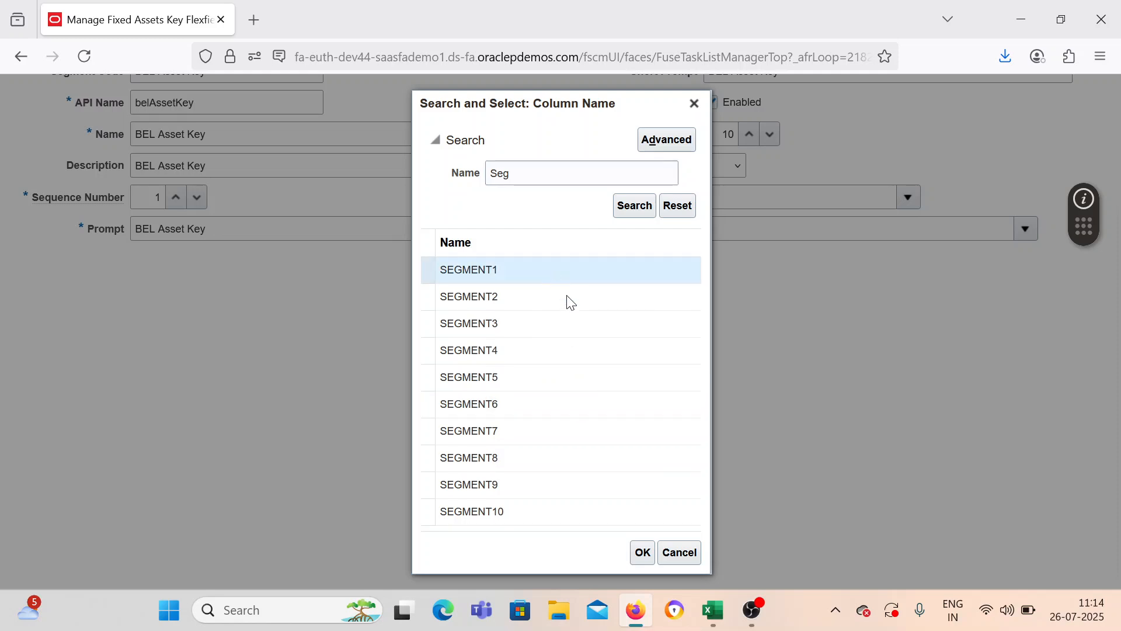
{"action": "left_click", "coordinate": [643, 551]}
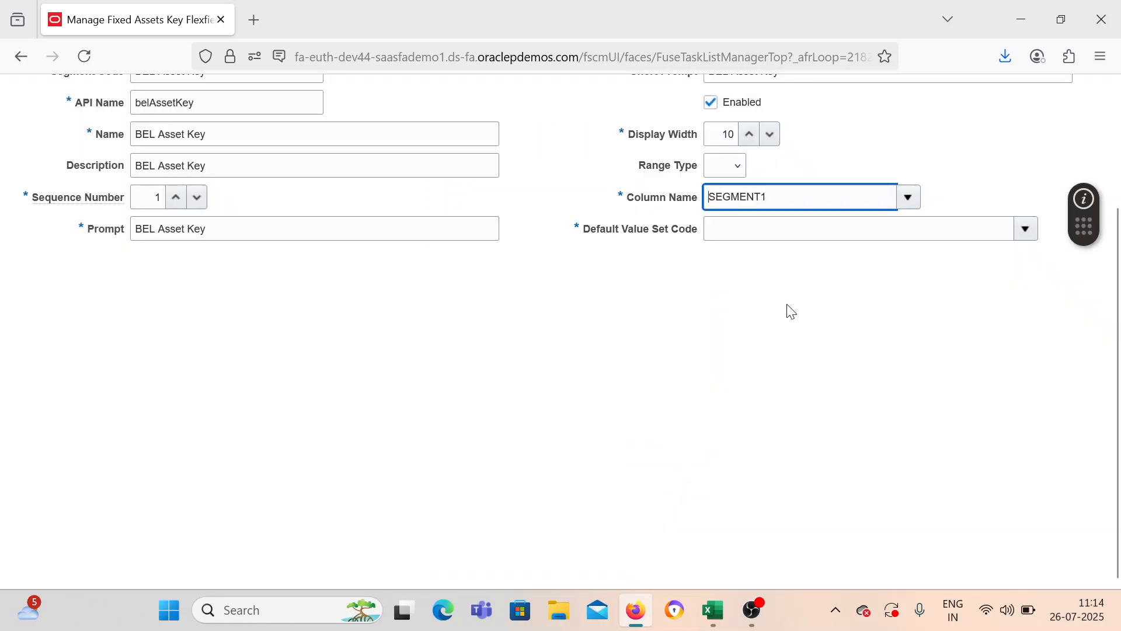
Step: Search the default value set codes for BEL and assign the BEL Asset Key value set to the segment
{"action": "scroll", "coordinate": [859, 277], "scroll_direction": "up", "scroll_amount": 3}
{"action": "left_click", "coordinate": [1026, 385]}
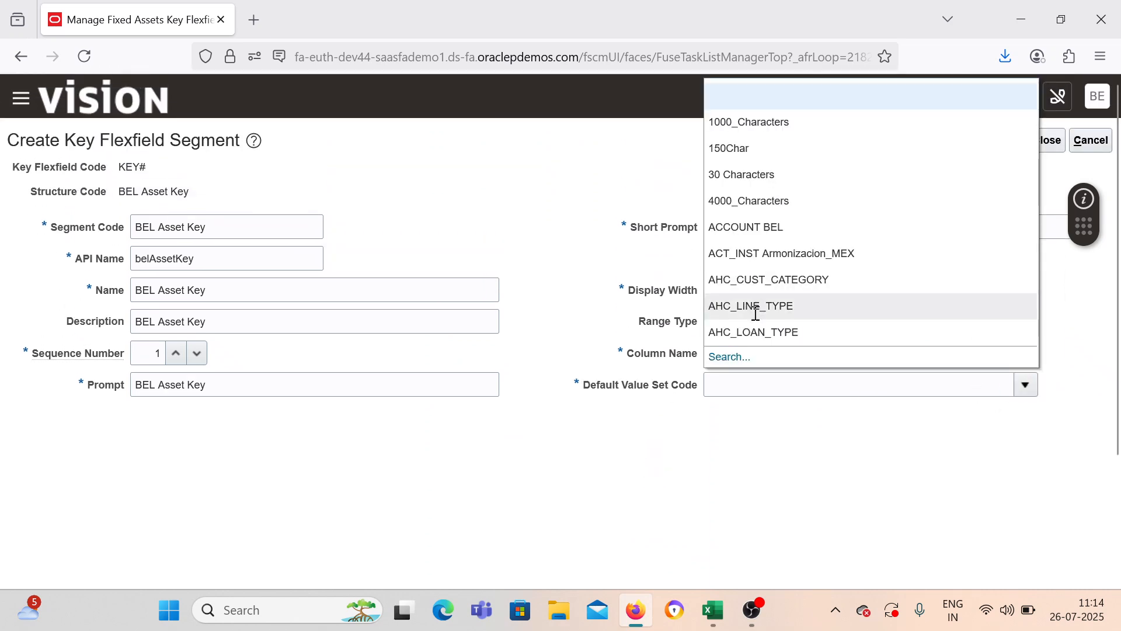
{"action": "left_click", "coordinate": [728, 357]}
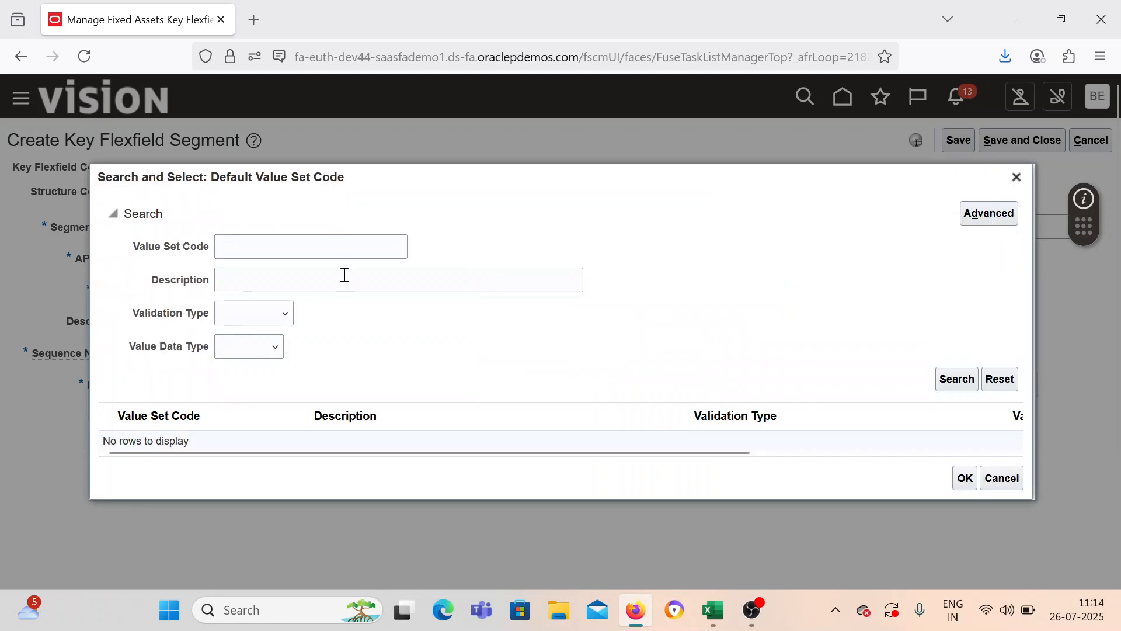
{"action": "left_click", "coordinate": [332, 254]}
{"action": "key", "text": "Return"}
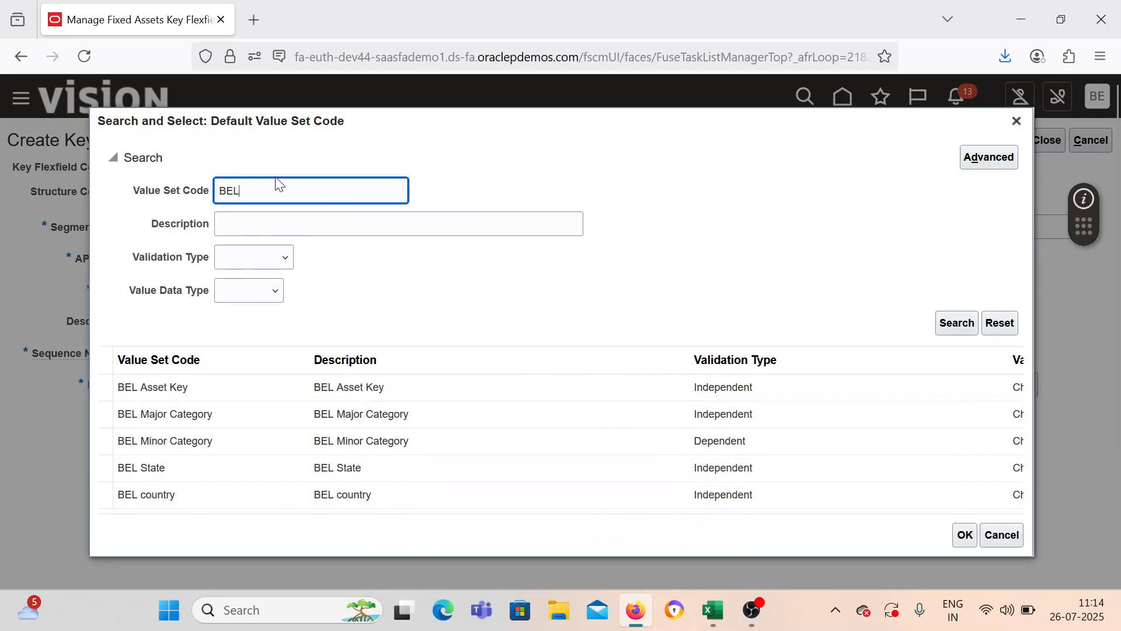
{"action": "left_click", "coordinate": [225, 384]}
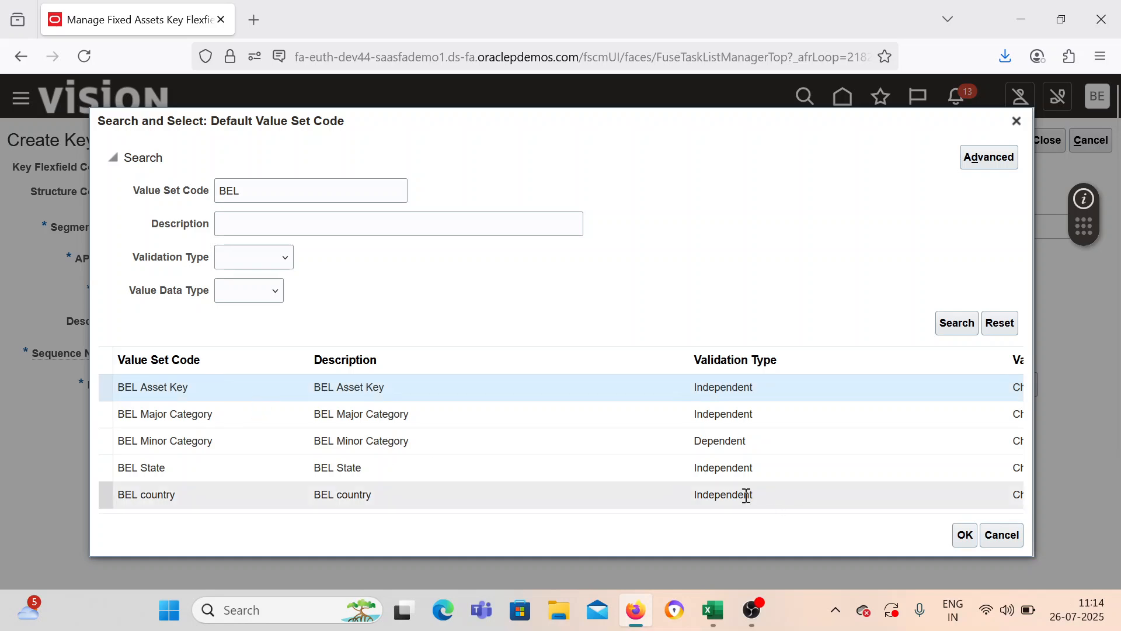
{"action": "left_click", "coordinate": [964, 534]}
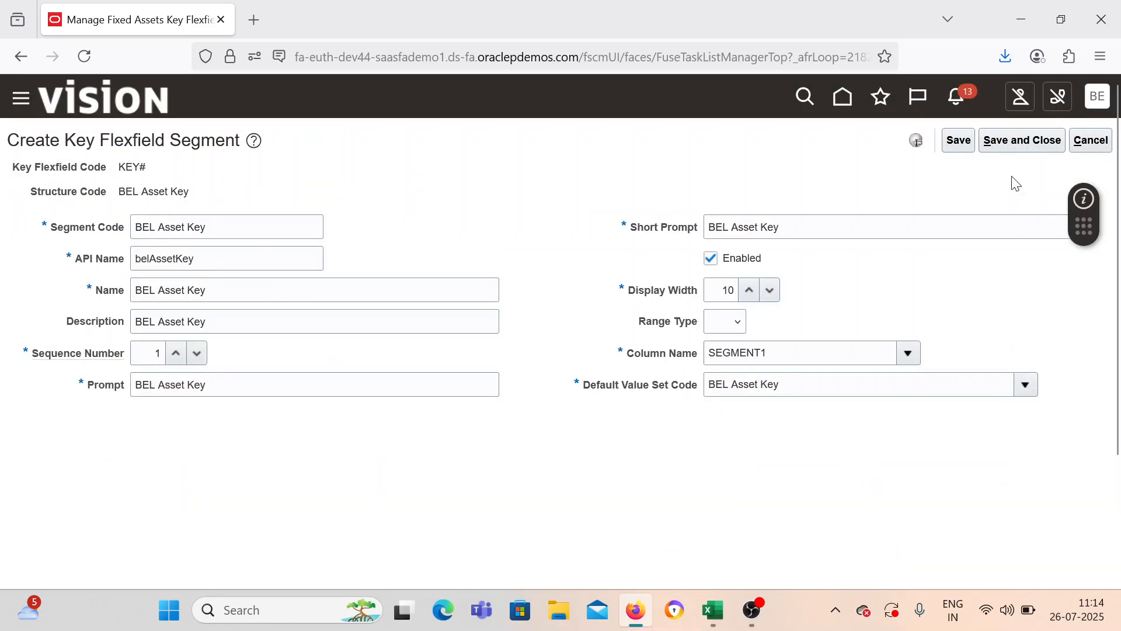
Step: Save and close the BEL Asset Key segment and its structure, and return to the key flexfields list
{"action": "left_click", "coordinate": [1022, 140]}
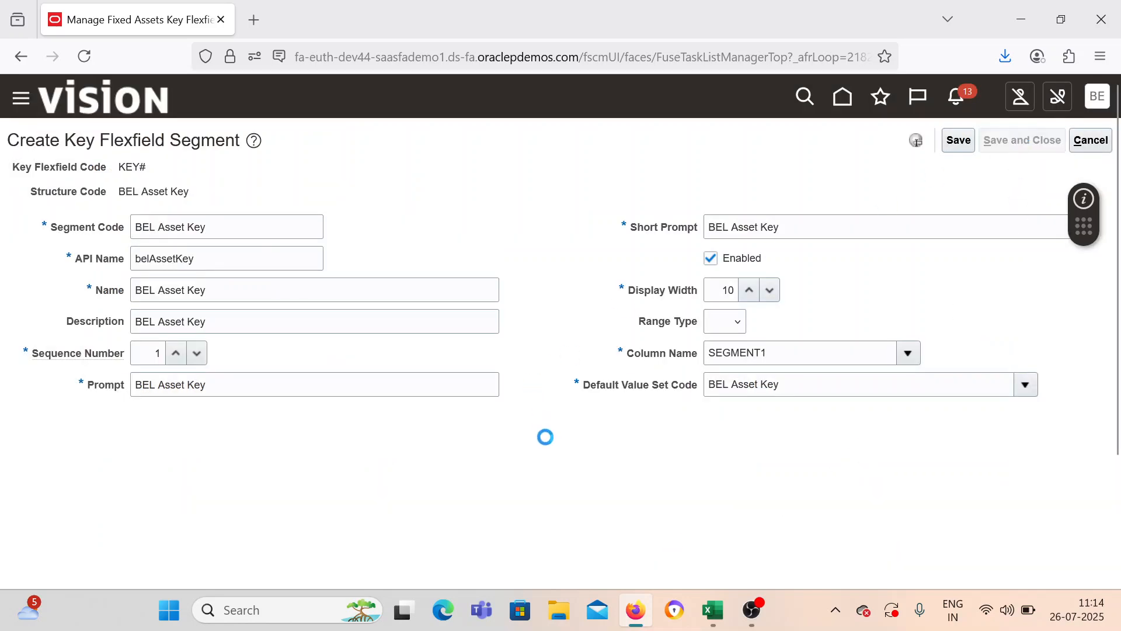
{"action": "left_click", "coordinate": [1007, 143]}
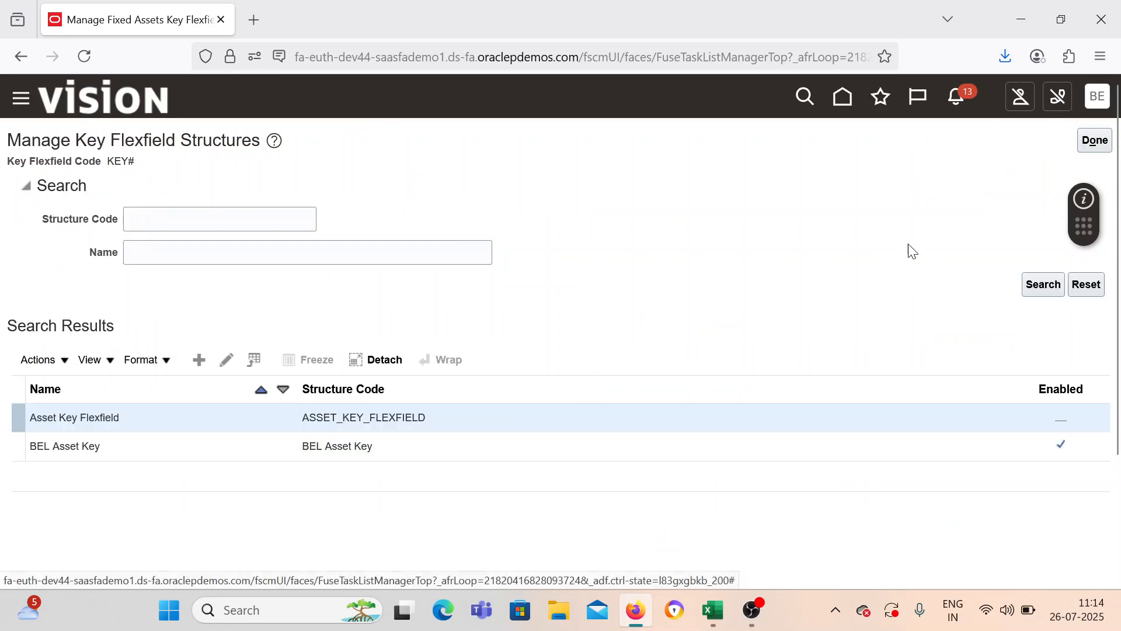
{"action": "left_click", "coordinate": [1093, 142]}
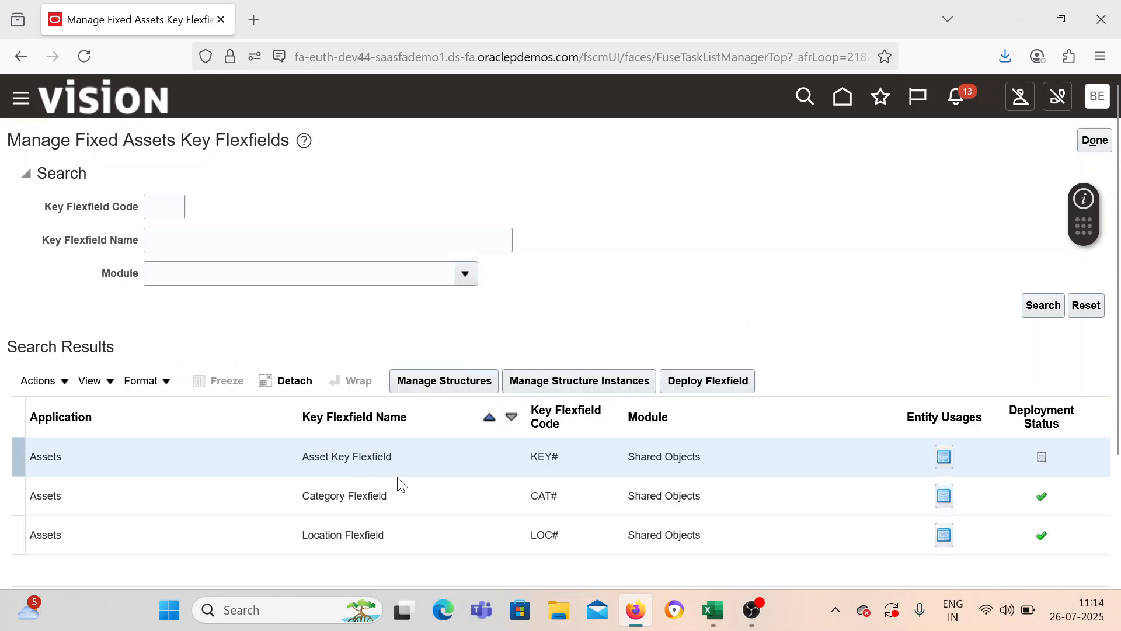
Step: Create a structure instance for the Asset Key Flexfield with the code BEL Asste Key Str Ins and its matching API name
{"action": "left_click", "coordinate": [638, 385]}
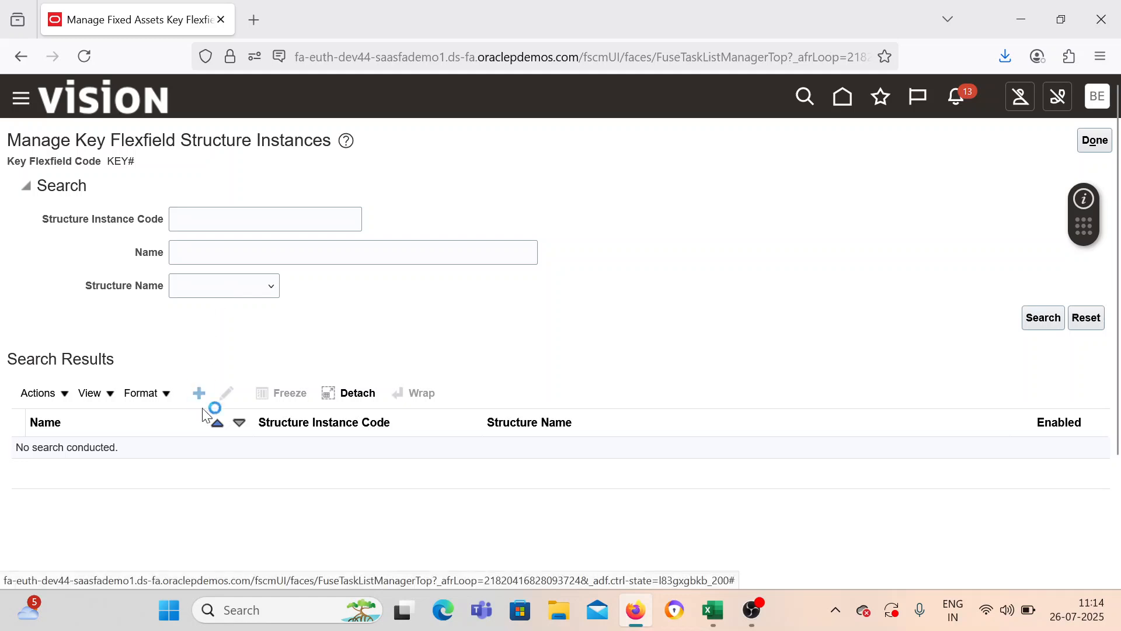
{"action": "left_click", "coordinate": [224, 196]}
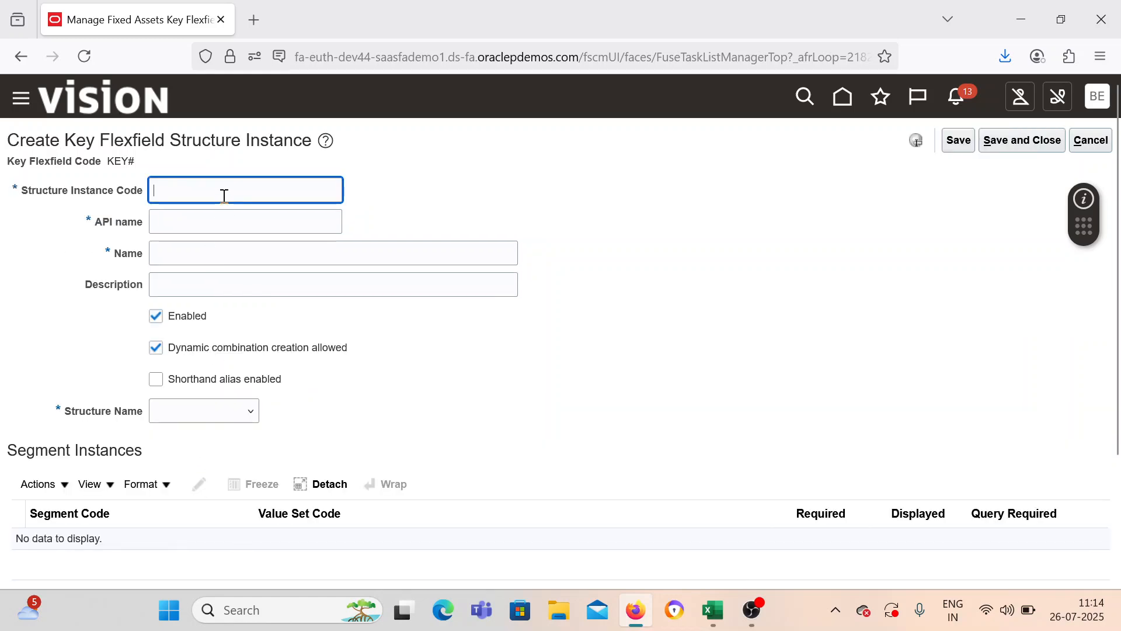
{"action": "type", "text": "BEL Aset"}
{"action": "key", "text": "BackSpace"}
{"action": "key", "text": "BackSpace"}
{"action": "key", "text": "BackSpace"}
{"action": "type", "text": "ste Key"}
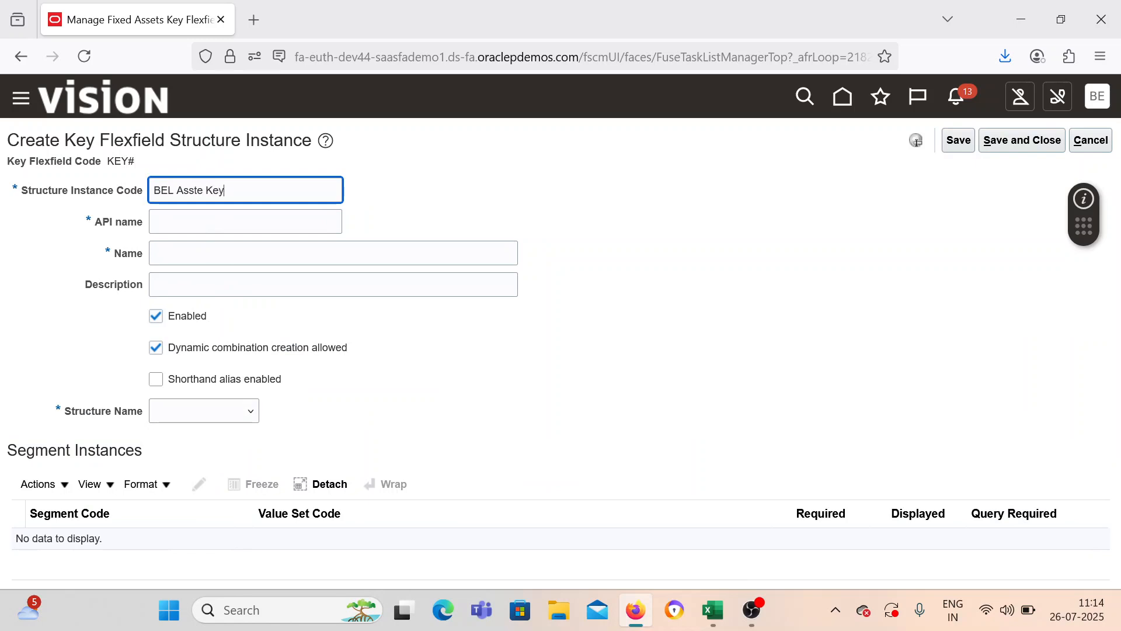
{"action": "type", "text": " Str Ins"}
{"action": "left_click", "coordinate": [233, 221]}
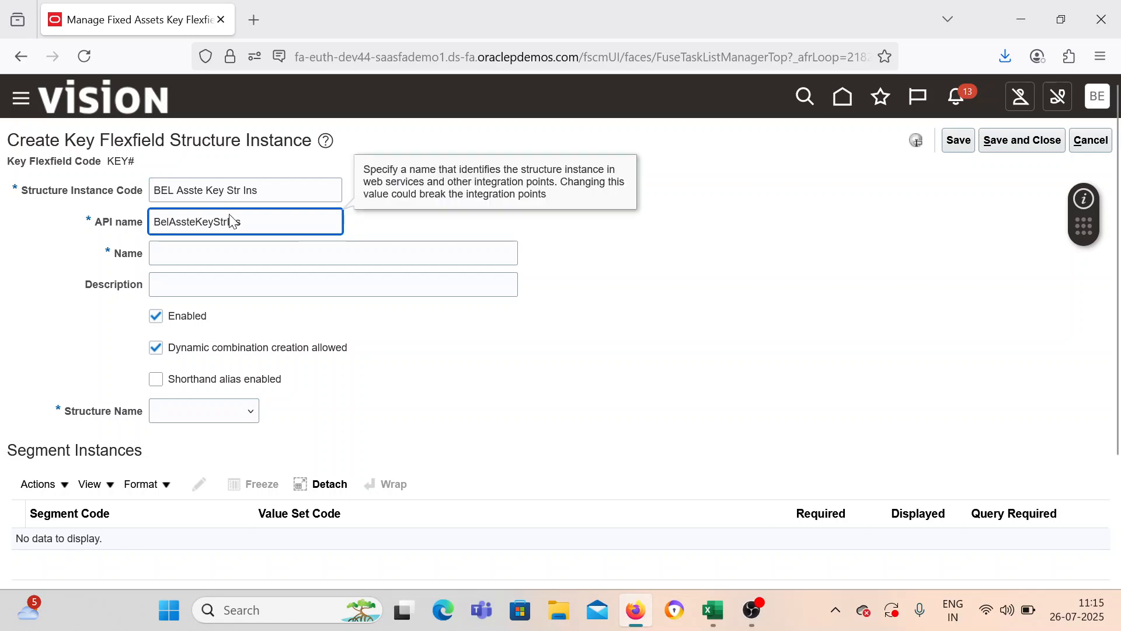
Step: Copy the structure instance code BEL Asste Key Str Ins into the instance's name and description
{"action": "left_click", "coordinate": [224, 251]}
{"action": "left_click_drag", "start_coordinate": [285, 194], "coordinate": [148, 194]}
{"action": "left_click_drag", "start_coordinate": [263, 187], "coordinate": [103, 202]}
{"action": "type", "text": "BEL Asset Key"}
{"action": "key", "text": "ctrl+z"}
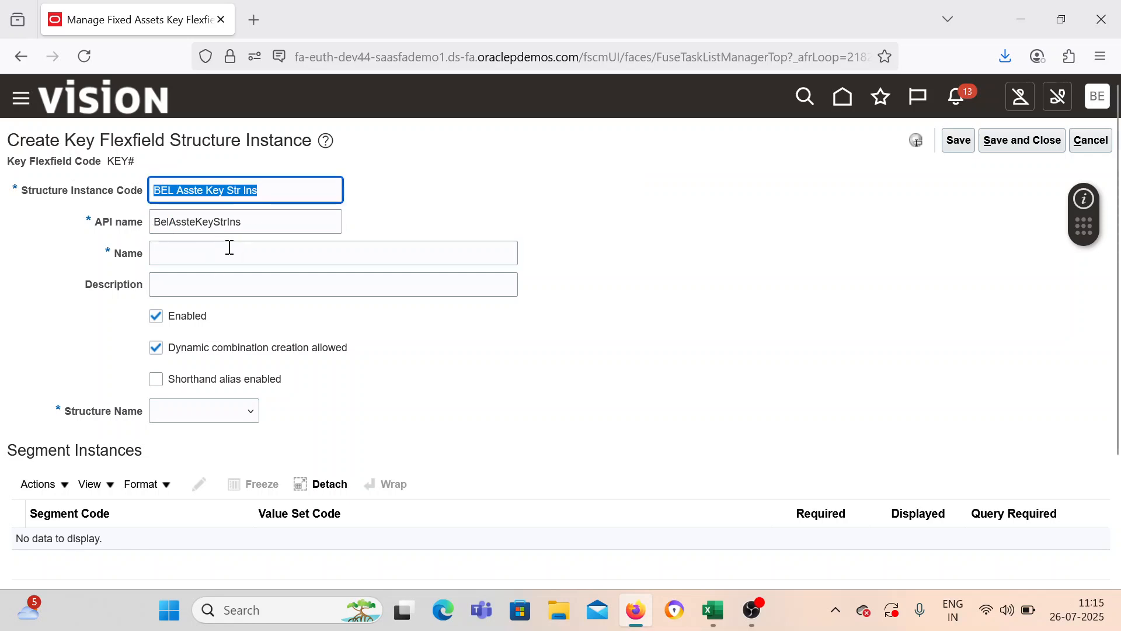
{"action": "key", "text": "ctrl+c"}
{"action": "left_click", "coordinate": [229, 247]}
{"action": "key", "text": "ctrl+v"}
{"action": "left_click", "coordinate": [193, 293]}
{"action": "key", "text": "ctrl+v"}
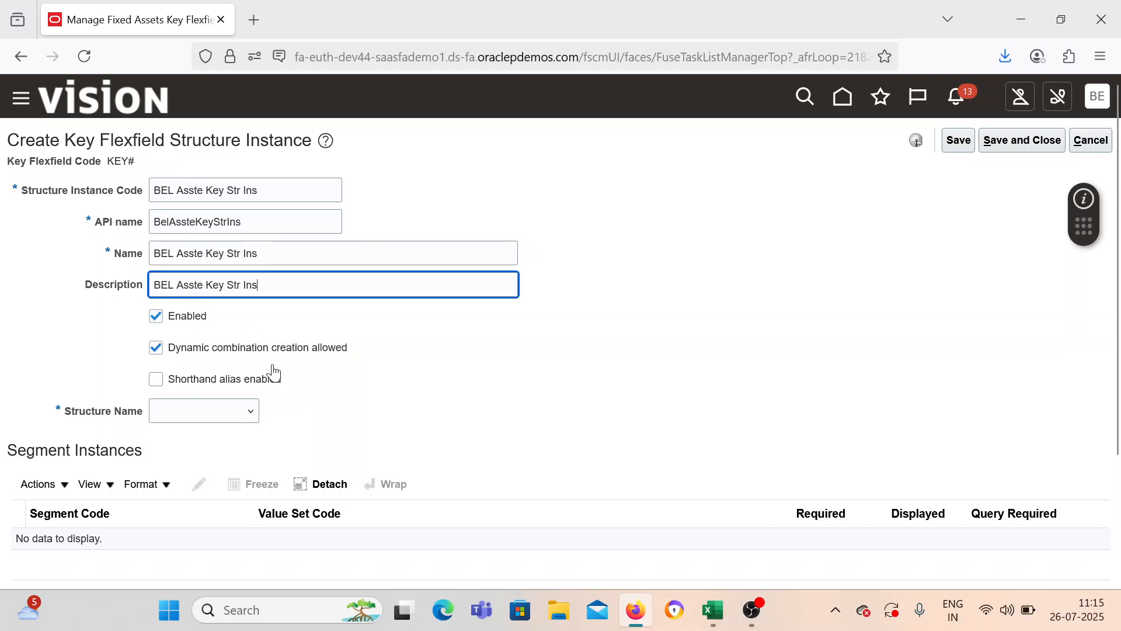
Step: Base the instance on the BEL Asset Key structure and make its BEL Asset Key segment instance required
{"action": "left_click", "coordinate": [238, 412]}
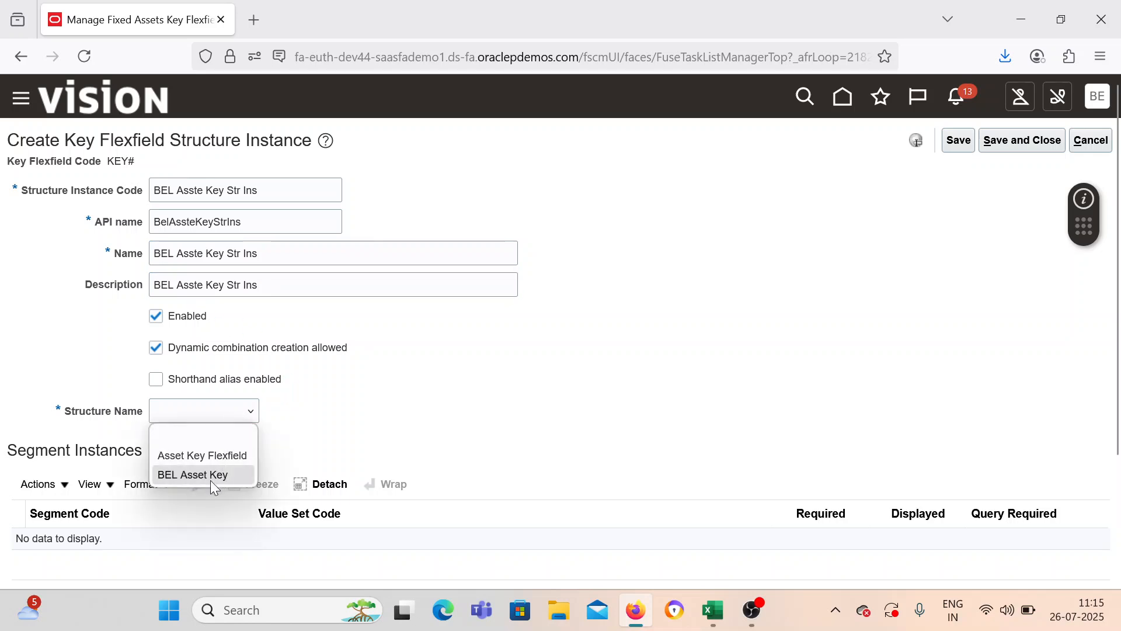
{"action": "left_click", "coordinate": [195, 476]}
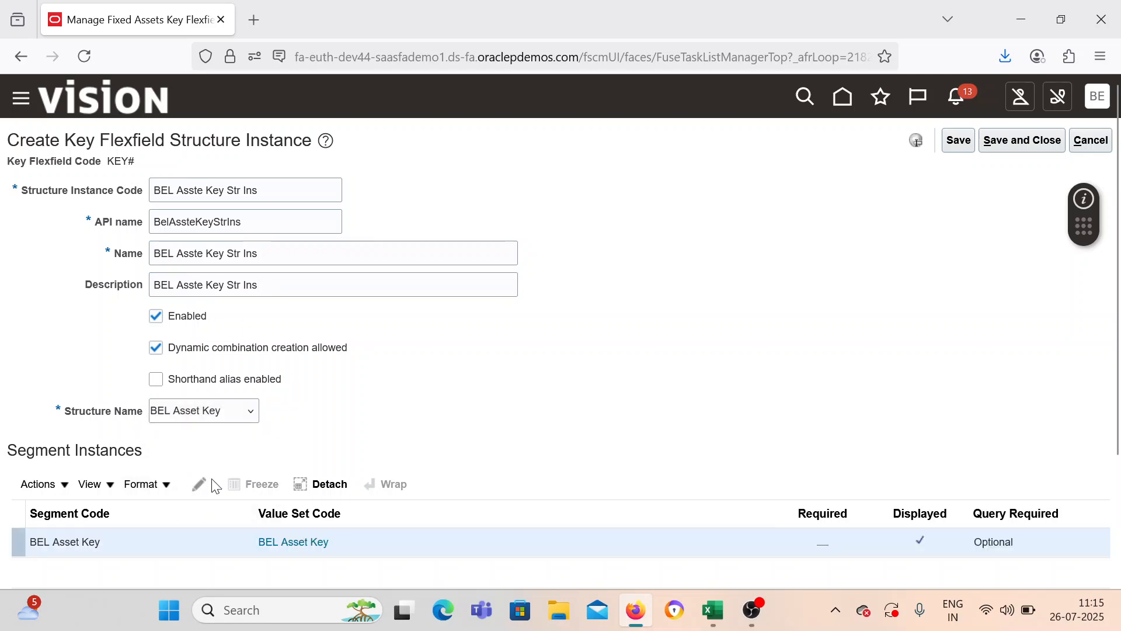
{"action": "scroll", "coordinate": [207, 497], "scroll_direction": "down", "scroll_amount": 3}
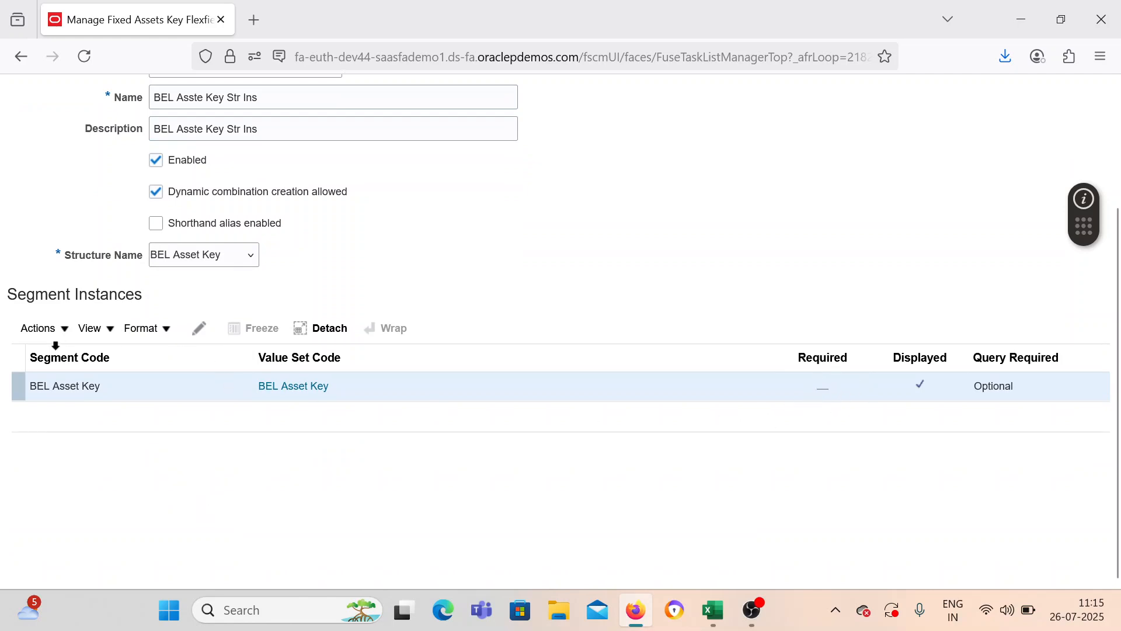
{"action": "left_click", "coordinate": [56, 329]}
{"action": "left_click", "coordinate": [52, 369]}
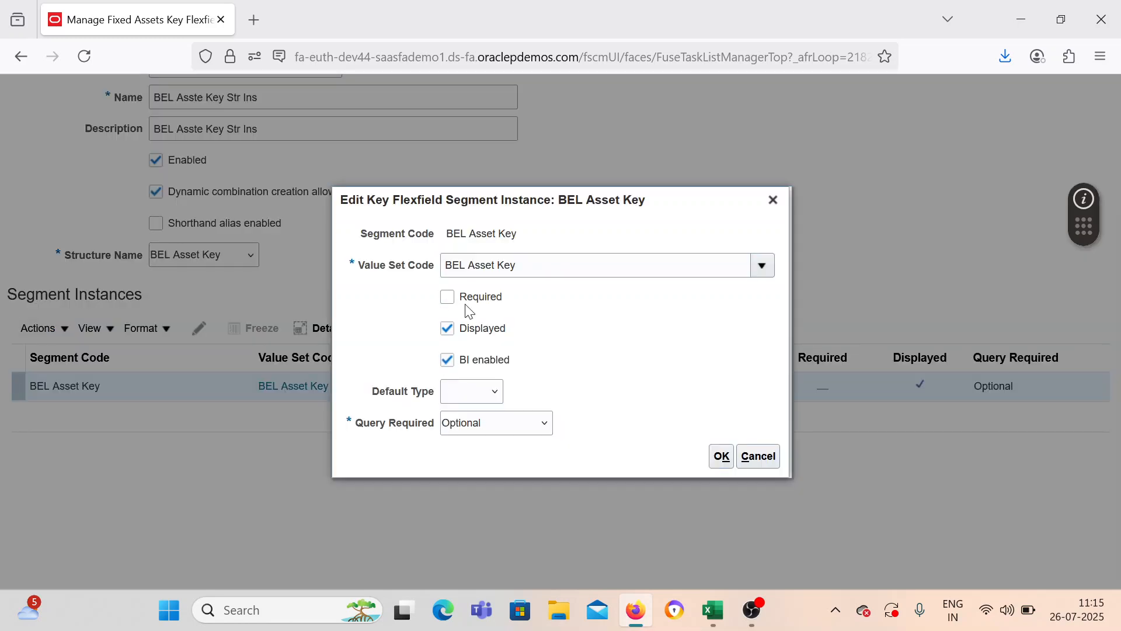
{"action": "left_click", "coordinate": [466, 303]}
{"action": "left_click", "coordinate": [722, 456]}
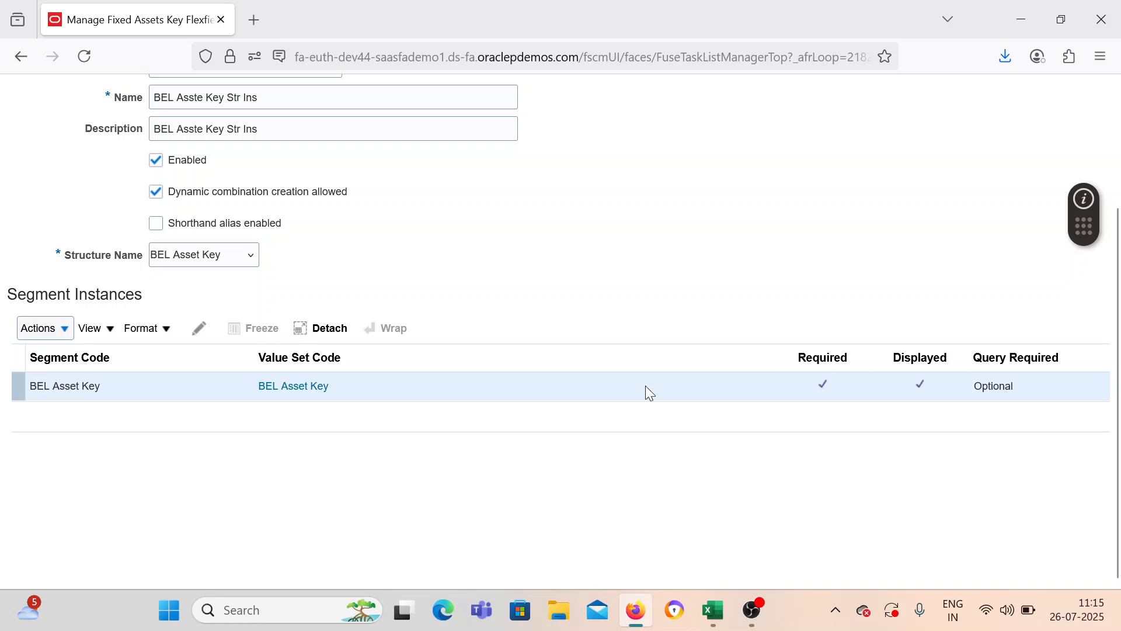
Step: Save and close the structure instance, and list all Asset Key structure instances
{"action": "scroll", "coordinate": [1024, 250], "scroll_direction": "up", "scroll_amount": 3}
{"action": "left_click", "coordinate": [1019, 142]}
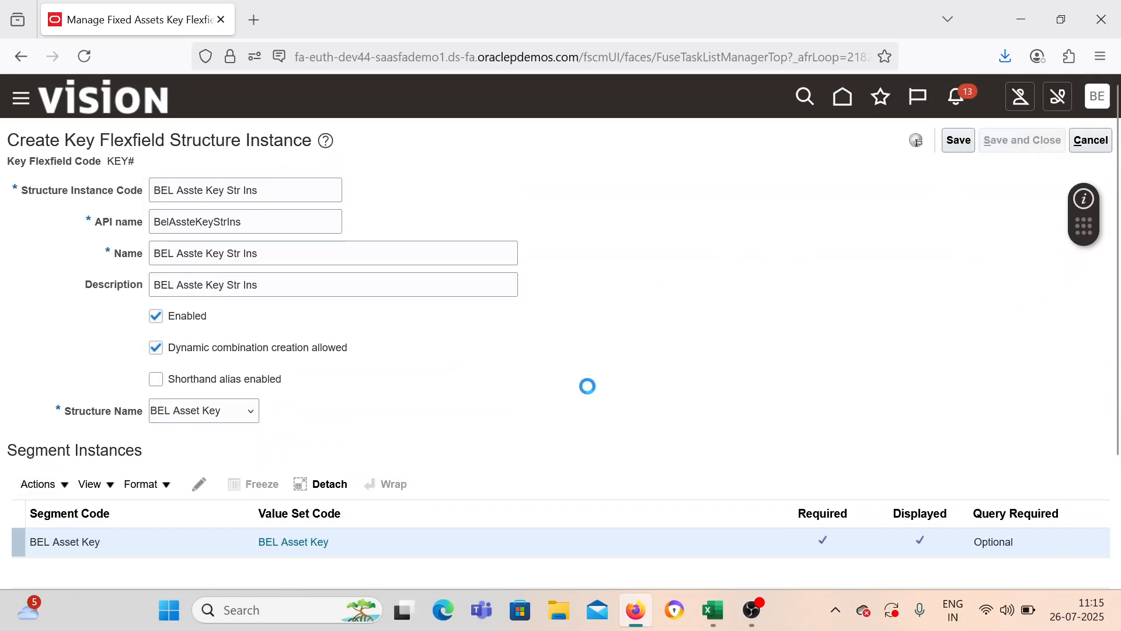
{"action": "left_click", "coordinate": [1032, 320]}
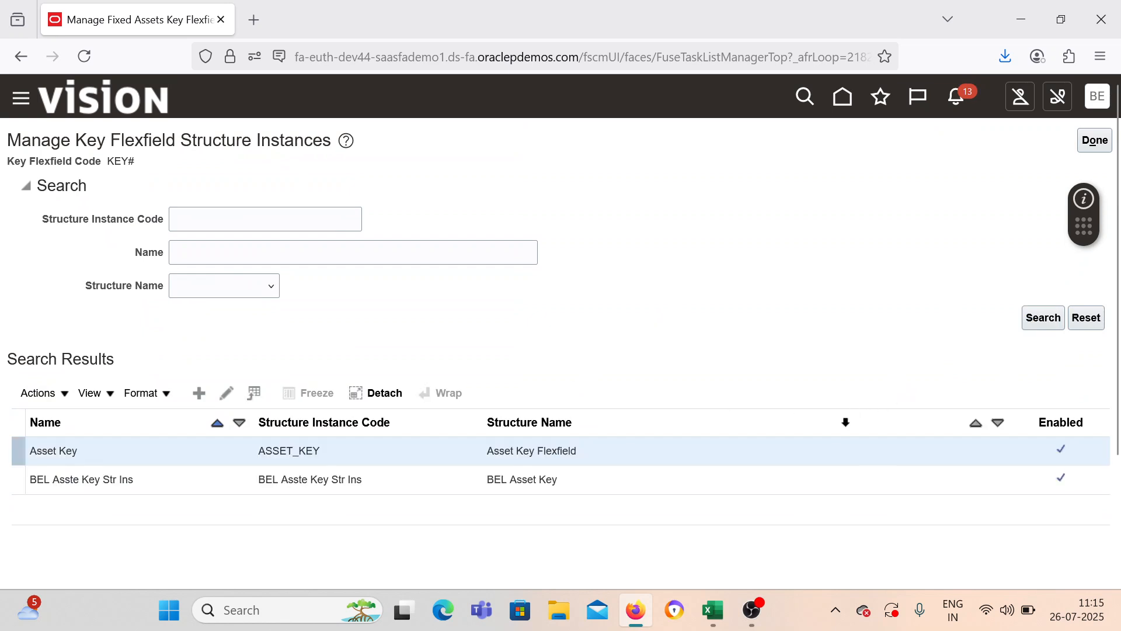
Step: Return to the key flexfields list and deploy the Asset Key Flexfield
{"action": "left_click", "coordinate": [1093, 141]}
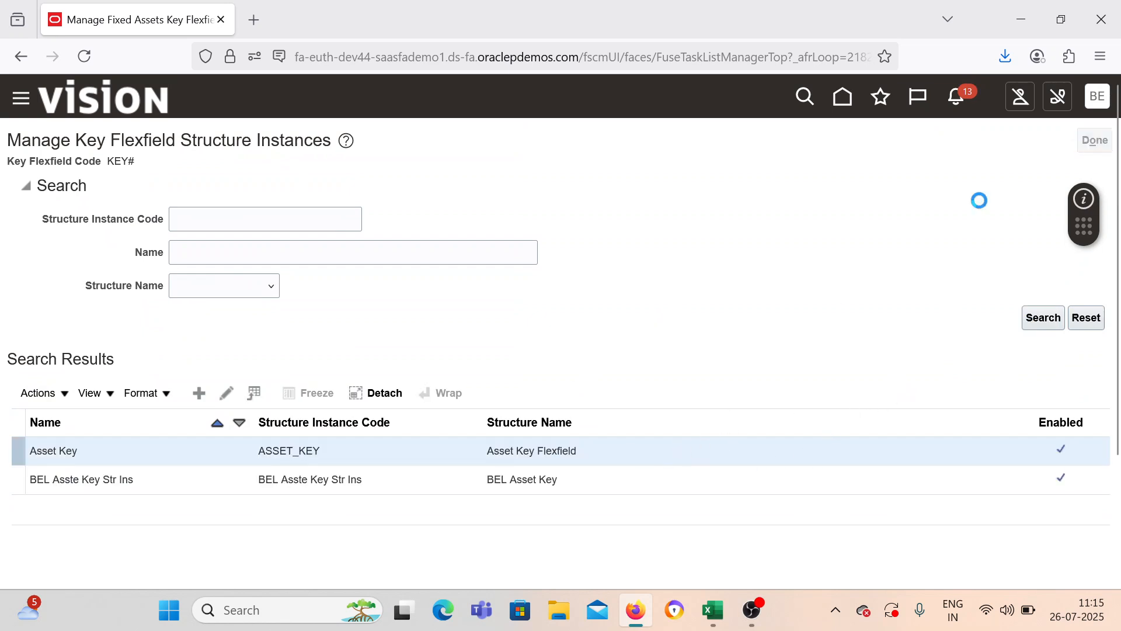
{"action": "left_click", "coordinate": [722, 388]}
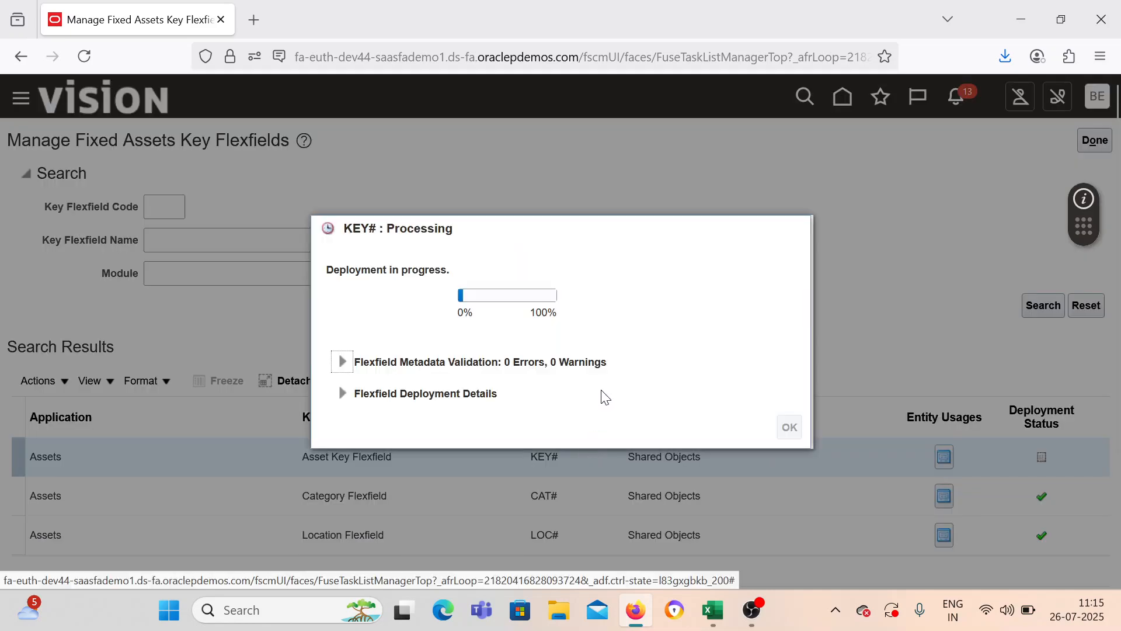
Step: Switch to the Excel setup checklist and mark the Asset Key KFF value set, structure and structure instance rows as Done
{"action": "left_click", "coordinate": [713, 611]}
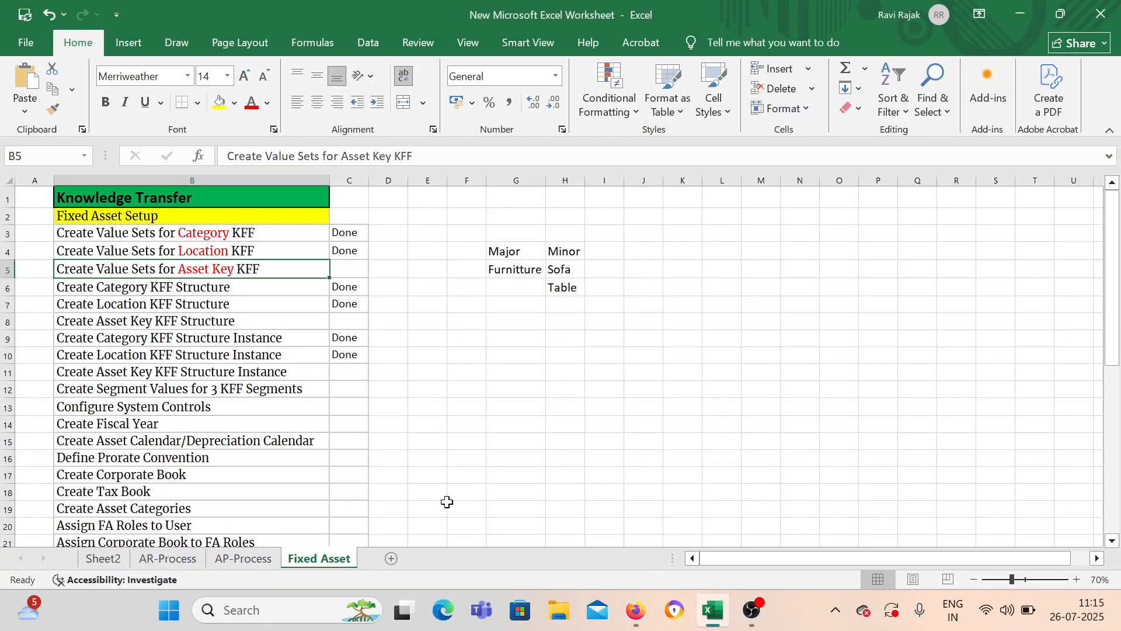
{"action": "left_click", "coordinate": [349, 249]}
{"action": "left_click_drag", "start_coordinate": [368, 258], "coordinate": [368, 276]}
{"action": "left_click", "coordinate": [361, 311]}
{"action": "left_click_drag", "start_coordinate": [361, 314], "coordinate": [370, 376]}
{"action": "left_click", "coordinate": [357, 359]}
{"action": "left_click", "coordinate": [475, 422]}
{"action": "left_click_drag", "start_coordinate": [313, 232], "coordinate": [337, 374]}
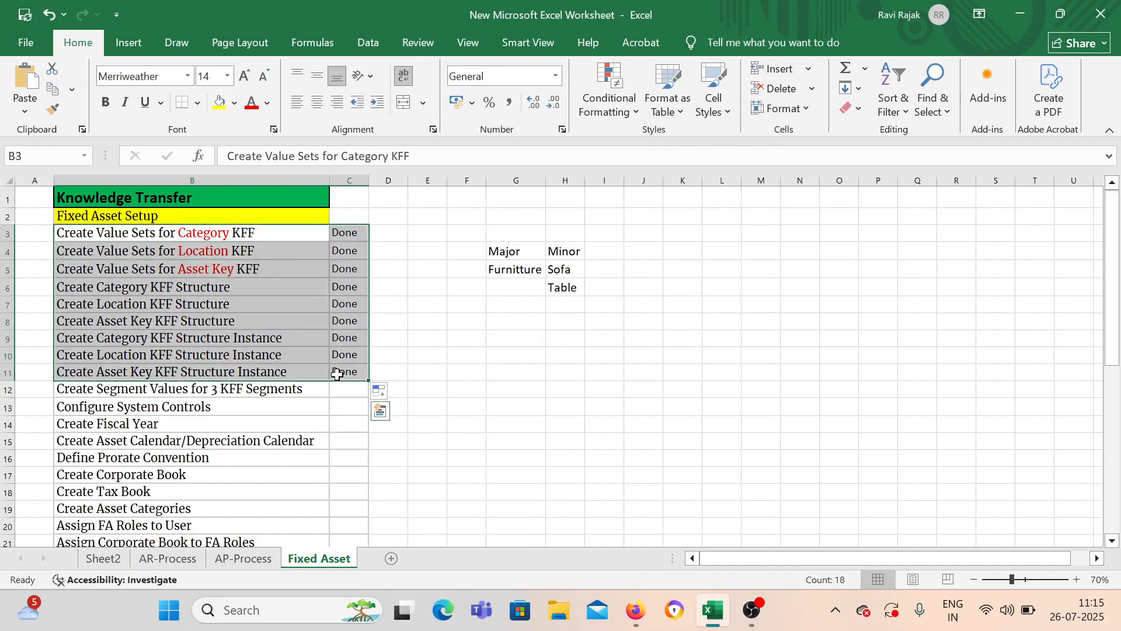
{"action": "left_click", "coordinate": [168, 389]}
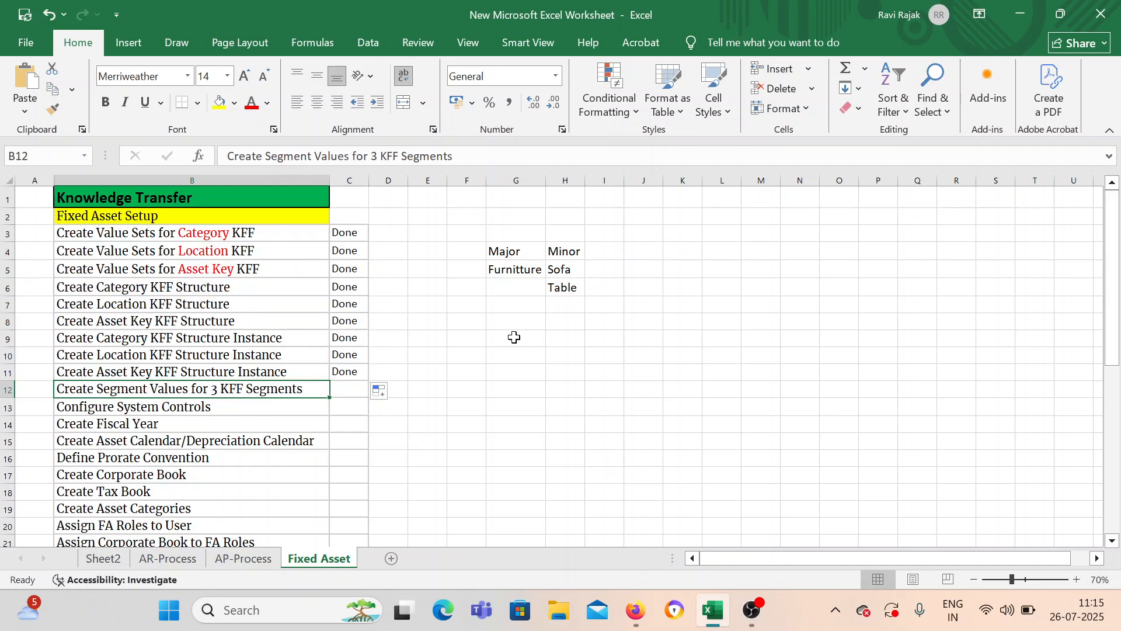
Step: Switch back to the Oracle Fusion browser window and close the Asset Key Flexfield's deployment confirmation
{"action": "left_click", "coordinate": [654, 602]}
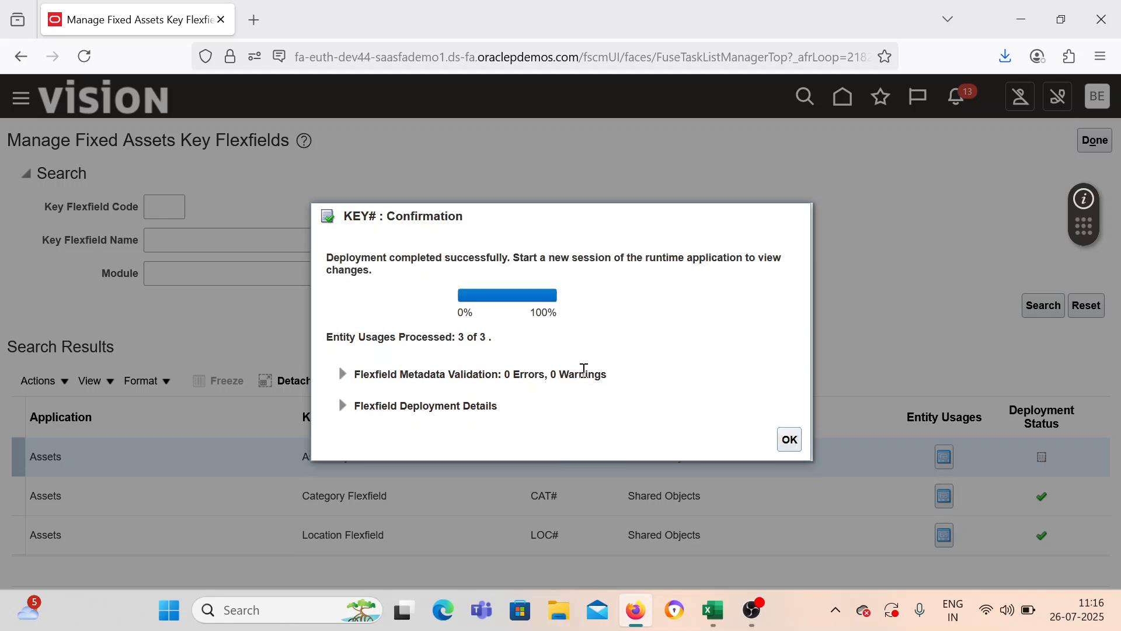
{"action": "left_click", "coordinate": [789, 439]}
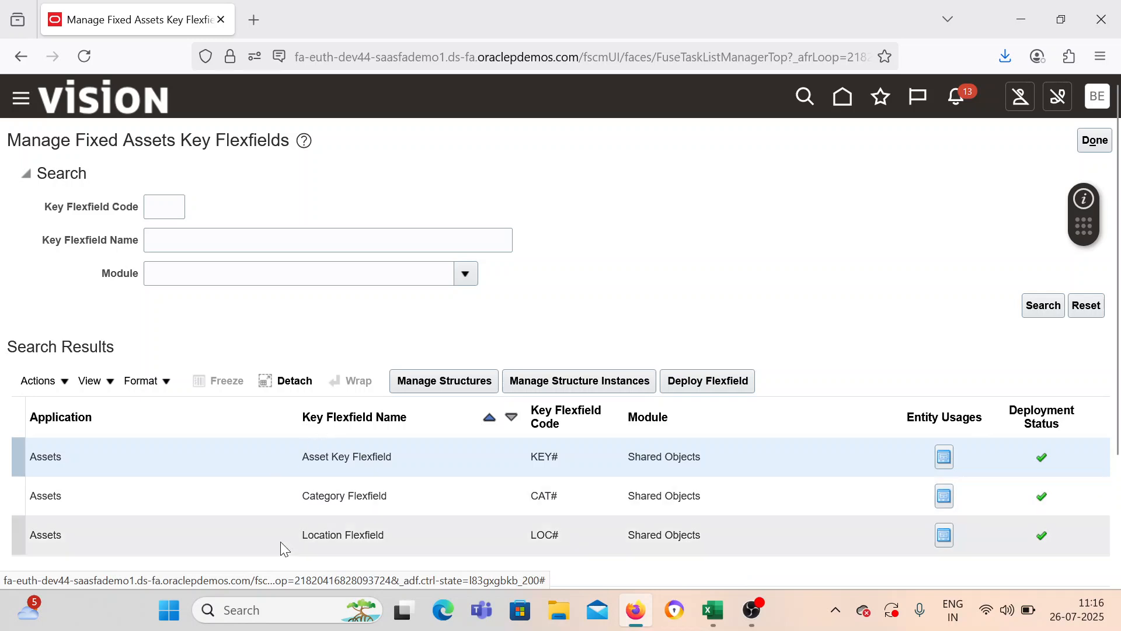
Step: Leave the key flexfields page, search the setup tasks for Manage Fixed Asset, and open Manage Fixed Assets Flexfield Value Sets
{"action": "left_click", "coordinate": [1090, 141]}
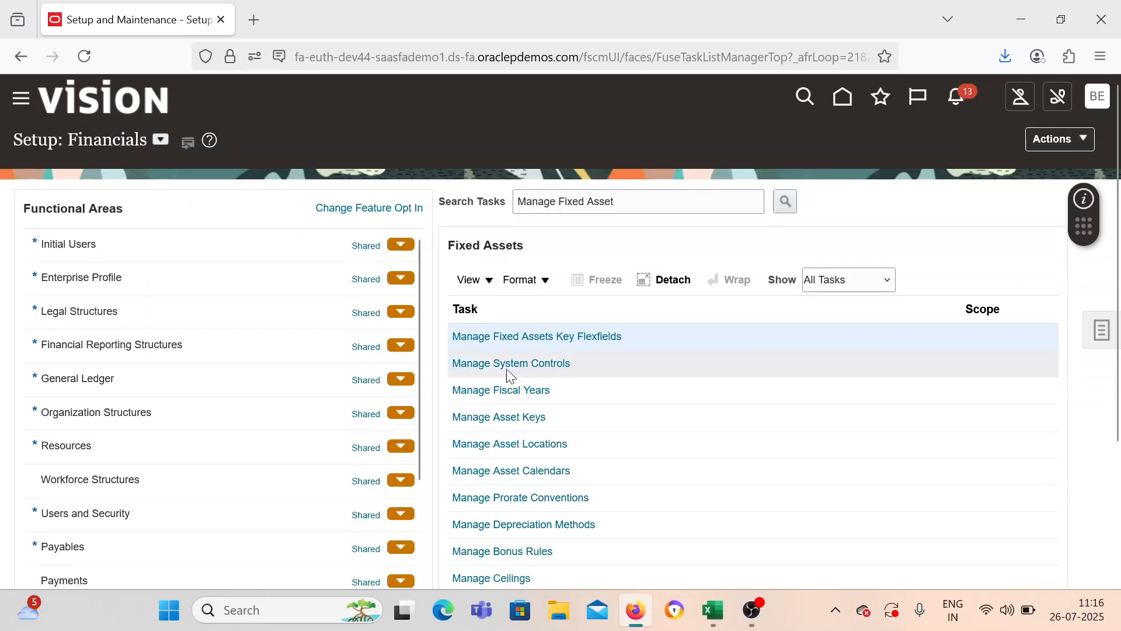
{"action": "double_click", "coordinate": [610, 201]}
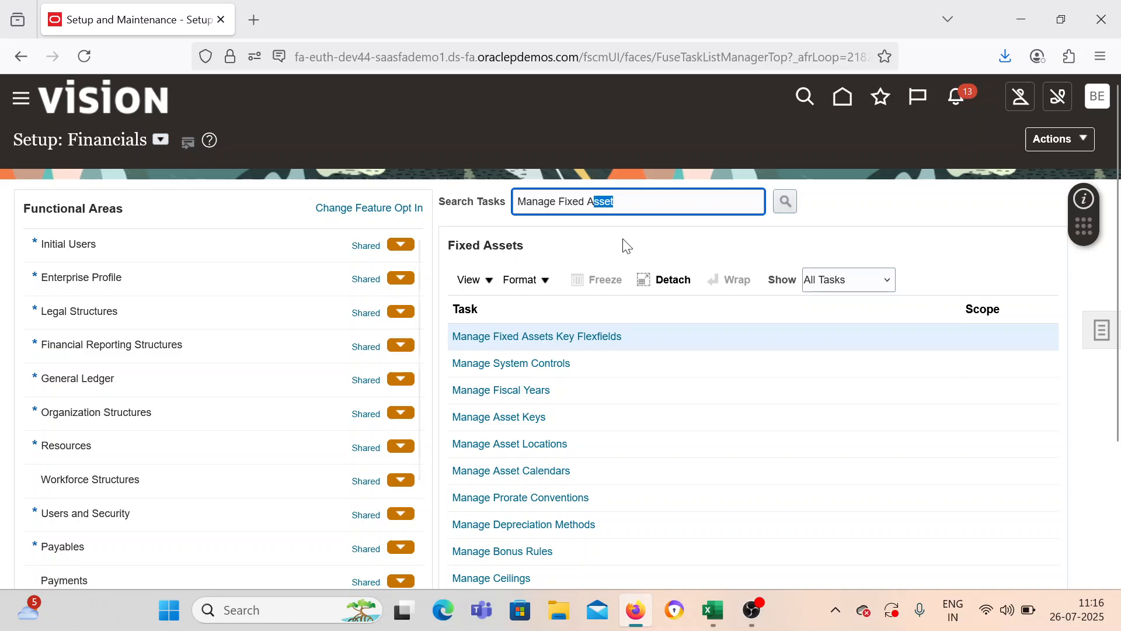
{"action": "left_click", "coordinate": [785, 201]}
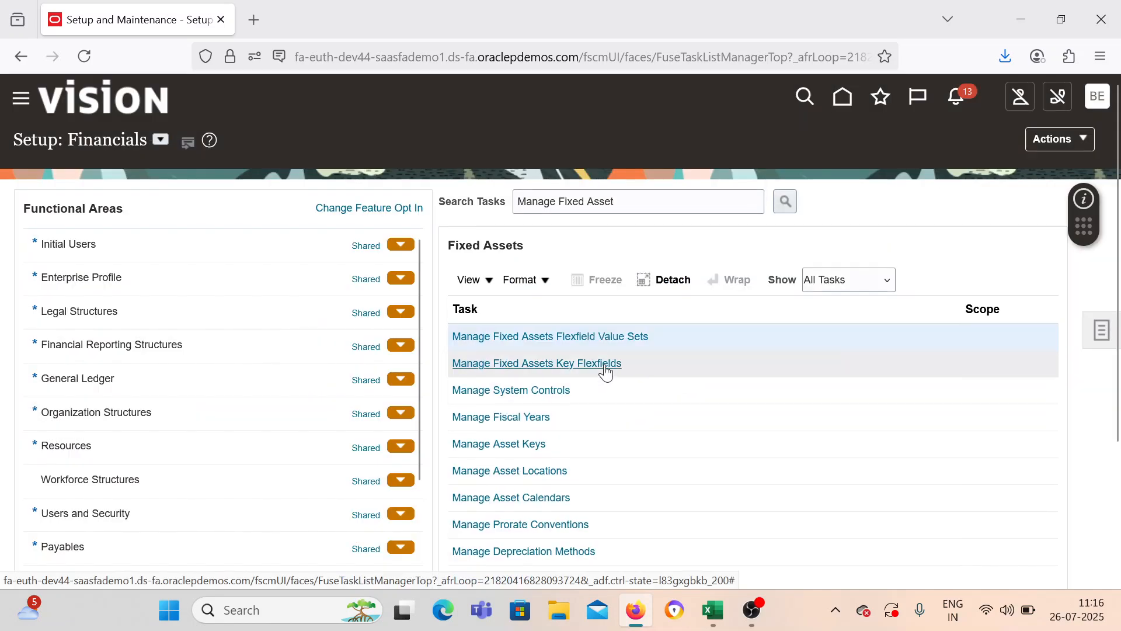
{"action": "left_click", "coordinate": [608, 342]}
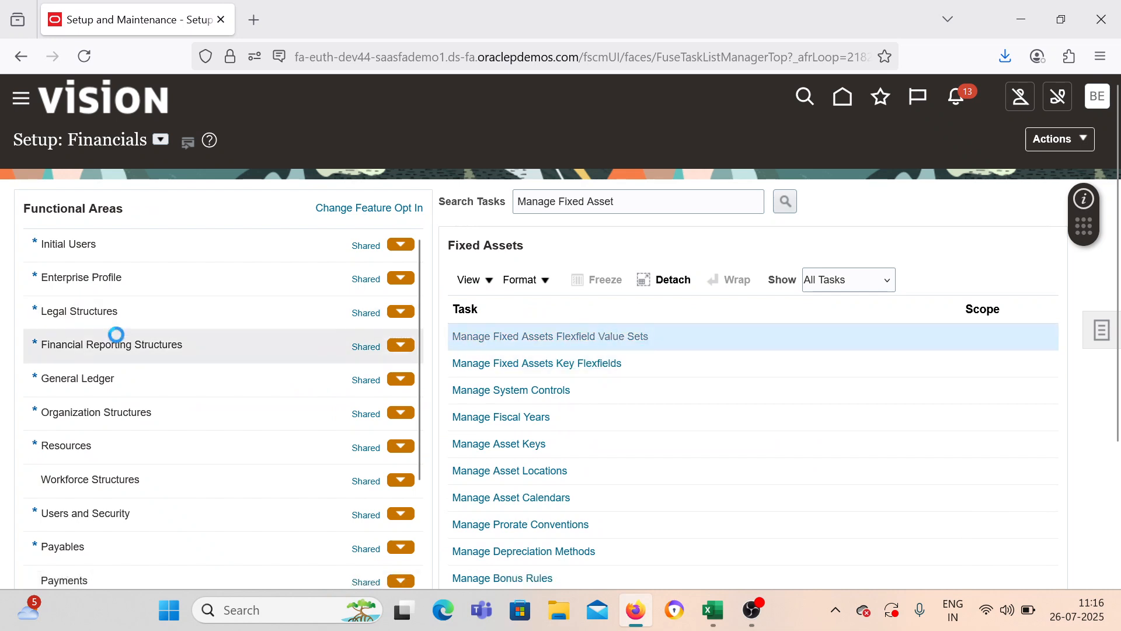
Step: Search for value sets with the code BEL and look through each one in the results
{"action": "left_click", "coordinate": [167, 229]}
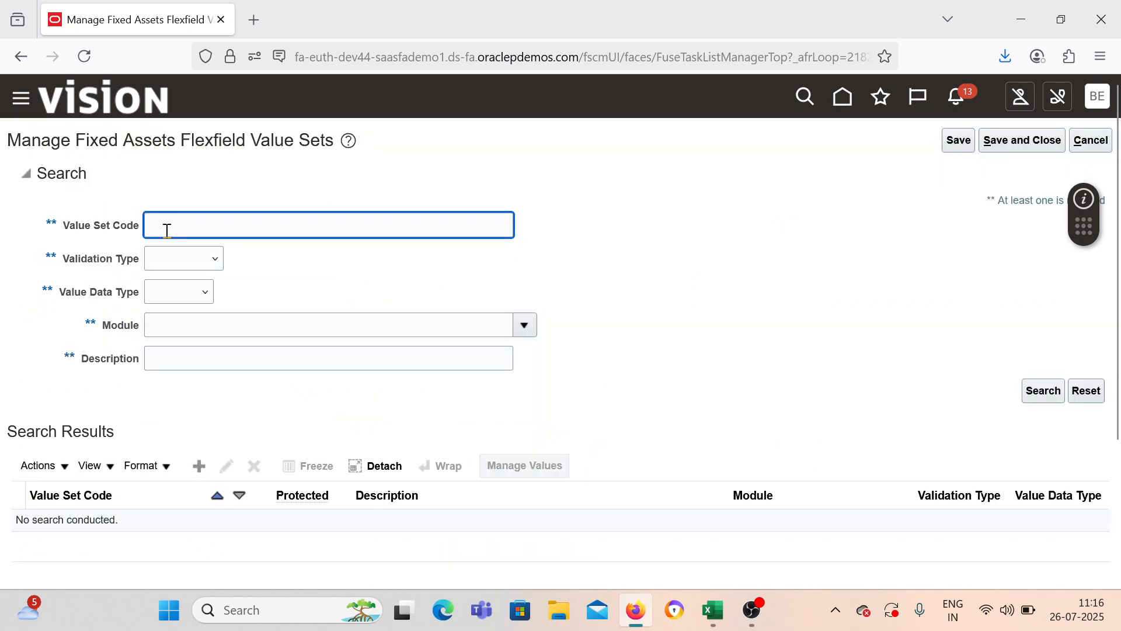
{"action": "type", "text": "BEL"}
{"action": "key", "text": "Return"}
{"action": "scroll", "coordinate": [304, 450], "scroll_direction": "down", "scroll_amount": 5}
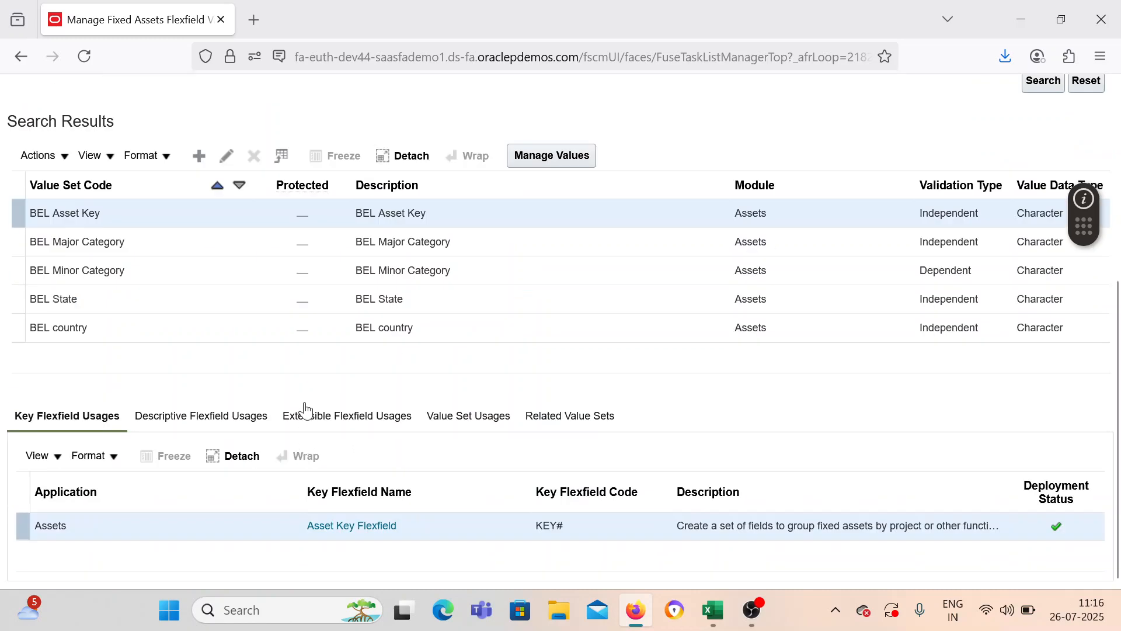
{"action": "left_click", "coordinate": [159, 245]}
{"action": "left_click", "coordinate": [163, 268]}
{"action": "left_click", "coordinate": [157, 300]}
{"action": "left_click", "coordinate": [166, 327]}
{"action": "left_click", "coordinate": [178, 221]}
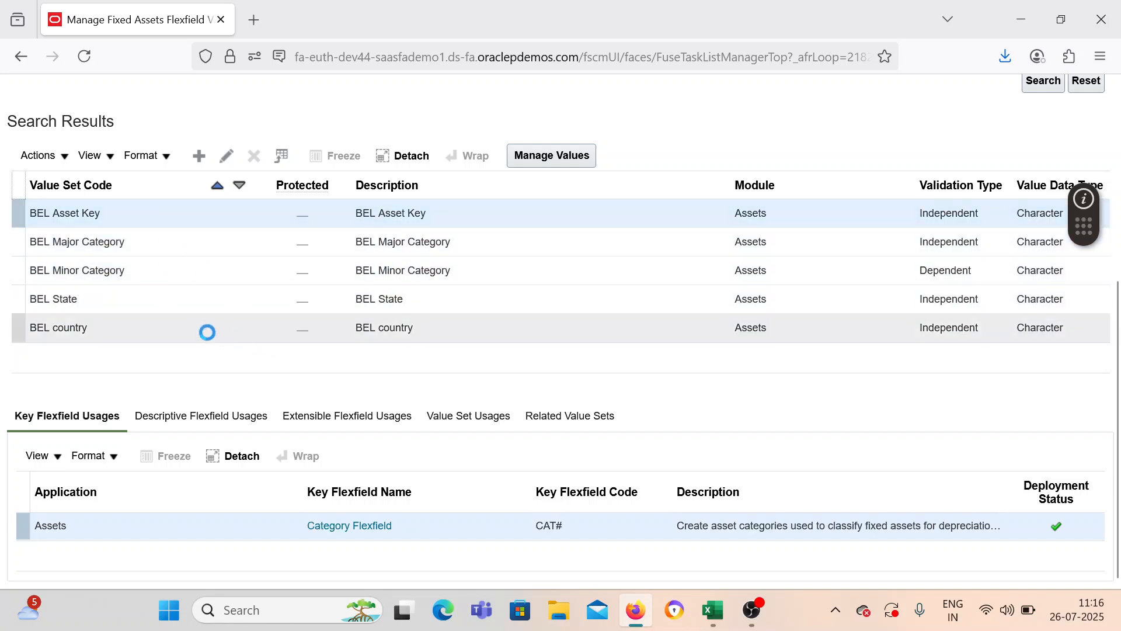
Step: Open the values of the BEL Major Category value set and add a new value BEL Furniture
{"action": "left_click", "coordinate": [191, 241]}
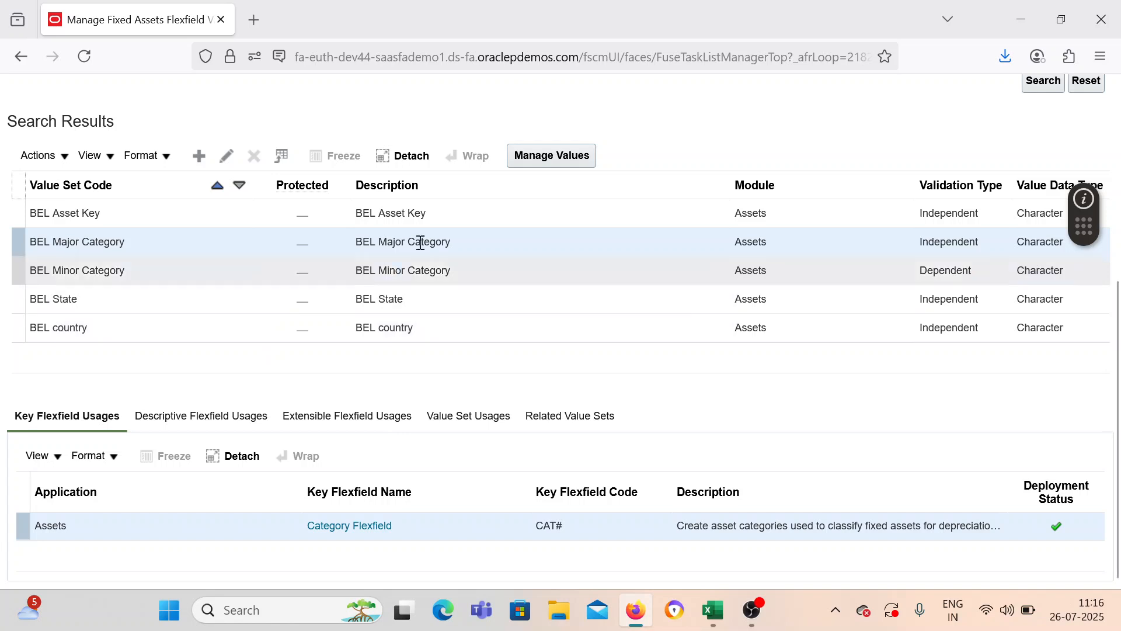
{"action": "left_click", "coordinate": [551, 155]}
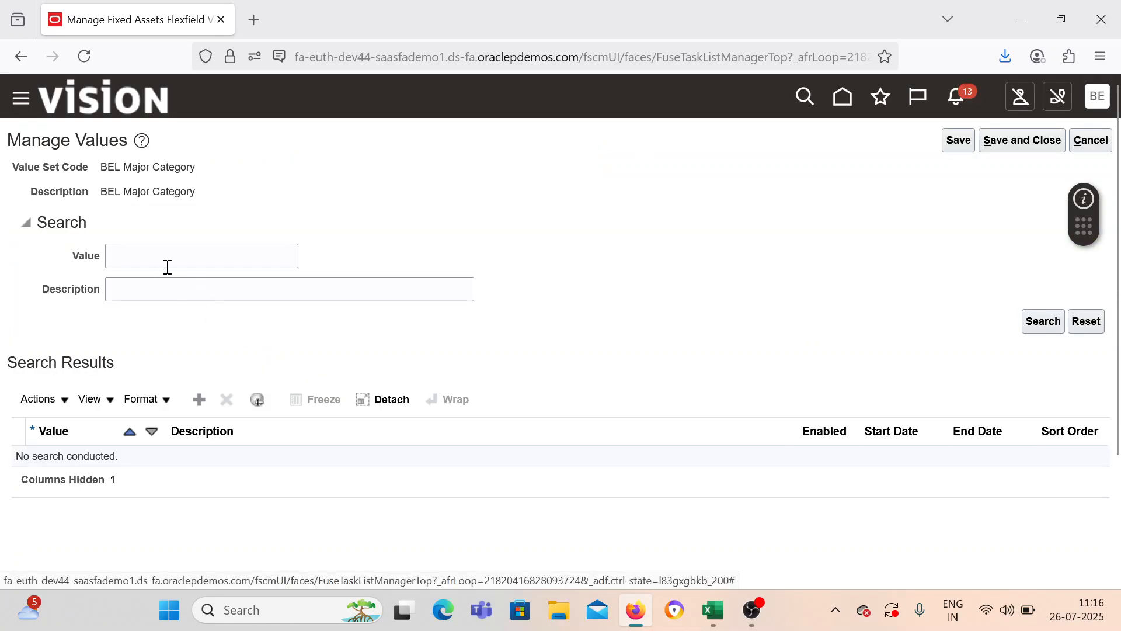
{"action": "left_click", "coordinate": [206, 402]}
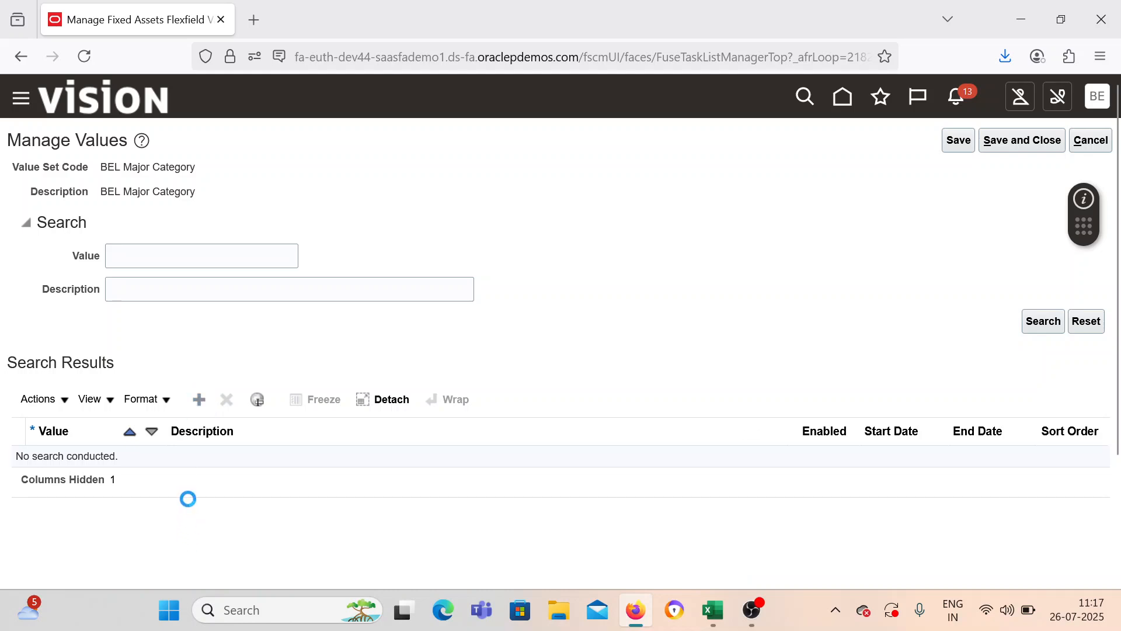
{"action": "left_click", "coordinate": [130, 465]}
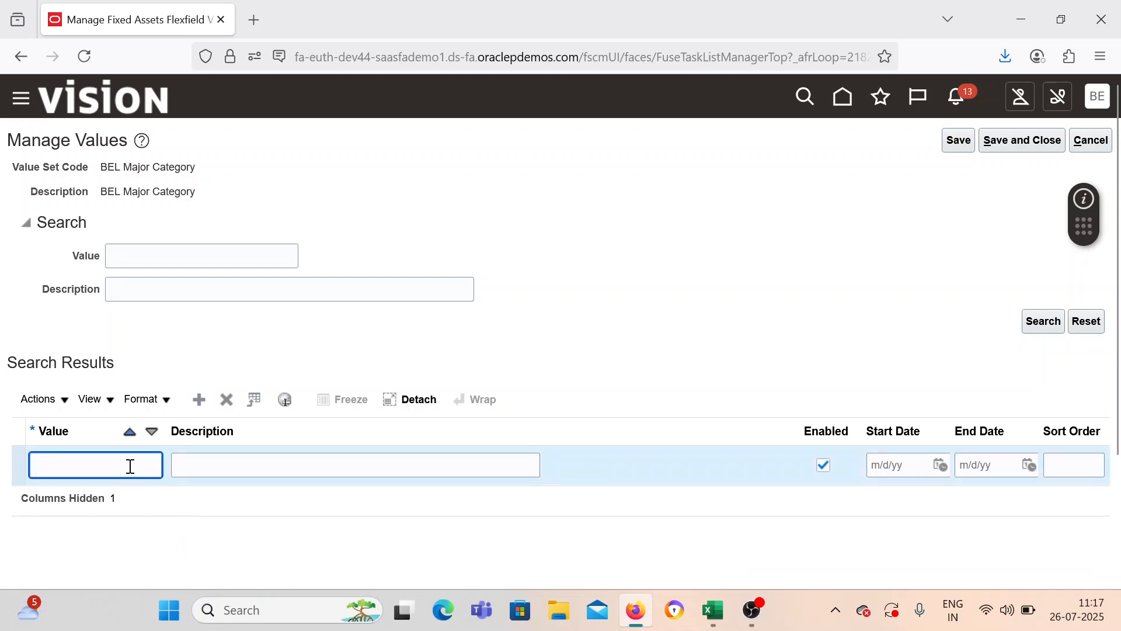
{"action": "type", "text": "BEL F"}
{"action": "type", "text": "ure"}
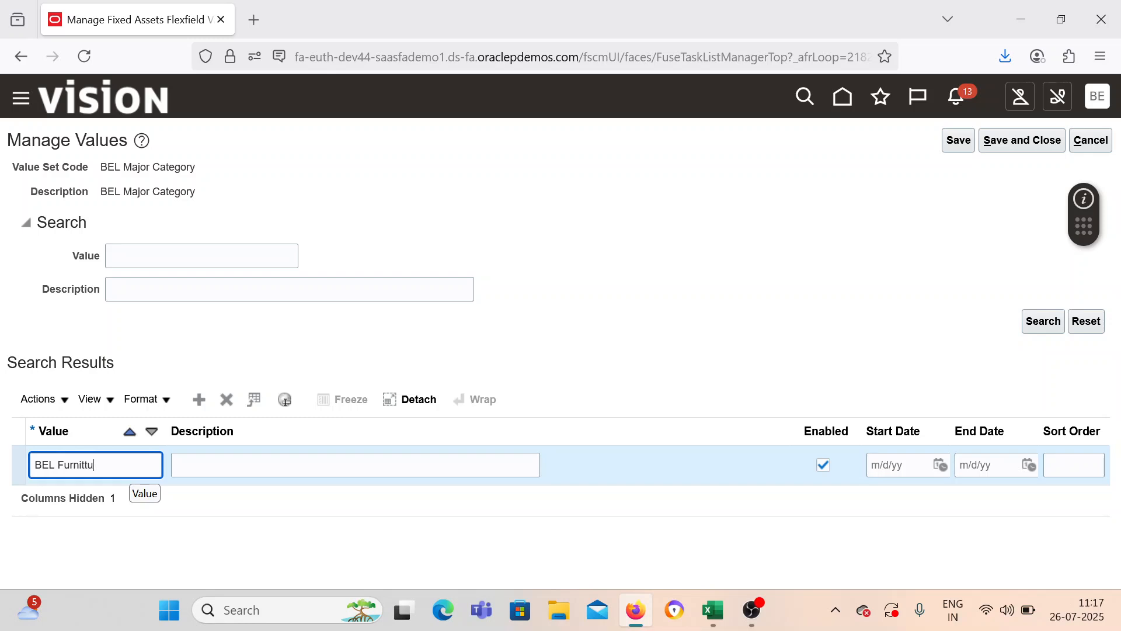
{"action": "key", "text": "BackSpace"}
{"action": "key", "text": "BackSpace"}
{"action": "key", "text": "BackSpace"}
{"action": "type", "text": "ure"}
{"action": "key", "text": "Tab"}
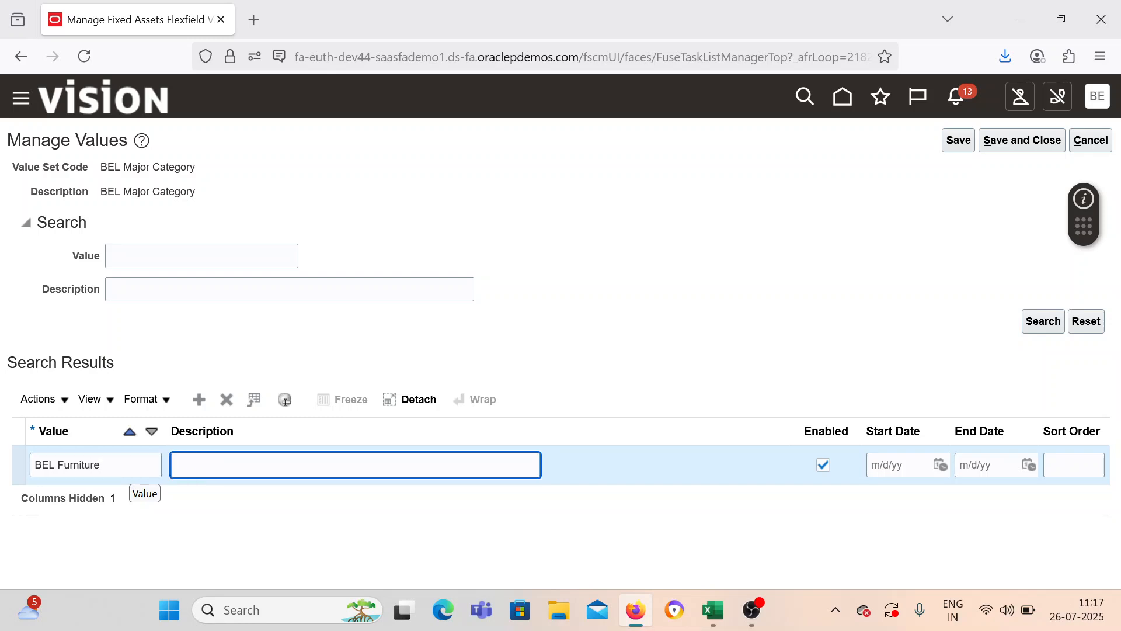
Step: Copy BEL Furniture from the value into its description, and try to save and close the Major Category values
{"action": "left_click_drag", "start_coordinate": [130, 470], "coordinate": [17, 470]}
{"action": "key", "text": "ctrl+c"}
{"action": "left_click", "coordinate": [240, 466]}
{"action": "key", "text": "ctrl+v"}
{"action": "left_click", "coordinate": [1021, 145]}
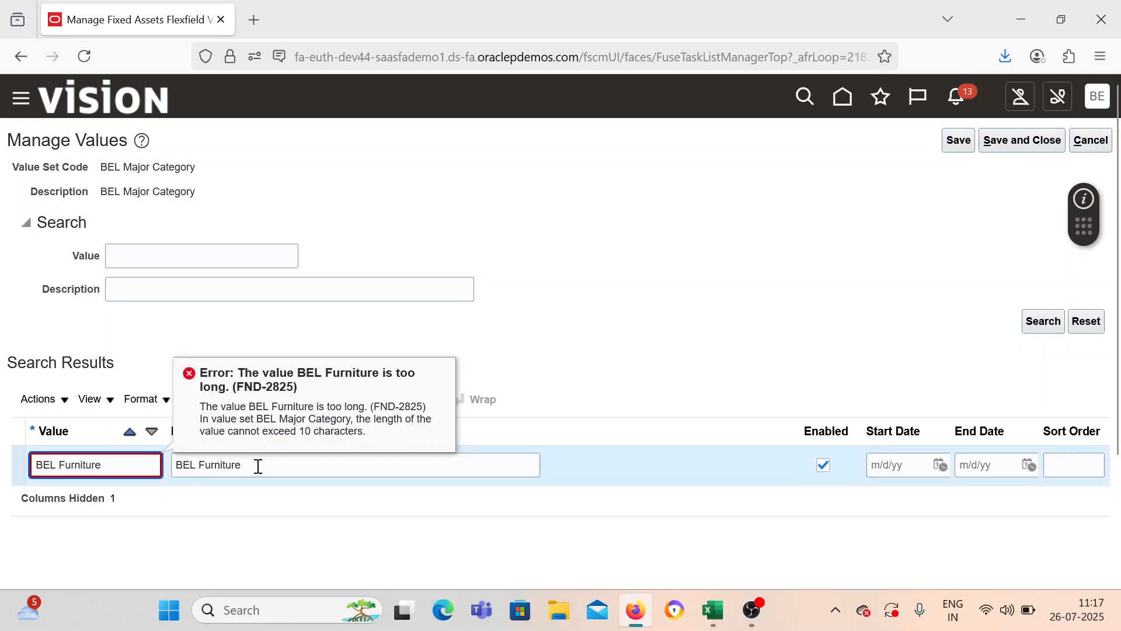
Step: Replace the Major Category value with the shorter code BEL_FUR, then save and close the values
{"action": "key", "text": "Right"}
{"action": "key", "text": "Right"}
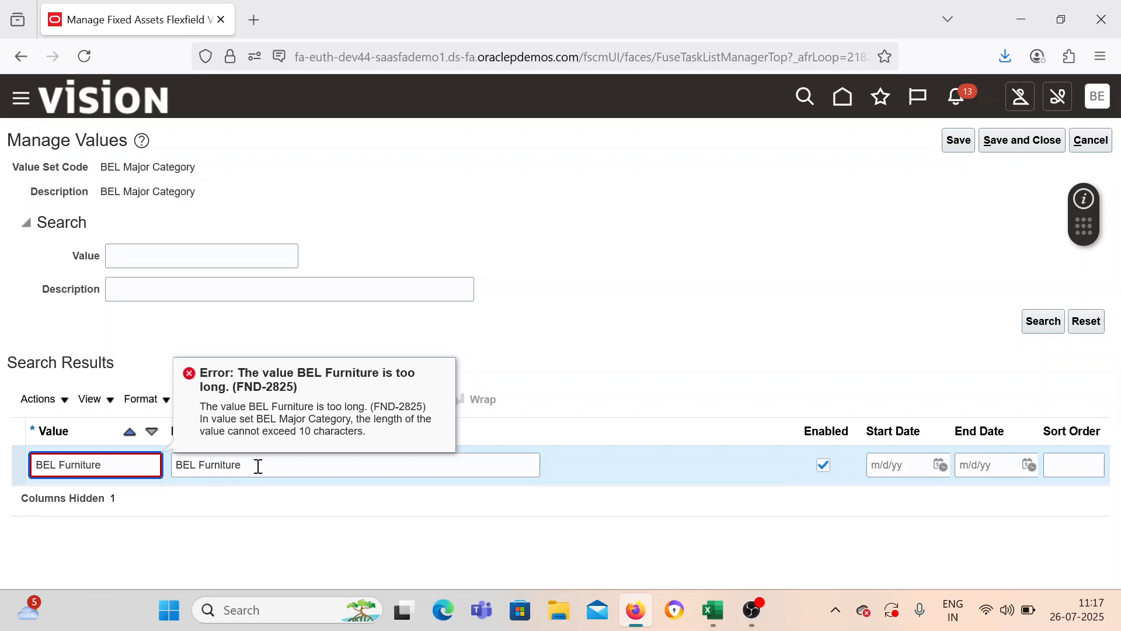
{"action": "left_click", "coordinate": [117, 465]}
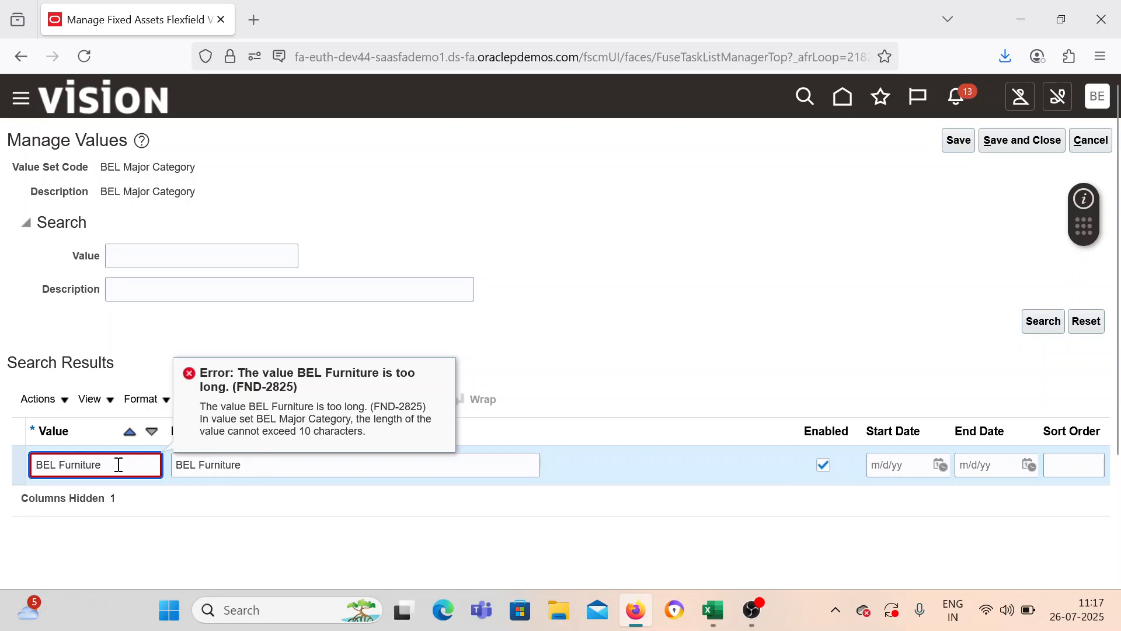
{"action": "key", "text": "BackSpace"}
{"action": "key", "text": "BackSpace"}
{"action": "key", "text": "BackSpace"}
{"action": "key", "text": "BackSpace"}
{"action": "key", "text": "BackSpace"}
{"action": "key", "text": "BackSpace"}
{"action": "key", "text": "BackSpace"}
{"action": "key", "text": "BackSpace"}
{"action": "key", "text": "BackSpace"}
{"action": "key", "text": "BackSpace"}
{"action": "key", "text": "BackSpace"}
{"action": "key", "text": "BackSpace"}
{"action": "key", "text": "BackSpace"}
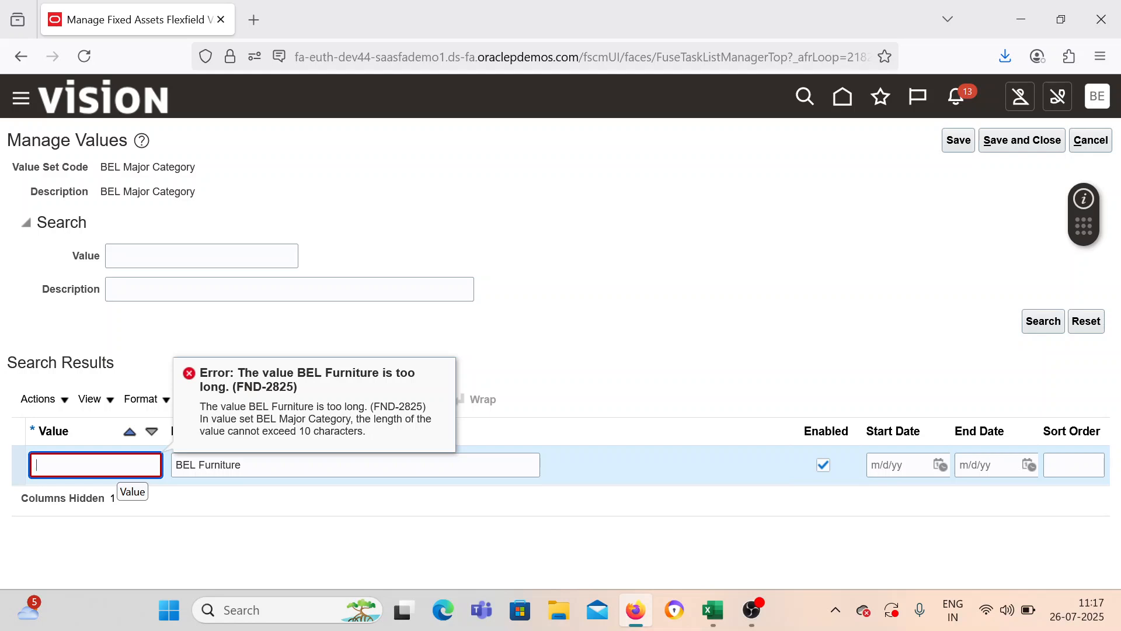
{"action": "type", "text": "BEL_FUR"}
{"action": "left_click", "coordinate": [536, 344]}
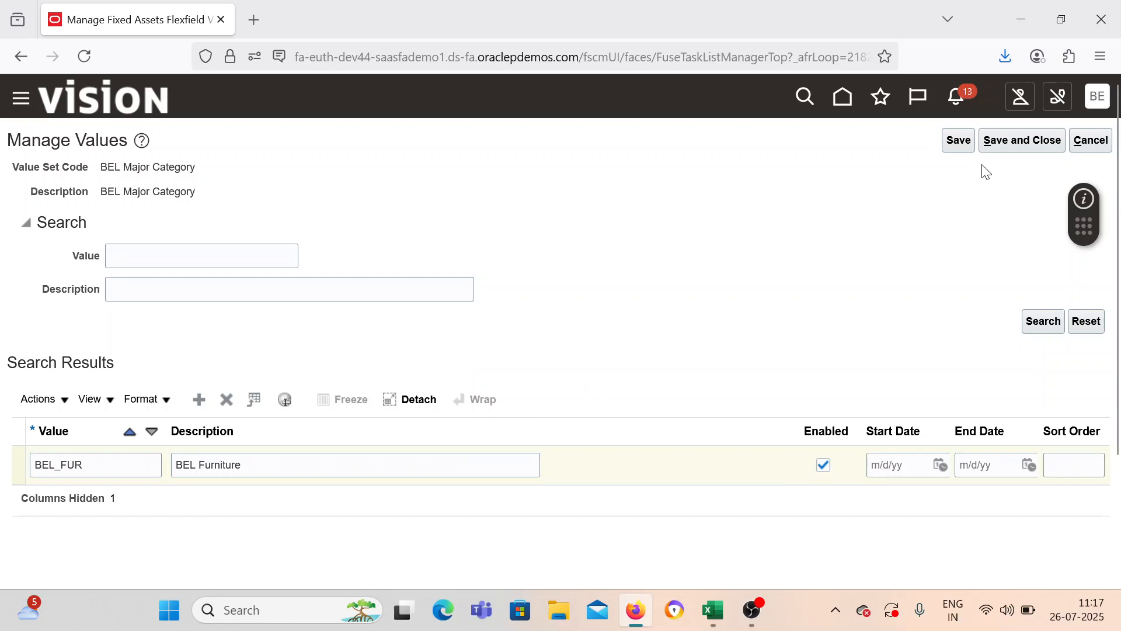
{"action": "left_click", "coordinate": [996, 148]}
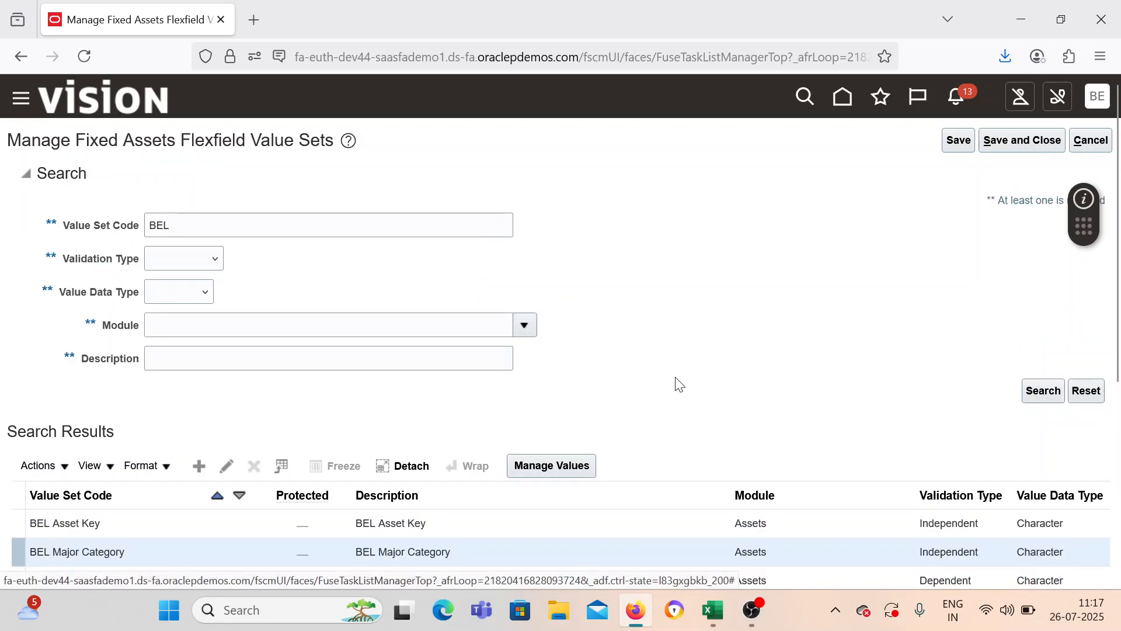
Step: Open the values of the BEL Minor Category value set and add the value Sofa with the description Sofa
{"action": "scroll", "coordinate": [591, 374], "scroll_direction": "down", "scroll_amount": 5}
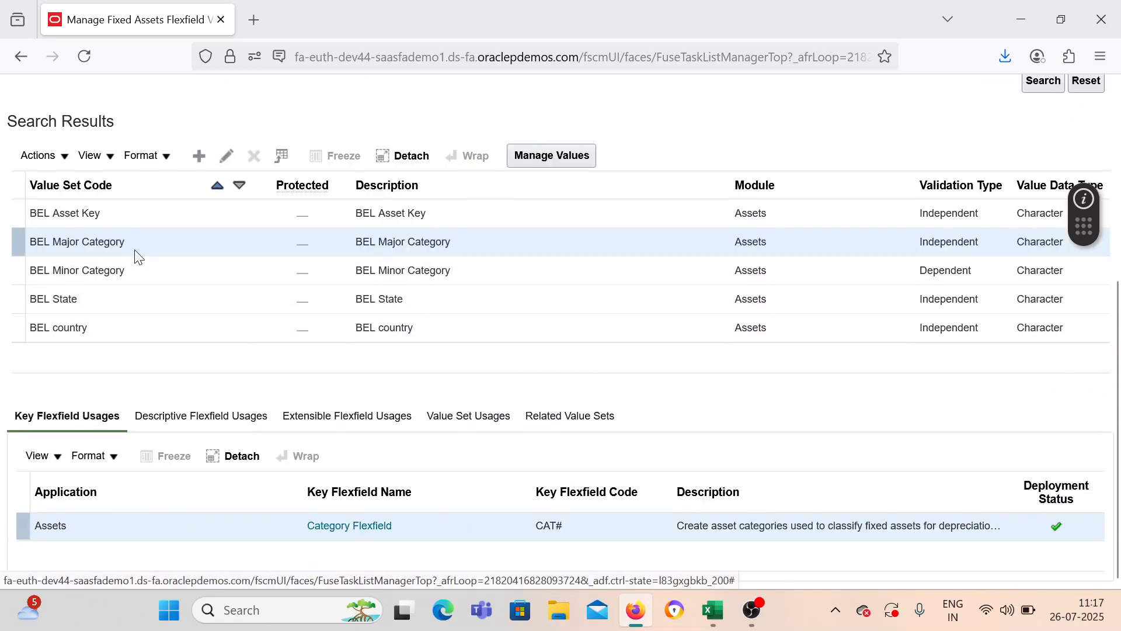
{"action": "left_click", "coordinate": [116, 266]}
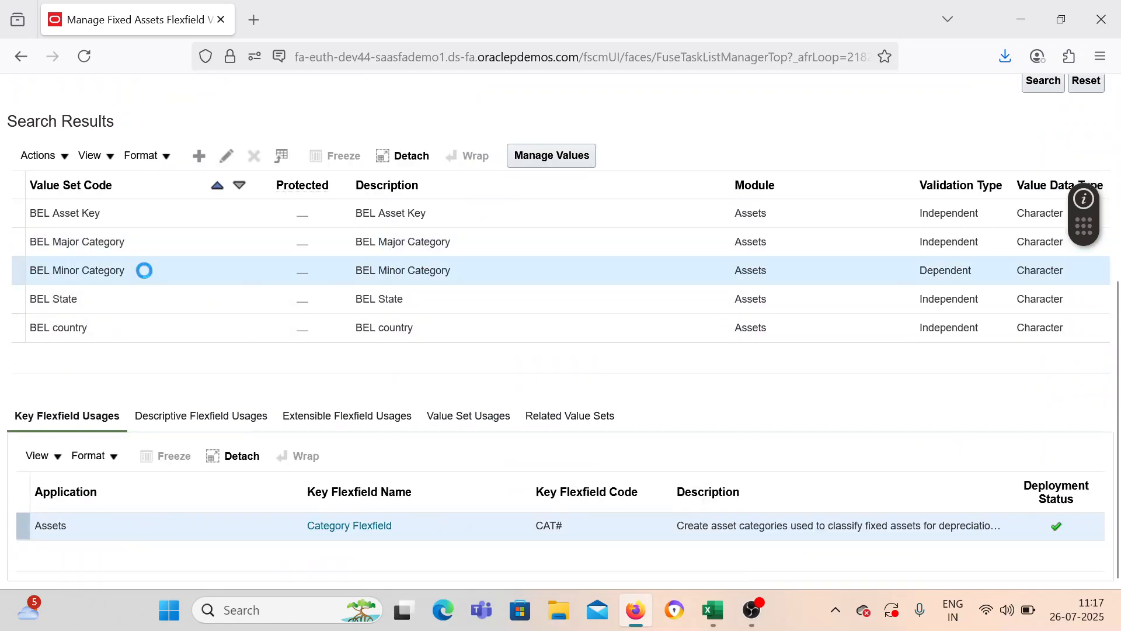
{"action": "left_click", "coordinate": [545, 155]}
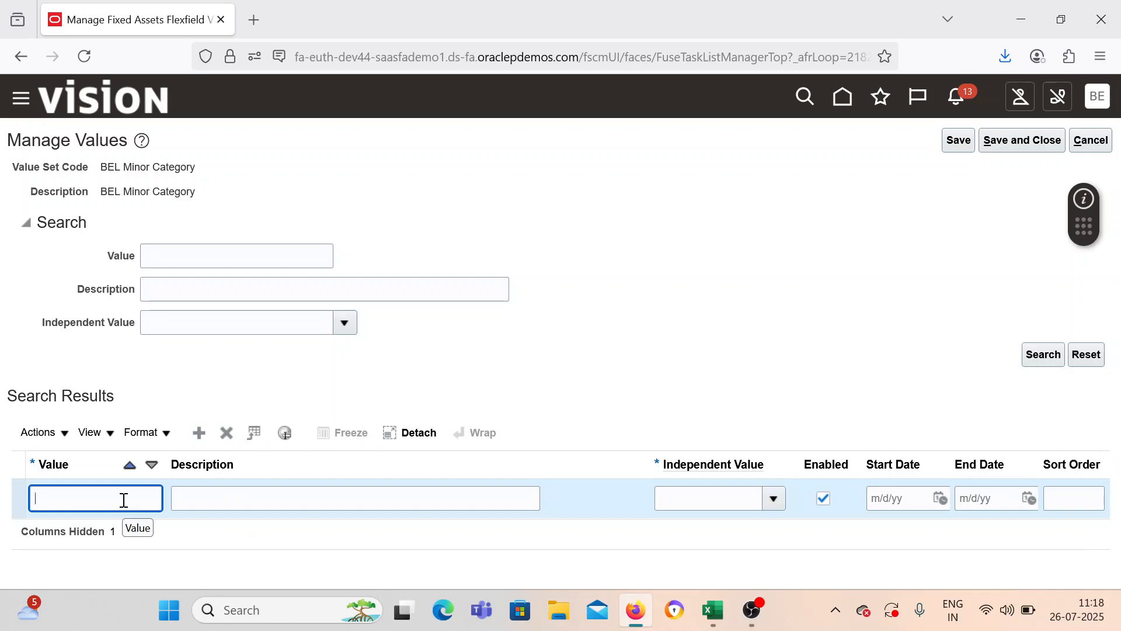
{"action": "type", "text": "Sofa"}
{"action": "key", "text": "Tab"}
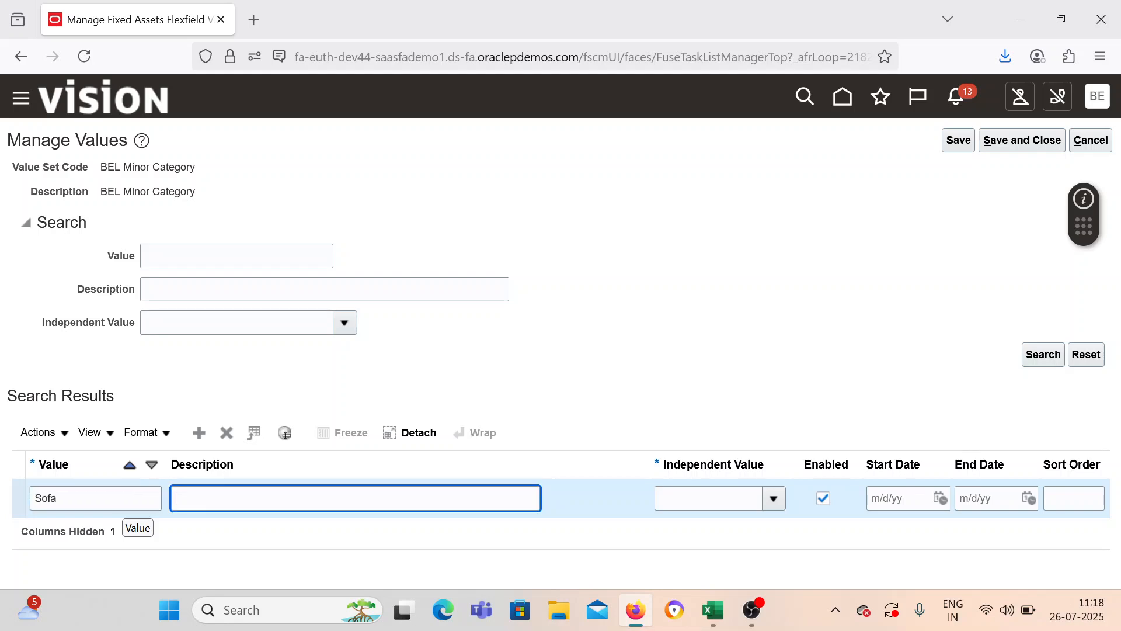
{"action": "type", "text": "Sofa"}
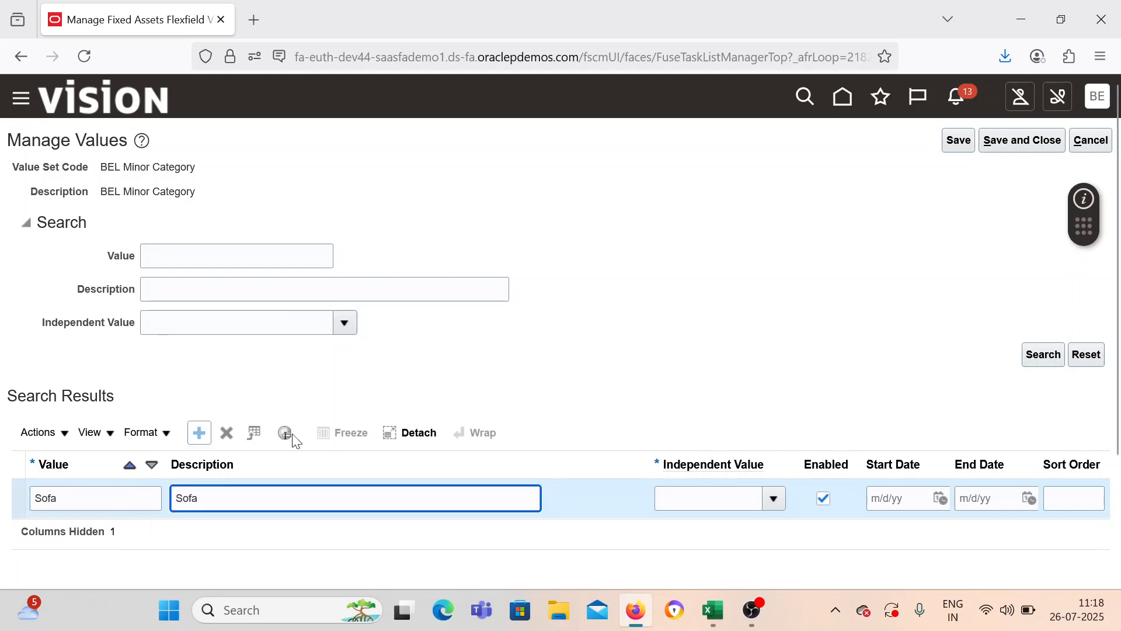
Step: Assign BEL_FUR as the independent value of Sofa, then save and close the Minor Category values
{"action": "left_click", "coordinate": [774, 498]}
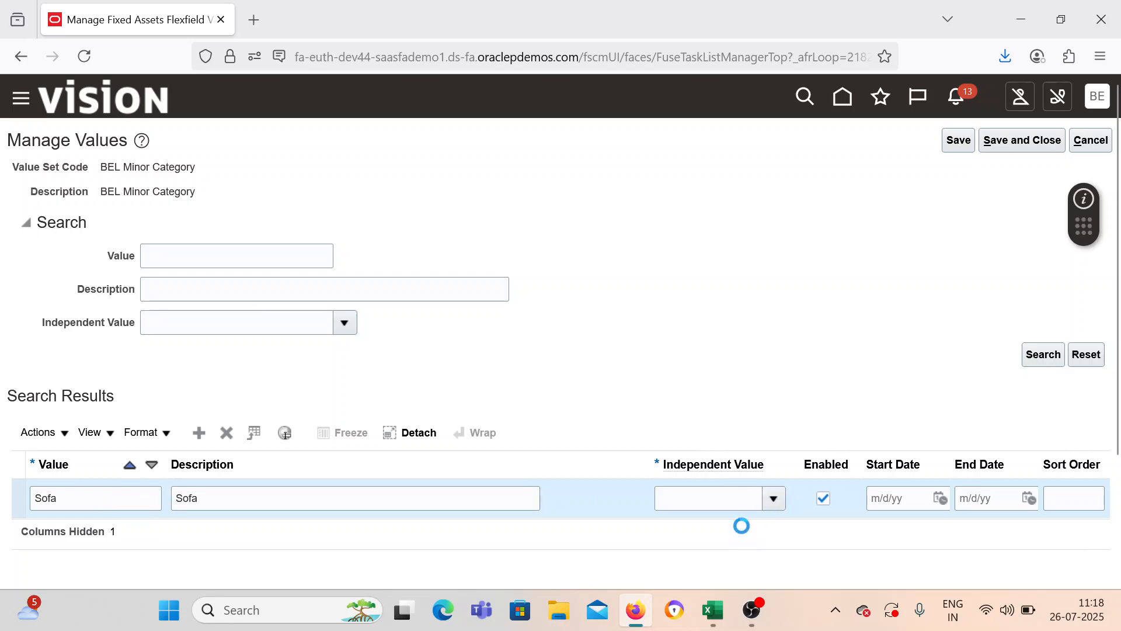
{"action": "left_click", "coordinate": [694, 445]}
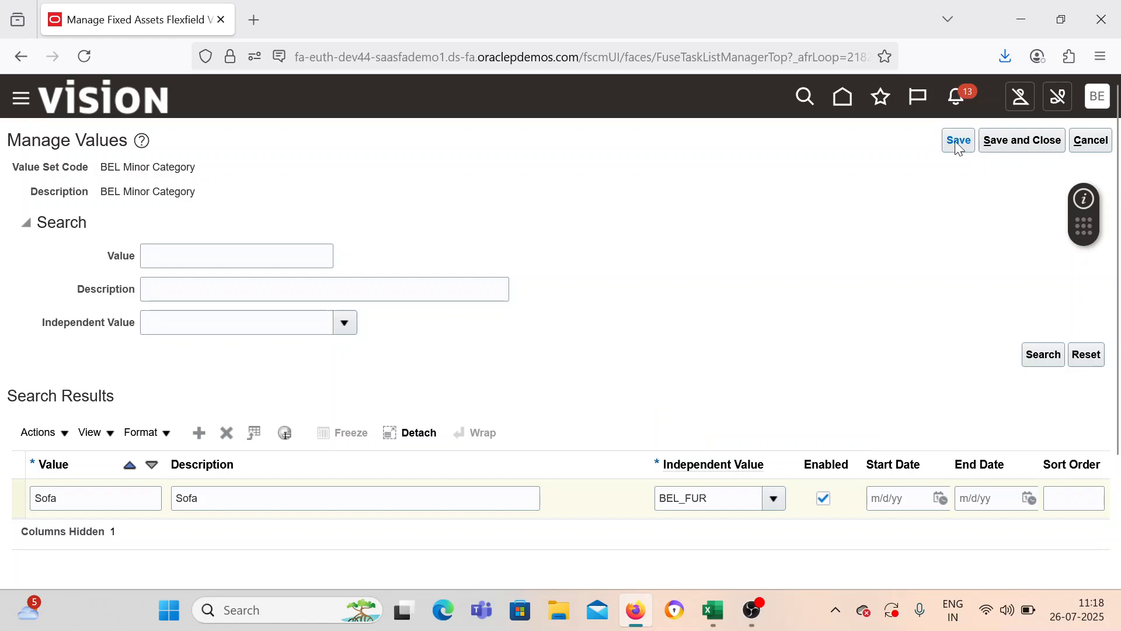
{"action": "left_click", "coordinate": [957, 145]}
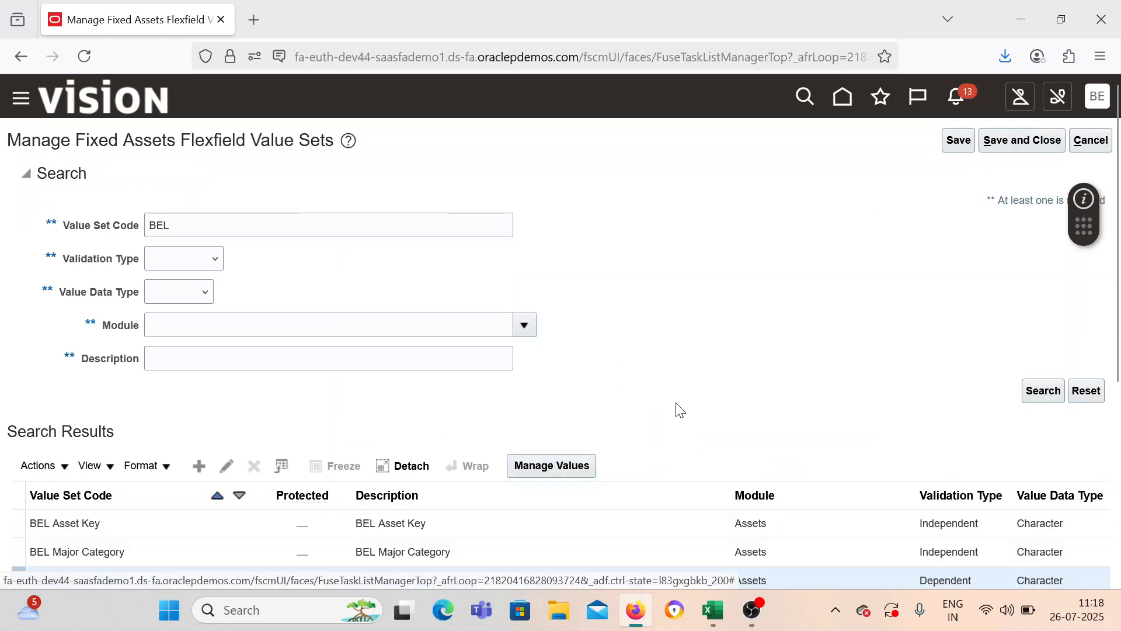
Step: Open the values of the BEL country value set and add the value India with the description India
{"action": "scroll", "coordinate": [660, 400], "scroll_direction": "down", "scroll_amount": 4}
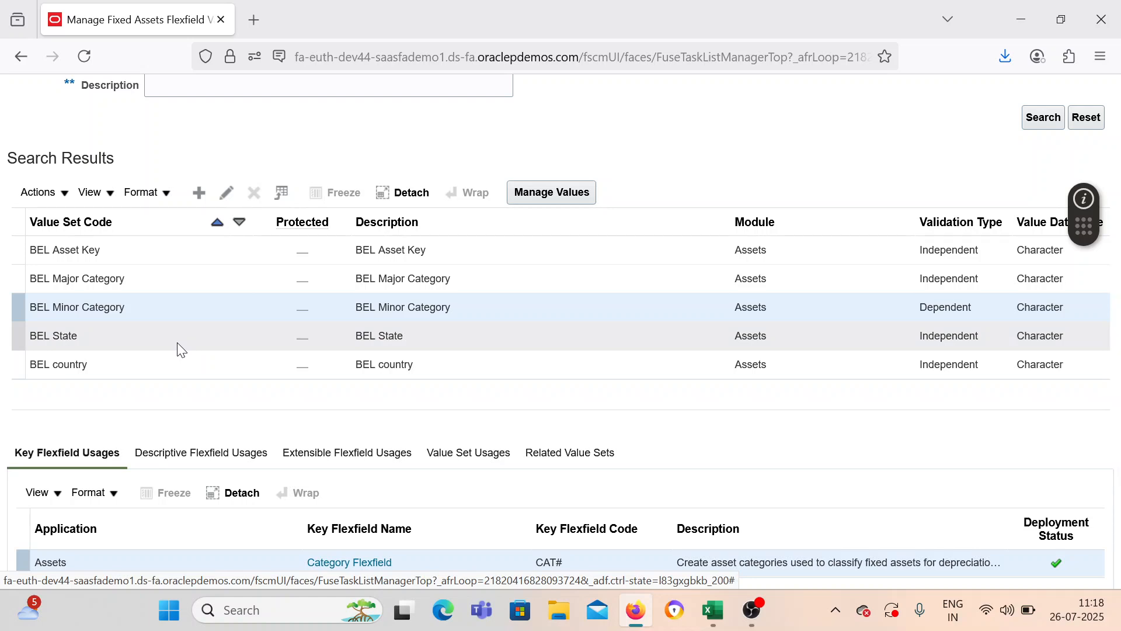
{"action": "left_click", "coordinate": [165, 366]}
{"action": "left_click", "coordinate": [557, 193]}
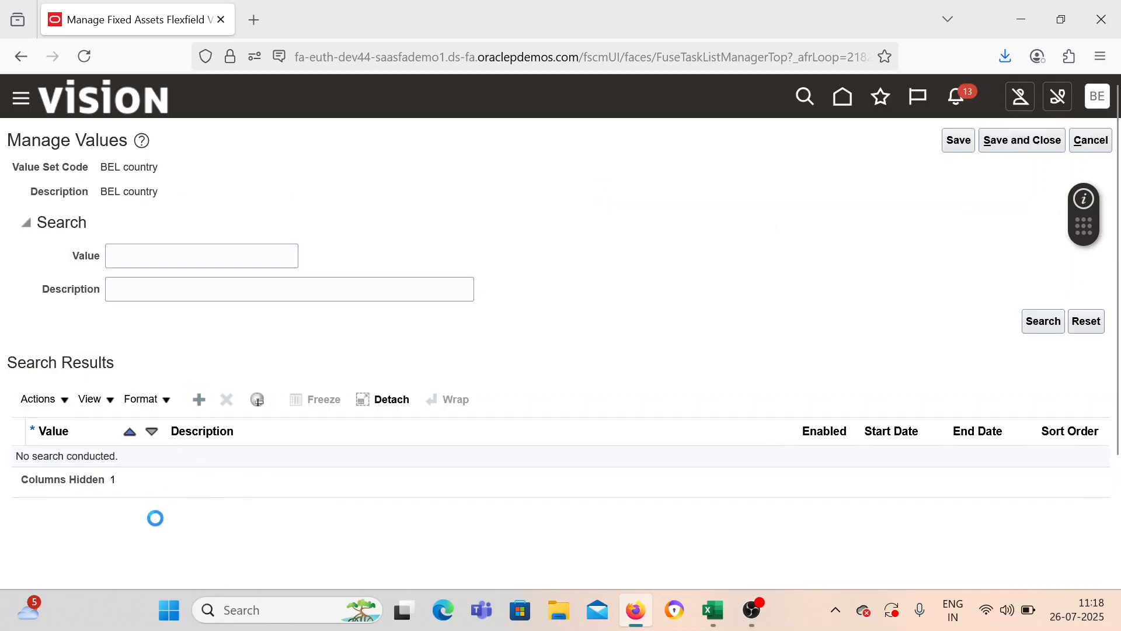
{"action": "left_click", "coordinate": [104, 465]}
{"action": "type", "text": "India"}
{"action": "key", "text": "Tab"}
{"action": "type", "text": "India"}
{"action": "key", "text": "Tab"}
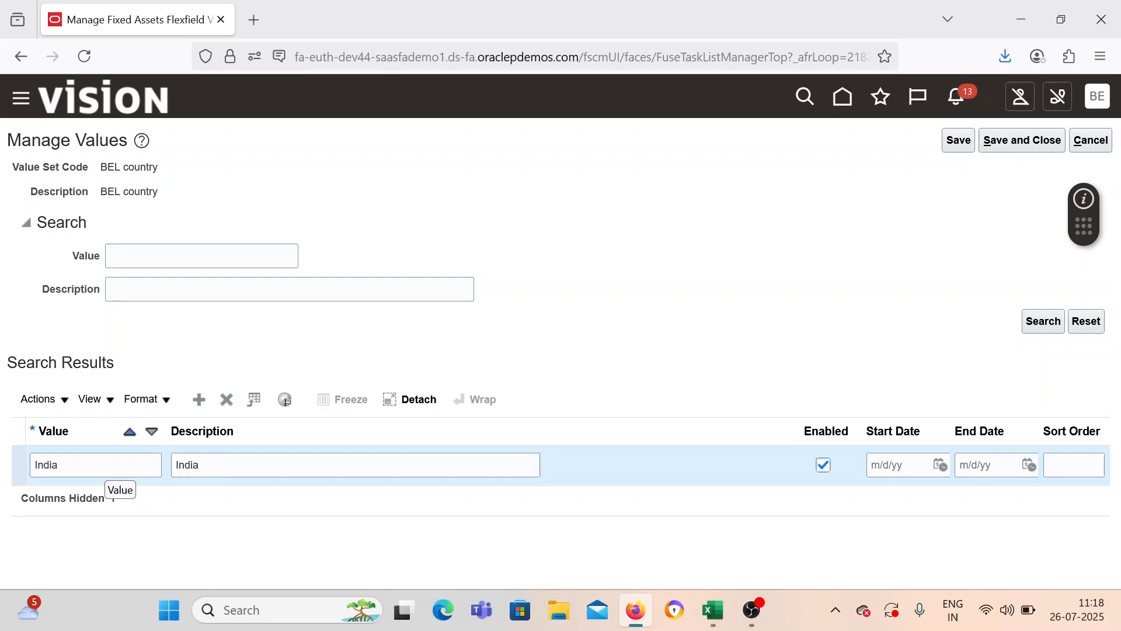
Step: Add a second country value USA with the description USA, then save and close the BEL country values
{"action": "left_click", "coordinate": [199, 399]}
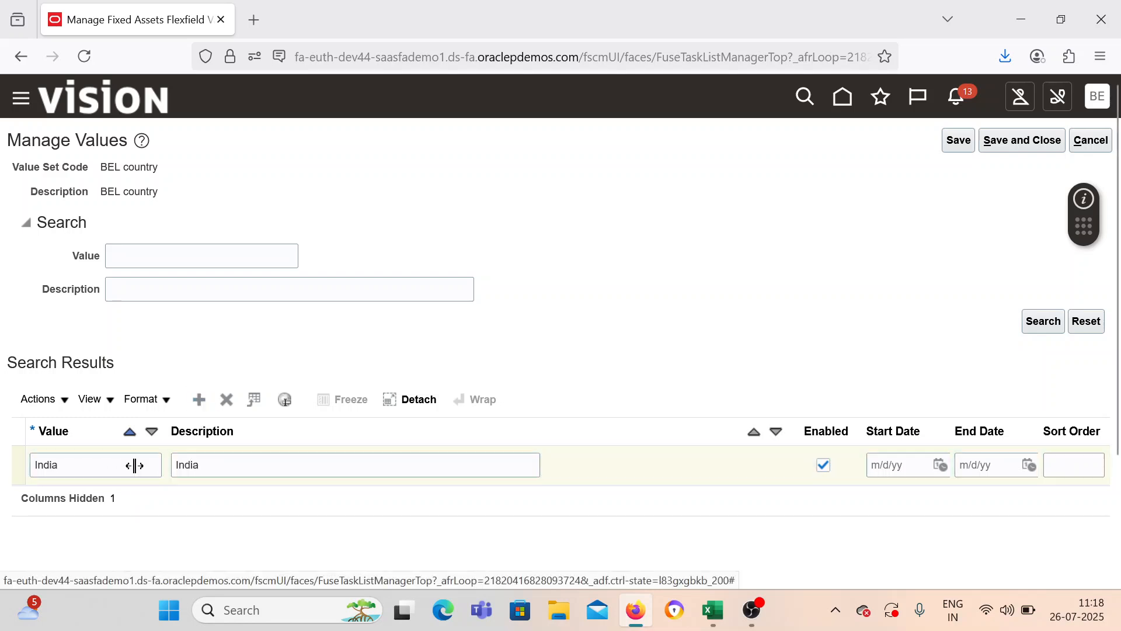
{"action": "left_click", "coordinate": [89, 464]}
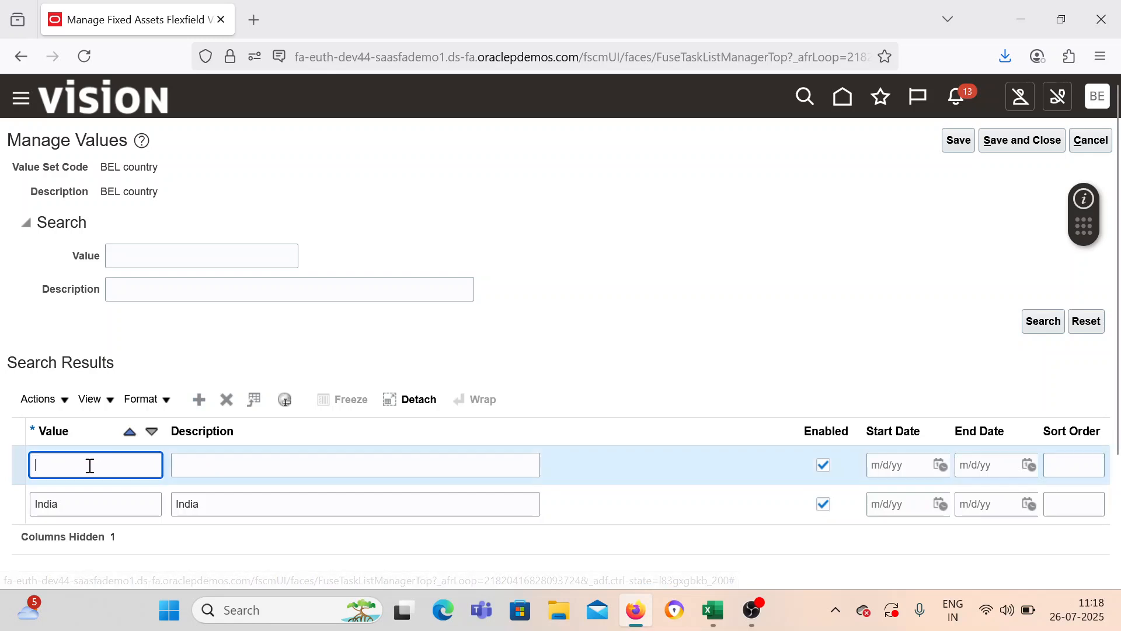
{"action": "type", "text": "USA"}
{"action": "key", "text": "Tab"}
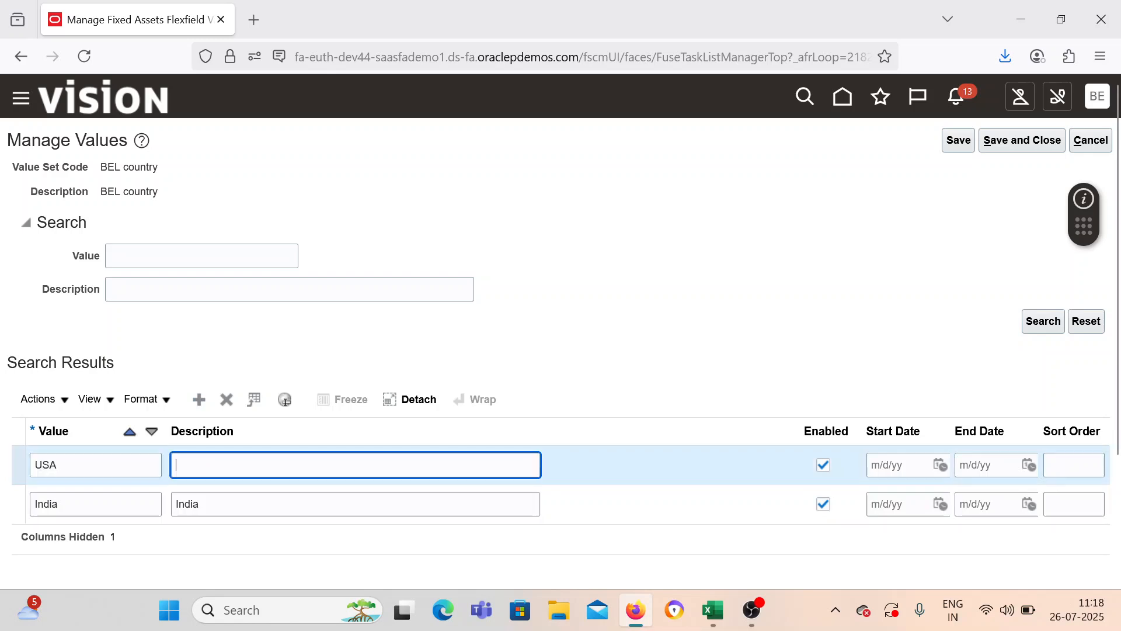
{"action": "type", "text": "USa"}
{"action": "key", "text": "BackSpace"}
{"action": "type", "text": "A"}
{"action": "left_click", "coordinate": [827, 231]}
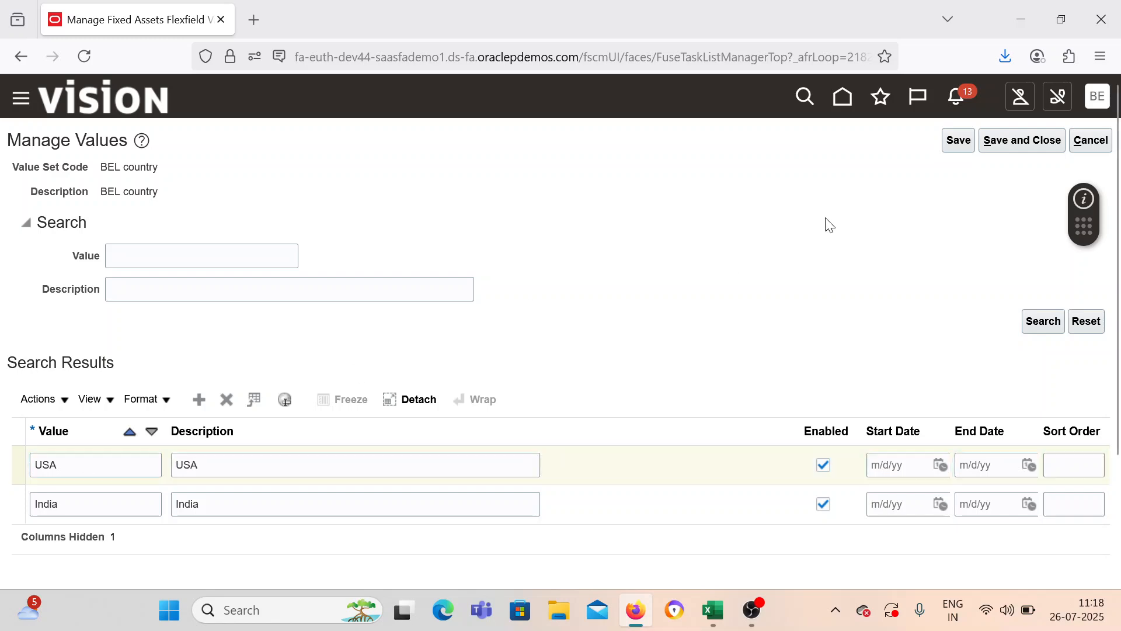
{"action": "left_click", "coordinate": [1000, 145]}
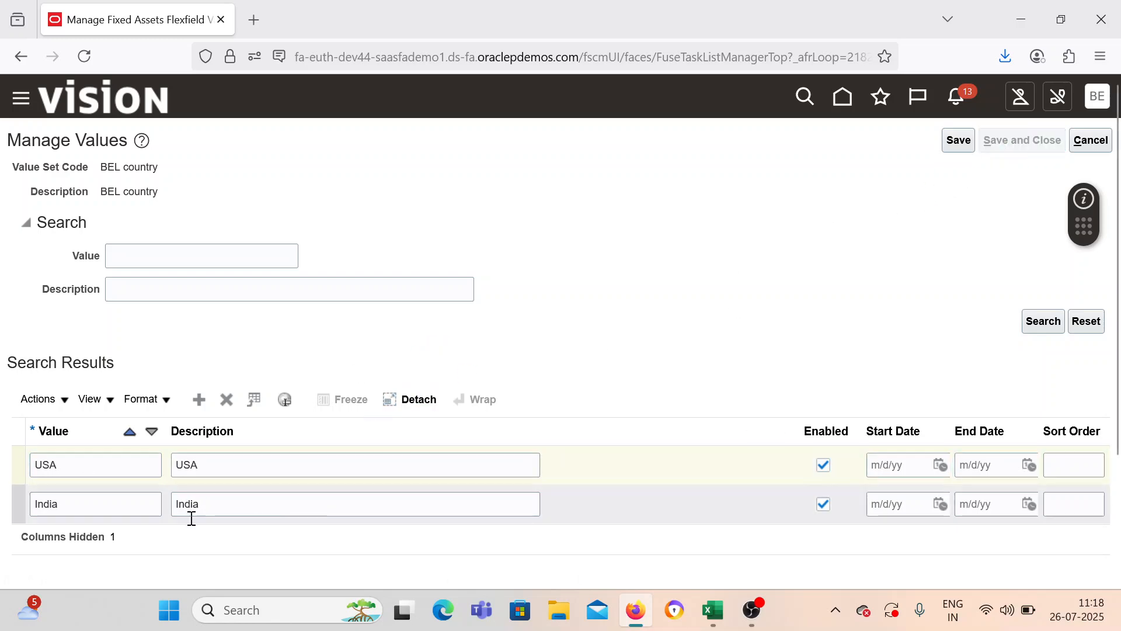
Step: Add the value Delhi with the description Delhi to the BEL State value set, then save and close its values
{"action": "scroll", "coordinate": [195, 519], "scroll_direction": "down", "scroll_amount": 5}
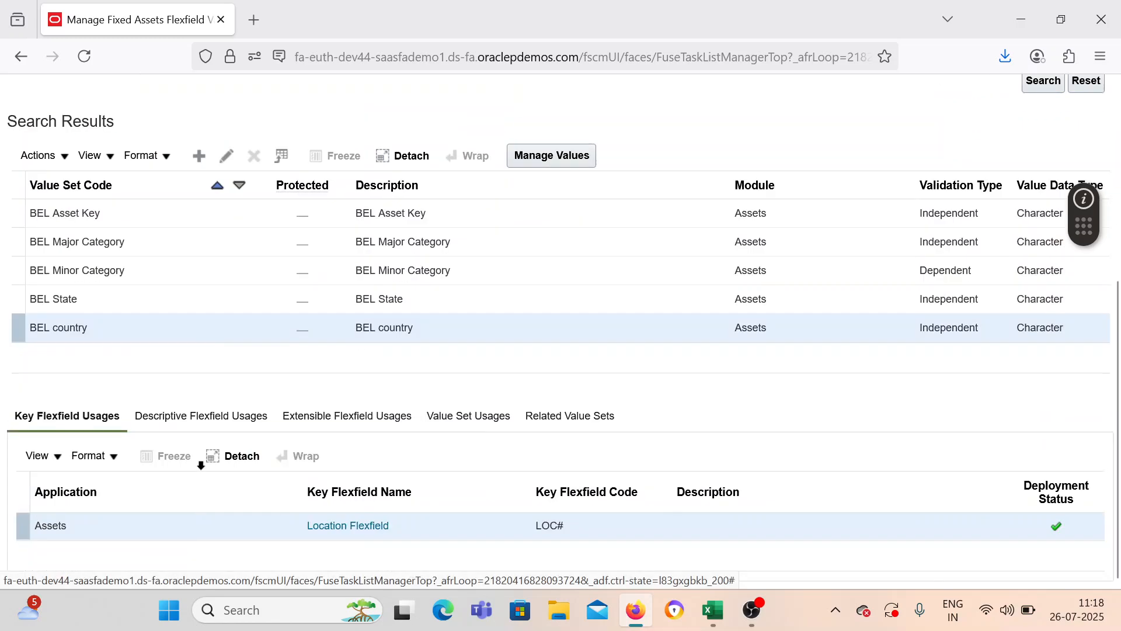
{"action": "left_click", "coordinate": [187, 295]}
{"action": "left_click", "coordinate": [573, 156]}
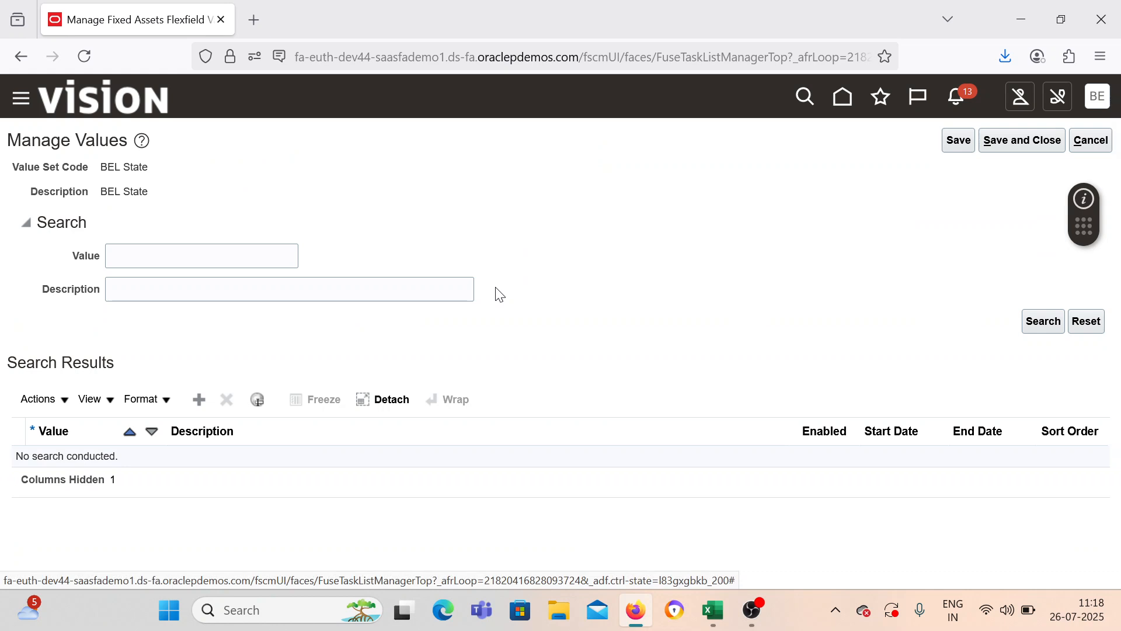
{"action": "left_click", "coordinate": [199, 400]}
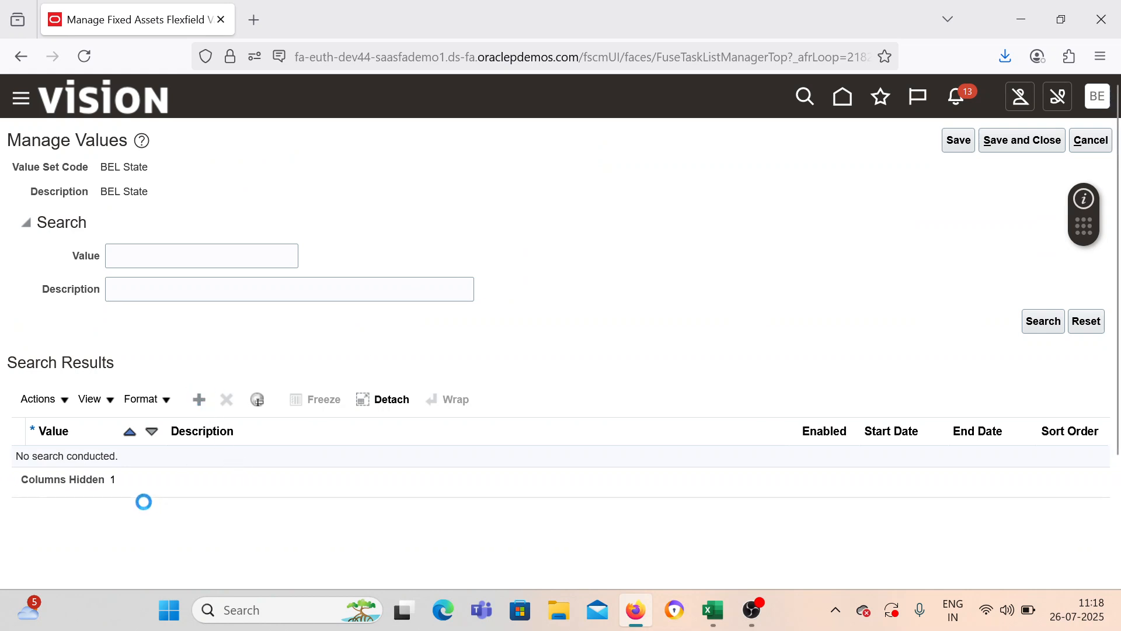
{"action": "type", "text": "Delhi"}
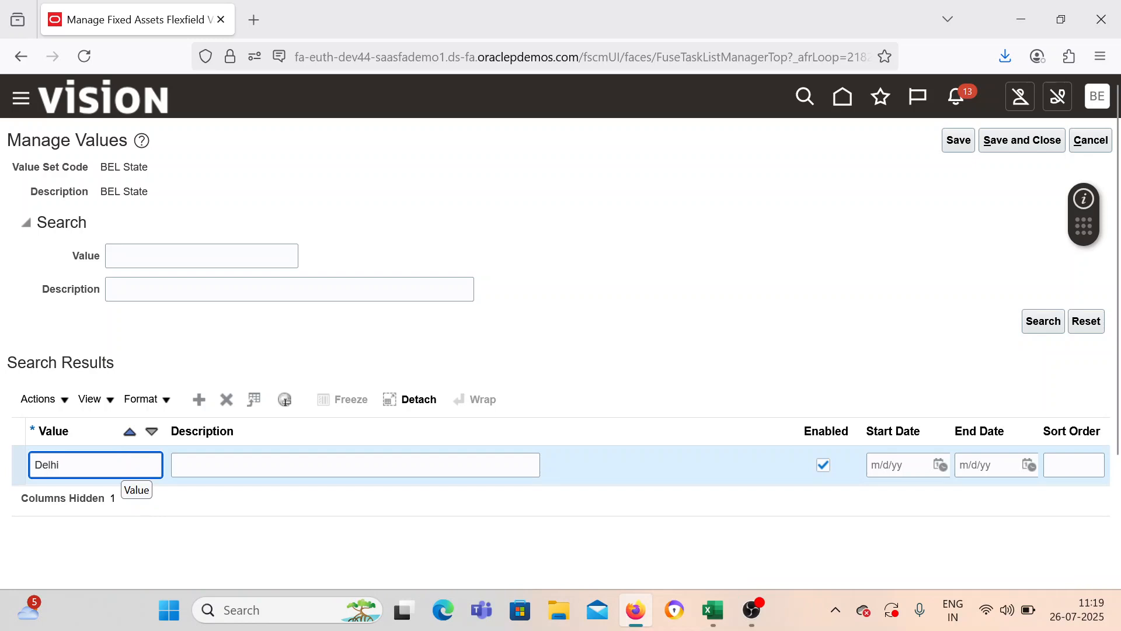
{"action": "key", "text": "Tab"}
{"action": "type", "text": "Delhi"}
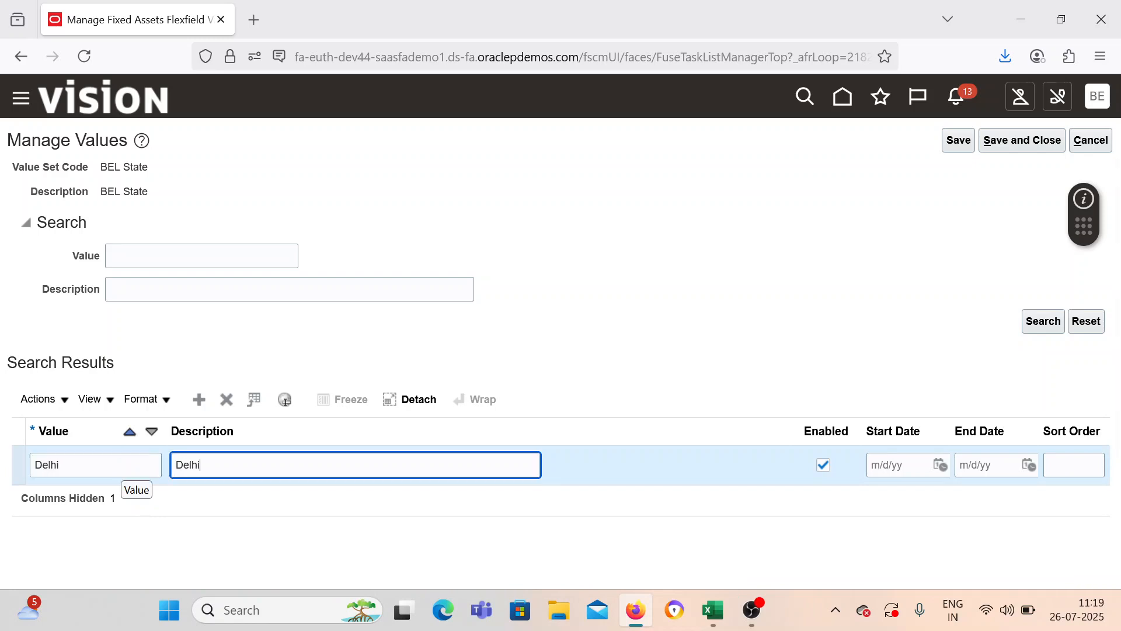
{"action": "key", "text": "Tab"}
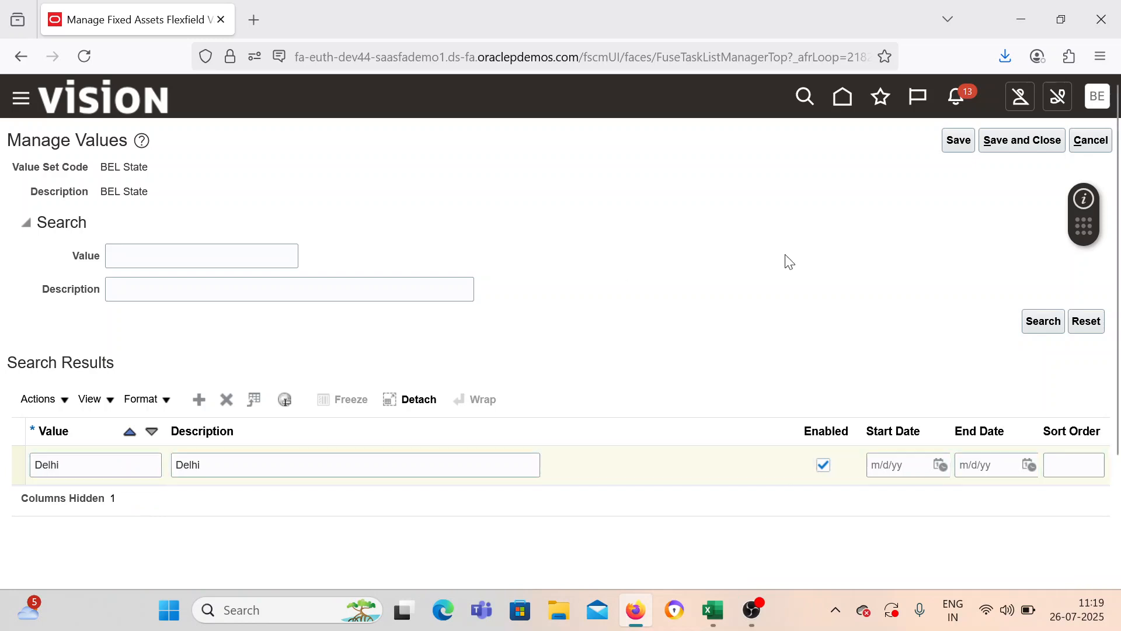
{"action": "left_click", "coordinate": [1013, 148]}
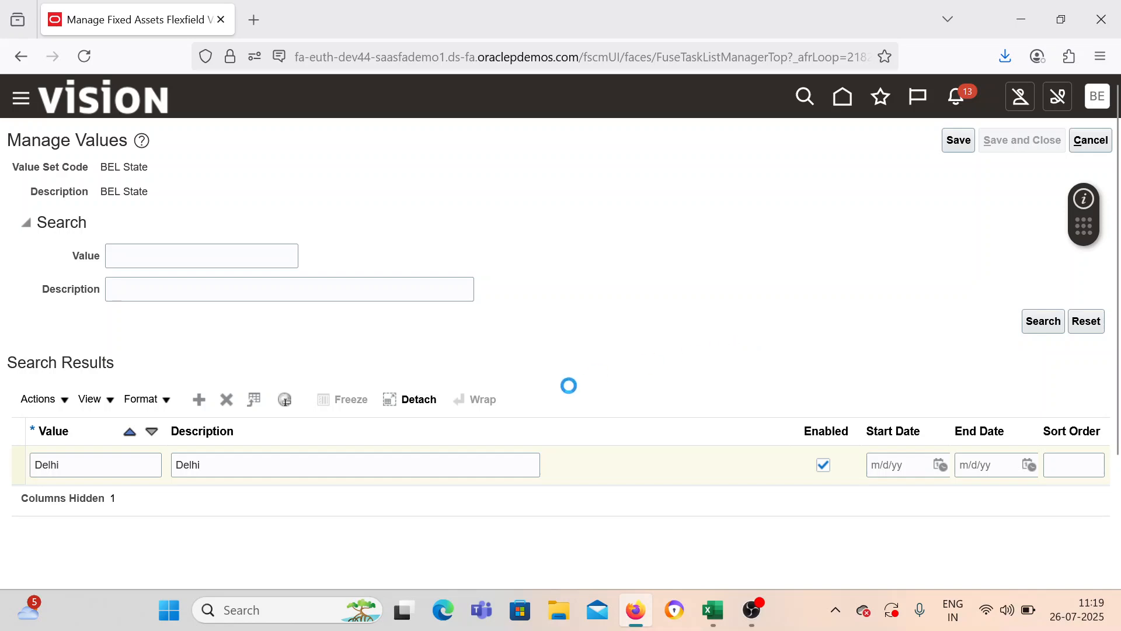
{"action": "scroll", "coordinate": [691, 390], "scroll_direction": "down", "scroll_amount": 5}
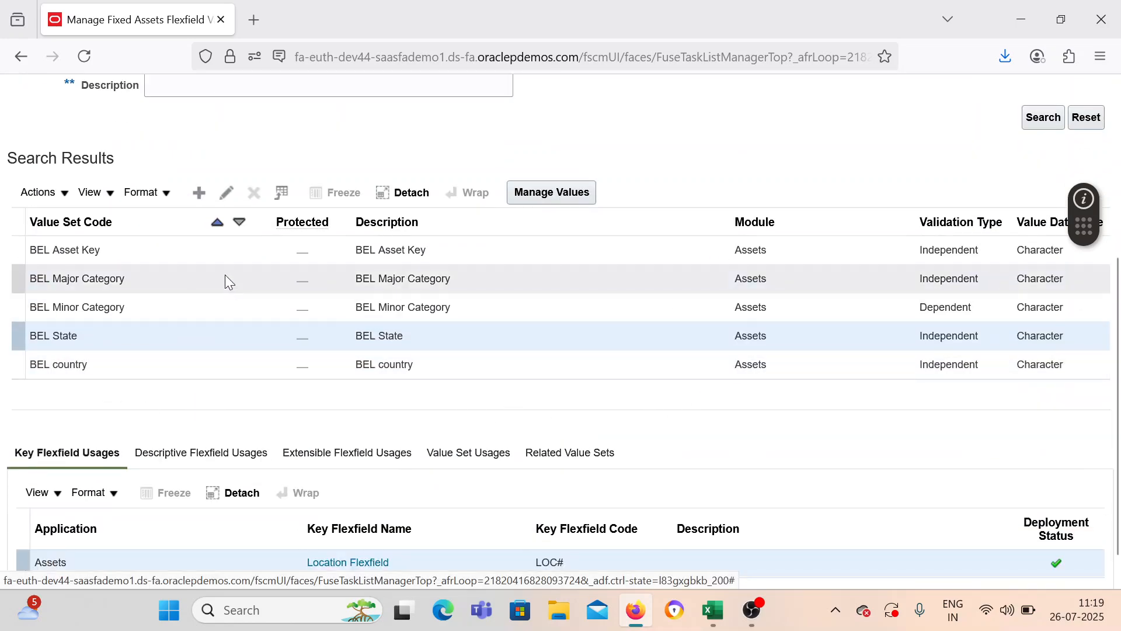
Step: Save and close the fixed assets flexfield value sets with the BEL Asset Key value set selected
{"action": "left_click", "coordinate": [227, 257]}
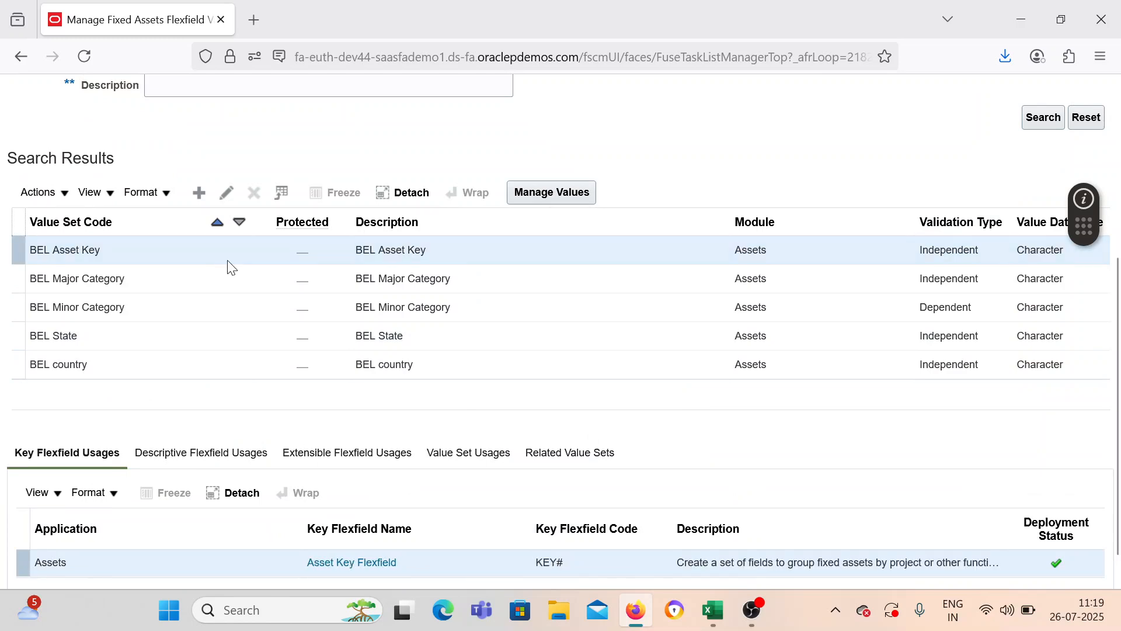
{"action": "scroll", "coordinate": [818, 360], "scroll_direction": "up", "scroll_amount": 5}
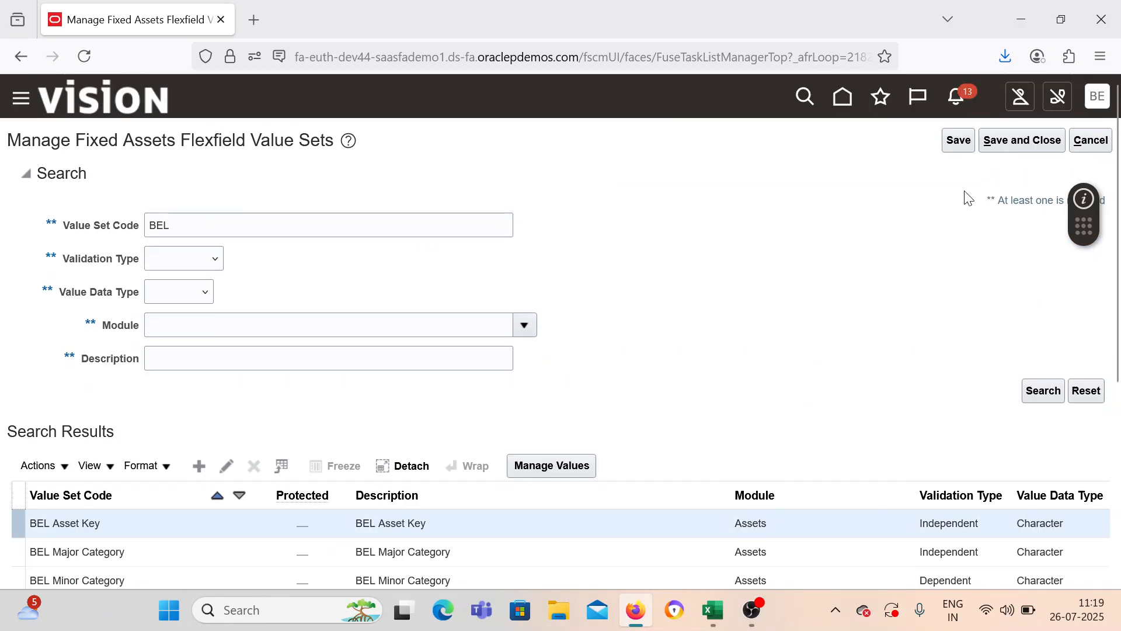
{"action": "left_click", "coordinate": [1001, 141]}
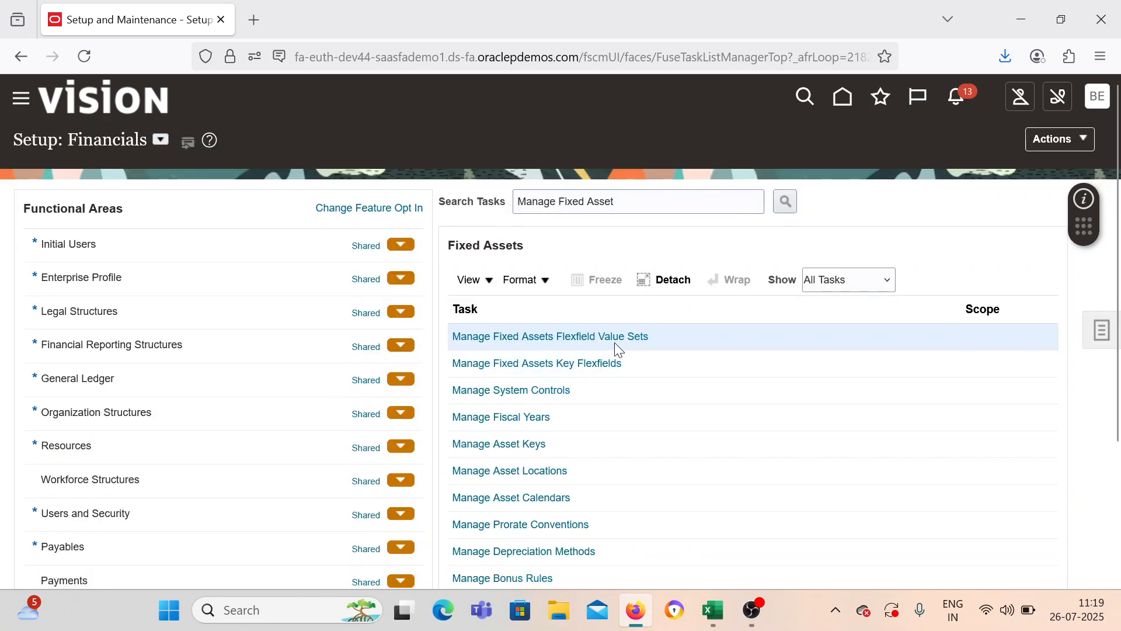
Step: Switch to the Excel checklist and mark "Create Segment Values for 3 KFF Segments" as Done by extending the status above it
{"action": "left_click", "coordinate": [713, 609]}
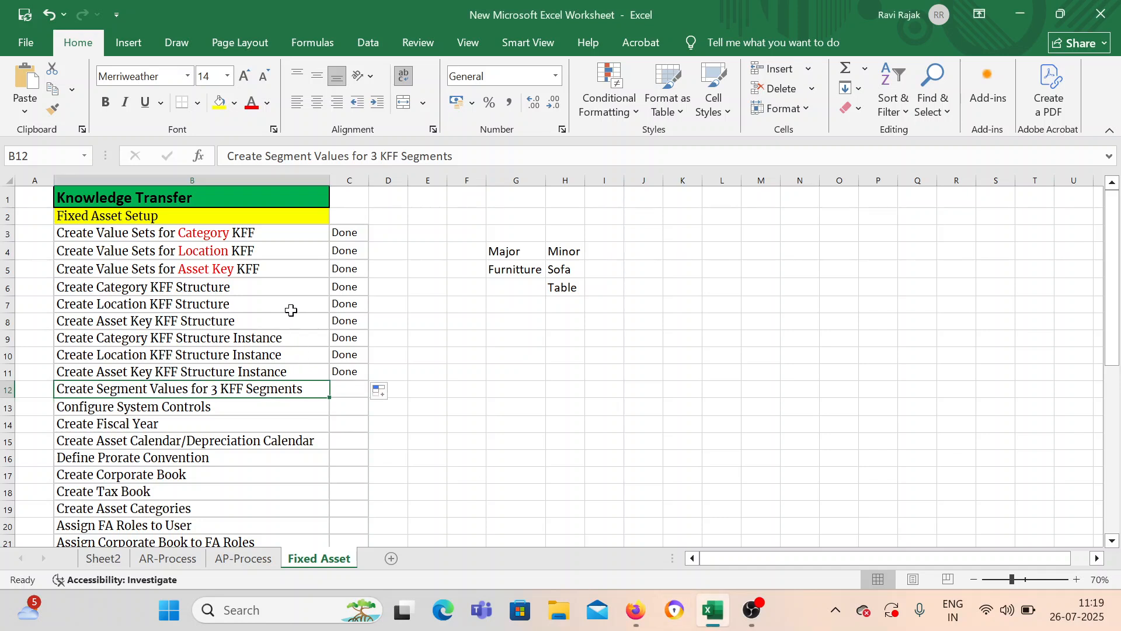
{"action": "left_click_drag", "start_coordinate": [296, 232], "coordinate": [303, 395]}
{"action": "left_click", "coordinate": [681, 278]}
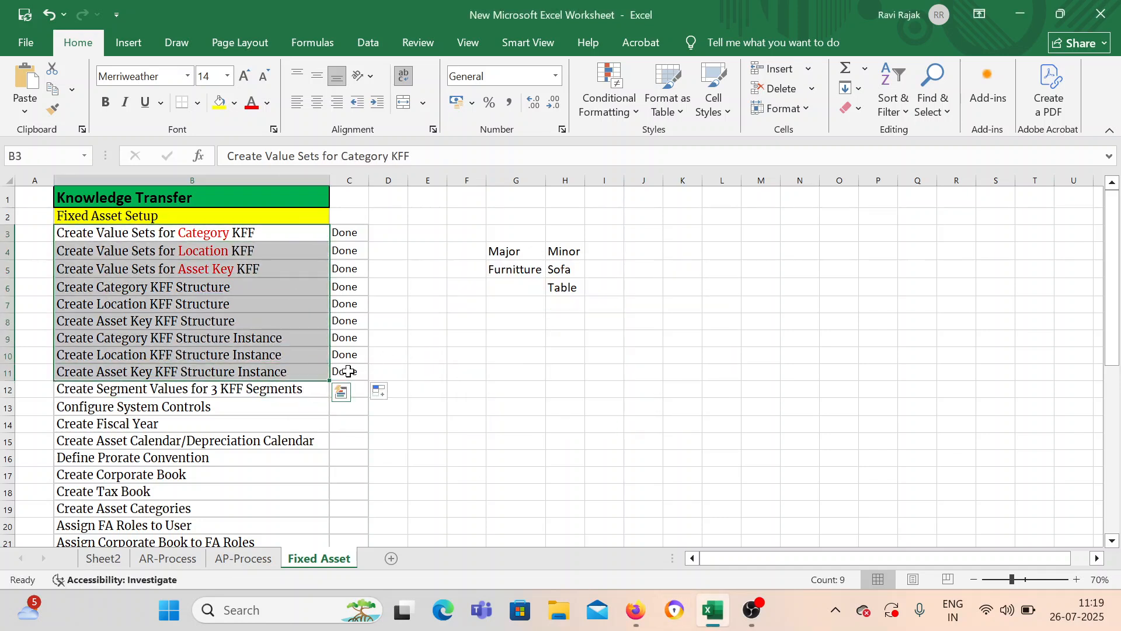
{"action": "left_click", "coordinate": [352, 372]}
{"action": "left_click_drag", "start_coordinate": [367, 380], "coordinate": [363, 392]}
{"action": "left_click", "coordinate": [505, 338]}
Step: Examine the completed KFF tasks and the upcoming Configure System Controls task in the fixed asset setup checklist
{"action": "scroll", "coordinate": [423, 370], "scroll_direction": "down", "scroll_amount": 3}
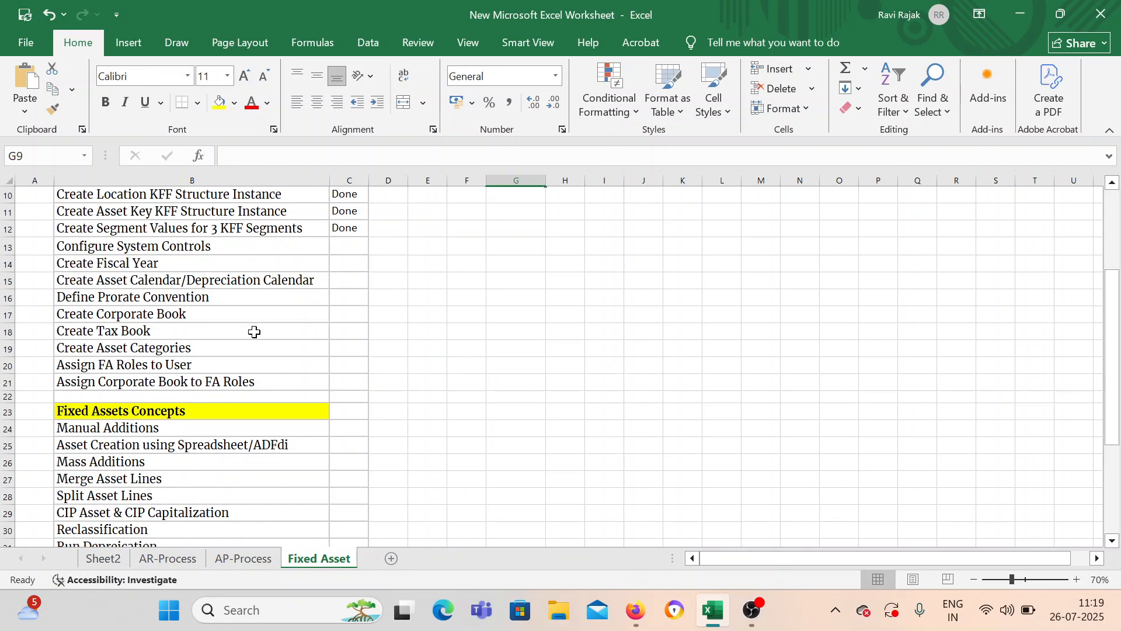
{"action": "scroll", "coordinate": [254, 331], "scroll_direction": "up", "scroll_amount": 2}
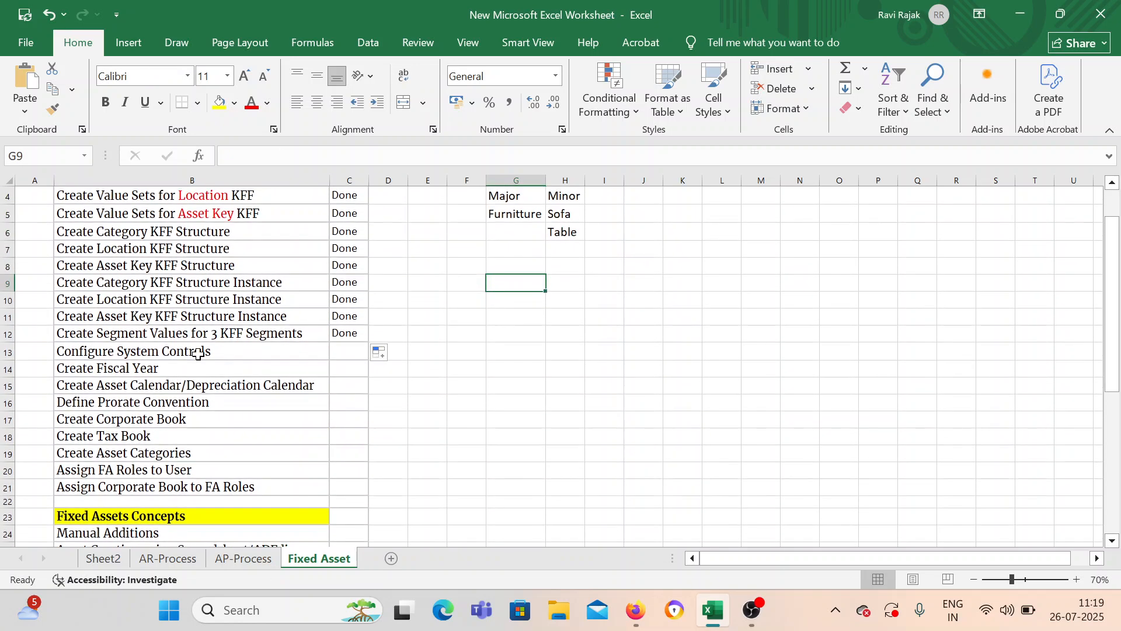
{"action": "left_click", "coordinate": [123, 352]}
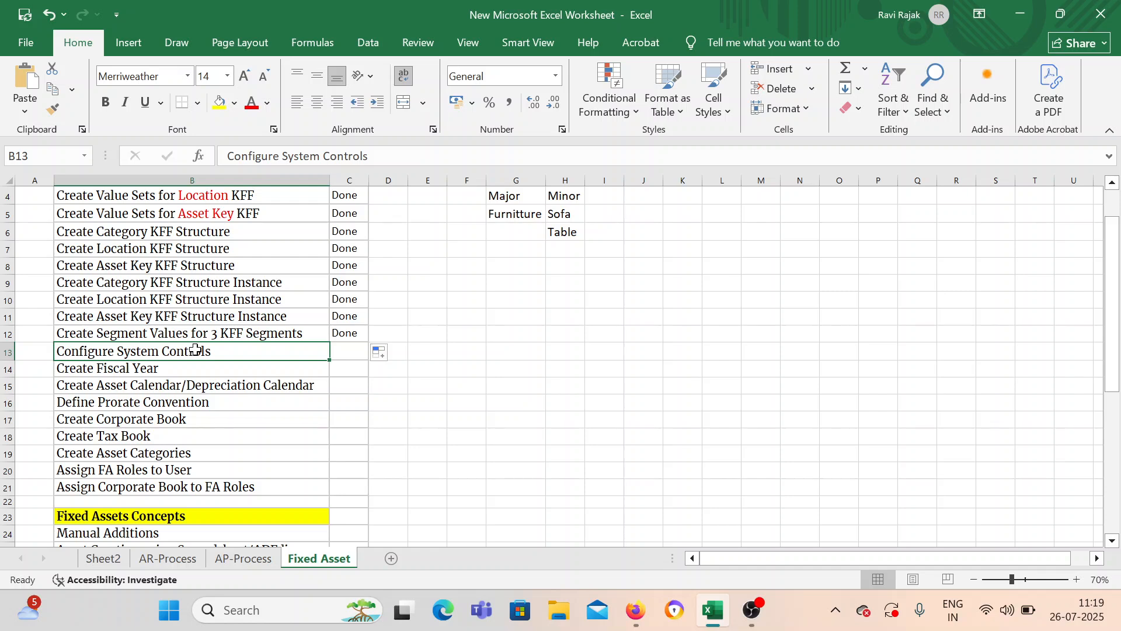
{"action": "scroll", "coordinate": [195, 349], "scroll_direction": "up", "scroll_amount": 1}
{"action": "left_click", "coordinate": [215, 238]}
{"action": "left_click_drag", "start_coordinate": [215, 241], "coordinate": [244, 387]}
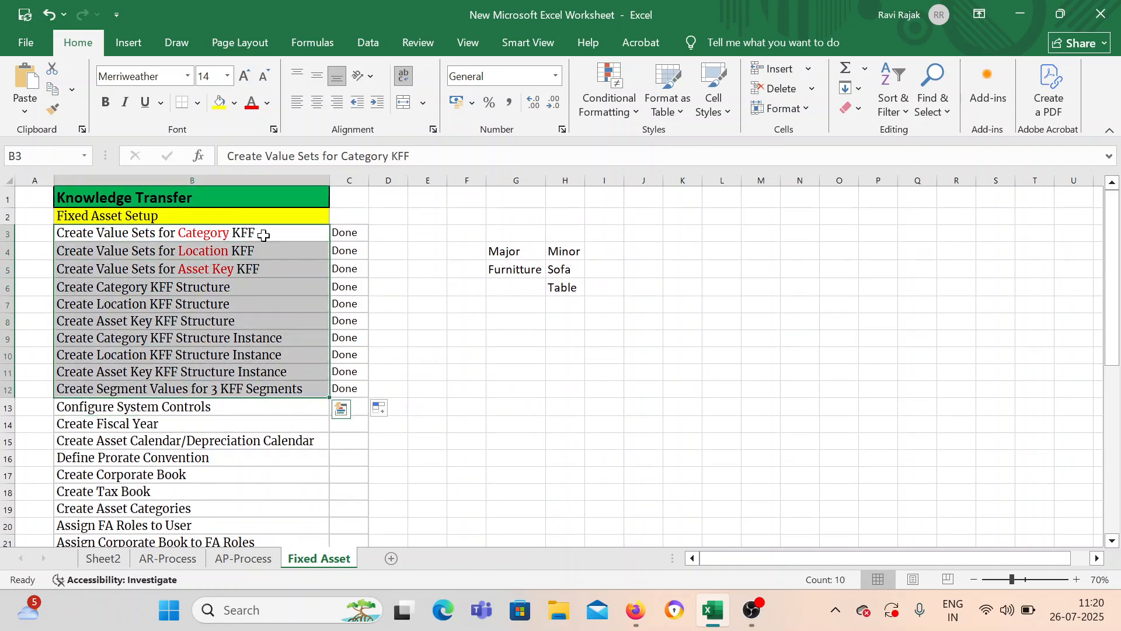
{"action": "left_click", "coordinate": [97, 410]}
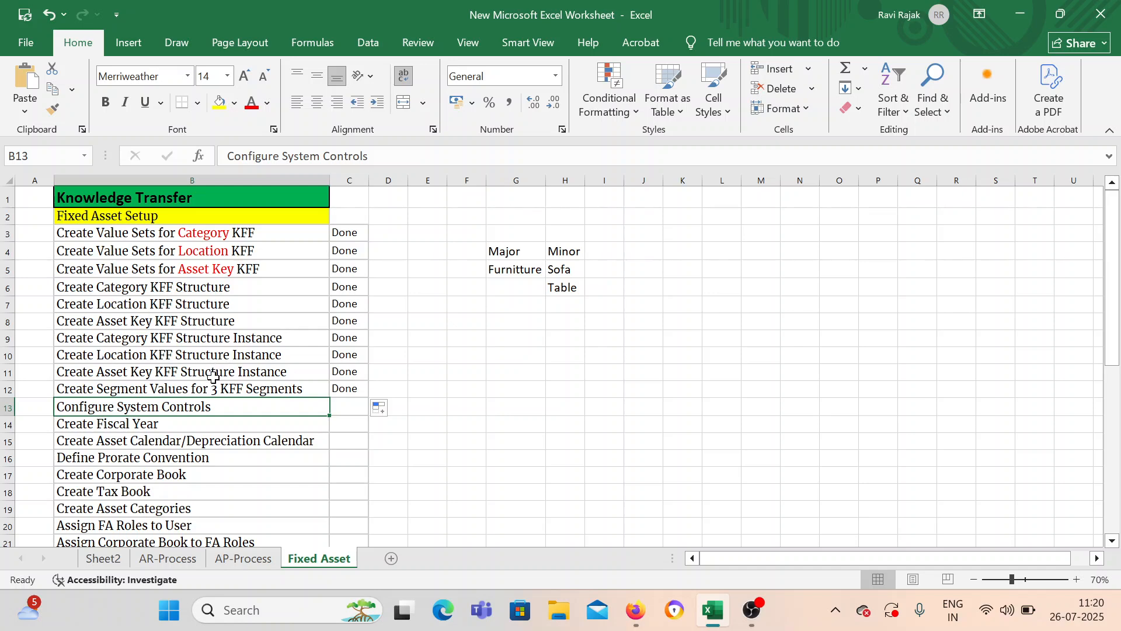
{"action": "scroll", "coordinate": [216, 406], "scroll_direction": "down", "scroll_amount": 1}
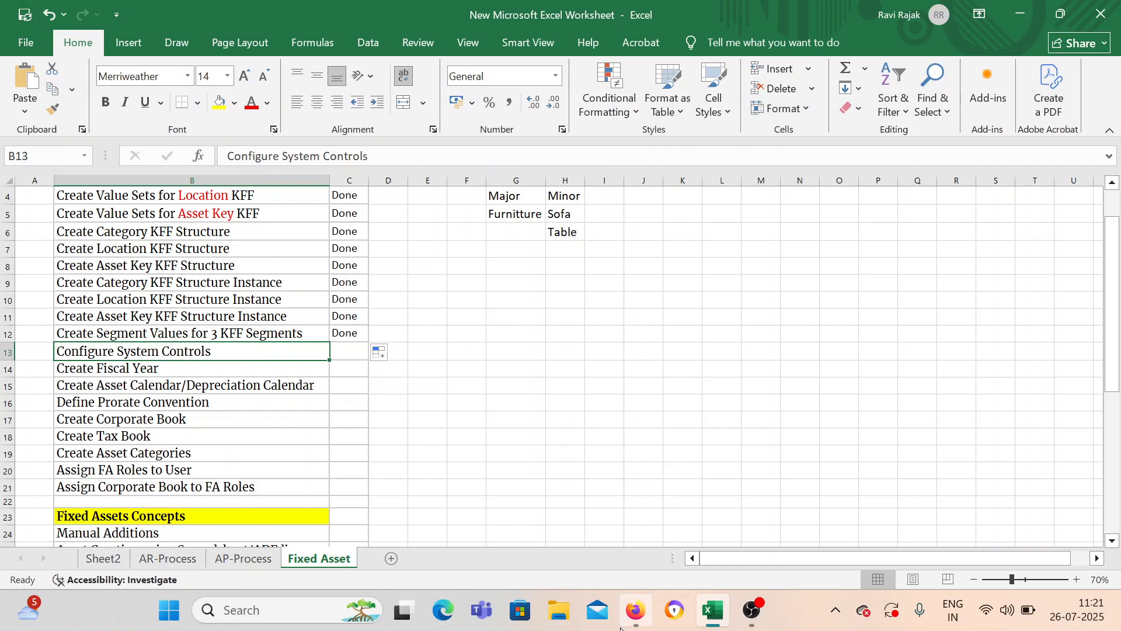
Step: Switch to Oracle Fusion in Firefox, search the setup tasks for "Configure Sys", and dismiss the search results
{"action": "left_click", "coordinate": [635, 610]}
{"action": "triple_click", "coordinate": [646, 196]}
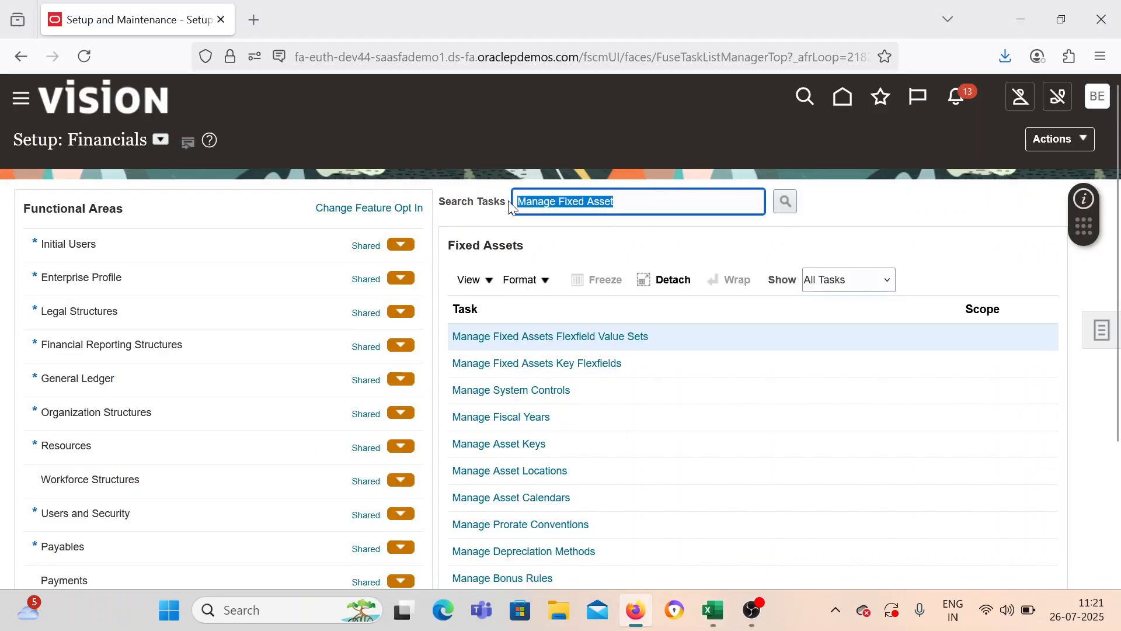
{"action": "type", "text": "Configure"}
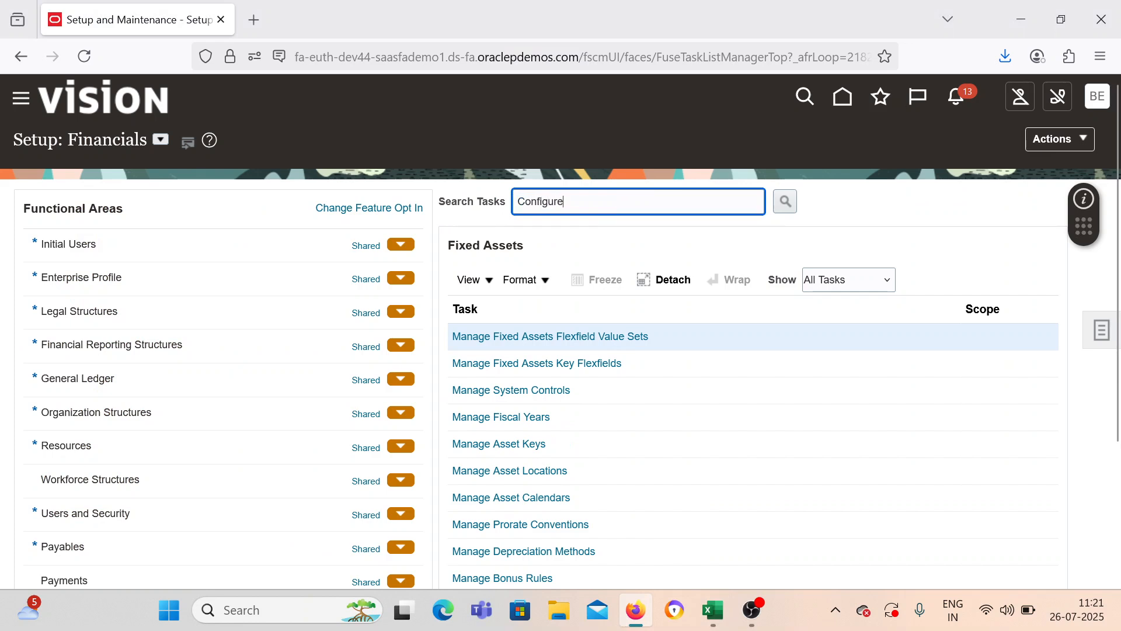
{"action": "type", "text": " Sys"}
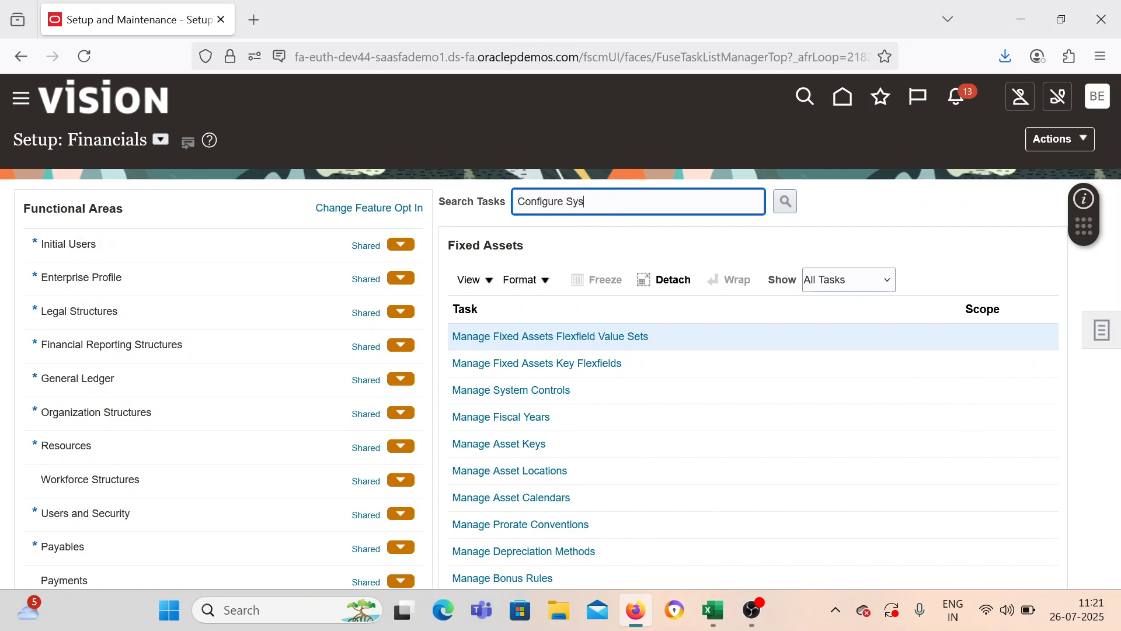
{"action": "key", "text": "Return"}
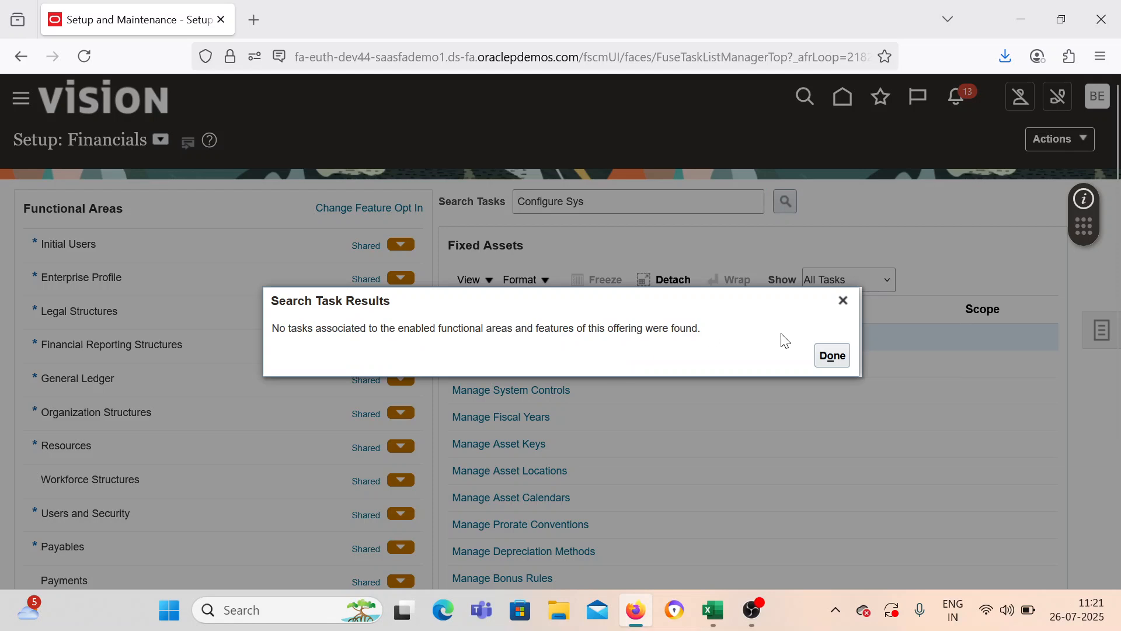
{"action": "left_click", "coordinate": [843, 299]}
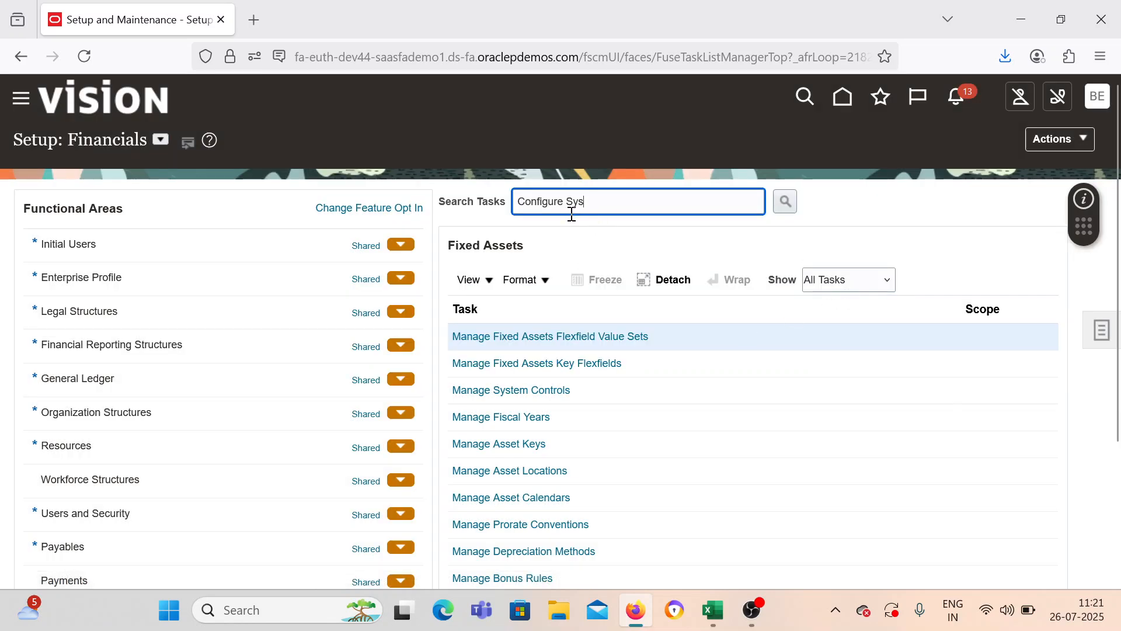
Step: Open the Manage System Controls task and examine its category, location and asset key flexfield structures
{"action": "left_click", "coordinate": [500, 397]}
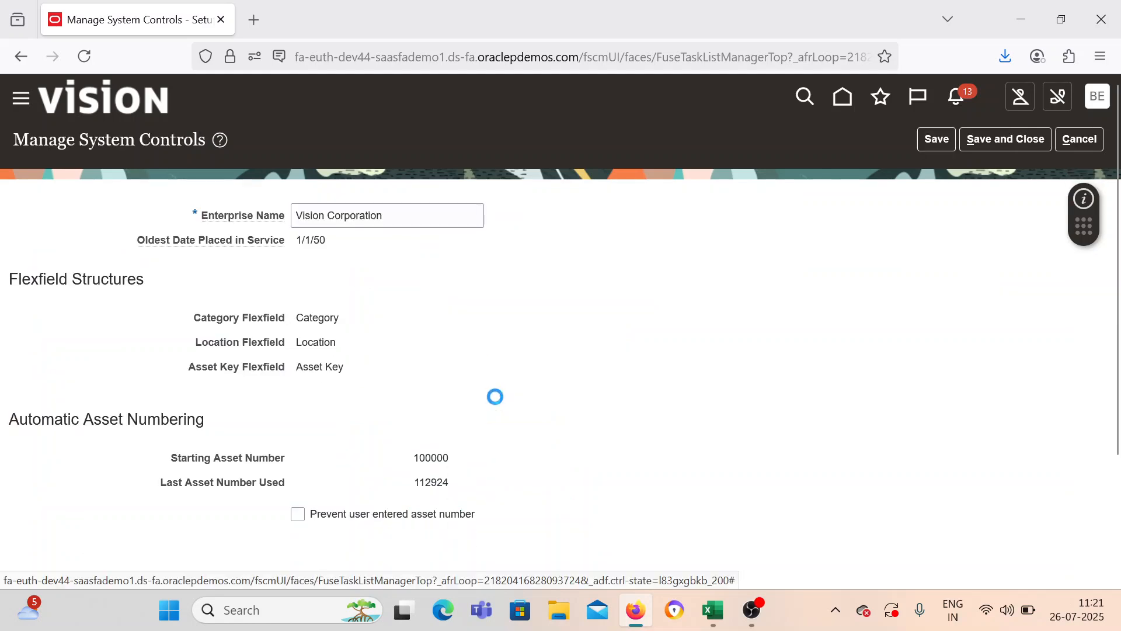
{"action": "scroll", "coordinate": [496, 390], "scroll_direction": "down", "scroll_amount": 1}
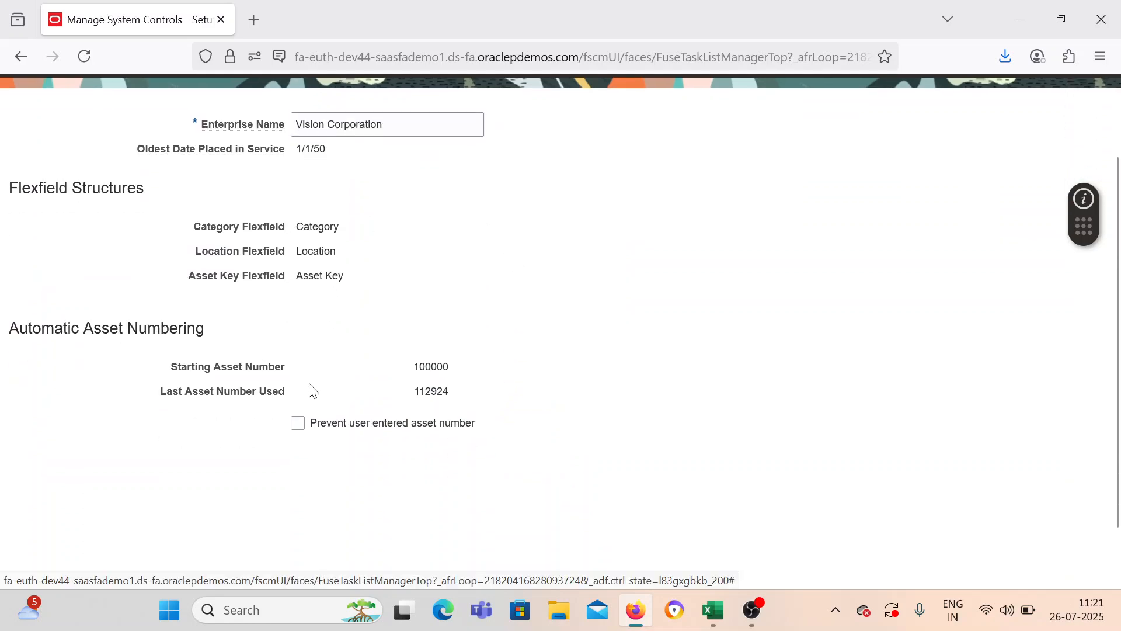
{"action": "scroll", "coordinate": [514, 342], "scroll_direction": "up", "scroll_amount": 1}
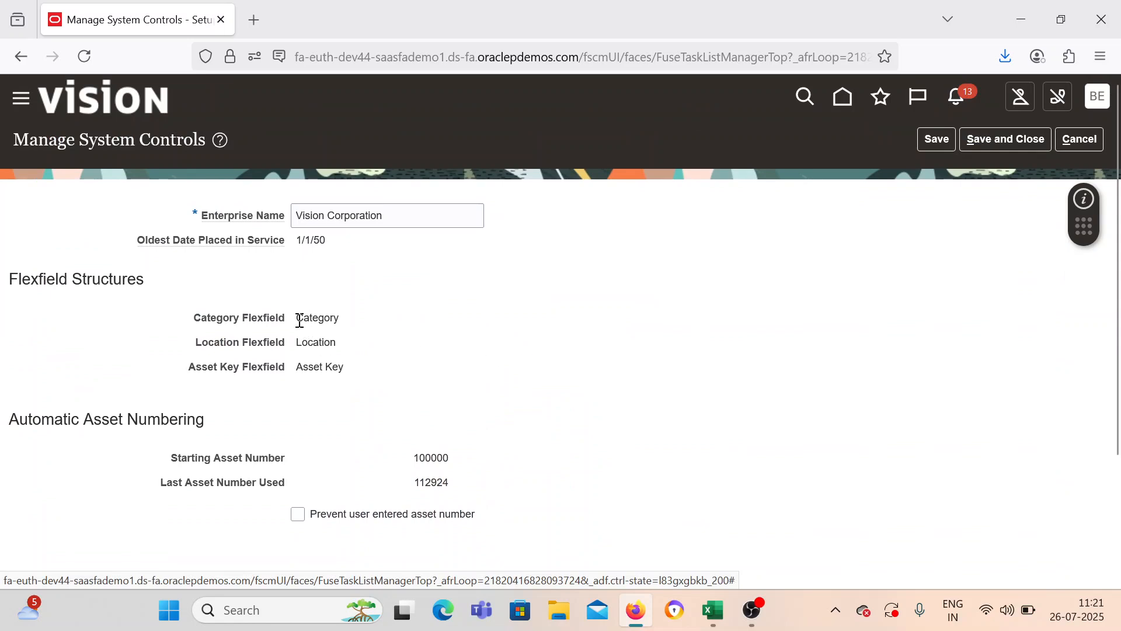
{"action": "left_click_drag", "start_coordinate": [299, 318], "coordinate": [348, 368]}
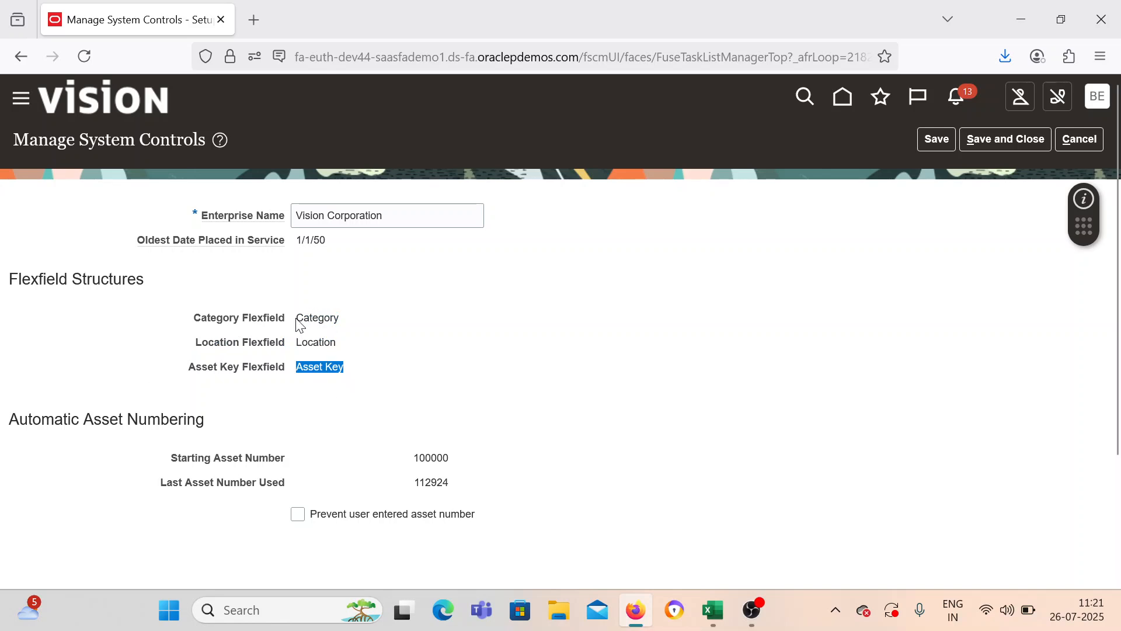
{"action": "left_click_drag", "start_coordinate": [300, 325], "coordinate": [362, 325]}
{"action": "left_click", "coordinate": [362, 386]}
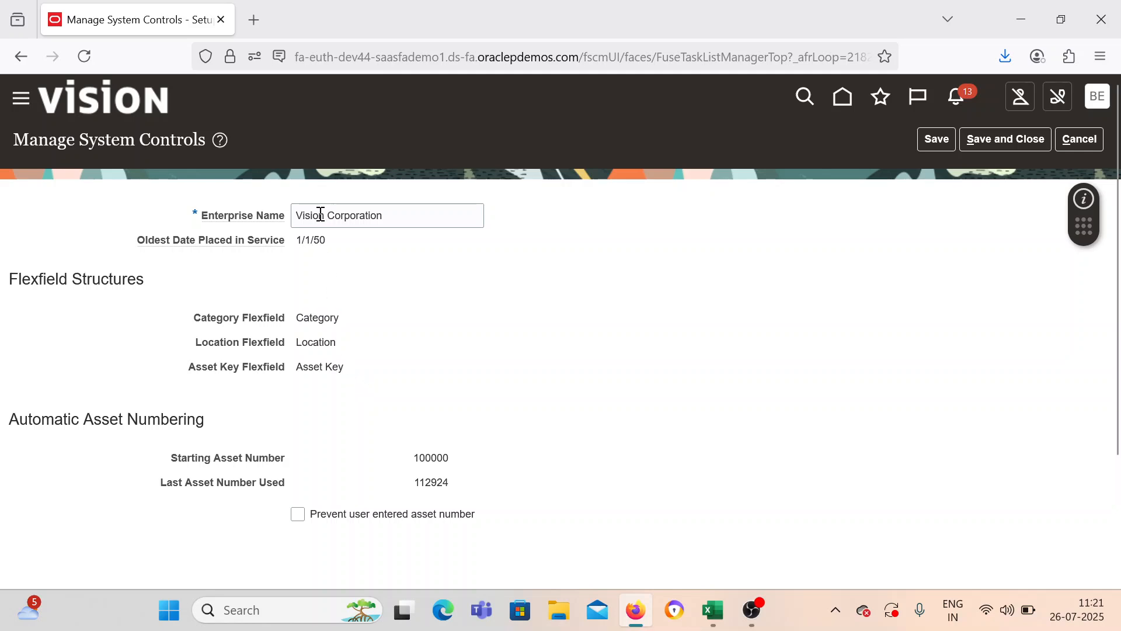
Step: Set the enterprise name in the system controls to BEL Corporation
{"action": "left_click_drag", "start_coordinate": [321, 216], "coordinate": [269, 220]}
{"action": "type", "text": "BEL"}
{"action": "left_click", "coordinate": [540, 310]}
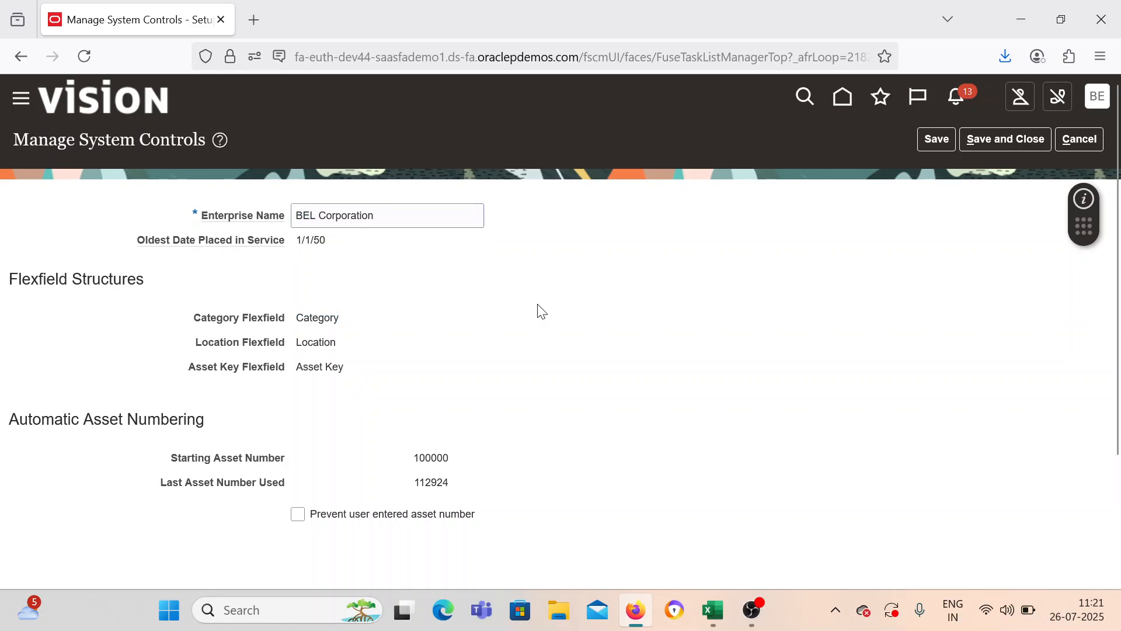
Step: Check the starting and last used numbers under Automatic Asset Numbering, and save and close the system controls
{"action": "scroll", "coordinate": [528, 322], "scroll_direction": "down", "scroll_amount": 3}
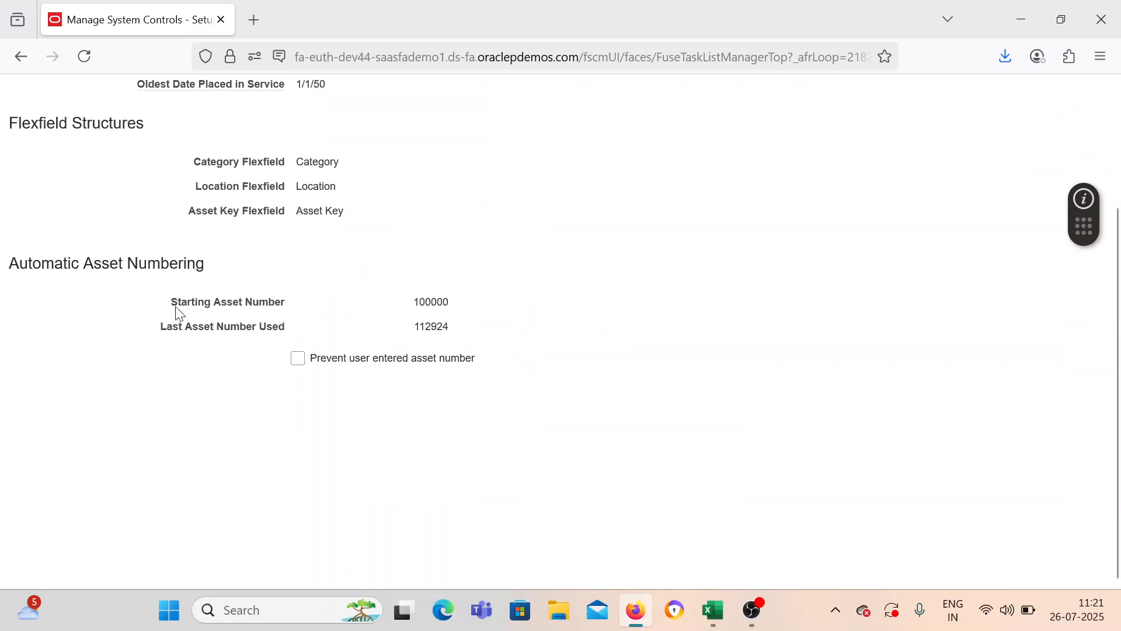
{"action": "left_click_drag", "start_coordinate": [177, 302], "coordinate": [283, 312]}
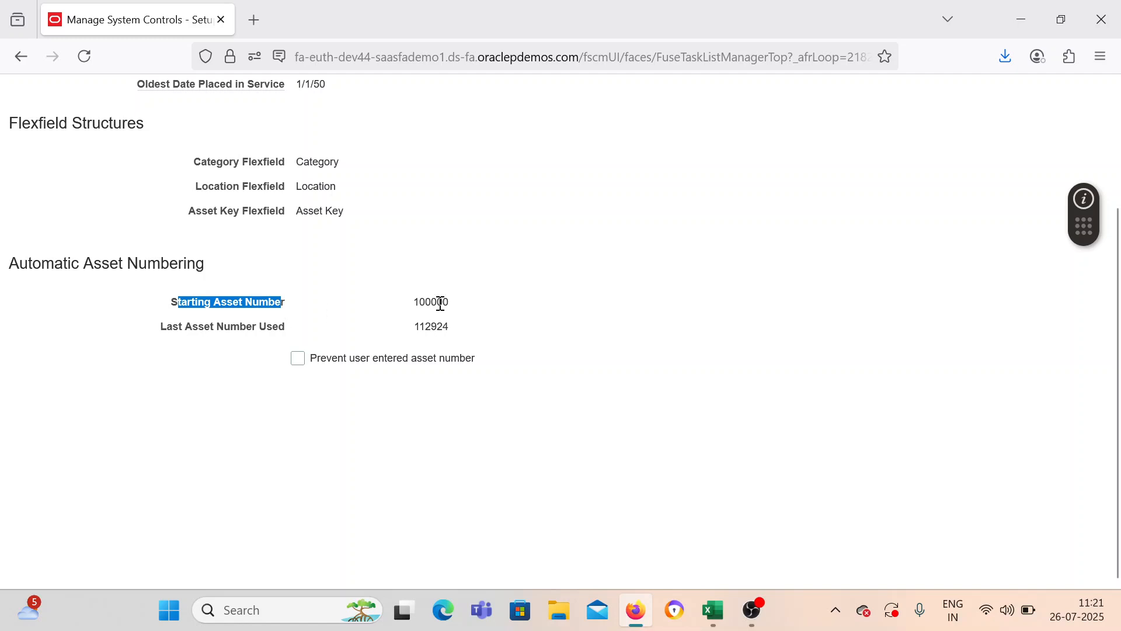
{"action": "left_click_drag", "start_coordinate": [416, 302], "coordinate": [458, 315]}
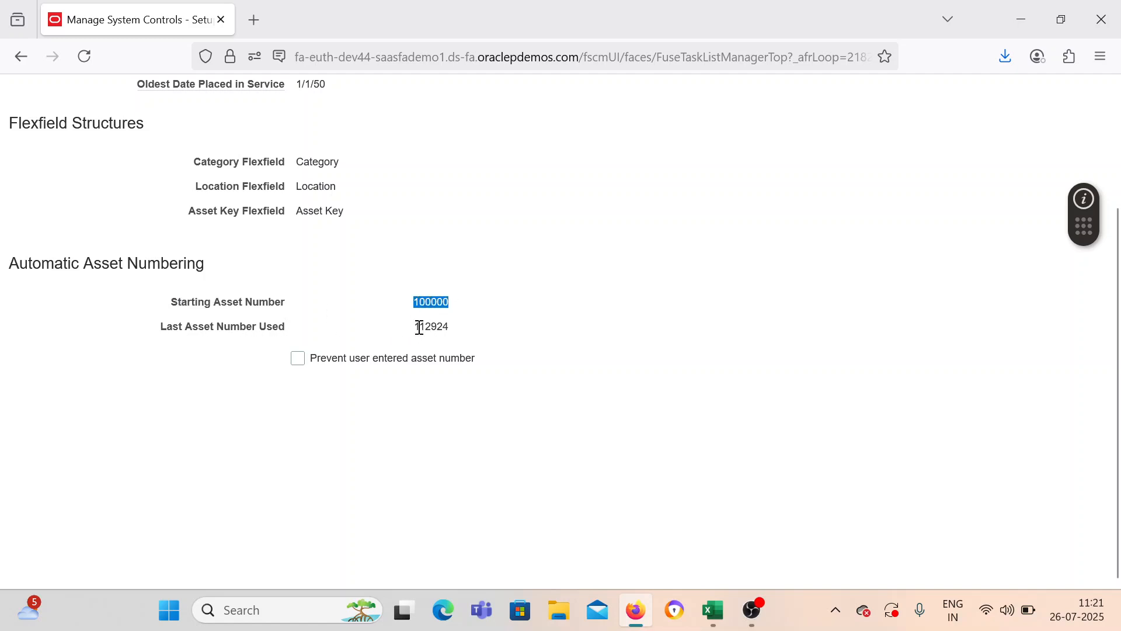
{"action": "left_click_drag", "start_coordinate": [419, 327], "coordinate": [457, 331]}
{"action": "left_click", "coordinate": [348, 380]}
{"action": "scroll", "coordinate": [346, 394], "scroll_direction": "up", "scroll_amount": 3}
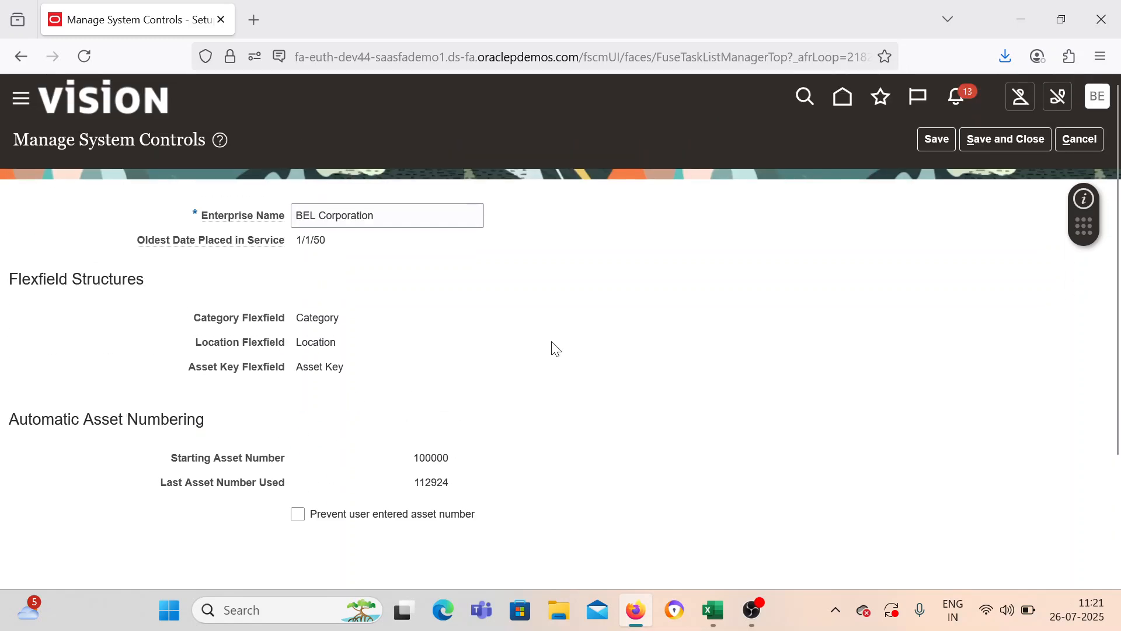
{"action": "left_click", "coordinate": [1005, 143]}
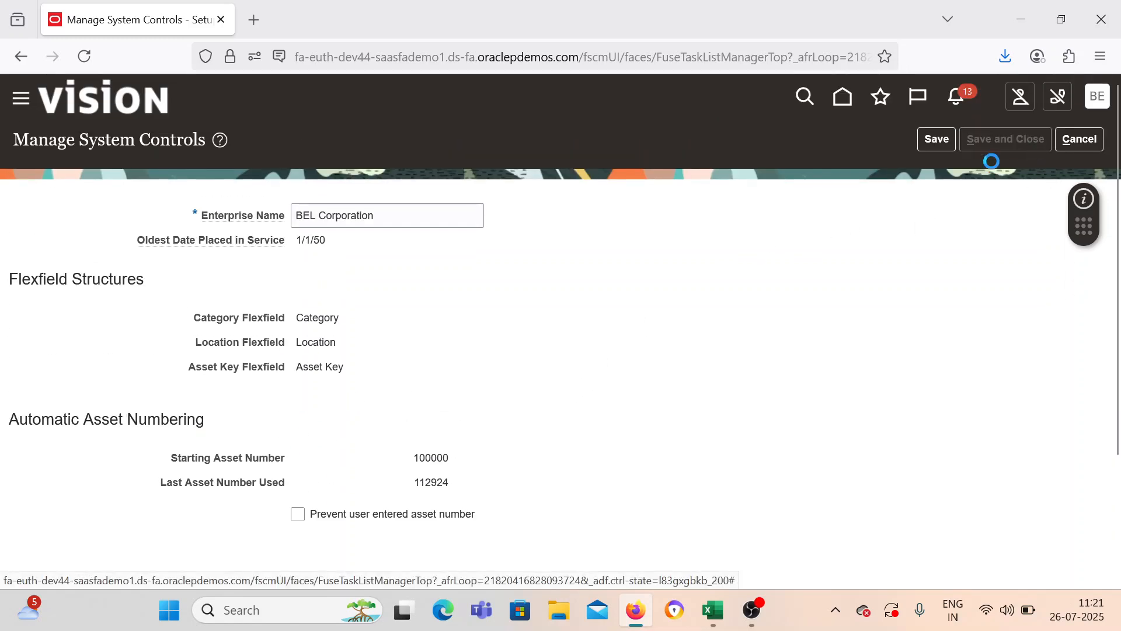
Step: Switch to the Excel checklist and mark "Configure System Controls" as Done by extending the status above it
{"action": "left_click", "coordinate": [718, 609]}
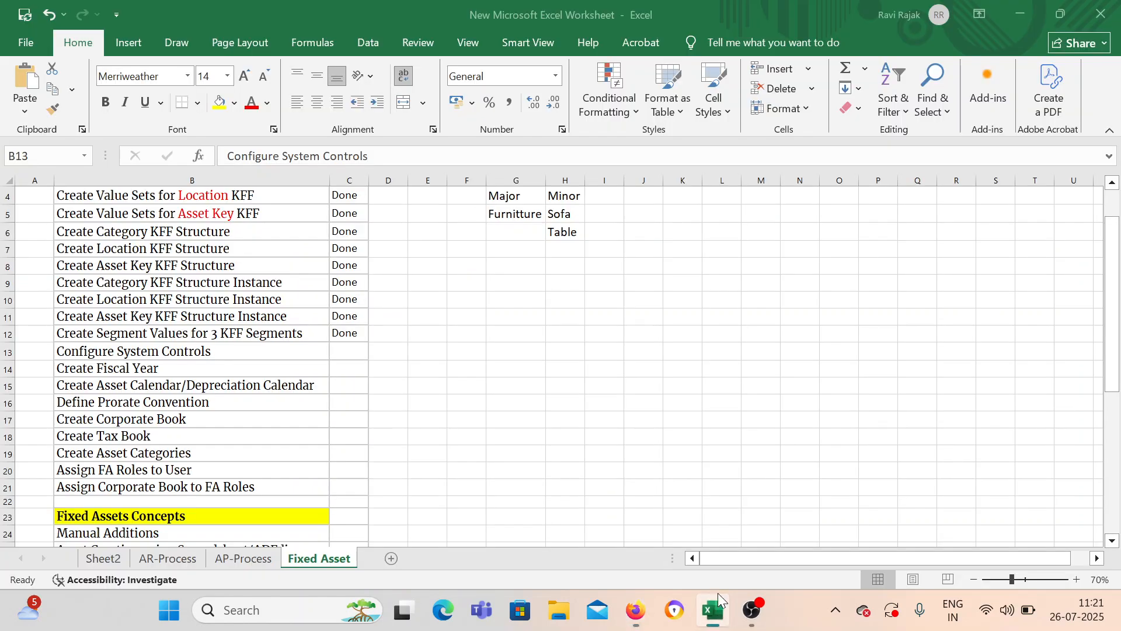
{"action": "scroll", "coordinate": [250, 350], "scroll_direction": "up", "scroll_amount": 1}
{"action": "left_click_drag", "start_coordinate": [260, 233], "coordinate": [367, 411]}
{"action": "left_click", "coordinate": [362, 393]}
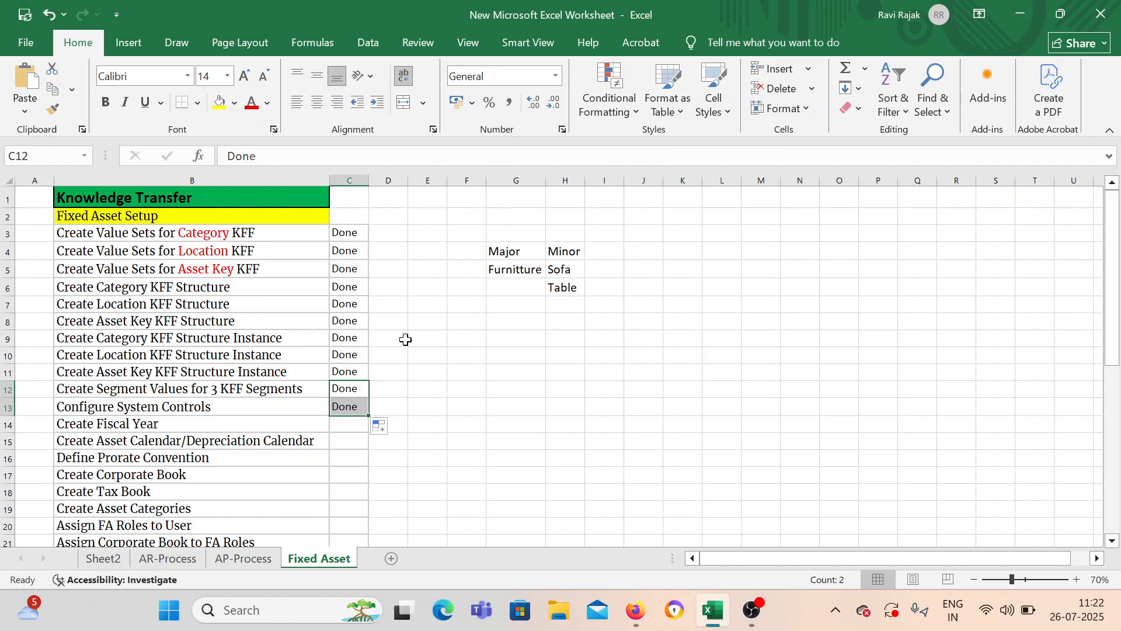
Step: Examine the remaining fixed asset setup tasks in the checklist, from Create Fiscal Year to Assign Corporate Book to FA Roles
{"action": "scroll", "coordinate": [254, 444], "scroll_direction": "down", "scroll_amount": 1}
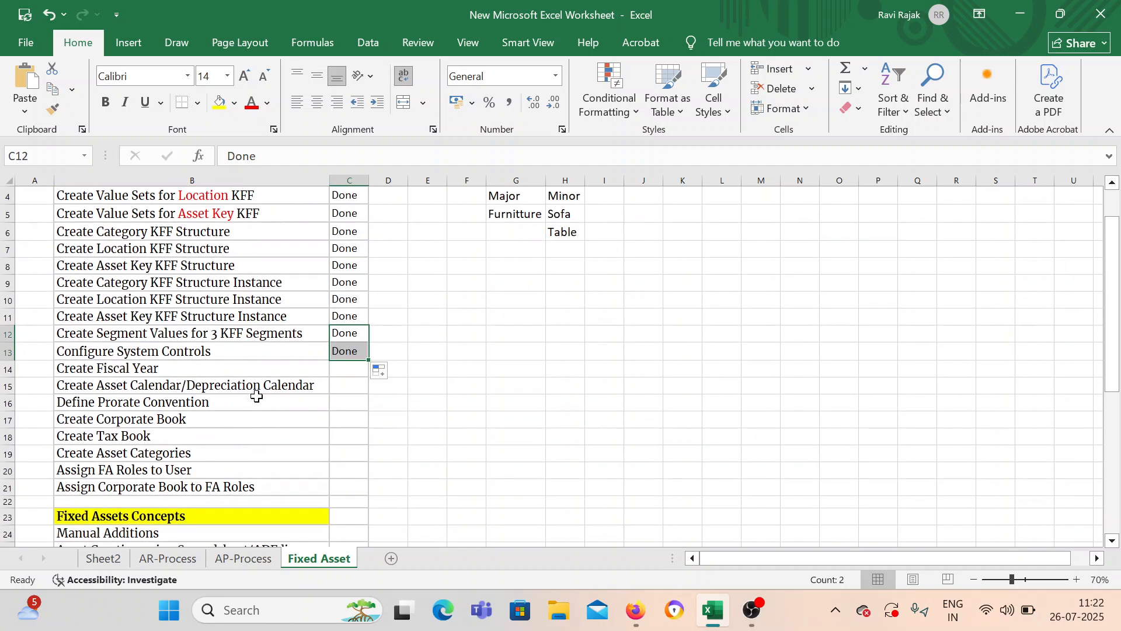
{"action": "left_click_drag", "start_coordinate": [243, 367], "coordinate": [247, 483]}
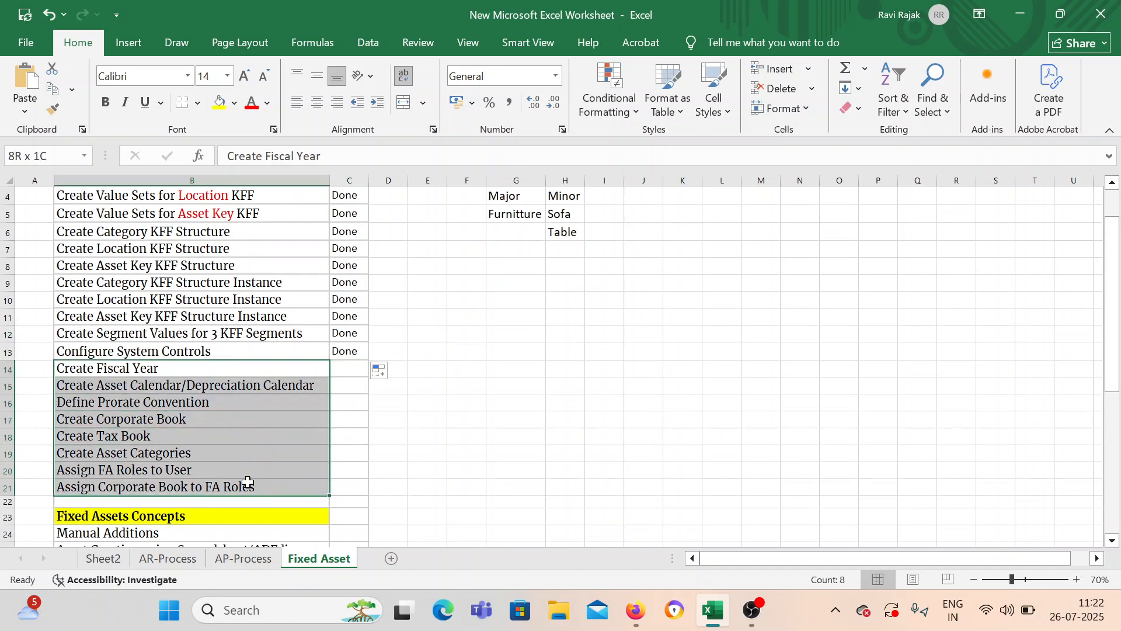
{"action": "scroll", "coordinate": [248, 482], "scroll_direction": "up", "scroll_amount": 1}
{"action": "left_click", "coordinate": [193, 290]}
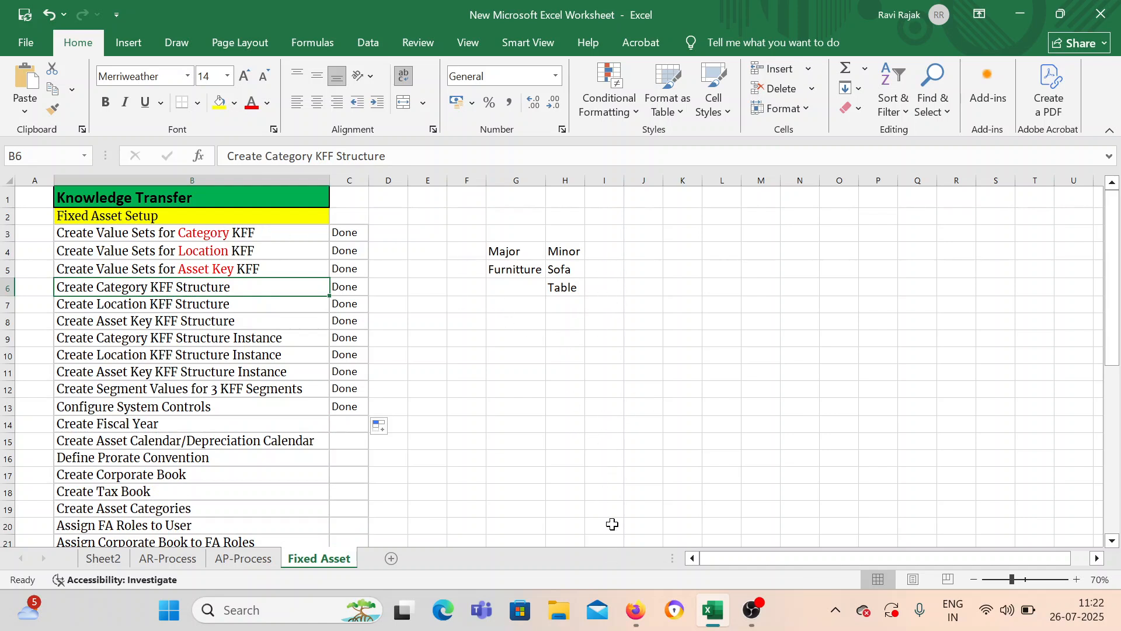
{"action": "left_click", "coordinate": [636, 610]}
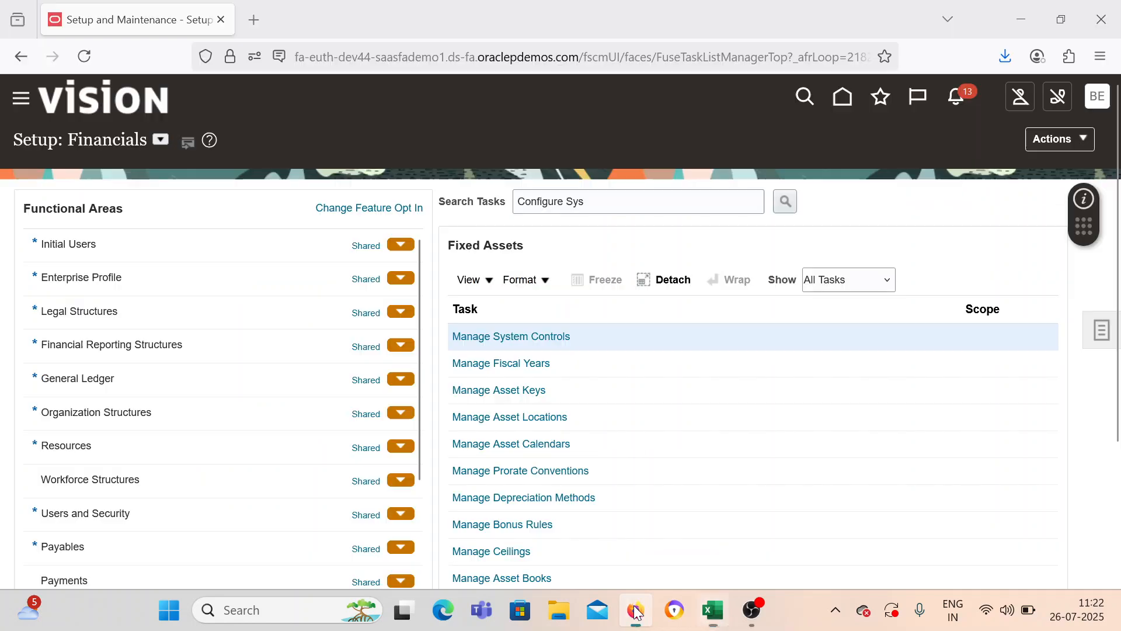
{"action": "left_click", "coordinate": [636, 610]}
{"action": "scroll", "coordinate": [262, 371], "scroll_direction": "down", "scroll_amount": 1}
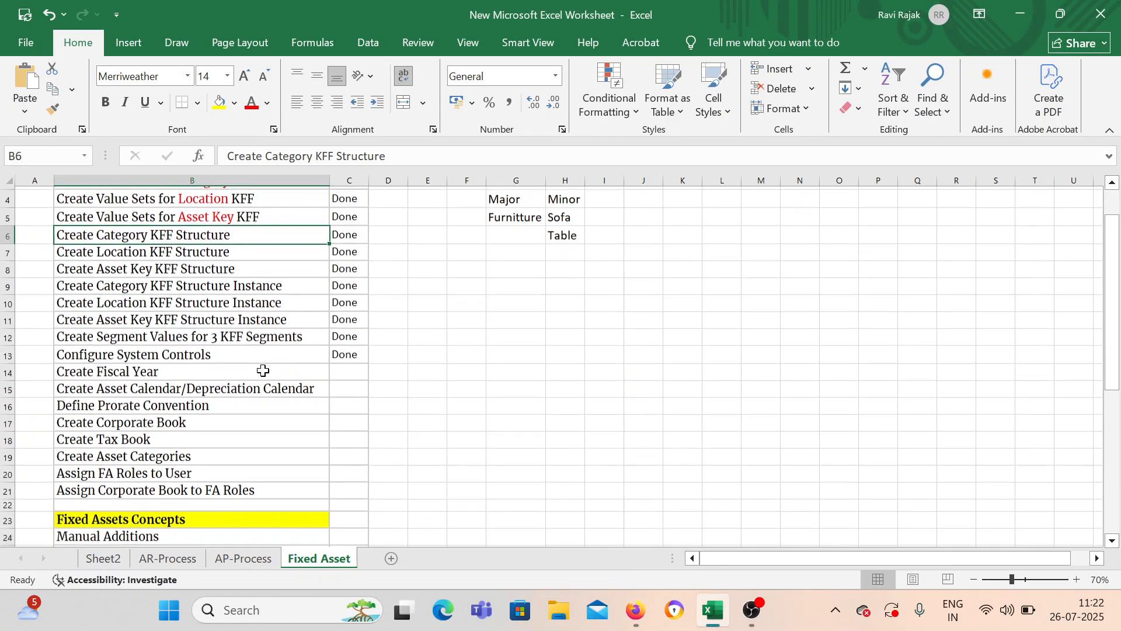
{"action": "scroll", "coordinate": [262, 385], "scroll_direction": "down", "scroll_amount": 2}
{"action": "left_click_drag", "start_coordinate": [175, 428], "coordinate": [176, 488]}
{"action": "scroll", "coordinate": [186, 467], "scroll_direction": "up", "scroll_amount": 2}
{"action": "left_click", "coordinate": [242, 368]}
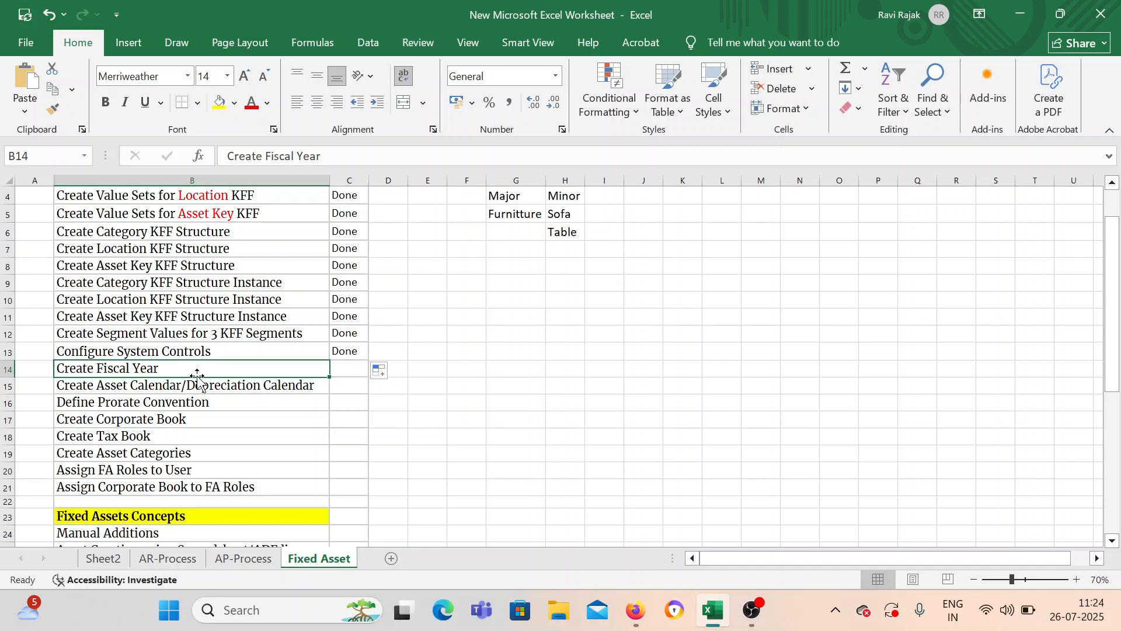
Step: Switch from the Excel checklist to the Oracle Fusion setup page and start a new record under Manage Fiscal Years
{"action": "left_click", "coordinate": [610, 282]}
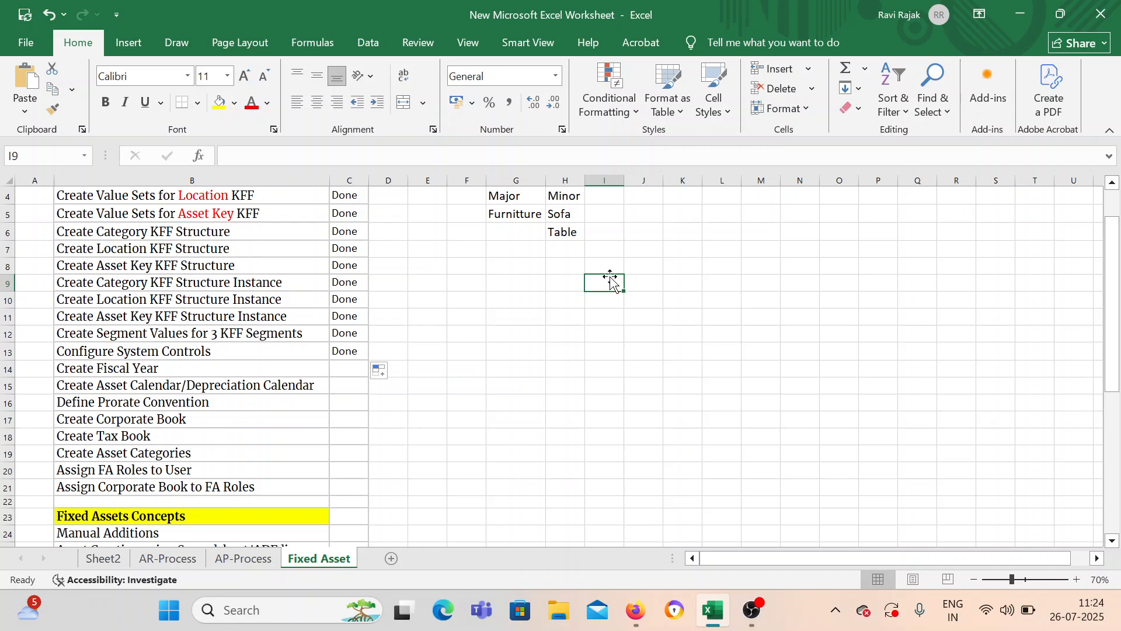
{"action": "left_click", "coordinate": [218, 368]}
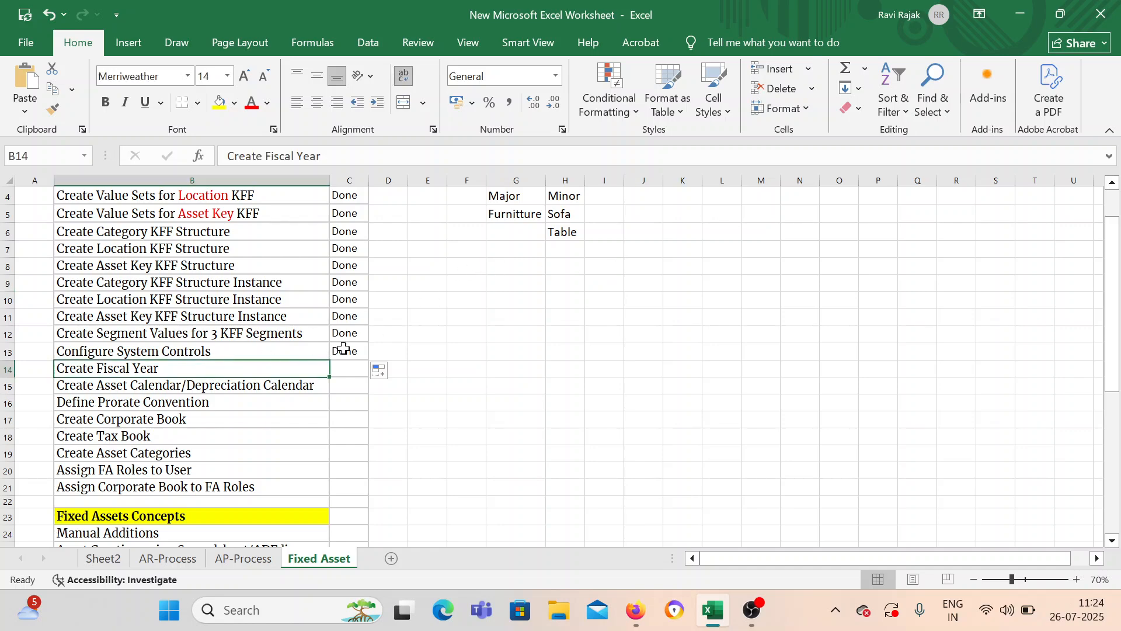
{"action": "left_click", "coordinate": [637, 610]}
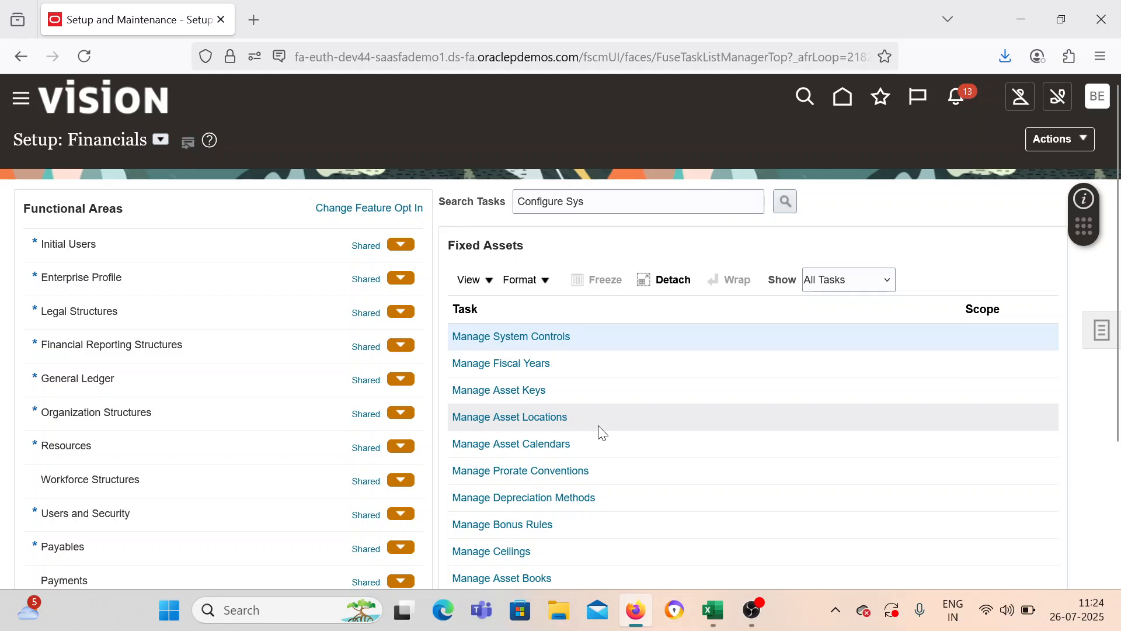
{"action": "left_click", "coordinate": [502, 364]}
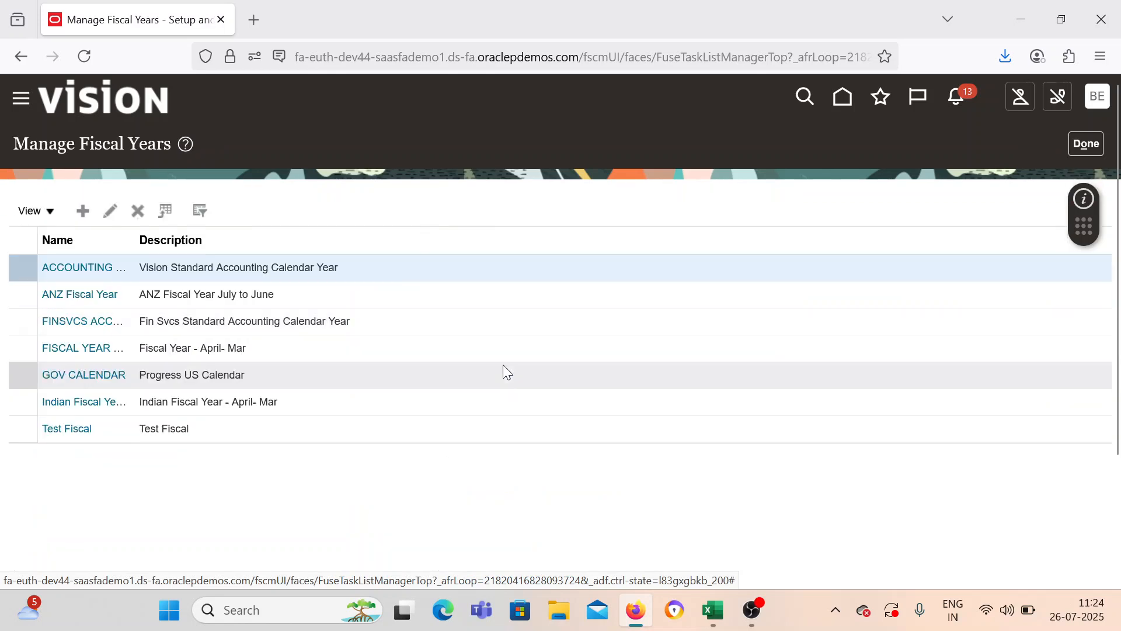
{"action": "left_click", "coordinate": [82, 211]}
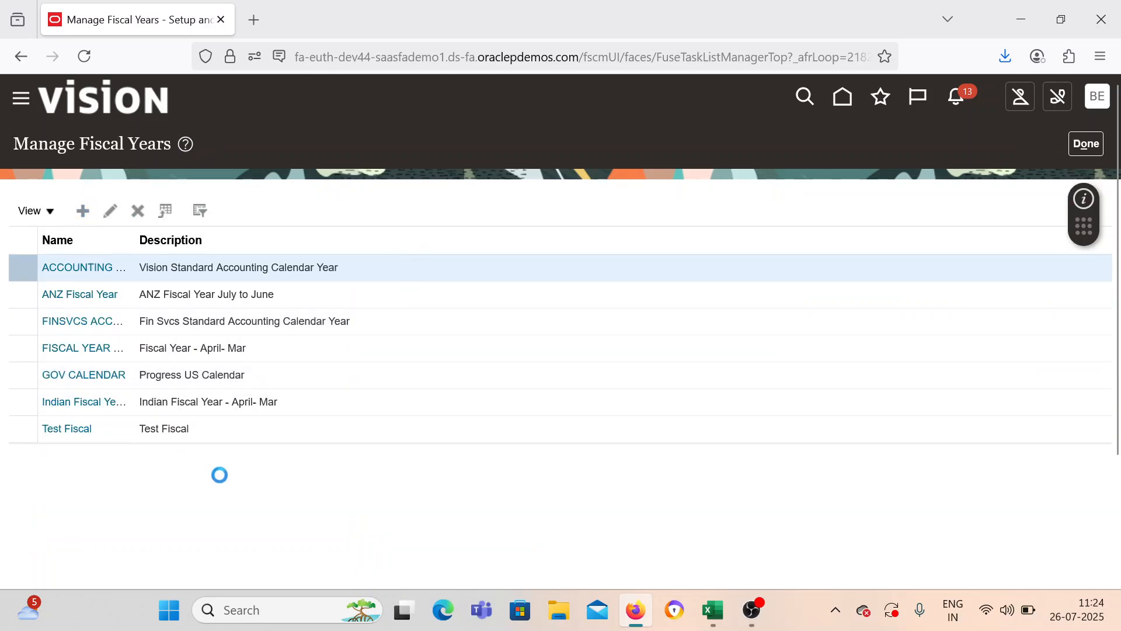
Step: Enter BEL Fiscal as both the name and the description of the new fiscal year
{"action": "left_click", "coordinate": [317, 206]}
{"action": "type", "text": "BEL Fiscal"}
{"action": "key", "text": "Tab"}
{"action": "key", "text": "Tab"}
{"action": "left_click", "coordinate": [358, 208]}
{"action": "key", "text": "ctrl+a"}
{"action": "key", "text": "ctrl+c"}
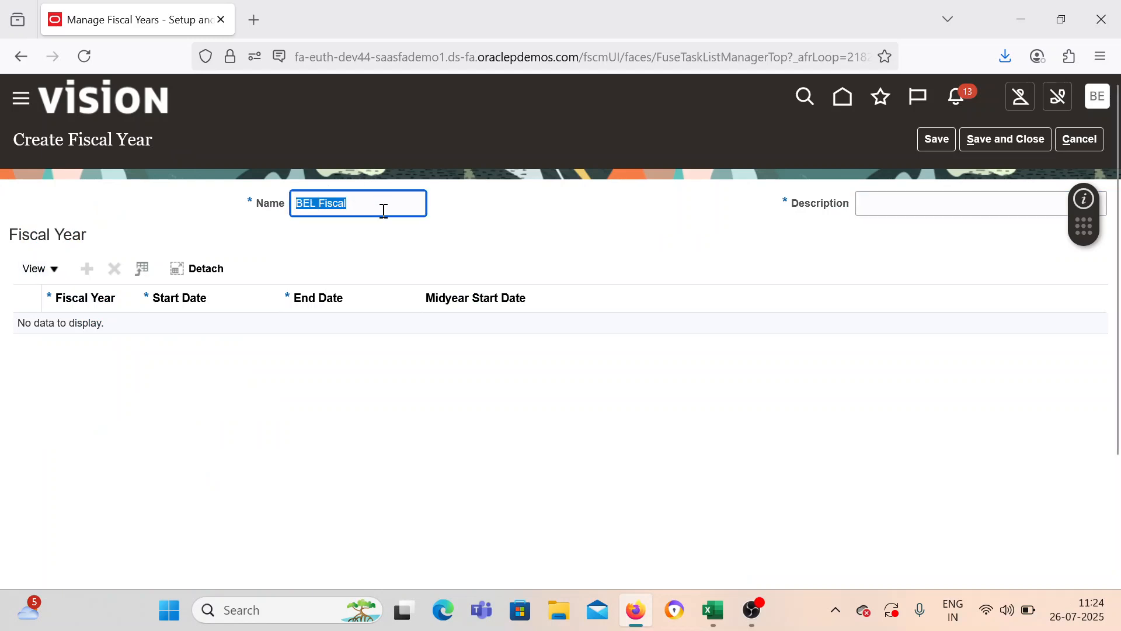
{"action": "left_click", "coordinate": [870, 205]}
{"action": "key", "text": "ctrl+v"}
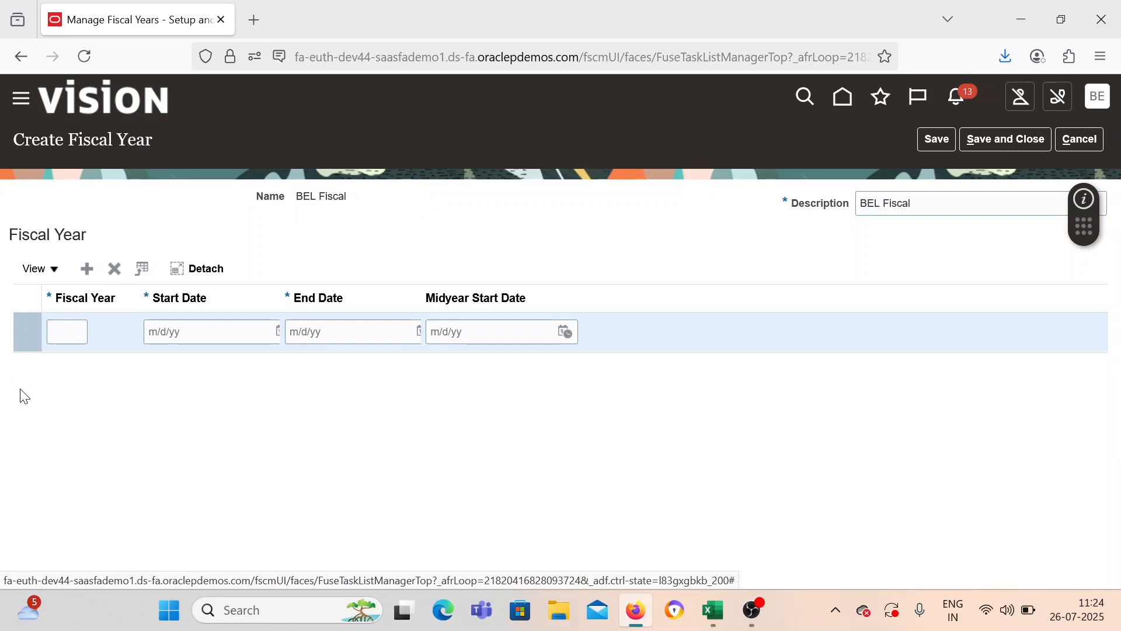
Step: Enter 2021 as the fiscal year in the empty row and bring the start date calendar back to 2021
{"action": "left_click", "coordinate": [52, 331]}
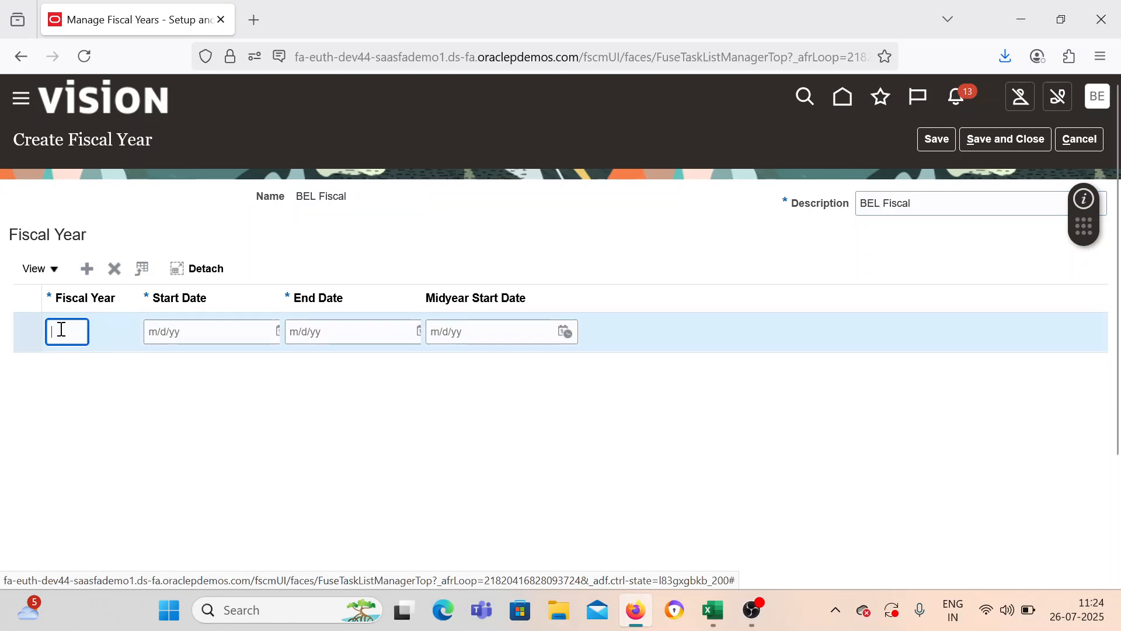
{"action": "type", "text": "2021"}
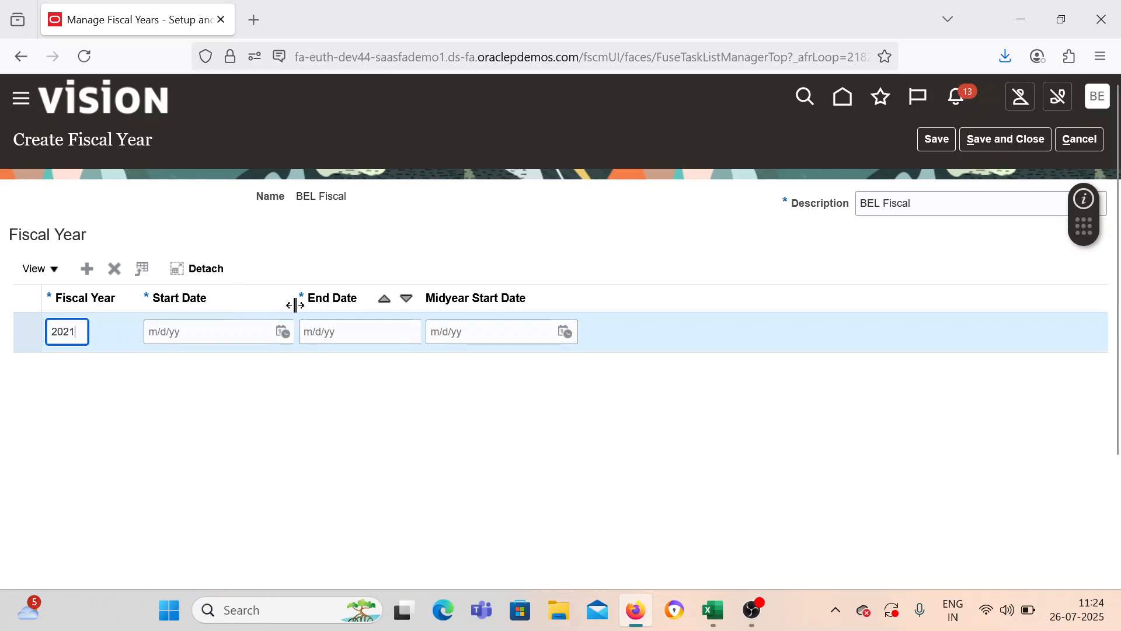
{"action": "left_click", "coordinate": [282, 331]}
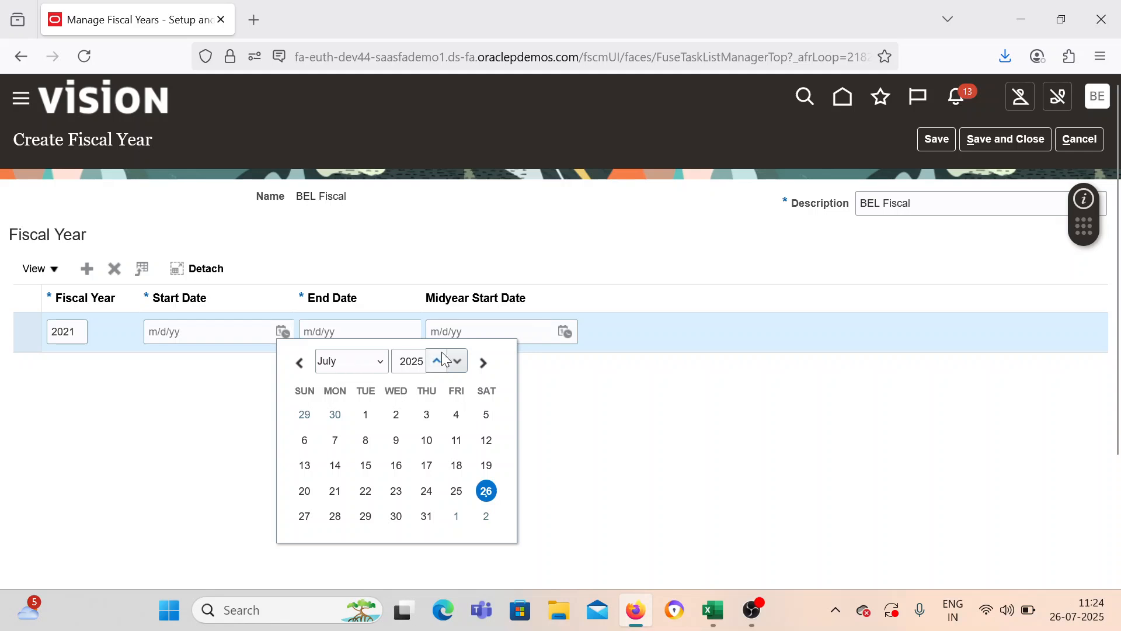
{"action": "left_click", "coordinate": [458, 362]}
{"action": "left_click", "coordinate": [458, 362]}
{"action": "left_click", "coordinate": [458, 362]}
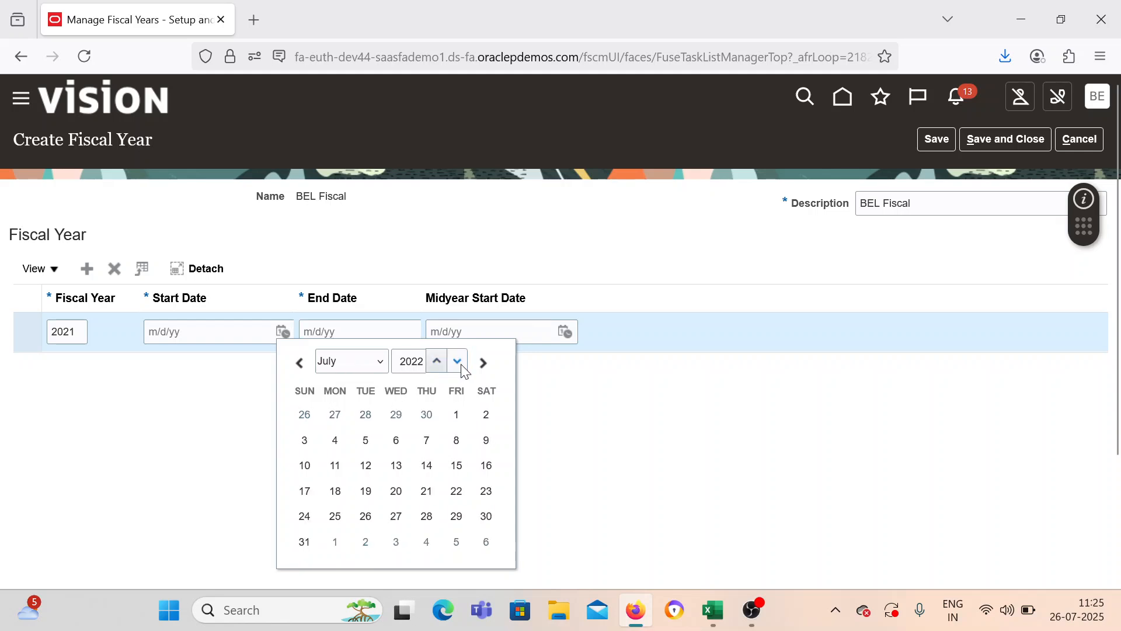
{"action": "left_click", "coordinate": [457, 362]}
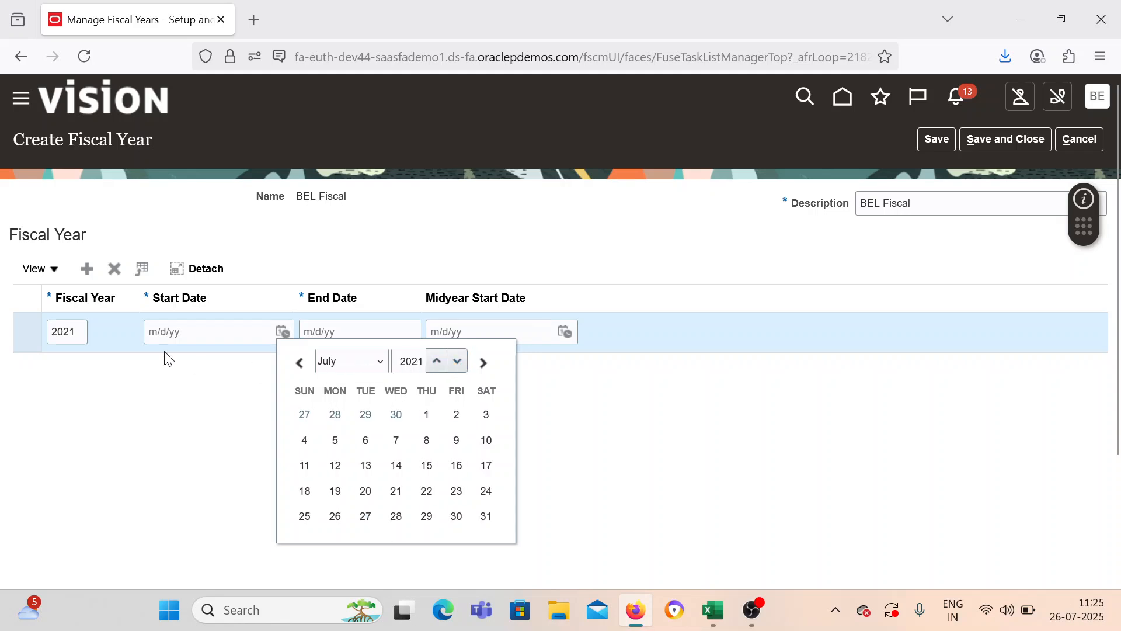
Step: Set the row's fiscal year to 2022 and pick January 1, 2022 as its start date
{"action": "left_click", "coordinate": [83, 334]}
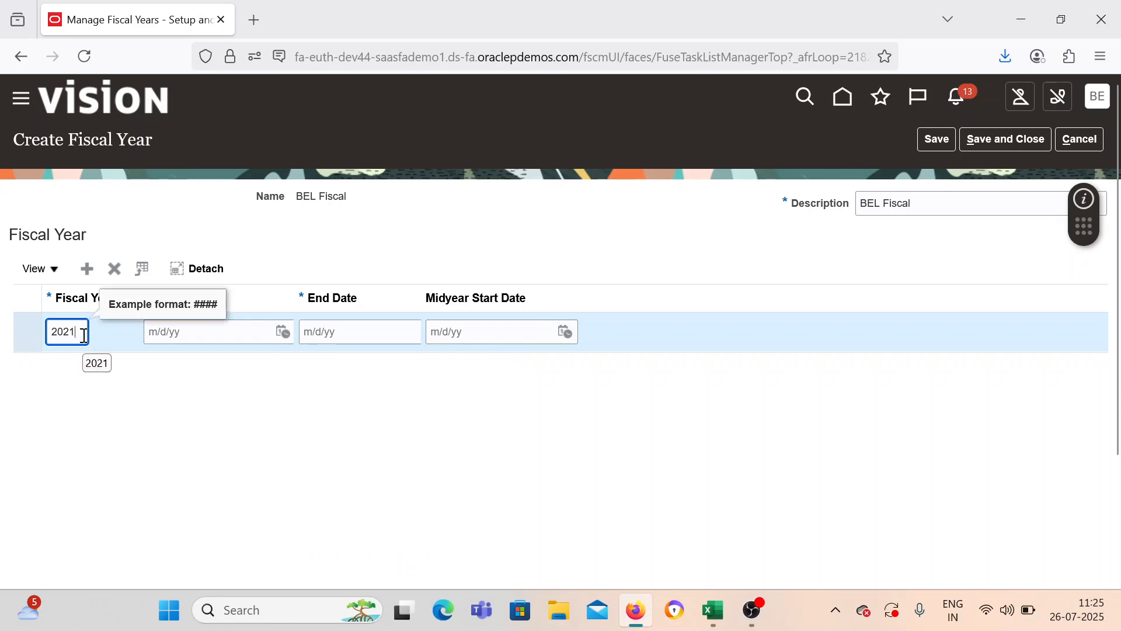
{"action": "type", "text": "2"}
{"action": "left_click", "coordinate": [283, 332]}
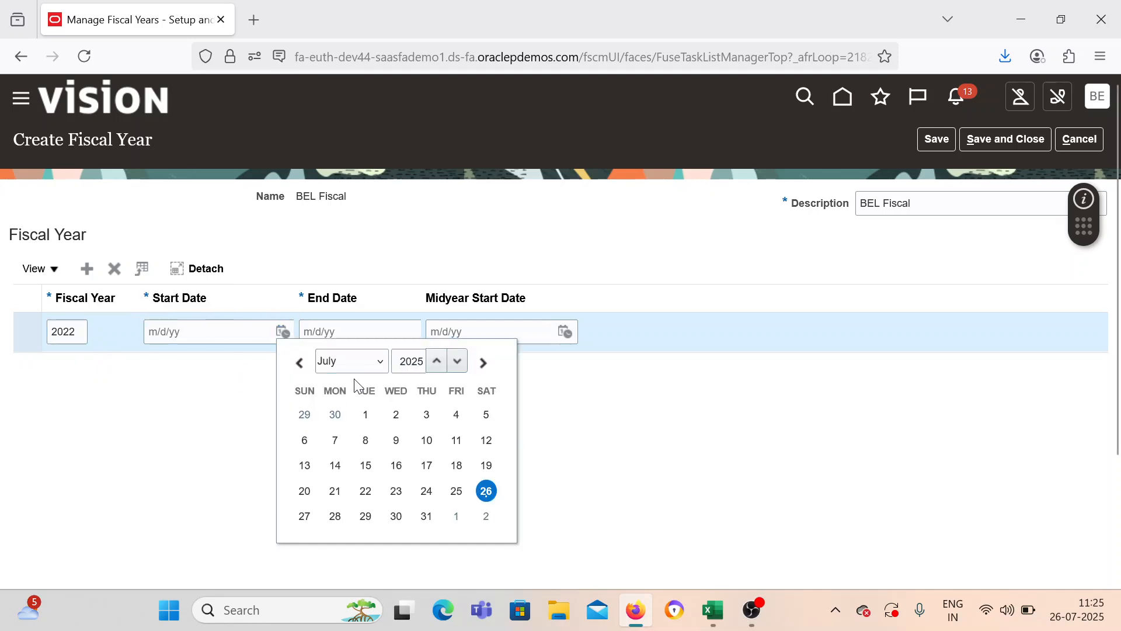
{"action": "left_click", "coordinate": [463, 365]}
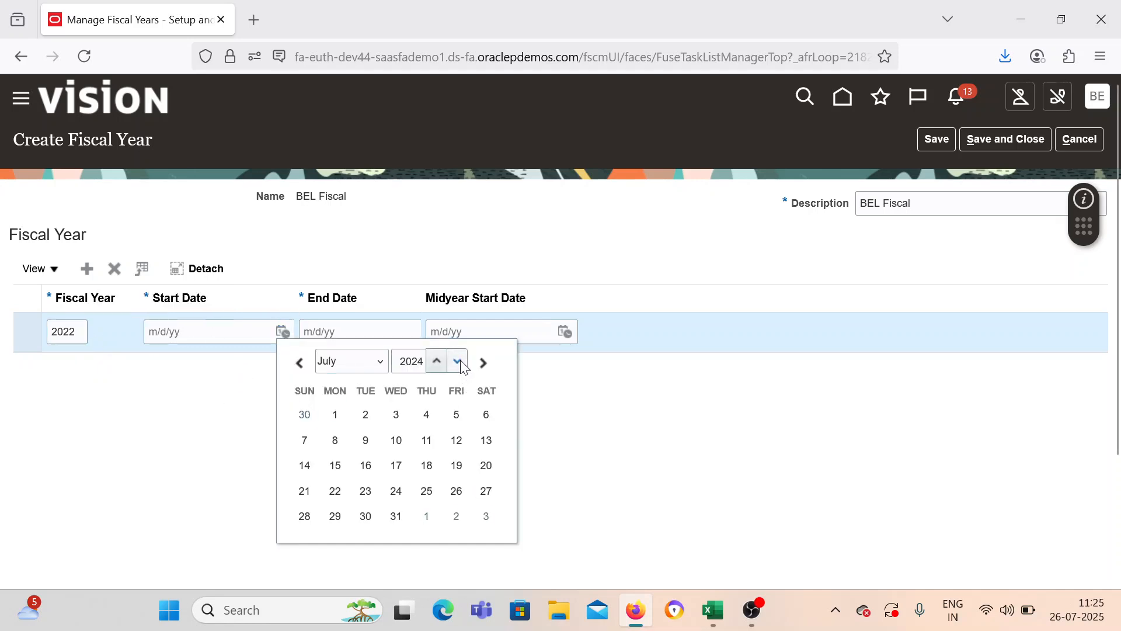
{"action": "left_click", "coordinate": [461, 360]}
{"action": "left_click", "coordinate": [461, 360]}
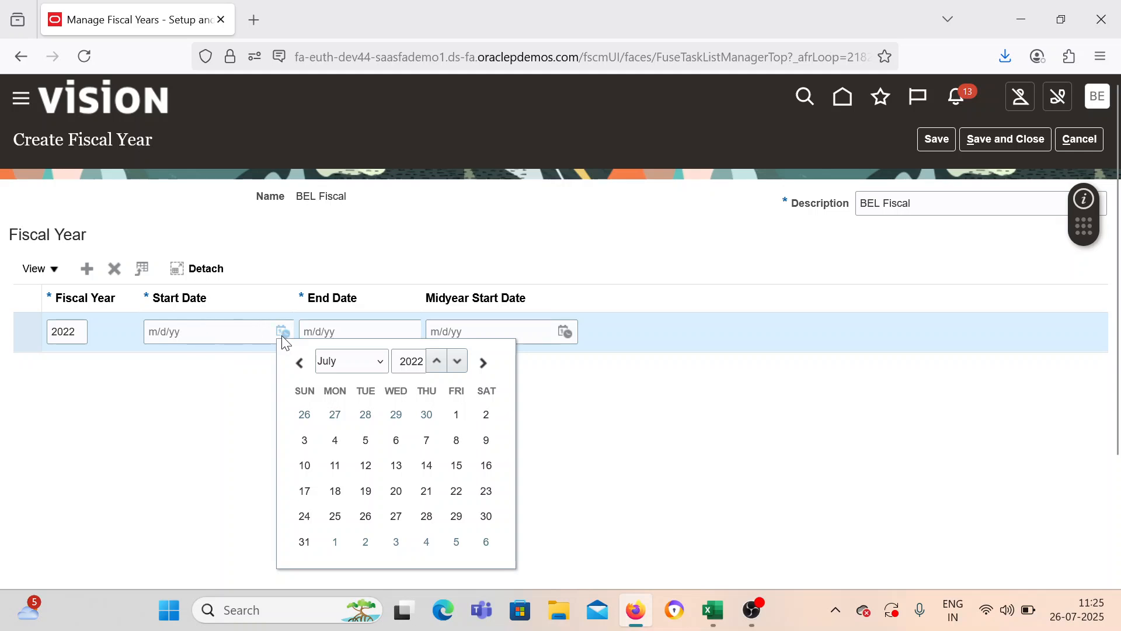
{"action": "left_click", "coordinate": [351, 361]}
{"action": "left_click", "coordinate": [355, 121]}
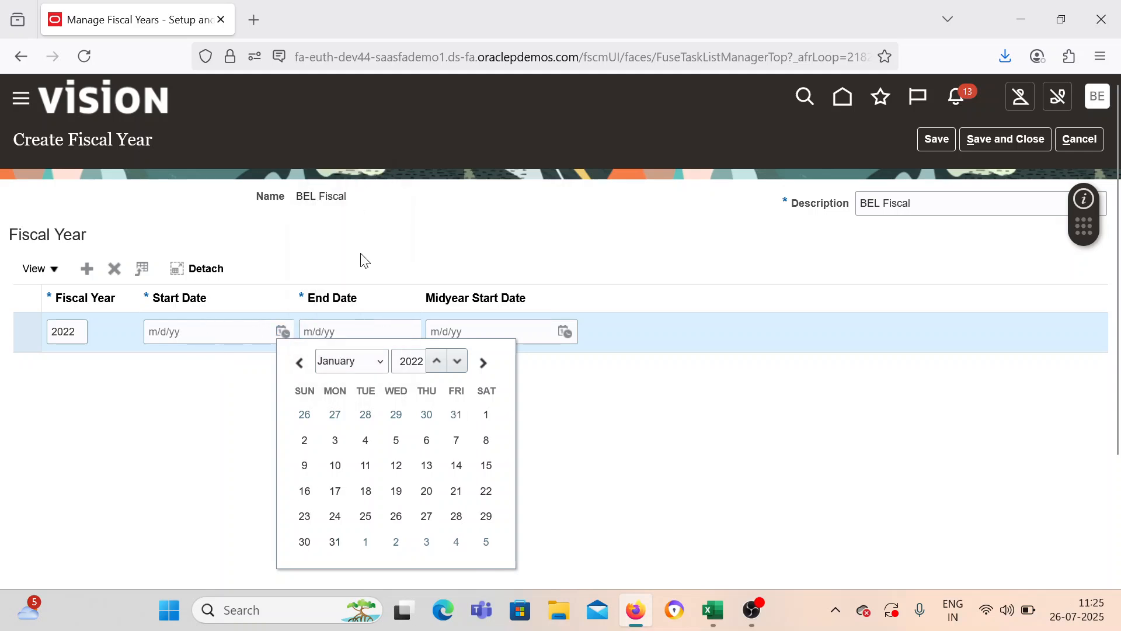
{"action": "left_click", "coordinate": [486, 415]}
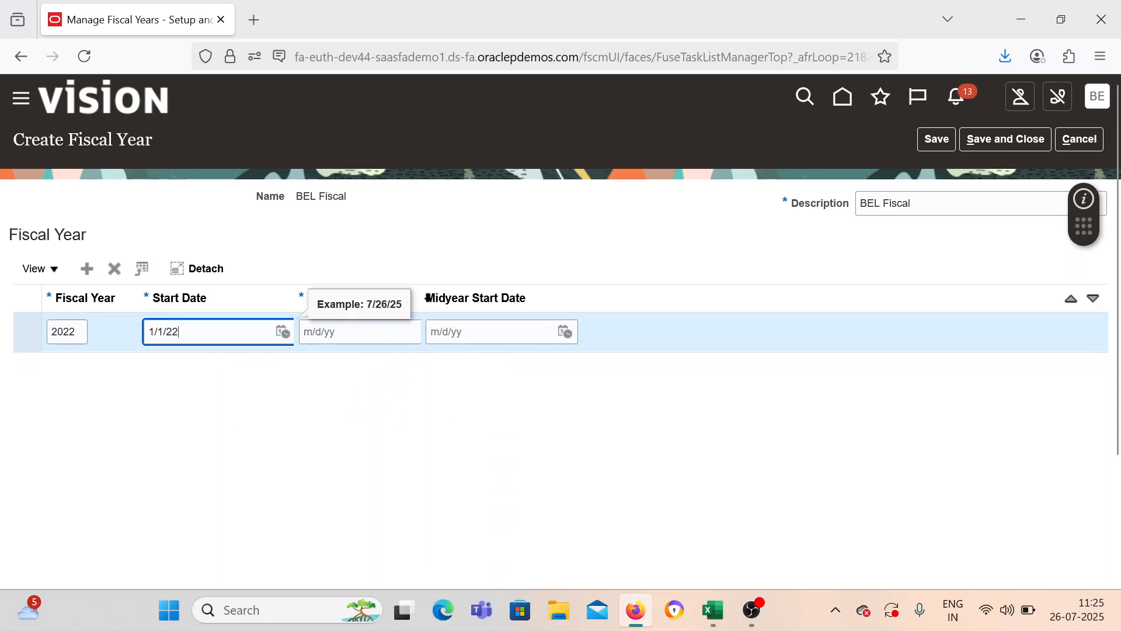
Step: Widen the End Date column and pick December 31, 2022 as the end date of fiscal year 2022
{"action": "left_click_drag", "start_coordinate": [425, 290], "coordinate": [439, 301]}
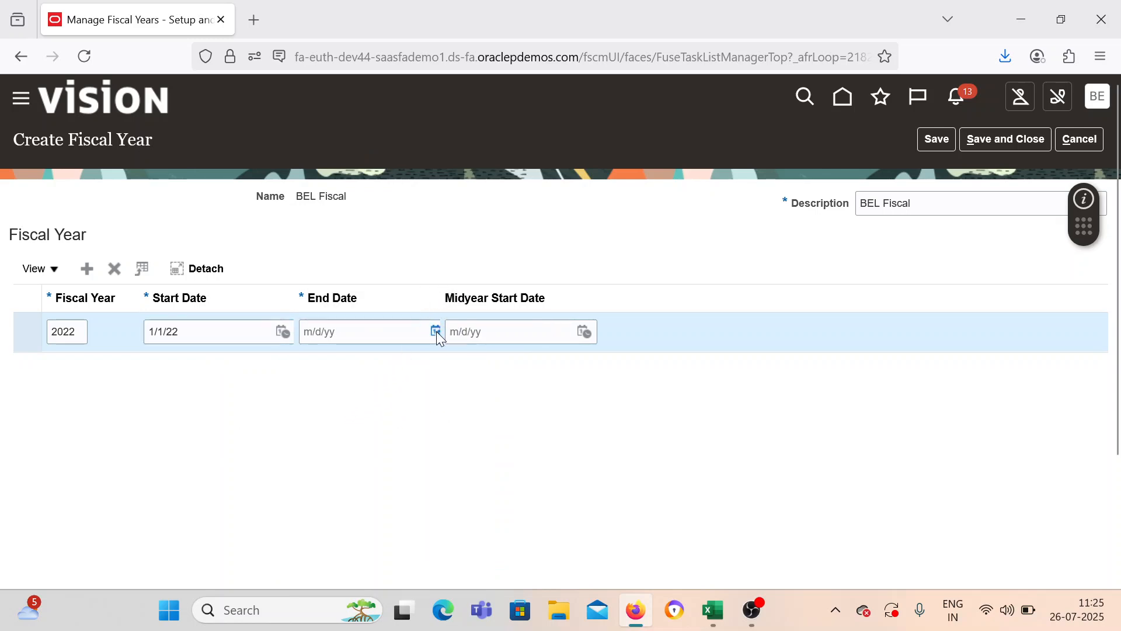
{"action": "left_click", "coordinate": [436, 331]}
{"action": "left_click", "coordinate": [491, 359]}
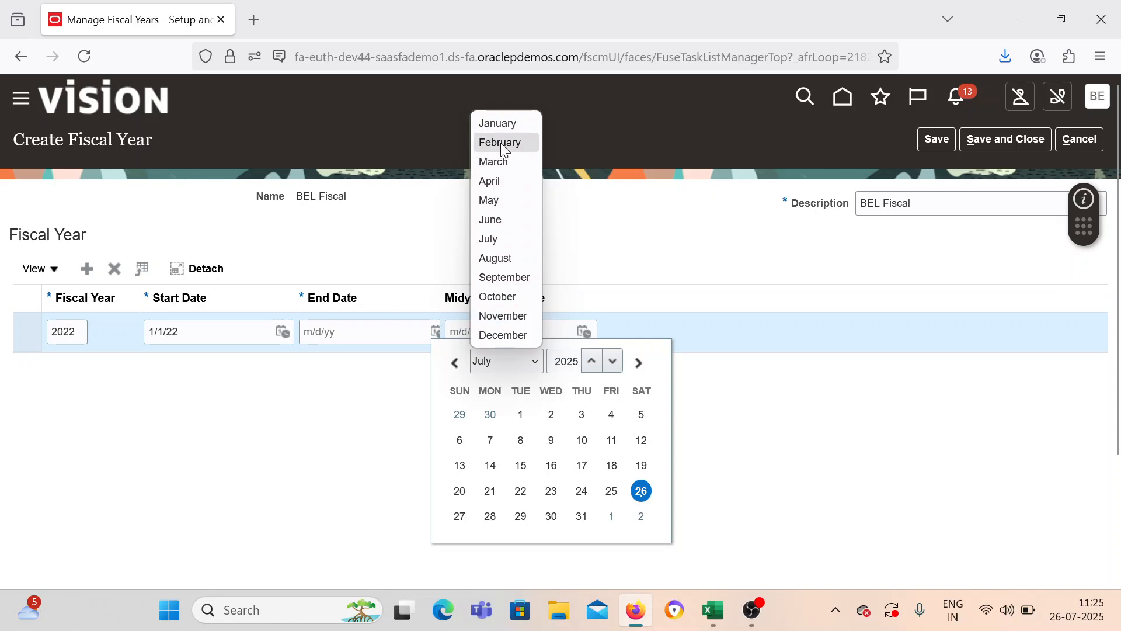
{"action": "left_click", "coordinate": [500, 123]}
{"action": "left_click", "coordinate": [511, 364]}
{"action": "left_click", "coordinate": [506, 338]}
{"action": "left_click", "coordinate": [612, 362]}
{"action": "left_click", "coordinate": [613, 362]}
{"action": "left_click", "coordinate": [613, 362]}
{"action": "left_click", "coordinate": [641, 517]}
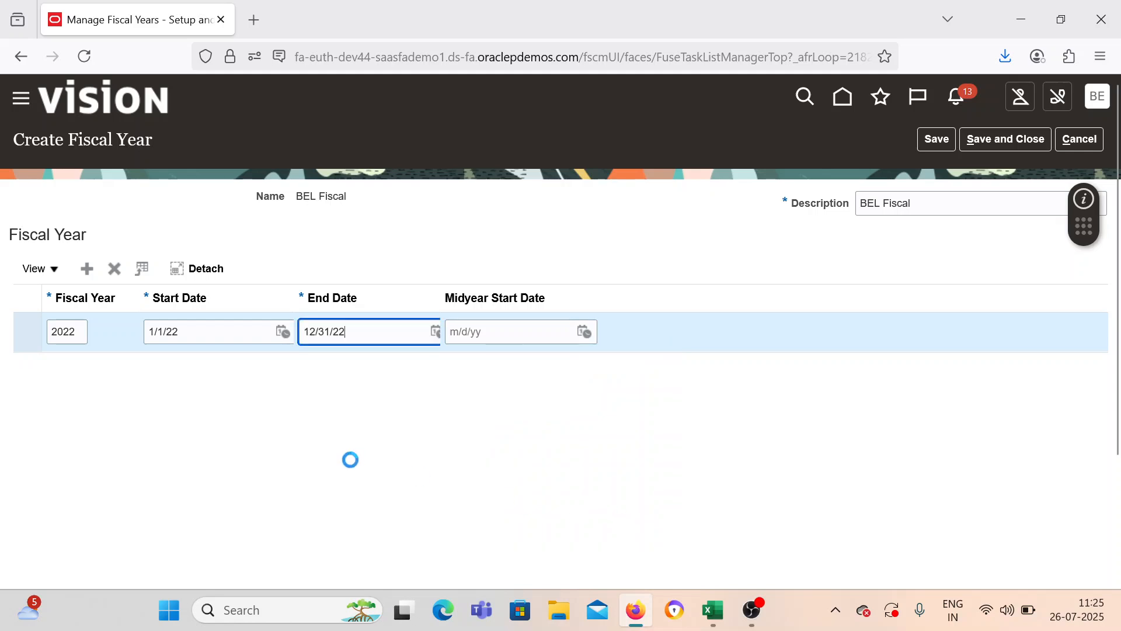
Step: Add rows for fiscal years 2023 through 2026, save and close BEL Fiscal, and finish managing fiscal years
{"action": "left_click", "coordinate": [87, 269]}
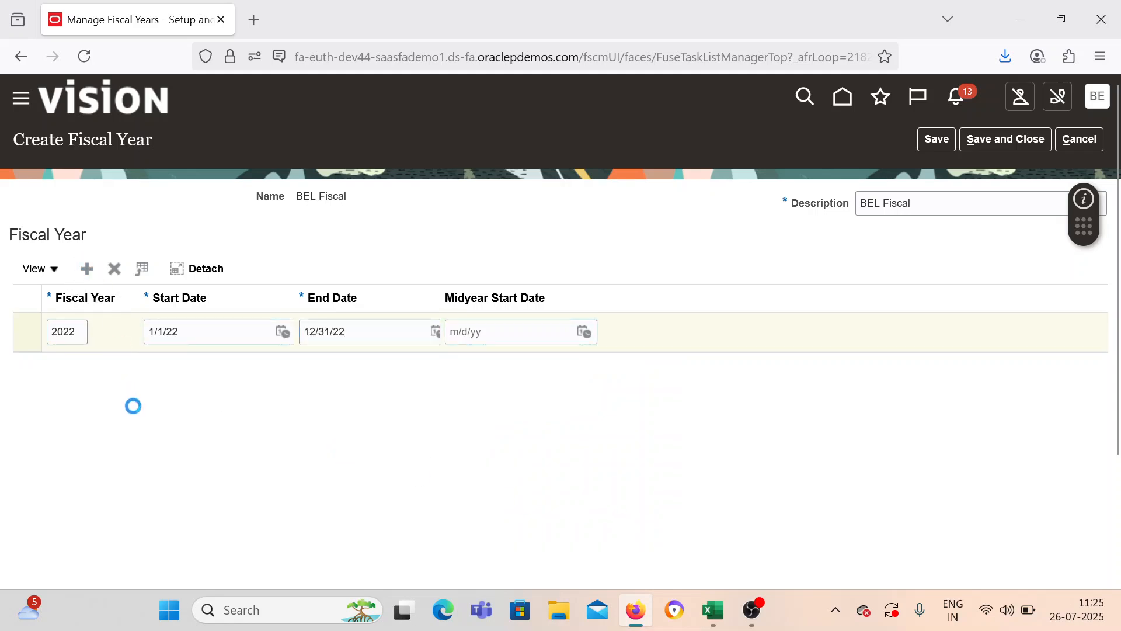
{"action": "left_click", "coordinate": [65, 264]}
{"action": "left_click", "coordinate": [87, 268]}
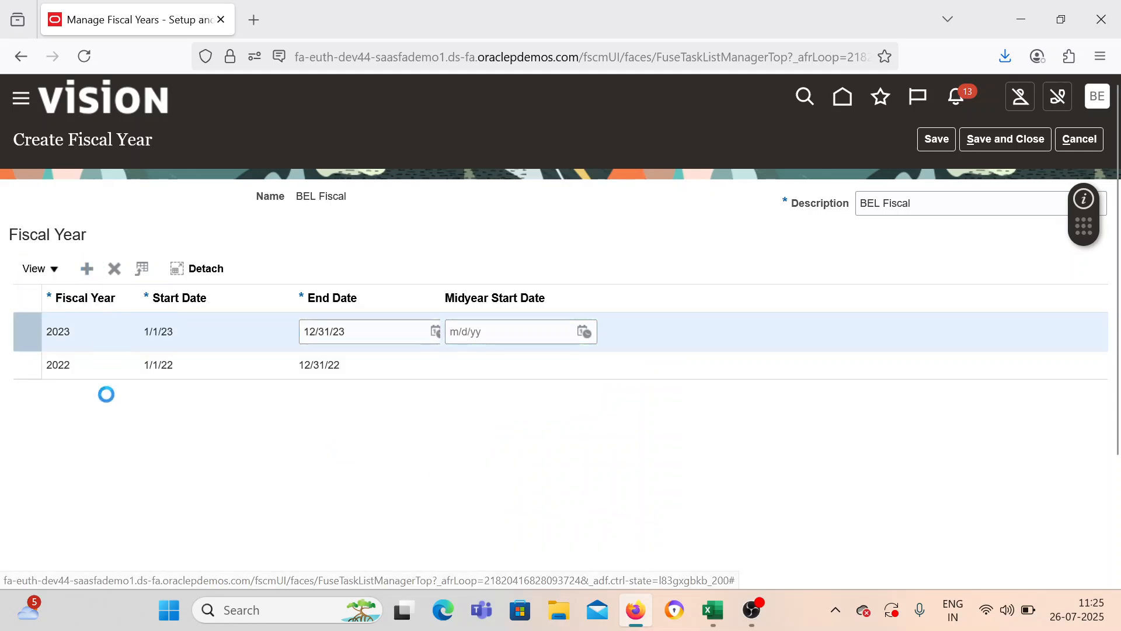
{"action": "left_click", "coordinate": [86, 268]}
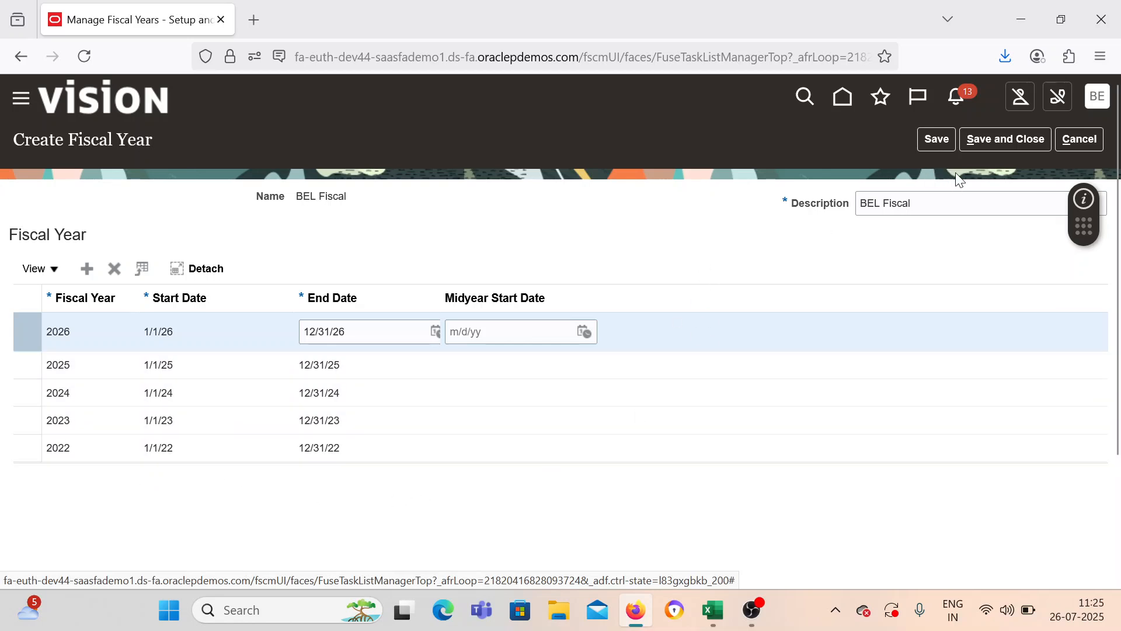
{"action": "left_click", "coordinate": [987, 138]}
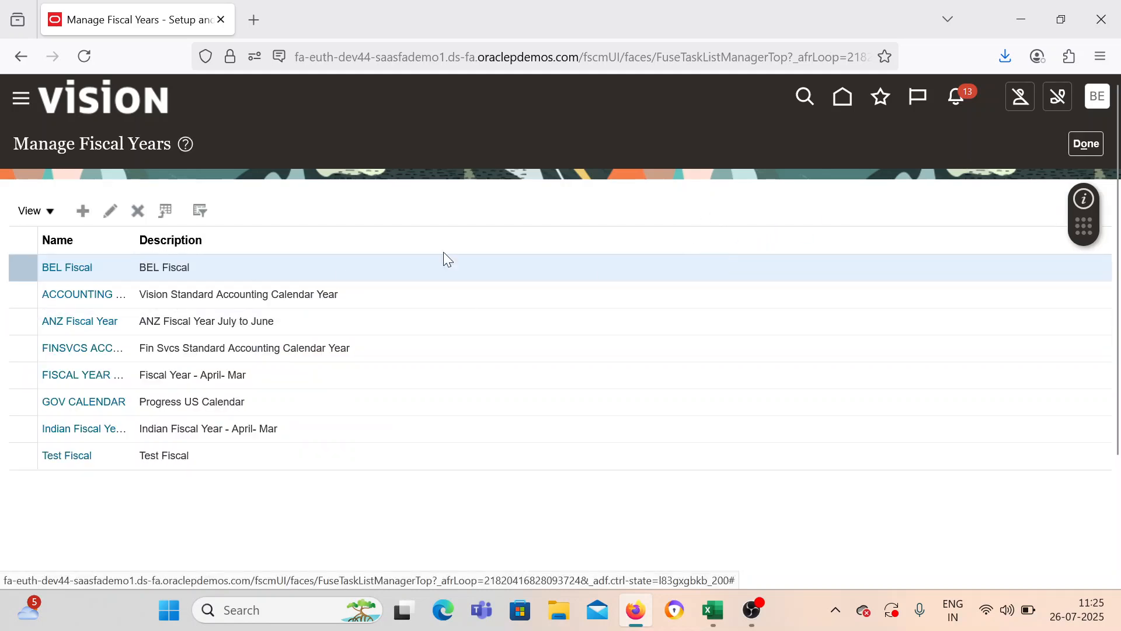
{"action": "left_click", "coordinate": [1084, 146]}
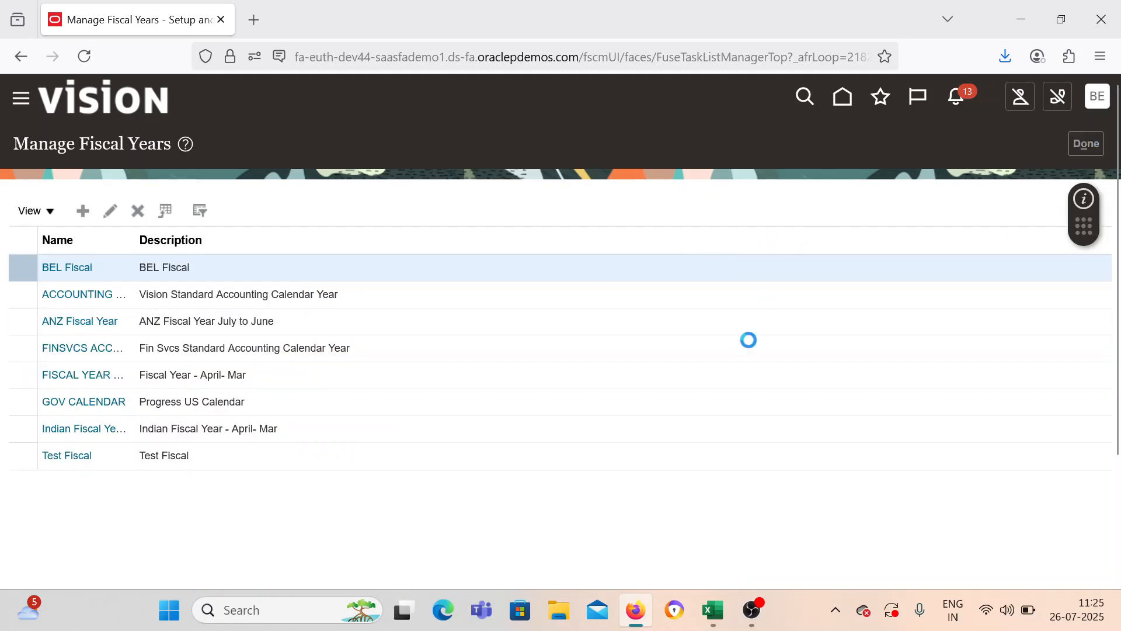
Step: Switch to the Excel checklist and mark "Create Fiscal Year" as Done by extending the status above it
{"action": "left_click", "coordinate": [711, 610]}
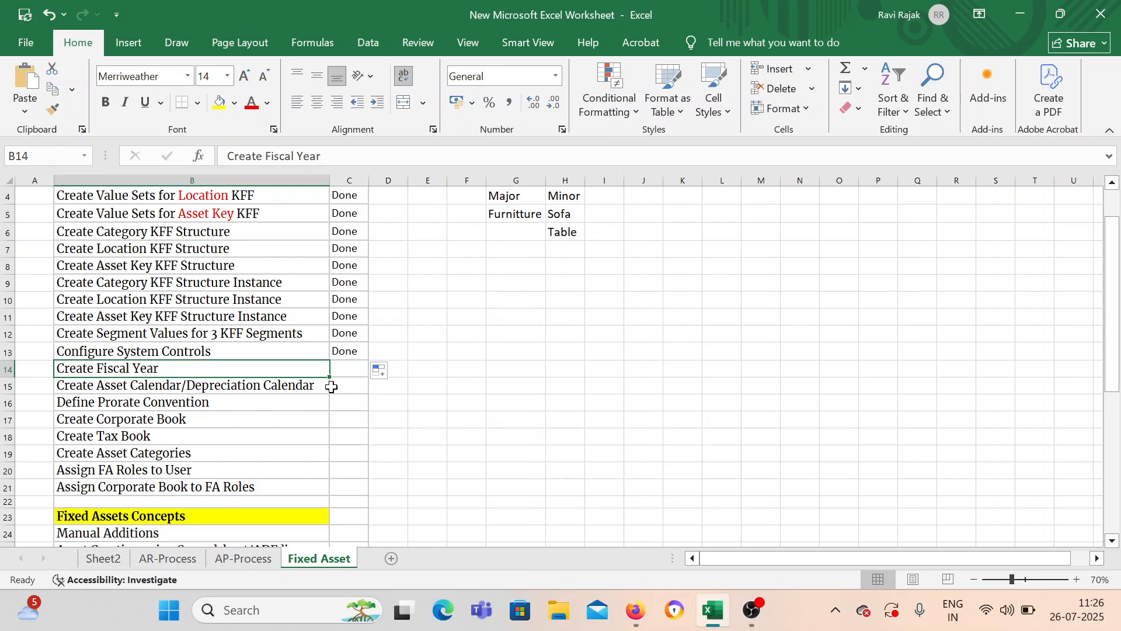
{"action": "left_click", "coordinate": [343, 350]}
{"action": "left_click_drag", "start_coordinate": [368, 360], "coordinate": [365, 377]}
{"action": "left_click", "coordinate": [348, 387]}
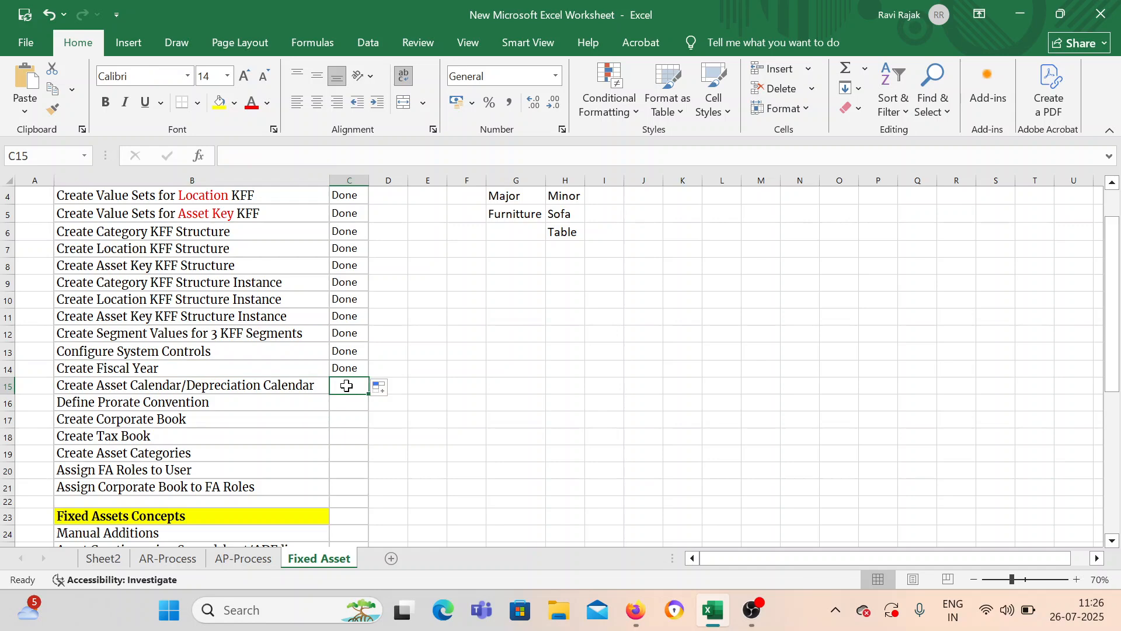
Step: Switch to the browser, start a new calendar under Manage Asset Calendars, and duplicate that browser tab
{"action": "left_click", "coordinate": [635, 613]}
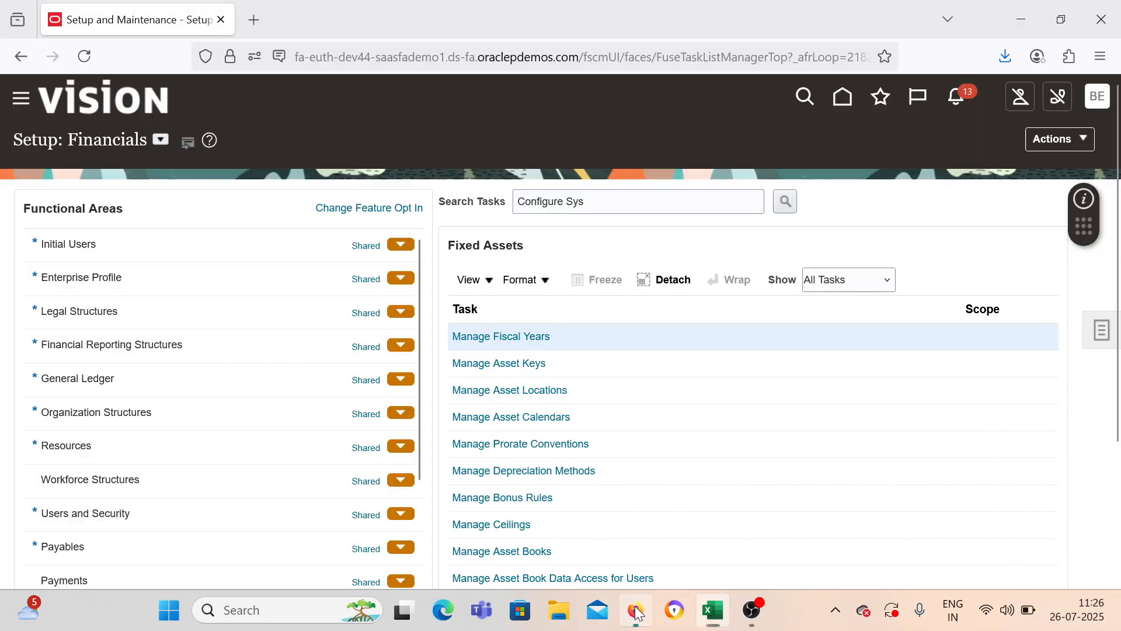
{"action": "left_click", "coordinate": [530, 418]}
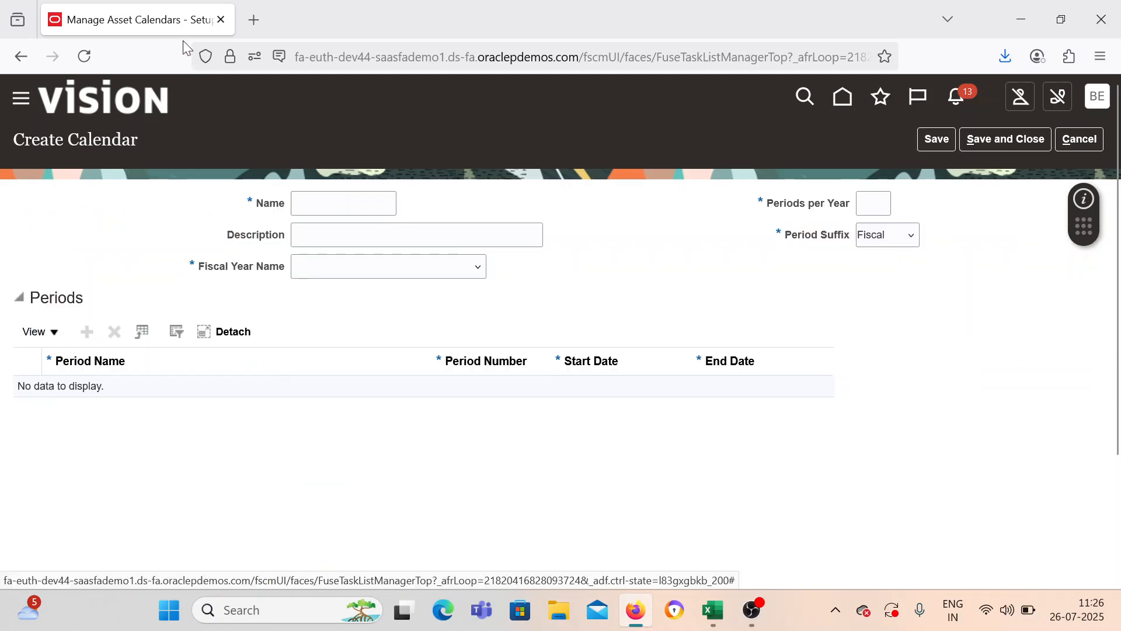
{"action": "right_click", "coordinate": [182, 21]}
{"action": "left_click", "coordinate": [265, 201]}
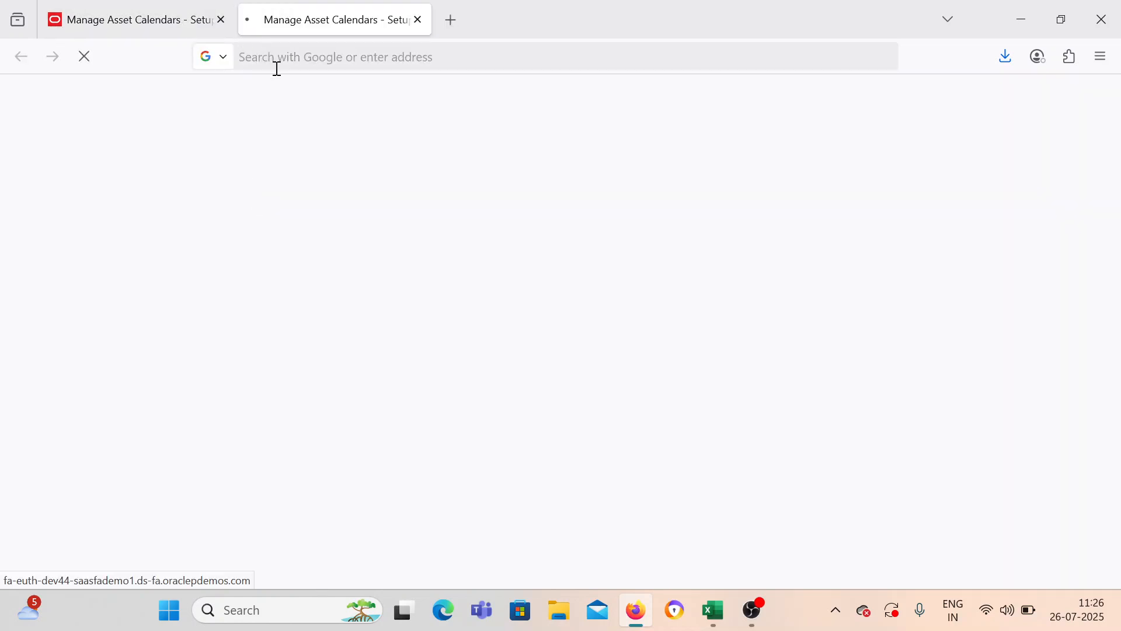
Step: Open the Setup and Maintenance page in the duplicated tab, keeping the Create Calendar page in the original tab
{"action": "left_click", "coordinate": [131, 19]}
{"action": "left_click", "coordinate": [326, 20]}
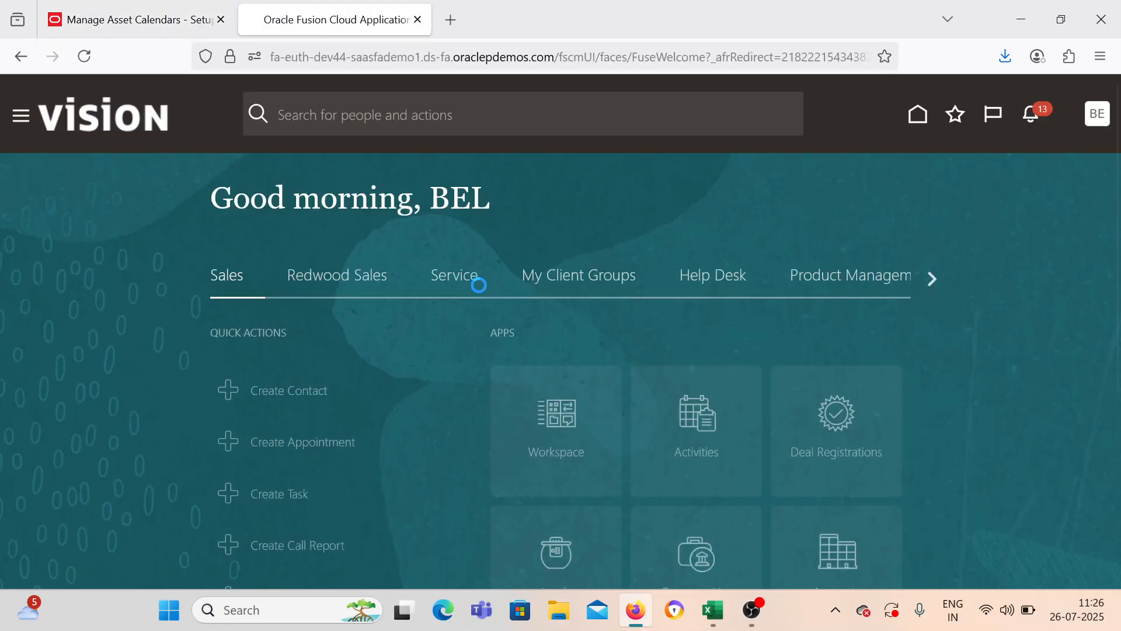
{"action": "left_click", "coordinate": [1098, 115]}
{"action": "left_click", "coordinate": [818, 376]}
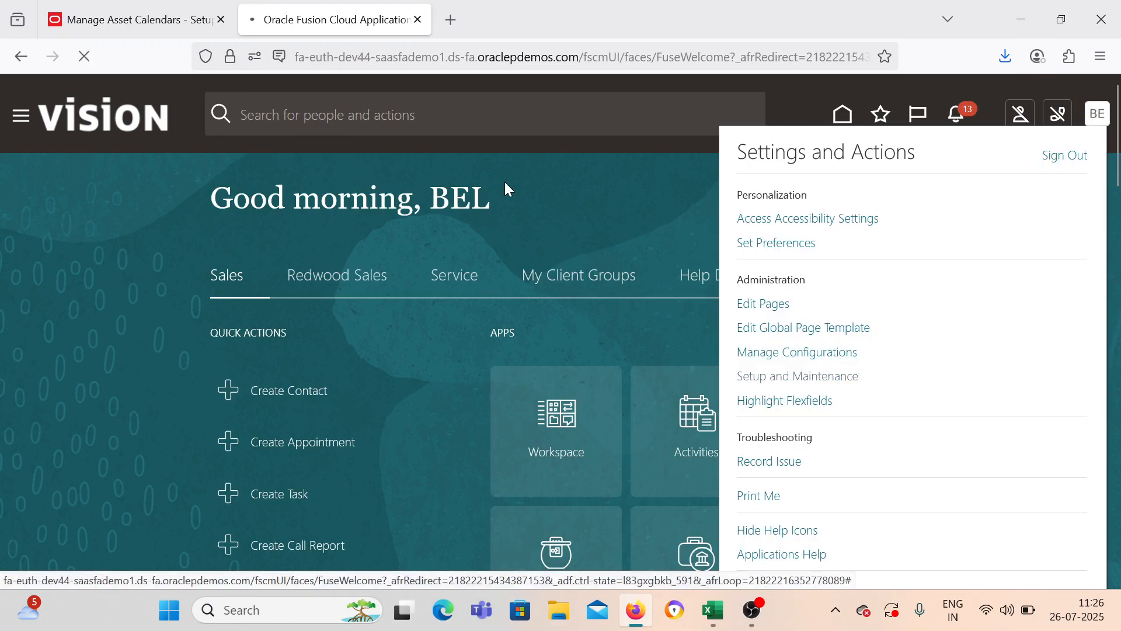
{"action": "left_click", "coordinate": [135, 20]}
{"action": "left_click", "coordinate": [327, 19]}
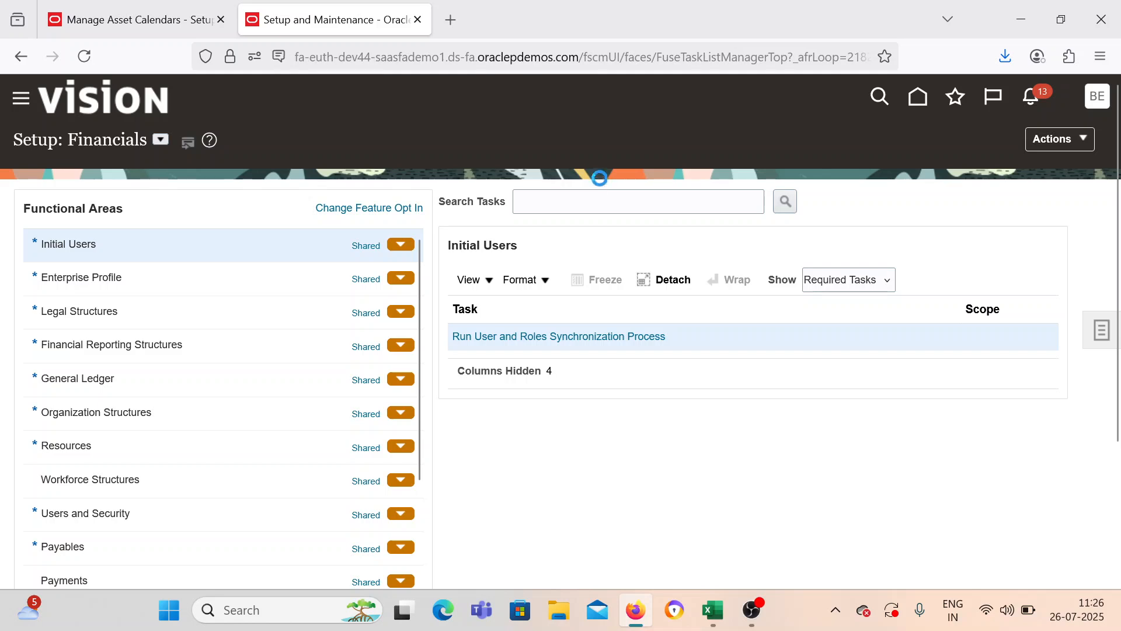
Step: Search the setup tasks for "Manage Acc" and open Manage Accounting Calendars
{"action": "left_click", "coordinate": [600, 194]}
{"action": "type", "text": "Manage A"}
{"action": "key", "text": "BackSpace"}
{"action": "type", "text": "Acc"}
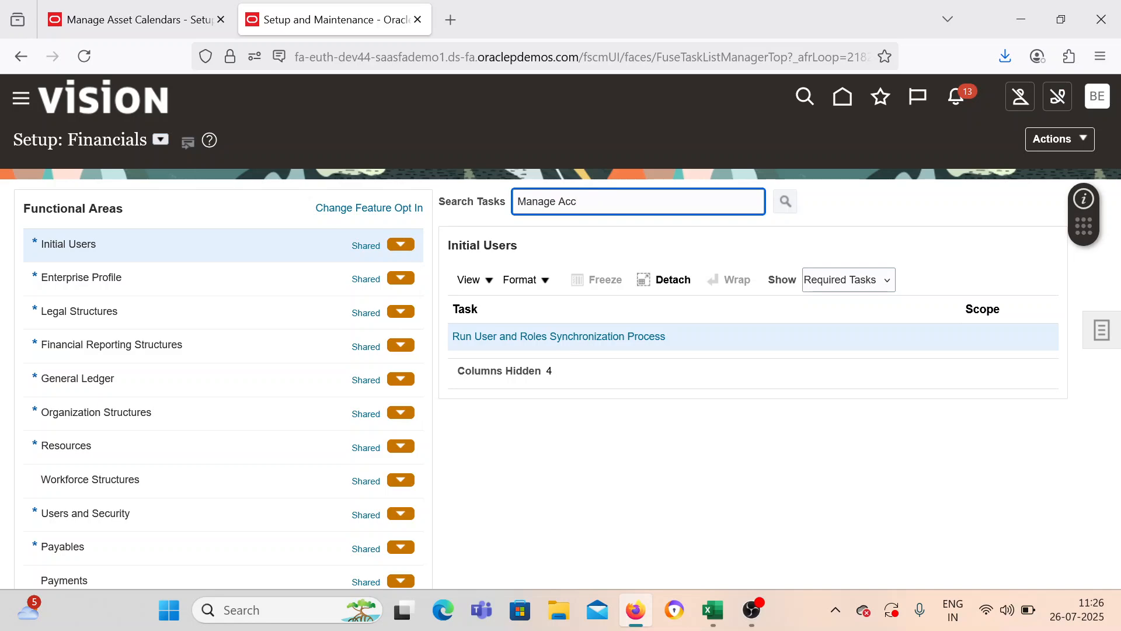
{"action": "key", "text": "Return"}
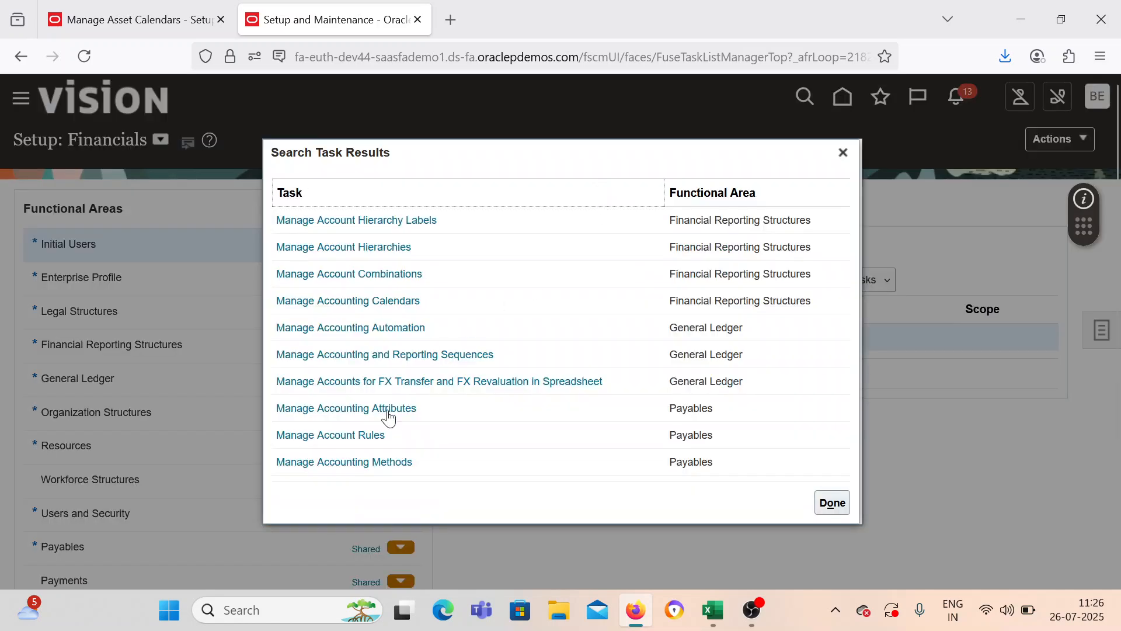
{"action": "left_click", "coordinate": [393, 303]}
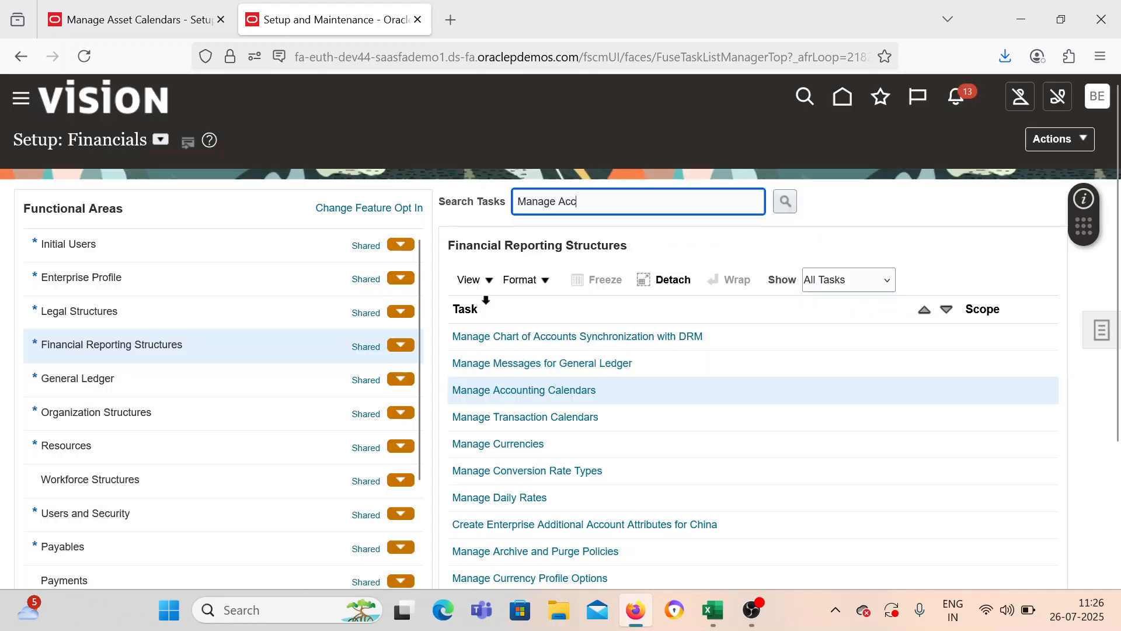
{"action": "left_click", "coordinate": [513, 391]}
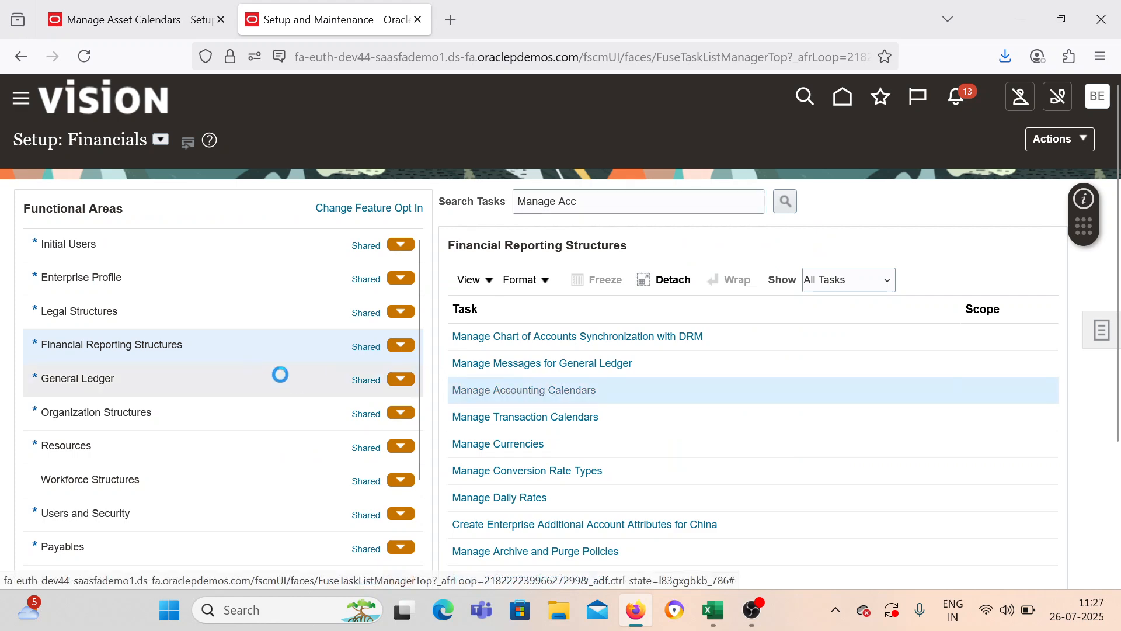
Step: Filter the accounting calendars by the name BEL and open that calendar for editing
{"action": "left_click", "coordinate": [127, 230]}
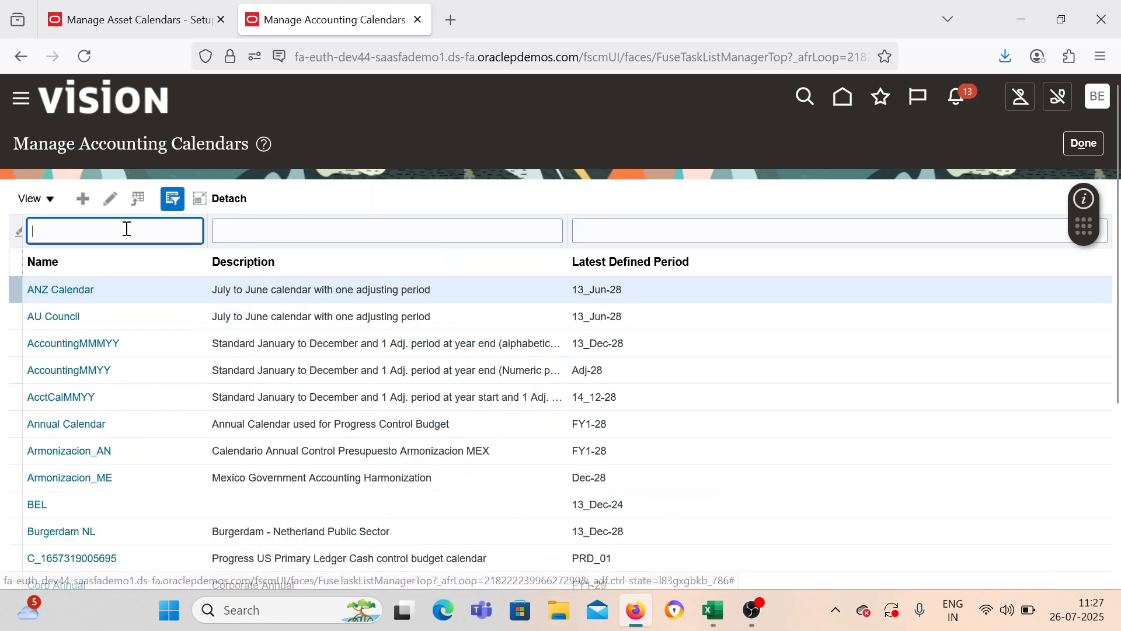
{"action": "type", "text": "BE"}
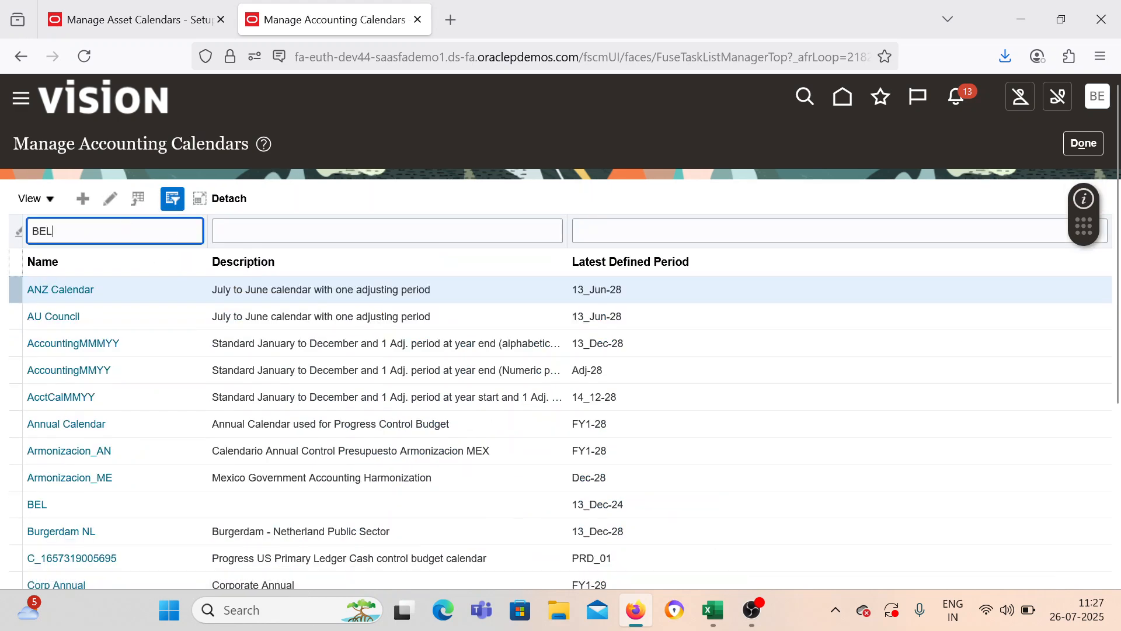
{"action": "type", "text": "L"}
{"action": "key", "text": "Return"}
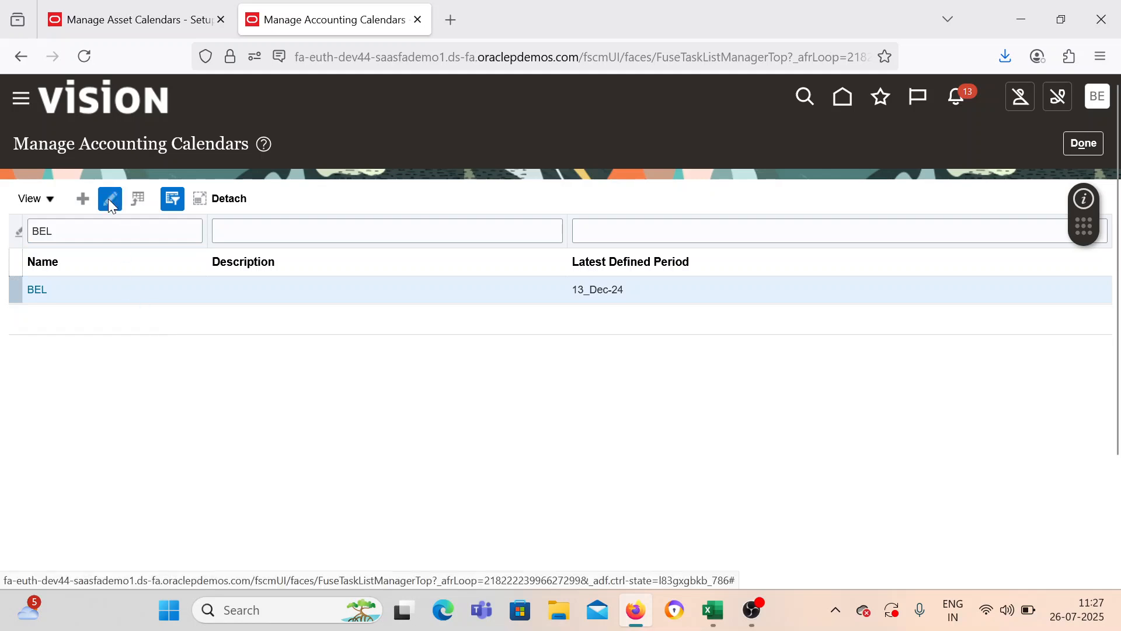
{"action": "left_click", "coordinate": [110, 201]}
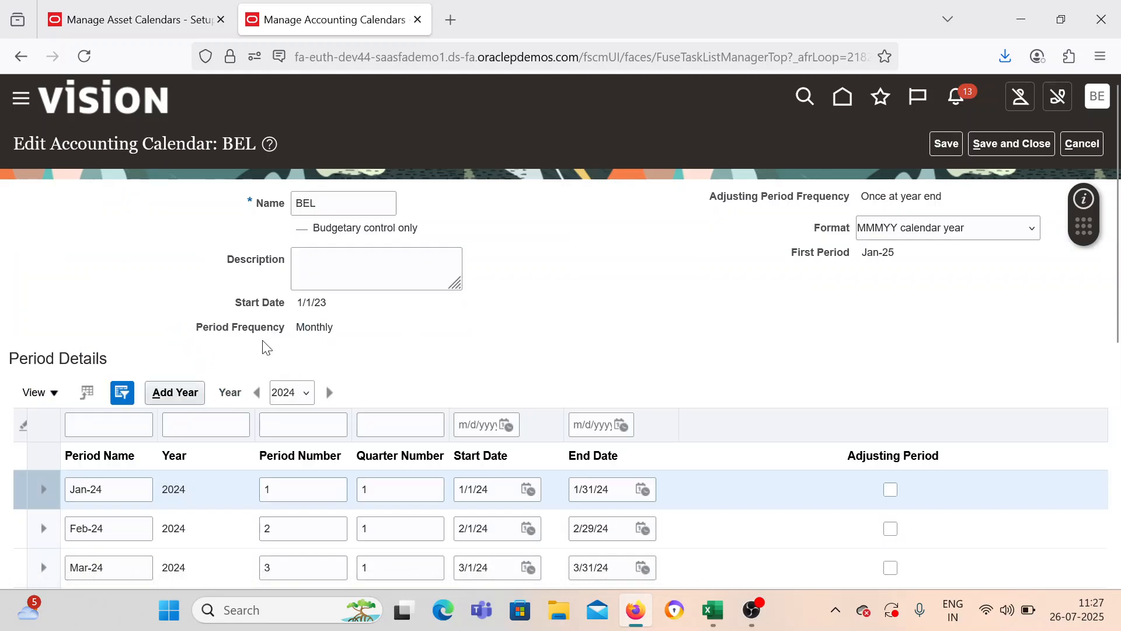
Step: Compare the blank asset calendar form with the BEL accounting calendar, examining how its period names such as Jan-24 are written
{"action": "left_click", "coordinate": [124, 20]}
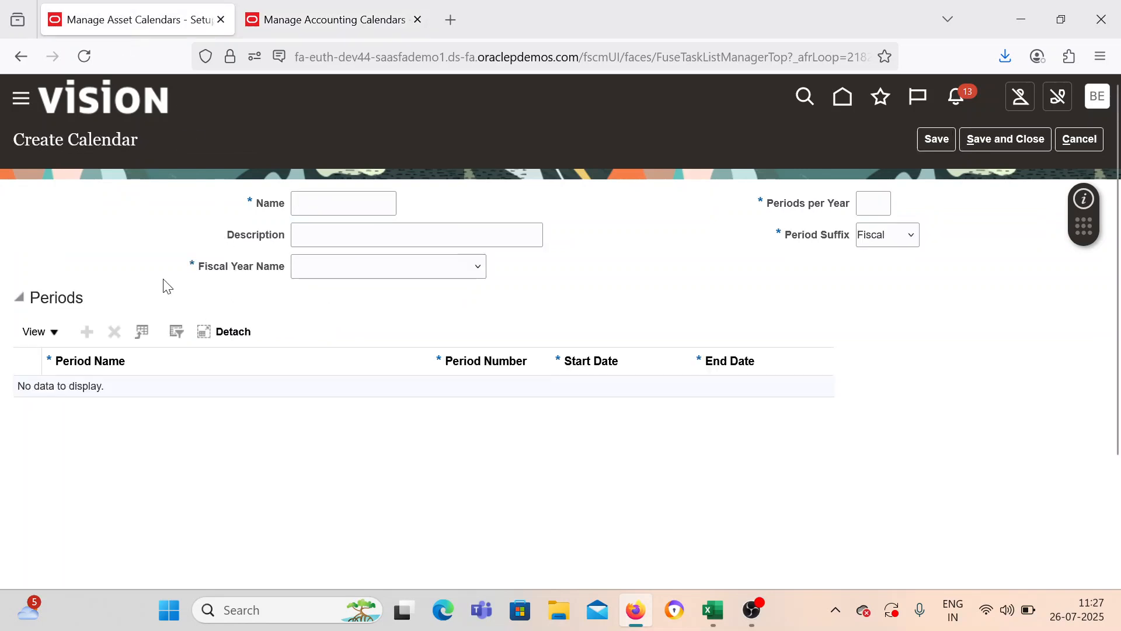
{"action": "left_click", "coordinate": [315, 201]}
{"action": "left_click", "coordinate": [344, 17]}
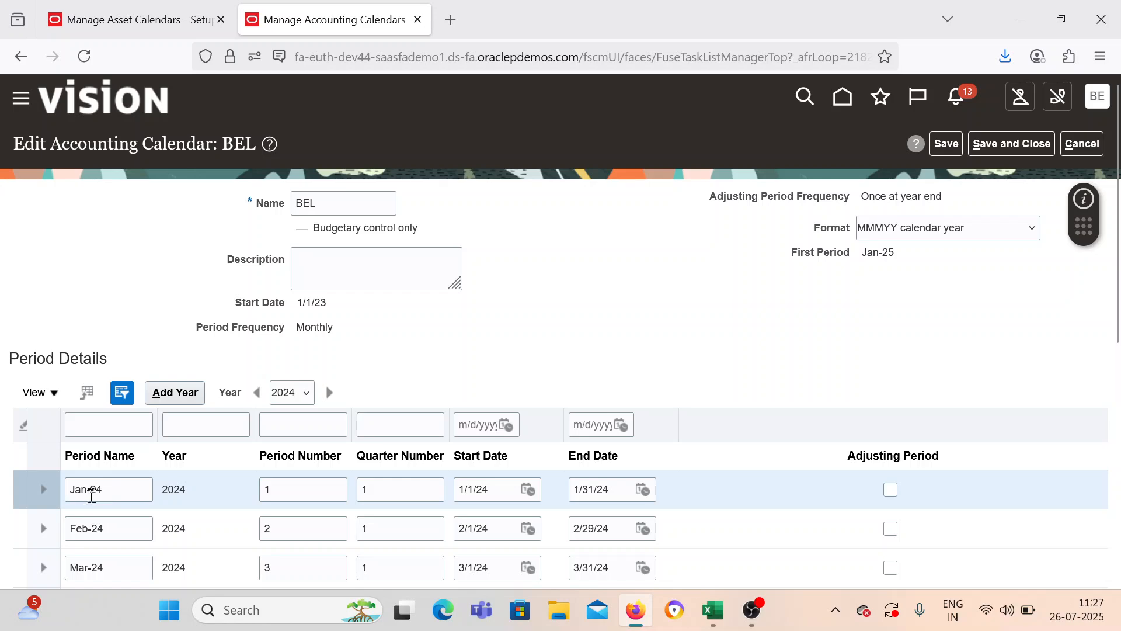
{"action": "left_click", "coordinate": [146, 8]}
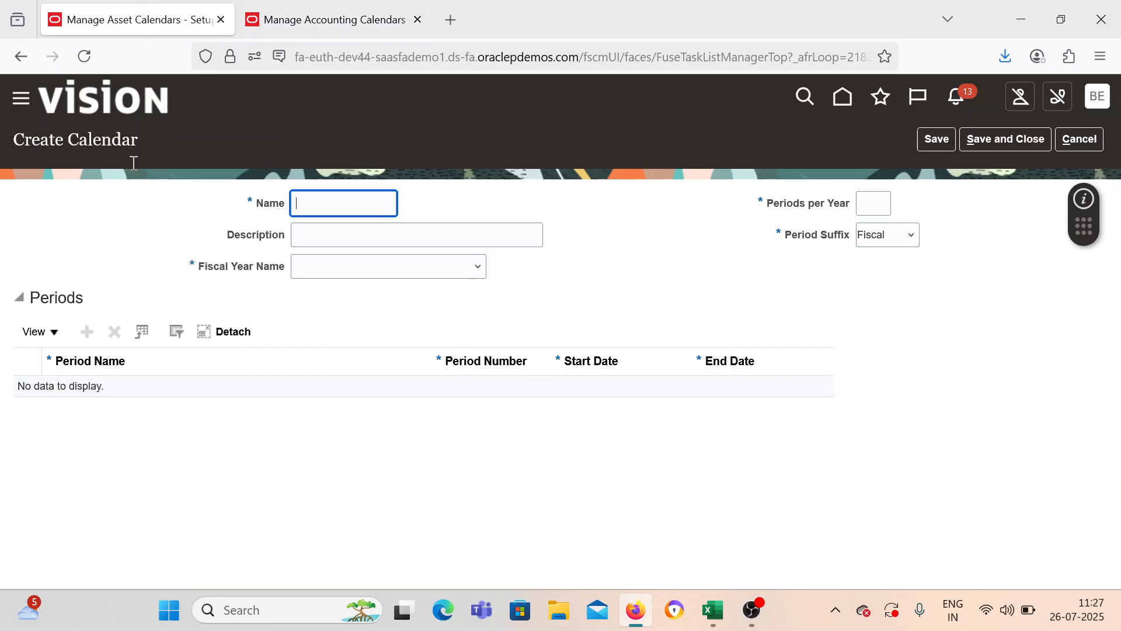
{"action": "left_click", "coordinate": [345, 13]}
{"action": "left_click", "coordinate": [192, 18]}
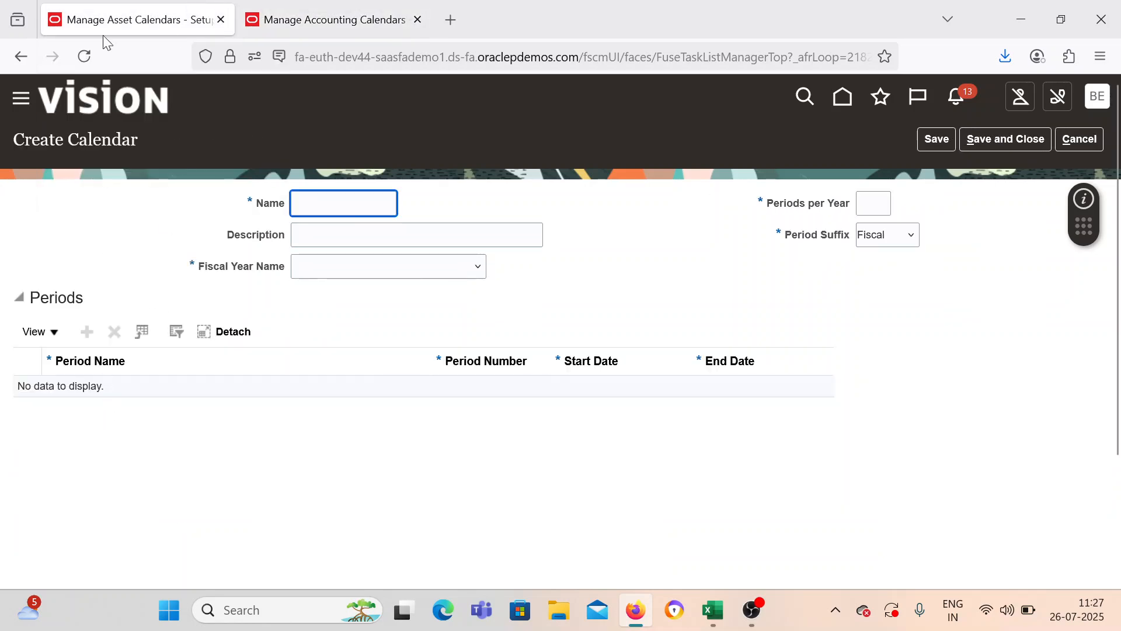
{"action": "left_click", "coordinate": [350, 16]}
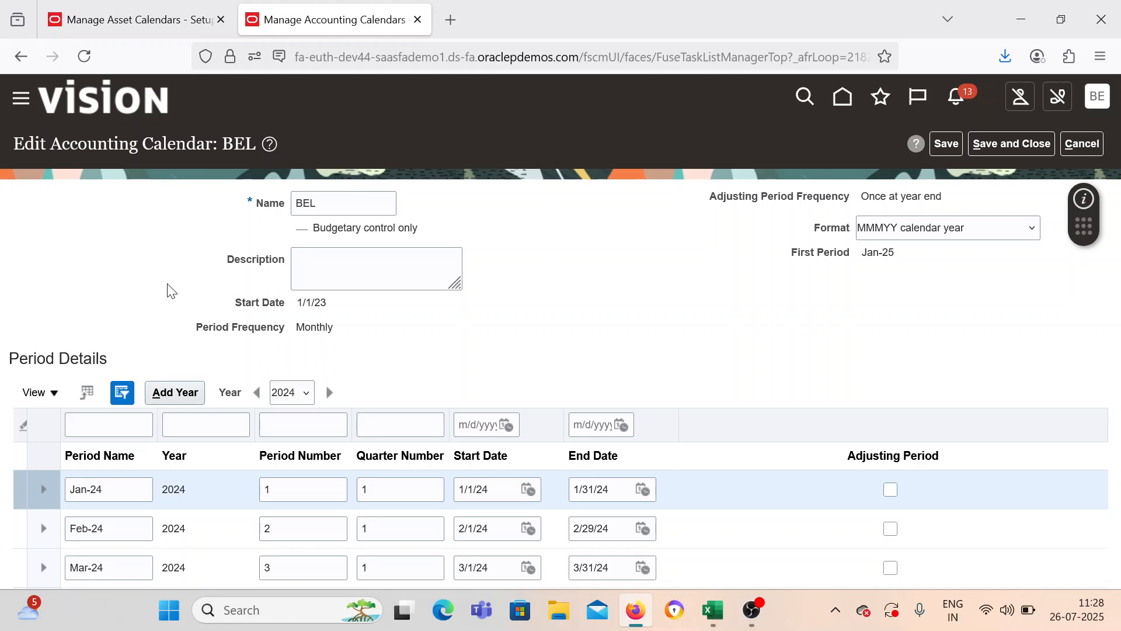
{"action": "left_click_drag", "start_coordinate": [120, 485], "coordinate": [79, 489]}
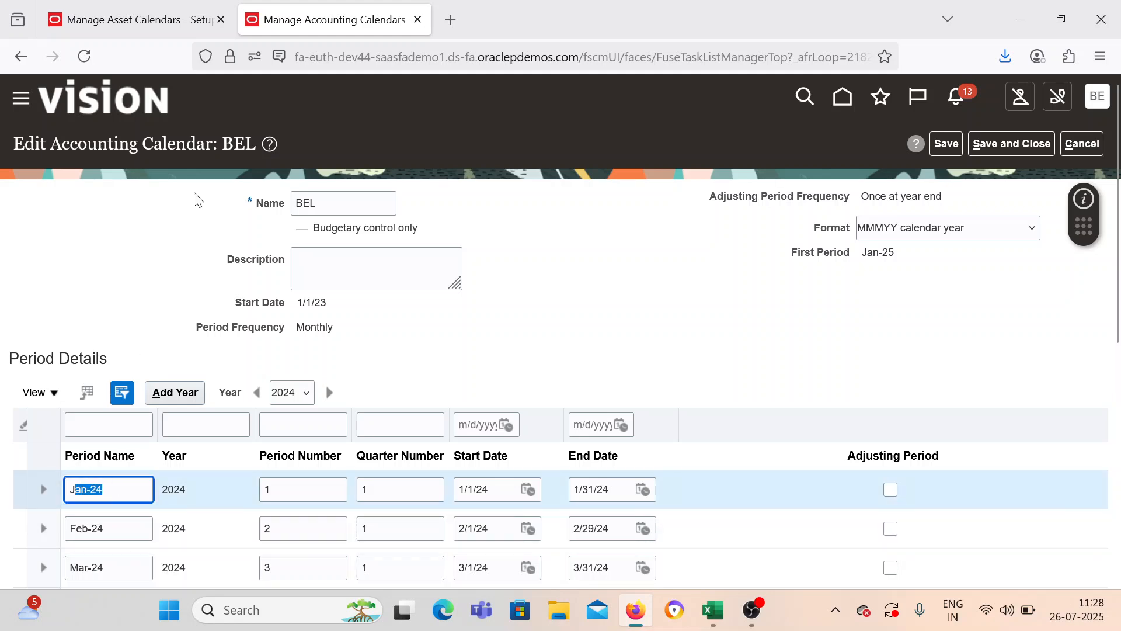
{"action": "left_click", "coordinate": [140, 18]}
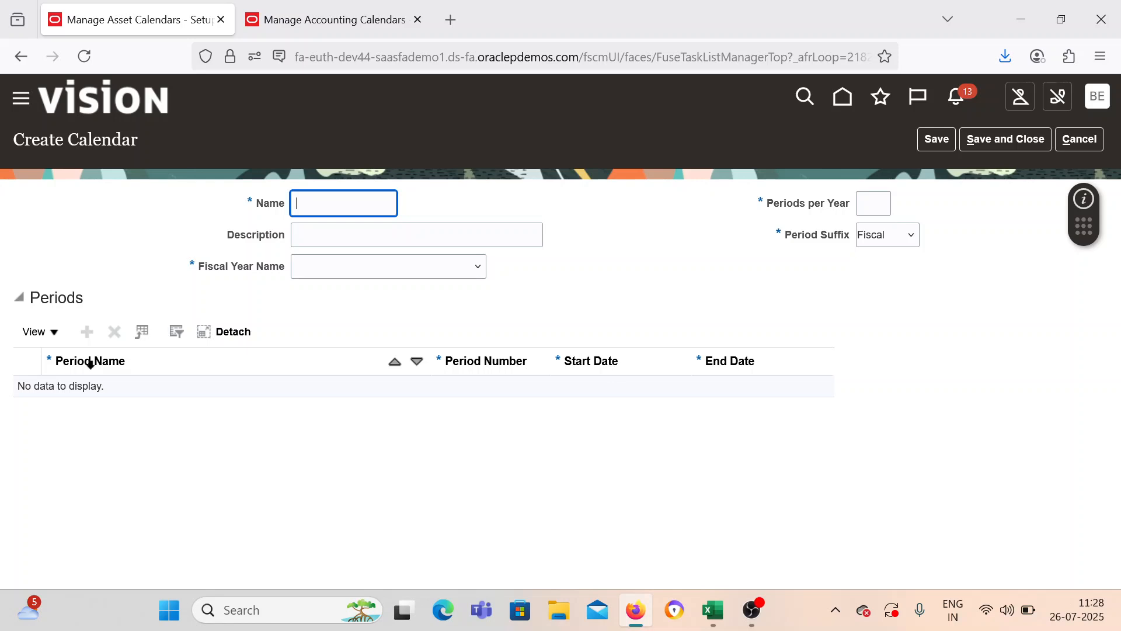
Step: Fill in the new asset calendar with name and description BEL ASS CAL, fiscal year BEL Fiscal and 12 periods per year
{"action": "type", "text": "BEL ASS Ca"}
{"action": "key", "text": "Tab"}
{"action": "key", "text": "Tab"}
{"action": "left_click", "coordinate": [368, 272]}
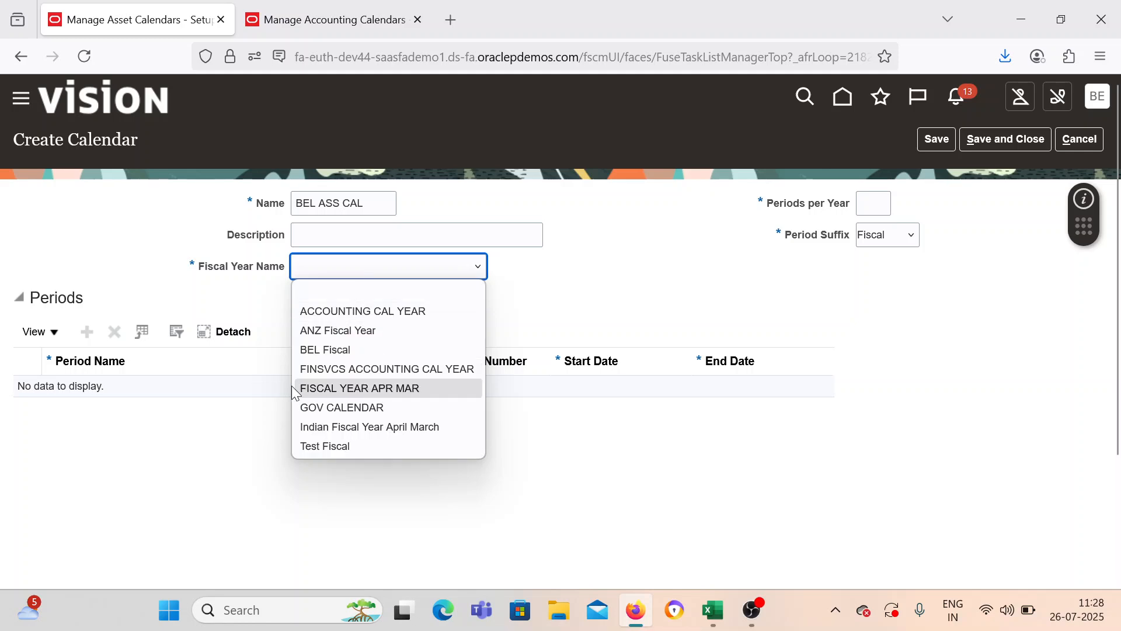
{"action": "left_click", "coordinate": [318, 350]}
{"action": "left_click", "coordinate": [866, 204]}
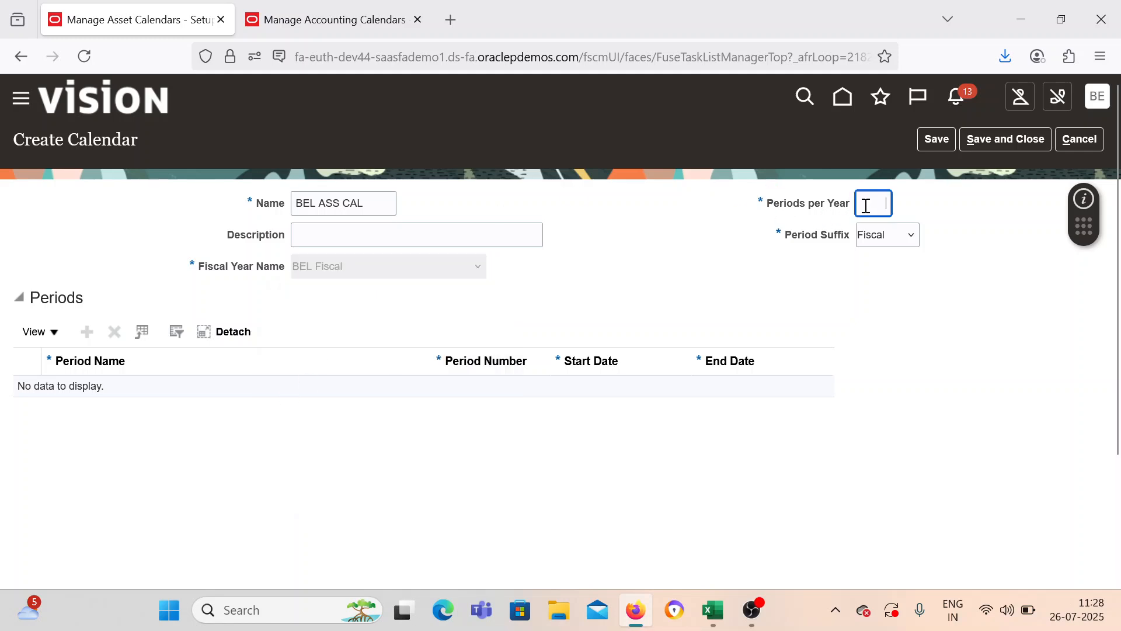
{"action": "type", "text": "12"}
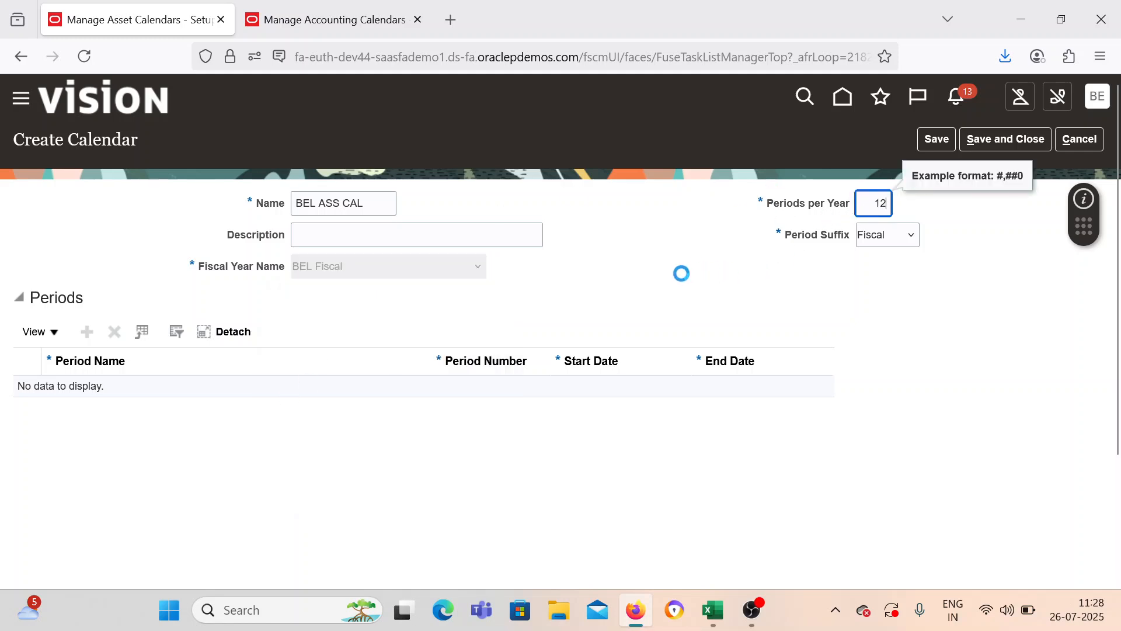
{"action": "triple_click", "coordinate": [379, 204]}
{"action": "key", "text": "ctrl+c"}
{"action": "left_click", "coordinate": [376, 233]}
{"action": "key", "text": "ctrl+v"}
{"action": "left_click", "coordinate": [561, 287]}
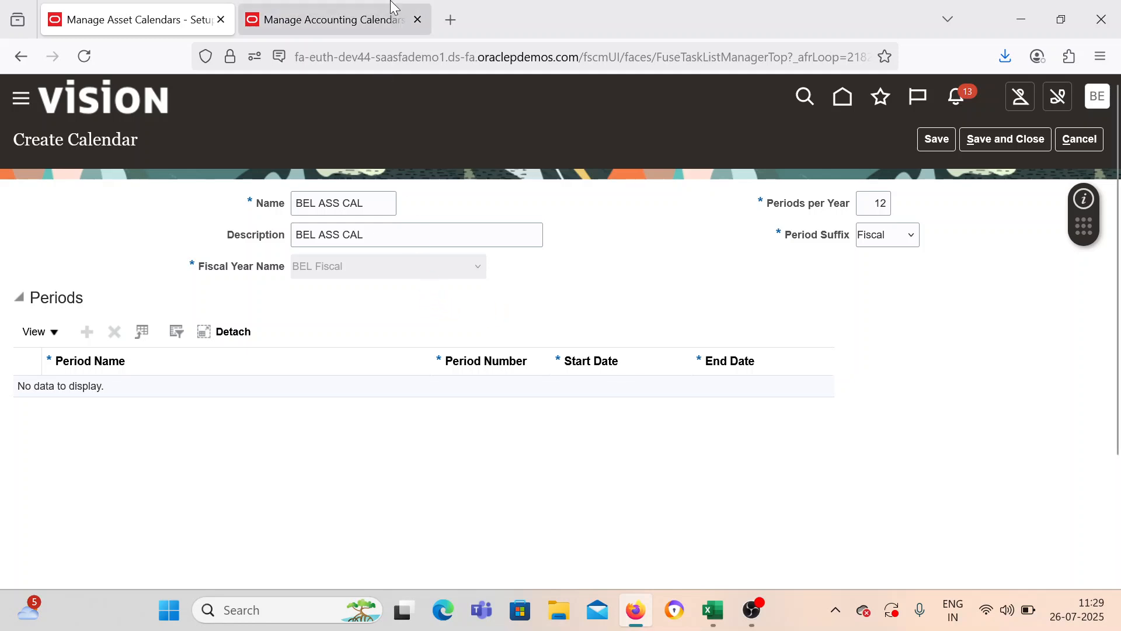
Step: Review the BEL accounting calendar against the asset calendar form, and close the accounting calendar's browser tab
{"action": "left_click", "coordinate": [390, 18]}
{"action": "left_click", "coordinate": [190, 21]}
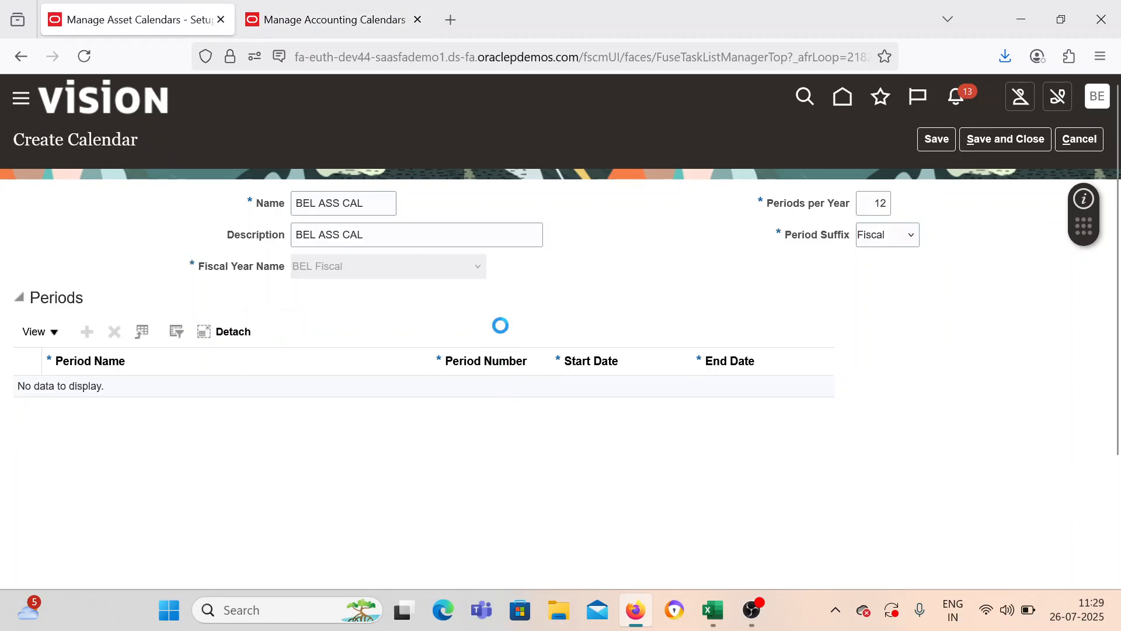
{"action": "left_click", "coordinate": [350, 19]}
{"action": "left_click", "coordinate": [192, 21]}
{"action": "left_click", "coordinate": [379, 19]}
{"action": "left_click", "coordinate": [417, 20]}
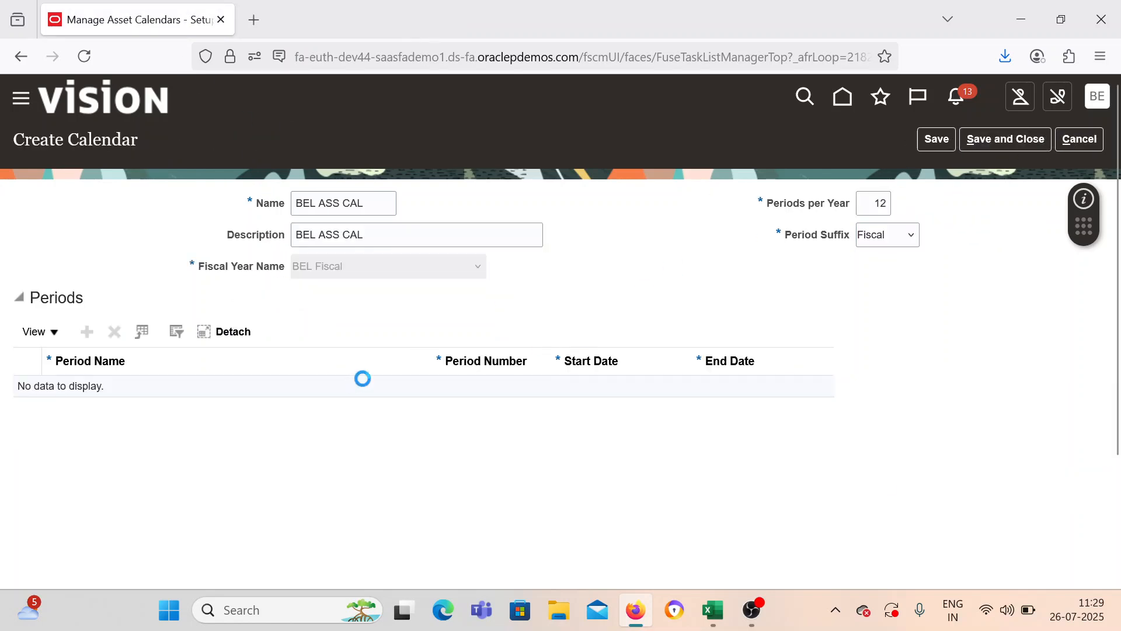
Step: Discard the unsaved asset calendar, reload the application's home page, and open Setup and Maintenance
{"action": "left_click", "coordinate": [1062, 149]}
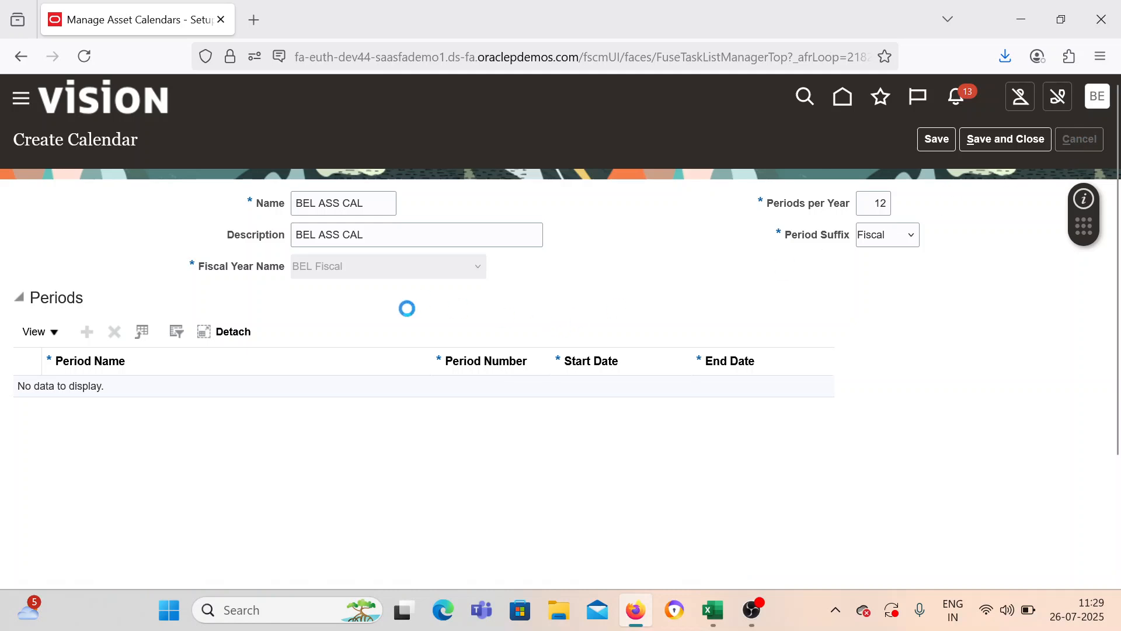
{"action": "left_click", "coordinate": [583, 58]}
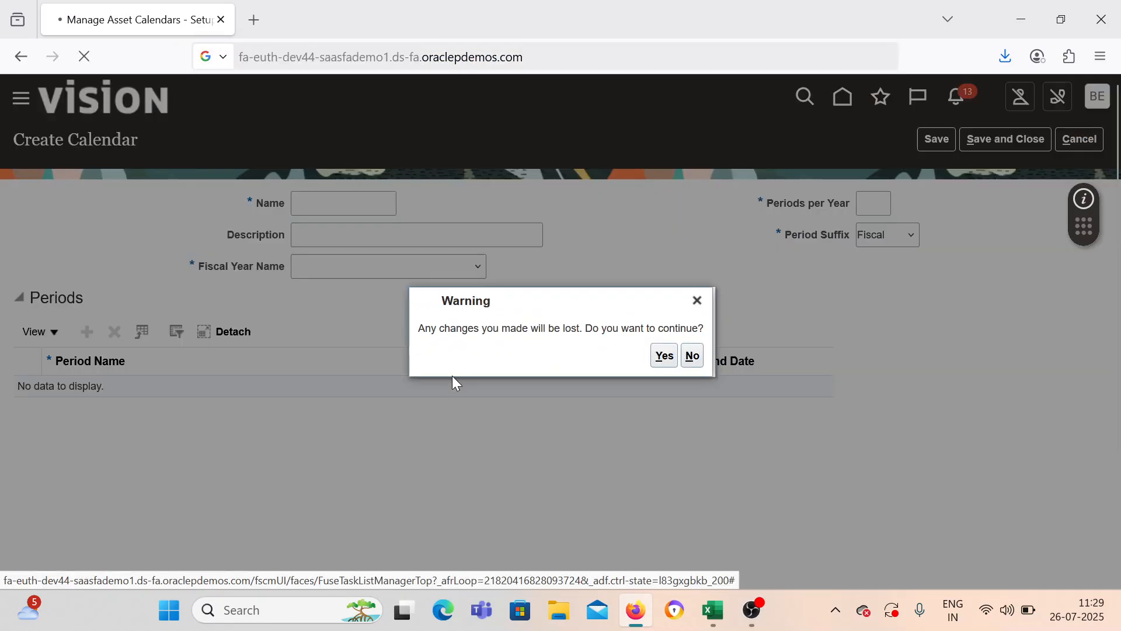
{"action": "left_click", "coordinate": [664, 353]}
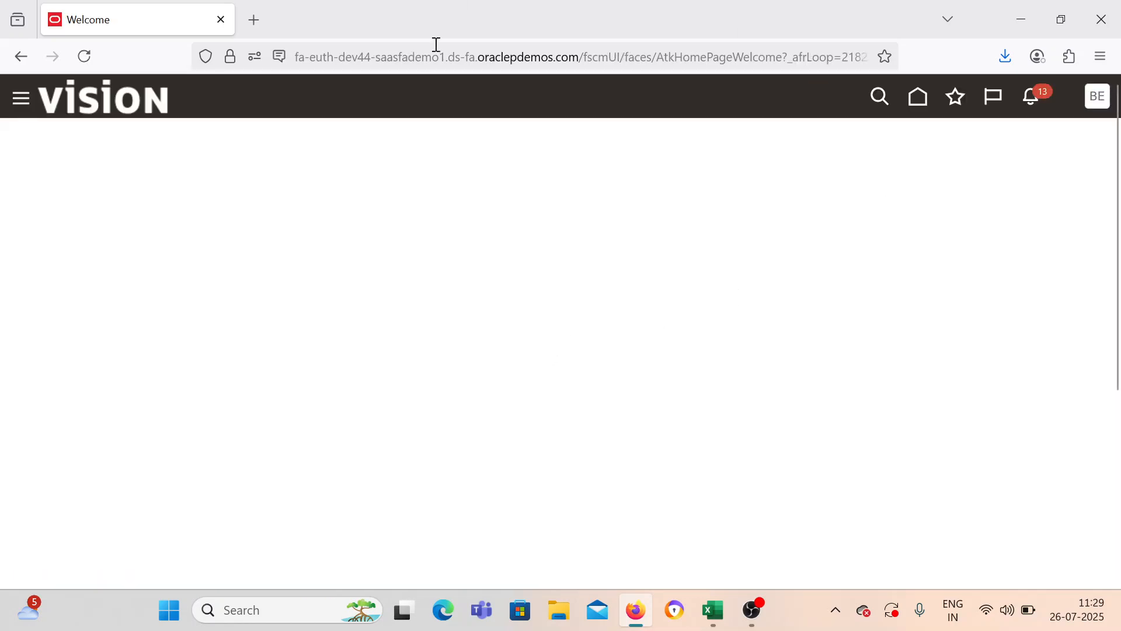
{"action": "left_click", "coordinate": [1096, 98]}
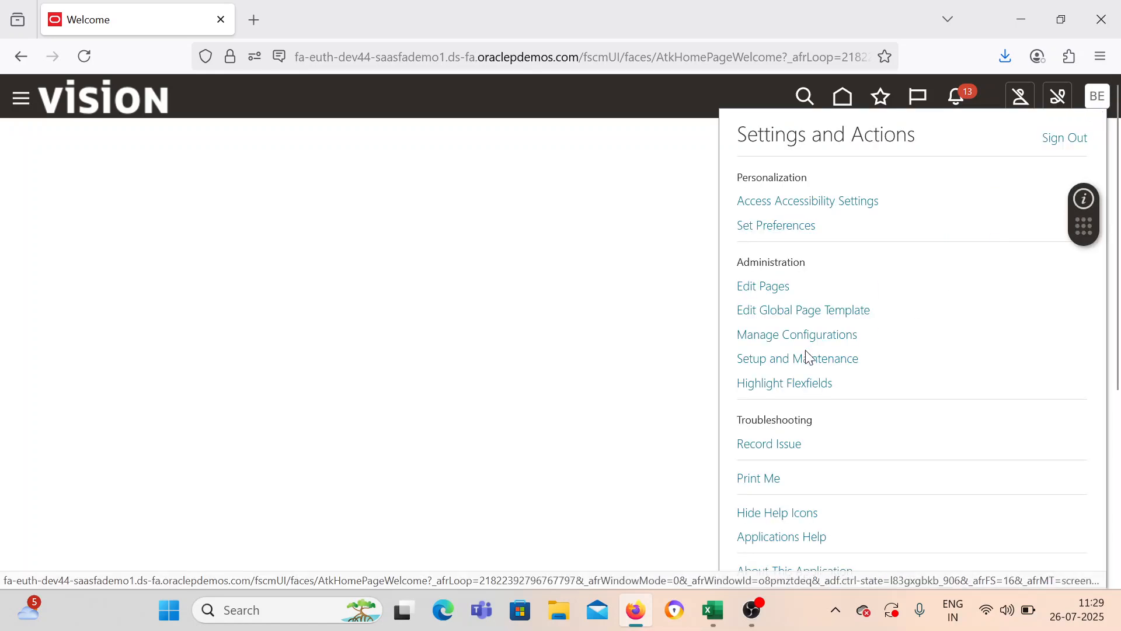
{"action": "left_click", "coordinate": [765, 359]}
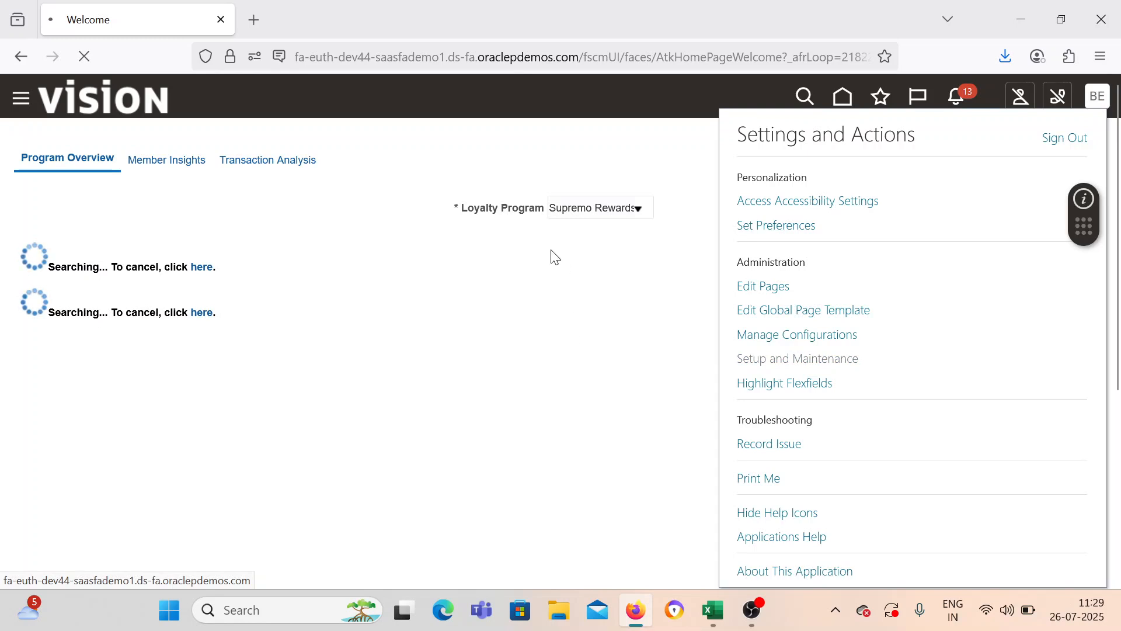
Step: Search the setup tasks for "Manage Ass" and open Manage Asset Calendars
{"action": "left_click", "coordinate": [565, 197]}
{"action": "type", "text": "M"}
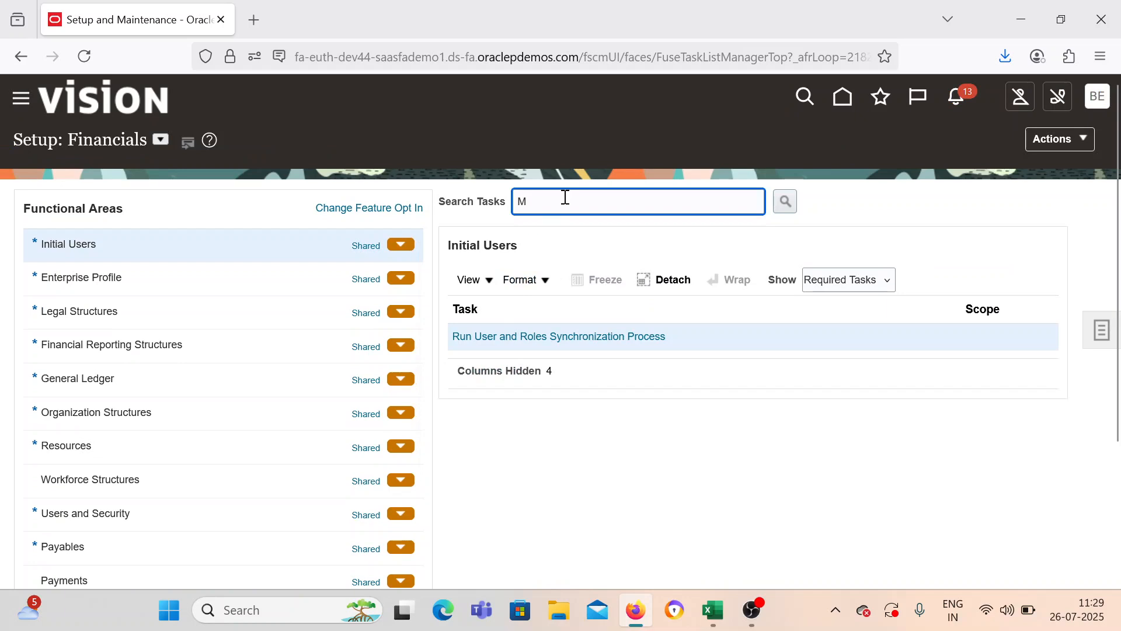
{"action": "type", "text": "anage Ass"}
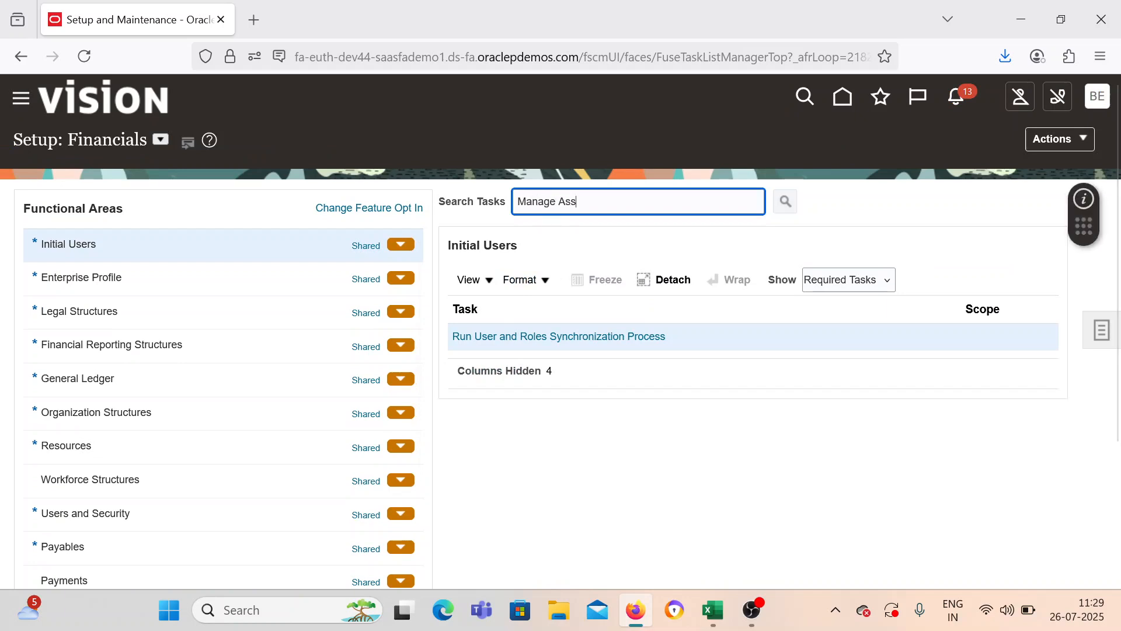
{"action": "key", "text": "Return"}
{"action": "left_click", "coordinate": [375, 327]}
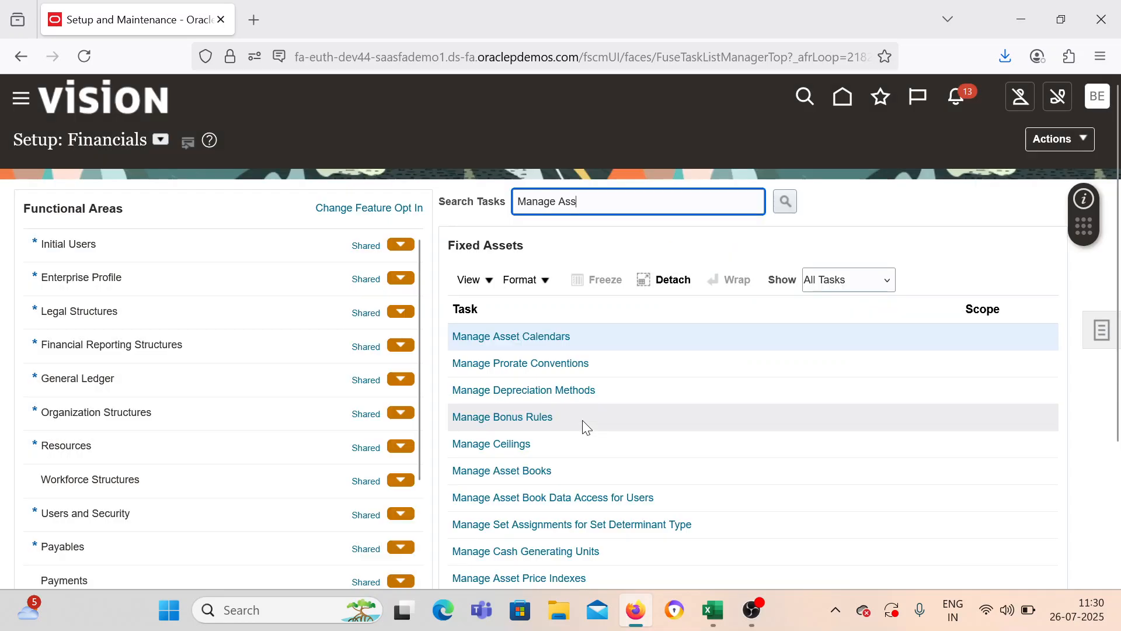
{"action": "left_click", "coordinate": [516, 337]}
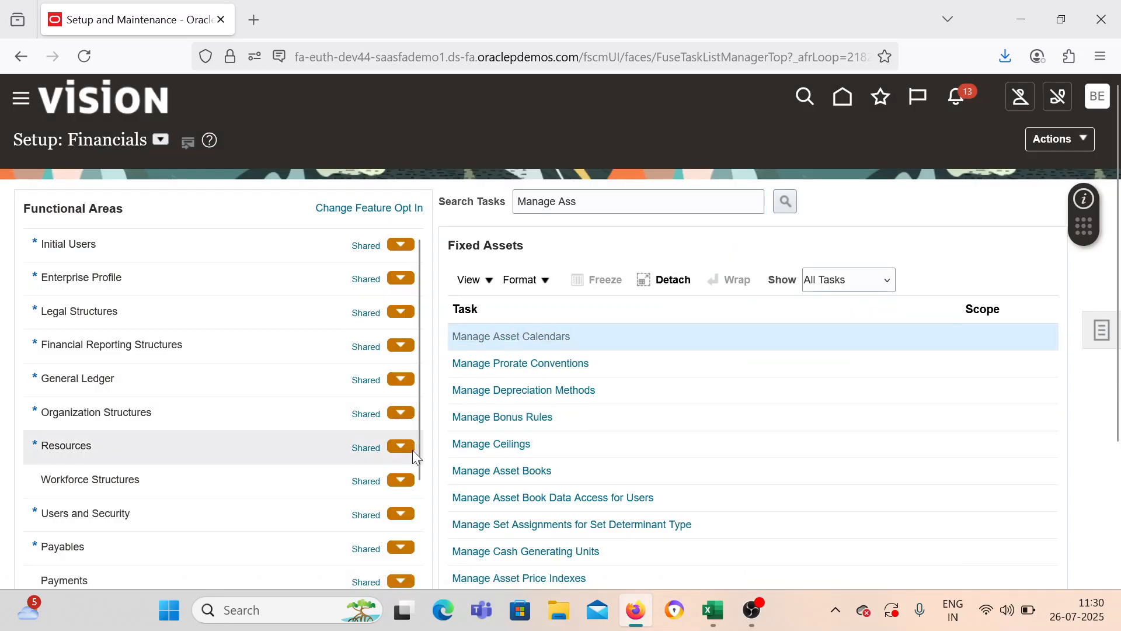
Step: Start a new asset calendar with BEL ASS CAL as both its name and description
{"action": "left_click", "coordinate": [87, 212]}
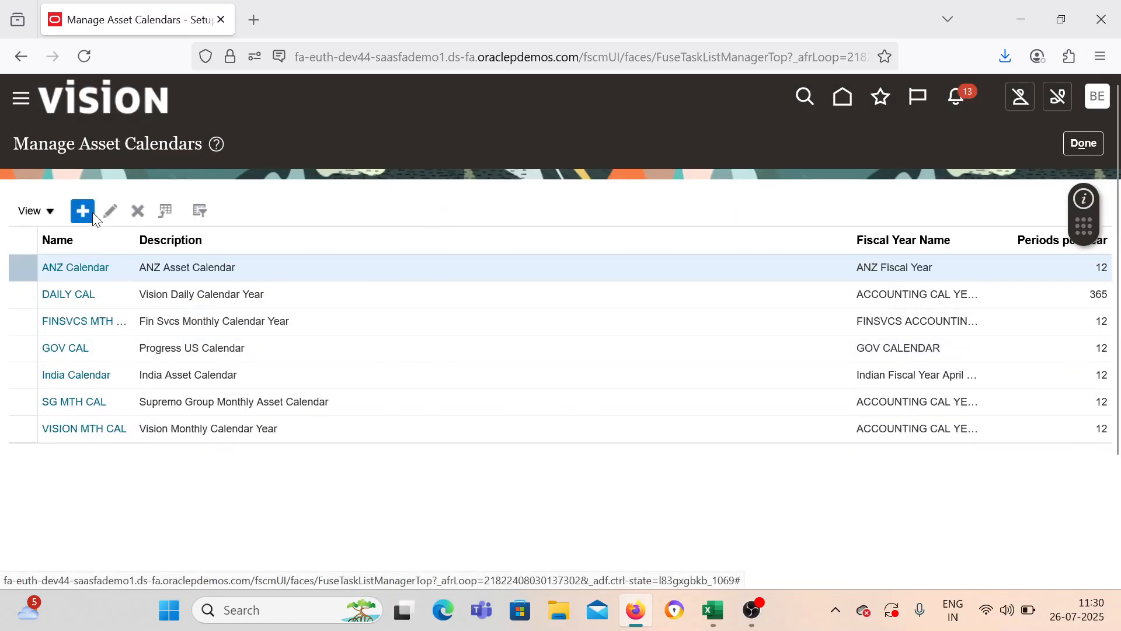
{"action": "left_click", "coordinate": [322, 198]}
{"action": "type", "text": "BEL ASS CAL"}
{"action": "key", "text": "Tab"}
{"action": "triple_click", "coordinate": [342, 208]}
{"action": "key", "text": "ctrl+c"}
{"action": "left_click", "coordinate": [333, 227]}
{"action": "key", "text": "ctrl+v"}
Step: Assign the fiscal year BEL Fiscal with 12 periods per year to the calendar, and add its first period row
{"action": "left_click", "coordinate": [327, 268]}
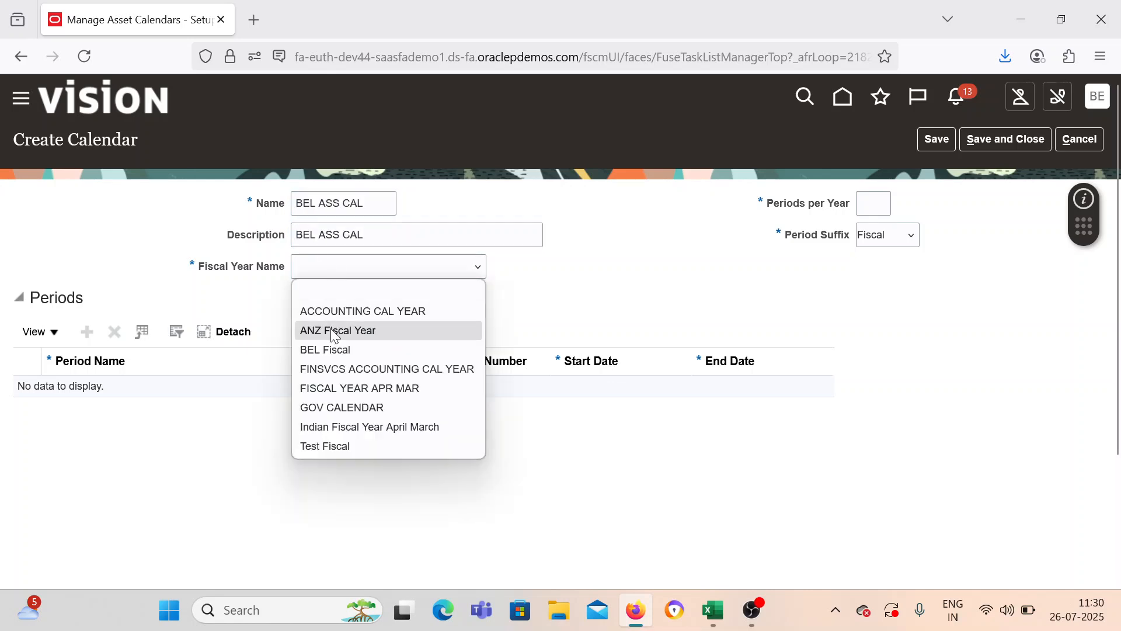
{"action": "left_click", "coordinate": [341, 349]}
{"action": "left_click", "coordinate": [862, 208]}
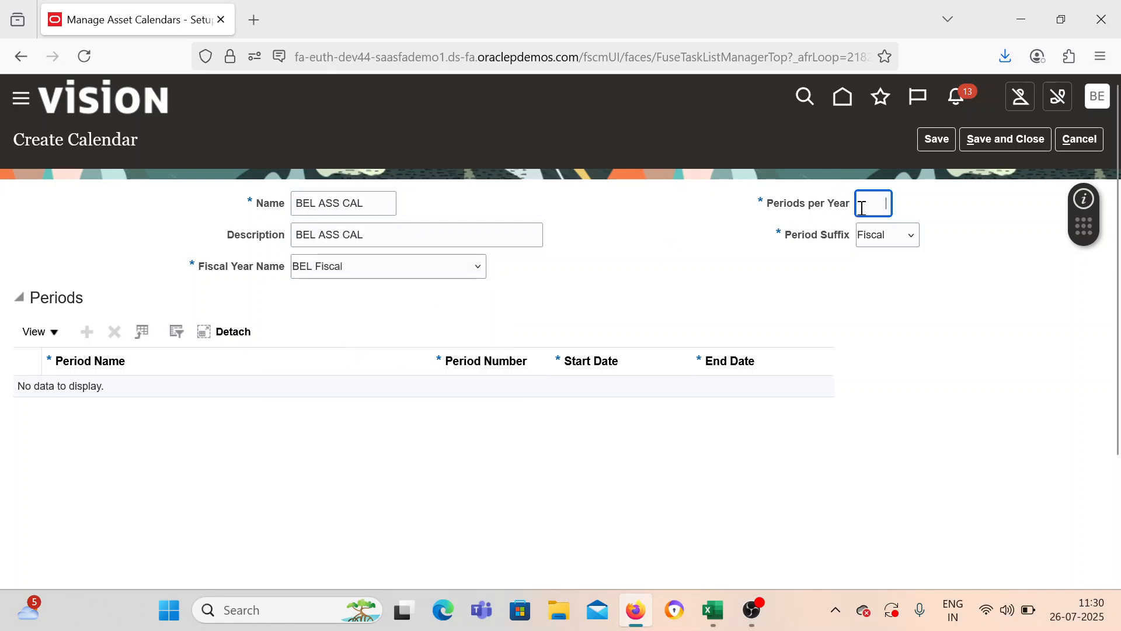
{"action": "type", "text": "12"}
{"action": "left_click", "coordinate": [655, 275]}
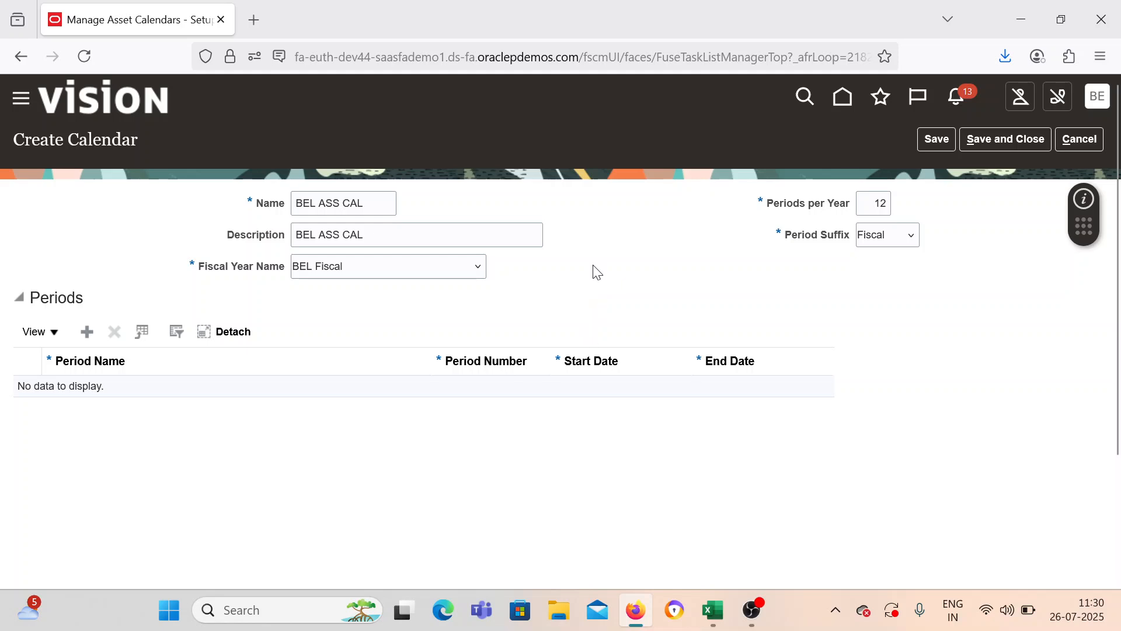
{"action": "left_click", "coordinate": [90, 336]}
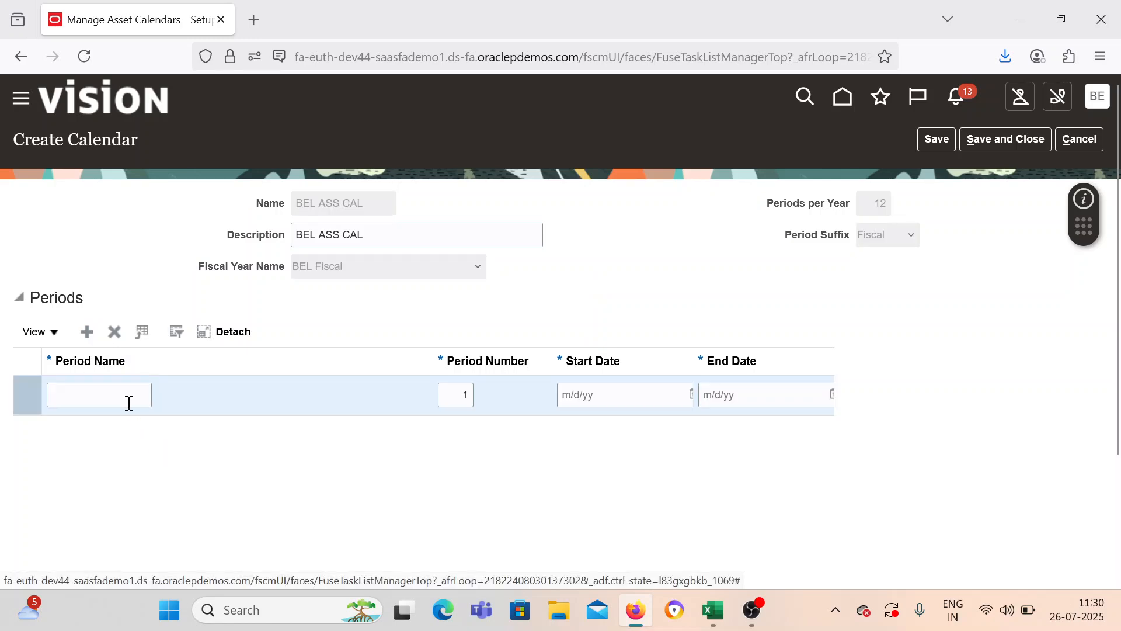
Step: Name the first period Jan-24 and narrow the period table's columns so both date fields fit in view
{"action": "left_click", "coordinate": [129, 402]}
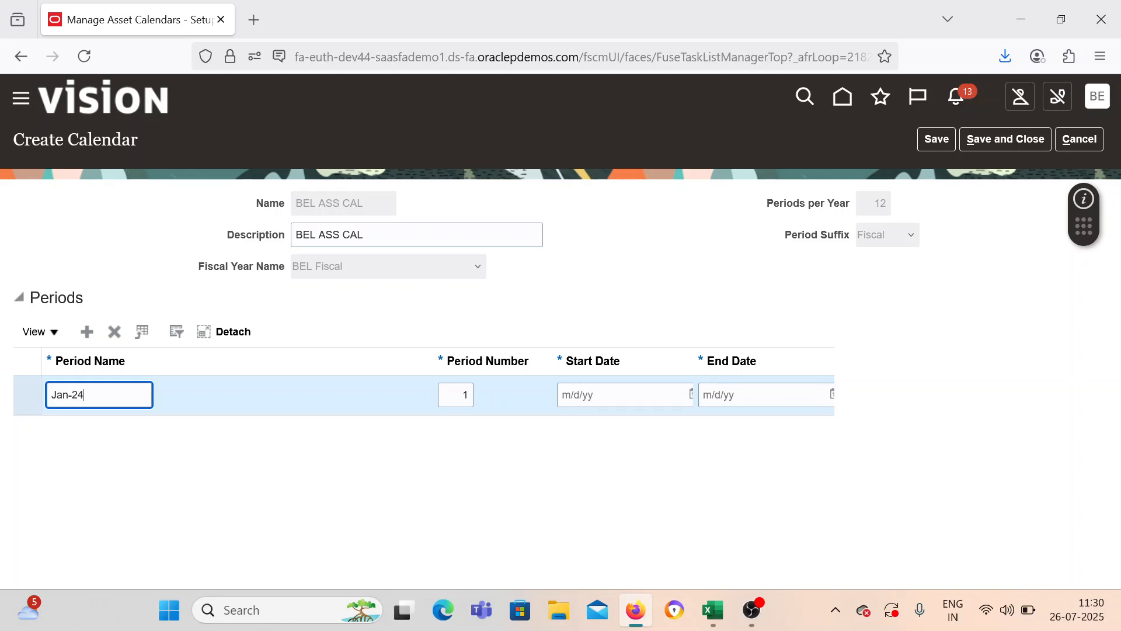
{"action": "left_click_drag", "start_coordinate": [433, 355], "coordinate": [344, 350]}
{"action": "left_click_drag", "start_coordinate": [552, 359], "coordinate": [469, 357]}
{"action": "left_click_drag", "start_coordinate": [692, 352], "coordinate": [629, 361]}
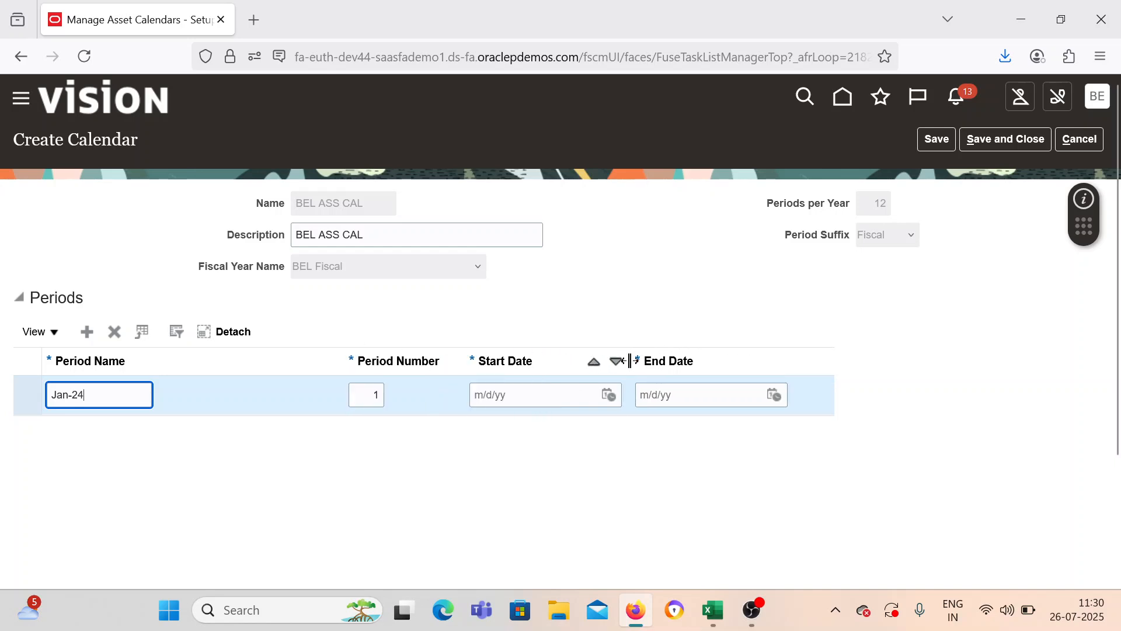
Step: Set the start date of the Jan-24 period to 1/1/24
{"action": "left_click", "coordinate": [609, 396]}
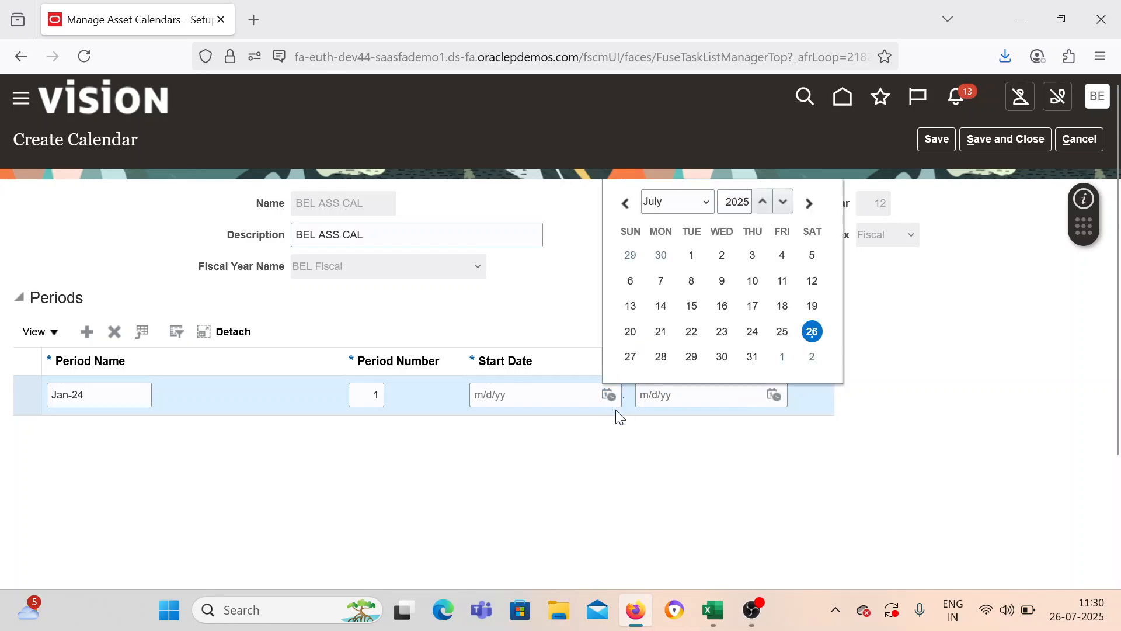
{"action": "left_click", "coordinate": [783, 201]}
{"action": "left_click", "coordinate": [698, 201]}
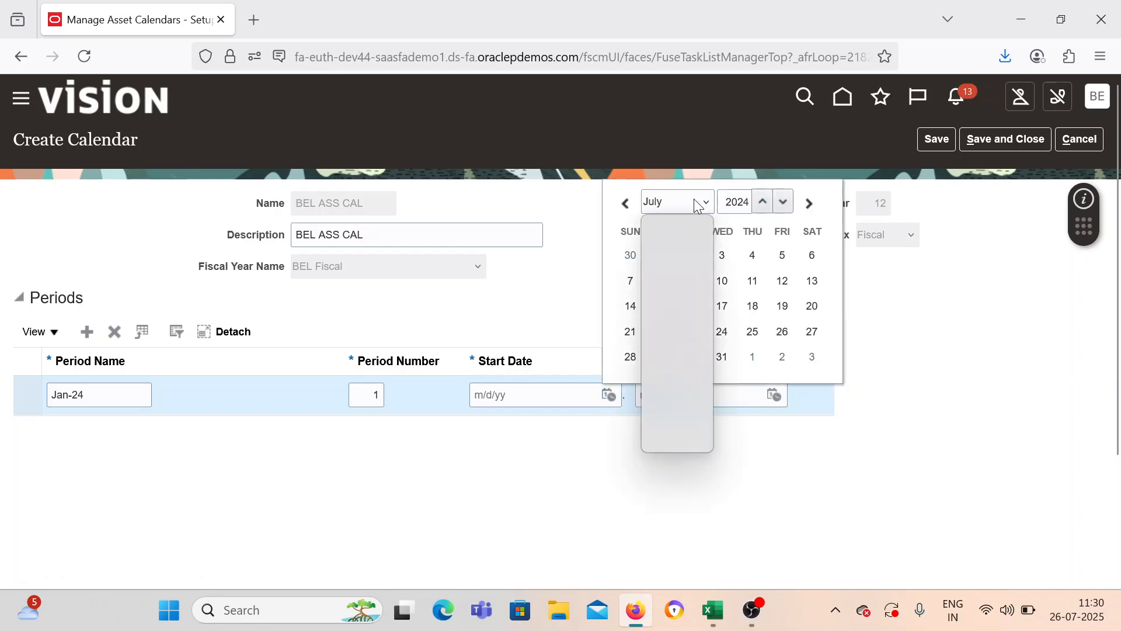
{"action": "left_click", "coordinate": [675, 226]}
{"action": "left_click", "coordinate": [671, 267]}
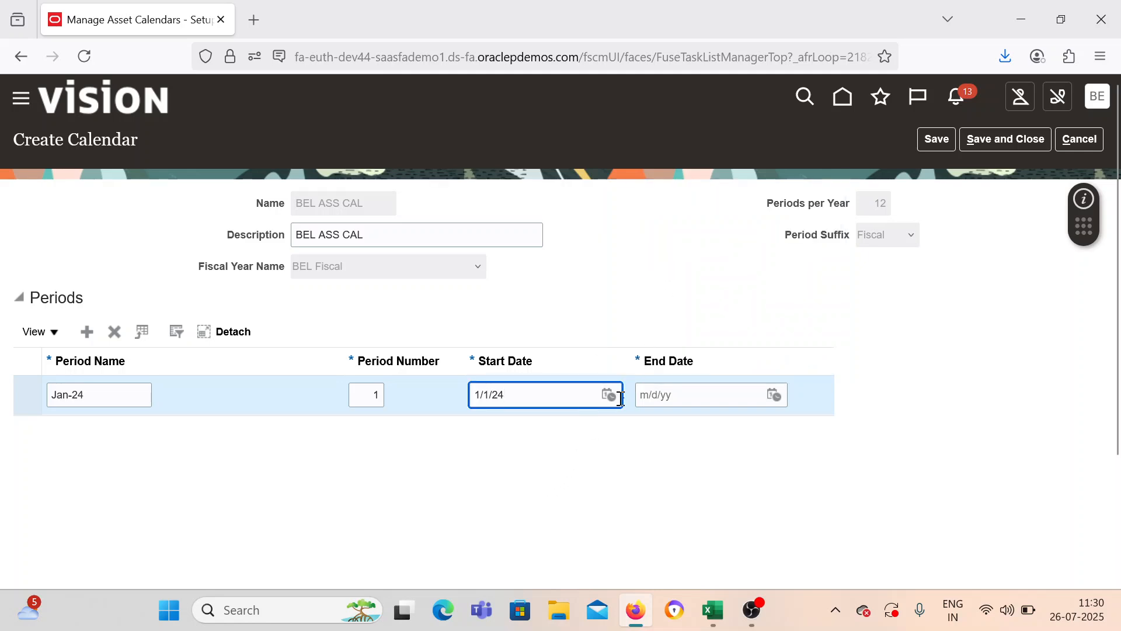
Step: Set the end date of the Jan-24 period to 1/31/24
{"action": "left_click", "coordinate": [773, 395]}
{"action": "left_click", "coordinate": [948, 201]}
{"action": "left_click", "coordinate": [861, 211]}
{"action": "left_click", "coordinate": [849, 221]}
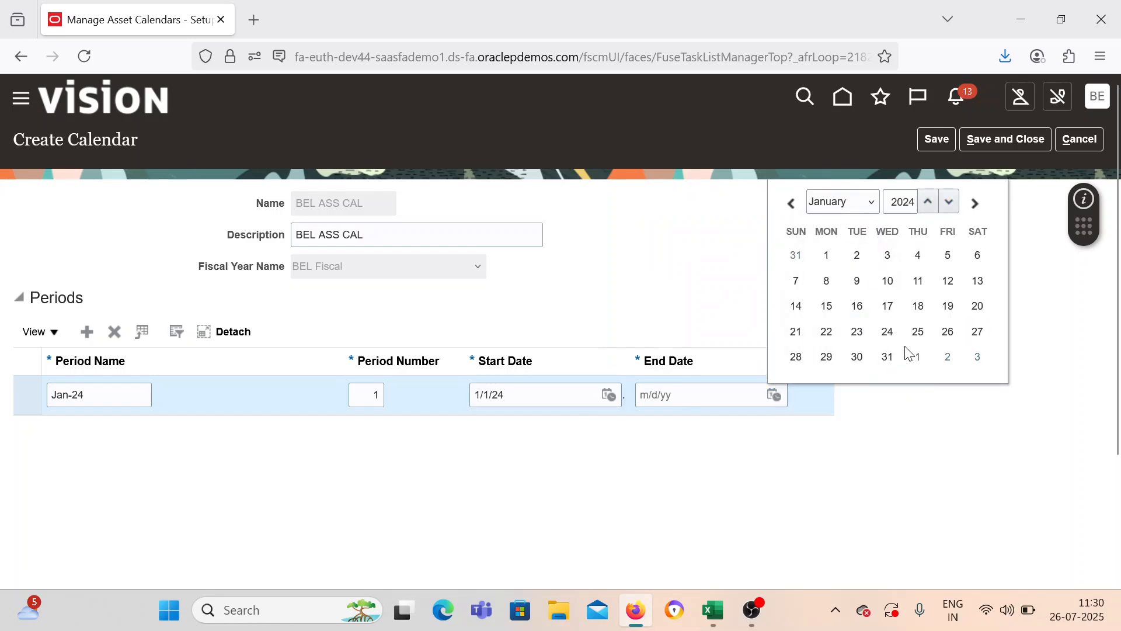
{"action": "left_click", "coordinate": [890, 358]}
{"action": "left_click", "coordinate": [543, 482]}
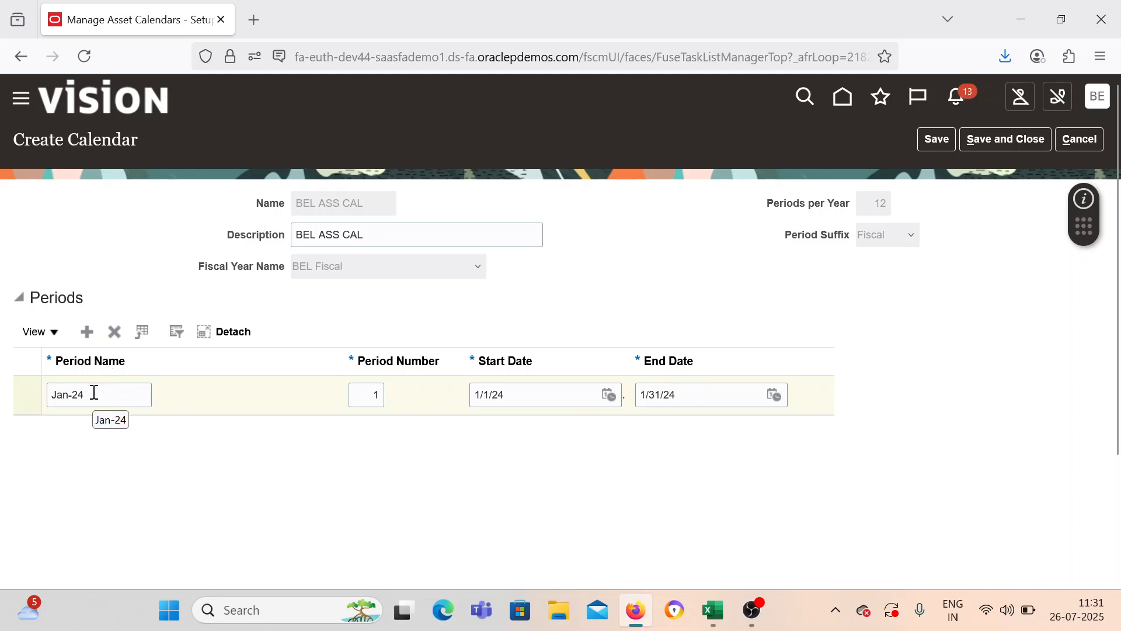
Step: Add periods 2 and 3 to the calendar, named Feb-24 and Mar-24
{"action": "left_click", "coordinate": [86, 331]}
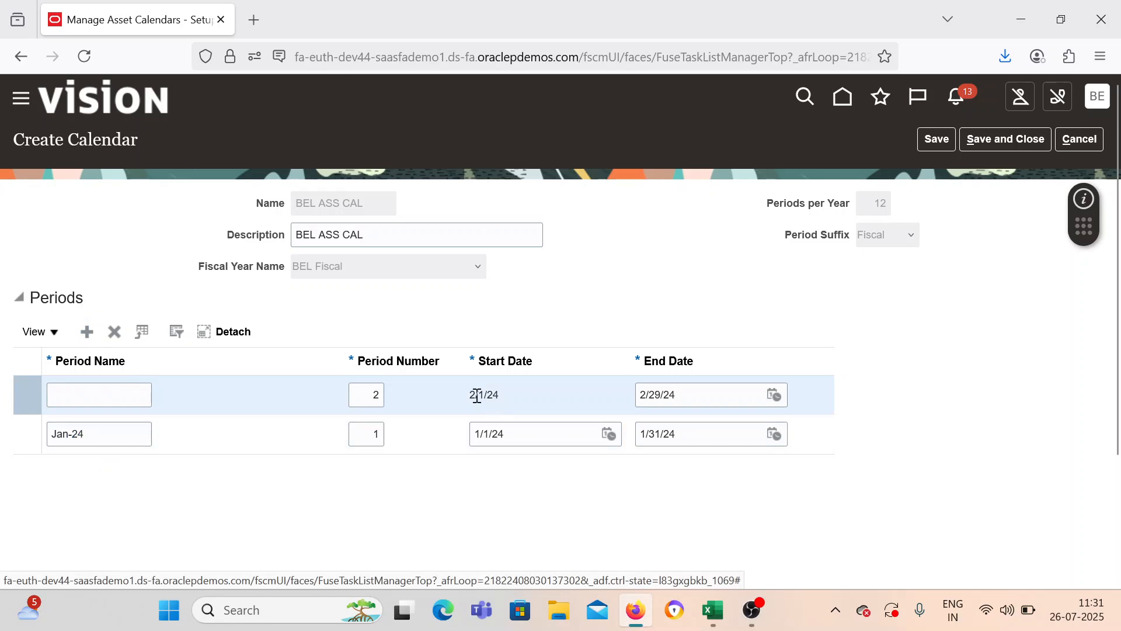
{"action": "left_click", "coordinate": [56, 404]}
{"action": "type", "text": "Feb-24"}
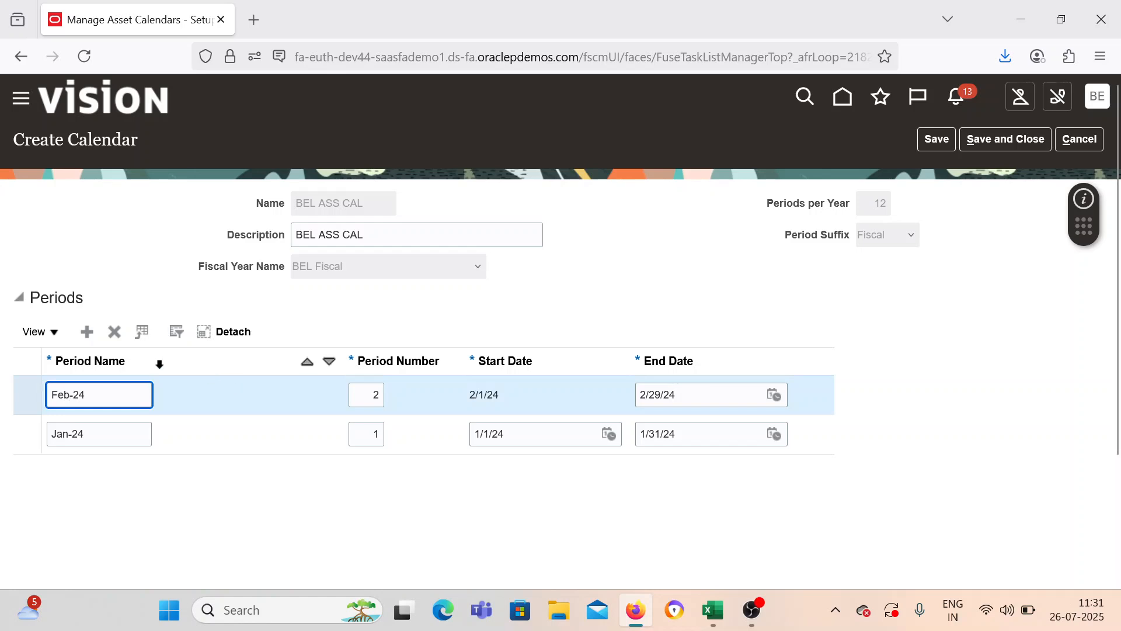
{"action": "left_click", "coordinate": [87, 332]}
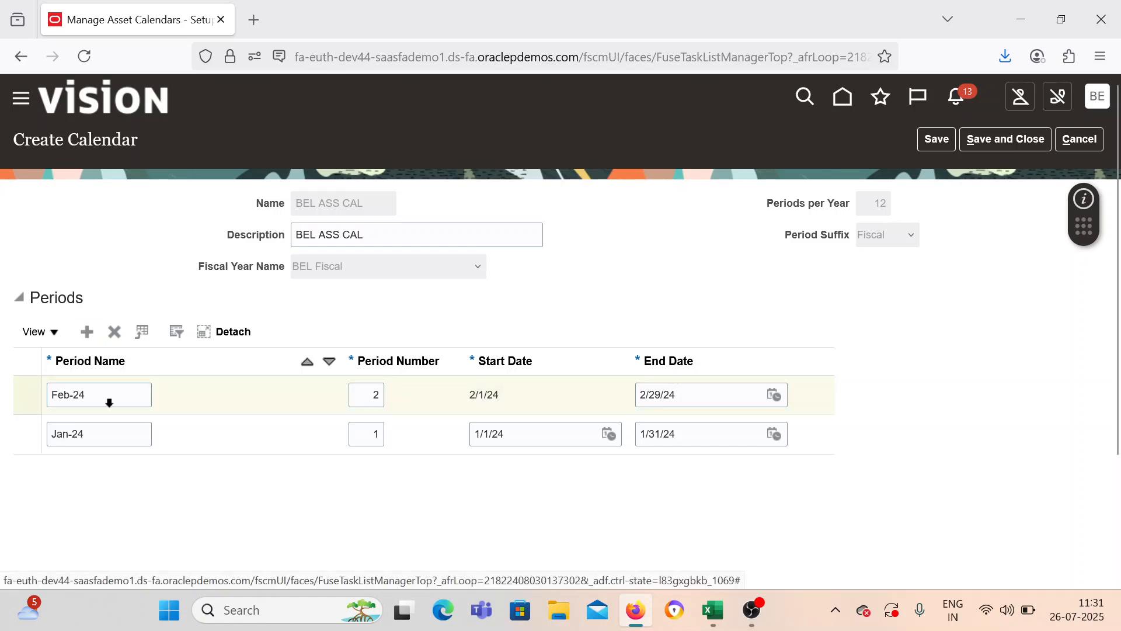
{"action": "left_click", "coordinate": [132, 398]}
{"action": "type", "text": "Ma"}
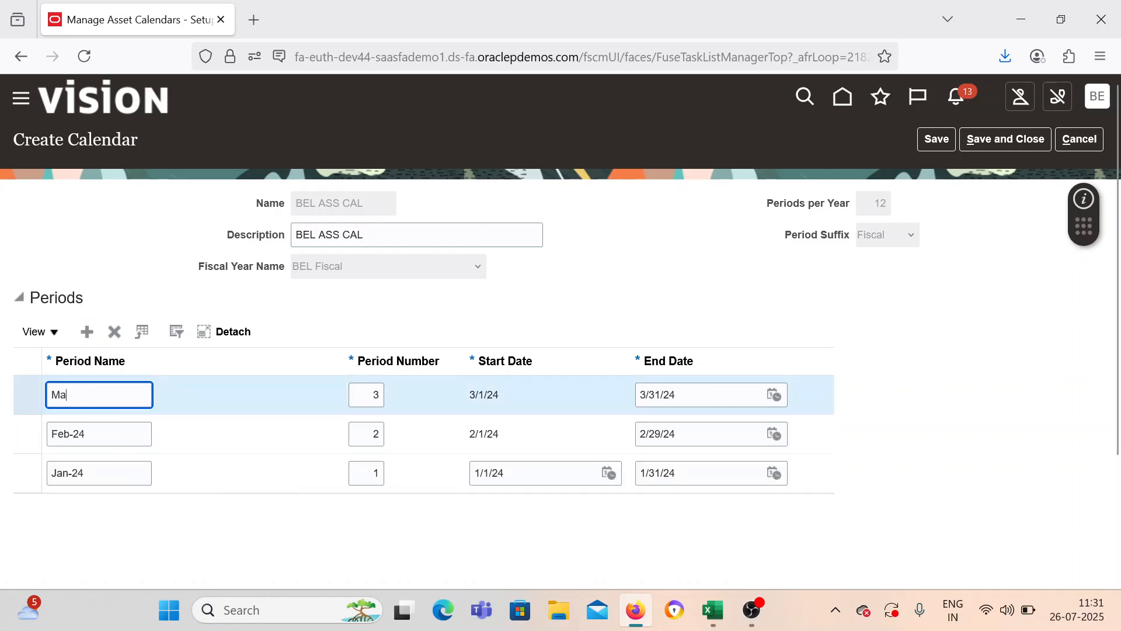
{"action": "type", "text": "r-24"}
Step: Add periods 4 to 6 to the calendar, named Apr-24, May-24 and Jun-24
{"action": "left_click", "coordinate": [87, 332]}
{"action": "left_click", "coordinate": [104, 389]}
{"action": "type", "text": "Apr-24"}
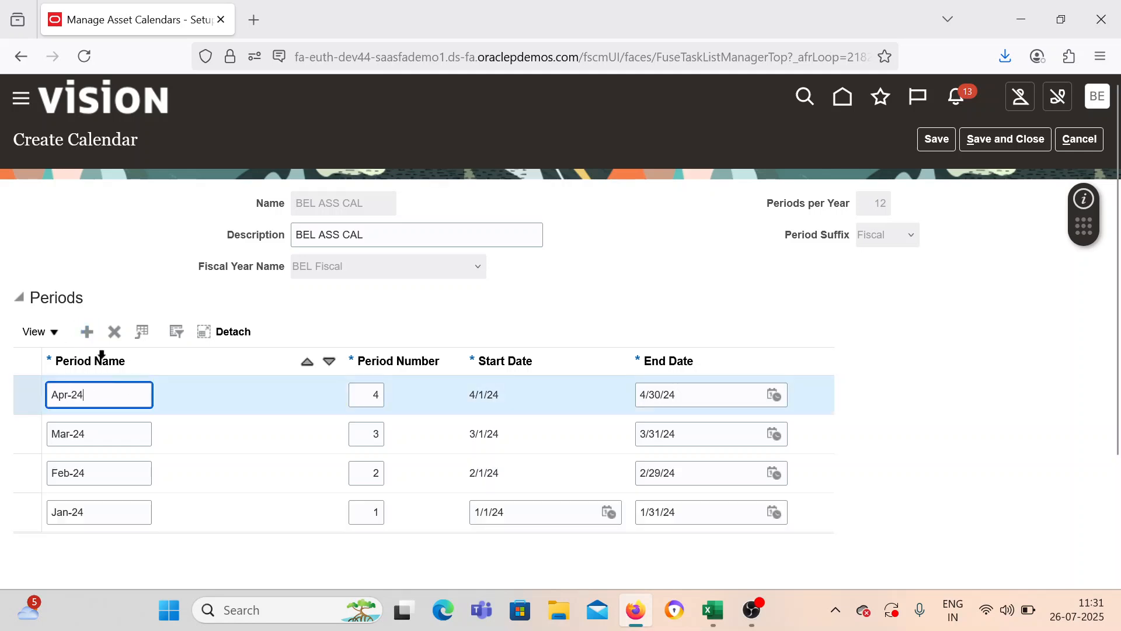
{"action": "left_click", "coordinate": [113, 398]}
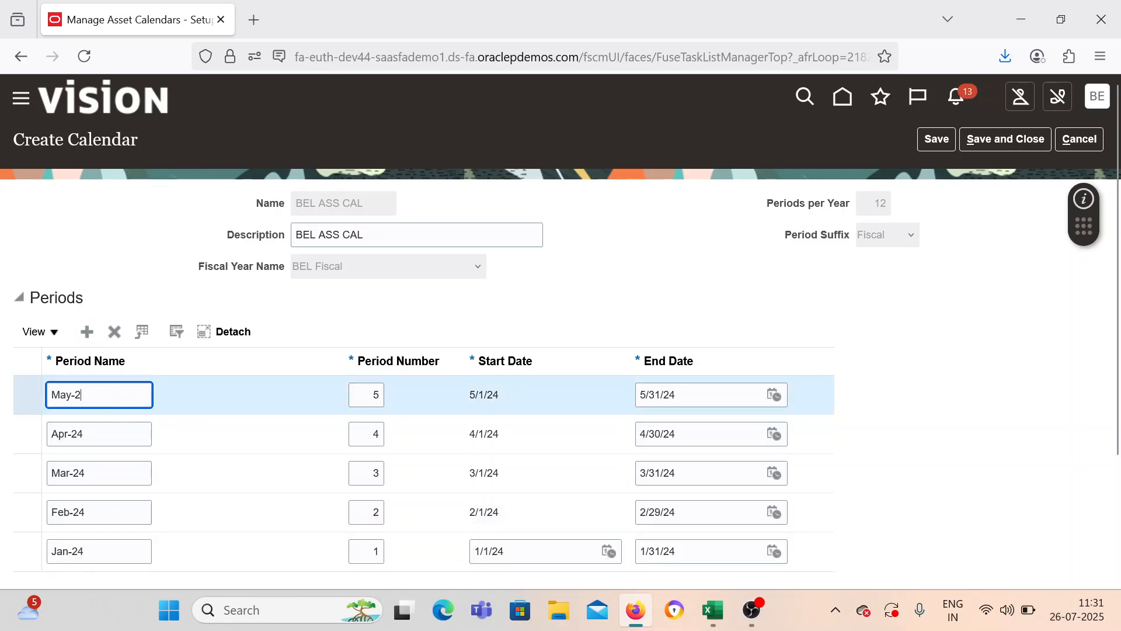
{"action": "left_click", "coordinate": [87, 331]}
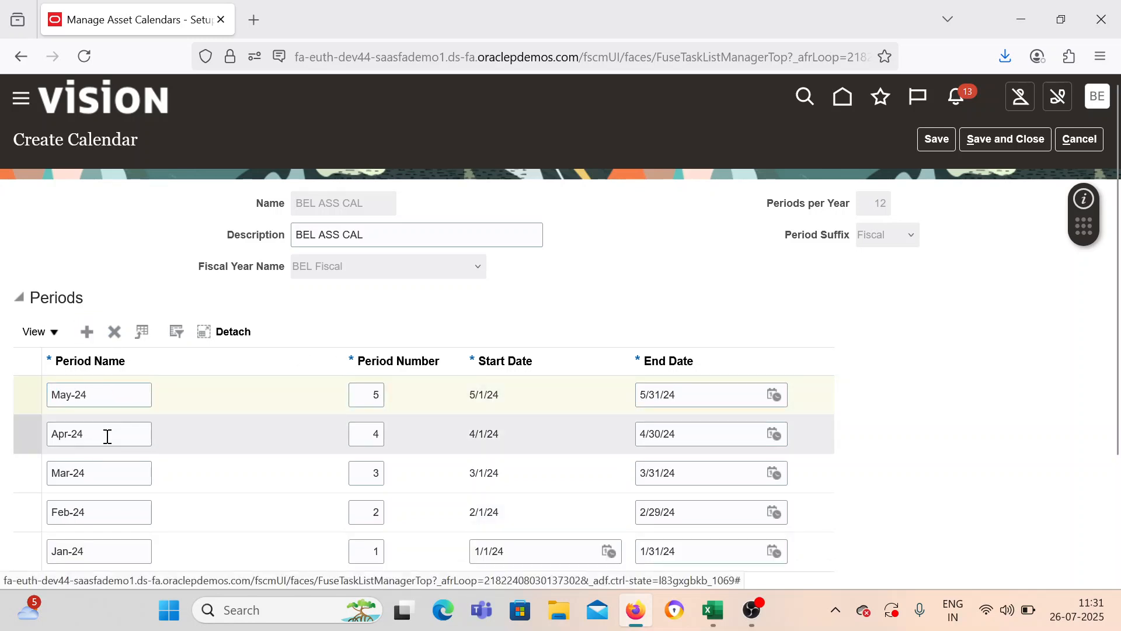
{"action": "left_click", "coordinate": [108, 396]}
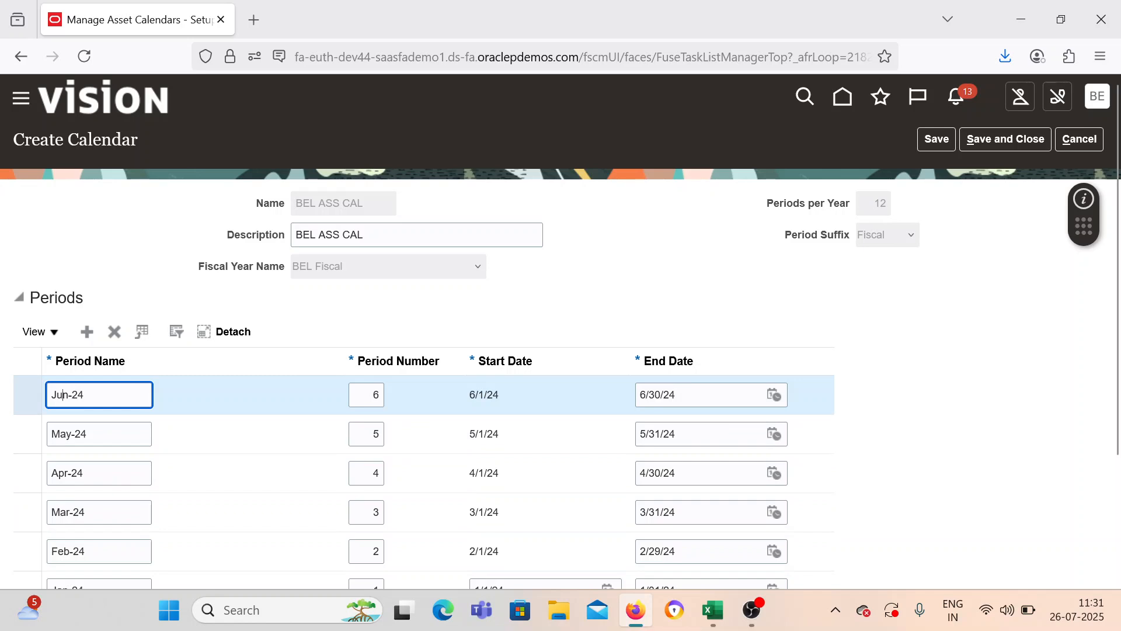
Step: Add periods 7 to 9 to the calendar, named Jul-24, Aug-24 and Sep-24
{"action": "left_click", "coordinate": [86, 331]}
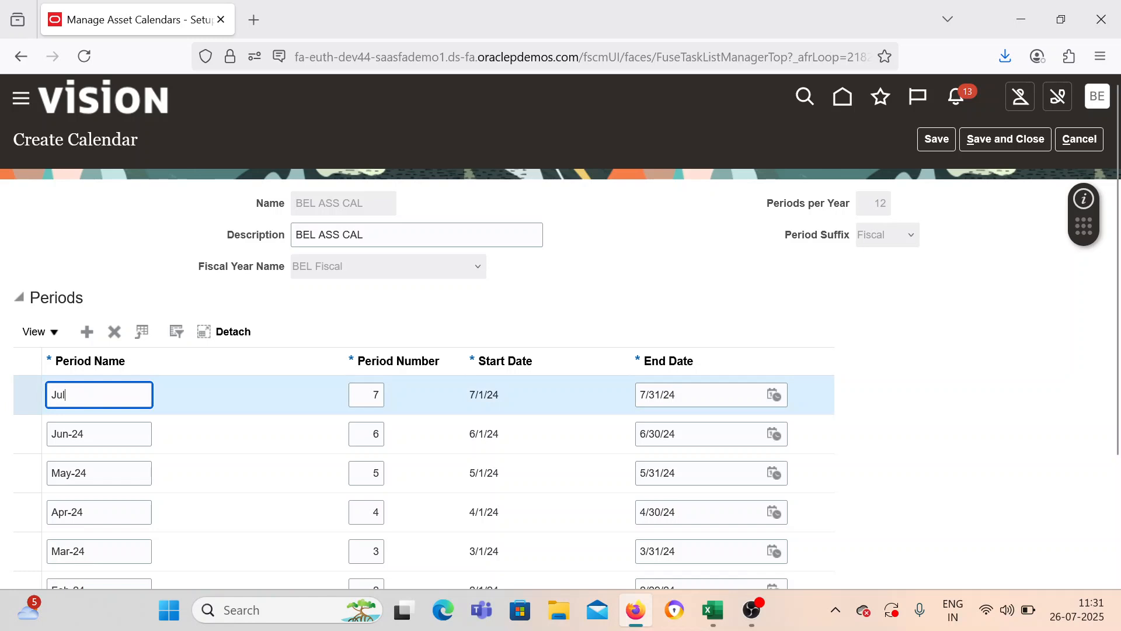
{"action": "left_click", "coordinate": [87, 331]}
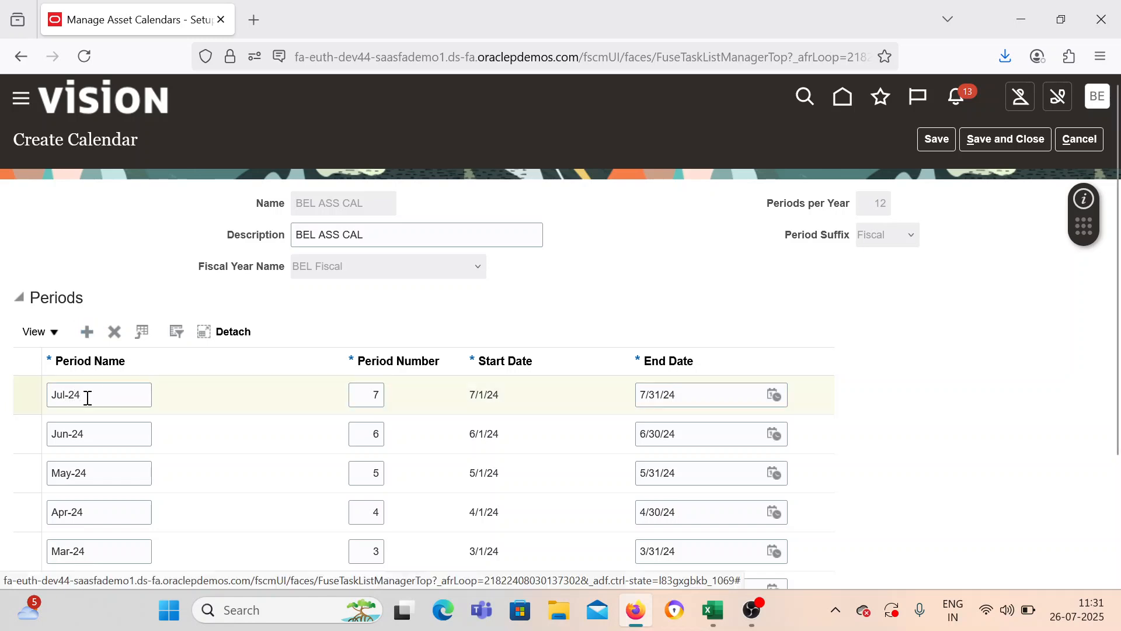
{"action": "type", "text": "Aug-24"}
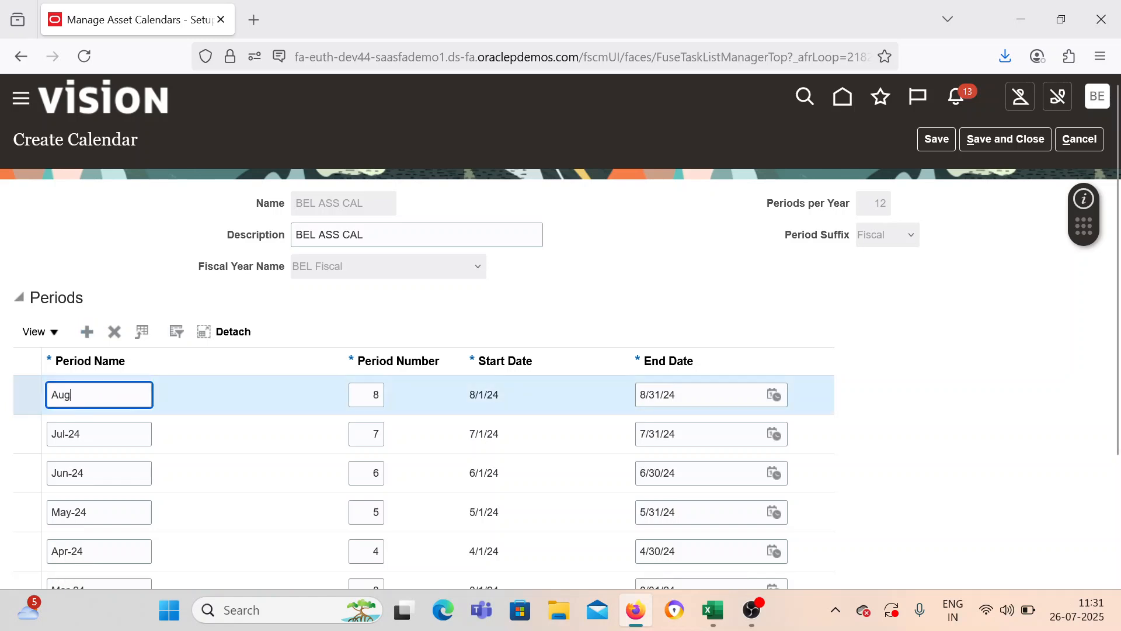
{"action": "left_click", "coordinate": [86, 331]}
{"action": "type", "text": "S"}
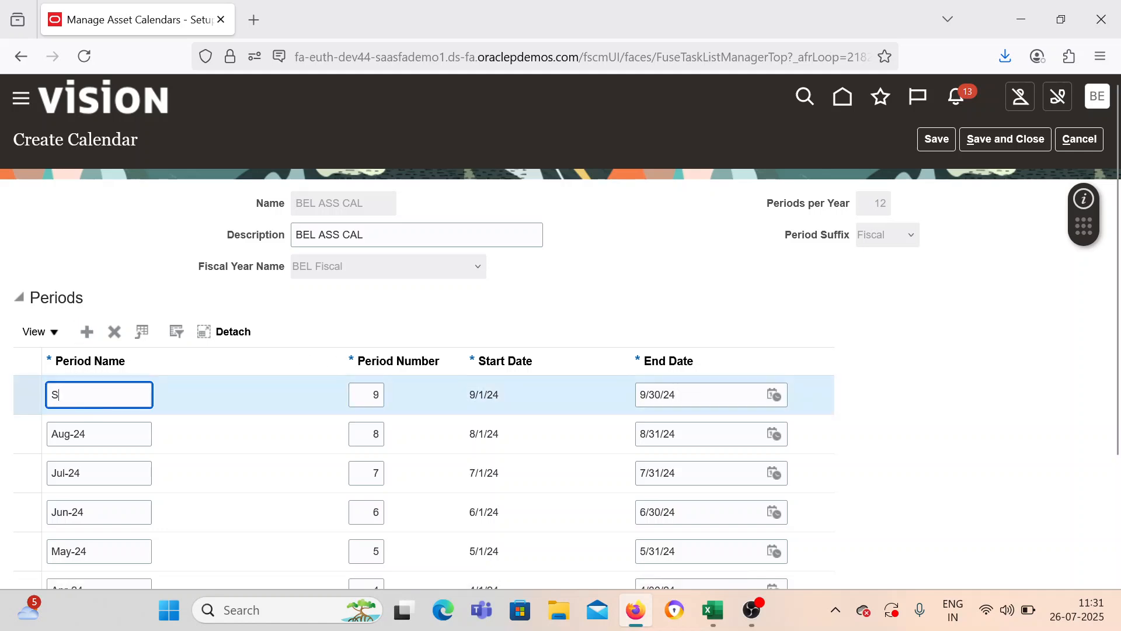
{"action": "type", "text": "ep-24"}
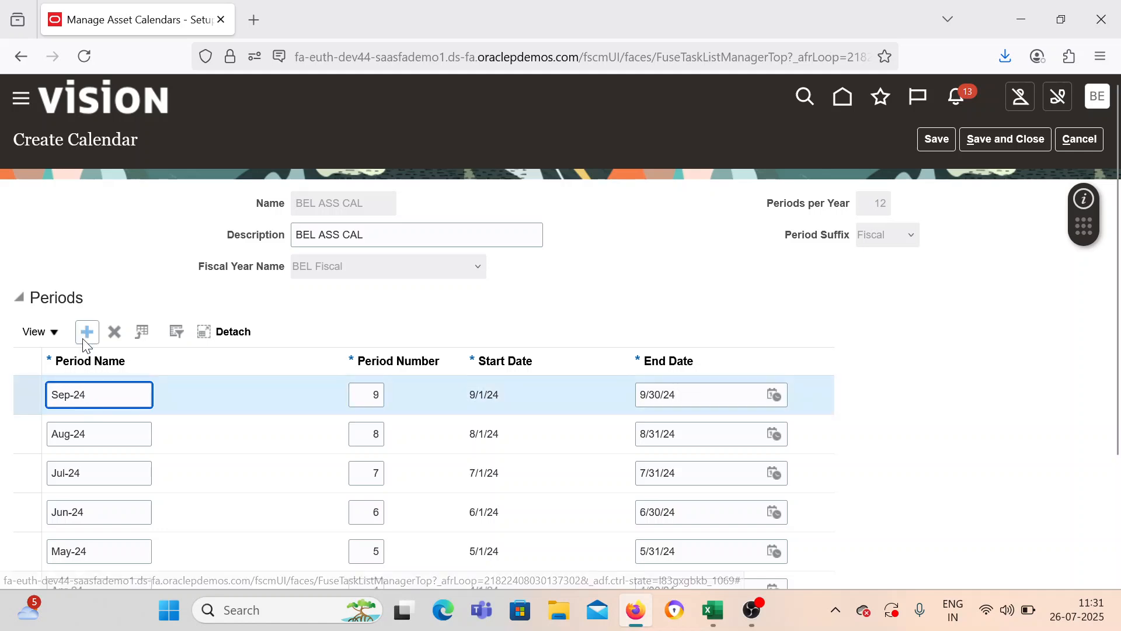
Step: Add periods 10 to 12 to the calendar, named Oct-24, Nov-24 and Dec-24
{"action": "left_click", "coordinate": [86, 331]}
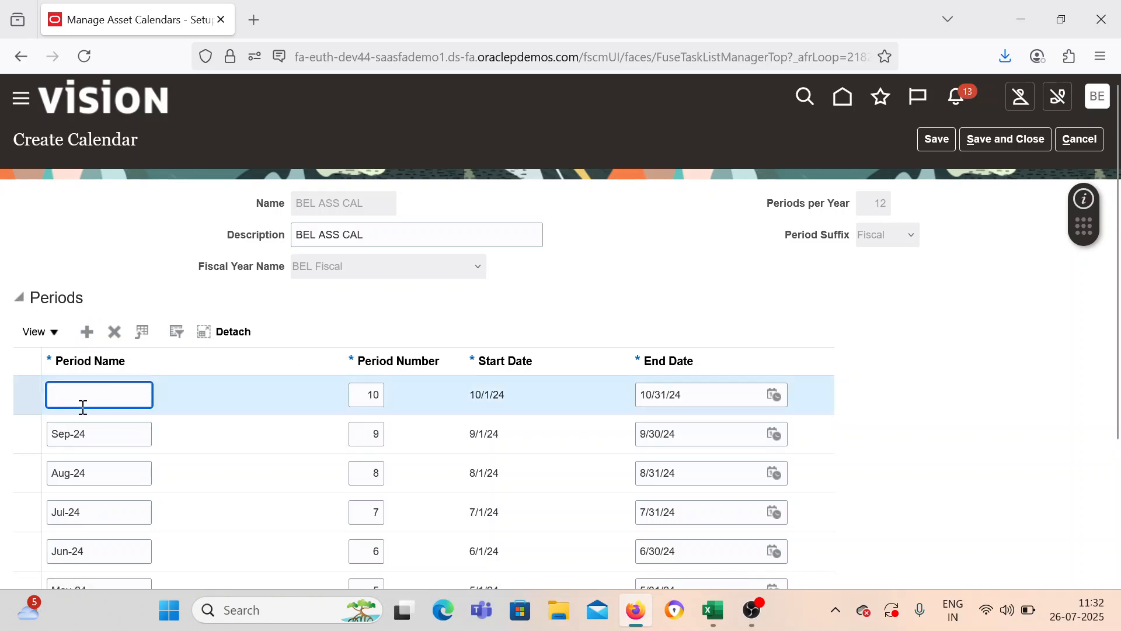
{"action": "type", "text": "Oct-24"}
{"action": "left_click", "coordinate": [89, 332]}
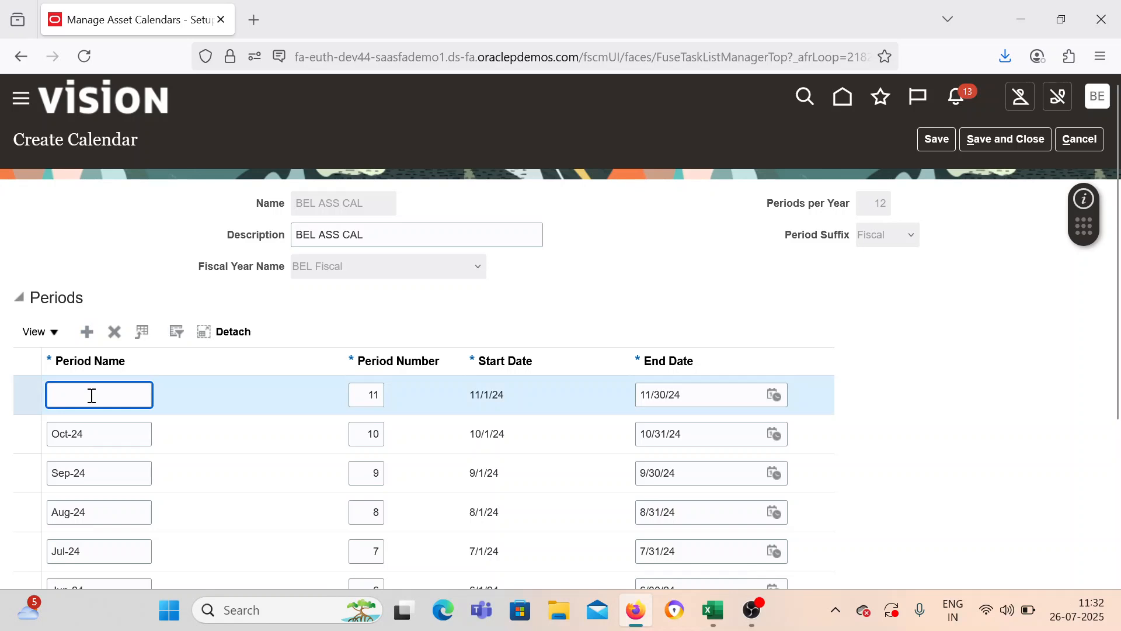
{"action": "type", "text": "Nov-24"}
{"action": "left_click", "coordinate": [87, 331]}
{"action": "left_click", "coordinate": [99, 394]}
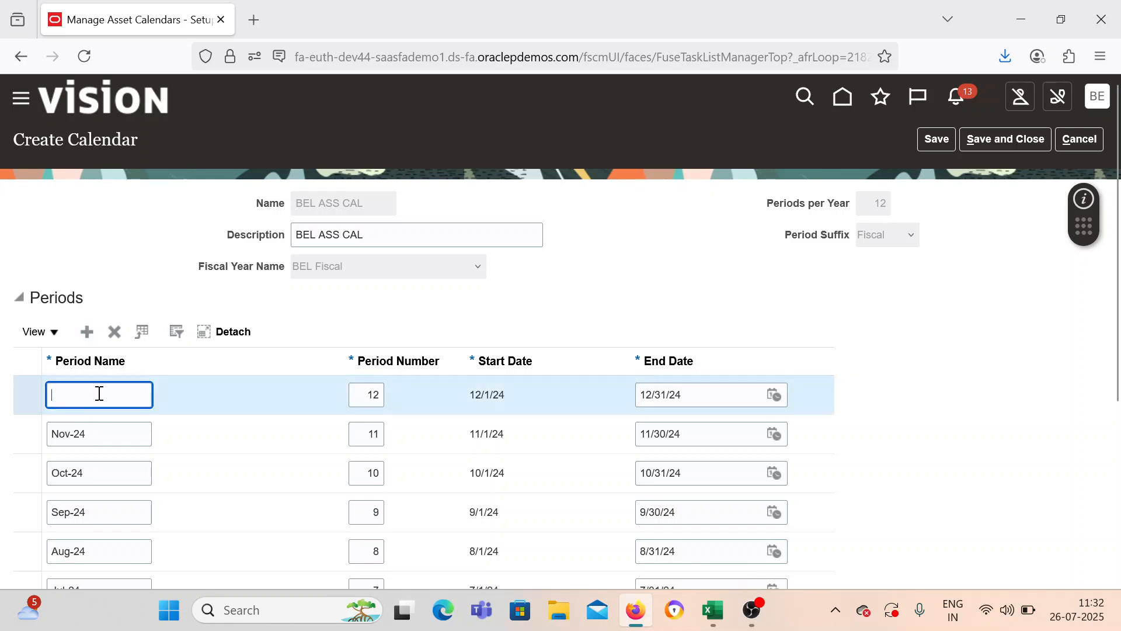
{"action": "type", "text": "Dec-24"}
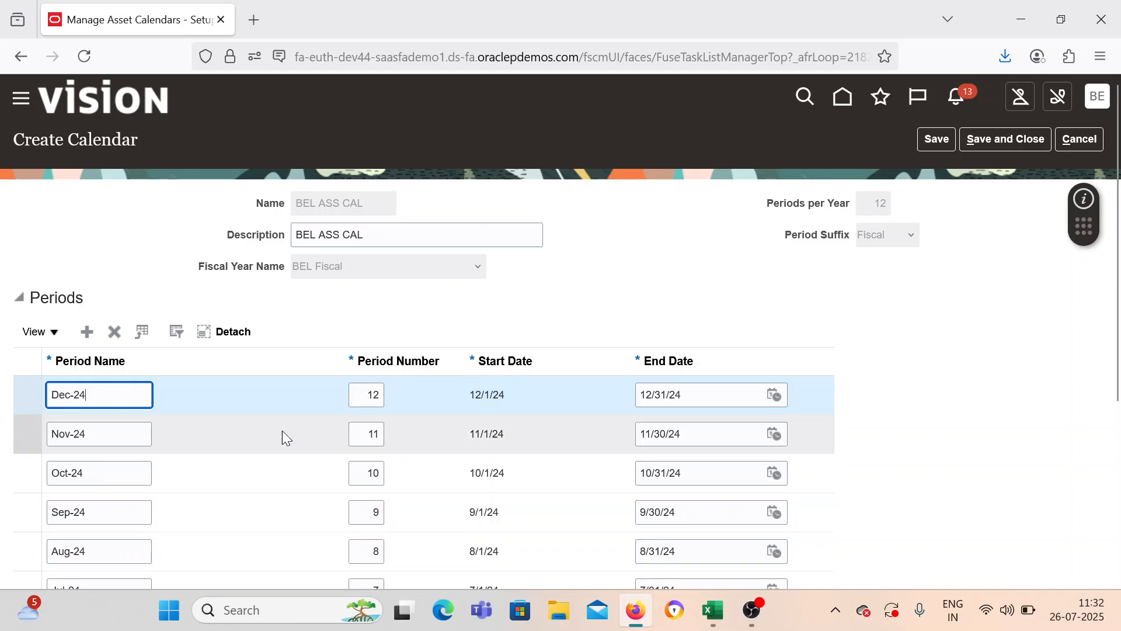
Step: Add the following year's periods from Jan-25 through Sep-25, and save and close the calendar
{"action": "left_click", "coordinate": [87, 332]}
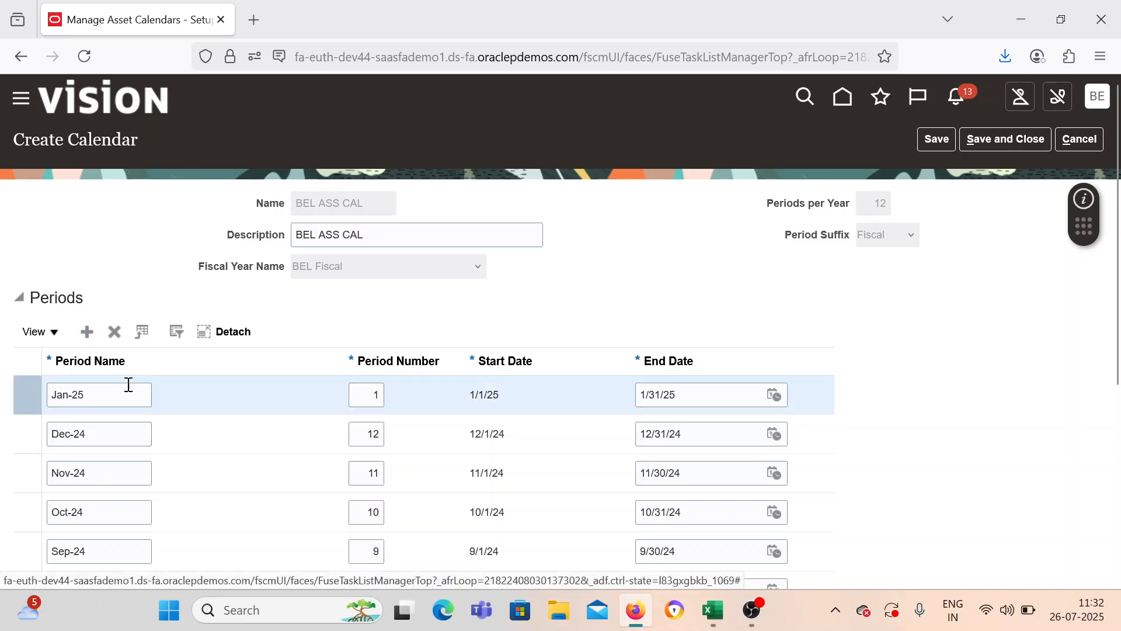
{"action": "left_click", "coordinate": [87, 332]}
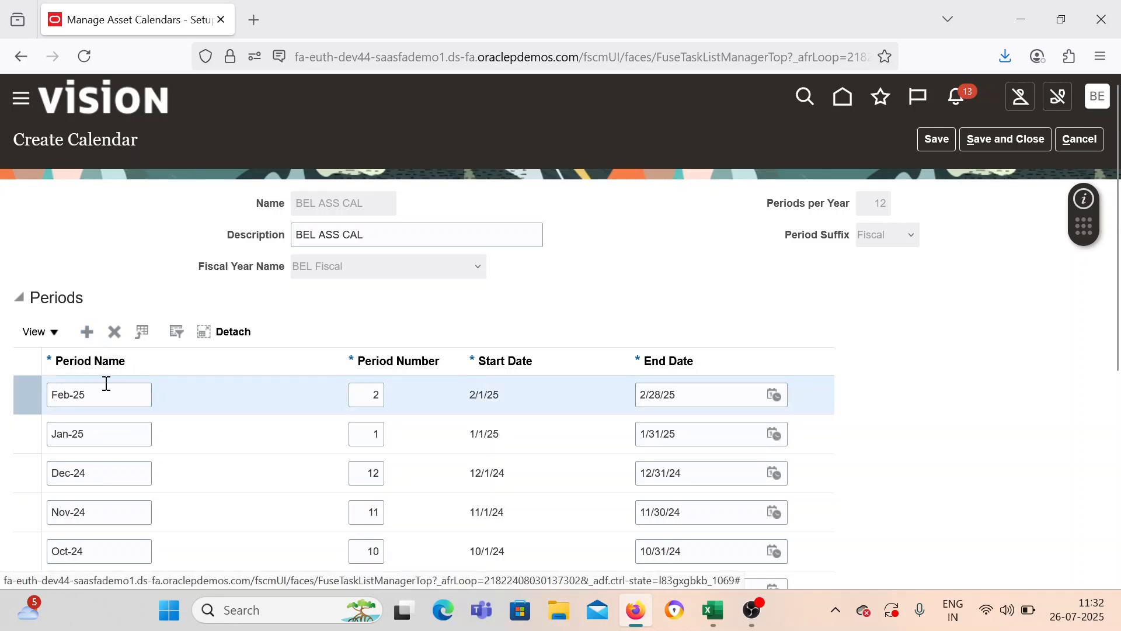
{"action": "left_click", "coordinate": [88, 332]}
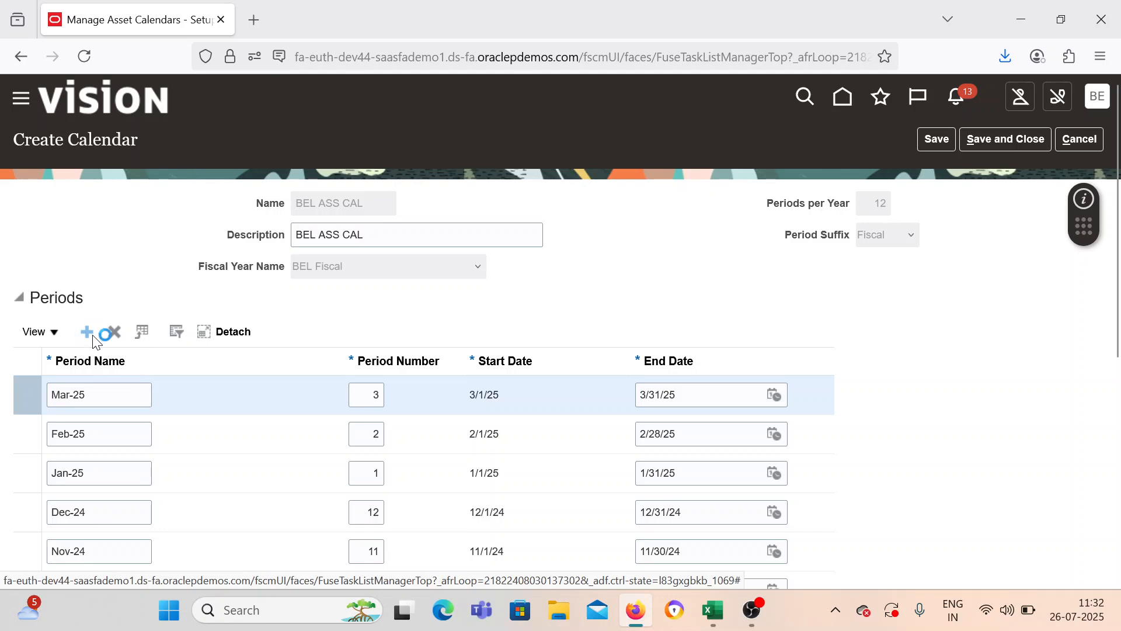
{"action": "left_click", "coordinate": [93, 336]}
{"action": "left_click", "coordinate": [94, 337]}
{"action": "left_click", "coordinate": [94, 338]}
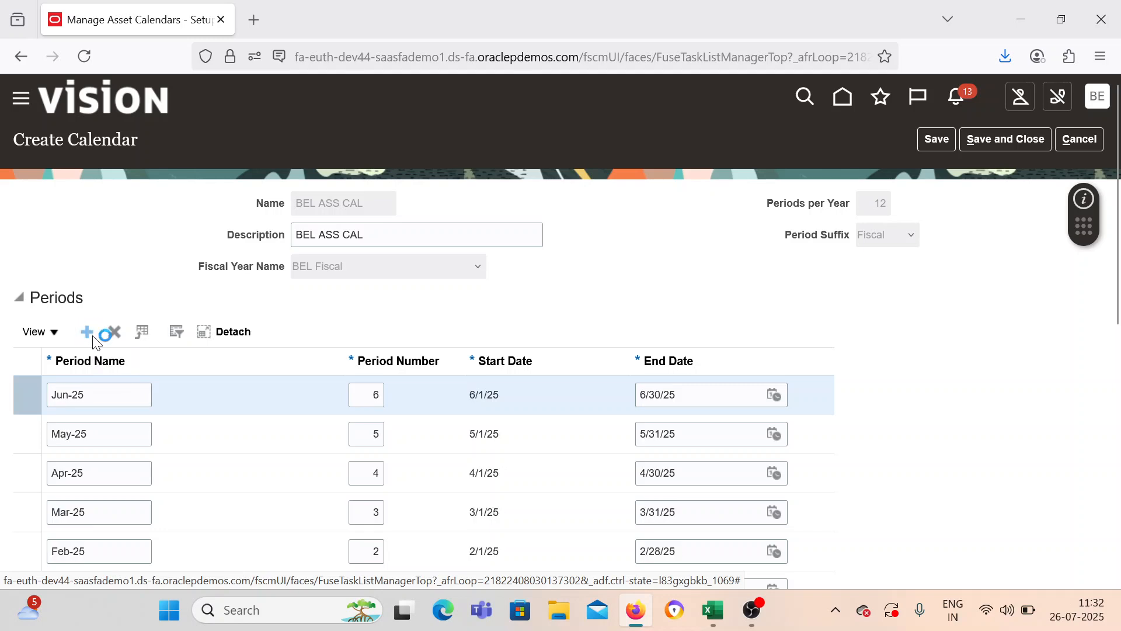
{"action": "left_click", "coordinate": [96, 342]}
{"action": "left_click", "coordinate": [96, 342]}
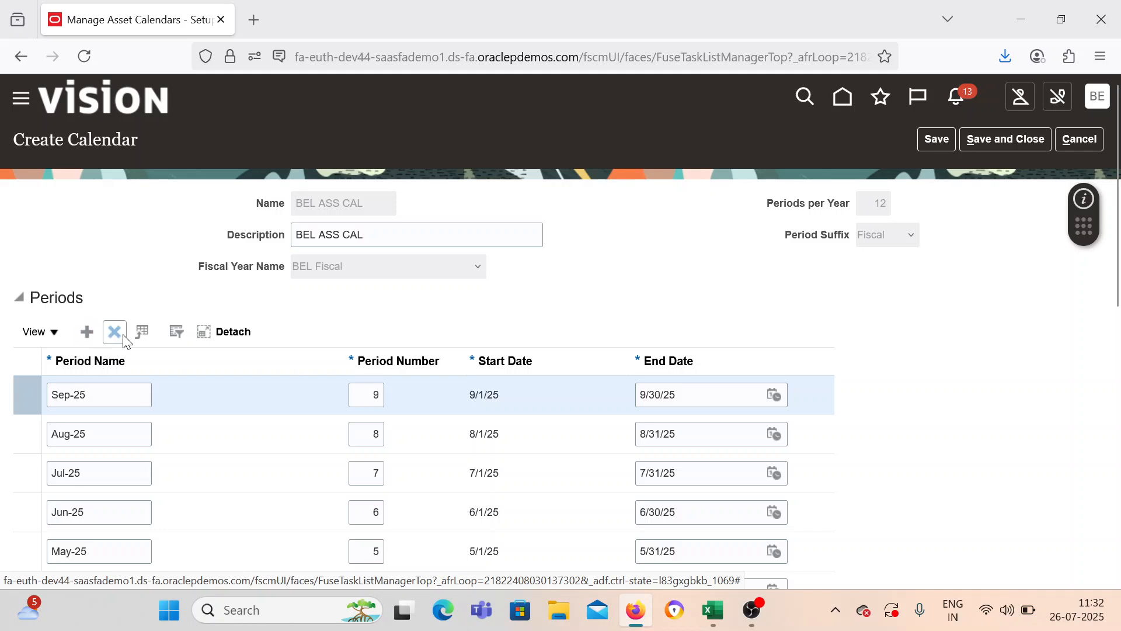
{"action": "left_click", "coordinate": [985, 139]}
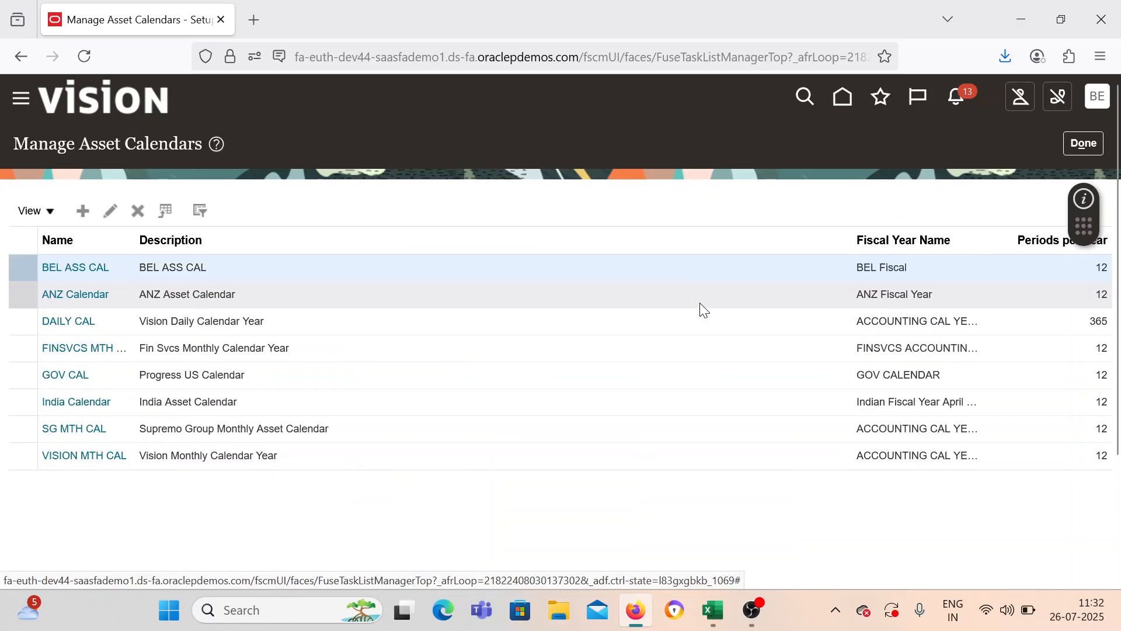
Step: Switch to the Excel task list and mark Create Asset Calendar/Depreciation Calendar as Done by filling down the status
{"action": "left_click", "coordinate": [713, 610]}
{"action": "left_click", "coordinate": [357, 370]}
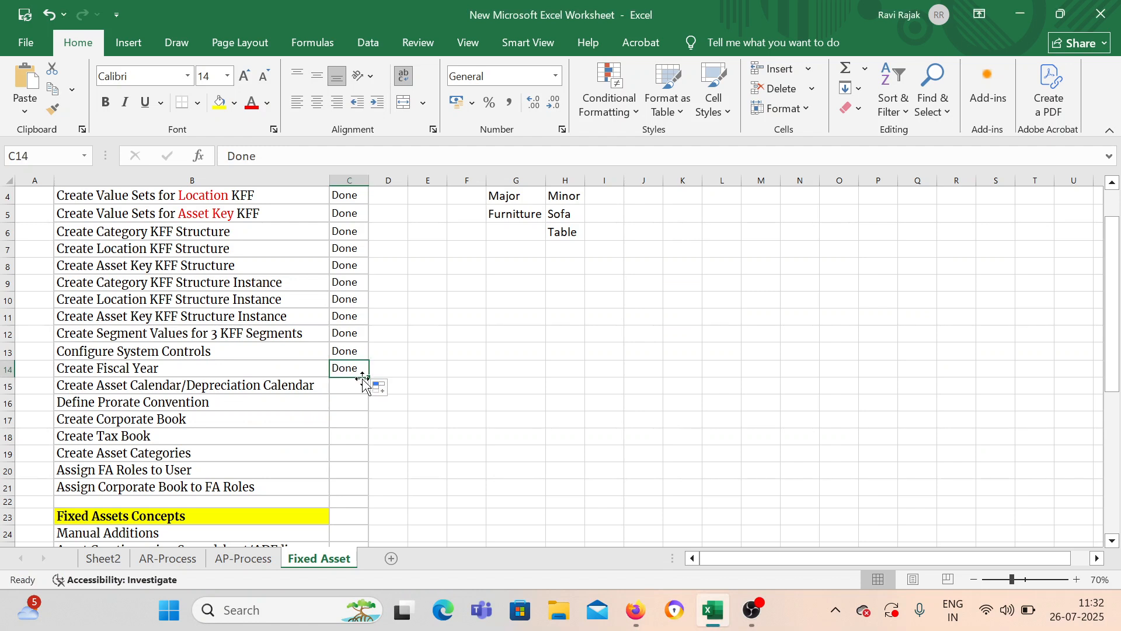
{"action": "left_click_drag", "start_coordinate": [368, 377], "coordinate": [369, 388]}
{"action": "left_click", "coordinate": [263, 399]}
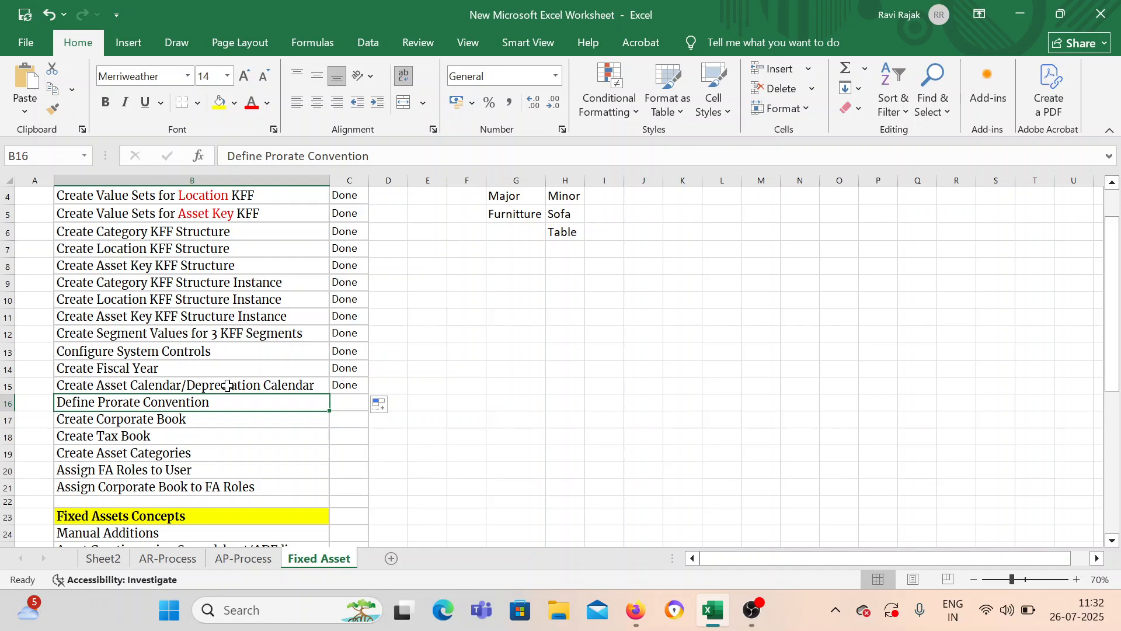
Step: Start an example beside the task list by entering Asset in H10 and the date 26/July-2025 in H11
{"action": "left_click", "coordinate": [555, 300]}
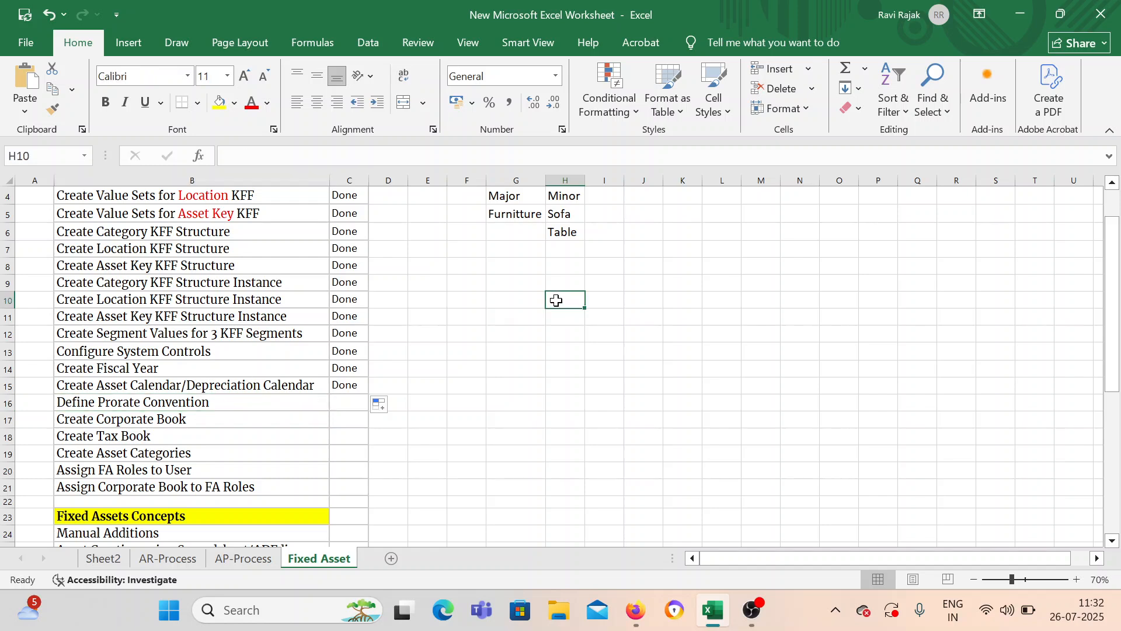
{"action": "type", "text": "Asset"}
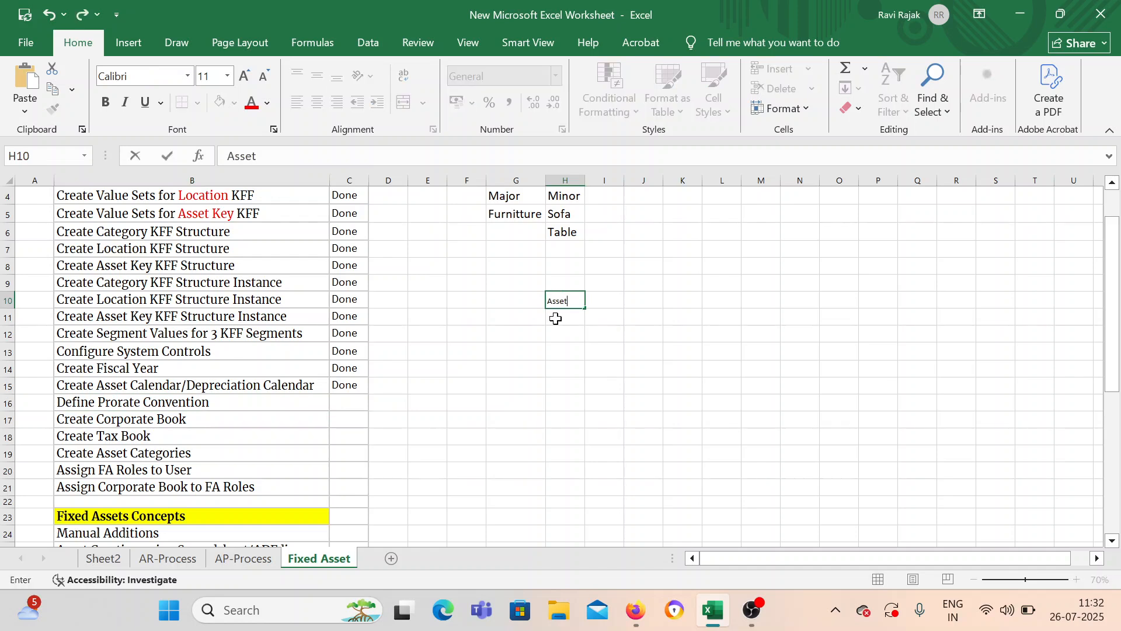
{"action": "left_click", "coordinate": [556, 317]}
{"action": "type", "text": "26/July-202"}
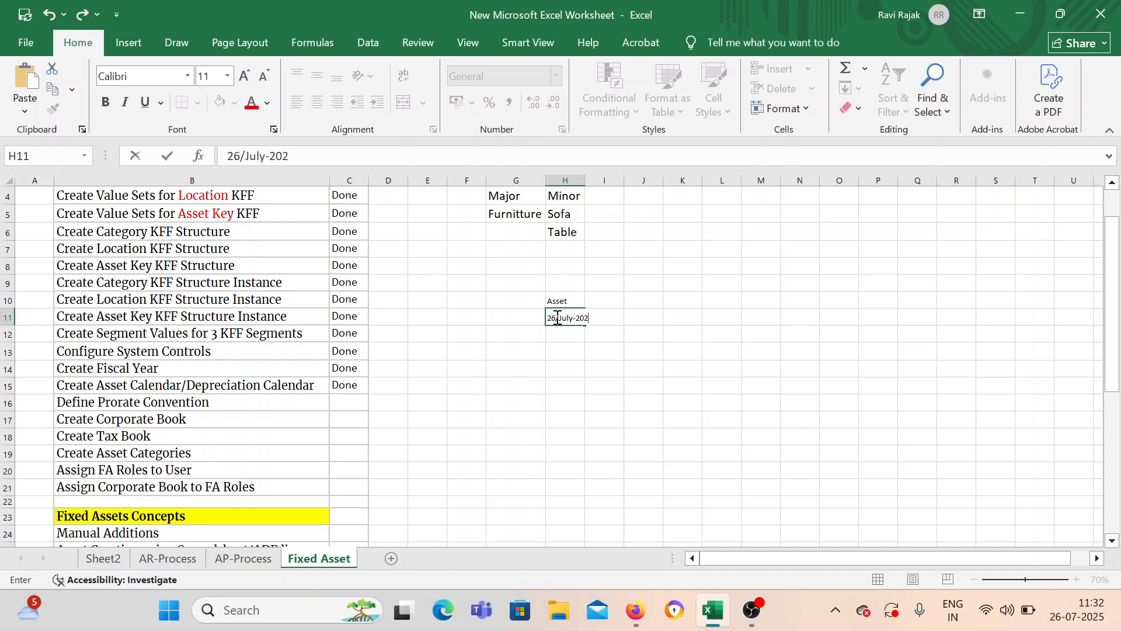
{"action": "type", "text": "5"}
{"action": "left_click", "coordinate": [582, 369]}
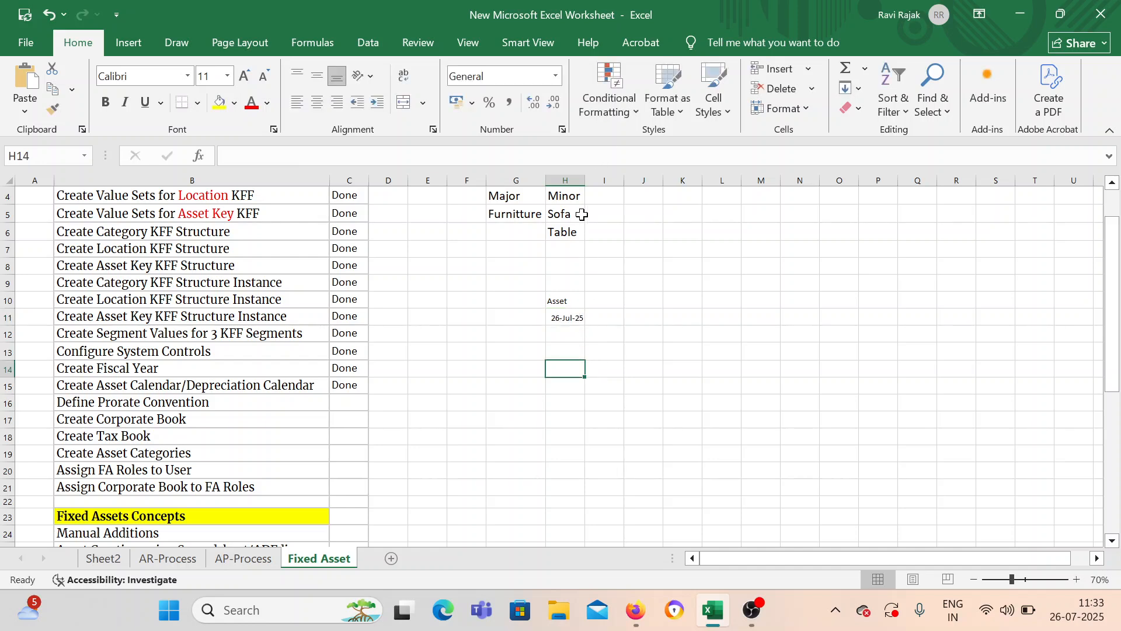
Step: Widen column H and enter the period Jul in G11 beside the asset date
{"action": "left_click_drag", "start_coordinate": [585, 177], "coordinate": [713, 199]}
{"action": "left_click", "coordinate": [604, 300]}
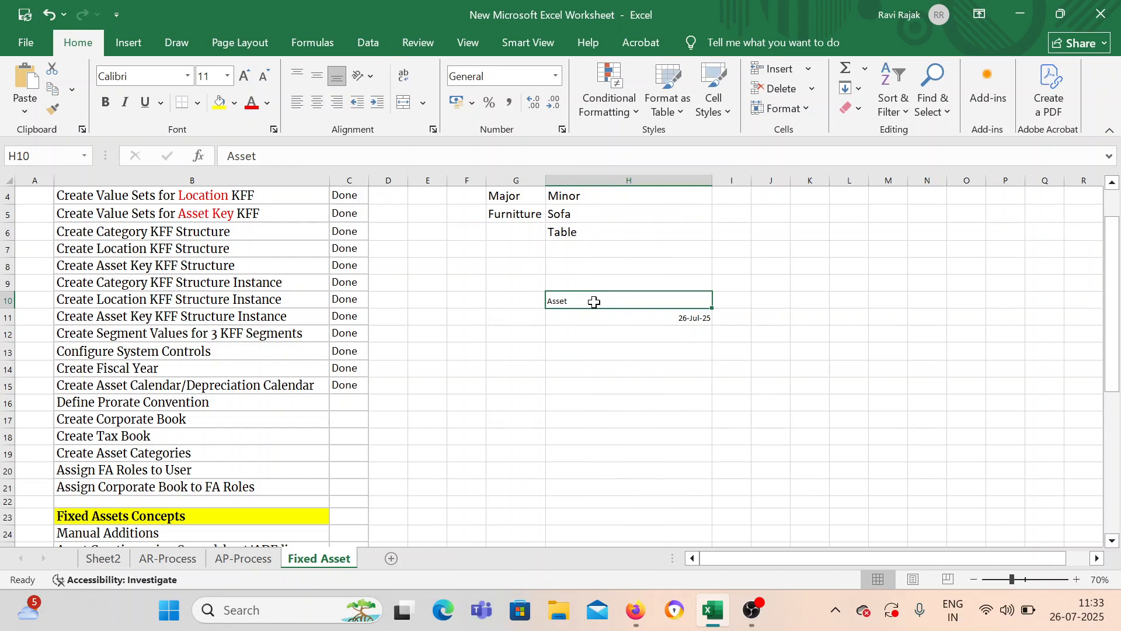
{"action": "left_click", "coordinate": [617, 323]}
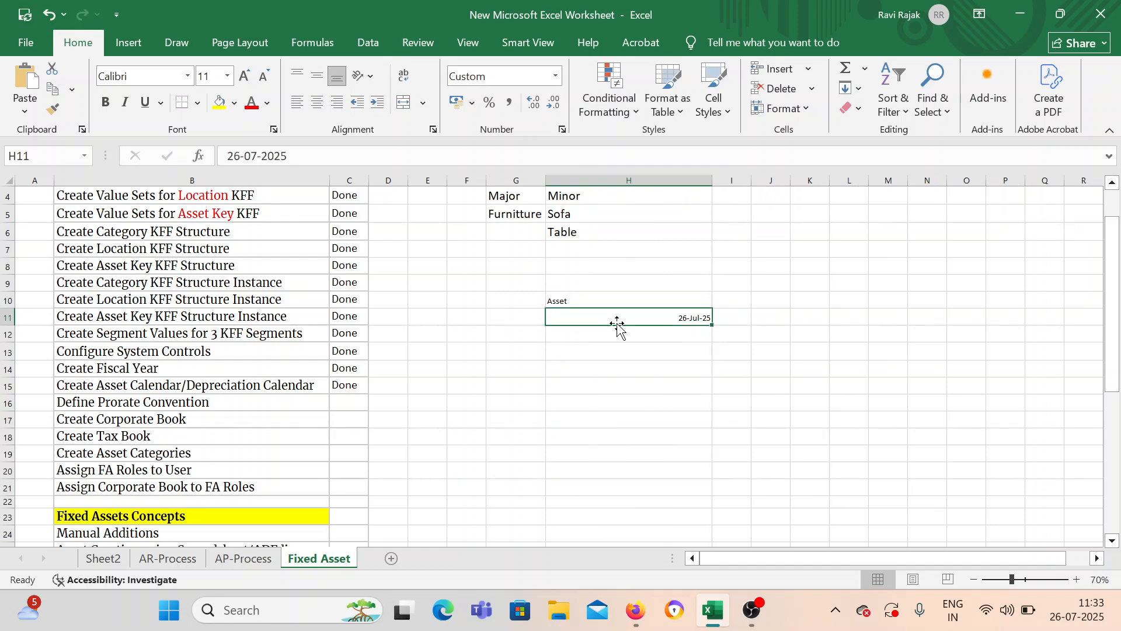
{"action": "left_click", "coordinate": [613, 345]}
{"action": "left_click", "coordinate": [647, 319]}
{"action": "left_click", "coordinate": [511, 310]}
{"action": "type", "text": "Jul"}
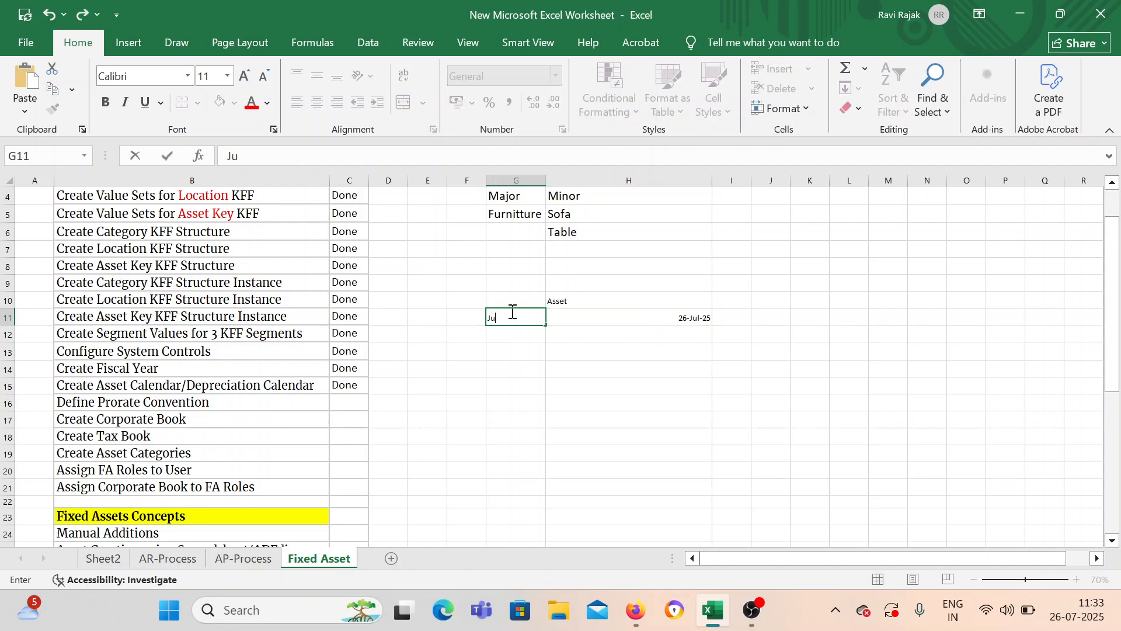
{"action": "left_click", "coordinate": [575, 348]}
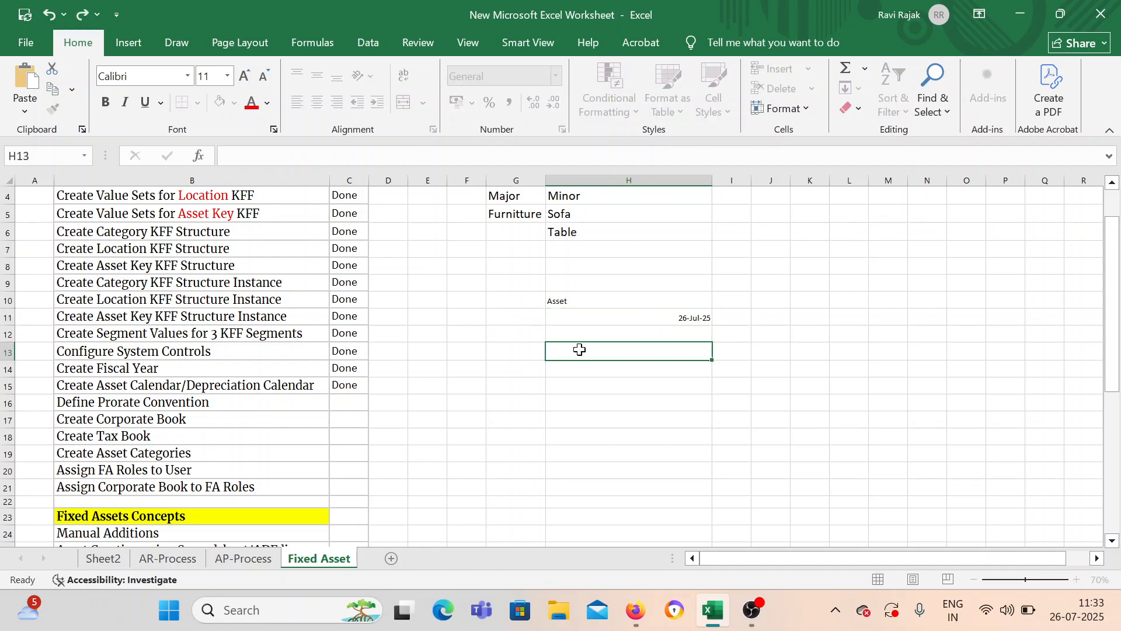
Step: Enter 5 in H12, directly below the asset date
{"action": "left_click", "coordinate": [684, 317]}
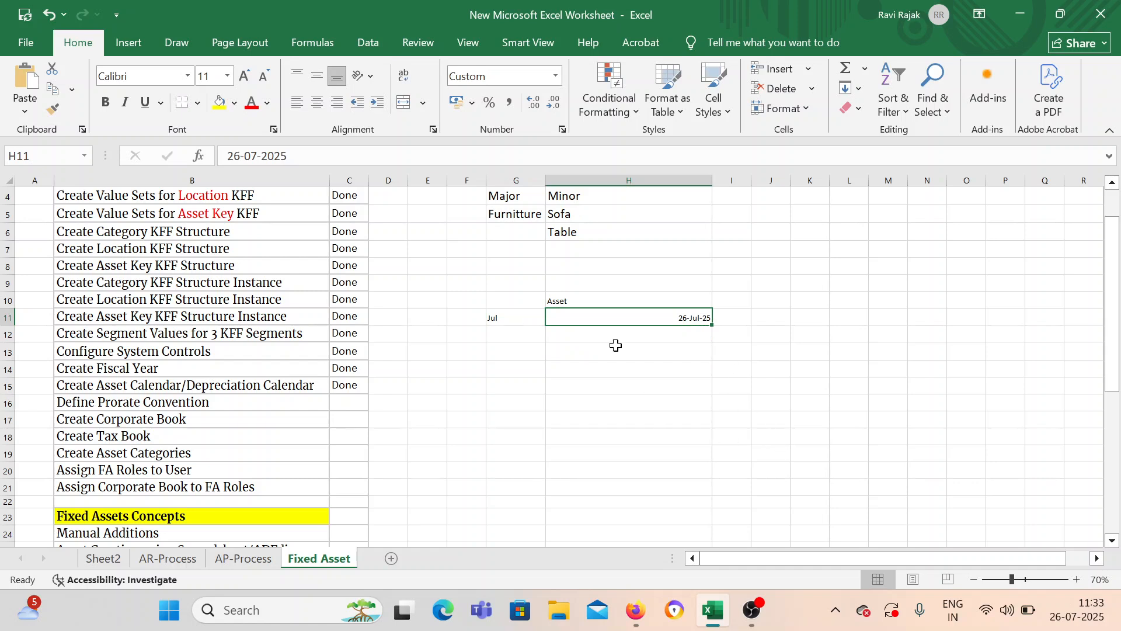
{"action": "left_click", "coordinate": [633, 331]}
{"action": "left_click", "coordinate": [637, 317]}
{"action": "left_click", "coordinate": [647, 334]}
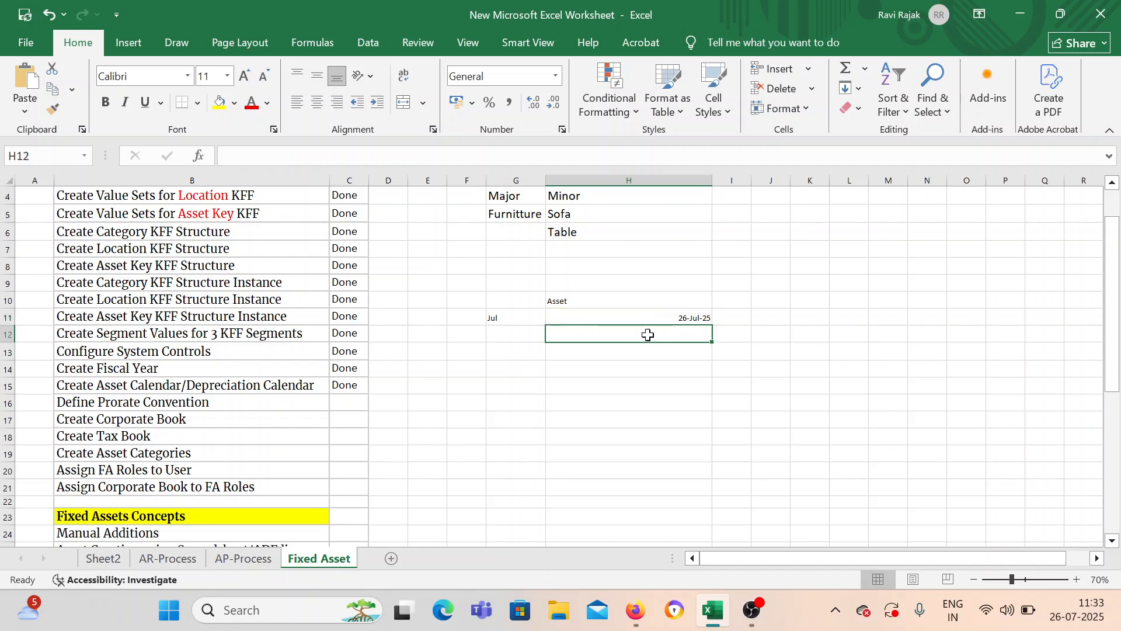
{"action": "type", "text": "5"}
{"action": "left_click", "coordinate": [507, 318]}
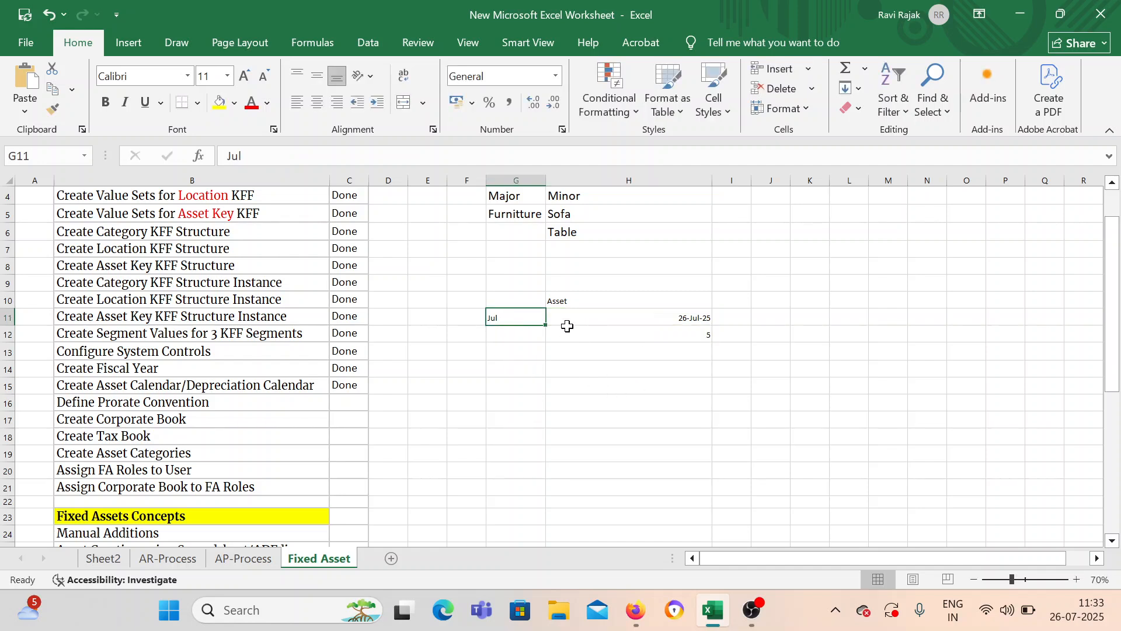
{"action": "left_click", "coordinate": [673, 322]}
{"action": "left_click_drag", "start_coordinate": [672, 323], "coordinate": [725, 323]}
{"action": "left_click", "coordinate": [722, 383]}
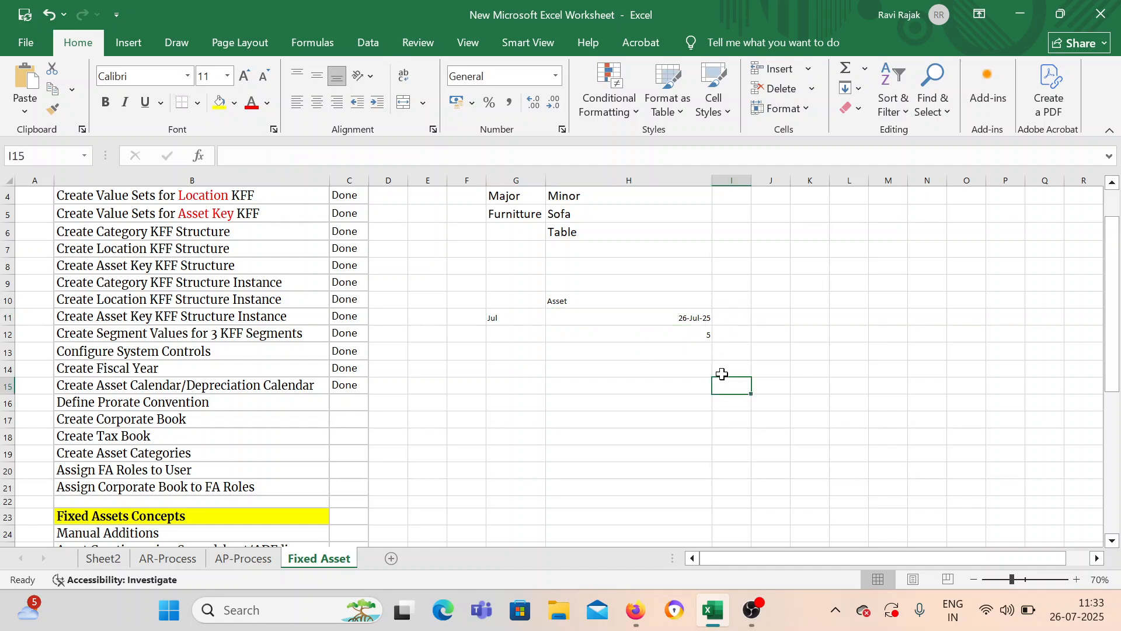
{"action": "left_click", "coordinate": [742, 320]}
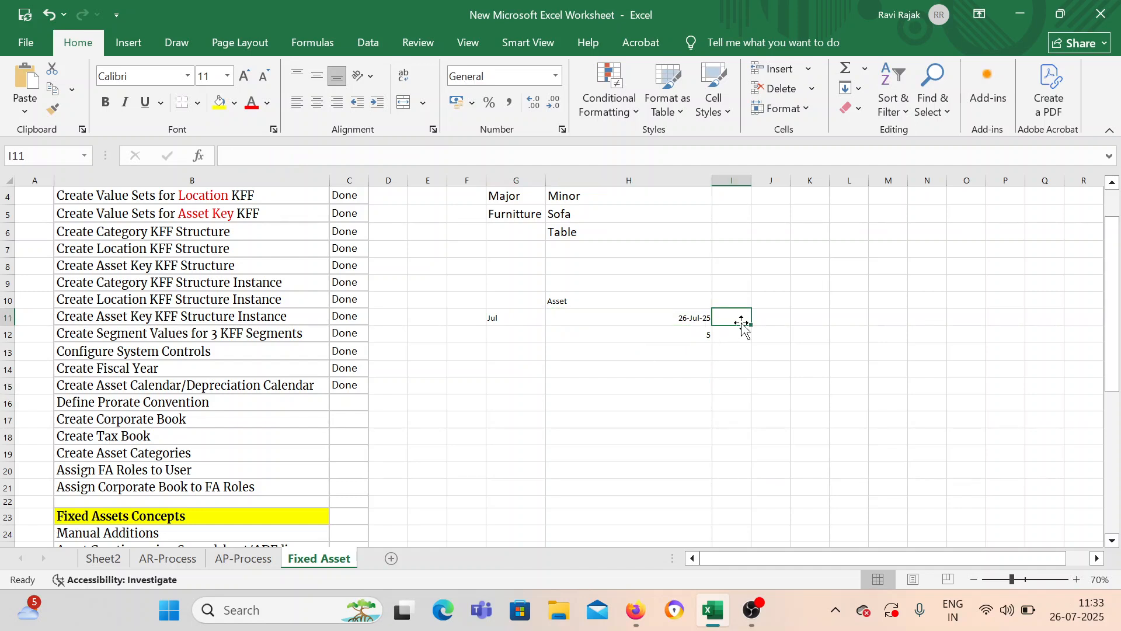
{"action": "left_click", "coordinate": [693, 335]}
{"action": "left_click", "coordinate": [741, 315]}
{"action": "left_click", "coordinate": [526, 321]}
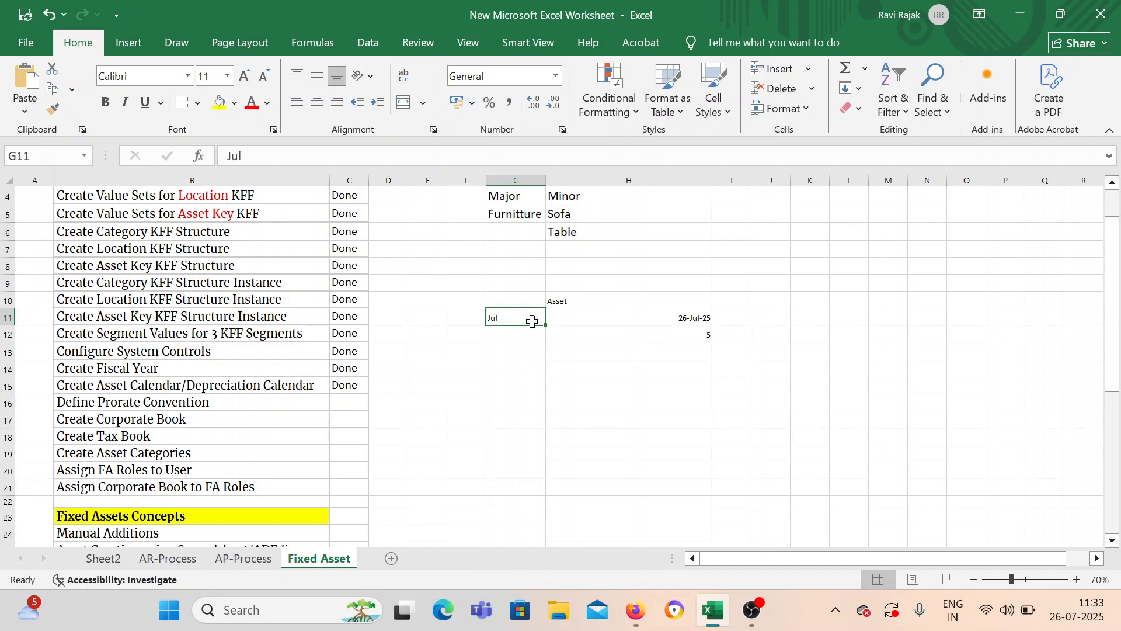
{"action": "left_click", "coordinate": [649, 316]}
{"action": "left_click", "coordinate": [811, 300]}
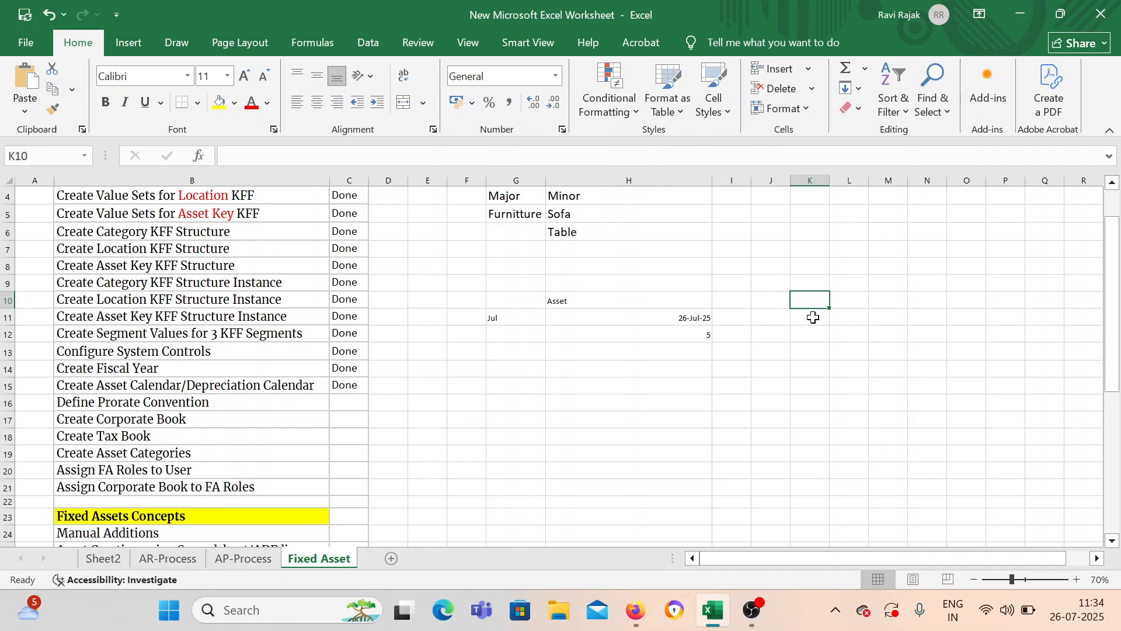
{"action": "left_click", "coordinate": [704, 335]}
{"action": "left_click", "coordinate": [696, 318]}
{"action": "left_click", "coordinate": [699, 334]}
{"action": "left_click", "coordinate": [774, 311]}
{"action": "left_click", "coordinate": [649, 387]}
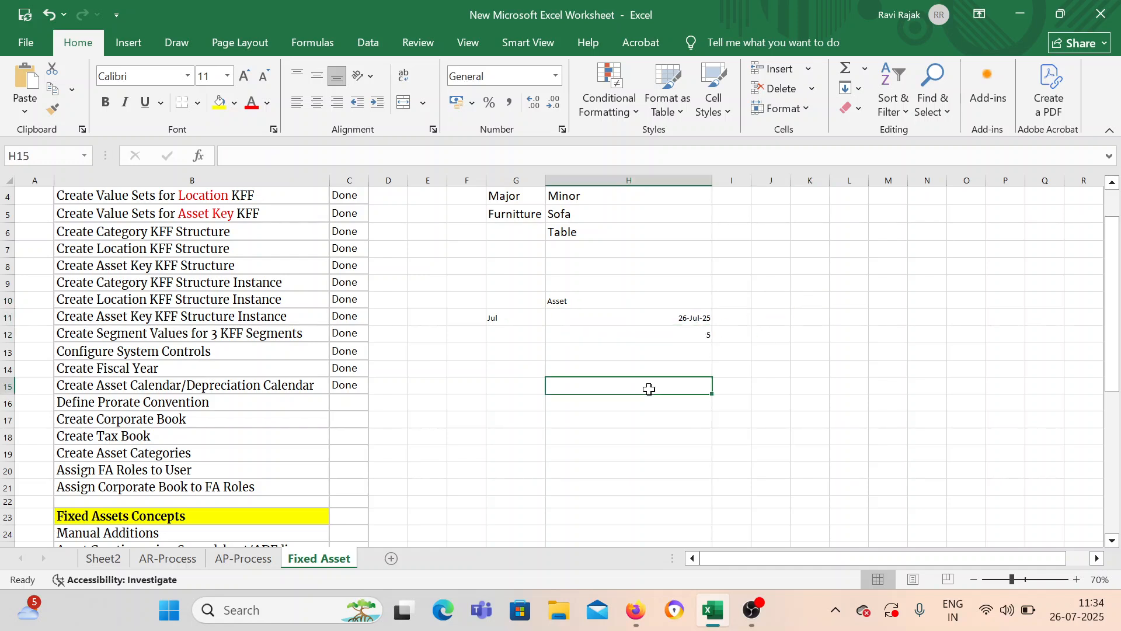
Step: Enter the date 10 Aug in H14 as a second date in the asset example
{"action": "left_click", "coordinate": [661, 368]}
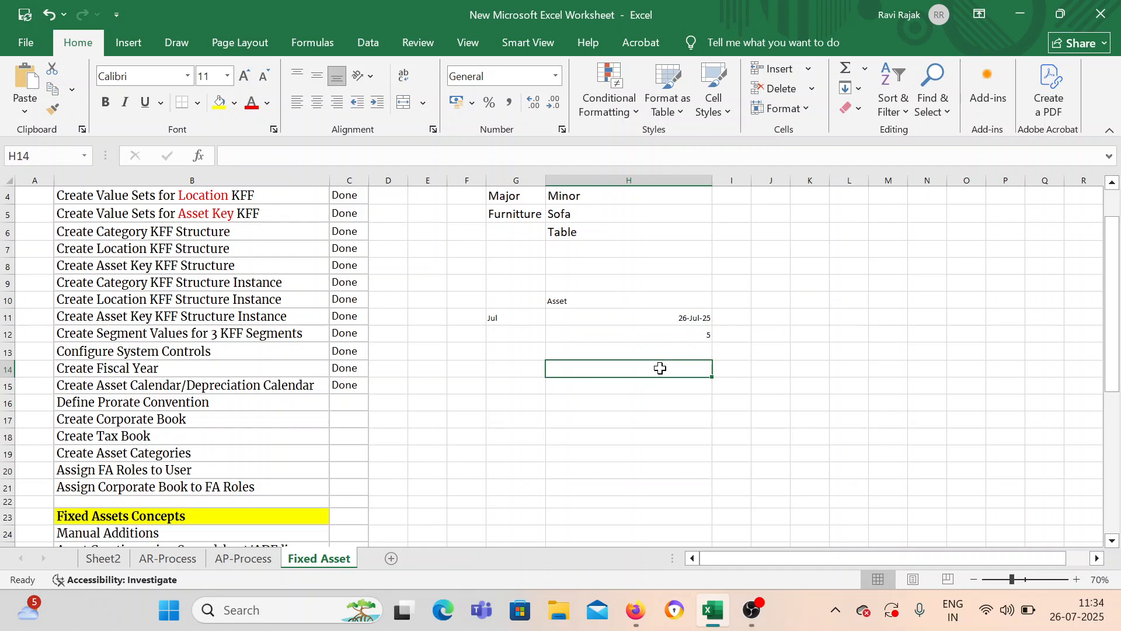
{"action": "type", "text": "15 Aug"}
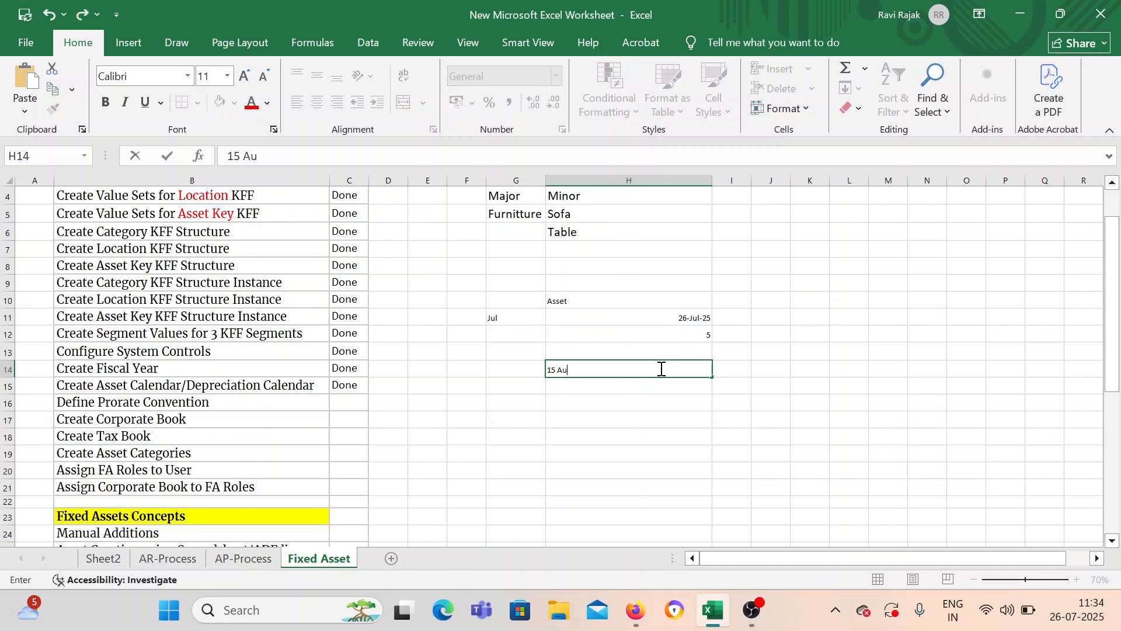
{"action": "key", "text": "BackSpace"}
{"action": "key", "text": "BackSpace"}
{"action": "key", "text": "BackSpace"}
{"action": "key", "text": "BackSpace"}
{"action": "key", "text": "BackSpace"}
{"action": "type", "text": "0 Aug"}
{"action": "key", "text": "Return"}
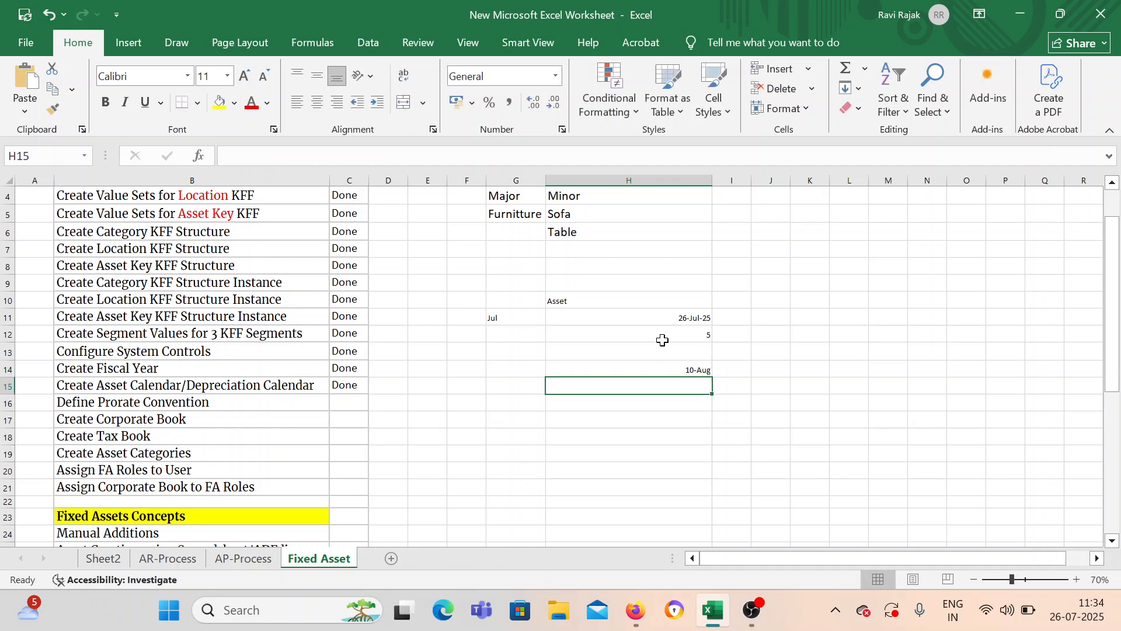
{"action": "left_click", "coordinate": [665, 367]}
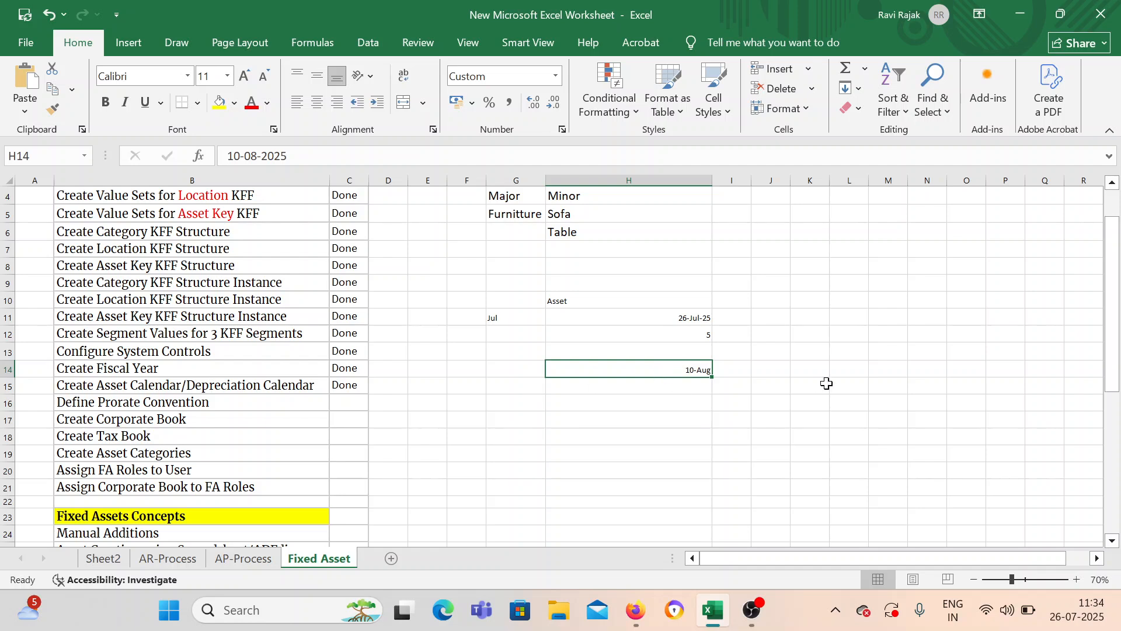
{"action": "left_click_drag", "start_coordinate": [583, 299], "coordinate": [635, 366]}
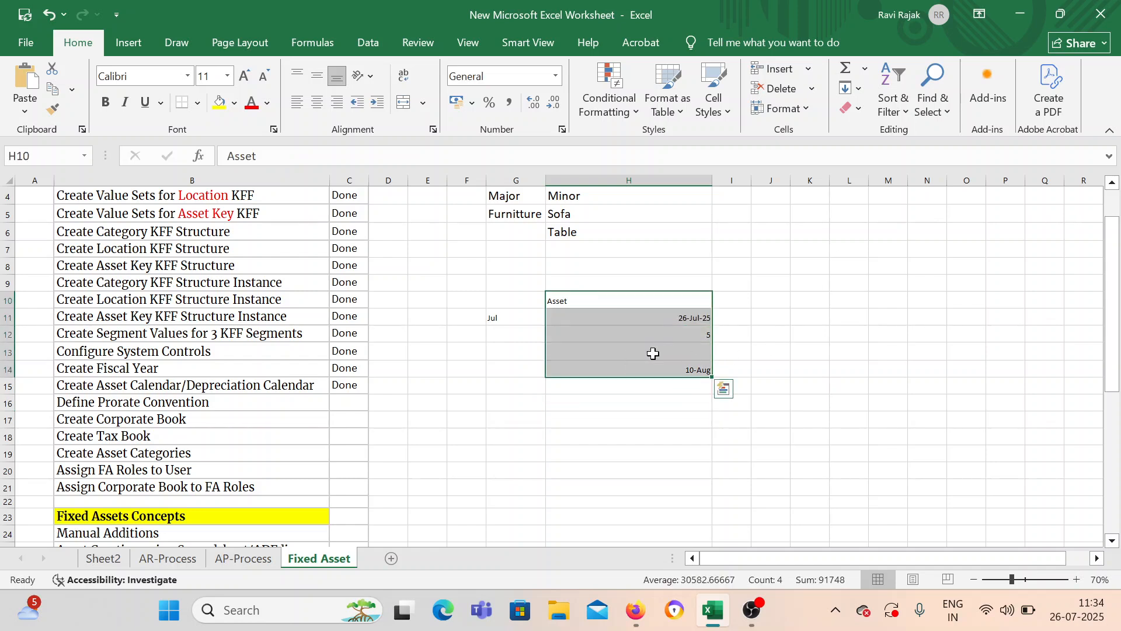
Step: Switch to Oracle Fusion in Firefox, leave Manage Asset Calendars and open the Manage Prorate Conventions task
{"action": "left_click", "coordinate": [266, 401]}
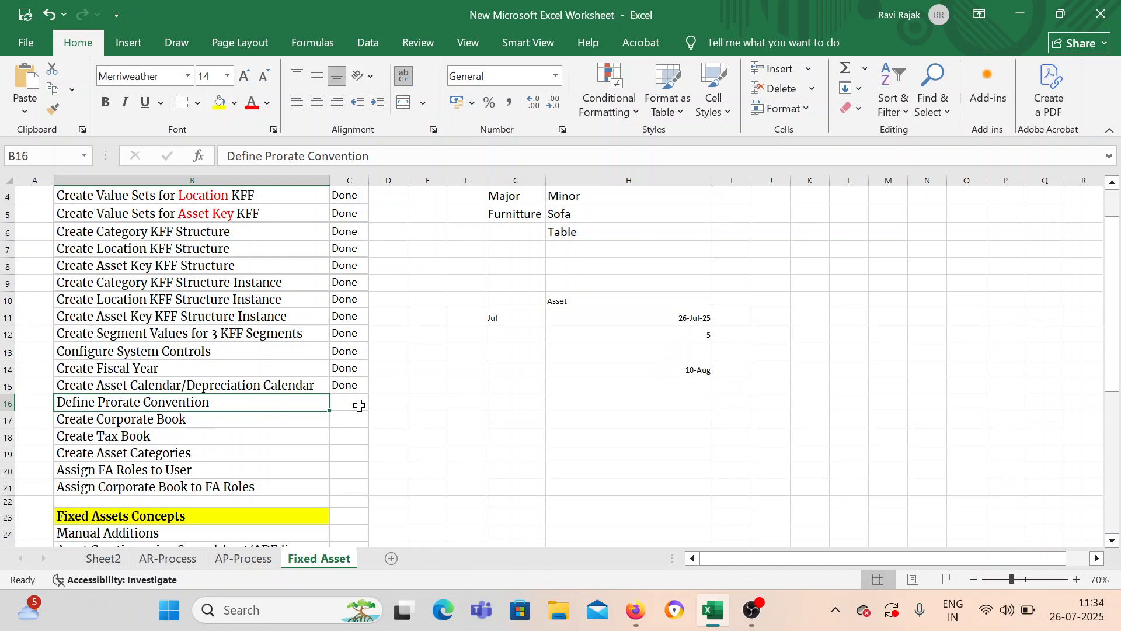
{"action": "left_click", "coordinate": [634, 609]}
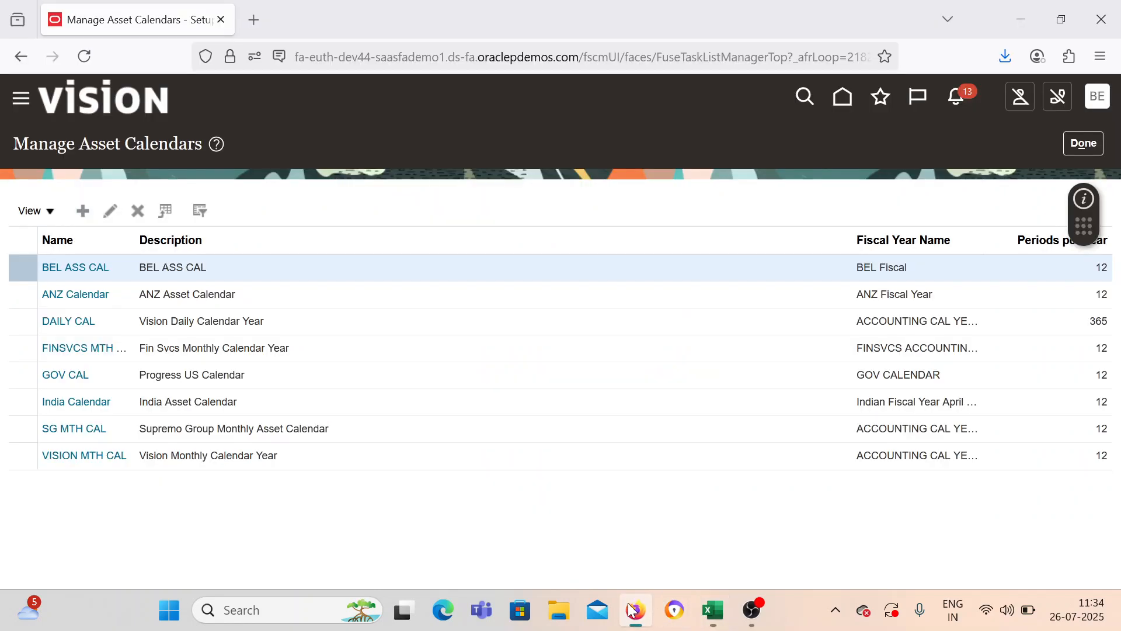
{"action": "left_click", "coordinate": [1083, 143]}
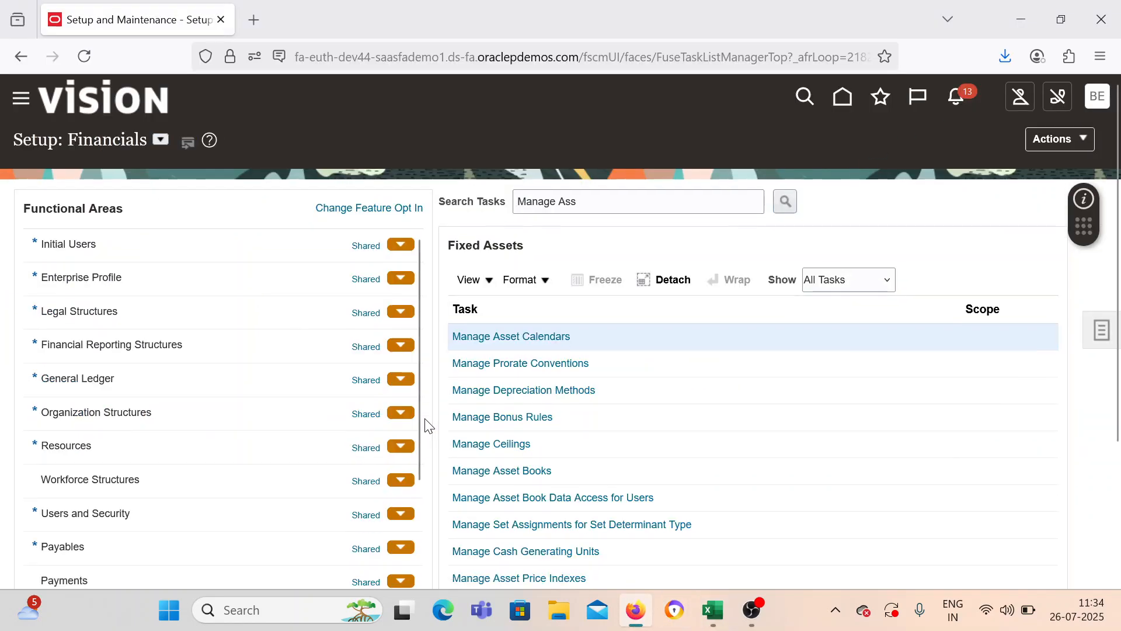
{"action": "left_click", "coordinate": [513, 364]}
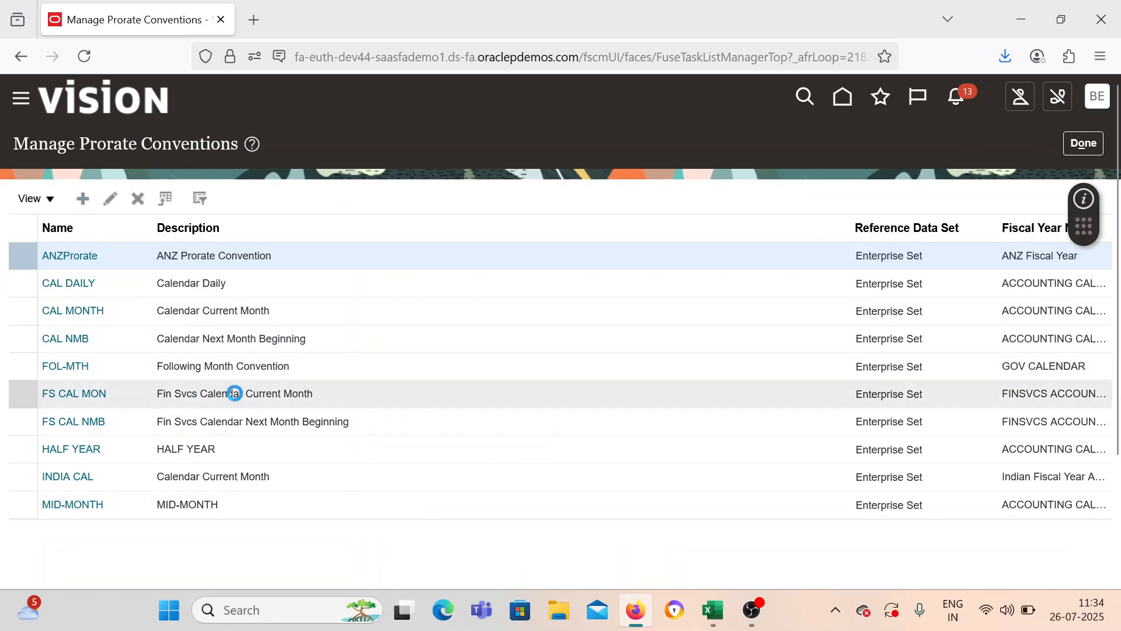
Step: Create a prorate convention with BEL Prorat as both its name and description
{"action": "left_click", "coordinate": [311, 220]}
{"action": "type", "text": "BEL Prorat"}
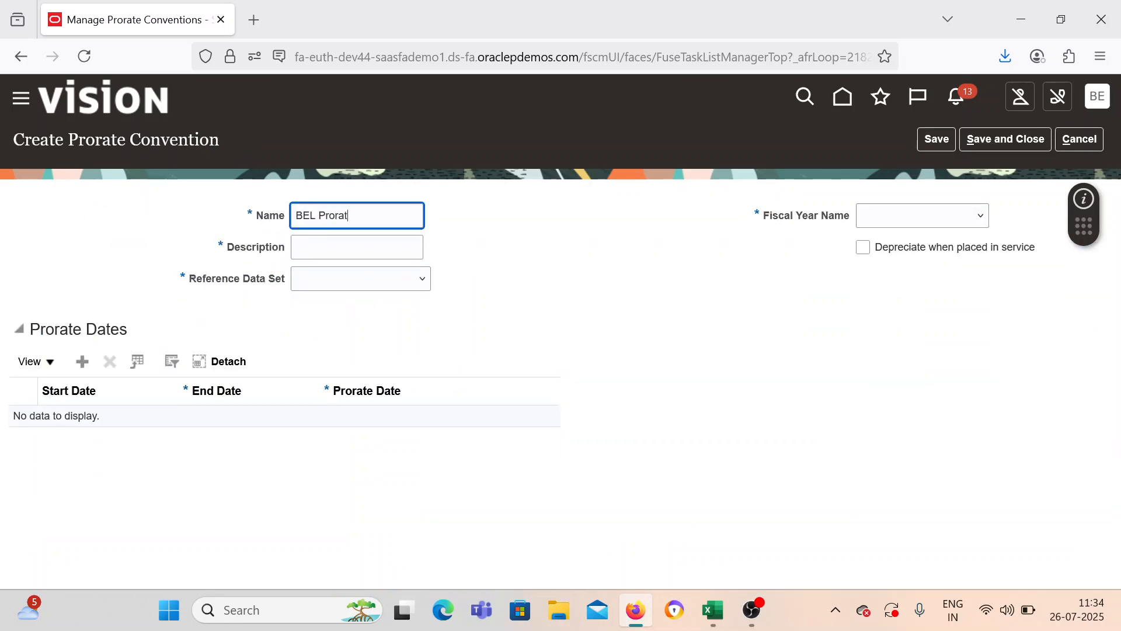
{"action": "key", "text": "Tab"}
{"action": "triple_click", "coordinate": [305, 216]}
{"action": "key", "text": "ctrl+c"}
{"action": "left_click", "coordinate": [323, 252]}
{"action": "key", "text": "ctrl+v"}
Step: Set the convention's reference data set to Common Set and its fiscal year name to BEL Fiscal
{"action": "left_click", "coordinate": [332, 282]}
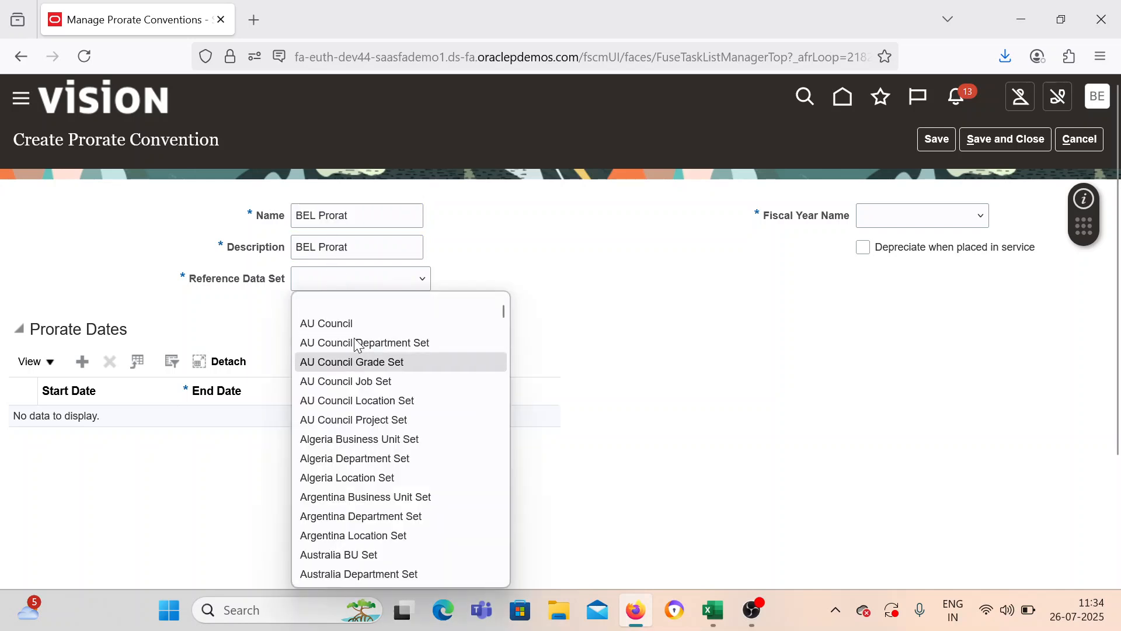
{"action": "scroll", "coordinate": [461, 514], "scroll_direction": "down", "scroll_amount": 2}
{"action": "scroll", "coordinate": [461, 514], "scroll_direction": "down", "scroll_amount": 10}
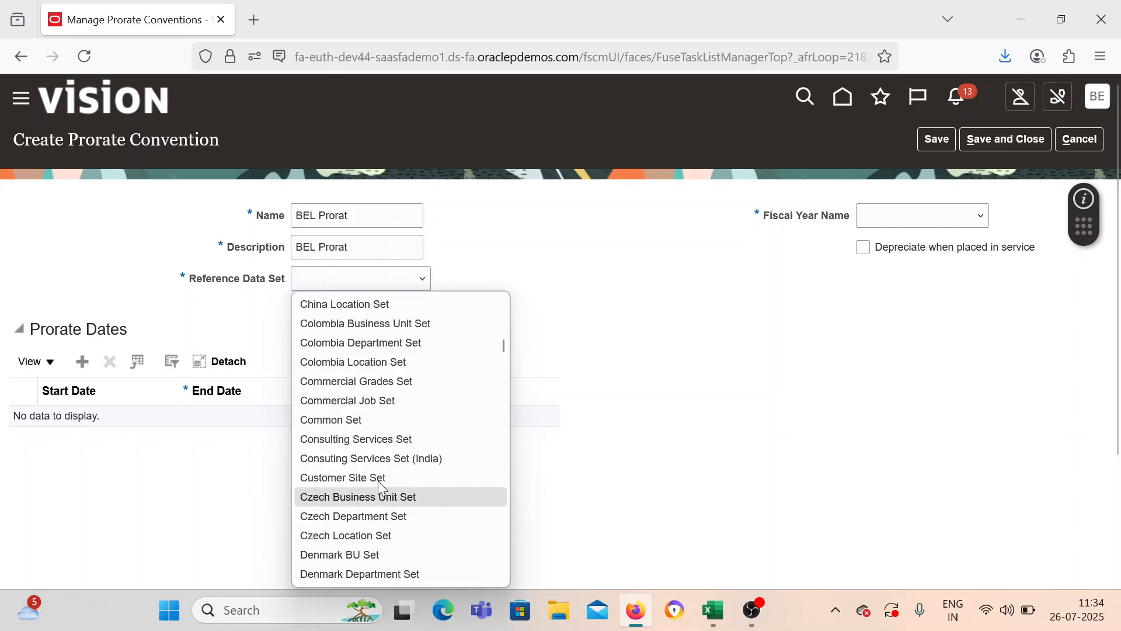
{"action": "left_click", "coordinate": [383, 420]}
{"action": "left_click", "coordinate": [880, 222]}
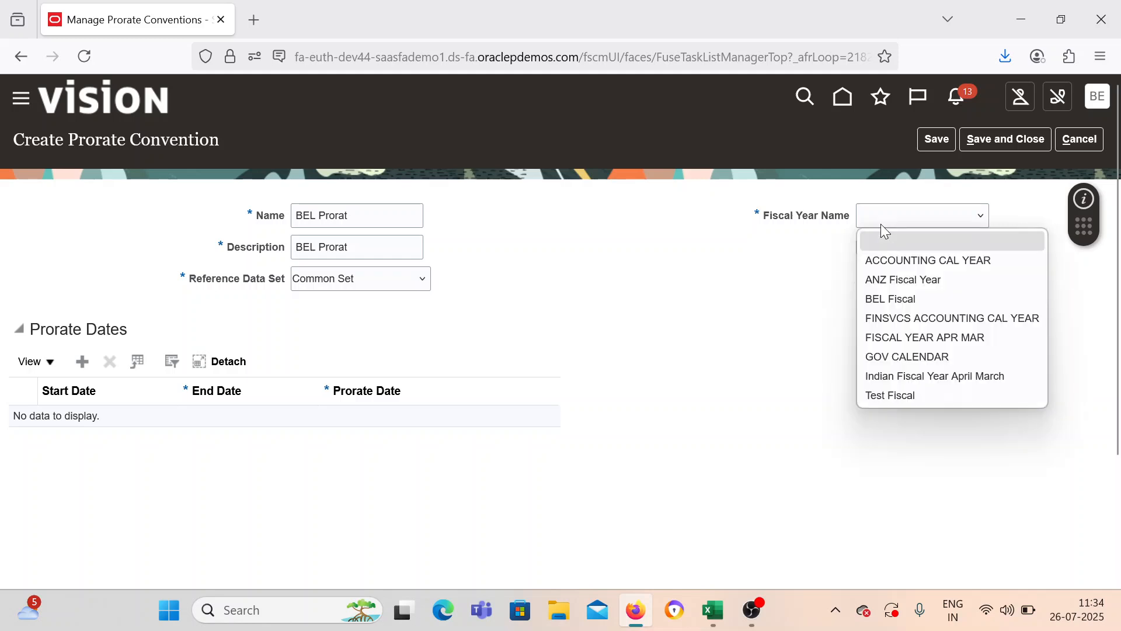
{"action": "left_click", "coordinate": [890, 298]}
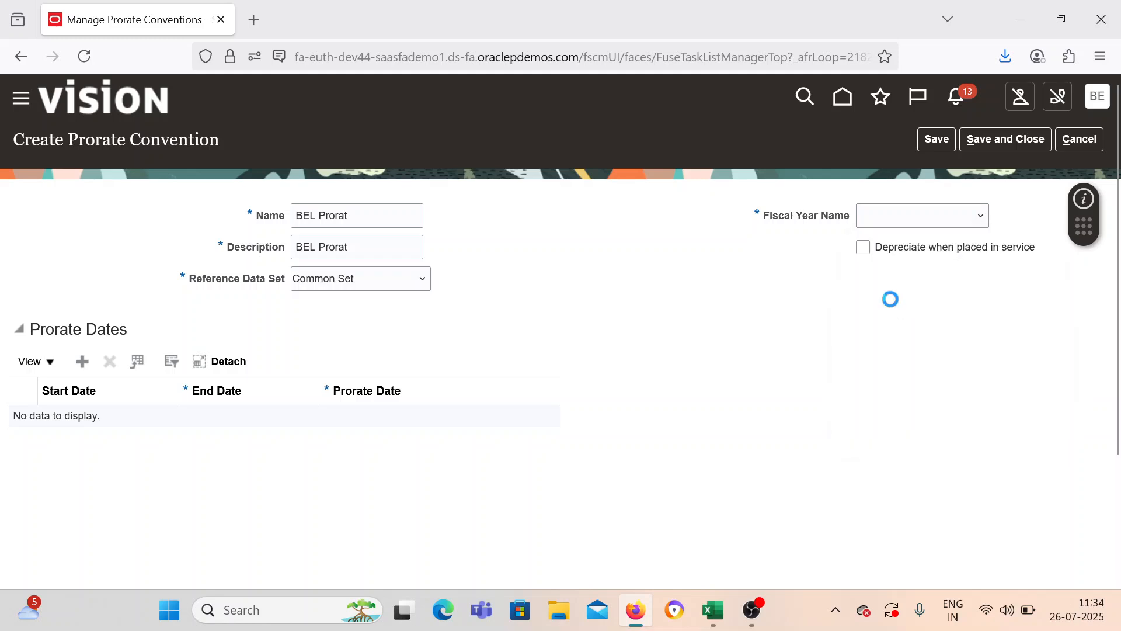
Step: Add the first prorate dates row and narrow the Start Date and End Date columns
{"action": "left_click", "coordinate": [89, 373]}
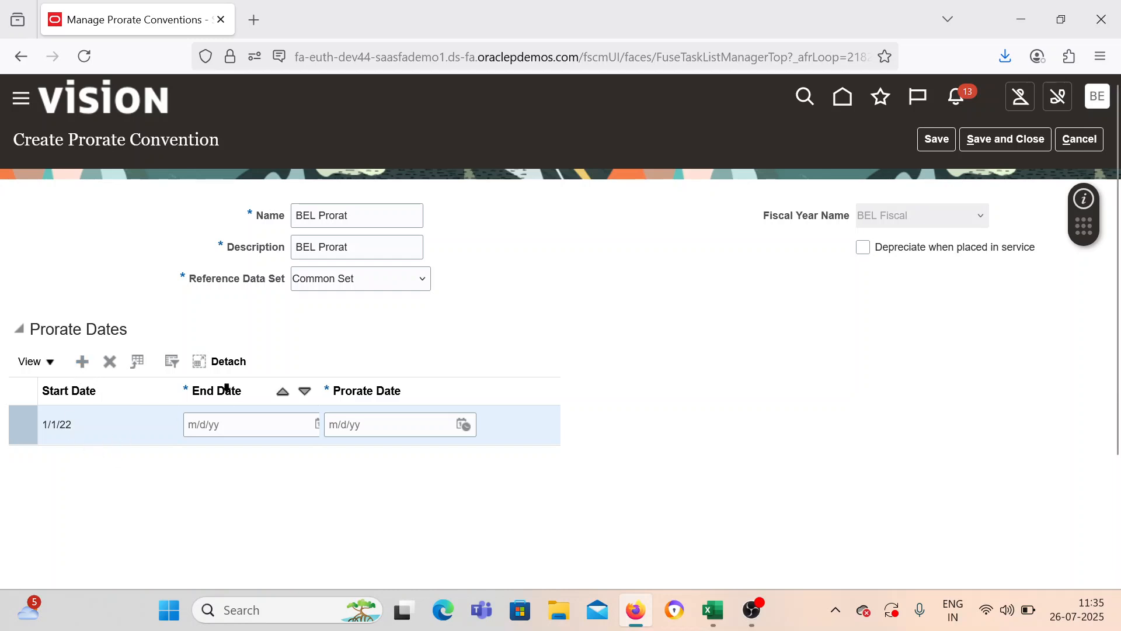
{"action": "left_click_drag", "start_coordinate": [175, 388], "coordinate": [127, 386]}
{"action": "left_click_drag", "start_coordinate": [320, 380], "coordinate": [294, 382]}
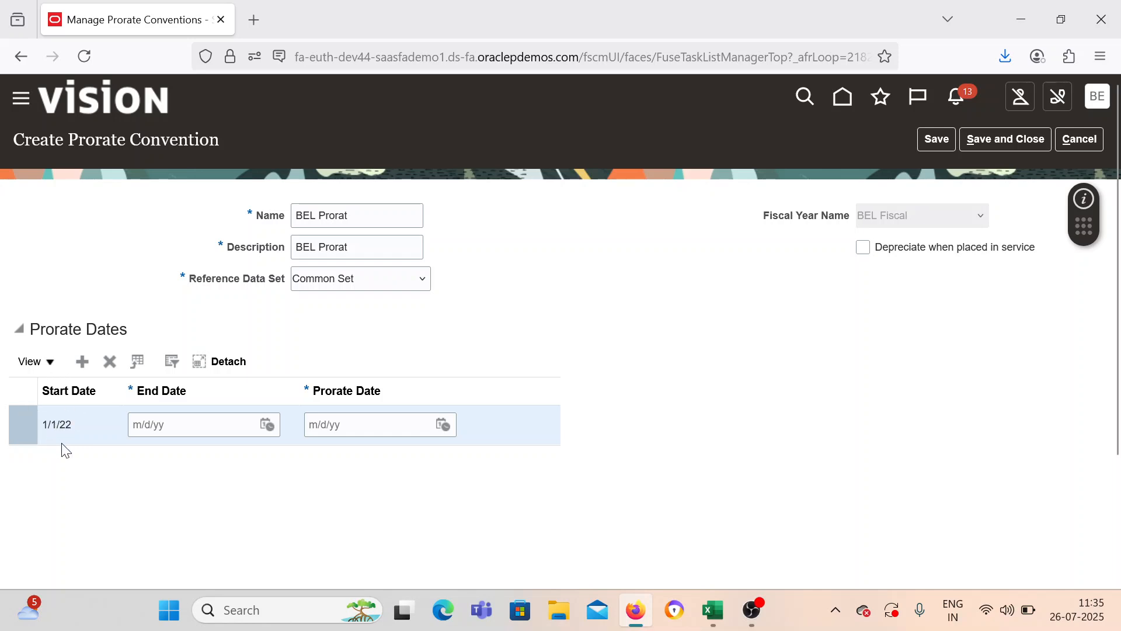
Step: Set the end date of the first prorate dates row to 1/31/22
{"action": "left_click", "coordinate": [271, 425]}
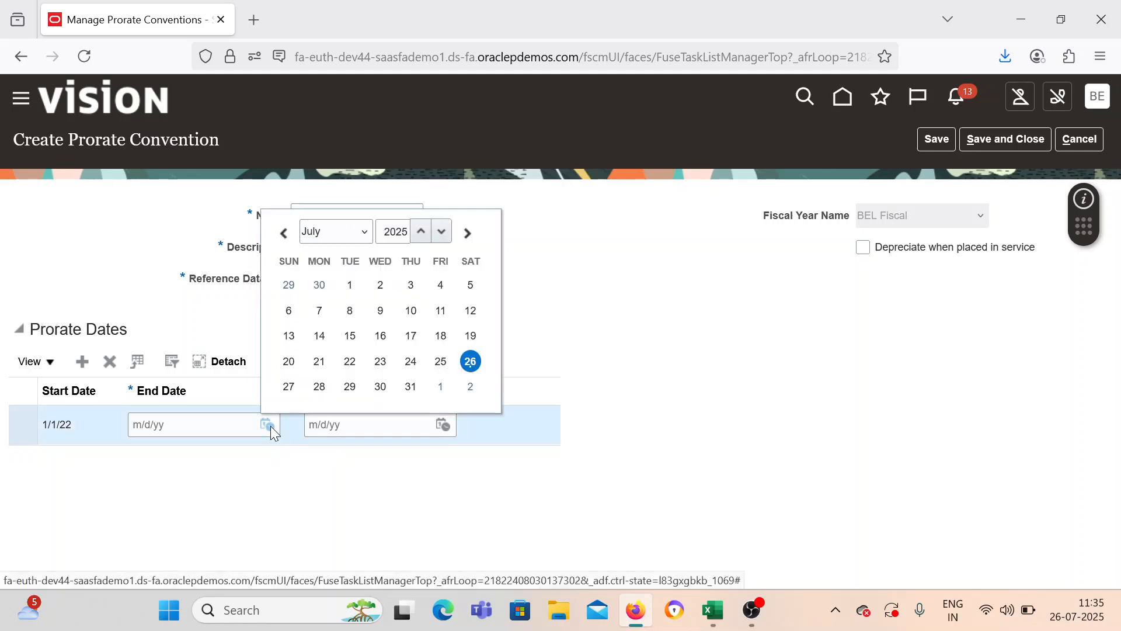
{"action": "left_click", "coordinate": [365, 234]}
{"action": "left_click", "coordinate": [325, 255]}
{"action": "left_click", "coordinate": [442, 232]}
{"action": "double_click", "coordinate": [442, 231]}
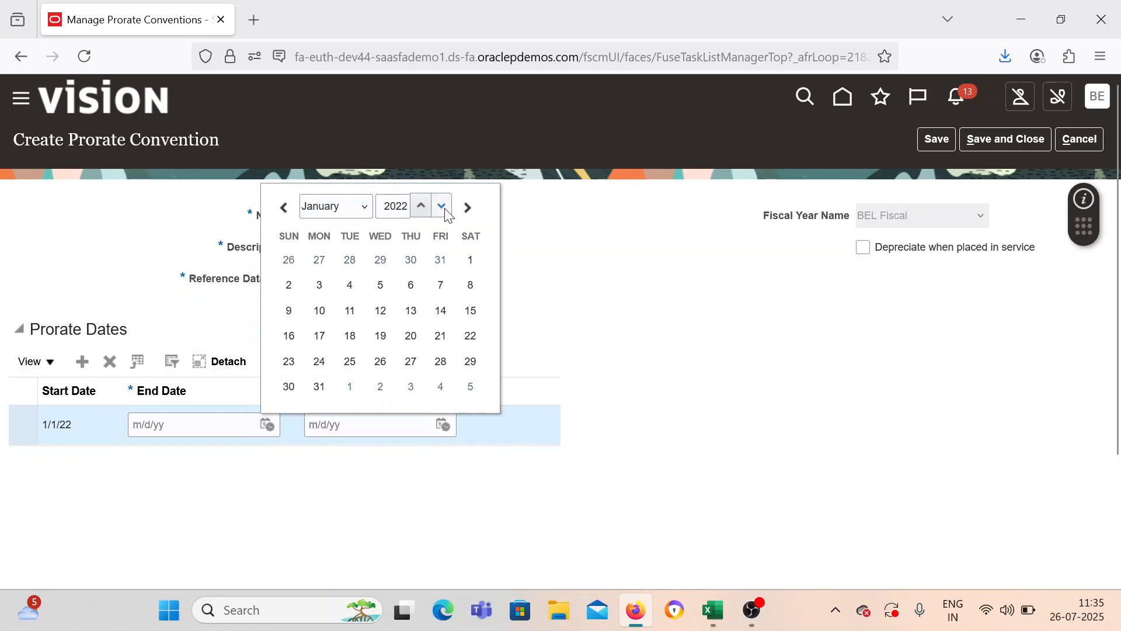
{"action": "left_click", "coordinate": [319, 387]}
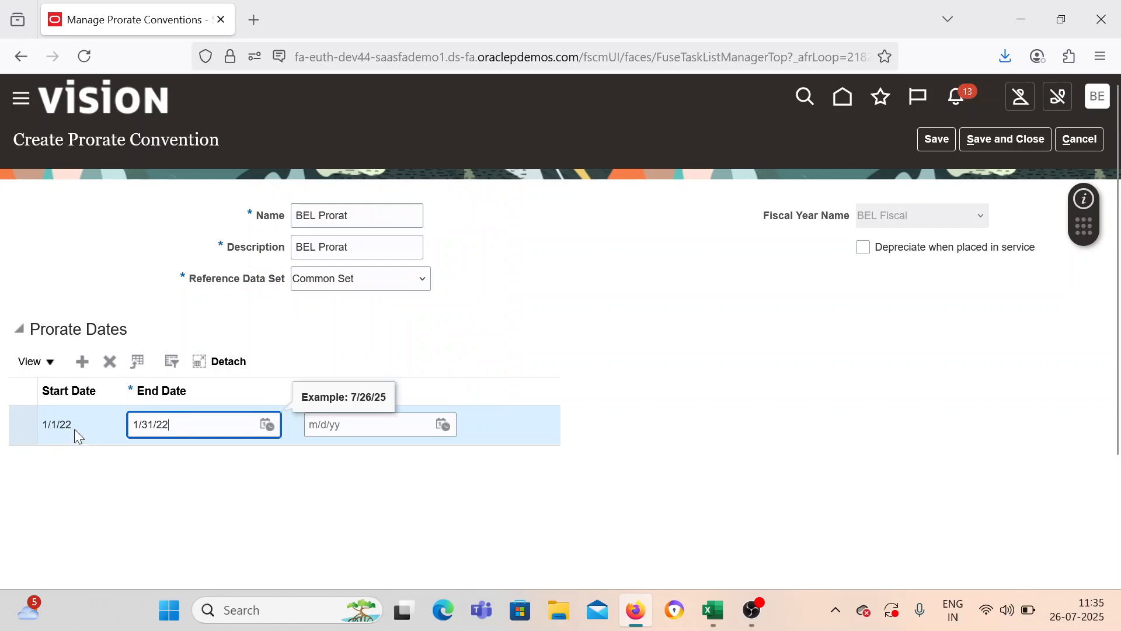
Step: Set the prorate date of the first prorate dates row to 1/1/22
{"action": "left_click", "coordinate": [276, 510]}
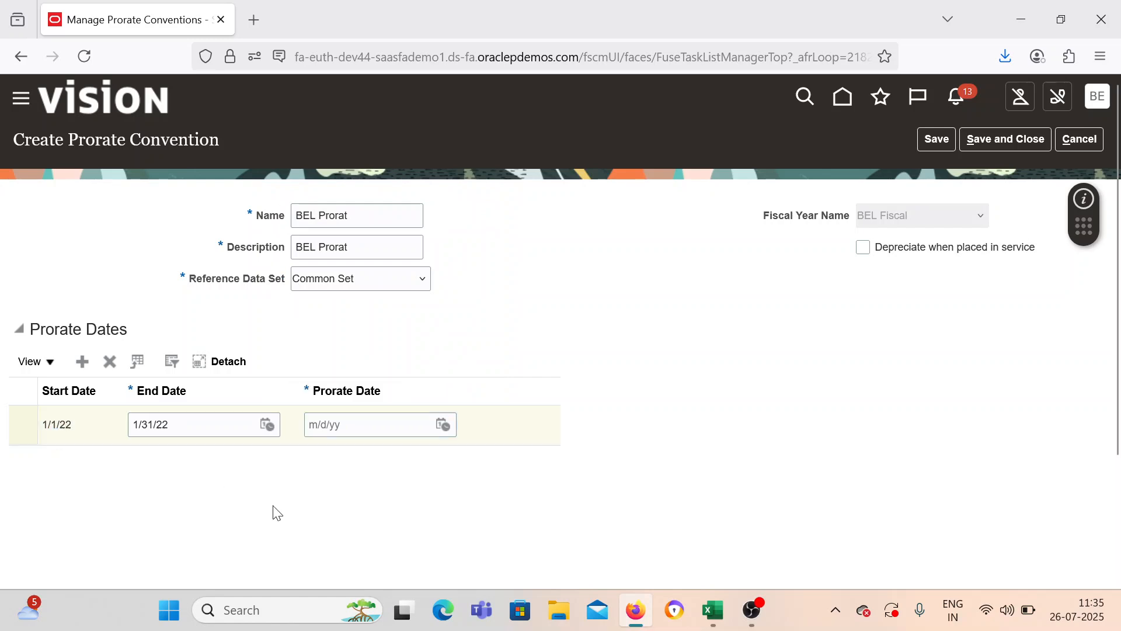
{"action": "left_click", "coordinate": [339, 420]}
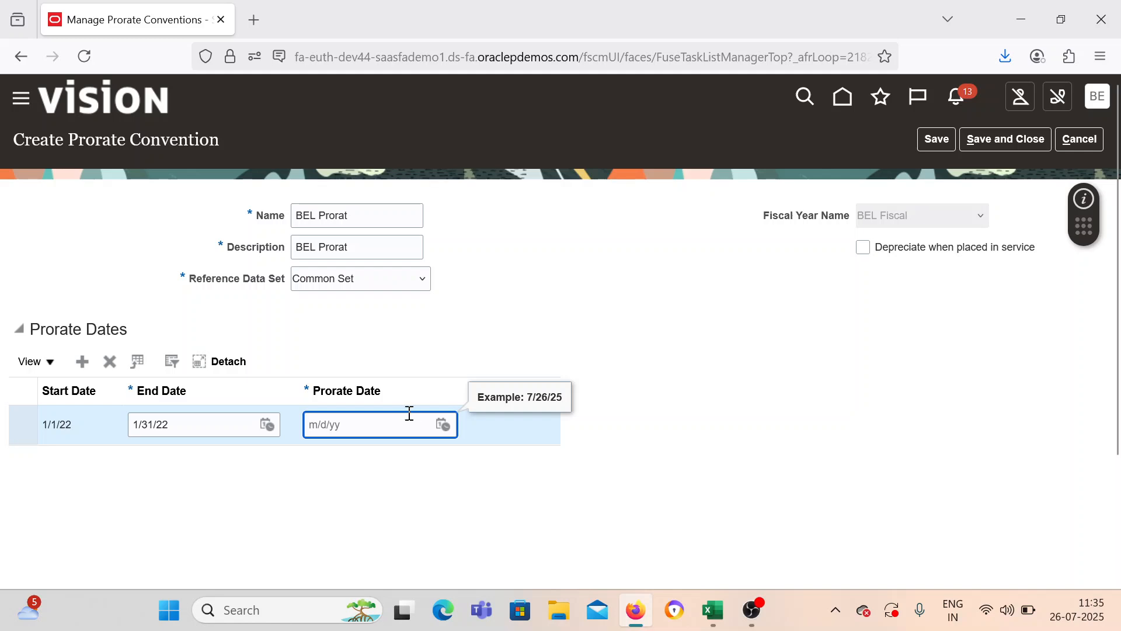
{"action": "left_click", "coordinate": [442, 425]}
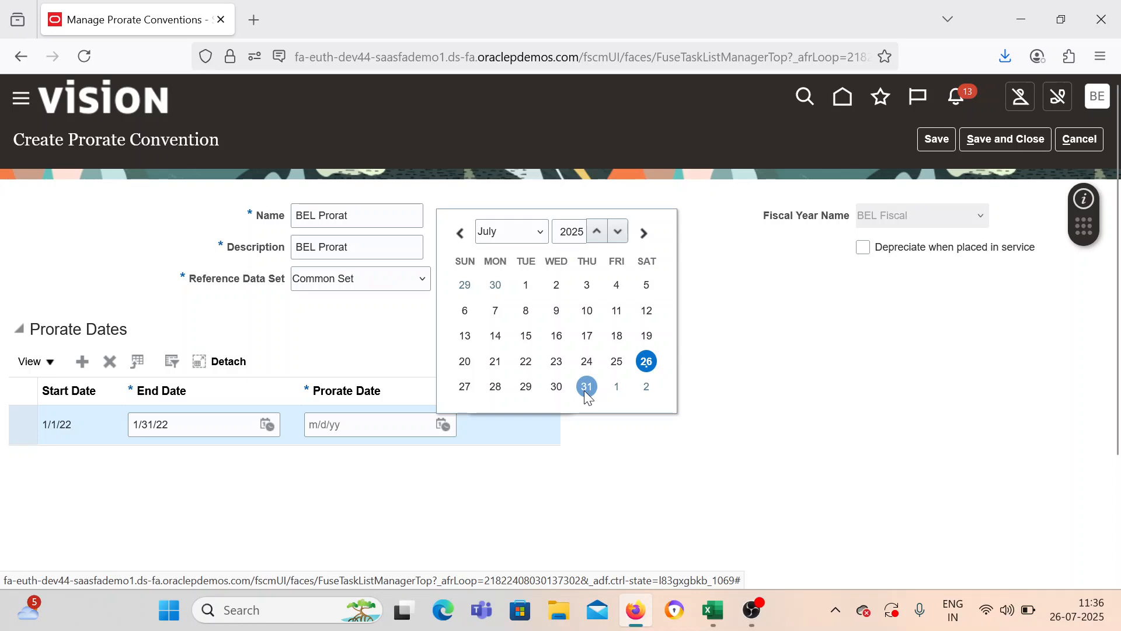
{"action": "left_click", "coordinate": [529, 233]}
{"action": "left_click", "coordinate": [525, 255]}
{"action": "left_click", "coordinate": [617, 231]}
{"action": "left_click", "coordinate": [618, 231]}
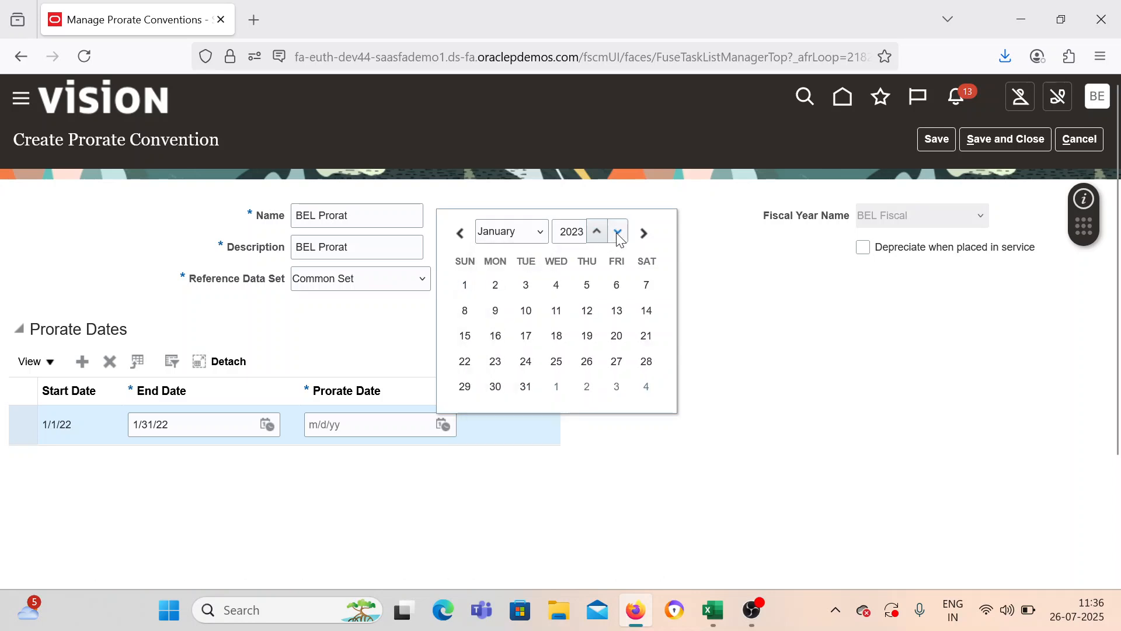
{"action": "left_click", "coordinate": [618, 232]}
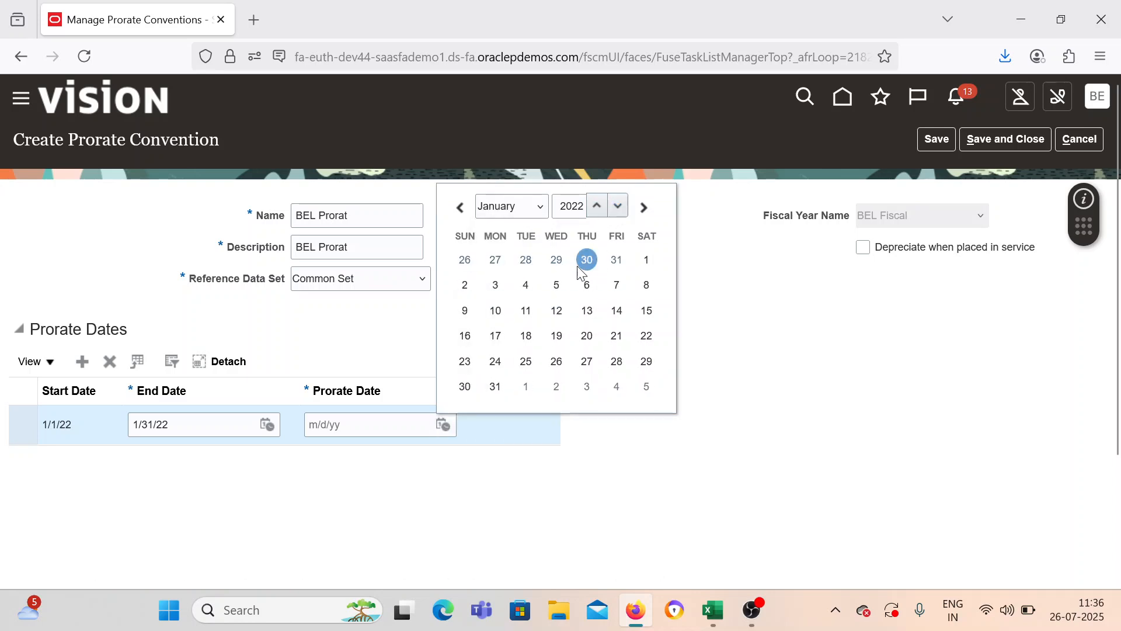
{"action": "left_click", "coordinate": [642, 266]}
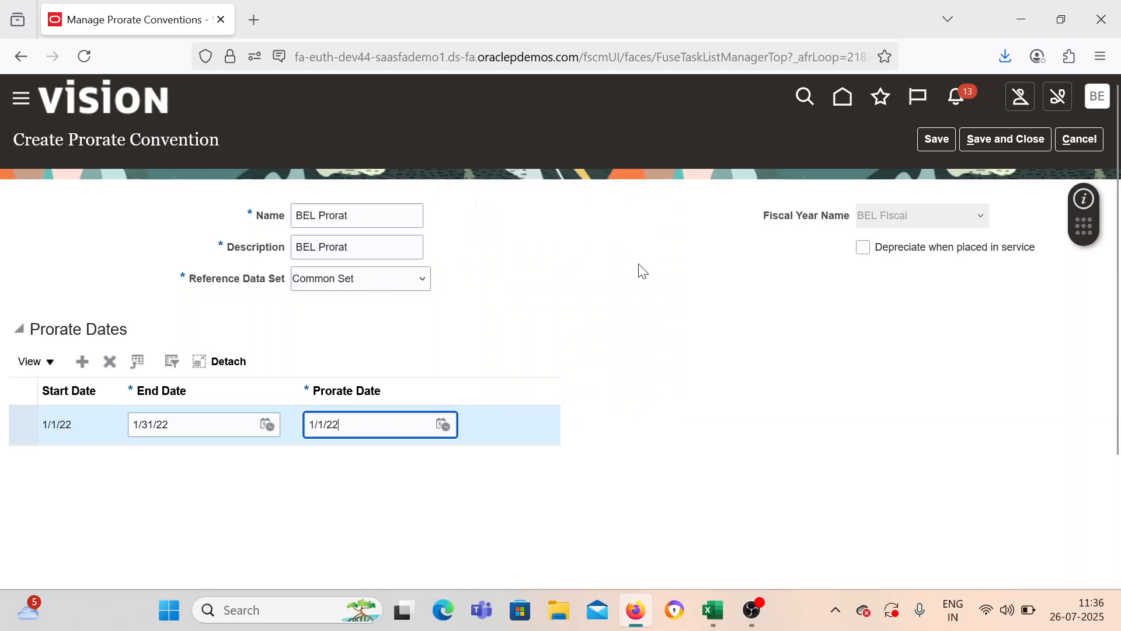
Step: Add monthly prorate date rows from 2/1/22 through 1/31/23, then save the convention and leave the prorate conventions page
{"action": "left_click", "coordinate": [83, 364]}
{"action": "left_click", "coordinate": [83, 365]}
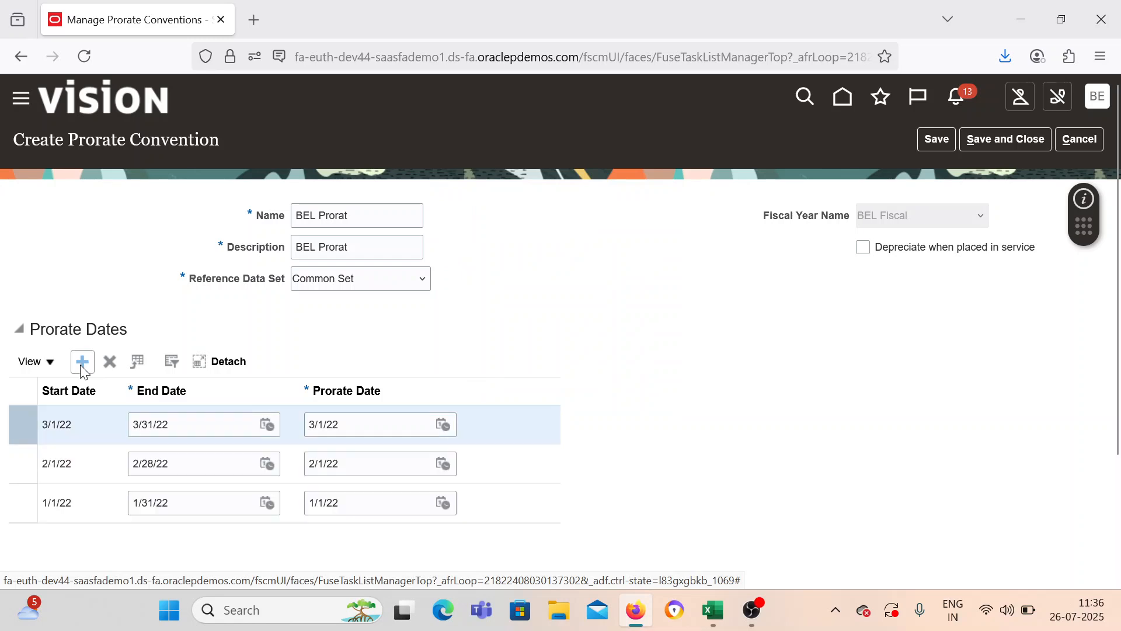
{"action": "left_click", "coordinate": [84, 365]}
{"action": "left_click", "coordinate": [84, 365]}
{"action": "left_click", "coordinate": [83, 365]}
{"action": "left_click", "coordinate": [84, 365]}
{"action": "left_click", "coordinate": [83, 365]}
{"action": "left_click", "coordinate": [84, 364]}
{"action": "left_click", "coordinate": [84, 365]}
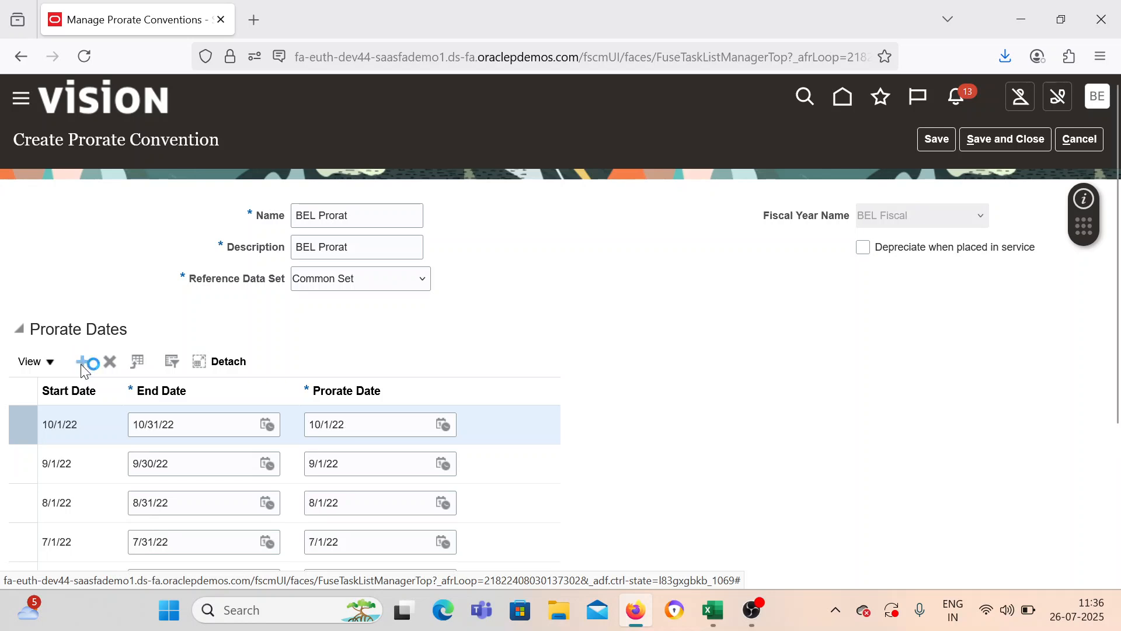
{"action": "left_click", "coordinate": [83, 363]}
{"action": "left_click", "coordinate": [82, 363]}
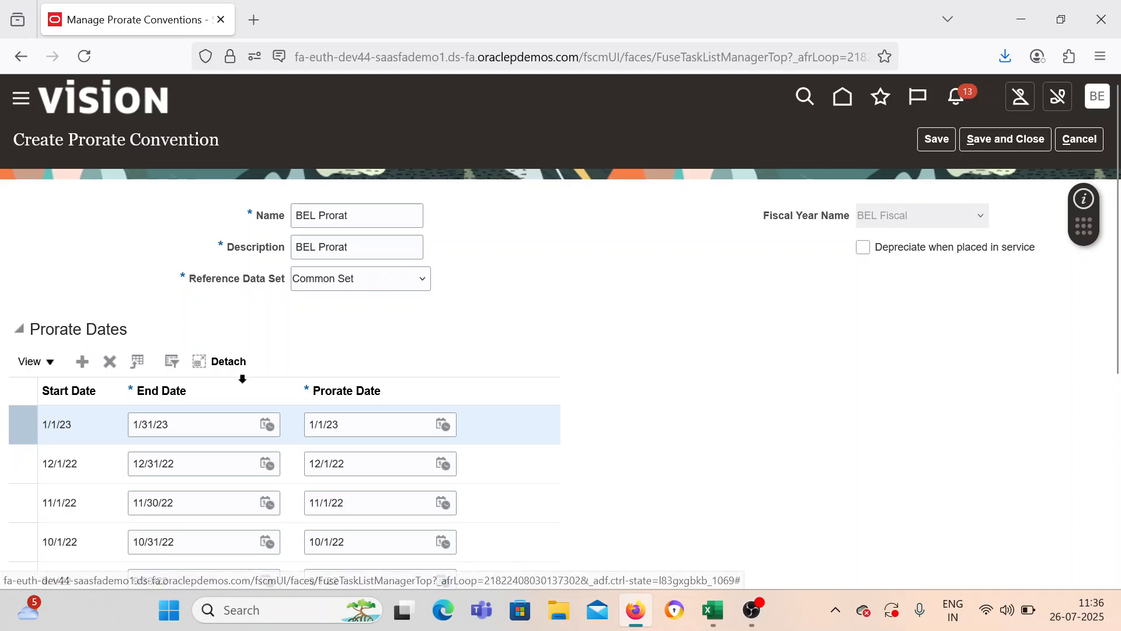
{"action": "left_click", "coordinate": [973, 139]}
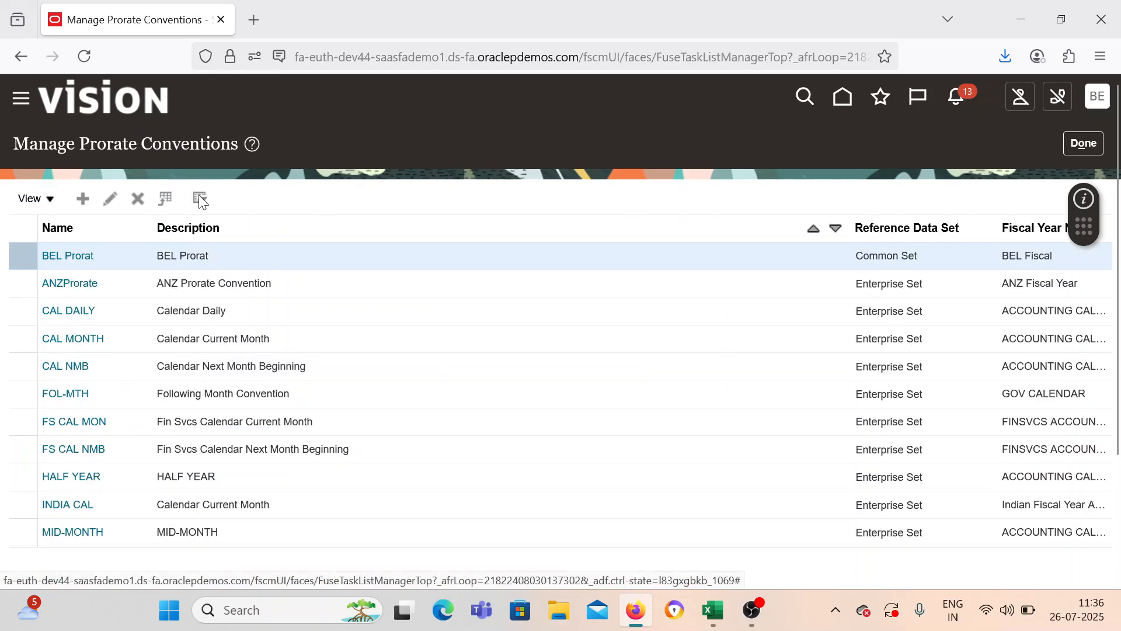
{"action": "left_click", "coordinate": [1083, 143]}
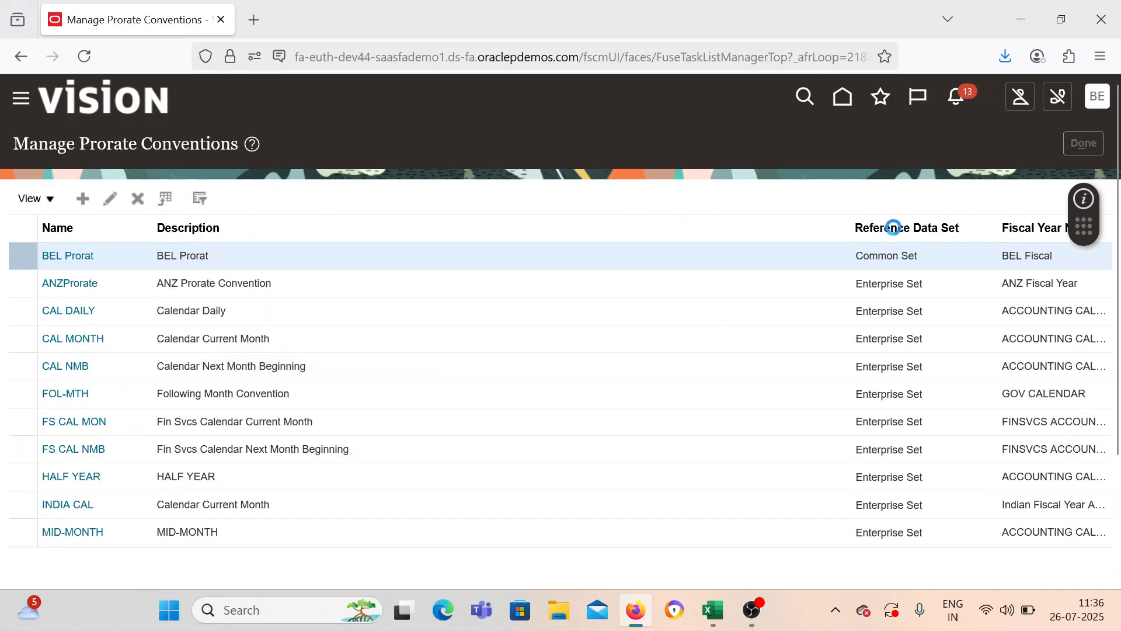
Step: Switch to the Excel task list and mark Define Prorate Convention as Done
{"action": "left_click", "coordinate": [712, 610]}
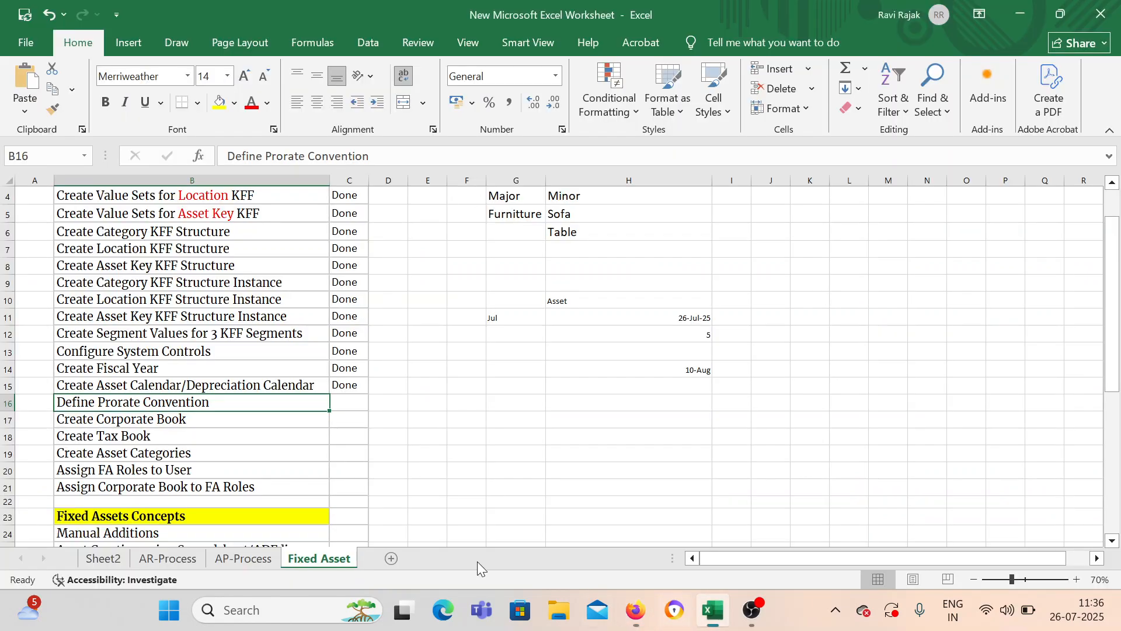
{"action": "left_click", "coordinate": [361, 389]}
{"action": "left_click_drag", "start_coordinate": [368, 392], "coordinate": [375, 419]}
{"action": "left_click", "coordinate": [168, 419]}
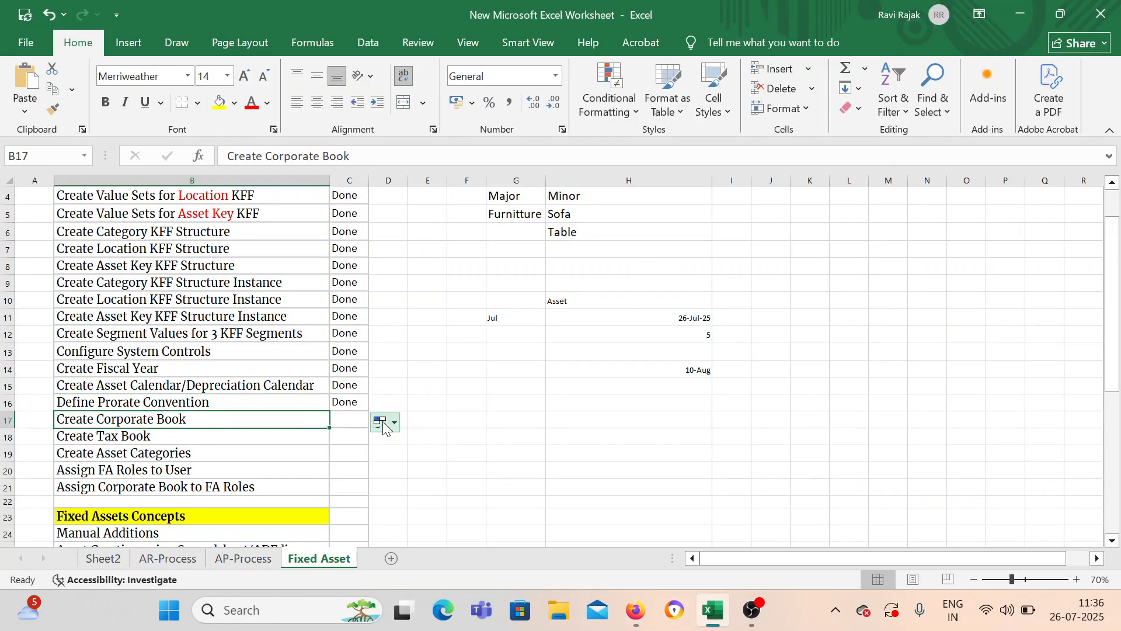
{"action": "left_click", "coordinate": [350, 419]}
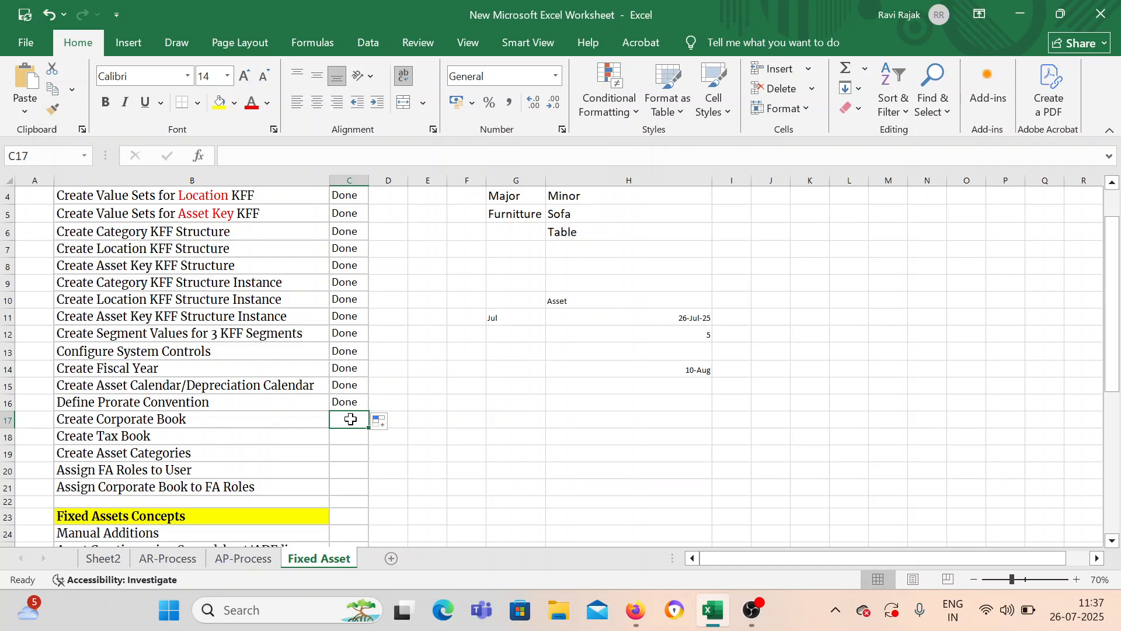
{"action": "left_click", "coordinate": [147, 424]}
{"action": "left_click", "coordinate": [352, 423]}
Step: Switch back to Oracle Fusion in Firefox, search the setup tasks for Manage Asset B and open Manage Asset Books
{"action": "left_click", "coordinate": [635, 610]}
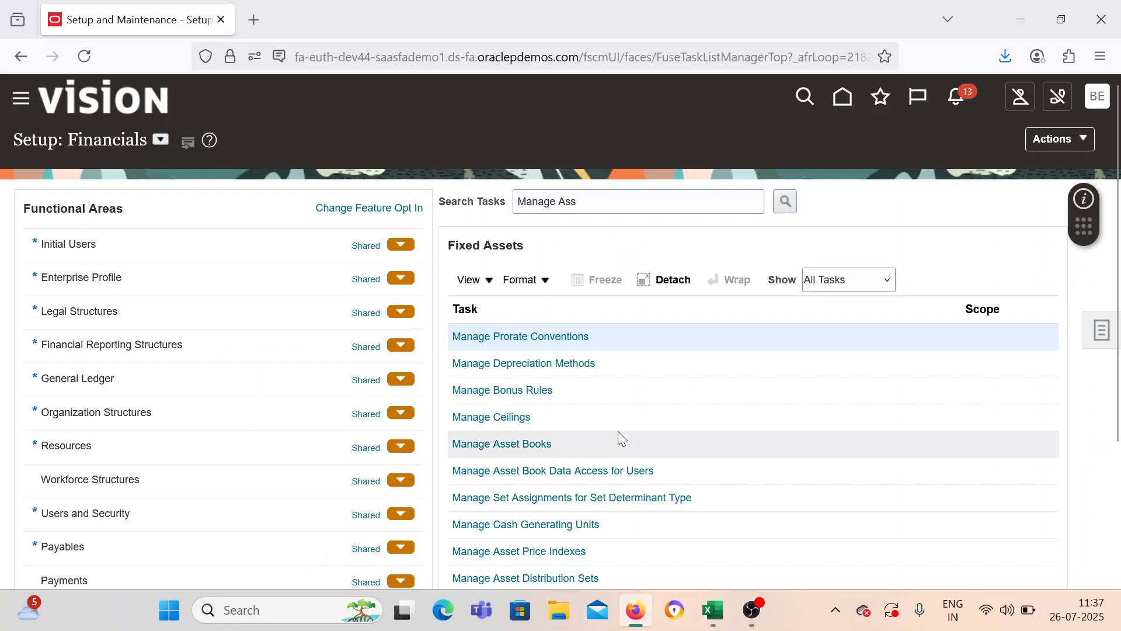
{"action": "scroll", "coordinate": [543, 399], "scroll_direction": "down", "scroll_amount": 2}
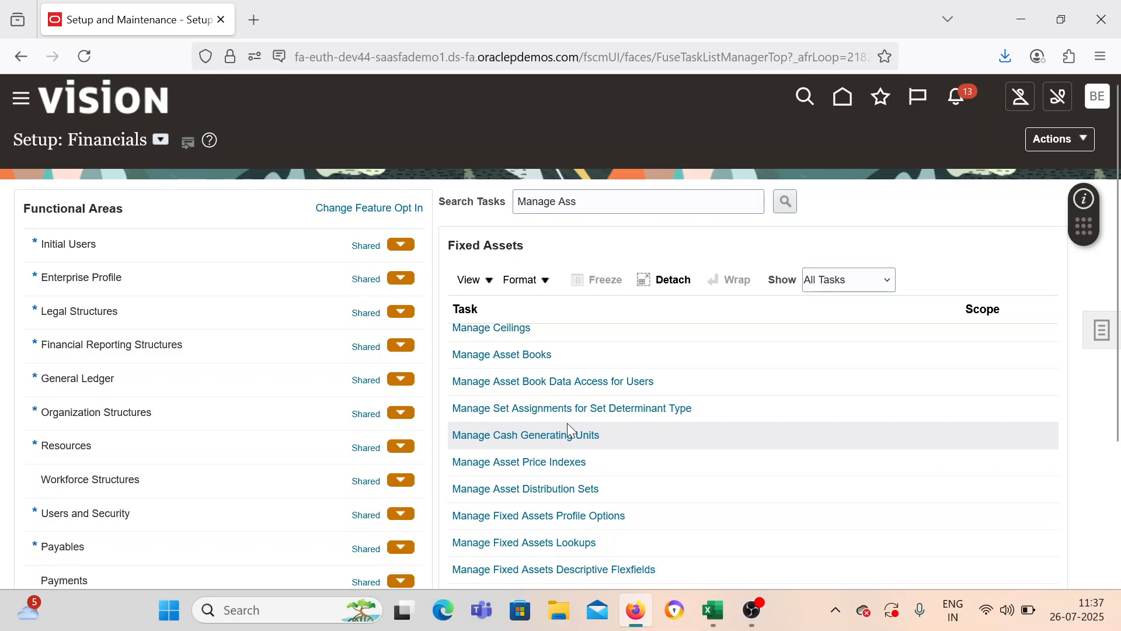
{"action": "left_click", "coordinate": [631, 202]}
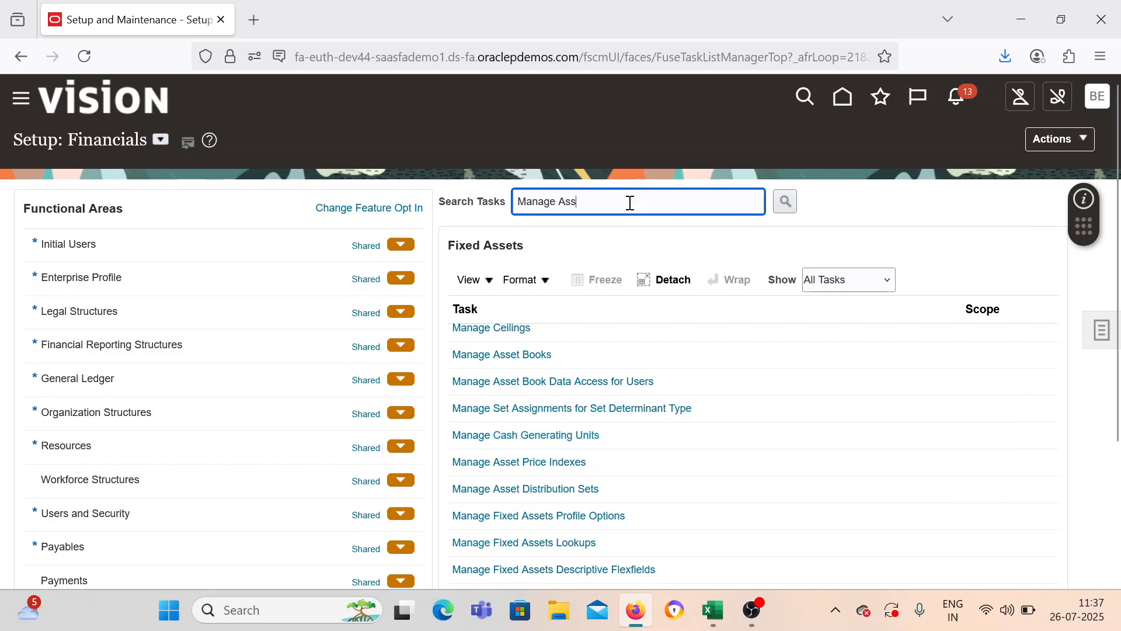
{"action": "type", "text": "et B"}
{"action": "key", "text": "Return"}
{"action": "left_click", "coordinate": [353, 329]}
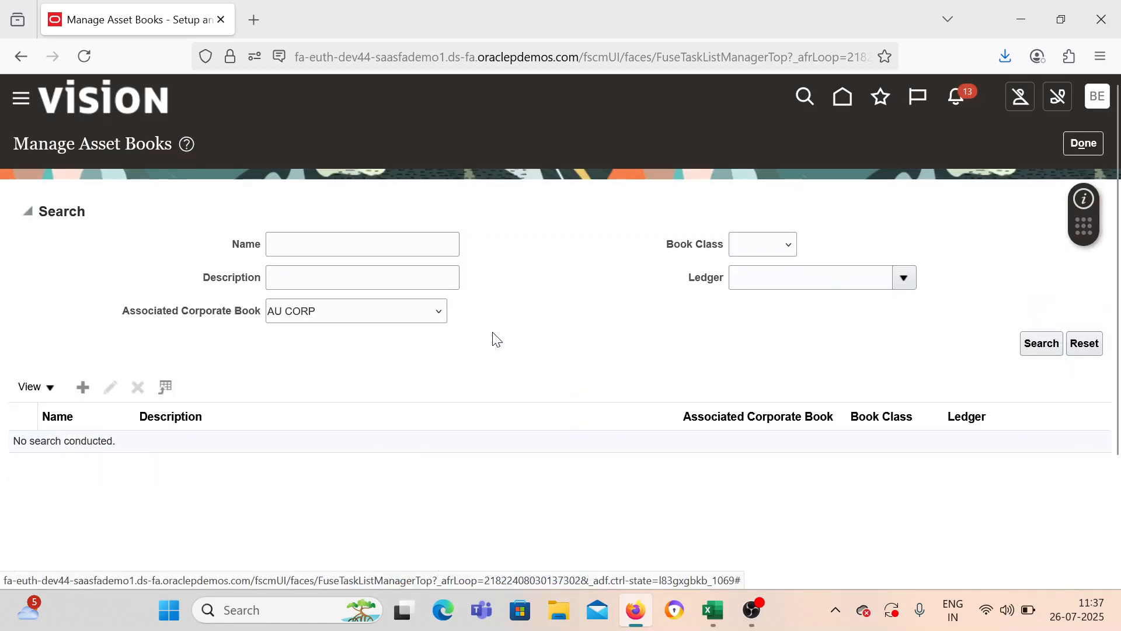
Step: Create an asset book with BEL CORP BOOK as both its name and description
{"action": "left_click", "coordinate": [95, 390]}
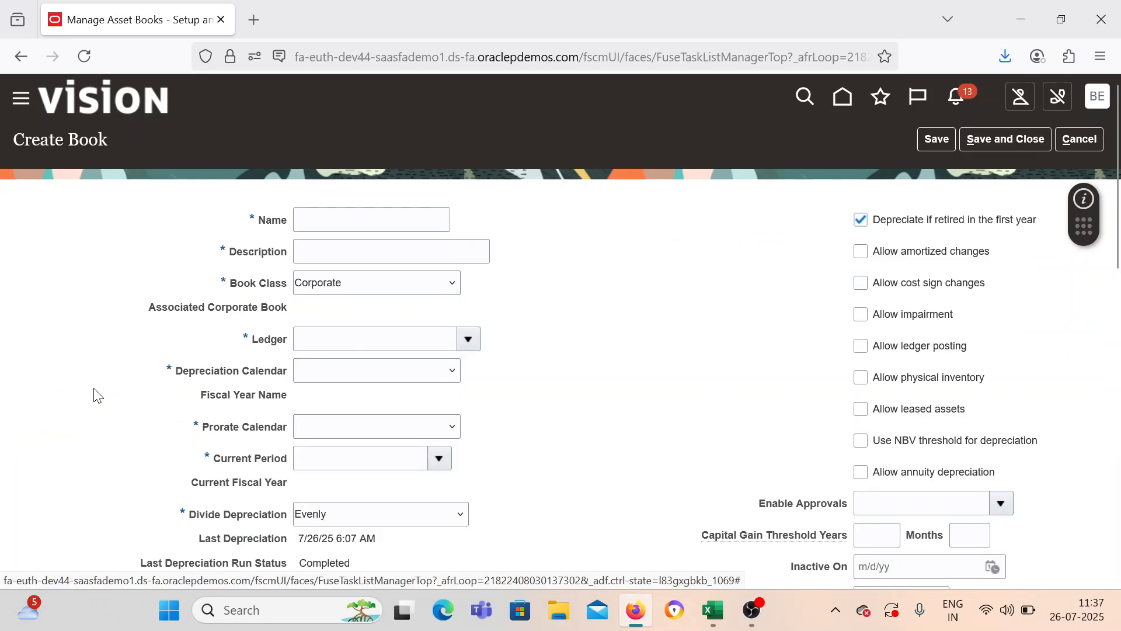
{"action": "left_click", "coordinate": [305, 220]}
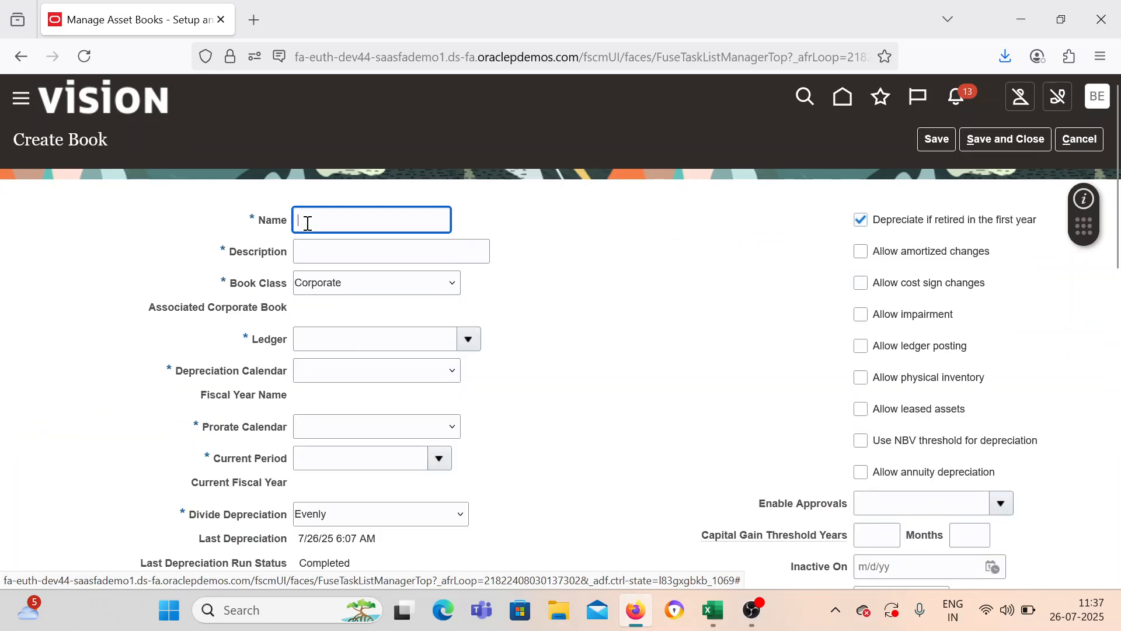
{"action": "type", "text": "BEL CORP BOOK"}
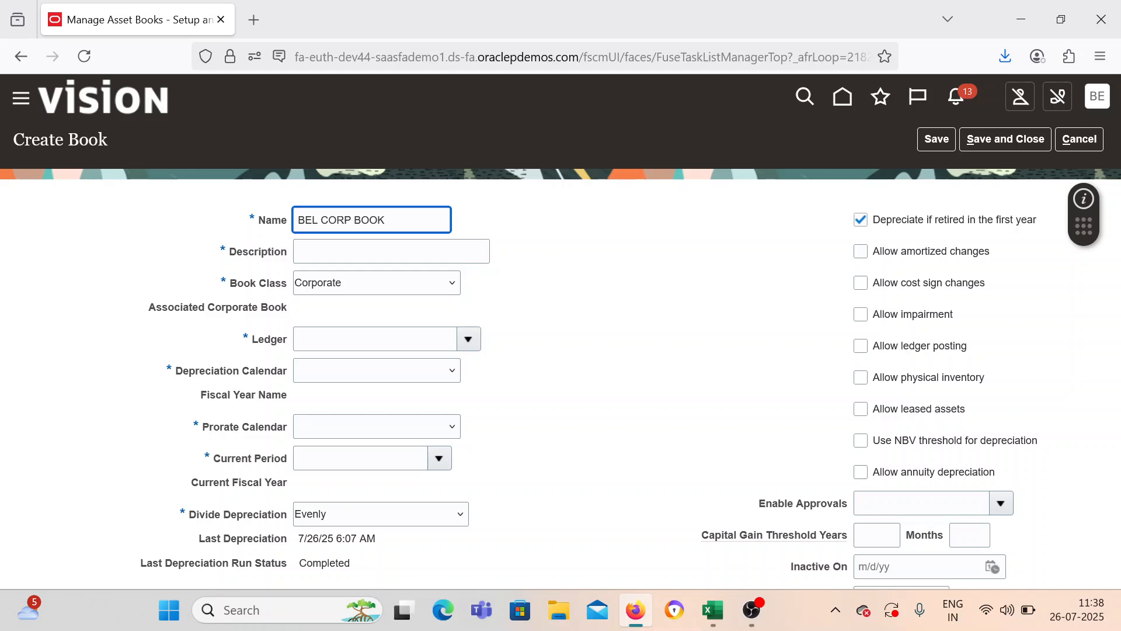
{"action": "left_click_drag", "start_coordinate": [388, 221], "coordinate": [212, 223]}
{"action": "left_click", "coordinate": [393, 223]}
{"action": "left_click_drag", "start_coordinate": [393, 223], "coordinate": [252, 225]}
{"action": "key", "text": "ctrl+c"}
{"action": "left_click", "coordinate": [297, 246]}
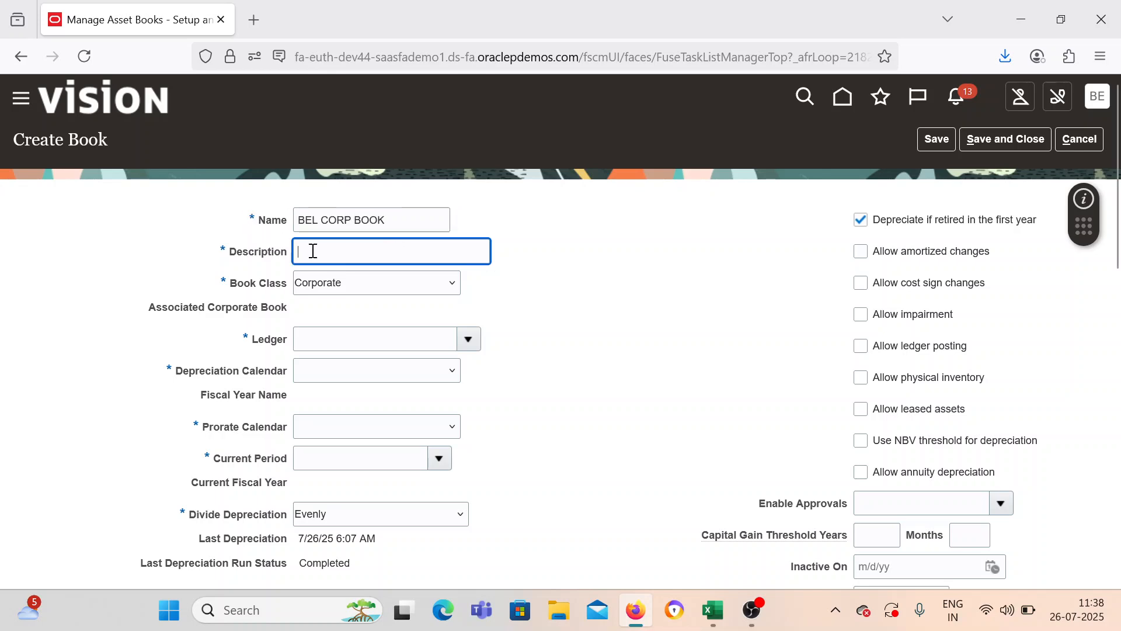
{"action": "key", "text": "ctrl+v"}
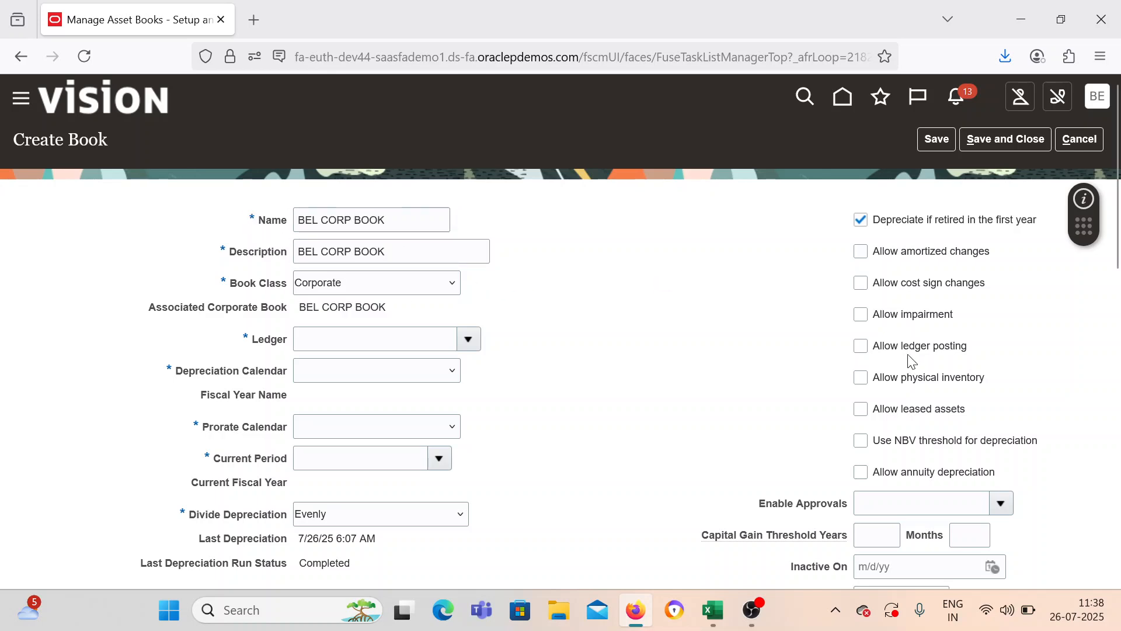
Step: Allow ledger posting for the book and set its ledger to BEL US
{"action": "left_click", "coordinate": [862, 347]}
{"action": "left_click", "coordinate": [468, 339]}
{"action": "left_click", "coordinate": [406, 470]}
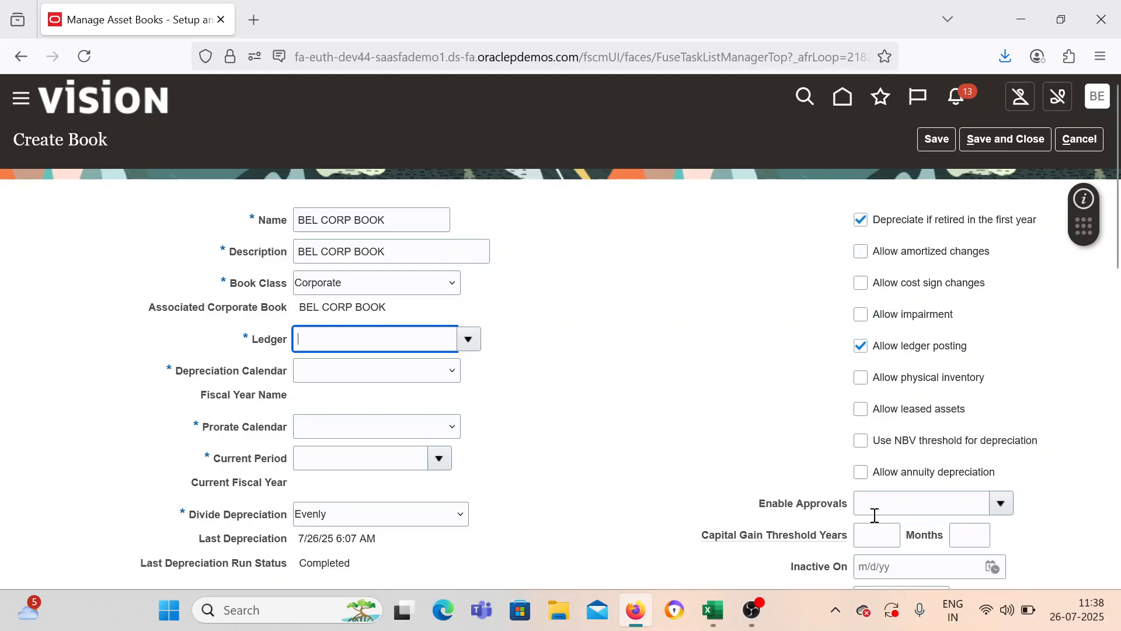
{"action": "scroll", "coordinate": [844, 514], "scroll_direction": "down", "scroll_amount": 5}
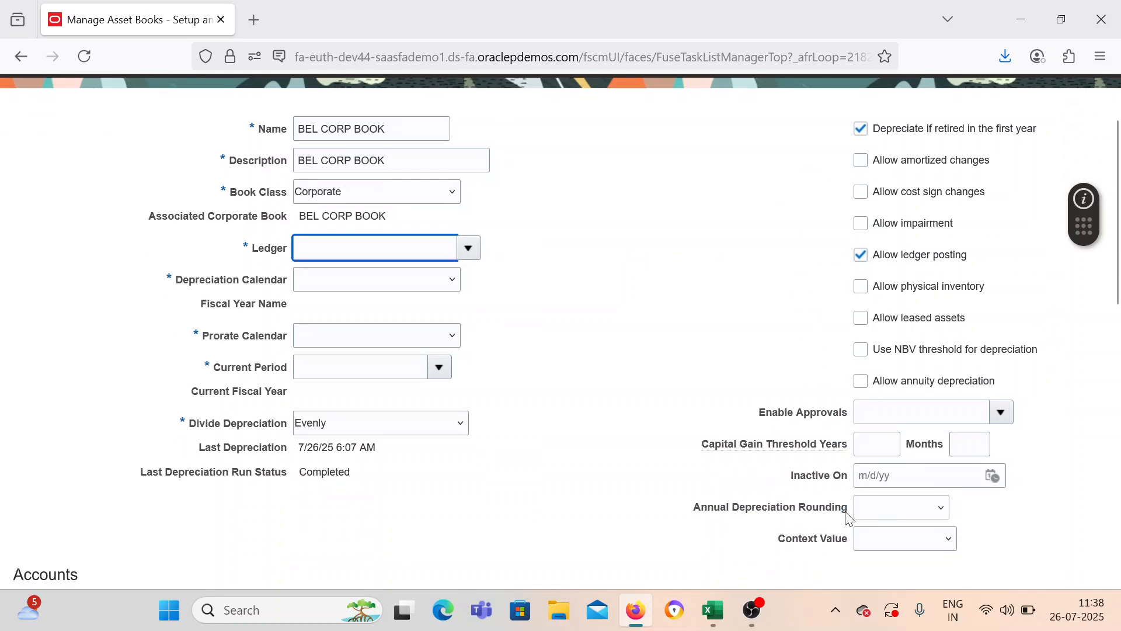
{"action": "scroll", "coordinate": [419, 409], "scroll_direction": "up", "scroll_amount": 5}
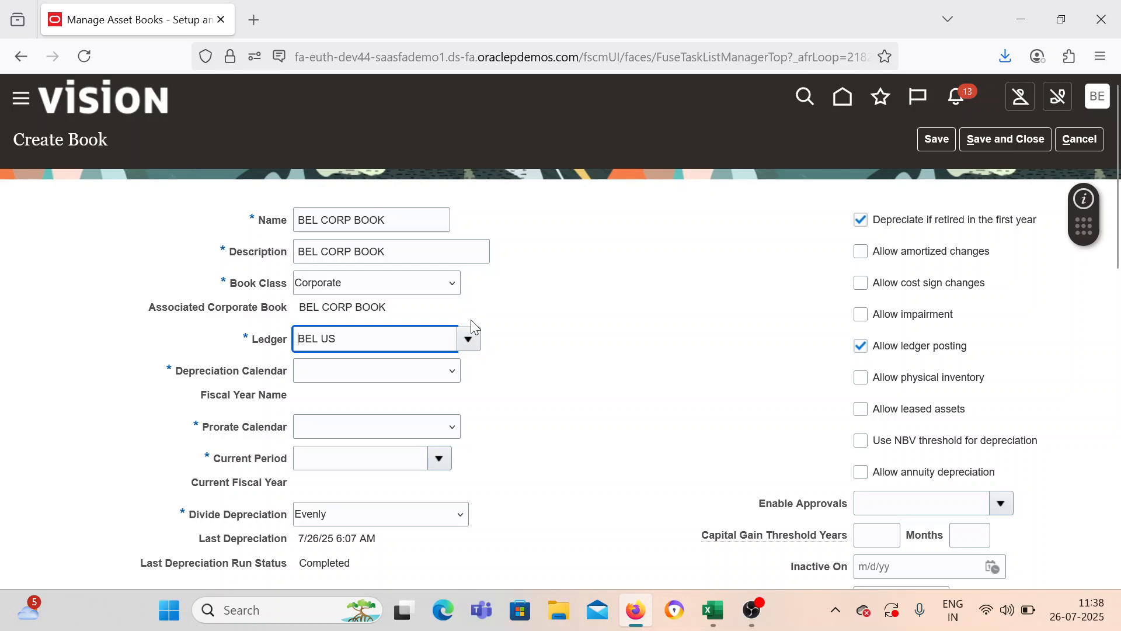
Step: Set the book's depreciation and prorate calendars to BEL ASS CAL and its current period to Jul-25
{"action": "left_click", "coordinate": [405, 377]}
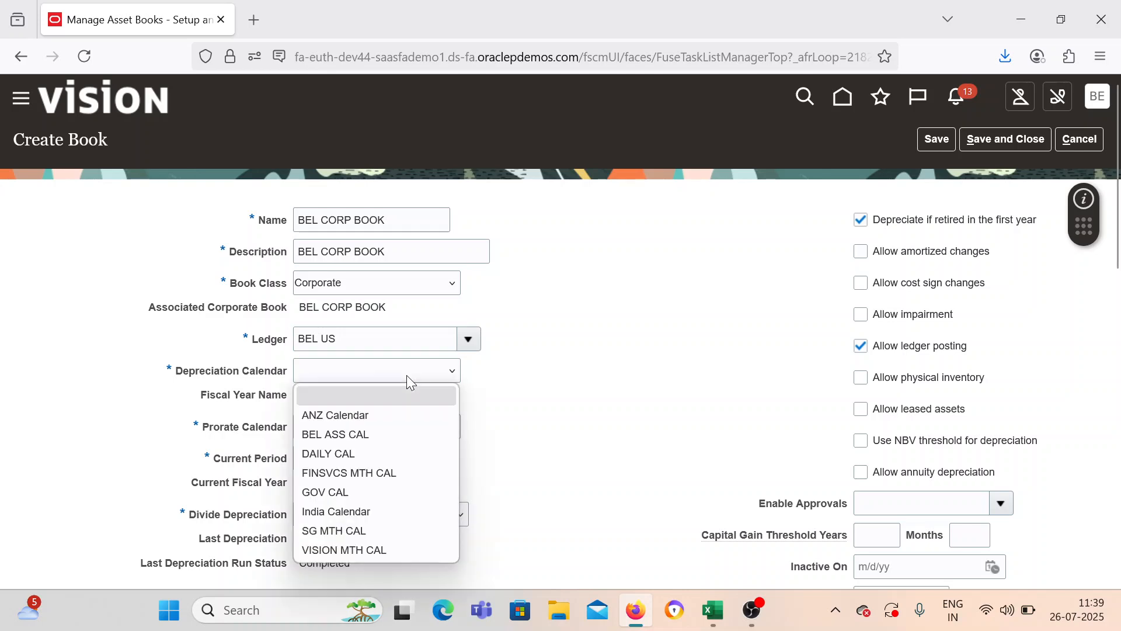
{"action": "left_click", "coordinate": [400, 437]}
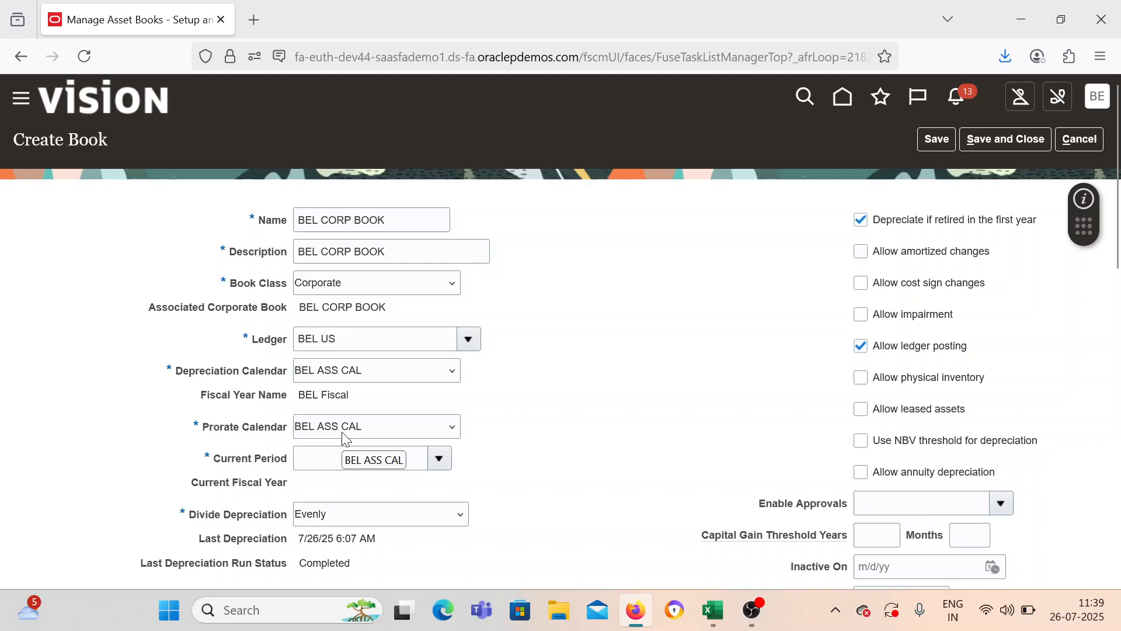
{"action": "scroll", "coordinate": [346, 434], "scroll_direction": "down", "scroll_amount": 2}
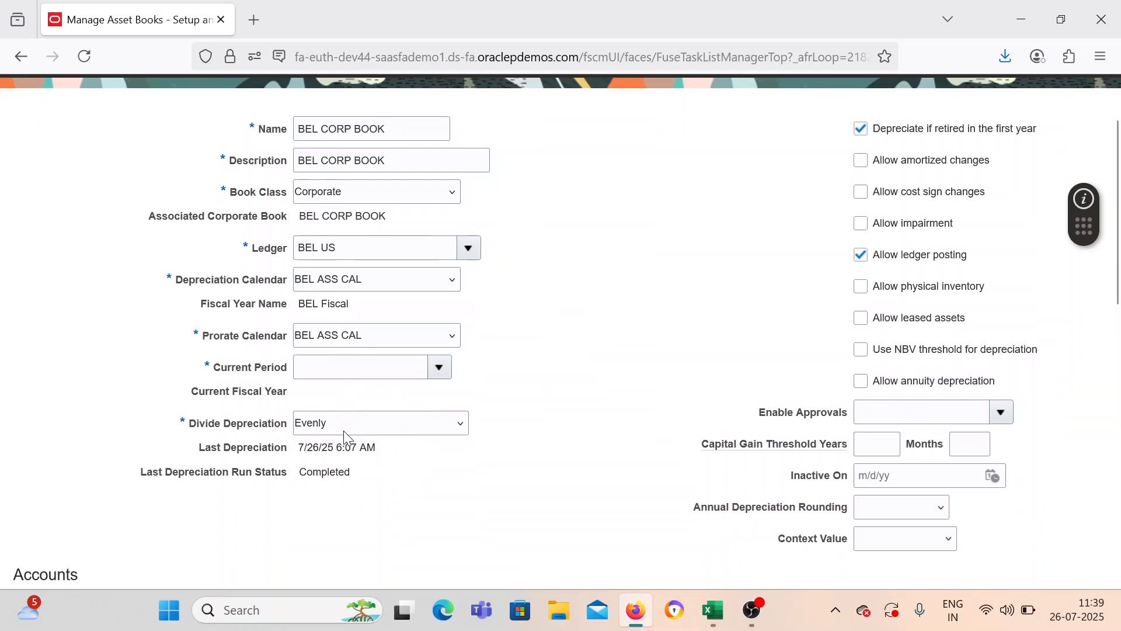
{"action": "left_click", "coordinate": [439, 367]}
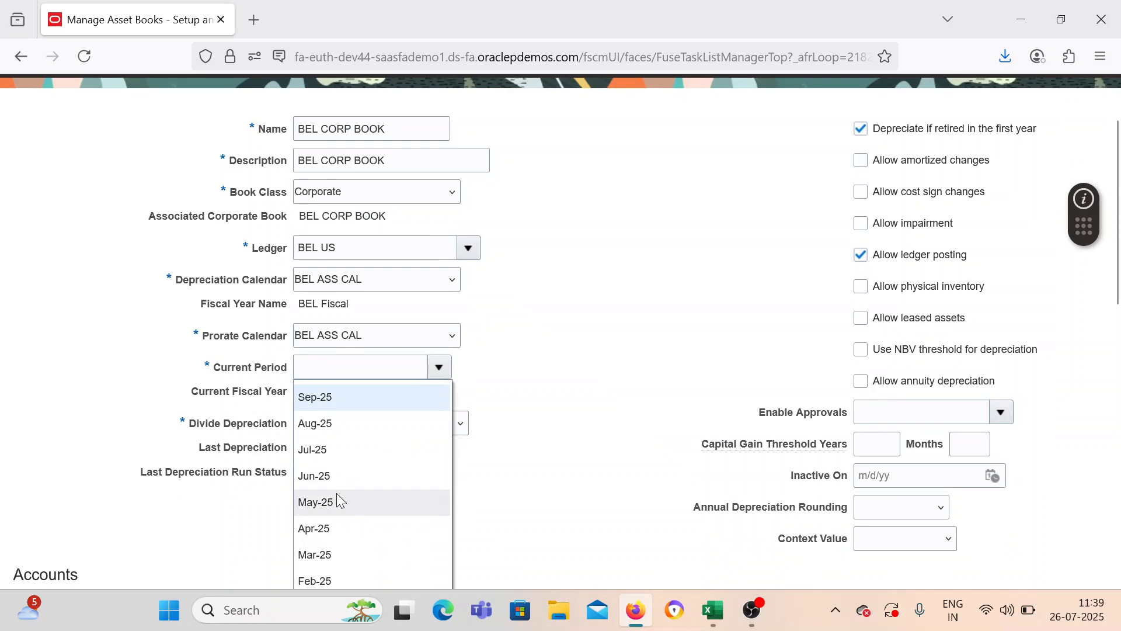
{"action": "left_click", "coordinate": [344, 450]}
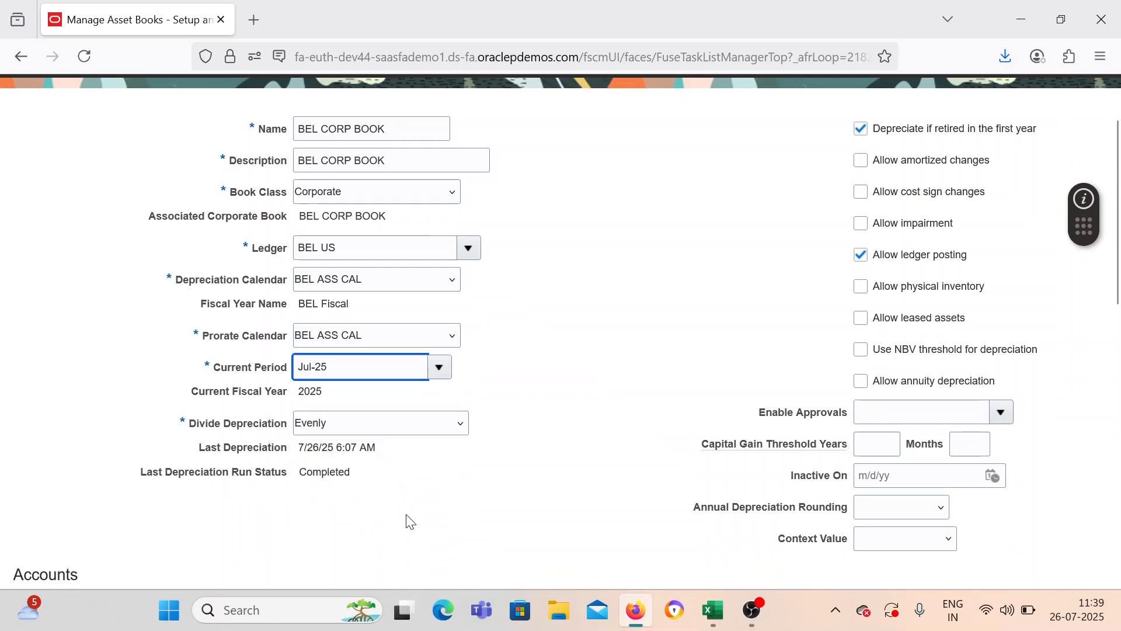
Step: Set the reference data set code for Asset Bonus Rules to COMMON in the book's Rules section
{"action": "scroll", "coordinate": [407, 515], "scroll_direction": "down", "scroll_amount": 10}
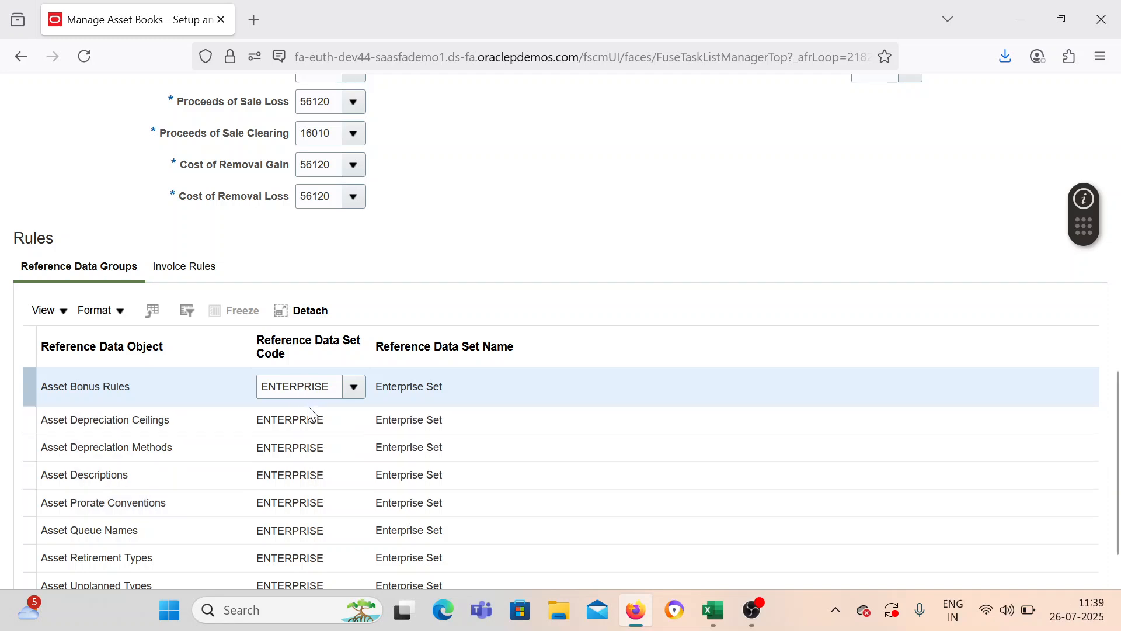
{"action": "scroll", "coordinate": [310, 403], "scroll_direction": "up", "scroll_amount": 3}
{"action": "scroll", "coordinate": [312, 413], "scroll_direction": "down", "scroll_amount": 3}
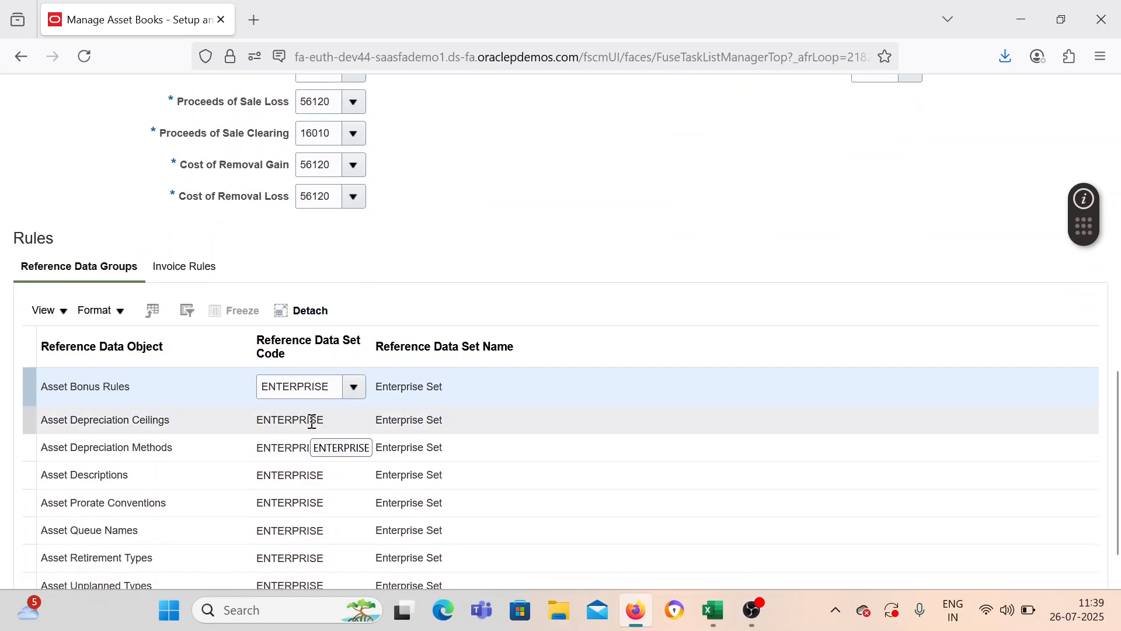
{"action": "scroll", "coordinate": [314, 420], "scroll_direction": "up", "scroll_amount": 3}
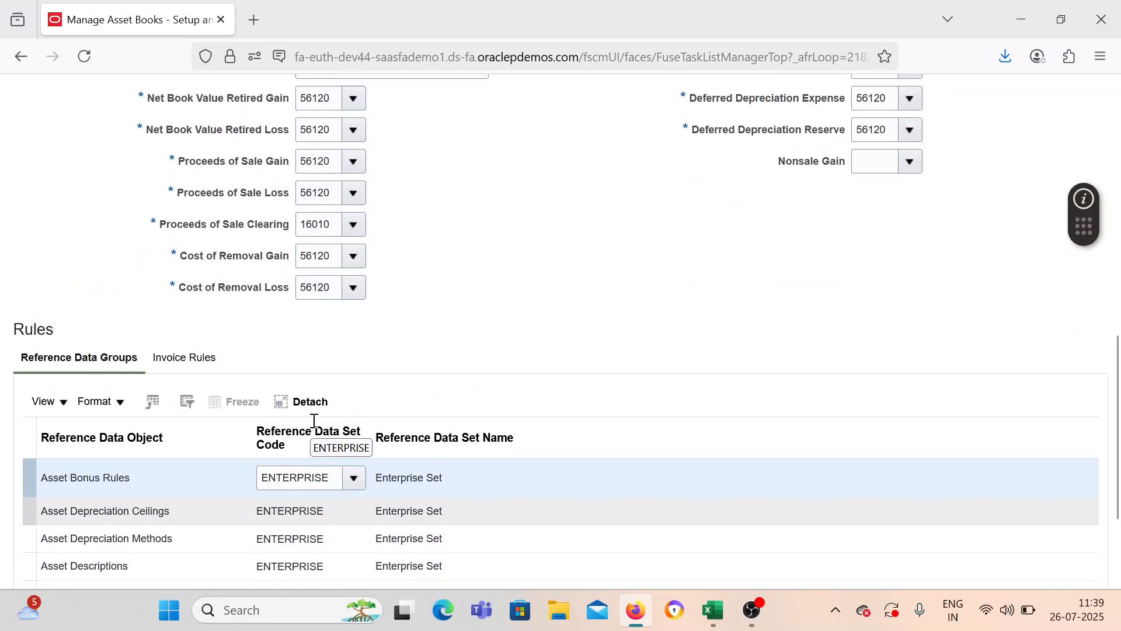
{"action": "double_click", "coordinate": [301, 472]}
{"action": "type", "text": "C"}
{"action": "type", "text": "mm"}
{"action": "key", "text": "BackSpace"}
{"action": "key", "text": "BackSpace"}
{"action": "type", "text": "om"}
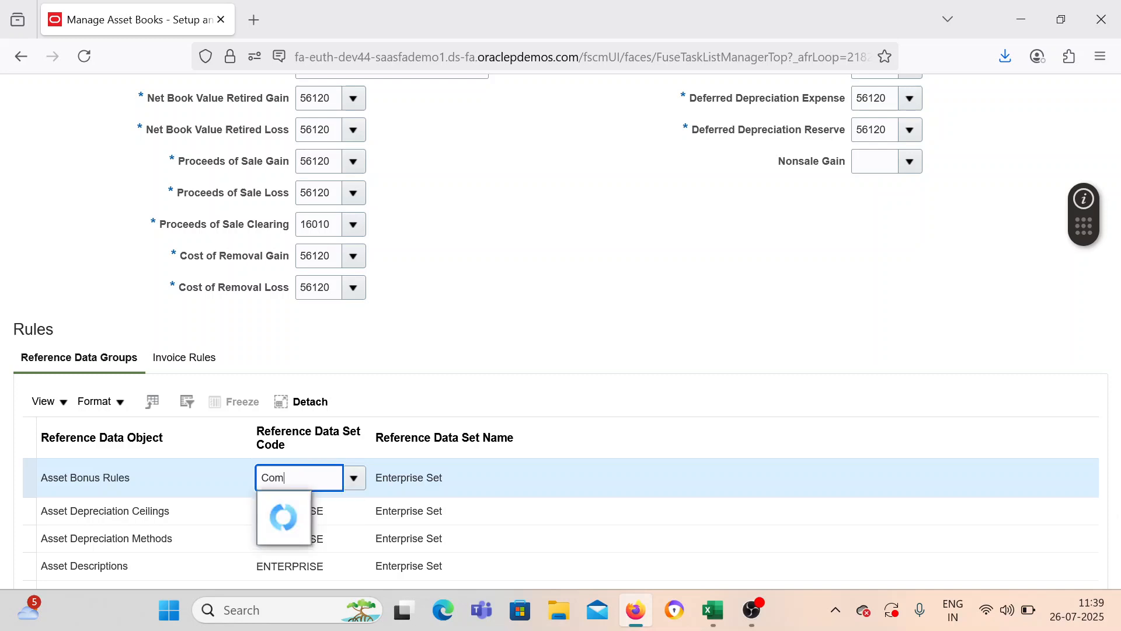
{"action": "left_click", "coordinate": [326, 429]}
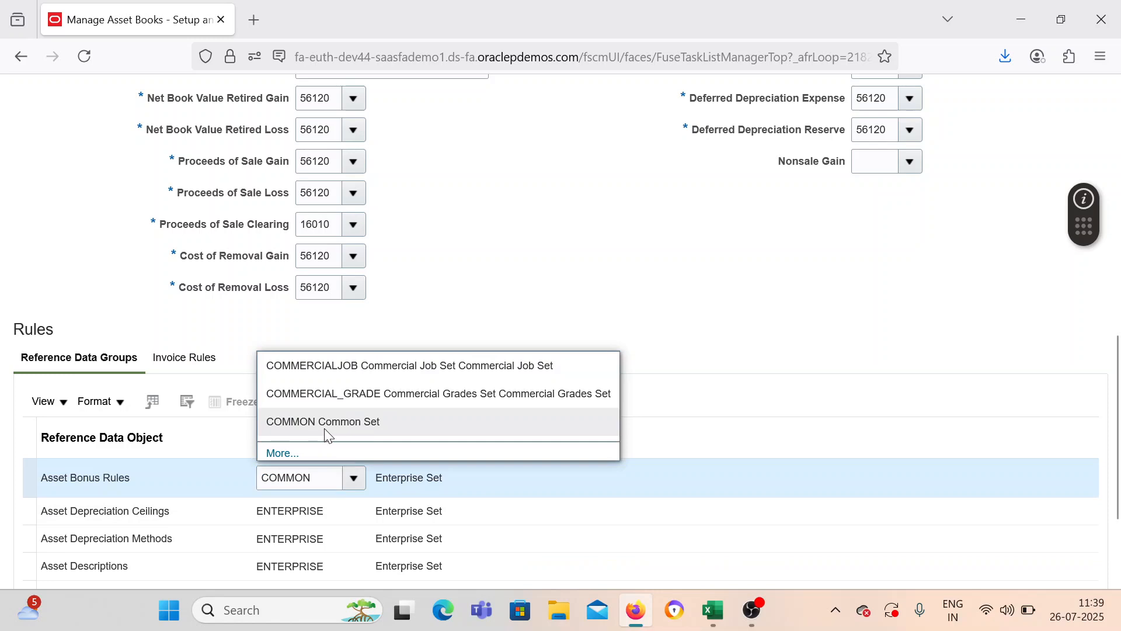
Step: Copy the COMMON code to the reference data sets for Asset Depreciation Ceilings and Asset Depreciation Methods
{"action": "double_click", "coordinate": [311, 478]}
{"action": "key", "text": "ctrl+c"}
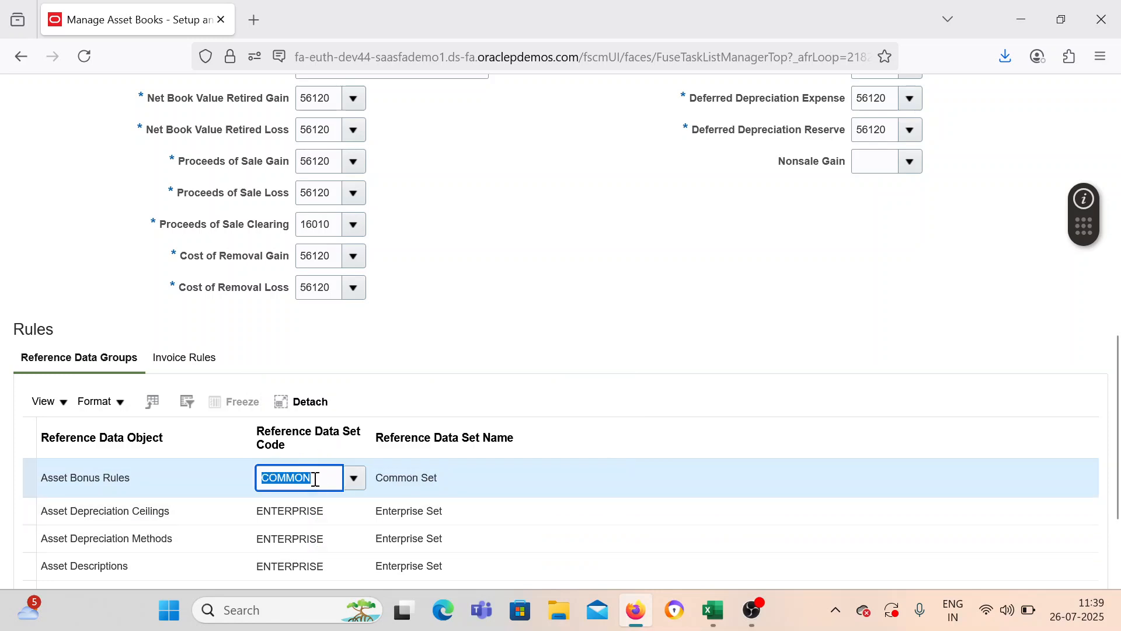
{"action": "left_click", "coordinate": [306, 508]}
{"action": "double_click", "coordinate": [306, 509]}
{"action": "key", "text": "ctrl+v"}
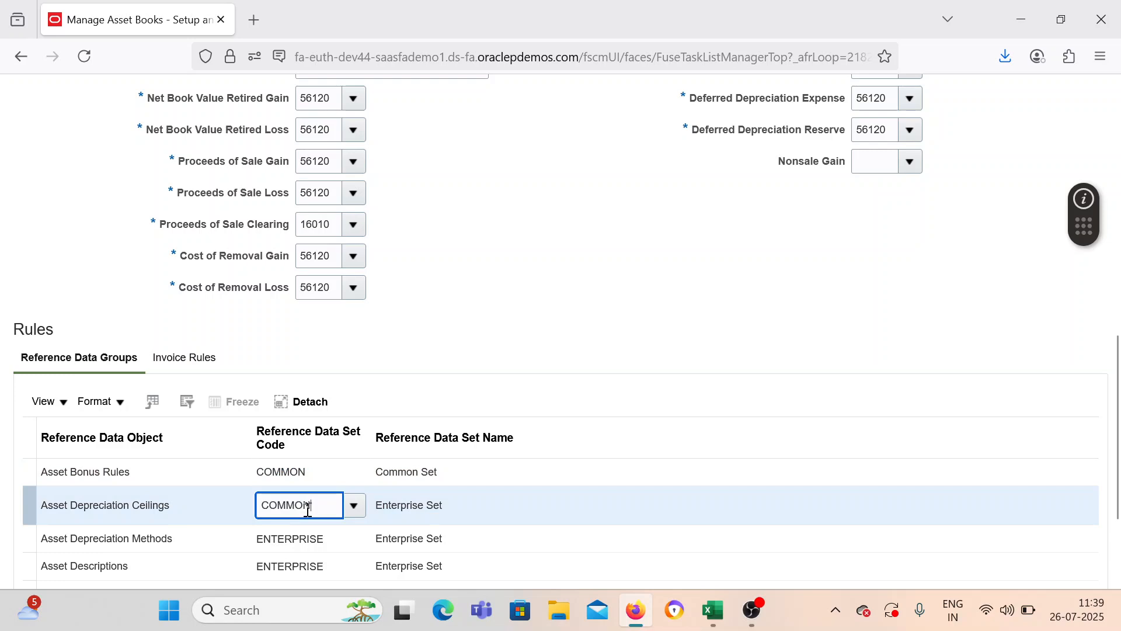
{"action": "left_click", "coordinate": [301, 527]}
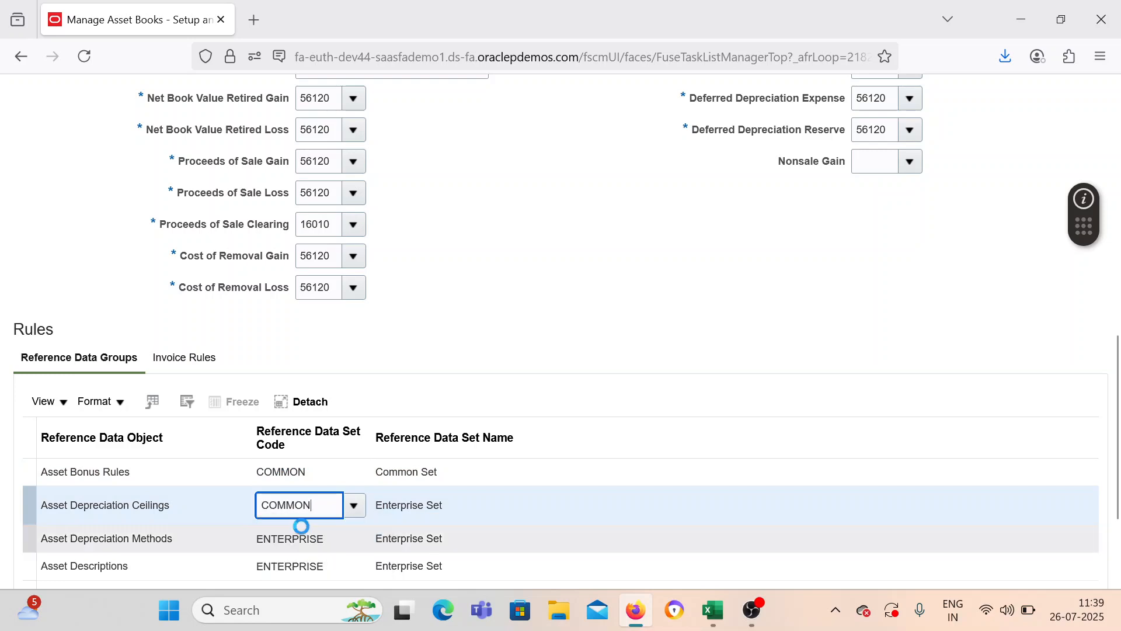
{"action": "scroll", "coordinate": [302, 520], "scroll_direction": "down", "scroll_amount": 3}
{"action": "double_click", "coordinate": [303, 388]}
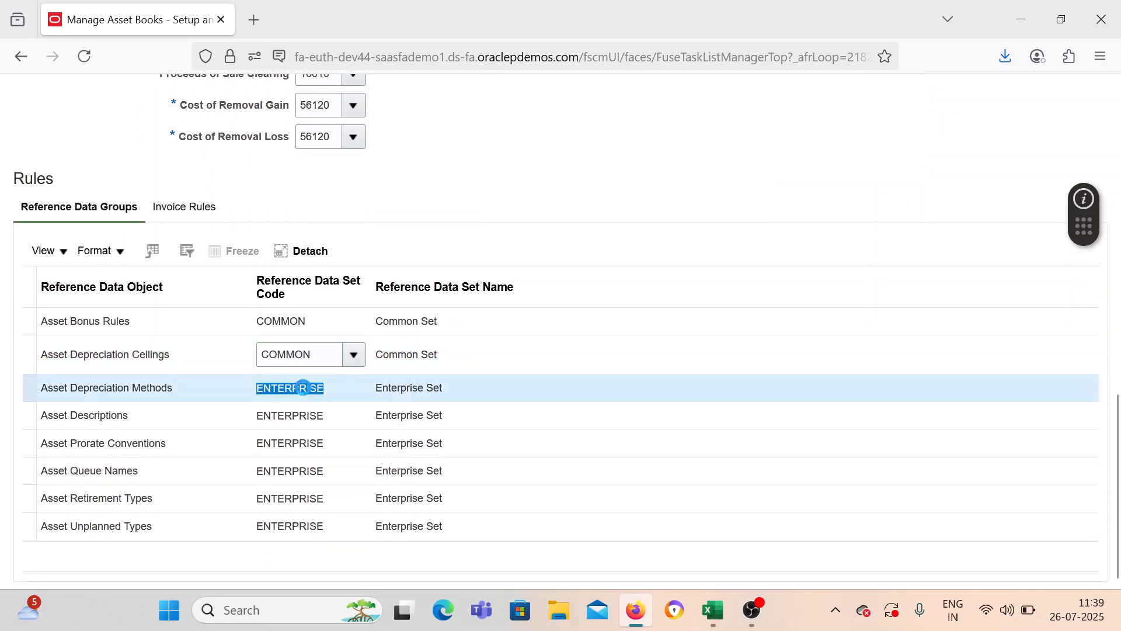
{"action": "key", "text": "ctrl+v"}
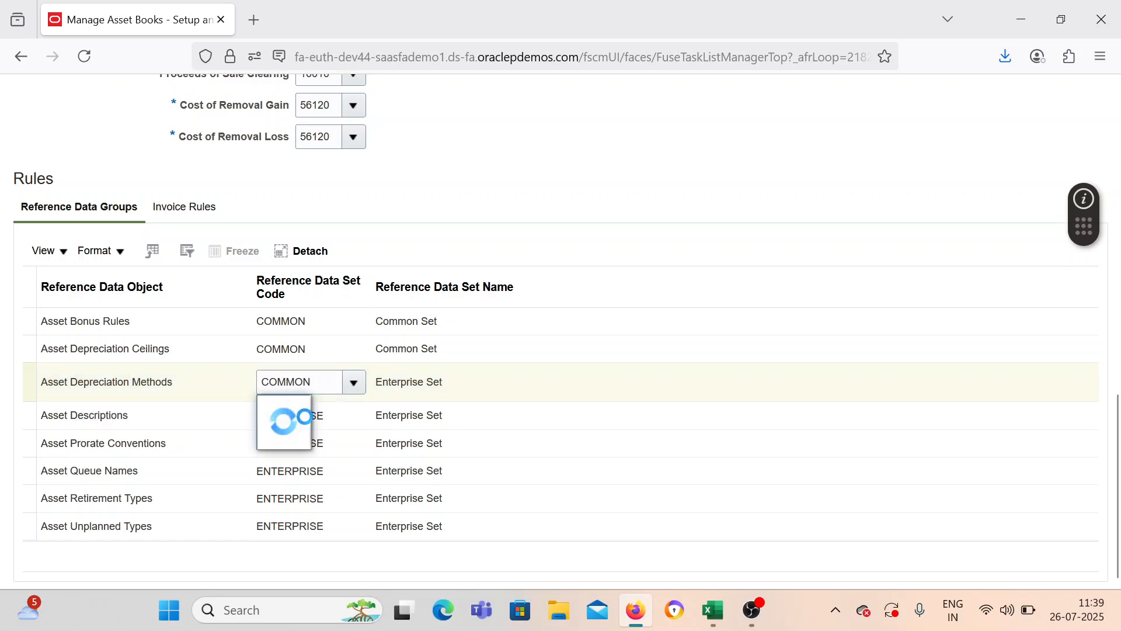
Step: Set the reference data set codes for Asset Descriptions and Asset Prorate Conventions to COMMON
{"action": "double_click", "coordinate": [316, 415]}
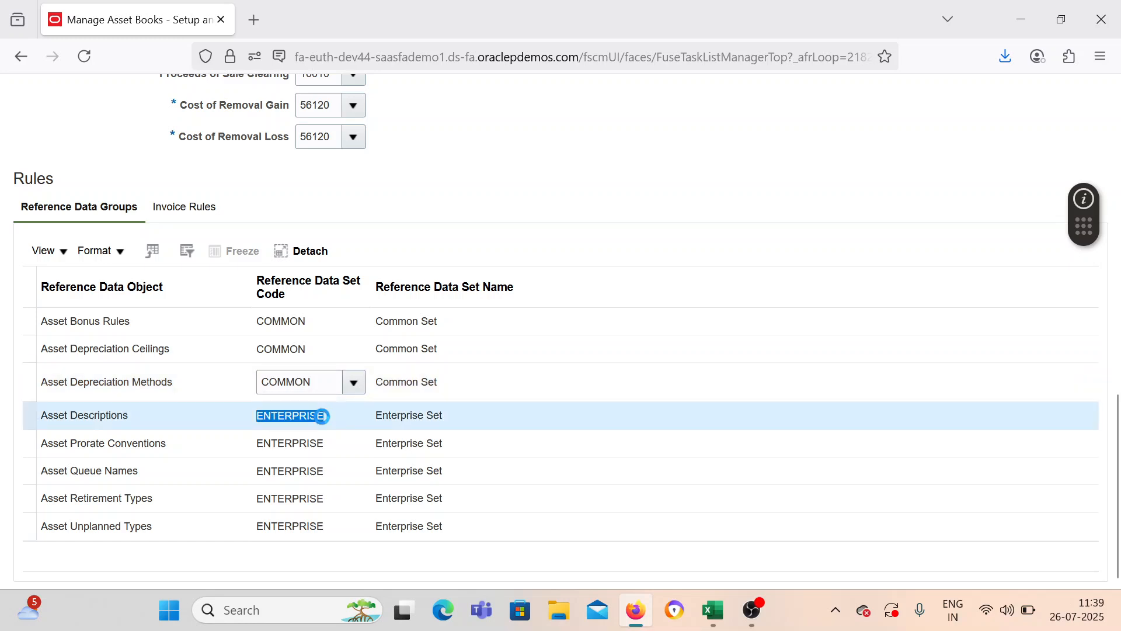
{"action": "key", "text": "ctrl+v"}
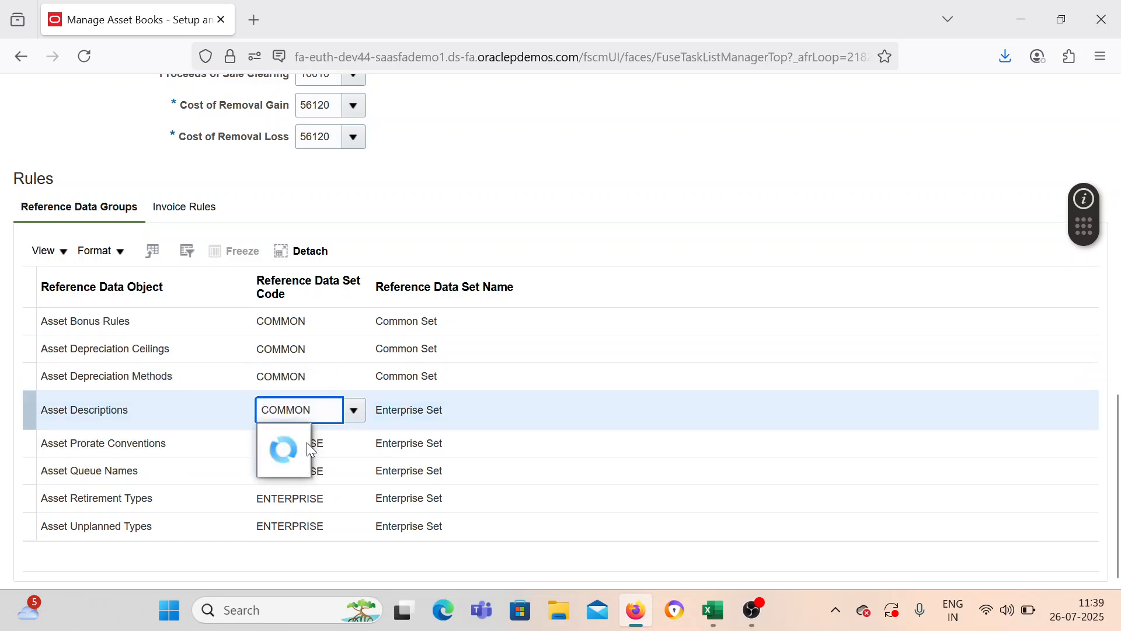
{"action": "left_click", "coordinate": [310, 438]}
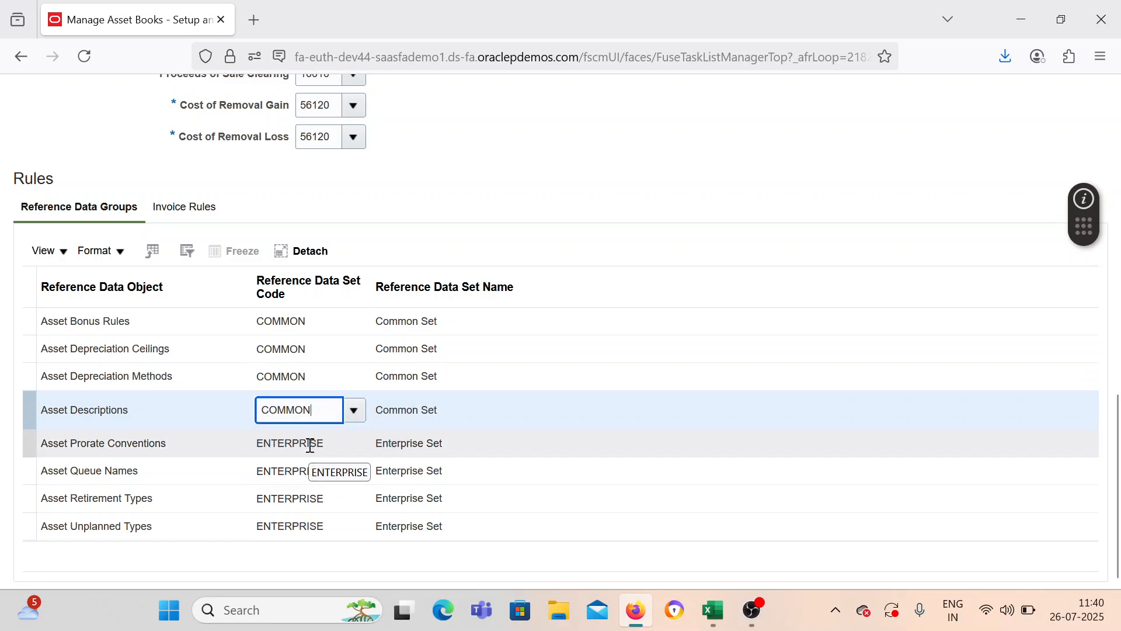
{"action": "double_click", "coordinate": [311, 444]}
{"action": "key", "text": "ctrl+v"}
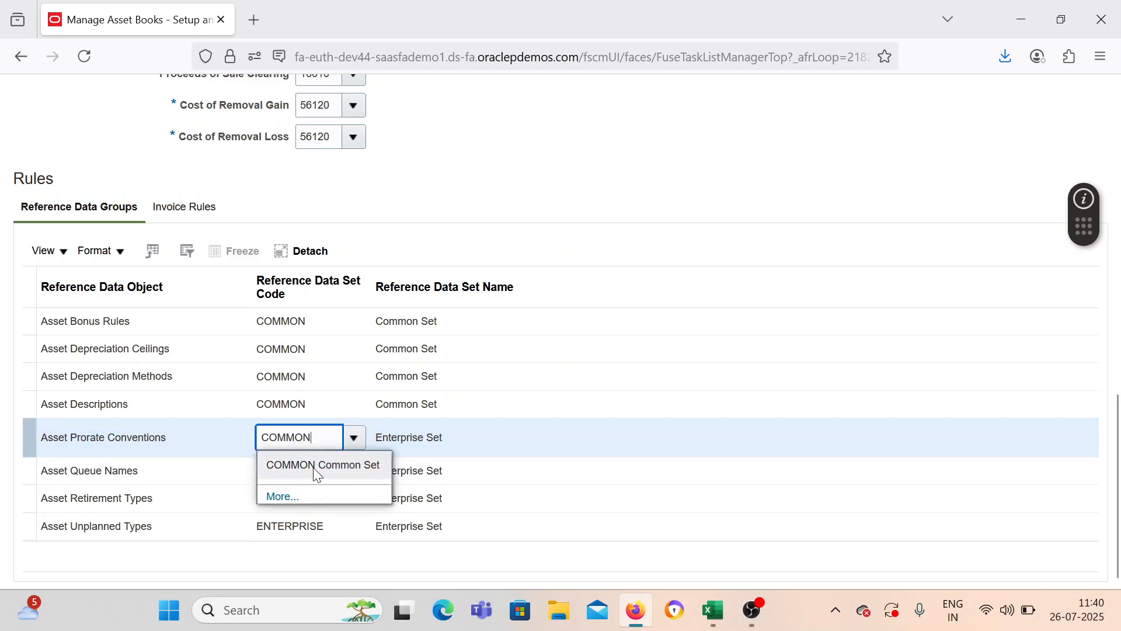
{"action": "left_click", "coordinate": [310, 467]}
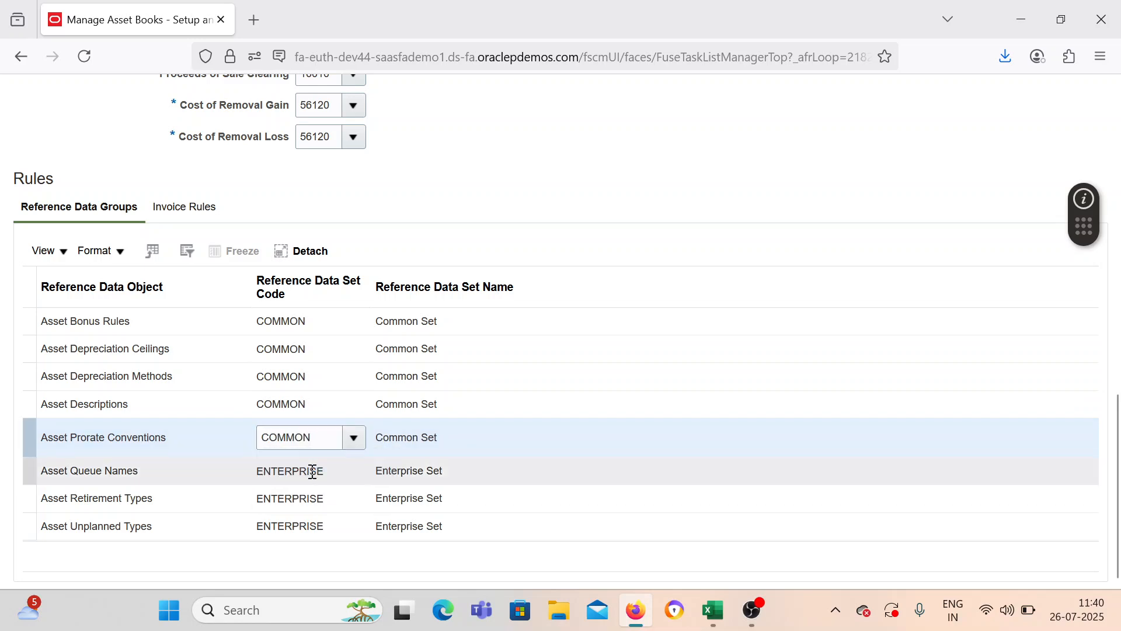
Step: Set the reference data set codes for Asset Queue Names and Asset Retirement Types to COMMON
{"action": "double_click", "coordinate": [312, 471]}
{"action": "type", "text": "COMMON"}
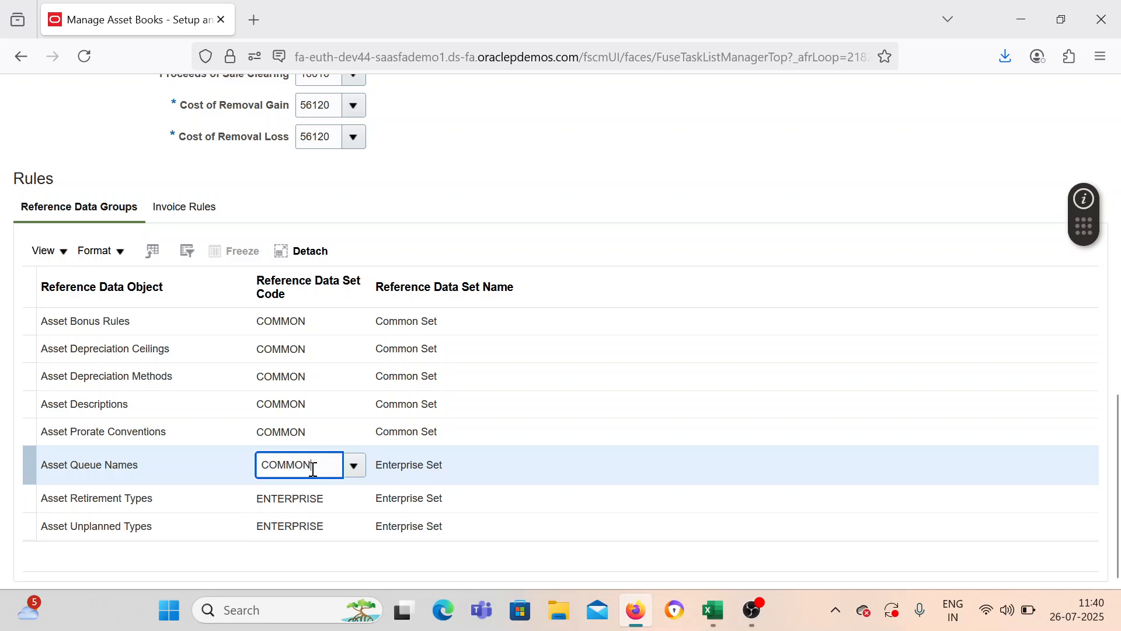
{"action": "left_click", "coordinate": [320, 501]}
{"action": "double_click", "coordinate": [319, 499]}
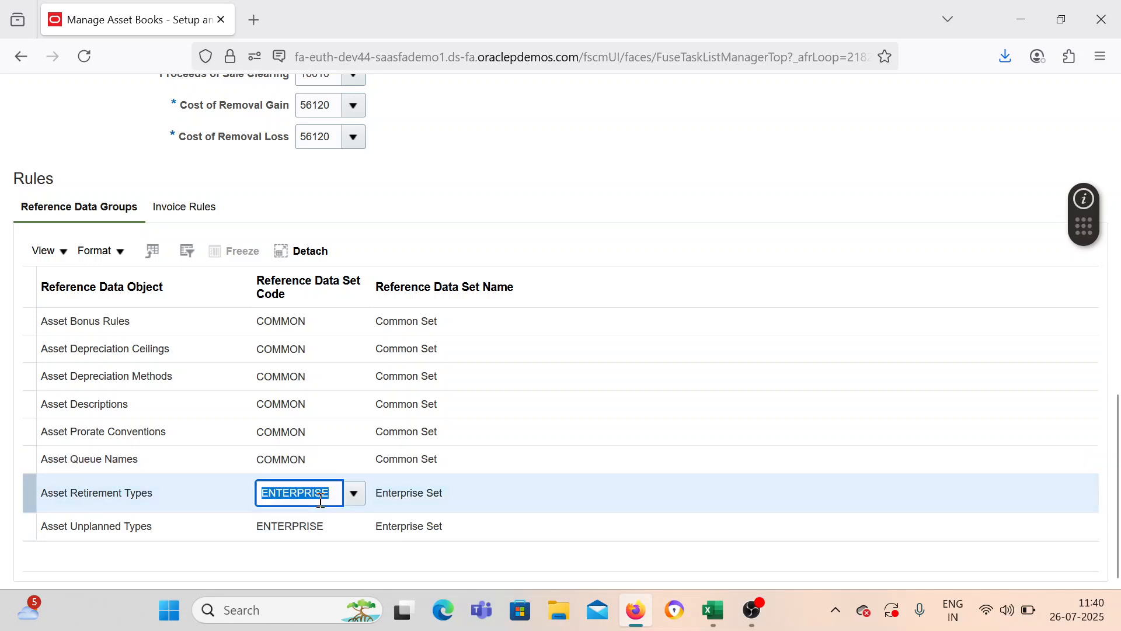
{"action": "type", "text": "COMMON"}
Step: Set the reference data set code for Asset Unplanned Types to COMMON, and save and close the book
{"action": "left_click", "coordinate": [310, 525]}
{"action": "double_click", "coordinate": [308, 521]}
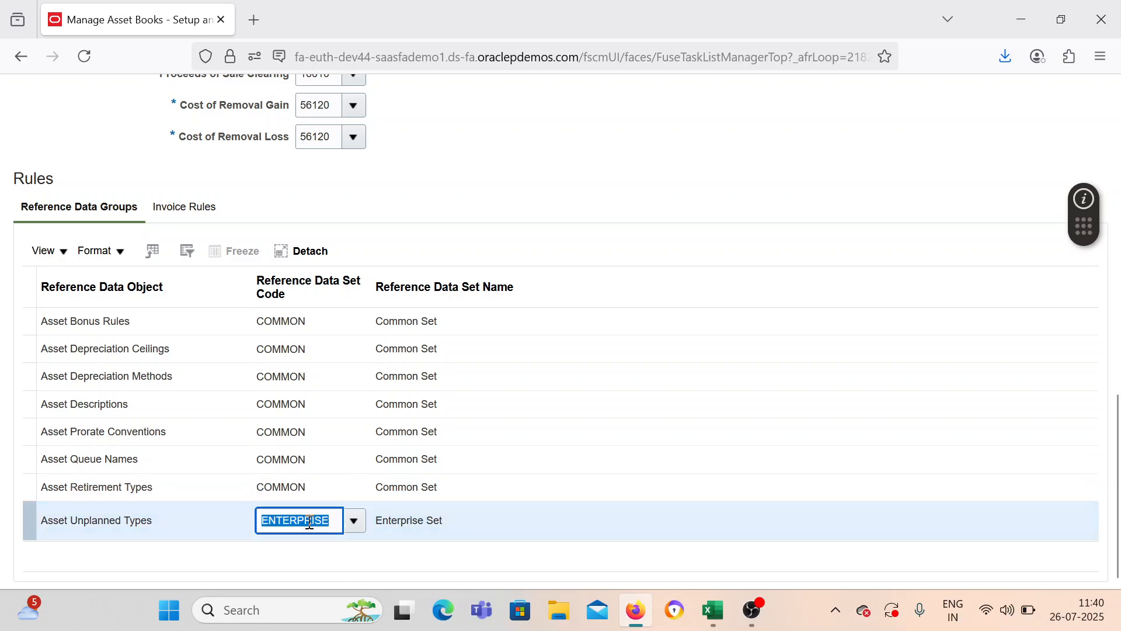
{"action": "type", "text": "COMMON"}
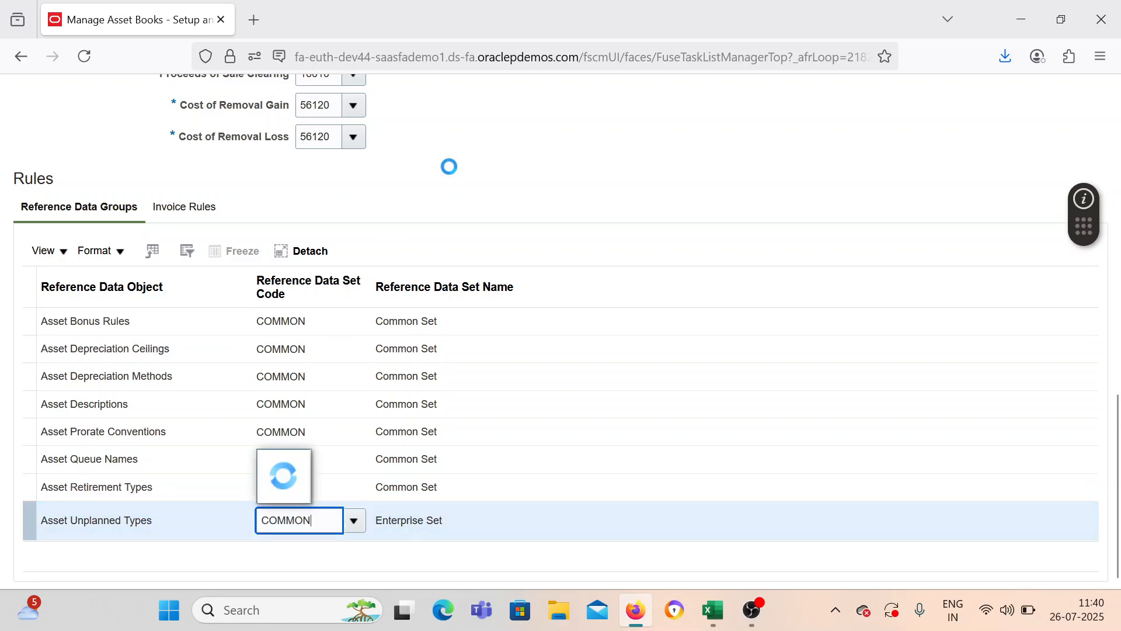
{"action": "left_click", "coordinate": [292, 465]}
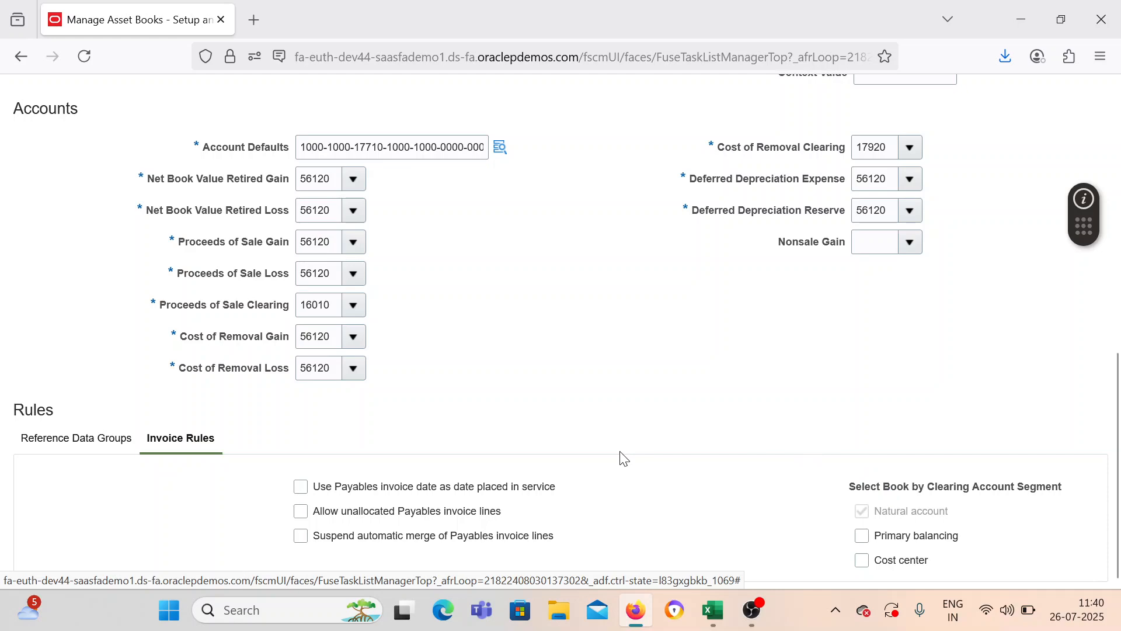
{"action": "scroll", "coordinate": [624, 458], "scroll_direction": "up", "scroll_amount": 10}
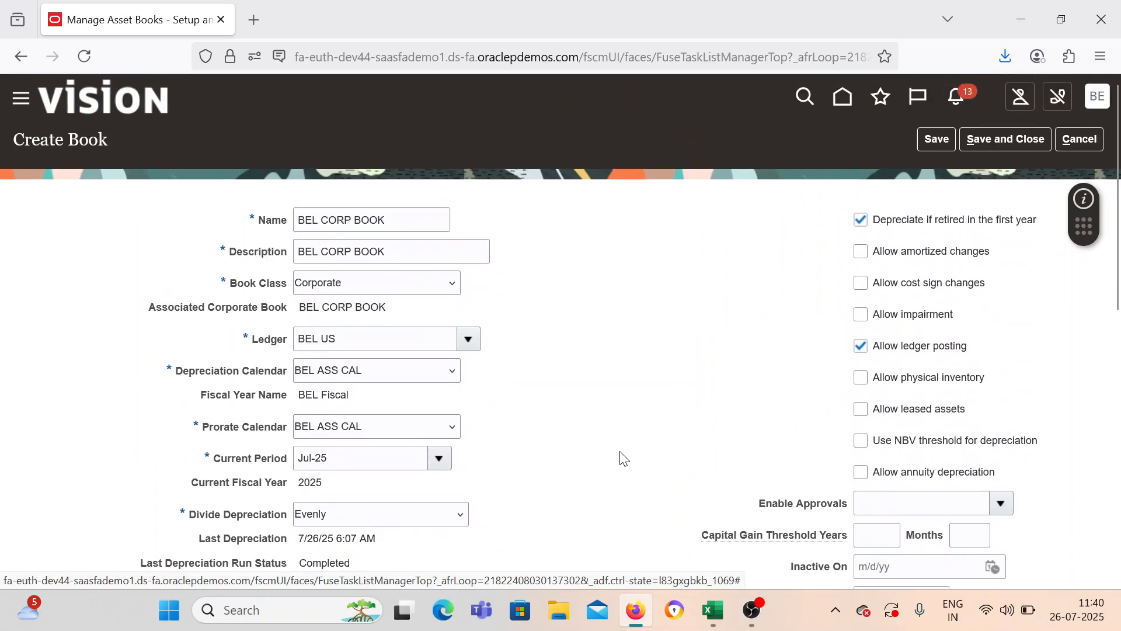
{"action": "left_click", "coordinate": [1015, 142]}
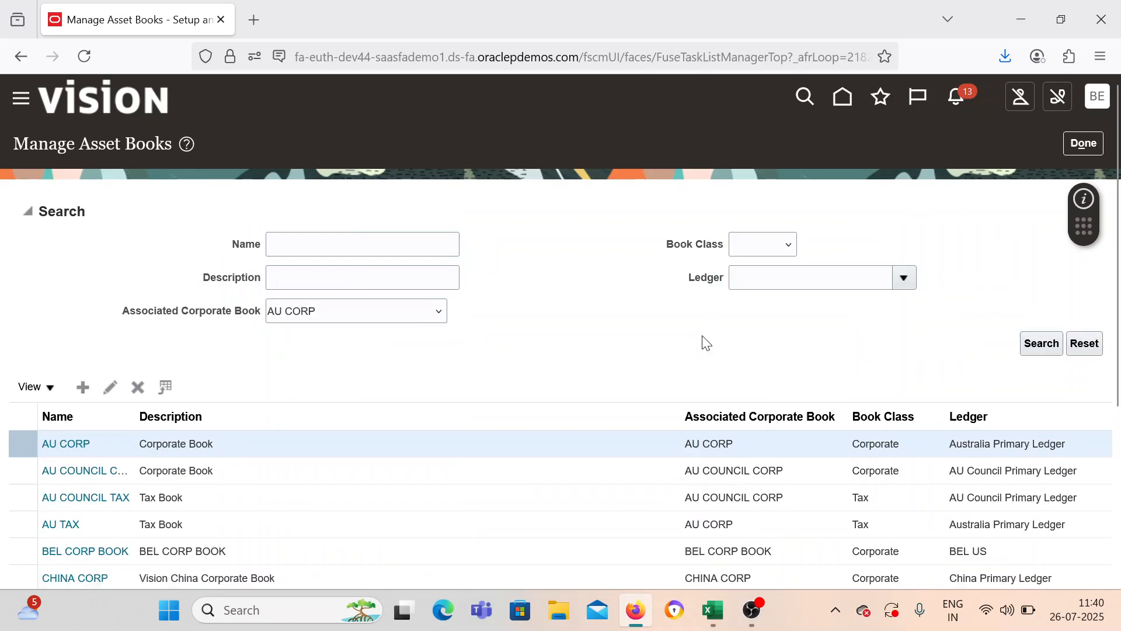
Step: Switch to the Excel task list and mark Create Corporate Book as Done by filling down the status above it
{"action": "left_click", "coordinate": [713, 609]}
{"action": "left_click", "coordinate": [259, 420]}
{"action": "left_click", "coordinate": [356, 403]}
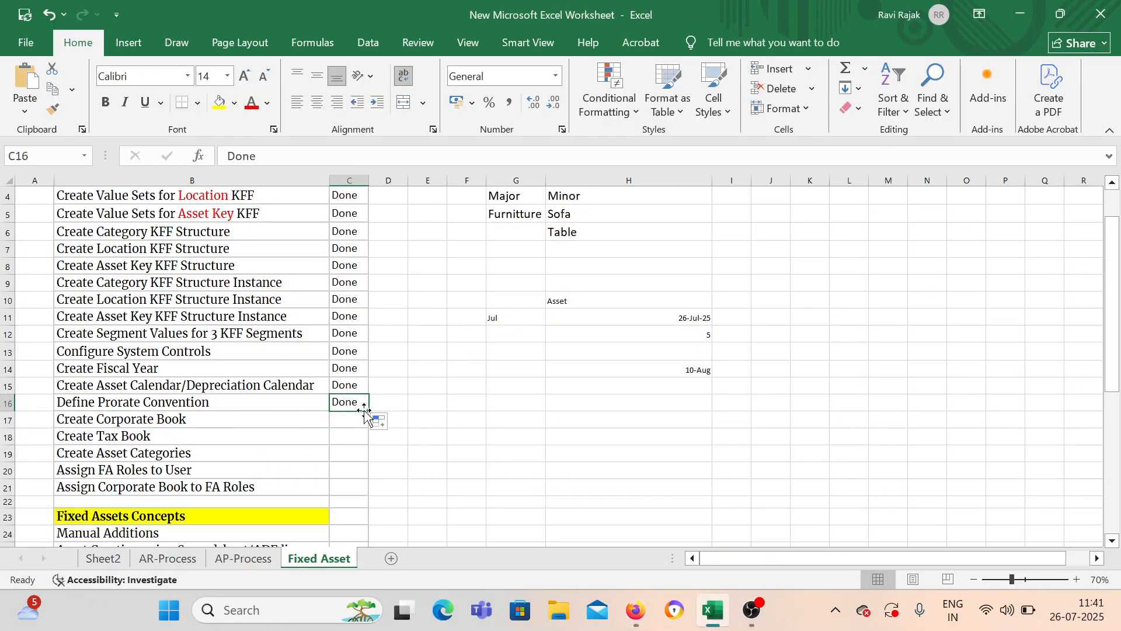
{"action": "left_click_drag", "start_coordinate": [368, 409], "coordinate": [362, 423]}
Step: Mark the Create Tax Book task as Pending and widen status column C to fit its contents
{"action": "left_click", "coordinate": [213, 436]}
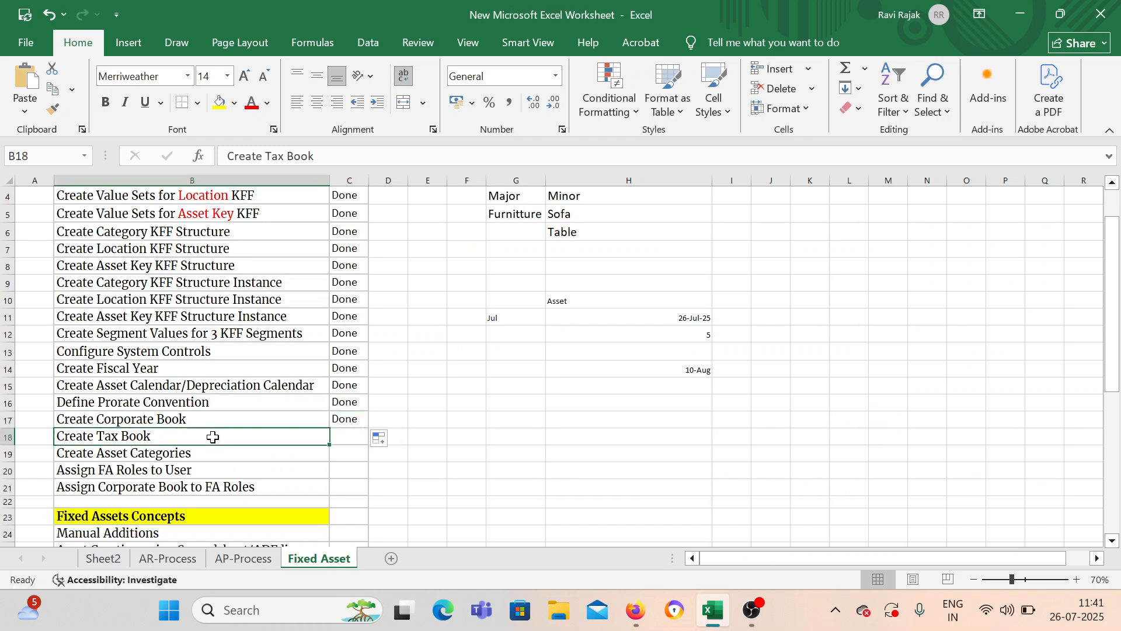
{"action": "double_click", "coordinate": [349, 433]}
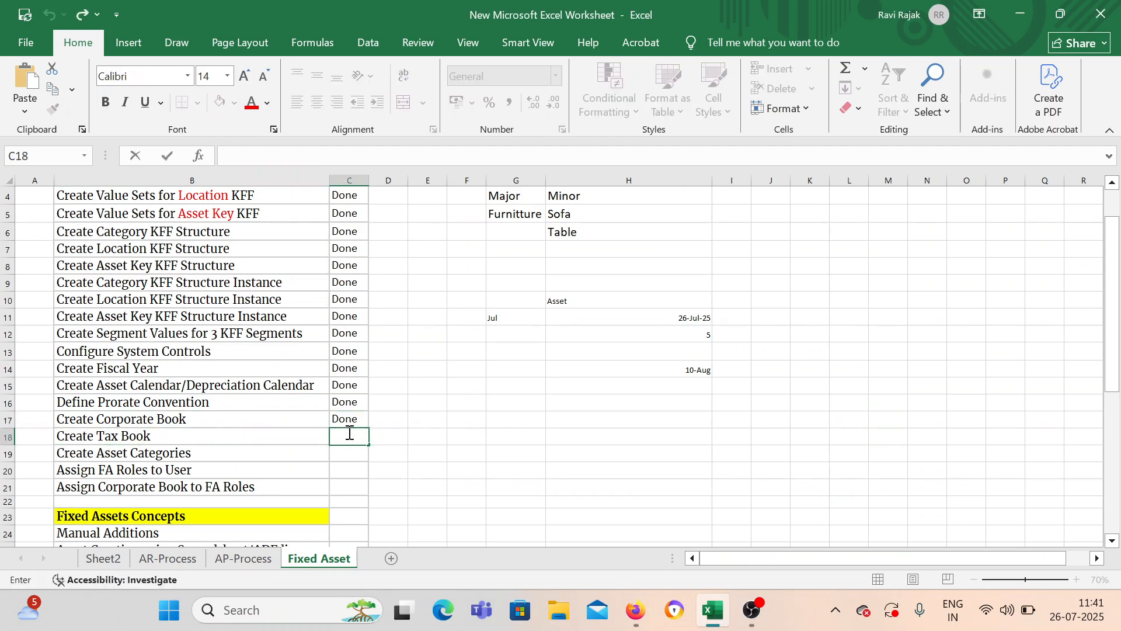
{"action": "type", "text": "Pending"}
{"action": "key", "text": "Return"}
{"action": "left_click", "coordinate": [348, 420]}
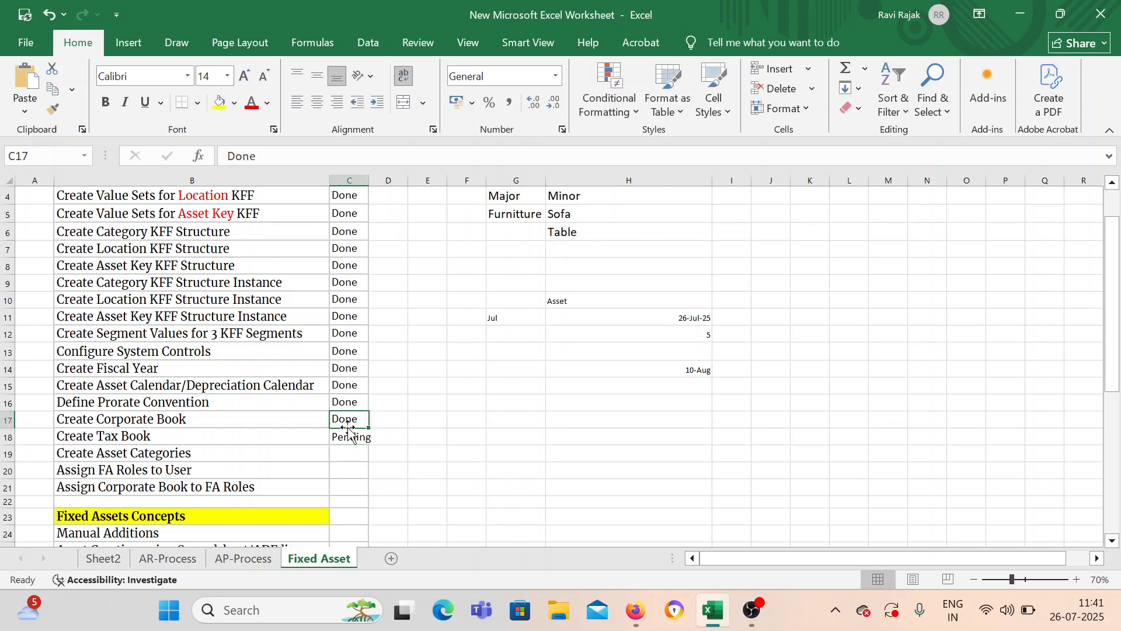
{"action": "double_click", "coordinate": [371, 180]}
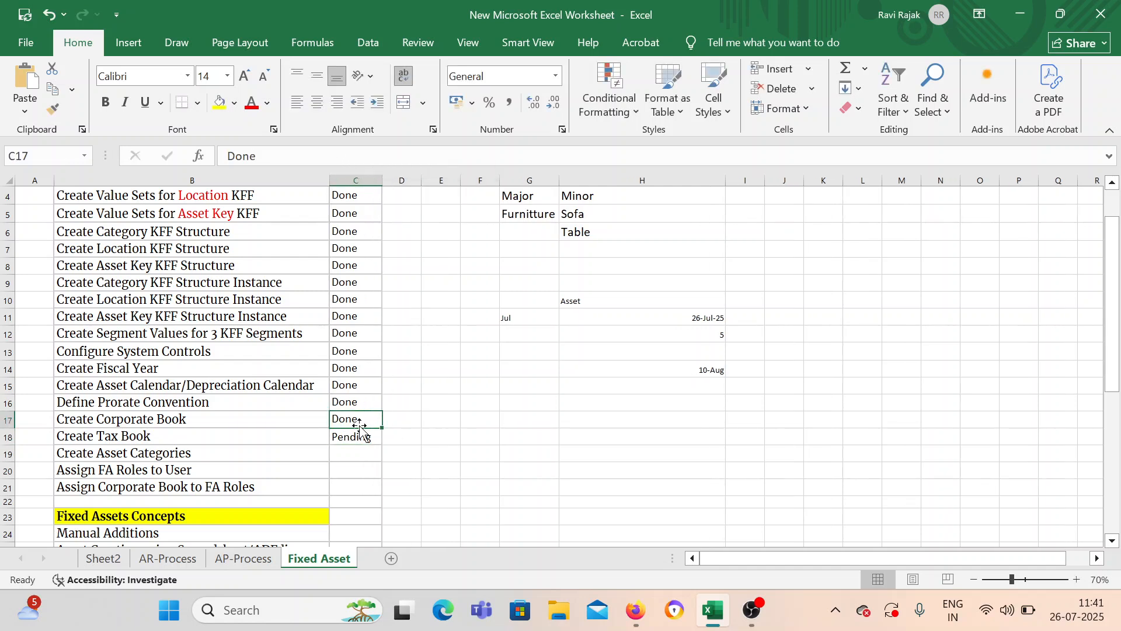
{"action": "left_click", "coordinate": [357, 435]}
{"action": "left_click", "coordinate": [236, 438]}
{"action": "left_click", "coordinate": [349, 436]}
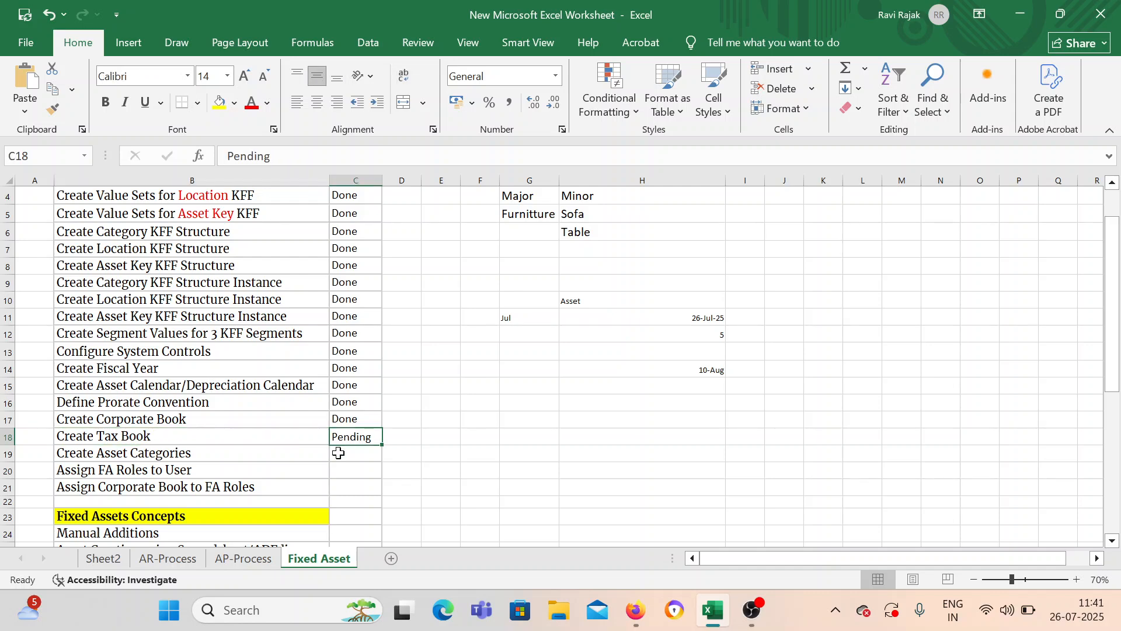
Step: Review the remaining setup tasks and the Fixed Assets Concepts list, and select the Create Asset Categories task
{"action": "scroll", "coordinate": [337, 453], "scroll_direction": "down", "scroll_amount": 1}
{"action": "left_click", "coordinate": [250, 384]}
{"action": "scroll", "coordinate": [269, 400], "scroll_direction": "down", "scroll_amount": 5}
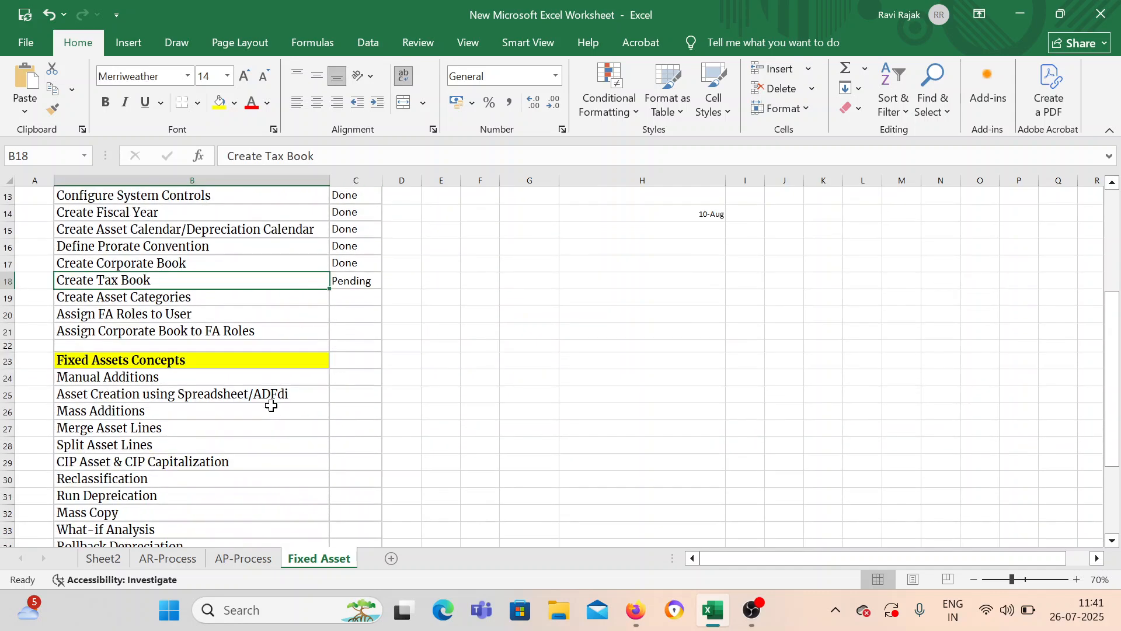
{"action": "scroll", "coordinate": [108, 444], "scroll_direction": "down", "scroll_amount": 3}
{"action": "scroll", "coordinate": [118, 411], "scroll_direction": "up", "scroll_amount": 3}
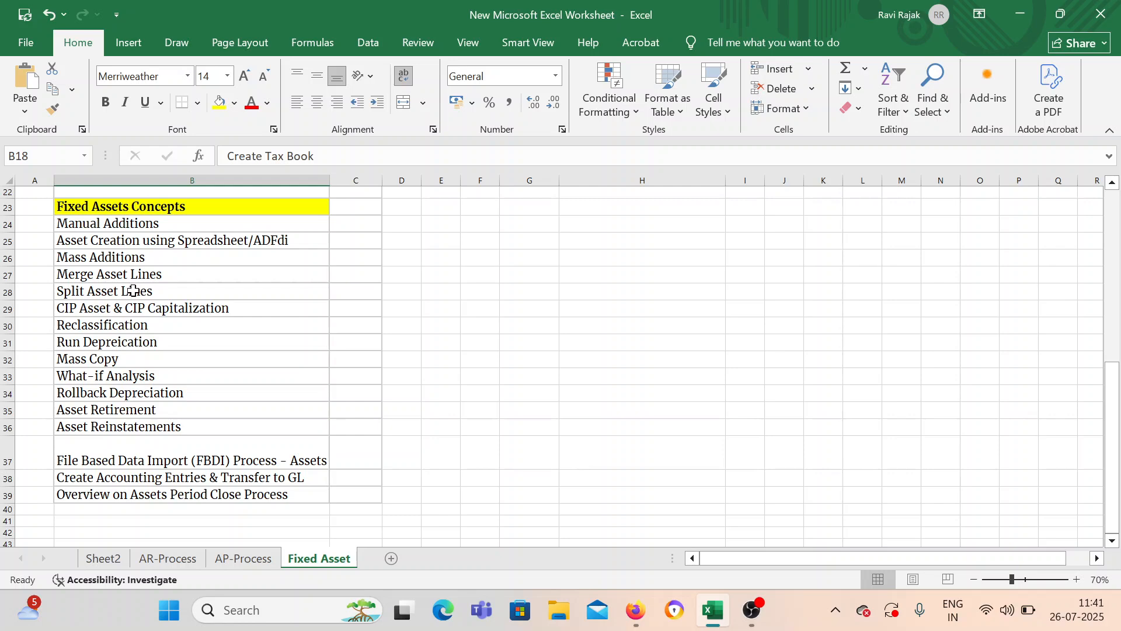
{"action": "scroll", "coordinate": [119, 394], "scroll_direction": "up", "scroll_amount": 5}
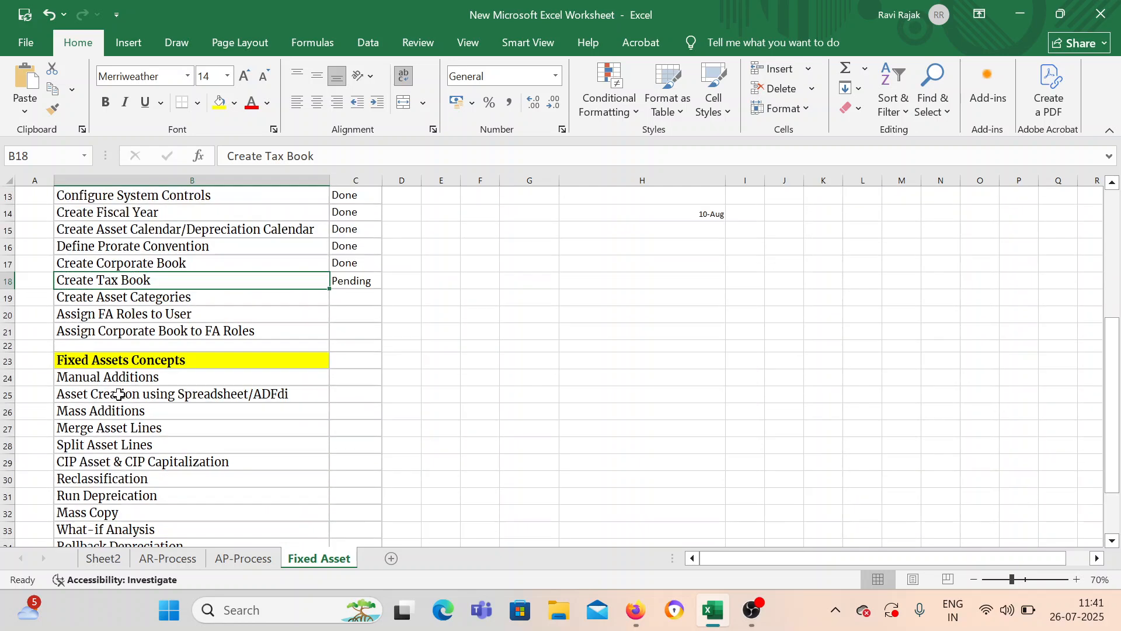
{"action": "left_click", "coordinate": [209, 402]}
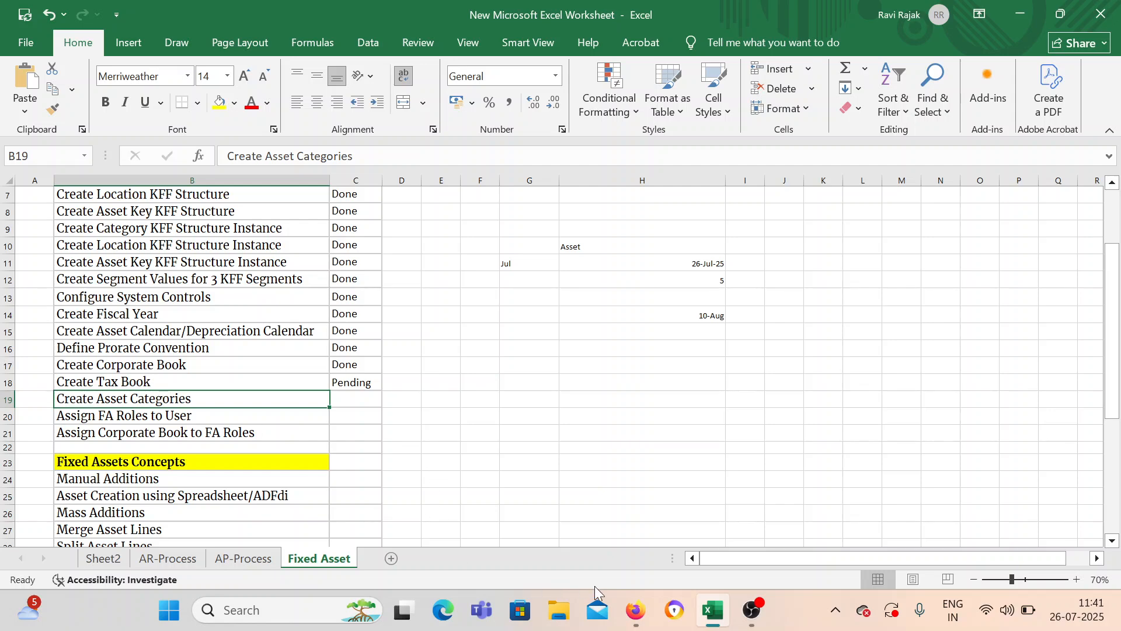
Step: Switch back to Oracle Fusion in Firefox, leave Manage Asset Books, search the setup tasks for Manage Asset Cat and open Manage Asset Categories
{"action": "left_click", "coordinate": [636, 609]}
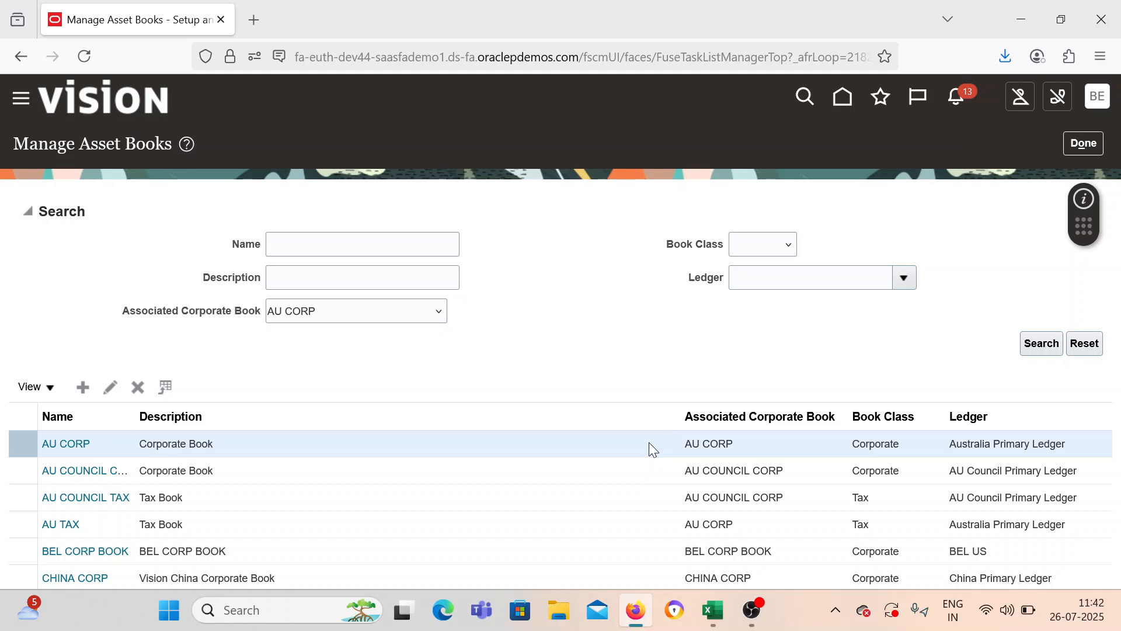
{"action": "left_click", "coordinate": [1095, 144]}
{"action": "left_click", "coordinate": [605, 208]}
{"action": "type", "text": "Cat"}
{"action": "key", "text": "Return"}
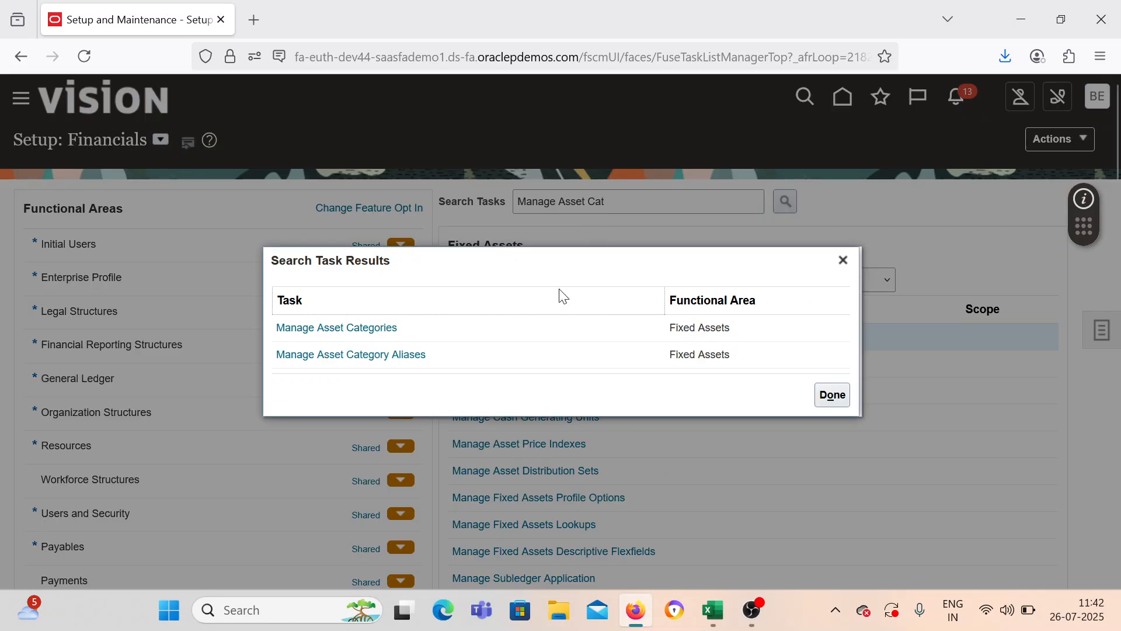
{"action": "left_click", "coordinate": [337, 327]}
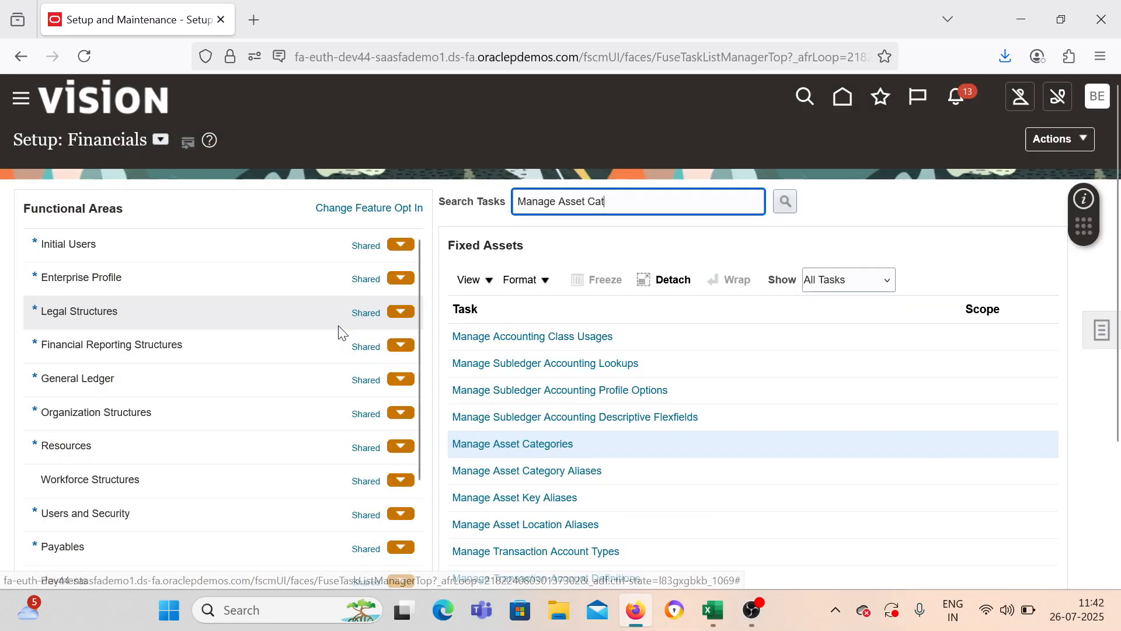
Step: Open Manage Asset Categories, start a new category, try to look up a BEL value for Test Major, and discard the category
{"action": "left_click", "coordinate": [530, 442]}
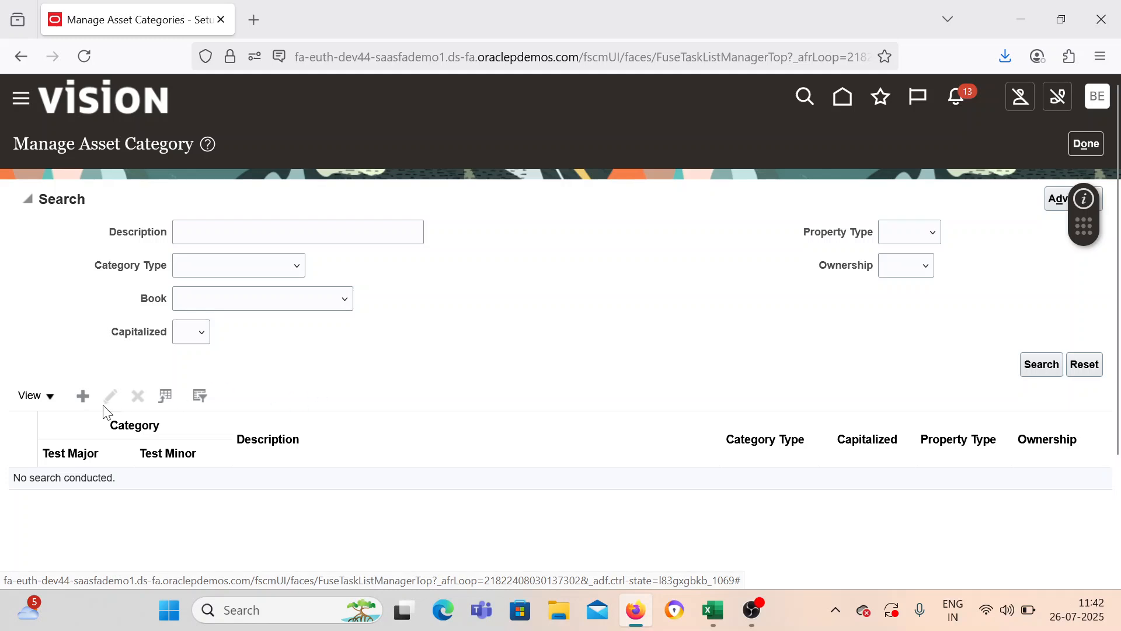
{"action": "left_click", "coordinate": [87, 402]}
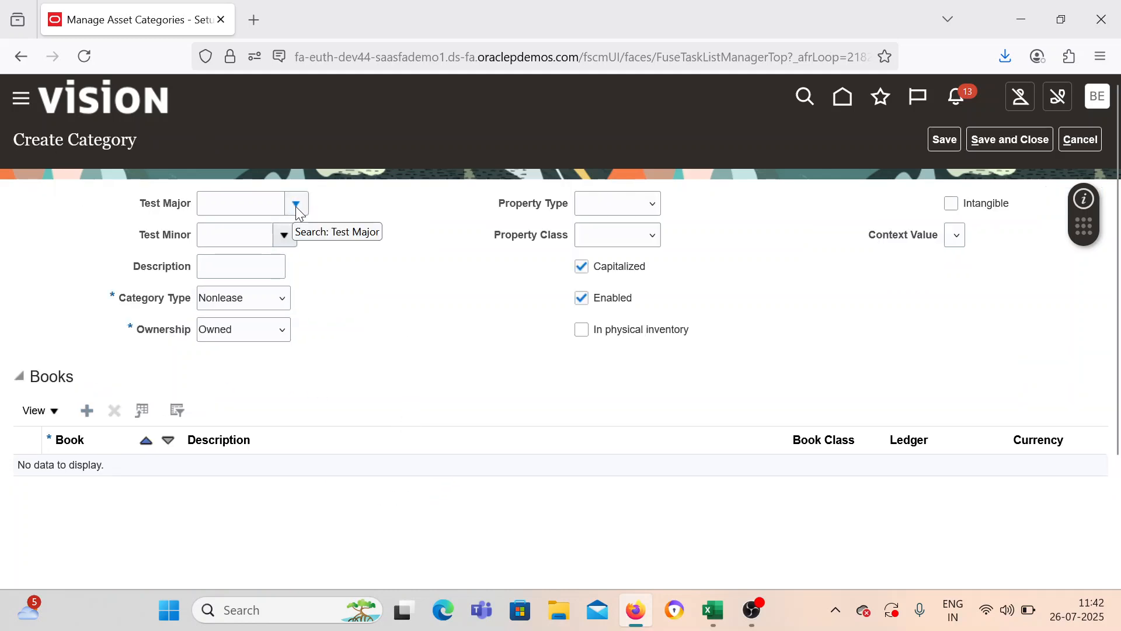
{"action": "left_click", "coordinate": [296, 205]}
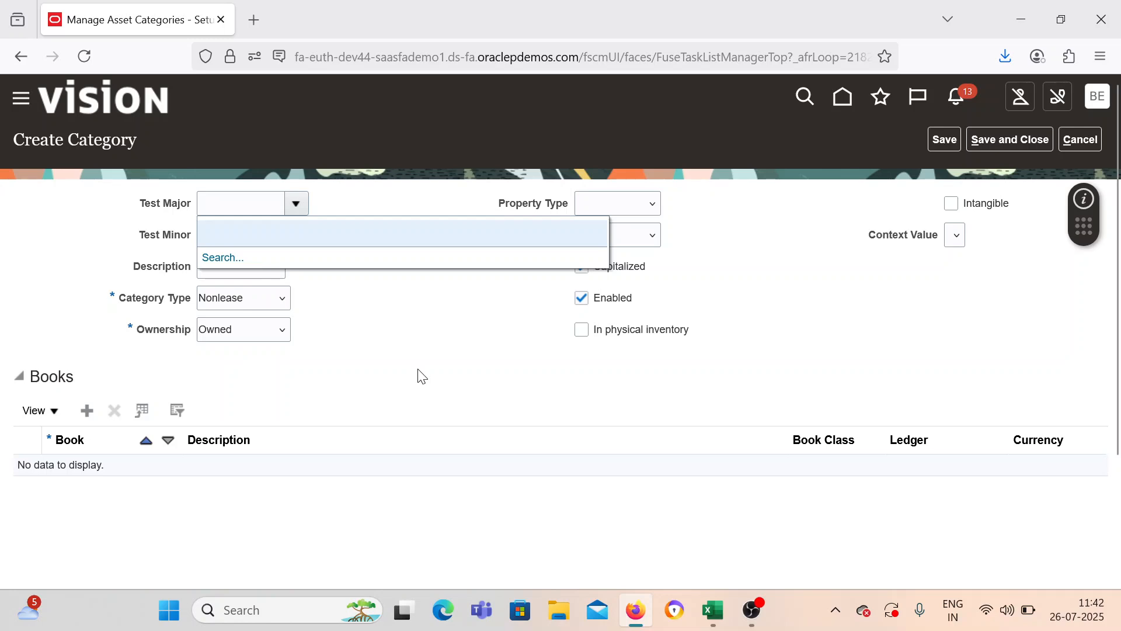
{"action": "left_click", "coordinate": [232, 258]}
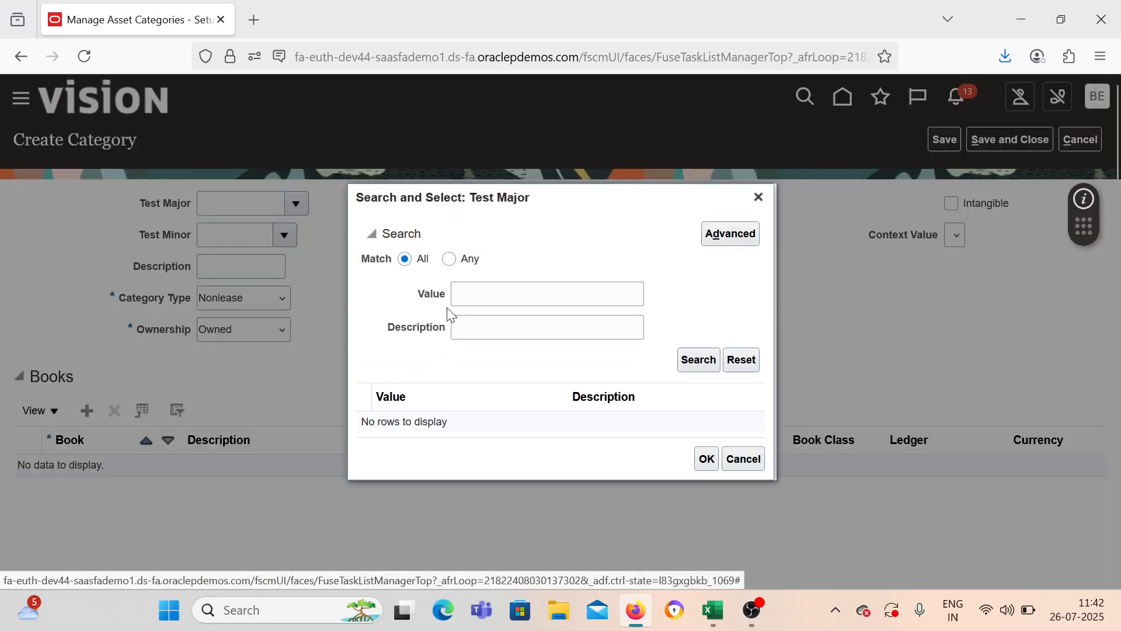
{"action": "left_click", "coordinate": [469, 296]}
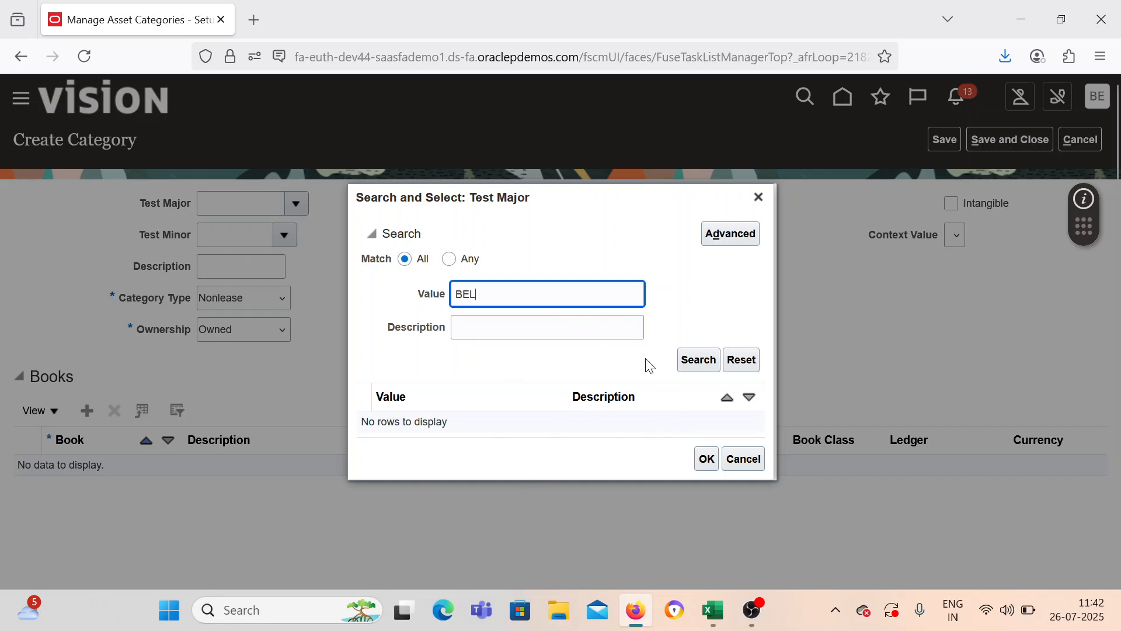
{"action": "left_click", "coordinate": [758, 196]}
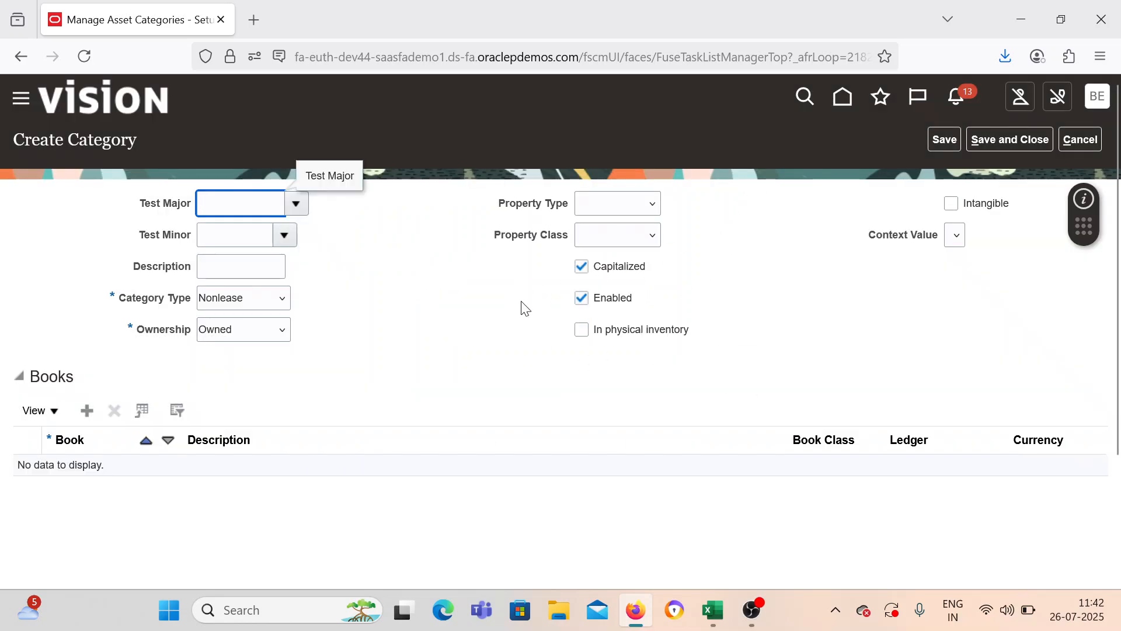
{"action": "left_click", "coordinate": [1073, 147]}
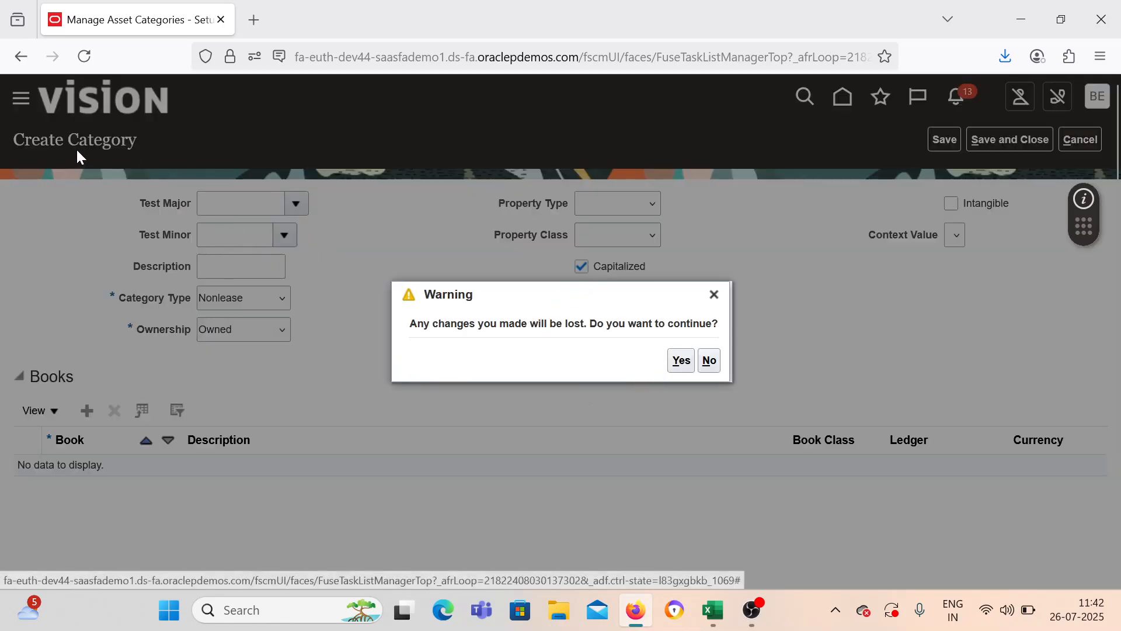
{"action": "left_click", "coordinate": [677, 362]}
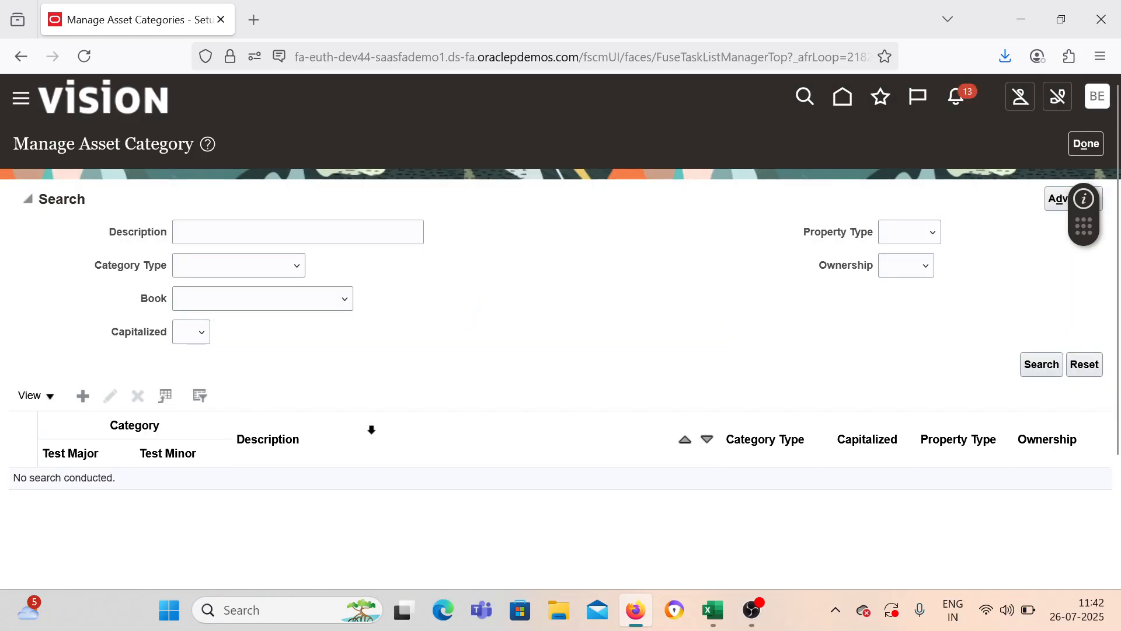
{"action": "left_click", "coordinate": [82, 395]}
{"action": "left_click", "coordinate": [298, 204]}
{"action": "left_click", "coordinate": [470, 368]}
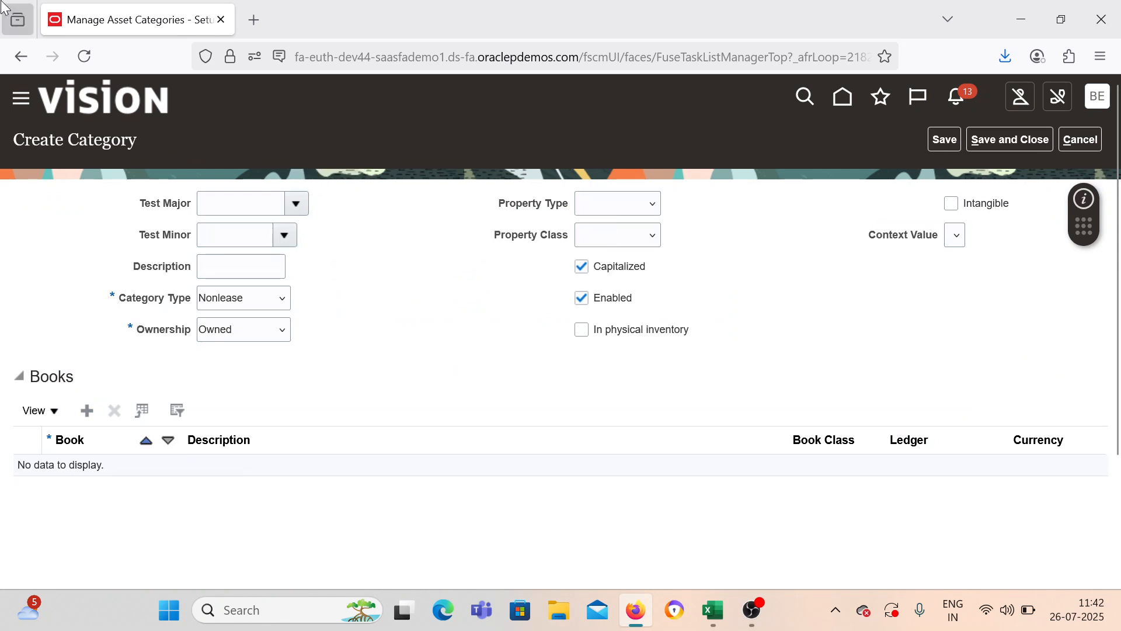
{"action": "left_click", "coordinate": [1066, 144]}
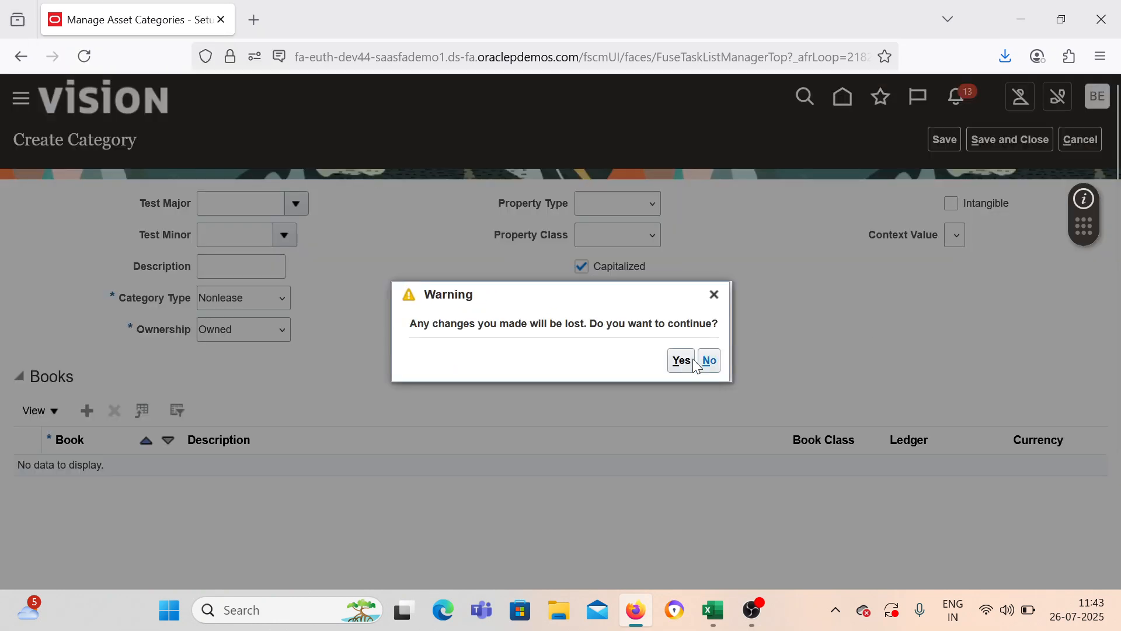
{"action": "left_click", "coordinate": [694, 362]}
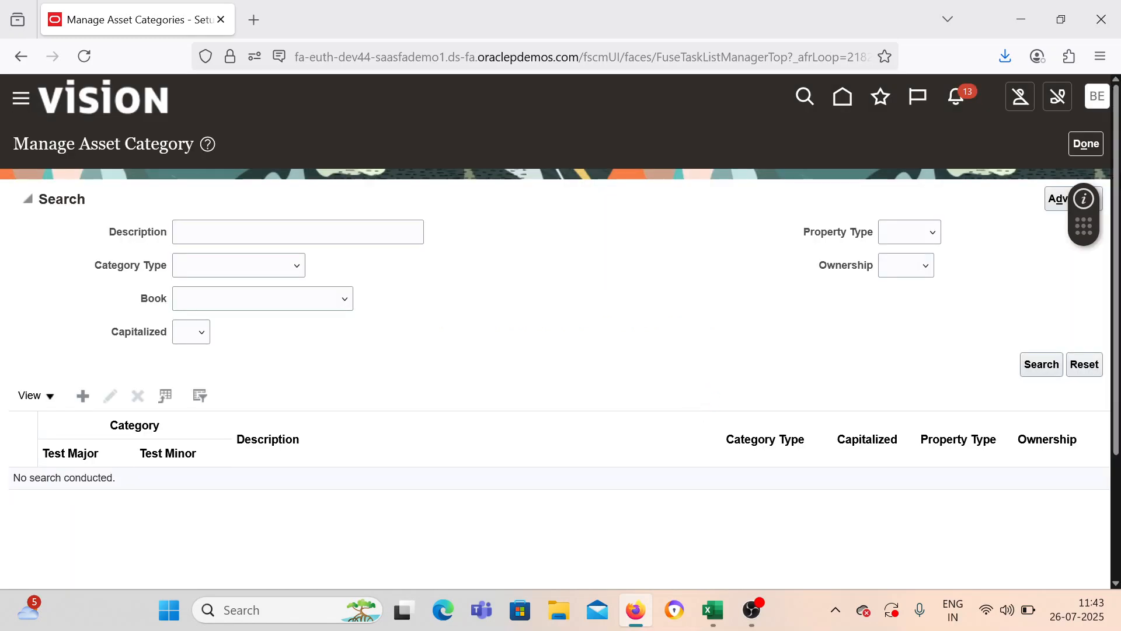
{"action": "left_click", "coordinate": [1085, 144]}
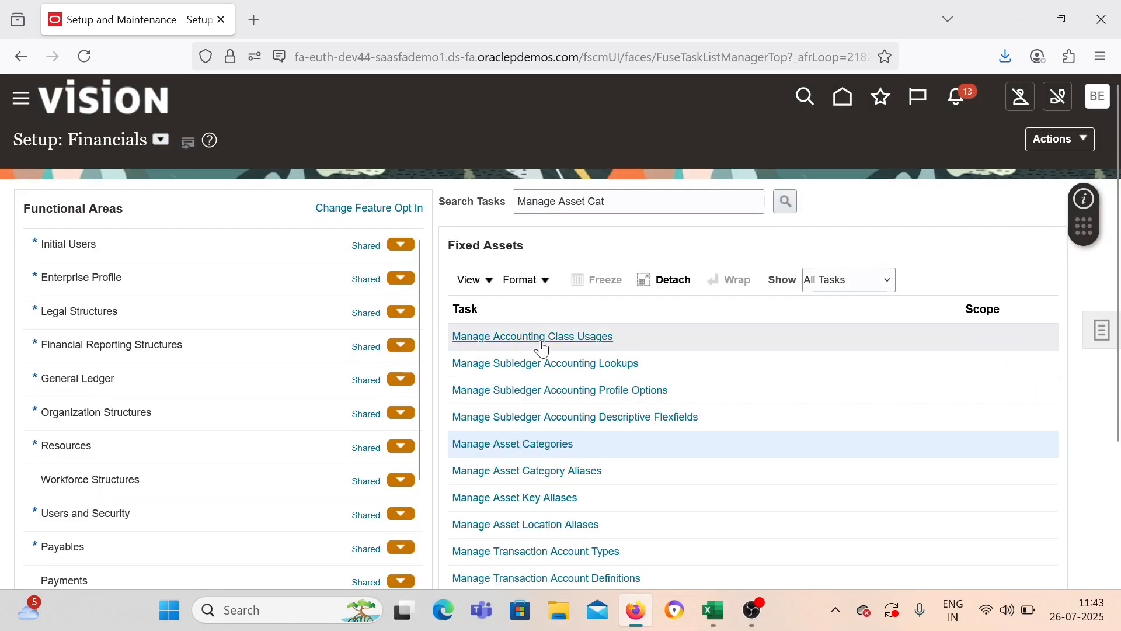
Step: Search the setup tasks for Manage Fixed, open Manage Fixed Assets Key Flexfields, and list the structures of the Asset Key Flexfield
{"action": "double_click", "coordinate": [626, 202]}
{"action": "key", "text": "BackSpace"}
{"action": "type", "text": "Fixed"}
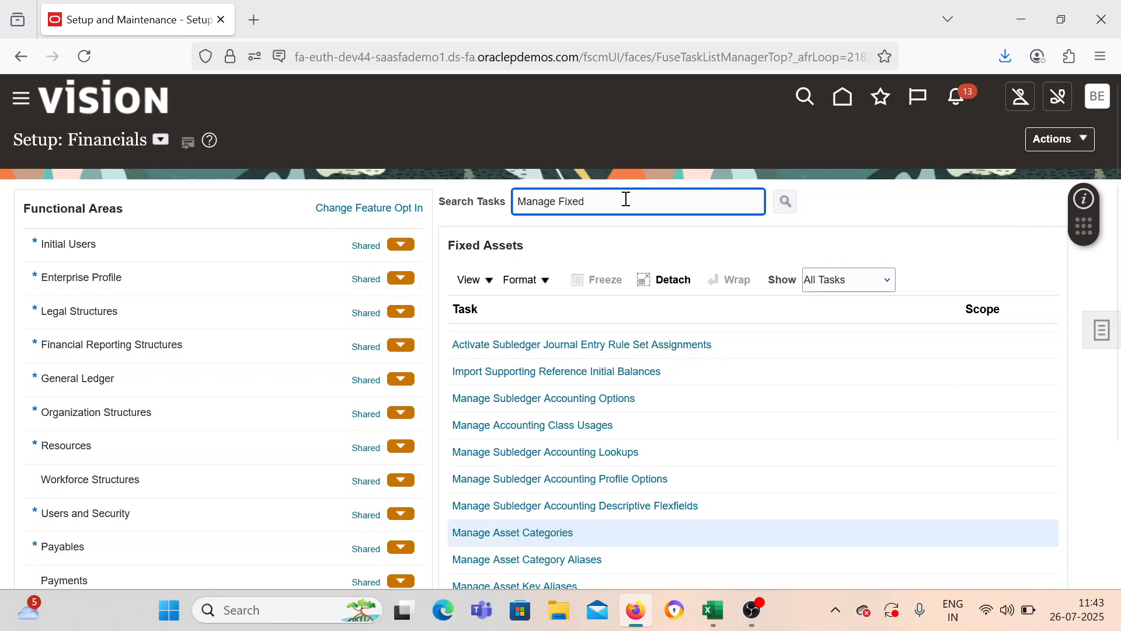
{"action": "key", "text": "Return"}
{"action": "left_click", "coordinate": [393, 316]}
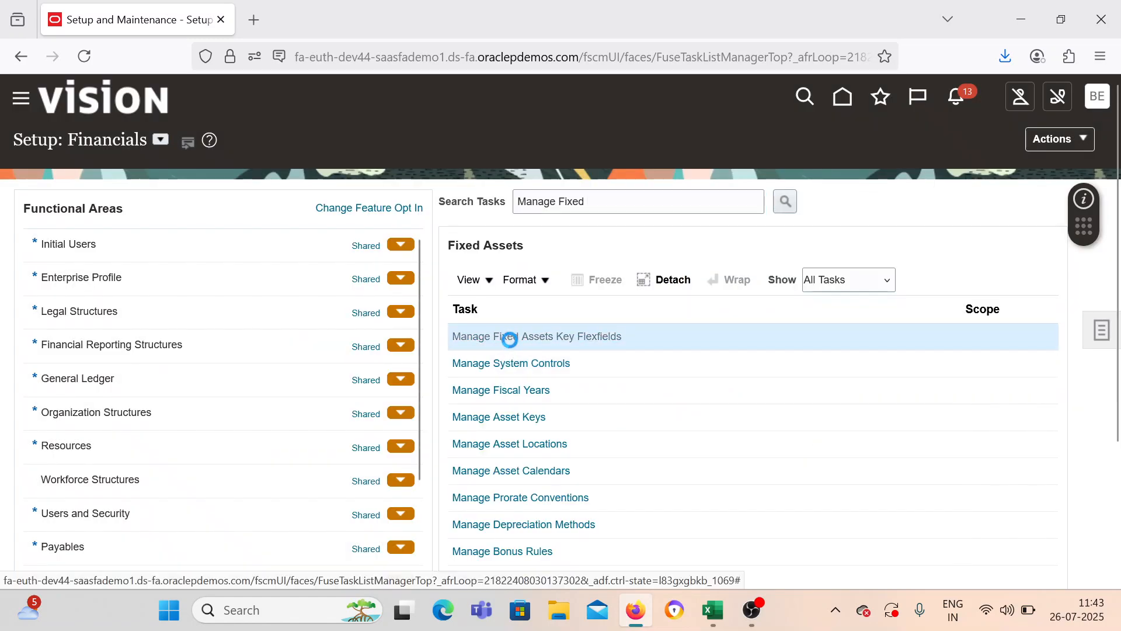
{"action": "left_click", "coordinate": [1042, 308]}
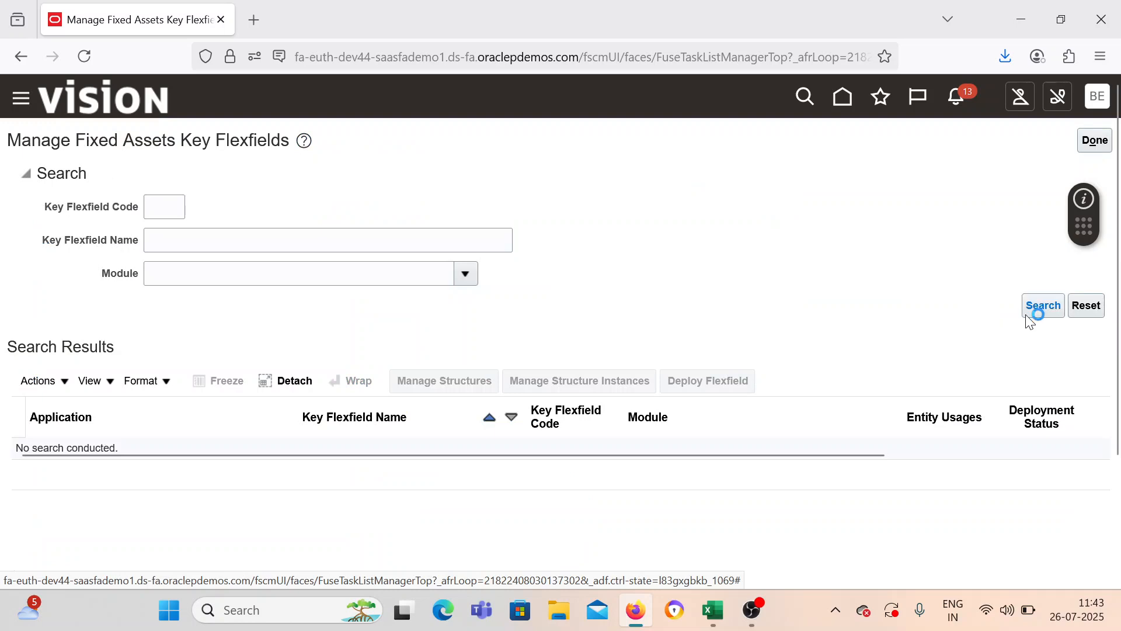
{"action": "left_click", "coordinate": [432, 385]}
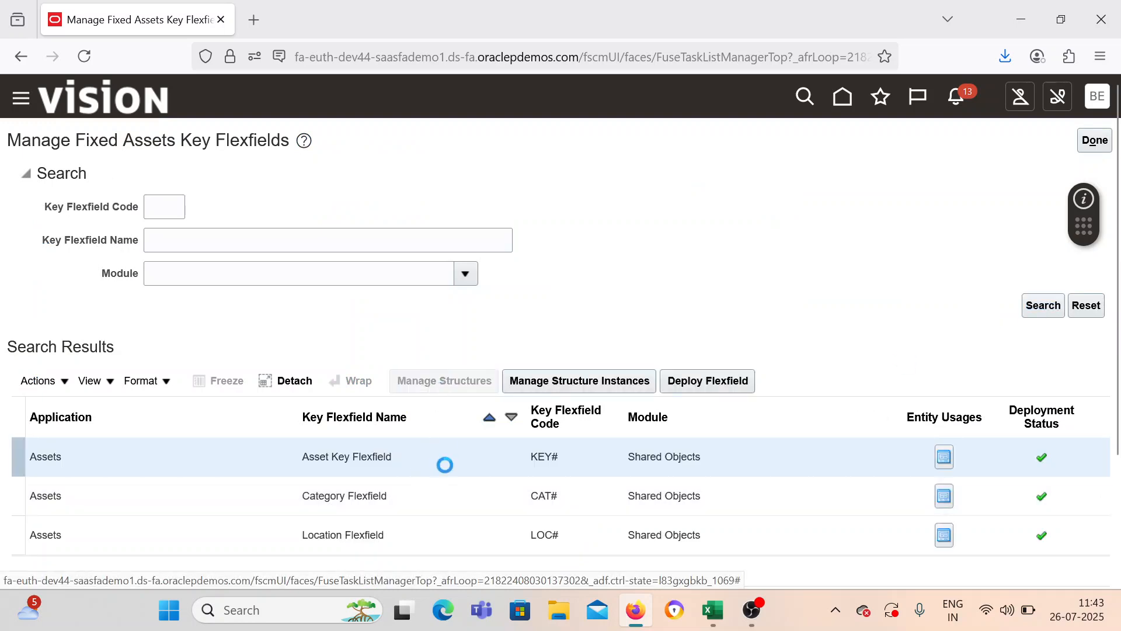
{"action": "left_click", "coordinate": [1084, 284]}
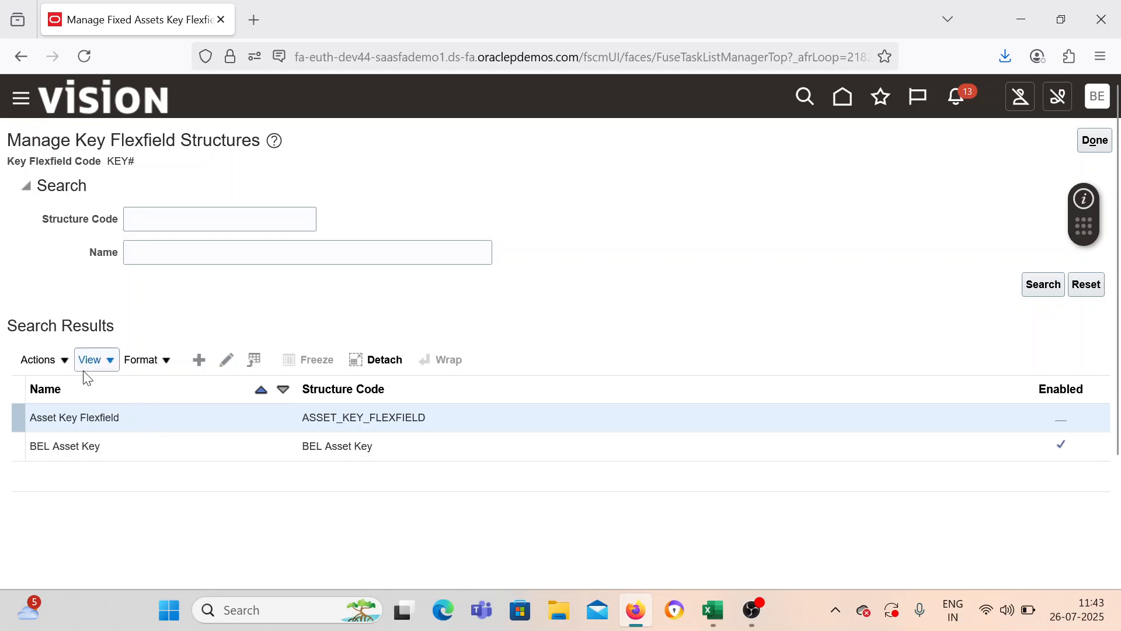
Step: Try to enable the ASSET_KEY_FLEXFIELD structure while BEL Asset Key is still enabled
{"action": "left_click", "coordinate": [227, 359]}
{"action": "left_click", "coordinate": [103, 310]}
{"action": "left_click", "coordinate": [1023, 141]}
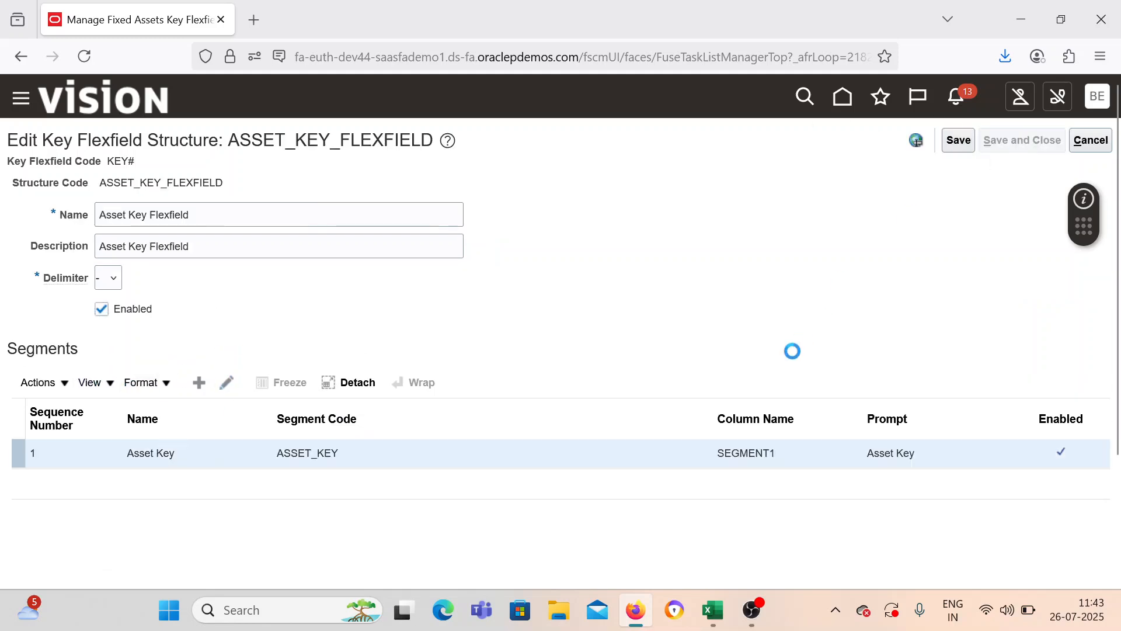
{"action": "left_click", "coordinate": [762, 240]}
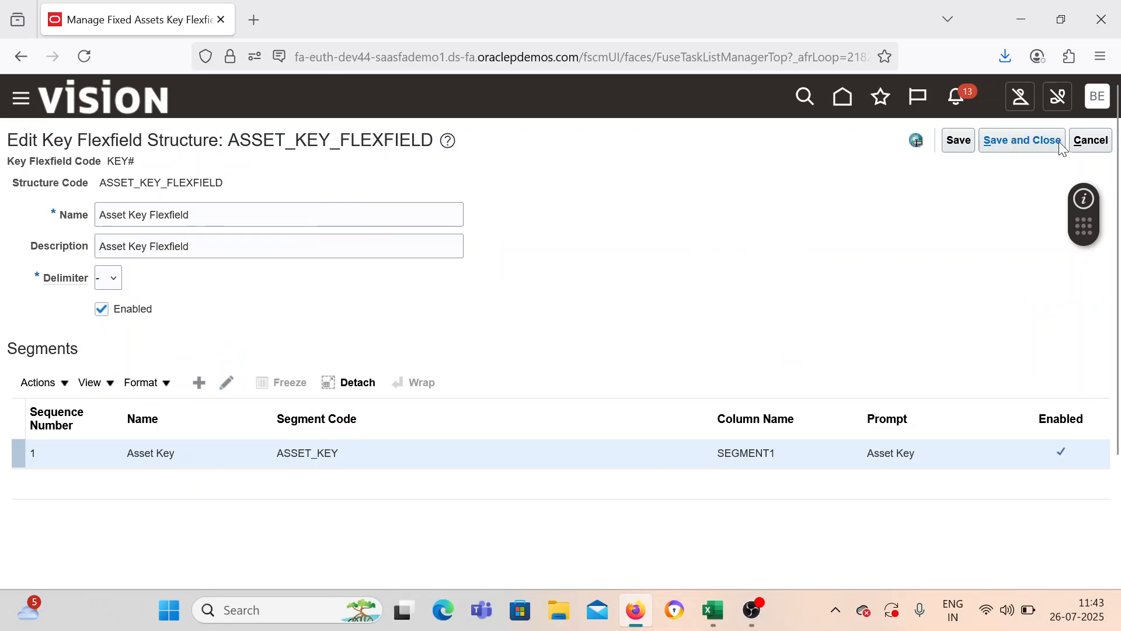
{"action": "left_click", "coordinate": [1019, 141]}
Step: Disable the BEL Asset Key structure and save it
{"action": "left_click", "coordinate": [190, 446]}
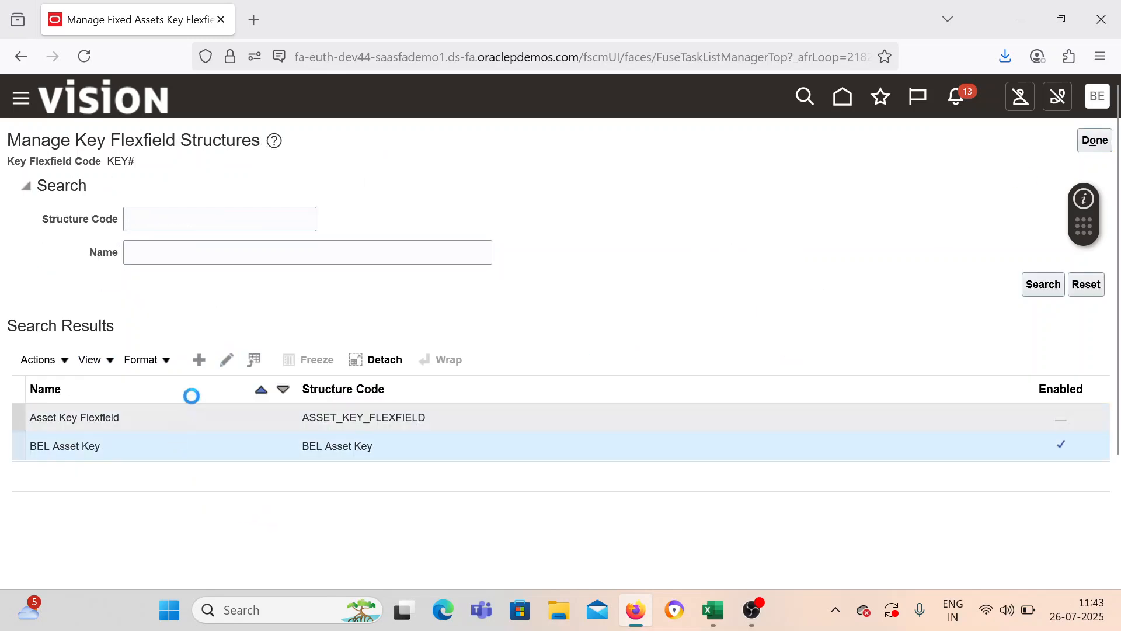
{"action": "left_click", "coordinate": [227, 360]}
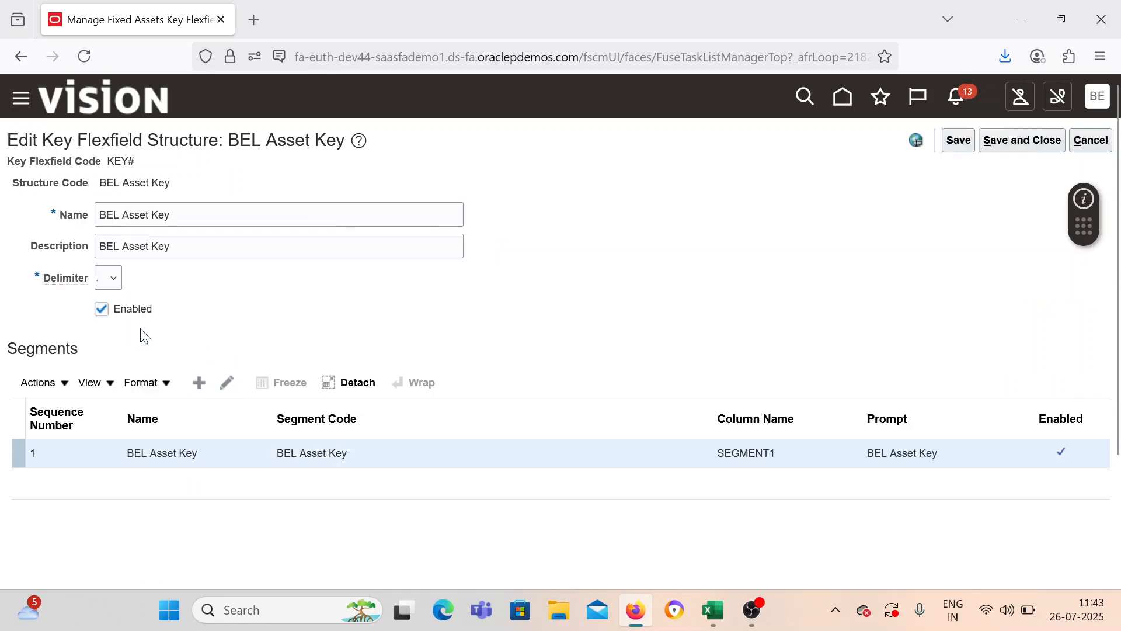
{"action": "left_click", "coordinate": [103, 309]}
{"action": "left_click", "coordinate": [1000, 140]}
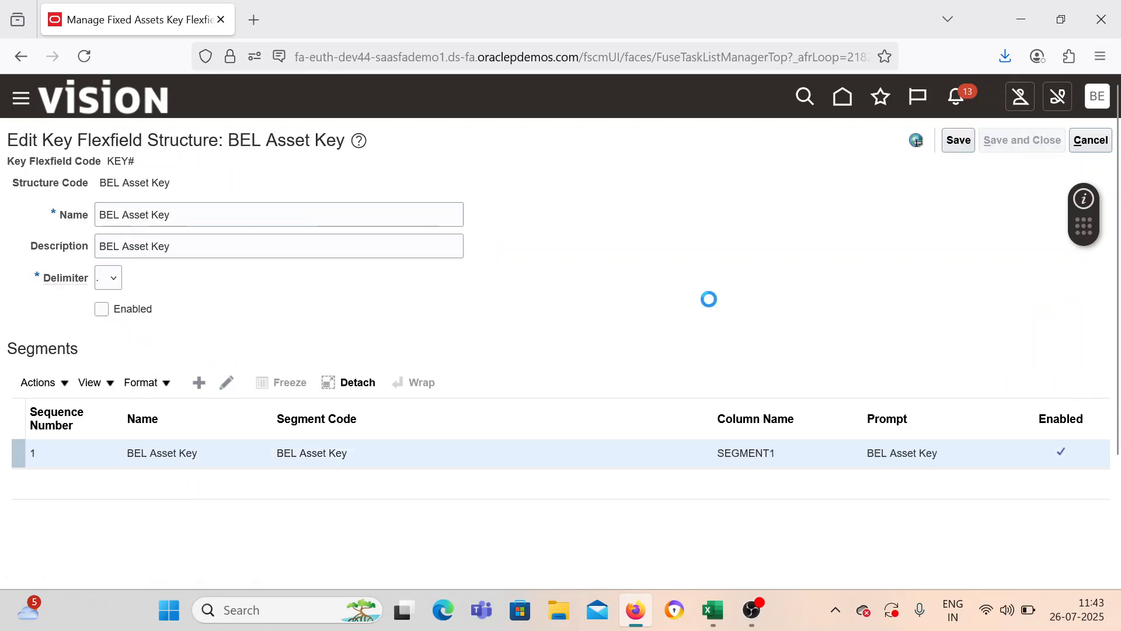
Step: Enable the ASSET_KEY_FLEXFIELD structure, save it, and return to the list of fixed assets key flexfields
{"action": "left_click", "coordinate": [212, 417]}
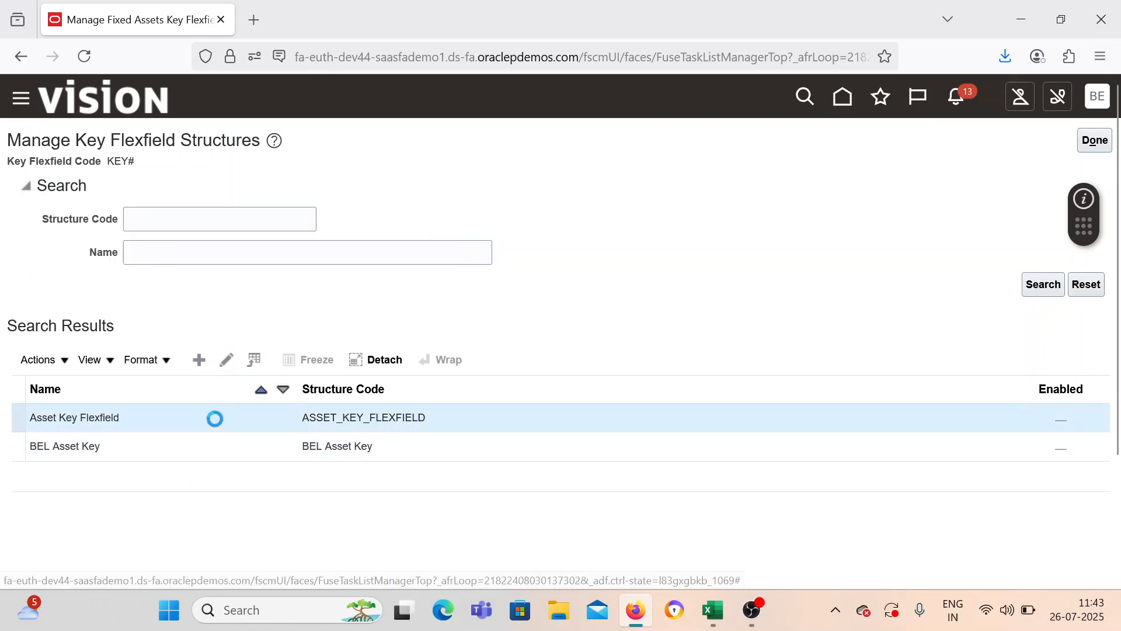
{"action": "left_click", "coordinate": [228, 368]}
{"action": "left_click", "coordinate": [102, 308]}
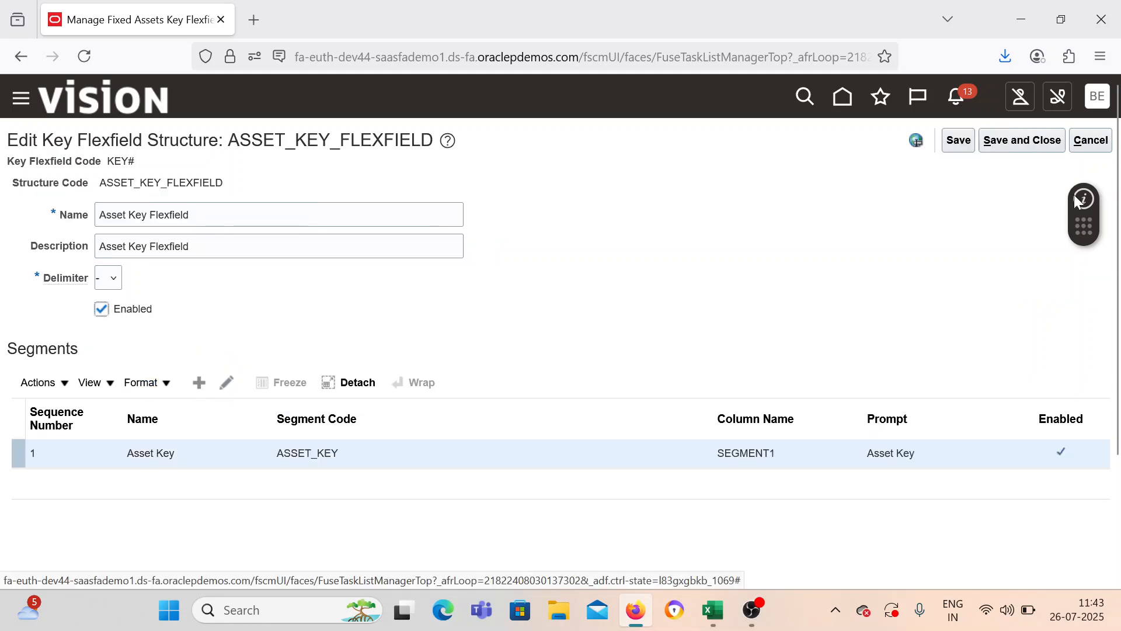
{"action": "left_click", "coordinate": [1021, 150]}
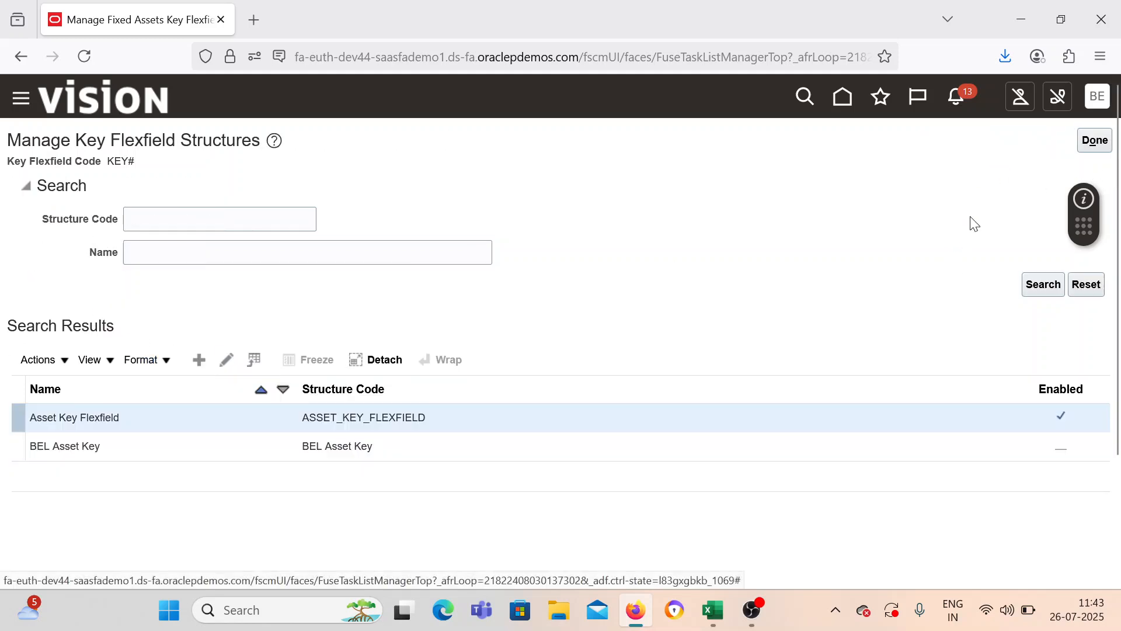
{"action": "left_click", "coordinate": [1094, 141]}
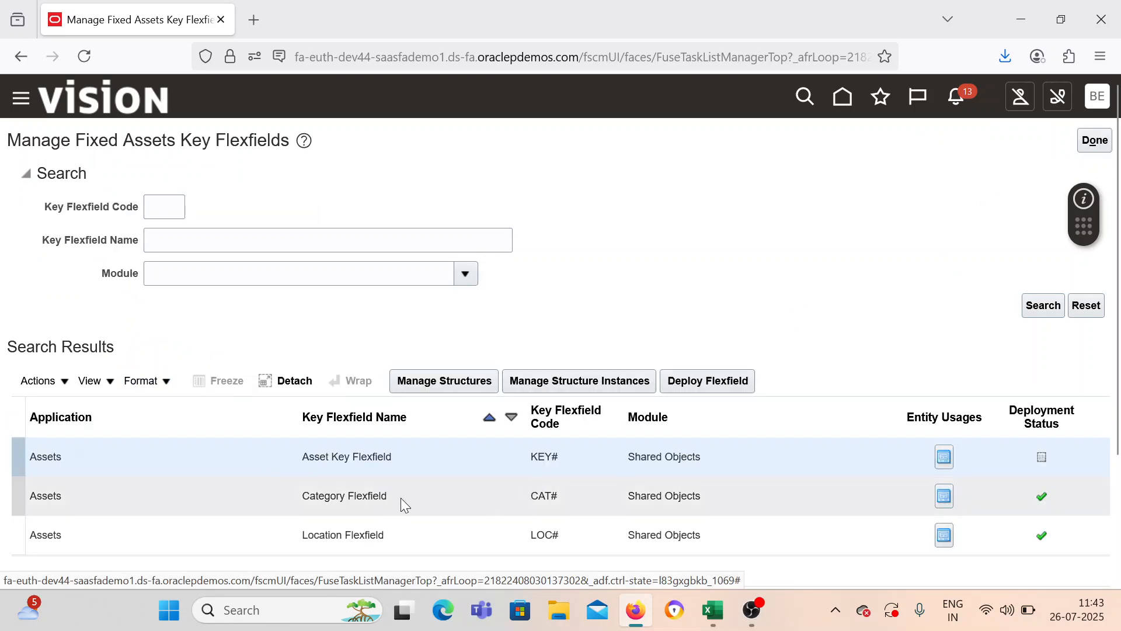
Step: List the structures of the Category Flexfield (CAT#)
{"action": "left_click", "coordinate": [407, 504]}
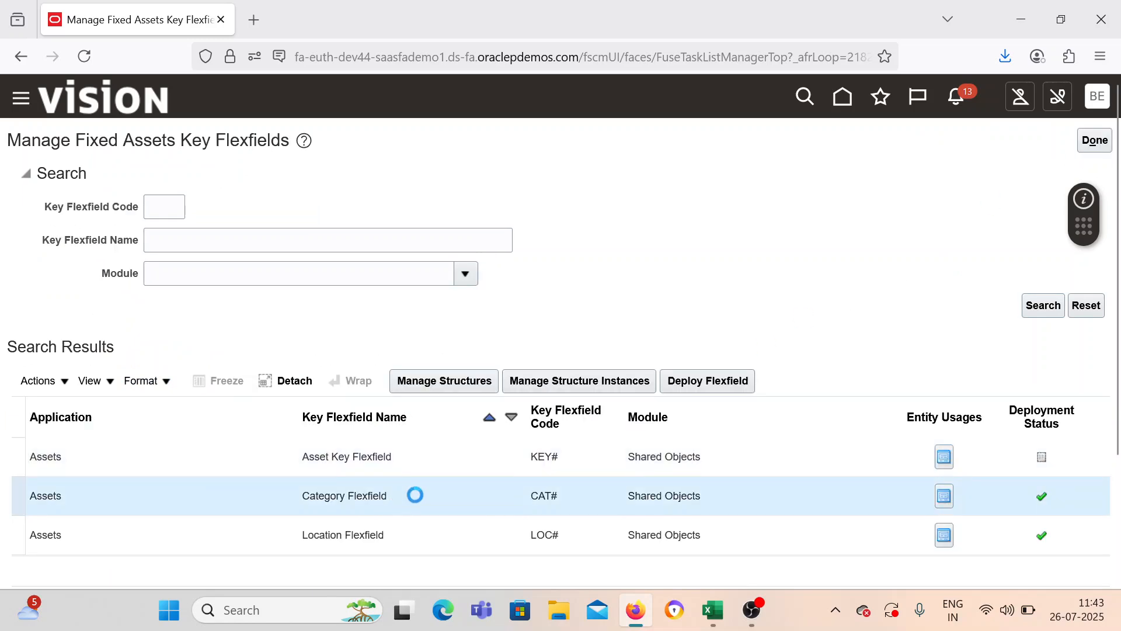
{"action": "left_click", "coordinate": [484, 386]}
{"action": "left_click", "coordinate": [1044, 286]}
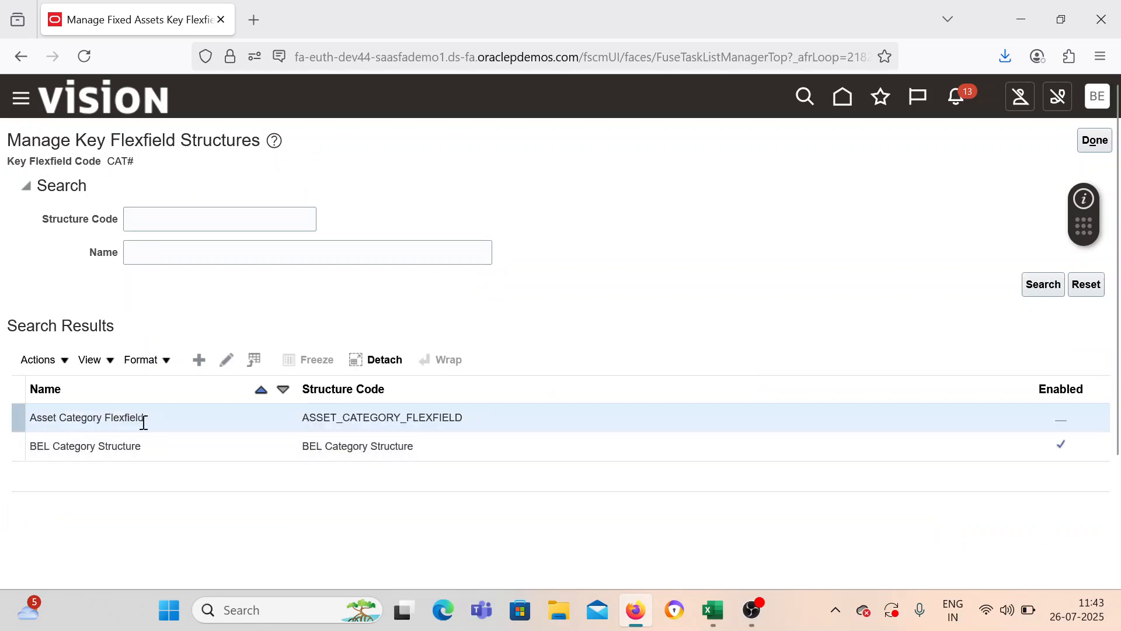
Step: Try to enable the ASSET_CATEGORY_FLEXFIELD structure while BEL Category Structure is still enabled, and leave without saving
{"action": "left_click", "coordinate": [227, 359]}
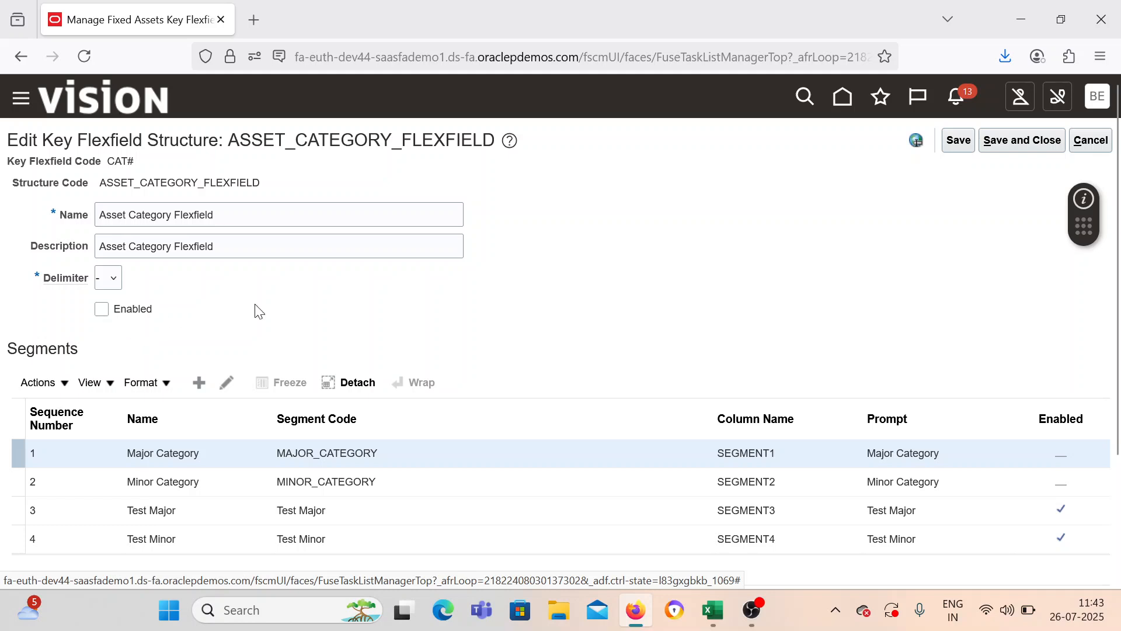
{"action": "left_click", "coordinate": [102, 309]}
{"action": "left_click", "coordinate": [1021, 140]}
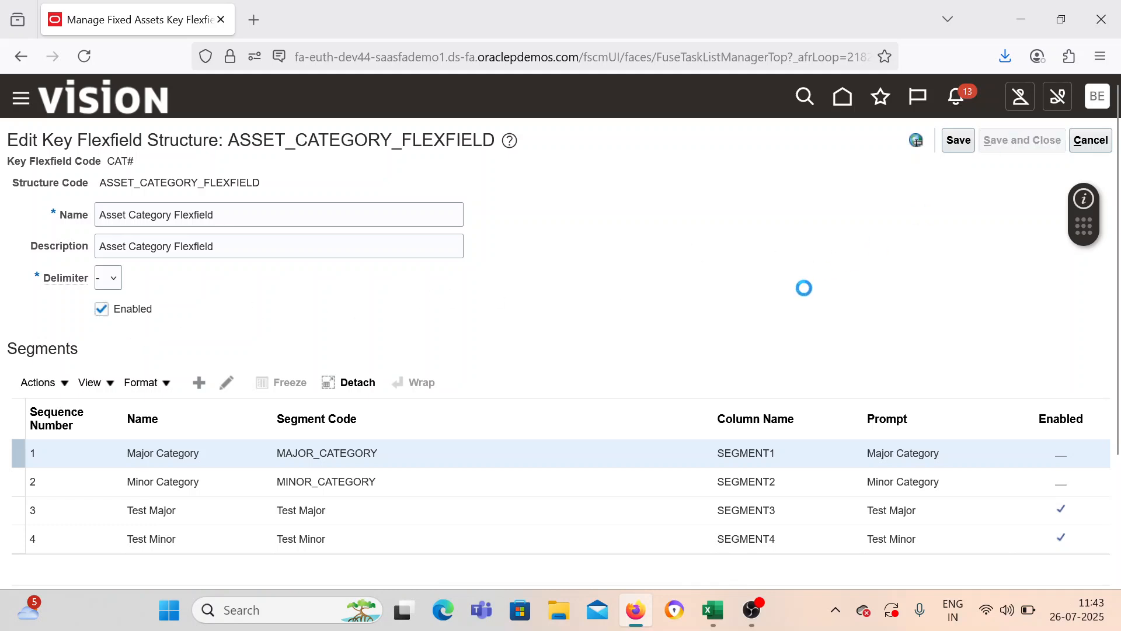
{"action": "left_click", "coordinate": [762, 240]}
{"action": "left_click", "coordinate": [1089, 140]}
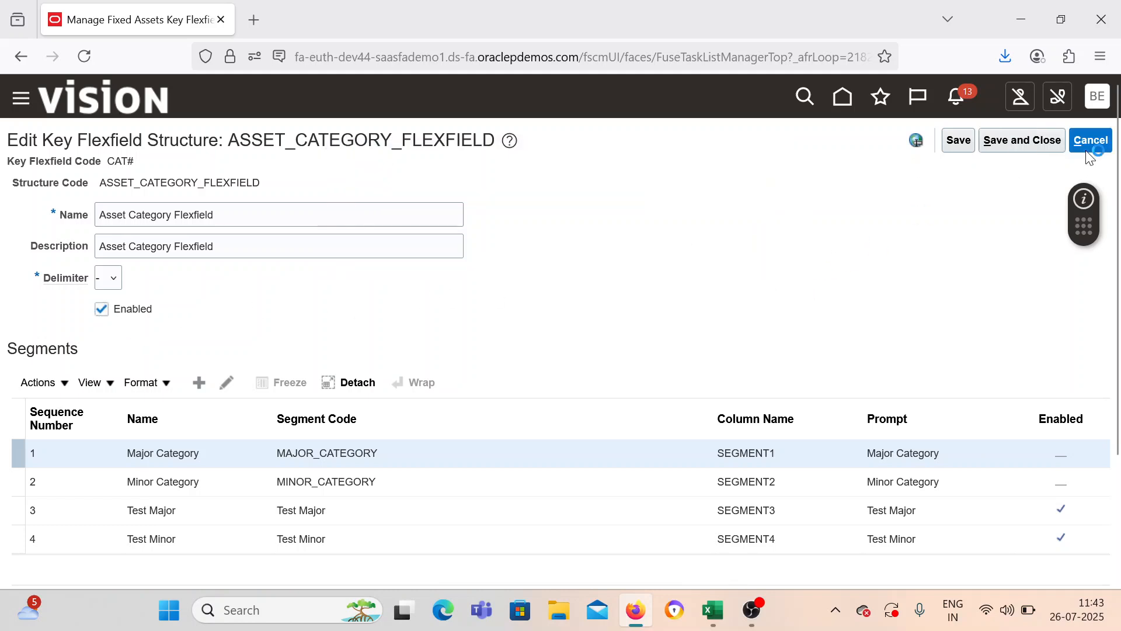
Step: Disable the BEL Category Structure and save it
{"action": "left_click", "coordinate": [253, 450]}
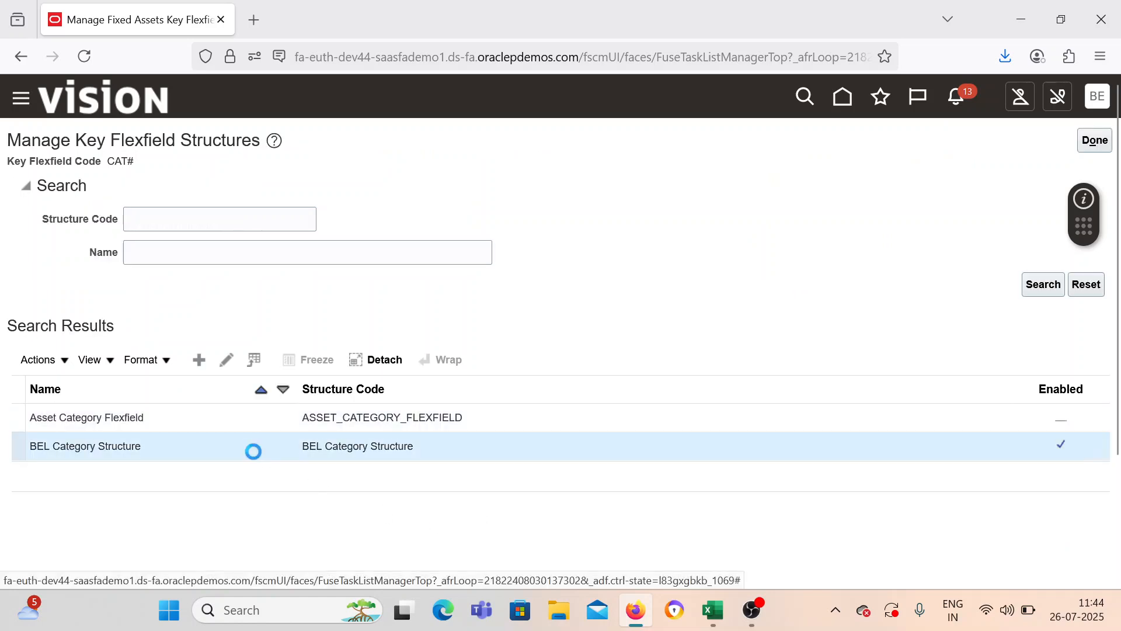
{"action": "left_click", "coordinate": [227, 360]}
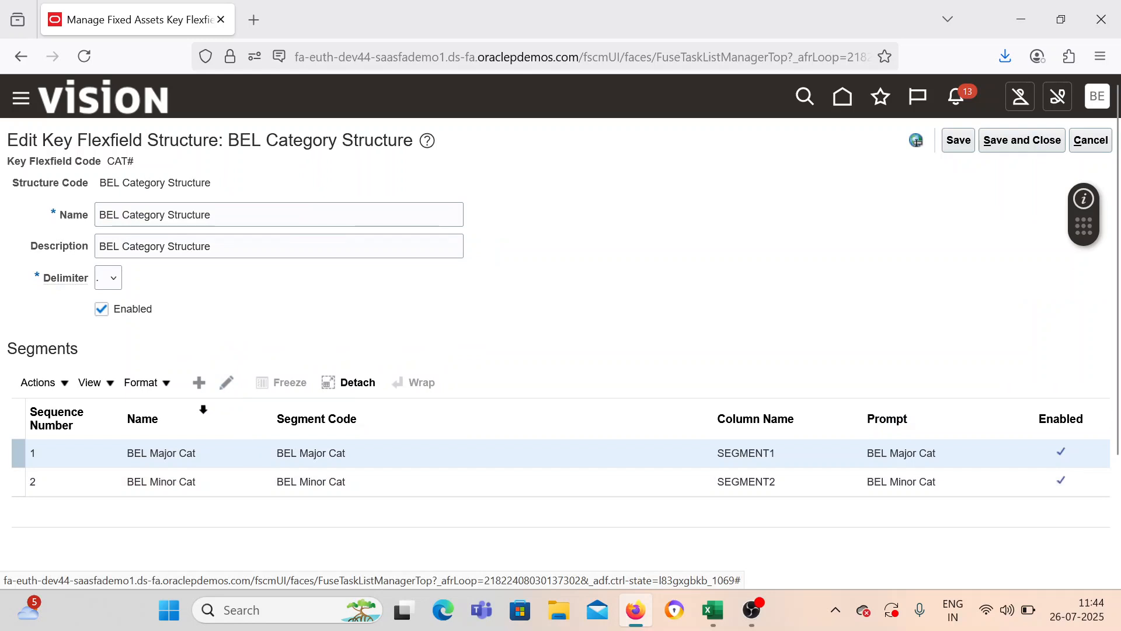
{"action": "left_click", "coordinate": [102, 308]}
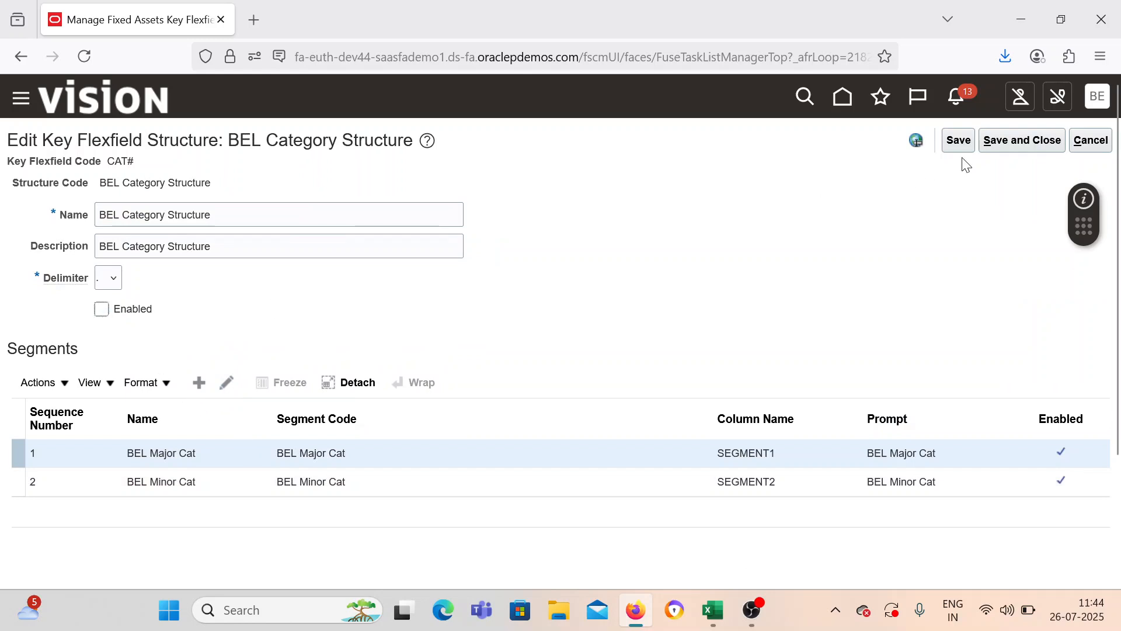
{"action": "left_click", "coordinate": [1022, 140]}
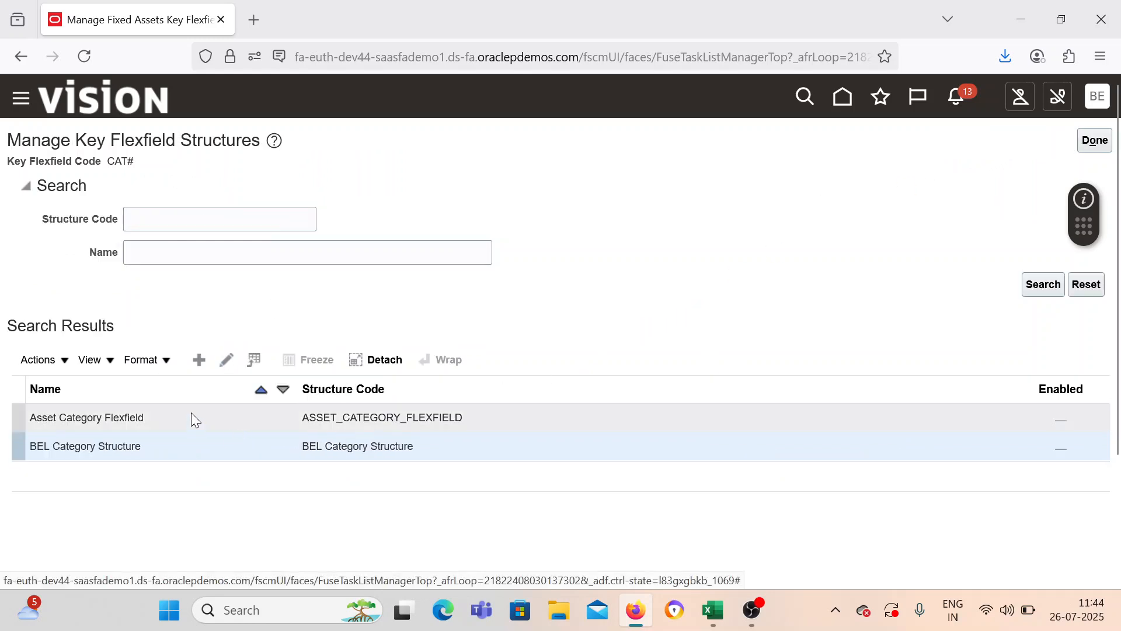
Step: Open the ASSET_CATEGORY_FLEXFIELD structure for editing and review its Major Category segment without changing it
{"action": "left_click", "coordinate": [191, 414]}
{"action": "left_click", "coordinate": [226, 360]}
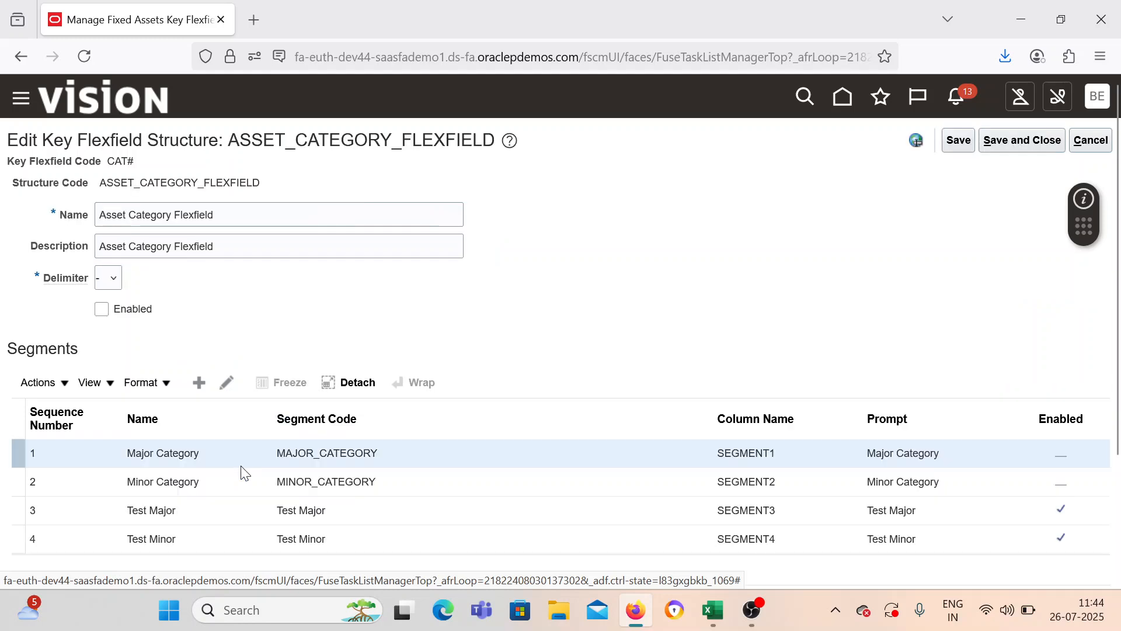
{"action": "left_click", "coordinate": [64, 395]}
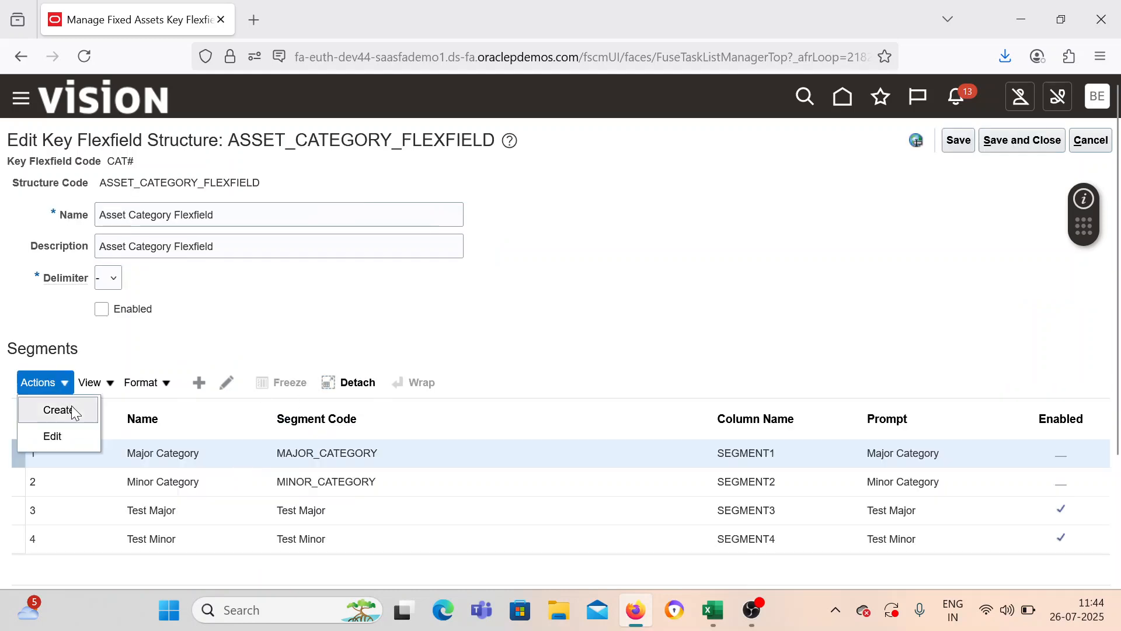
{"action": "left_click", "coordinate": [68, 436]}
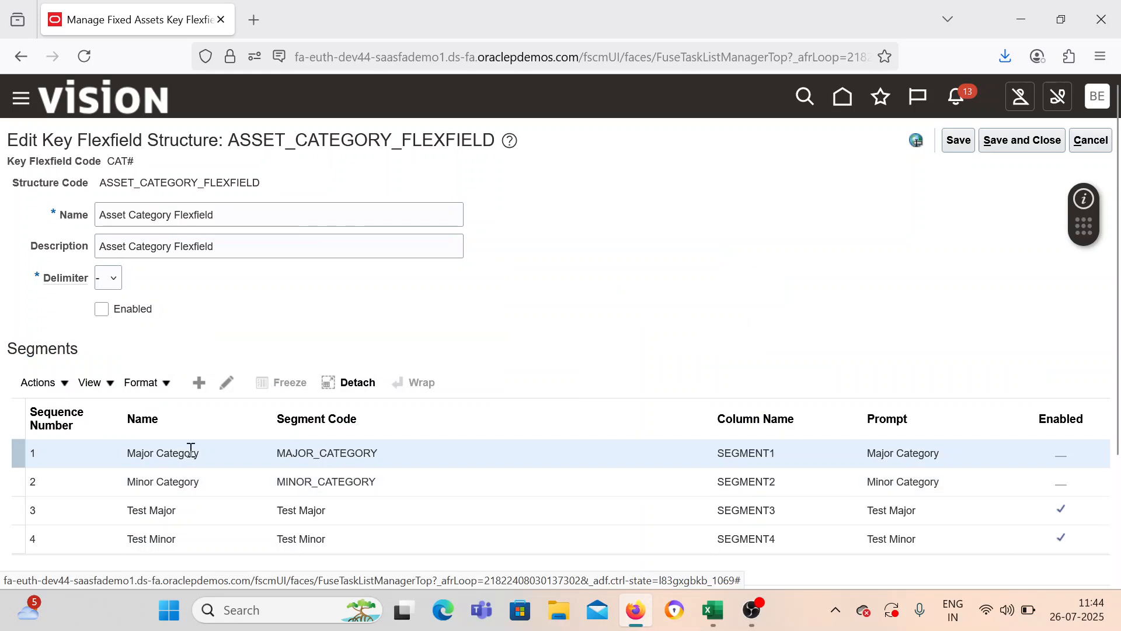
{"action": "left_click", "coordinate": [227, 382]}
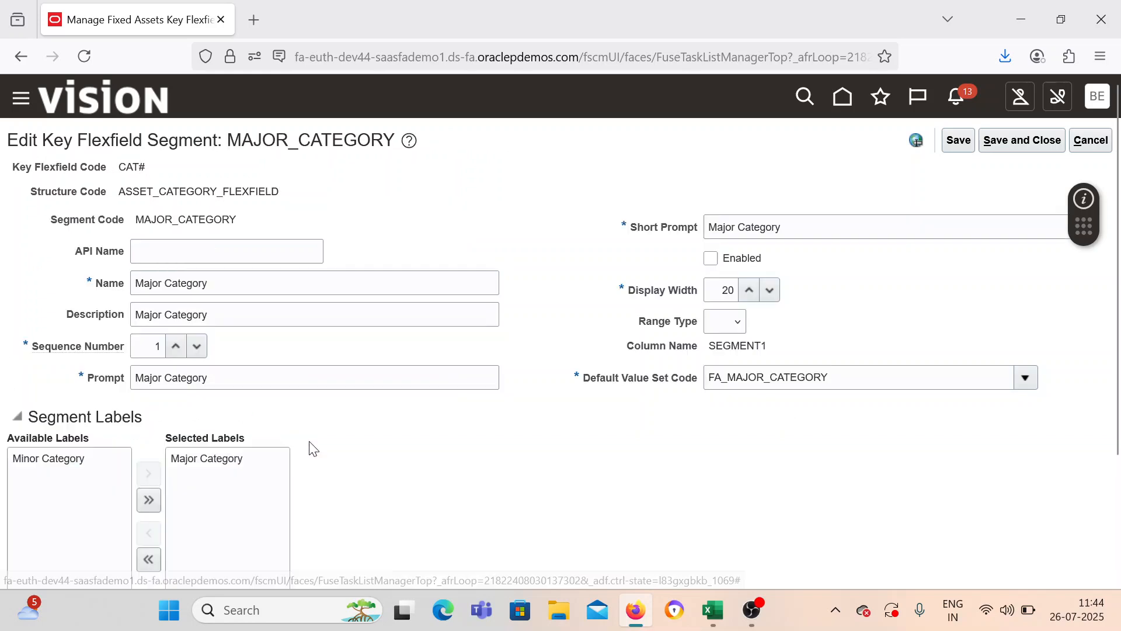
{"action": "left_click", "coordinate": [1100, 147]}
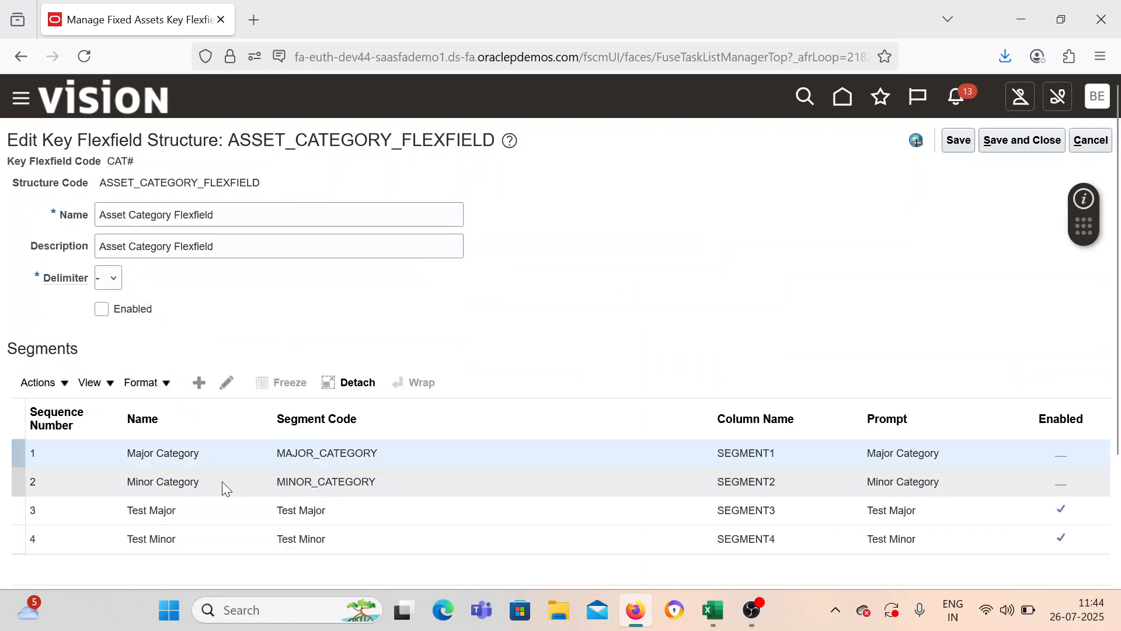
Step: Enable the ASSET_CATEGORY_FLEXFIELD structure, save it, and return to the list of fixed assets key flexfields
{"action": "left_click", "coordinate": [101, 309]}
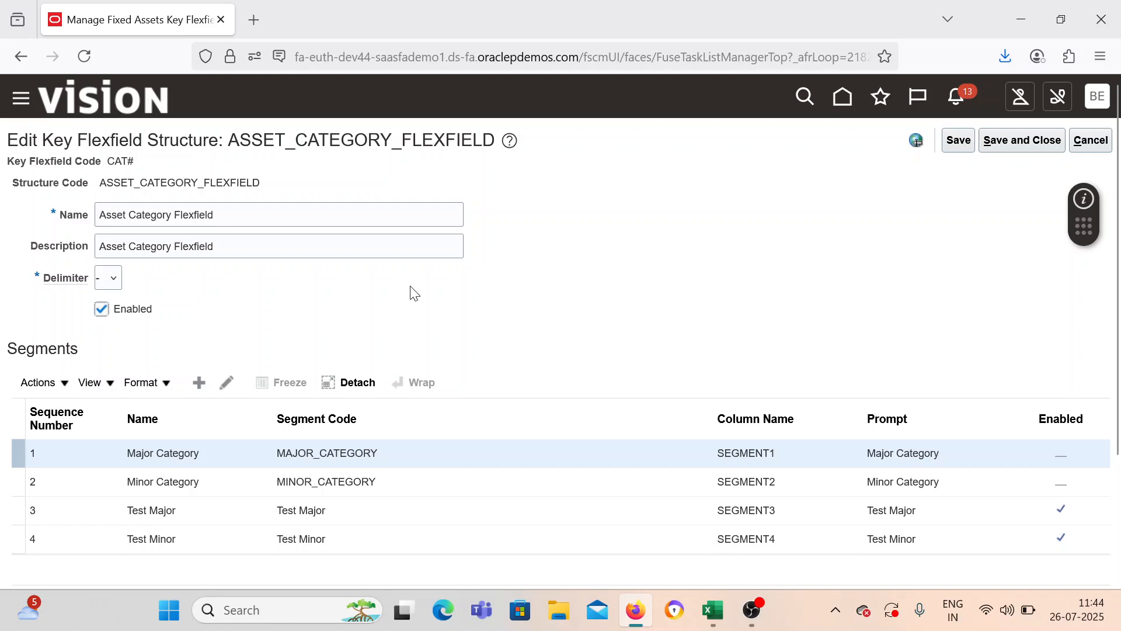
{"action": "left_click", "coordinate": [1022, 140]}
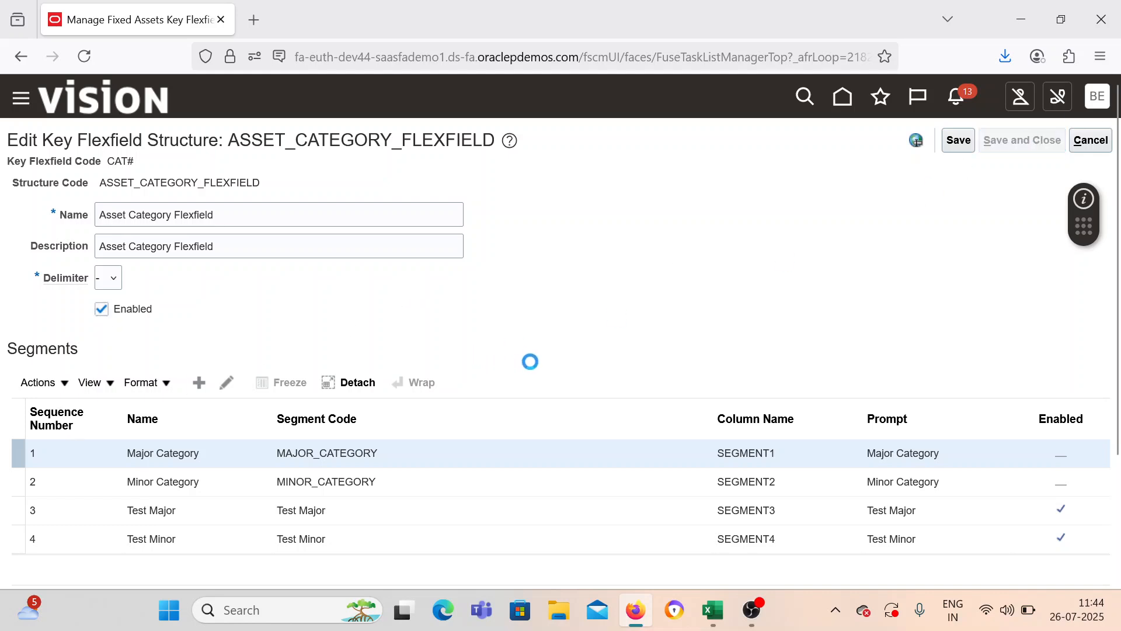
{"action": "left_click", "coordinate": [1077, 140]}
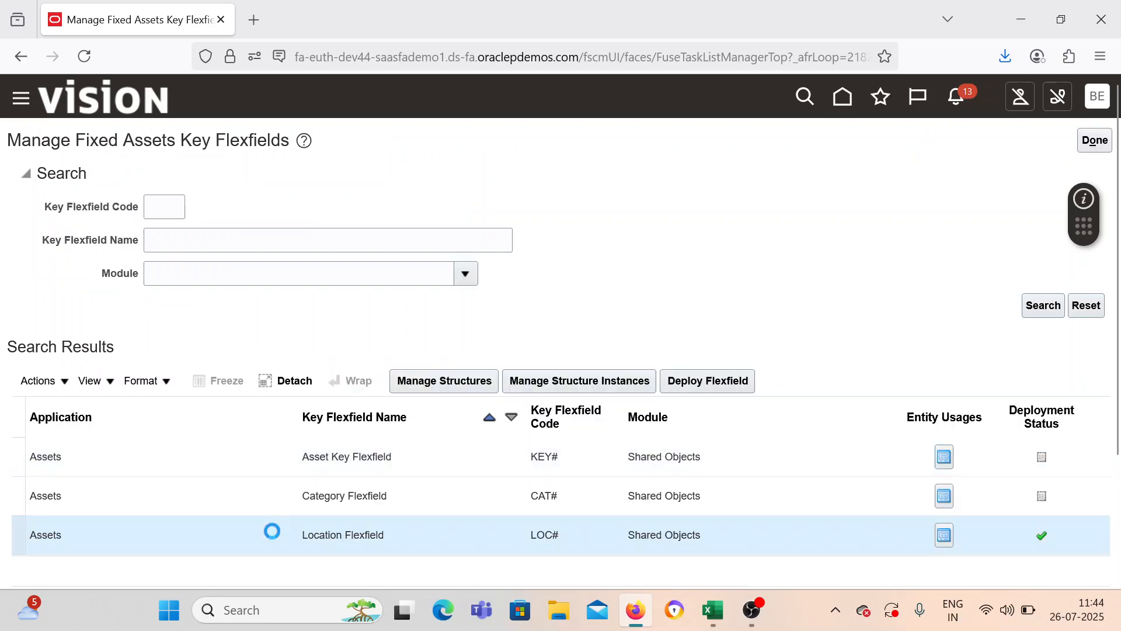
Step: List the structures of the Location Flexfield (LOC#)
{"action": "left_click", "coordinate": [444, 381]}
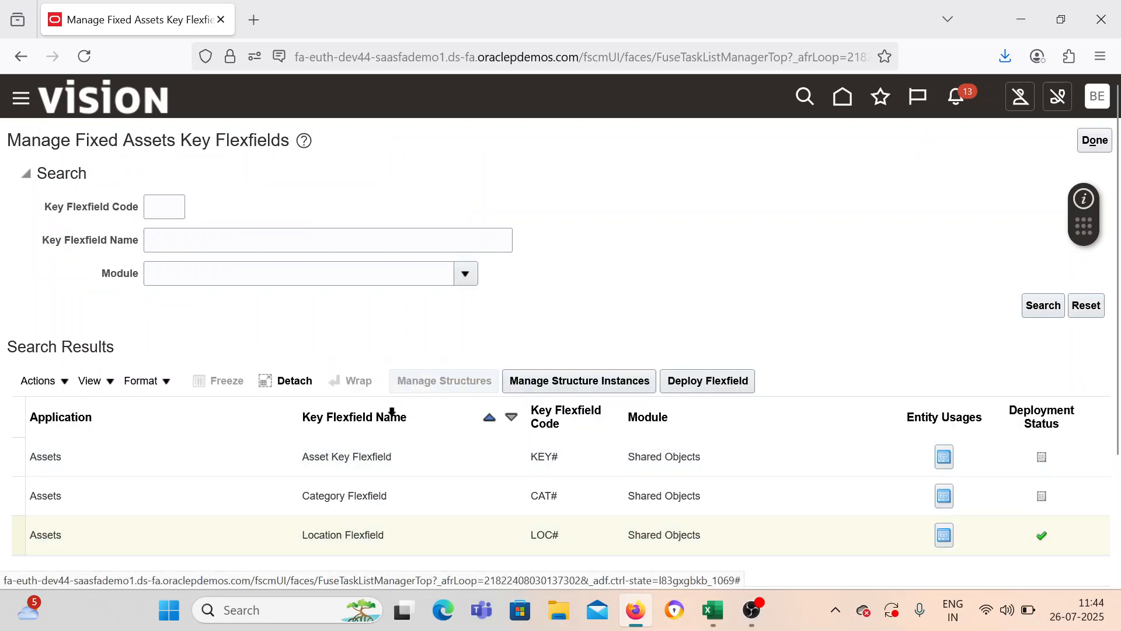
{"action": "left_click", "coordinate": [1044, 285]}
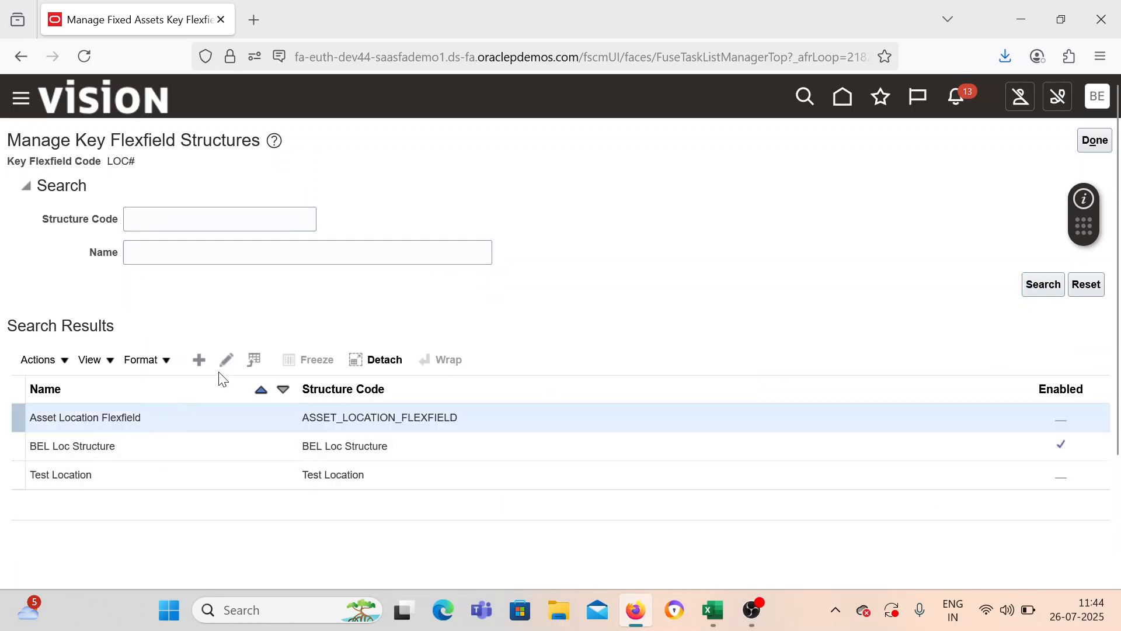
Step: Try to enable the ASSET_LOCATION_FLEXFIELD structure while BEL Loc Structure is still enabled, and leave without saving
{"action": "left_click", "coordinate": [101, 309]}
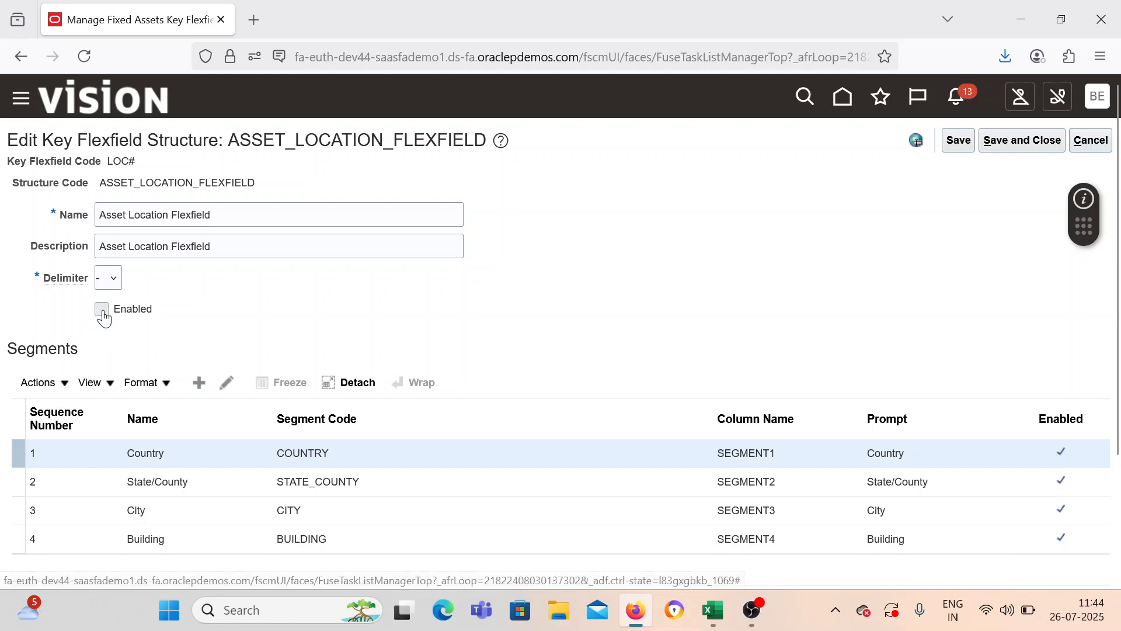
{"action": "left_click", "coordinate": [1038, 140]}
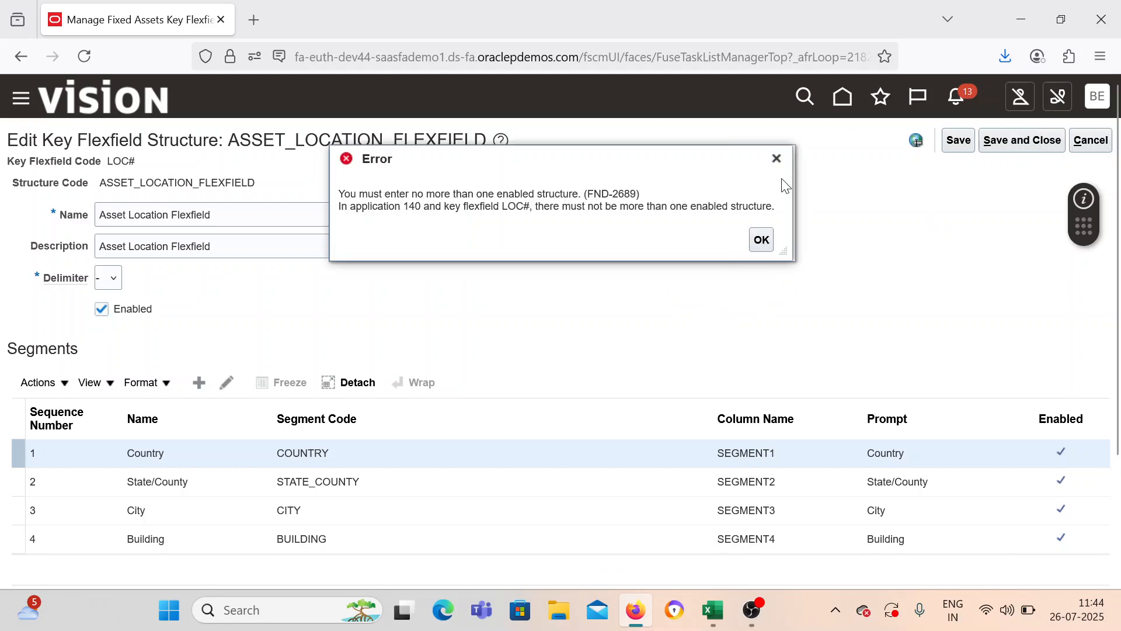
{"action": "left_click", "coordinate": [777, 156]}
{"action": "left_click", "coordinate": [1090, 141]}
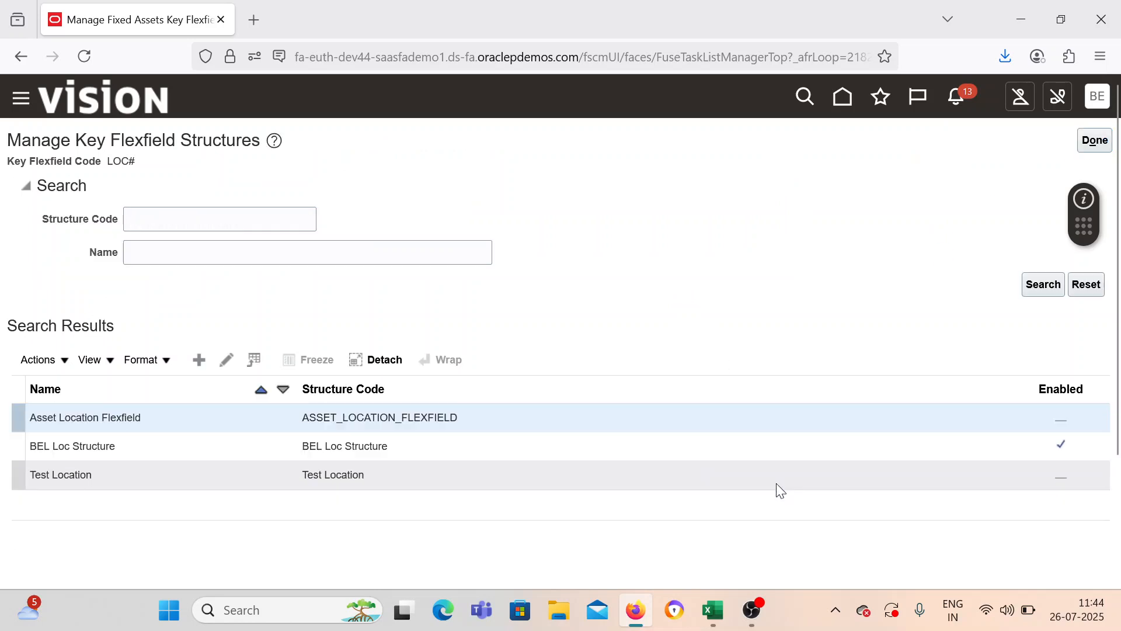
Step: Disable the BEL Loc Structure and save it
{"action": "left_click", "coordinate": [669, 450]}
{"action": "left_click", "coordinate": [226, 360]}
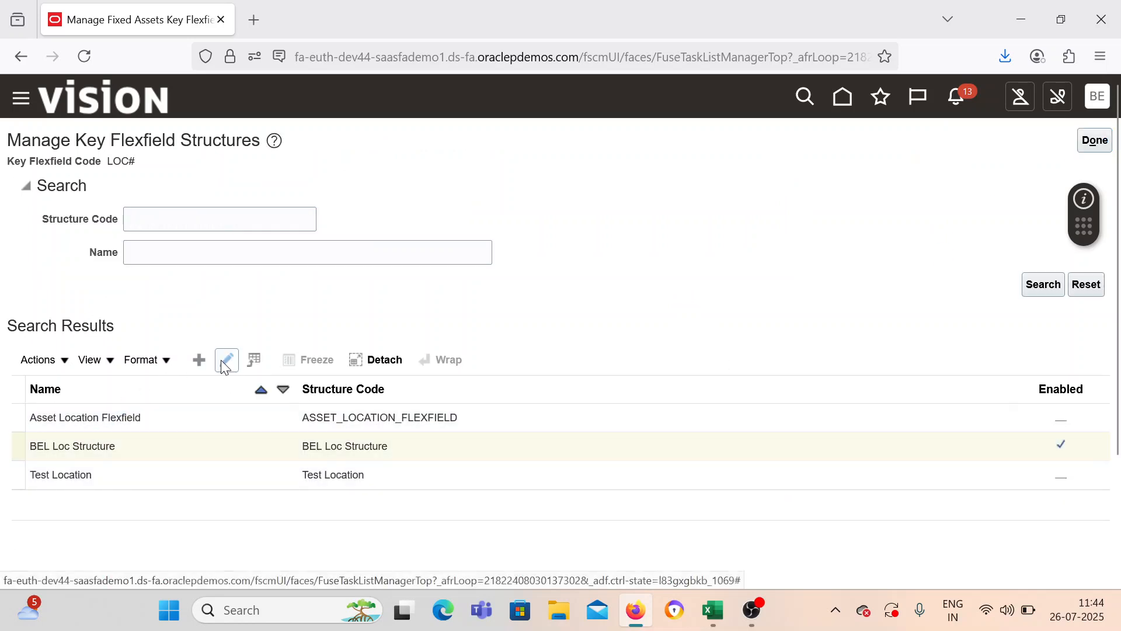
{"action": "left_click", "coordinate": [135, 307]}
{"action": "left_click", "coordinate": [1029, 140]}
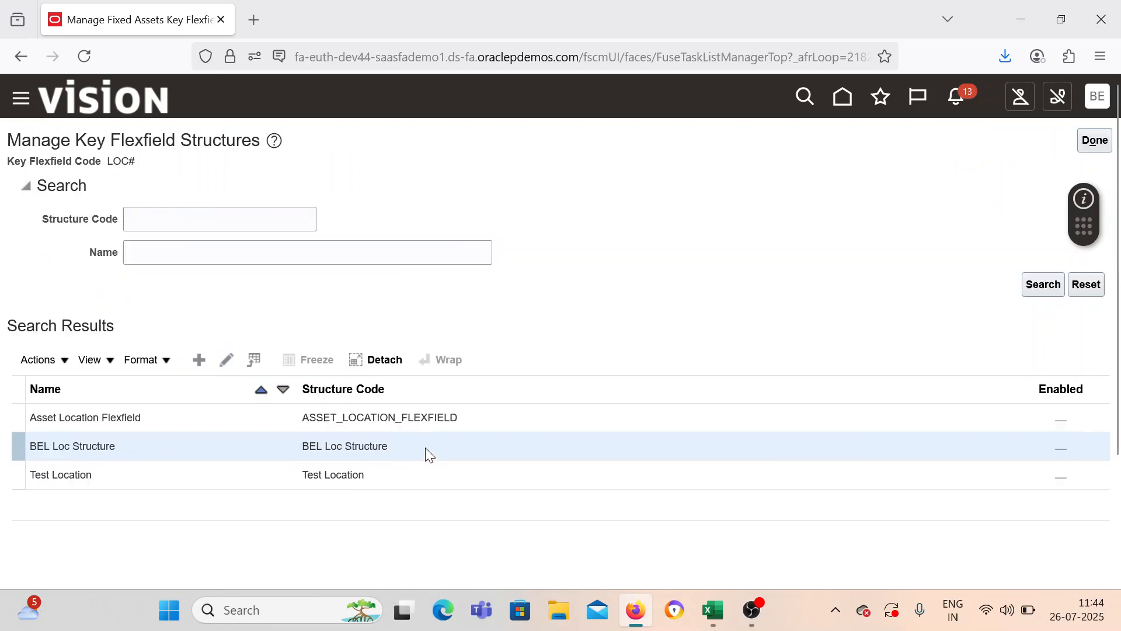
Step: Enable the ASSET_LOCATION_FLEXFIELD structure, save it, and return to the list of fixed assets key flexfields
{"action": "left_click", "coordinate": [211, 417]}
{"action": "left_click", "coordinate": [227, 360]}
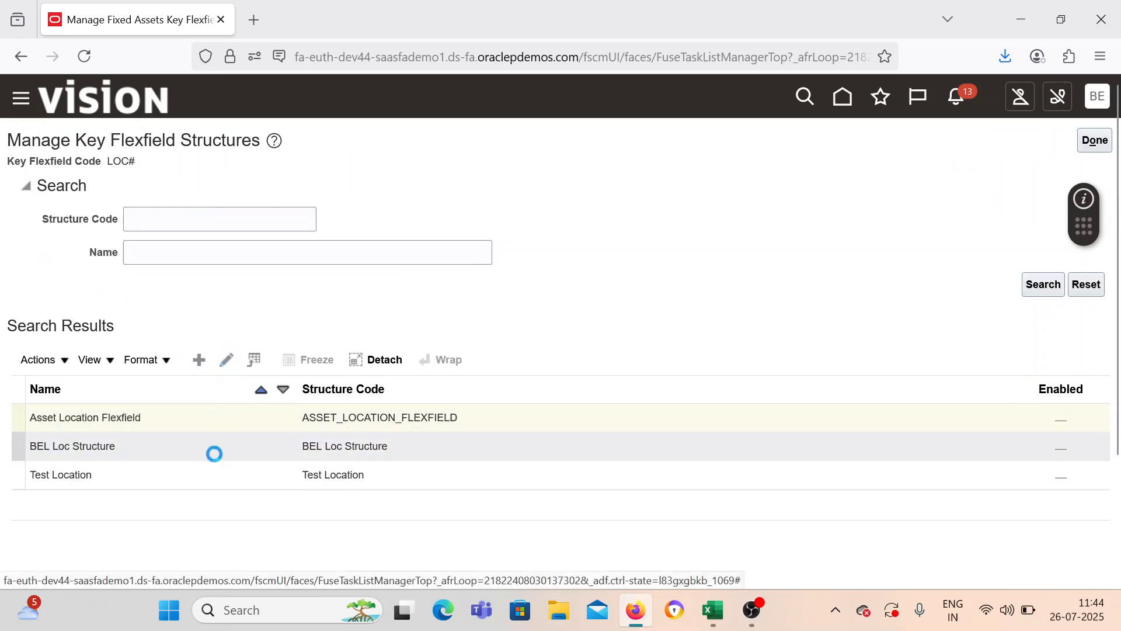
{"action": "left_click", "coordinate": [120, 311]}
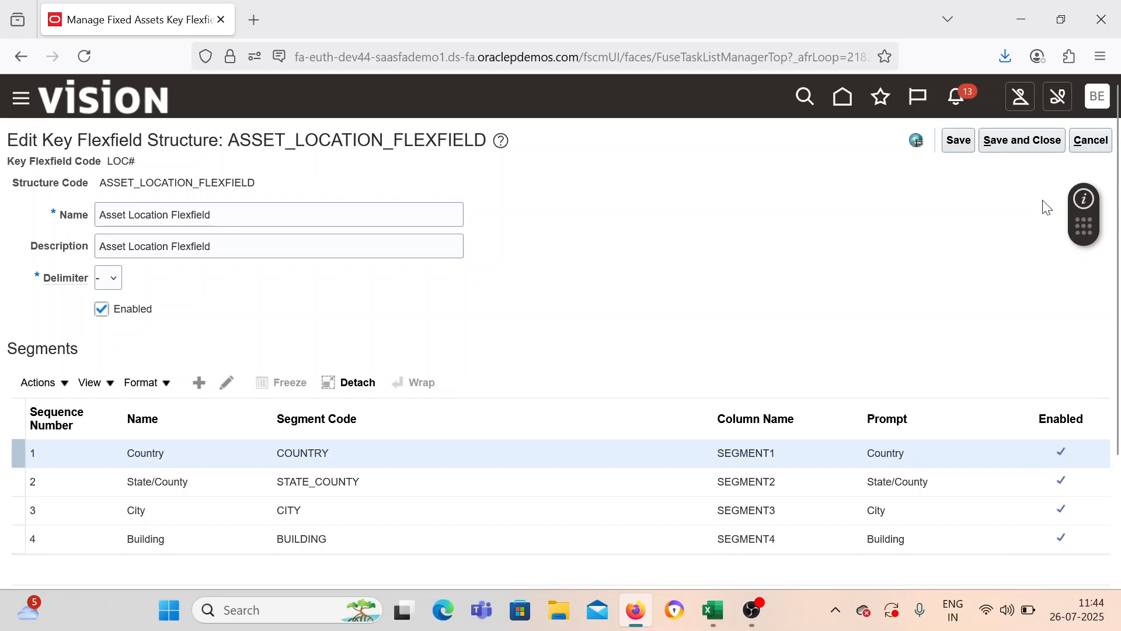
{"action": "left_click", "coordinate": [1024, 141]}
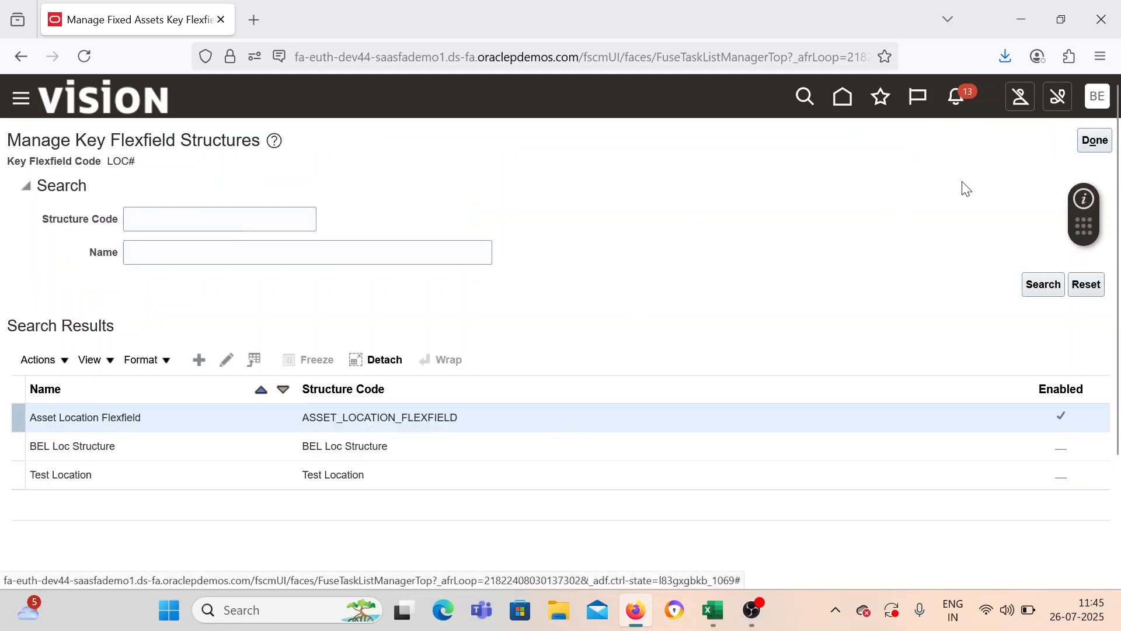
{"action": "left_click", "coordinate": [1095, 141]}
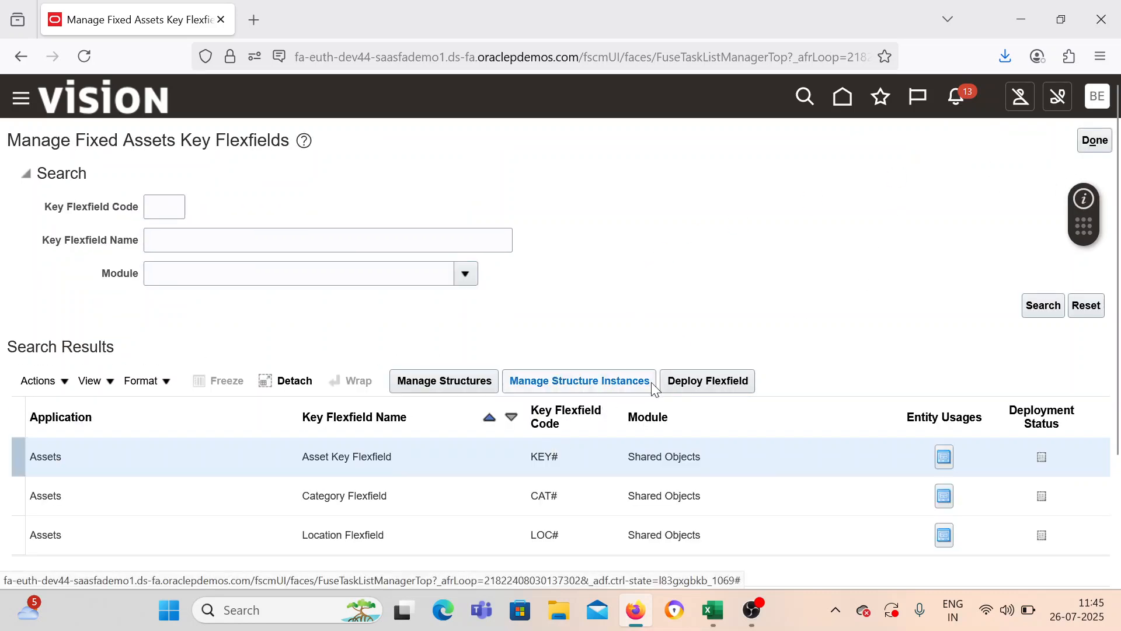
Step: Deploy the Asset Key Flexfield (KEY#) and start the deployment of the Category Flexfield (CAT#)
{"action": "left_click", "coordinate": [688, 380]}
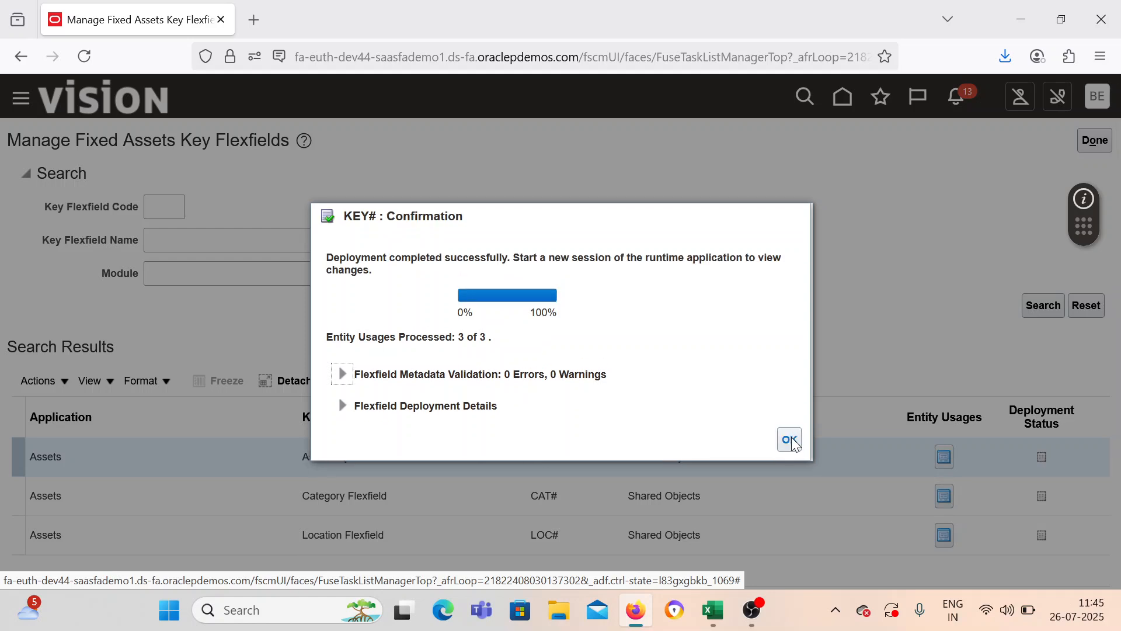
{"action": "left_click", "coordinate": [791, 439]}
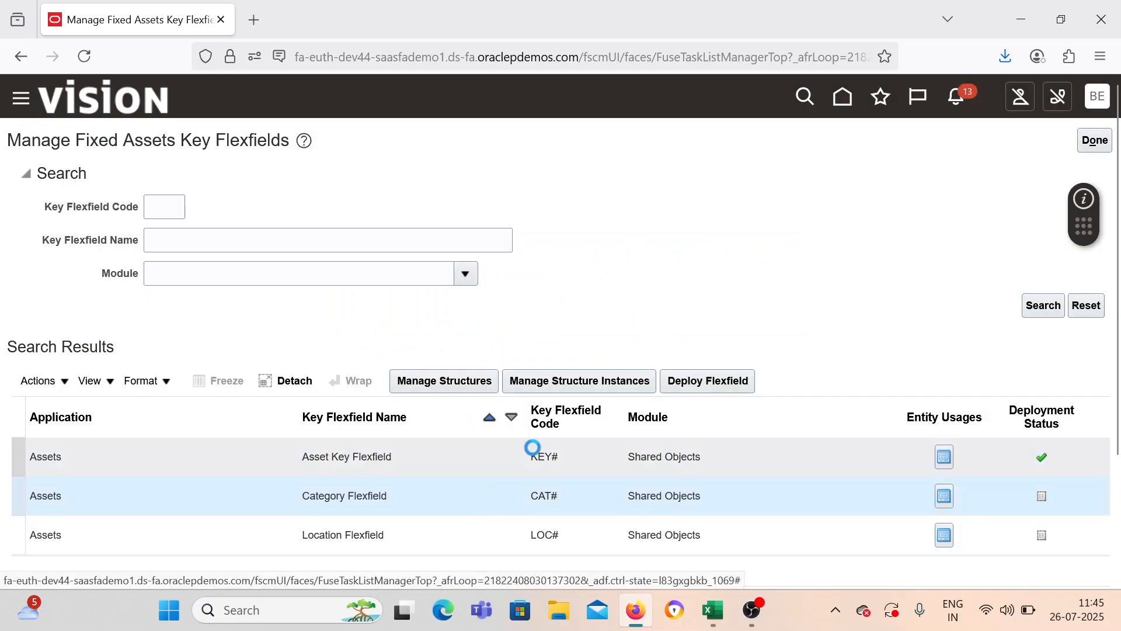
{"action": "left_click", "coordinate": [724, 381]}
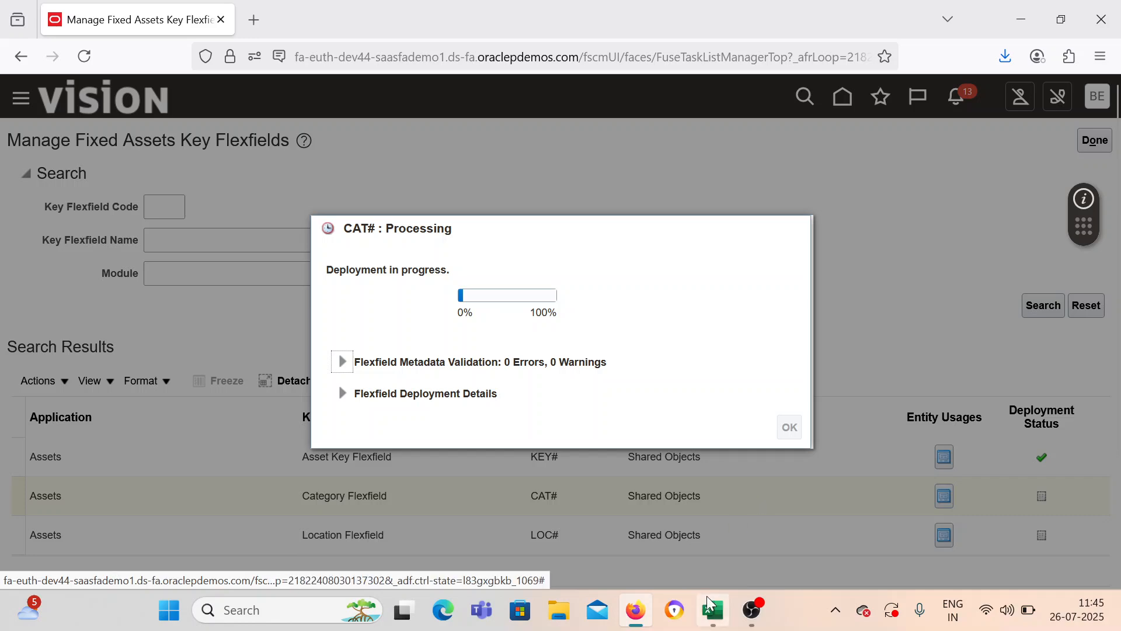
Step: Switch to the Fixed Asset sheet in Excel and enter the roles Asset Accountant in H20 and Asset Accounting Manager in H21
{"action": "left_click", "coordinate": [713, 610]}
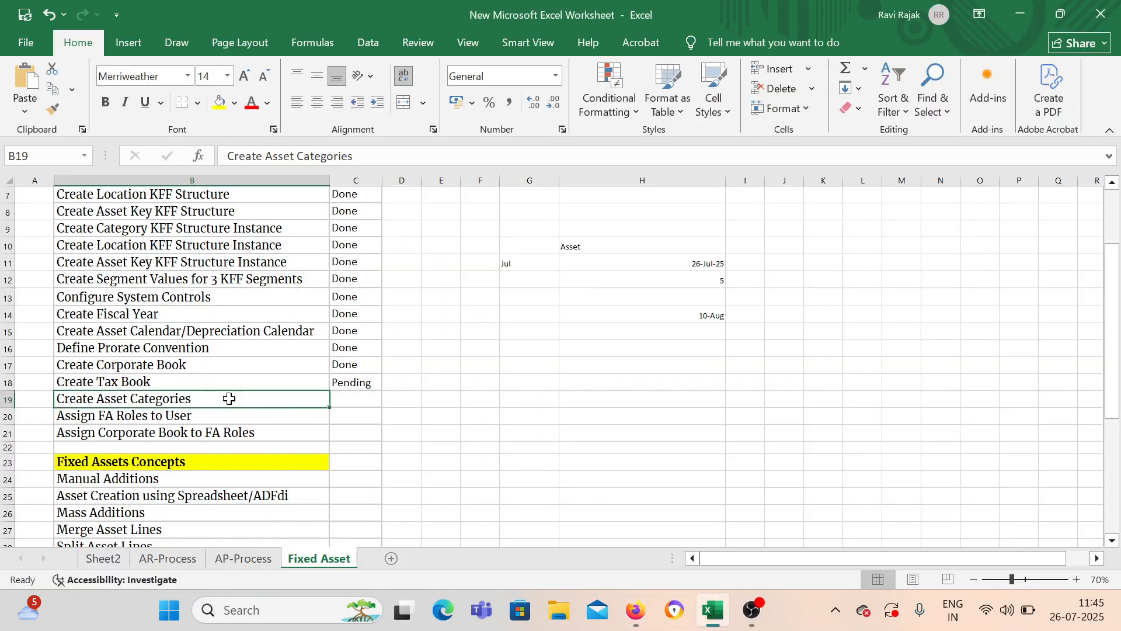
{"action": "left_click_drag", "start_coordinate": [227, 417], "coordinate": [237, 432]}
{"action": "left_click", "coordinate": [225, 420]}
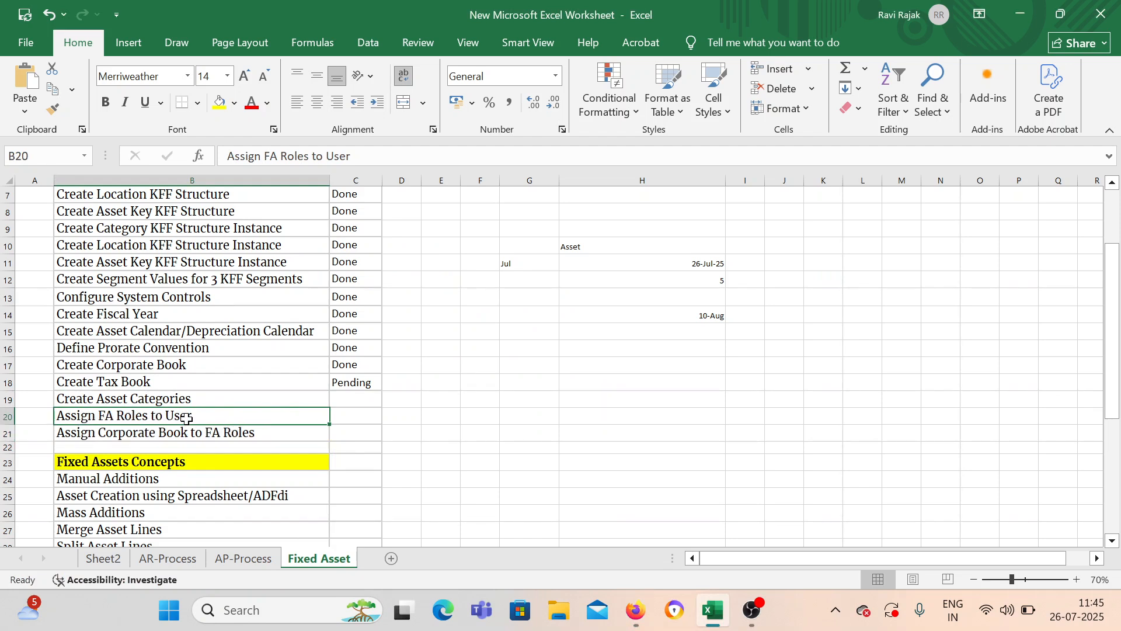
{"action": "left_click", "coordinate": [683, 393]}
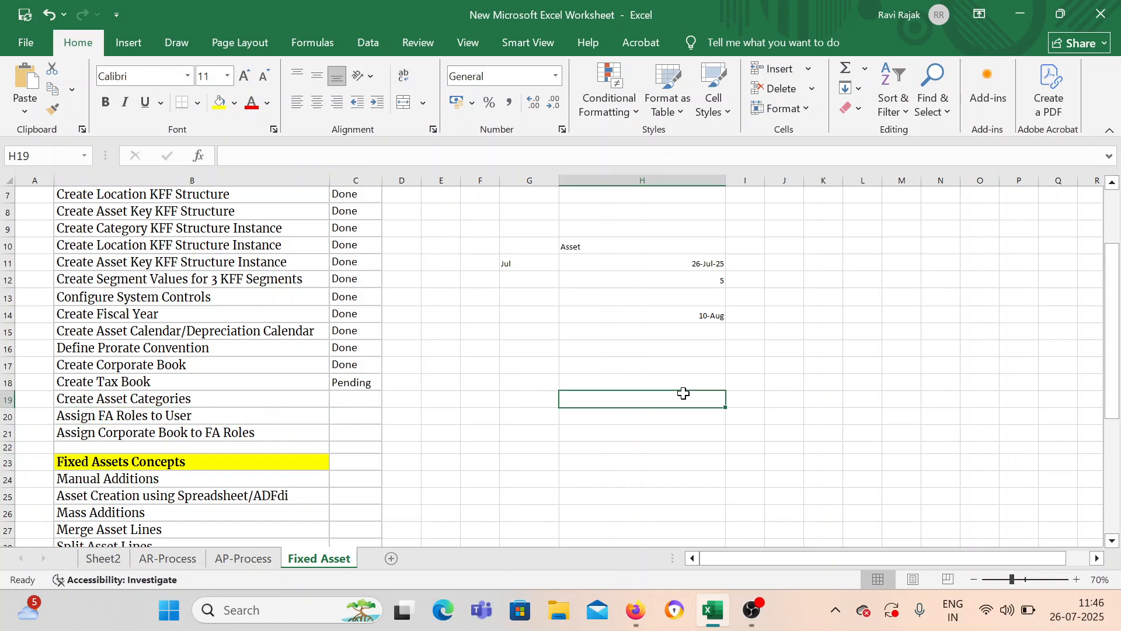
{"action": "left_click", "coordinate": [155, 418]}
{"action": "left_click", "coordinate": [632, 415]}
{"action": "type", "text": "Asse"}
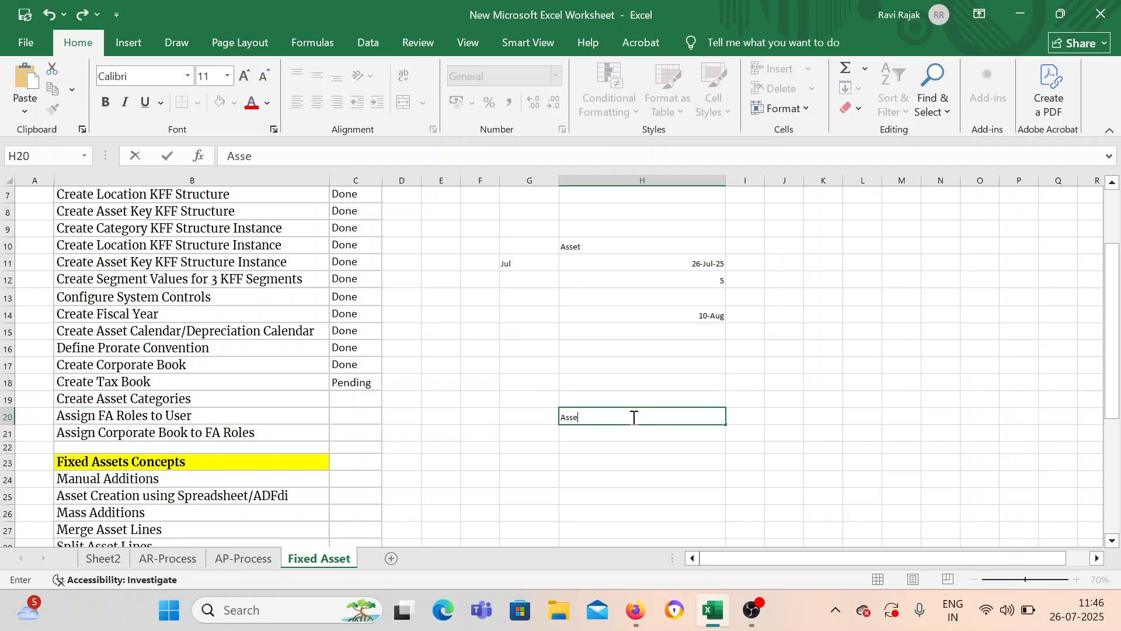
{"action": "type", "text": "t Accountant"}
{"action": "key", "text": "Return"}
{"action": "type", "text": "Ac"}
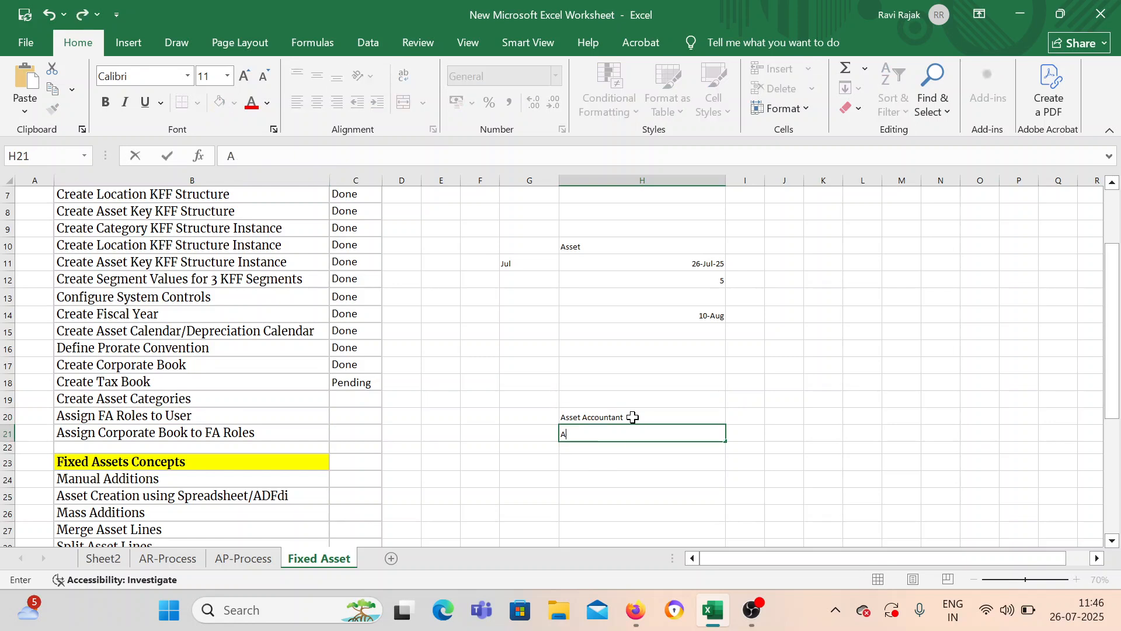
{"action": "type", "text": "SAccouning Manag"}
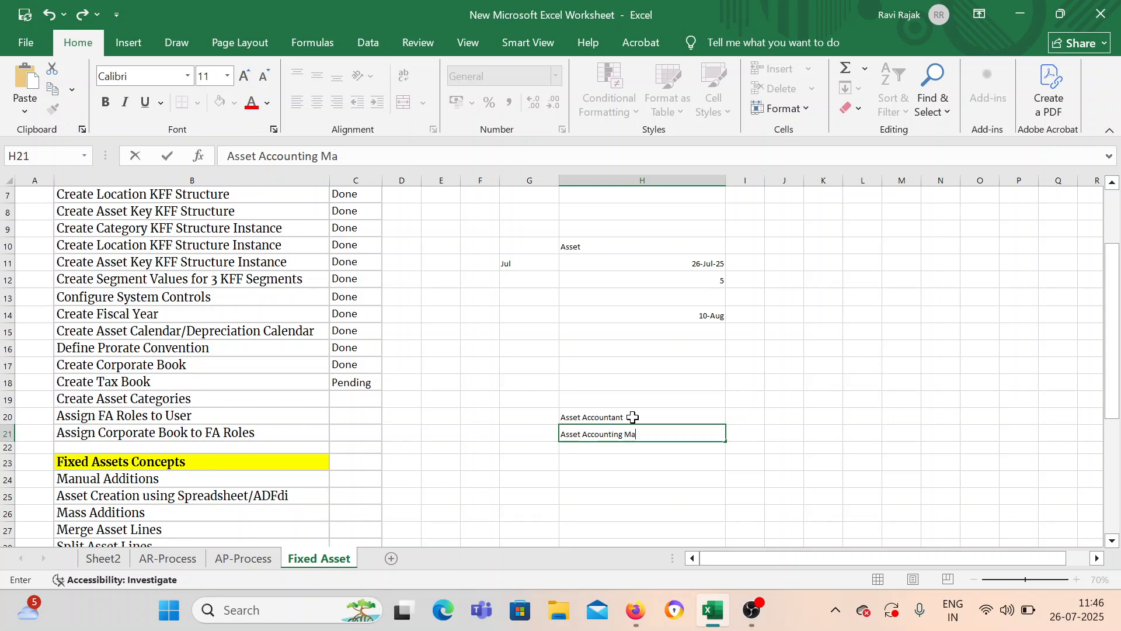
{"action": "type", "text": "er"}
{"action": "key", "text": "Return"}
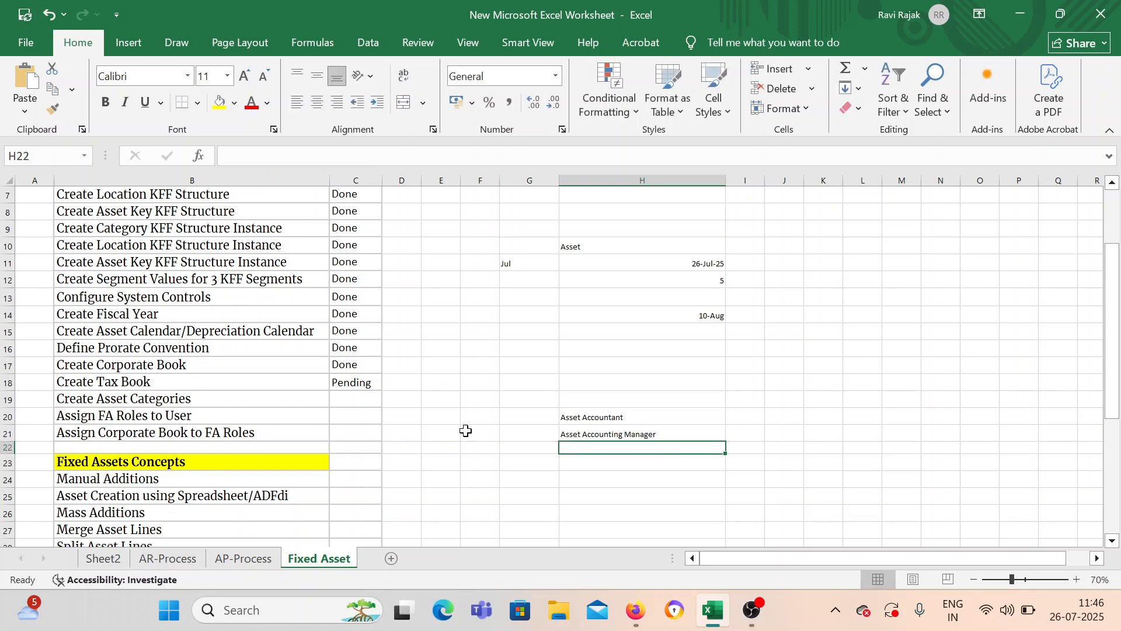
Step: Enter BEL in cell G17, in the row of the Create Corporate Book task
{"action": "left_click", "coordinate": [209, 436]}
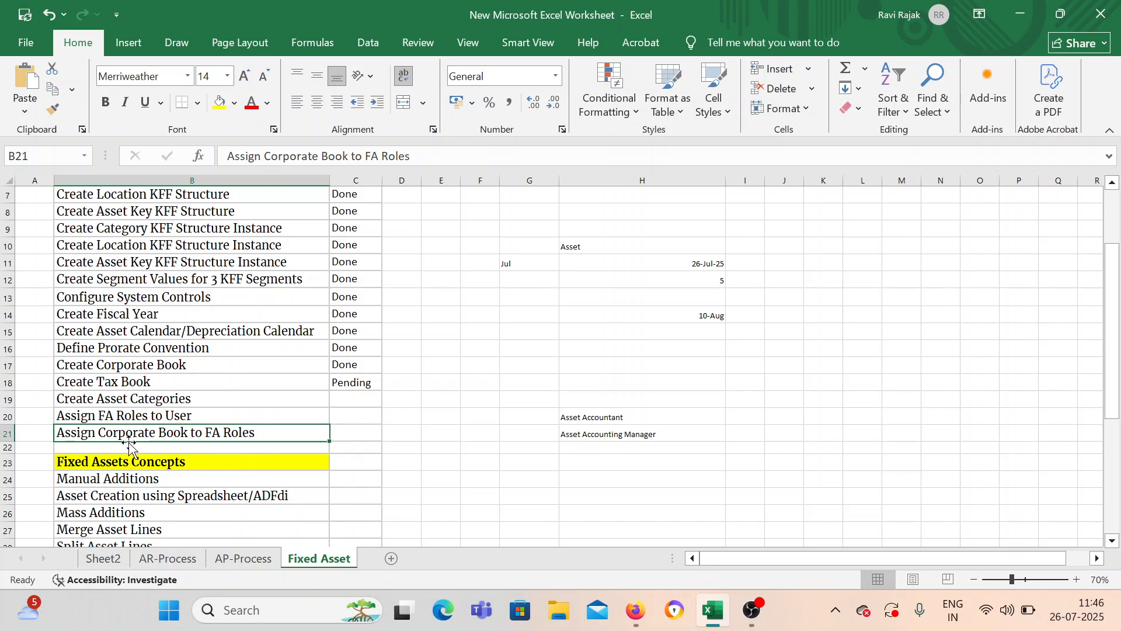
{"action": "left_click", "coordinate": [411, 436]}
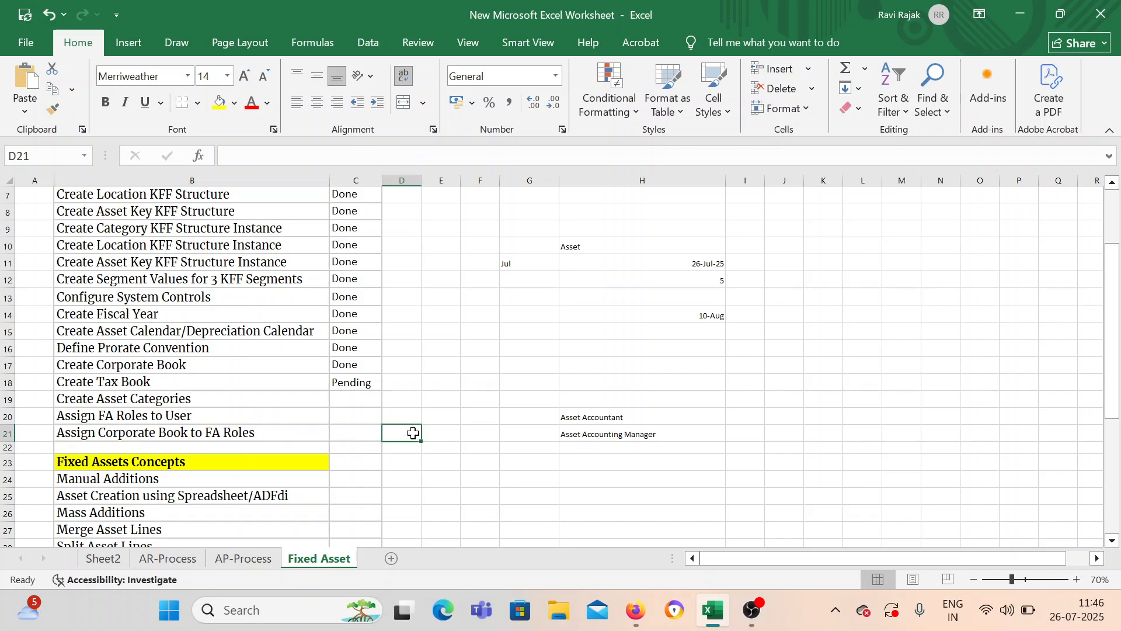
{"action": "left_click", "coordinate": [530, 434]}
{"action": "left_click", "coordinate": [254, 435]}
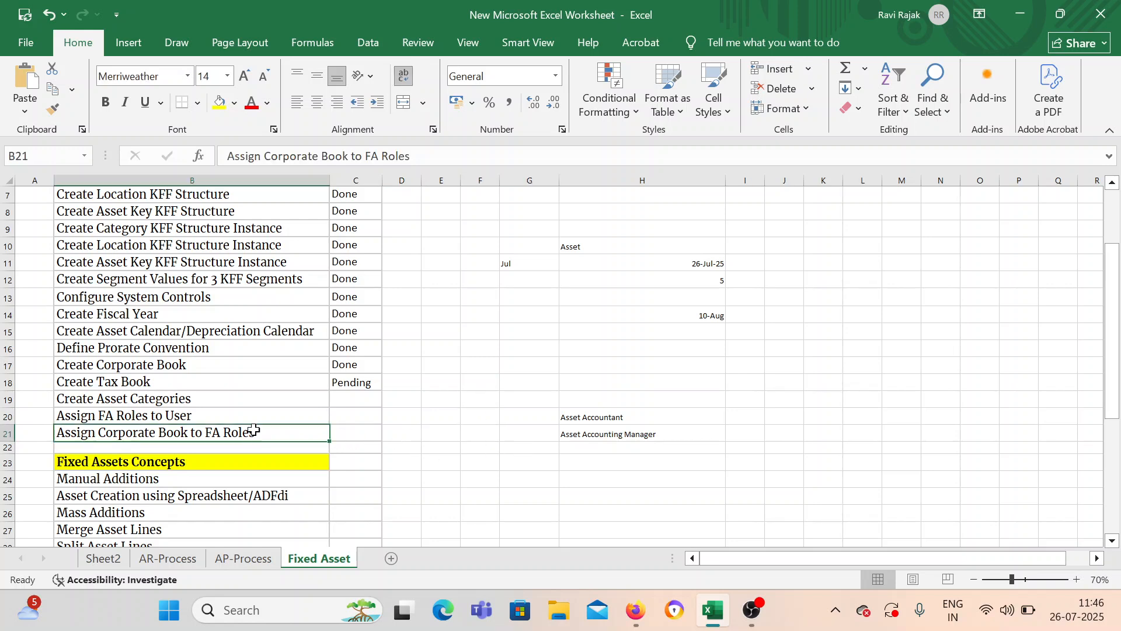
{"action": "left_click_drag", "start_coordinate": [215, 365], "coordinate": [446, 366]}
{"action": "left_click", "coordinate": [527, 366]}
{"action": "type", "text": "BEL"}
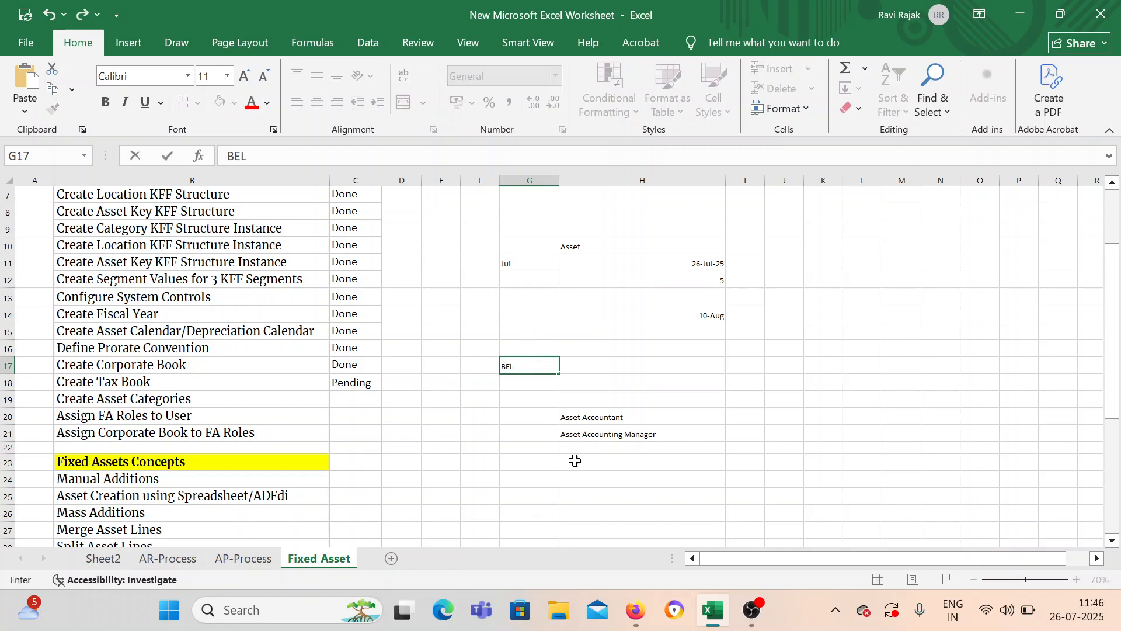
Step: Switch back to Firefox, deploy the Location Flexfield (LOC#) after closing the CAT# confirmation, and duplicate the browser tab
{"action": "left_click", "coordinate": [635, 610]}
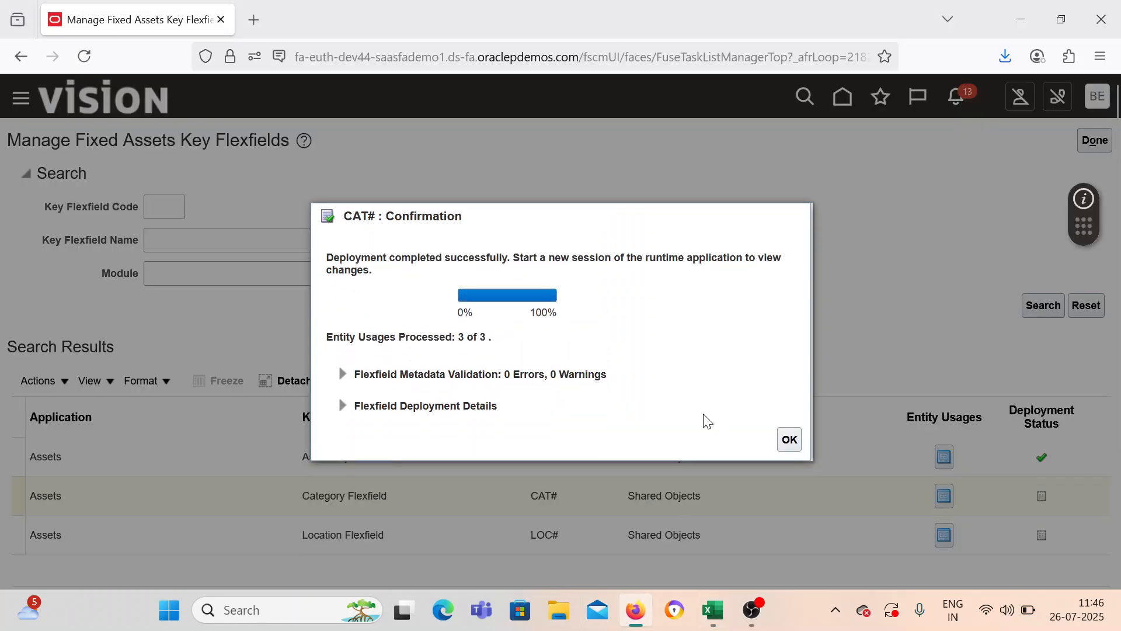
{"action": "left_click", "coordinate": [782, 541]}
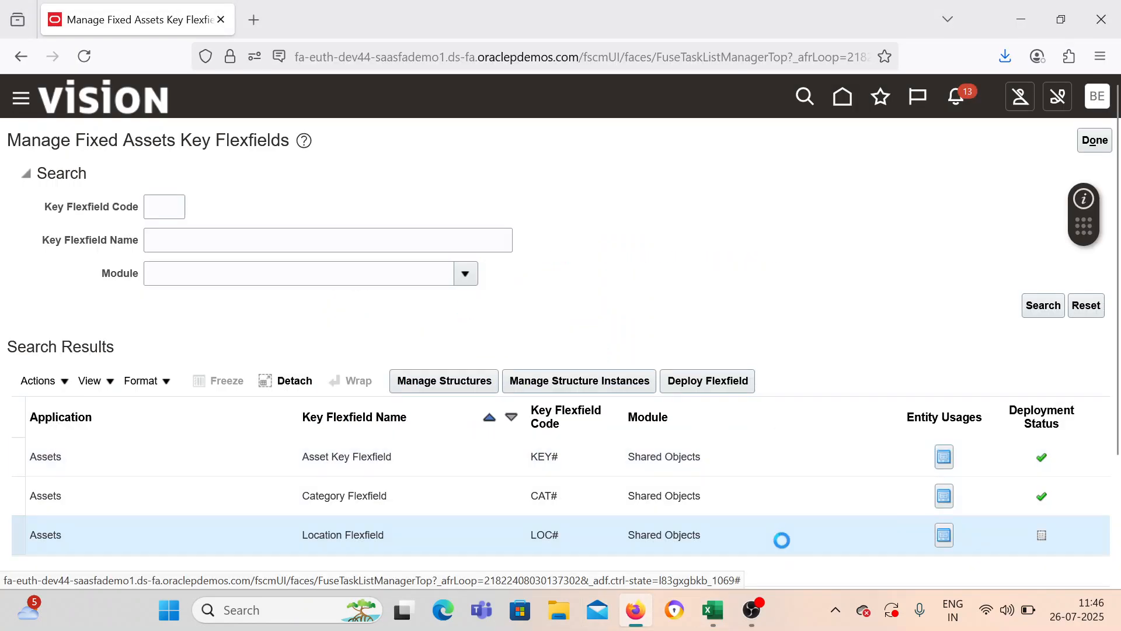
{"action": "left_click", "coordinate": [721, 384]}
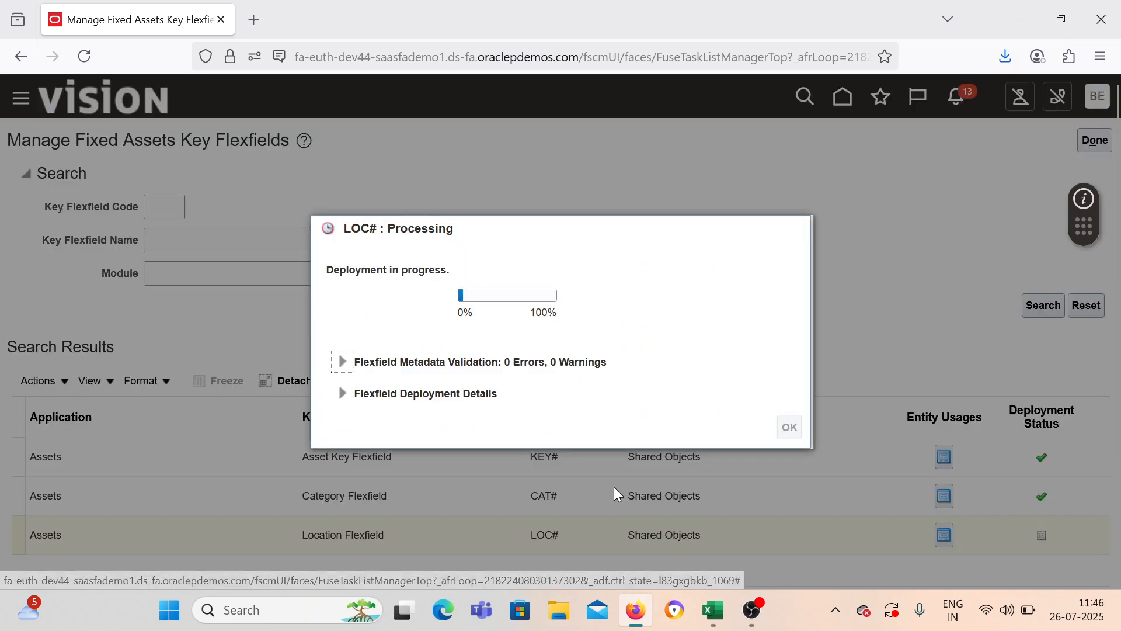
{"action": "right_click", "coordinate": [149, 19]}
{"action": "left_click", "coordinate": [279, 206]}
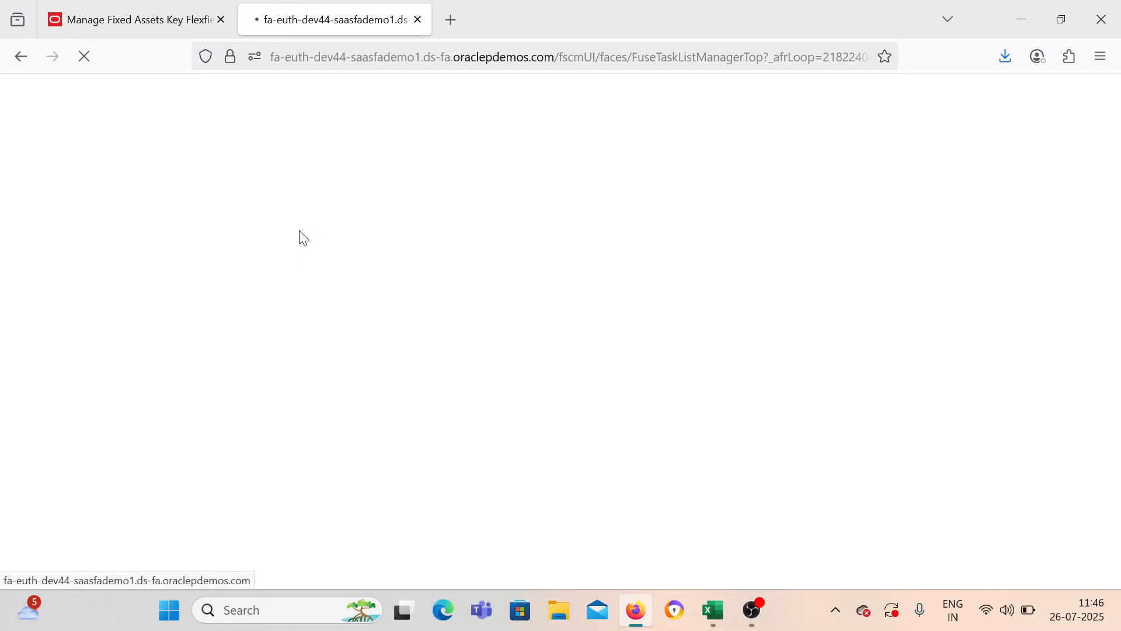
Step: Switch to Excel and review the Assign FA Roles to User and Assign Corporate Book to FA Roles tasks with their two roles
{"action": "left_click", "coordinate": [713, 610]}
{"action": "left_click", "coordinate": [159, 415]}
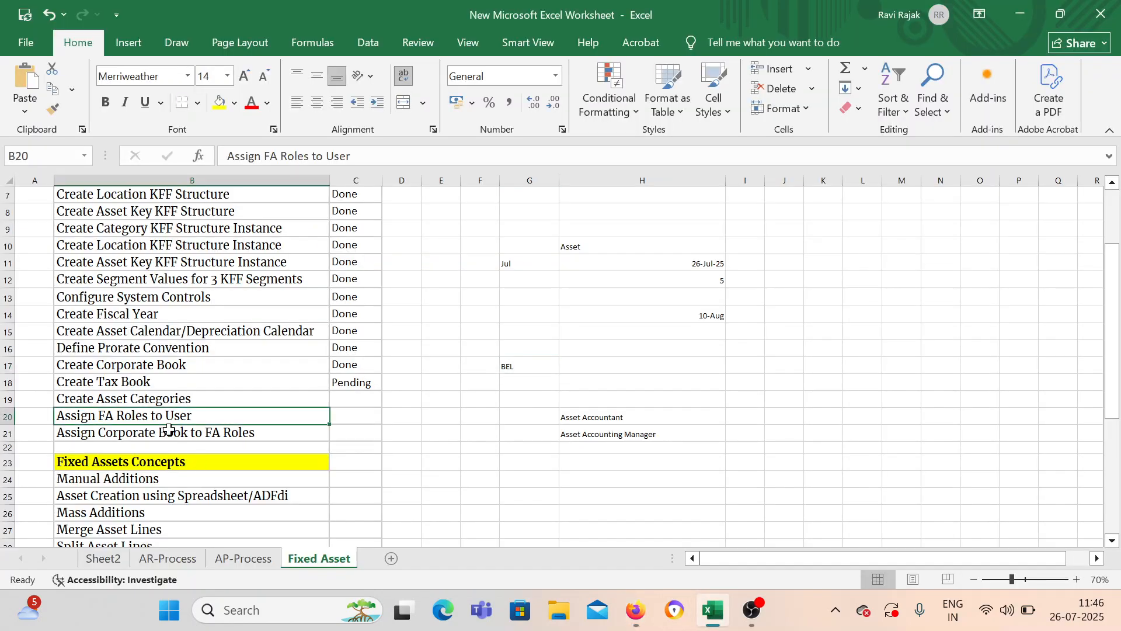
{"action": "left_click", "coordinate": [181, 433]}
{"action": "left_click", "coordinate": [184, 415]}
{"action": "left_click", "coordinate": [188, 432]}
{"action": "left_click", "coordinate": [190, 416]}
{"action": "left_click", "coordinate": [199, 447]}
{"action": "left_click", "coordinate": [205, 416]}
{"action": "left_click", "coordinate": [243, 432]}
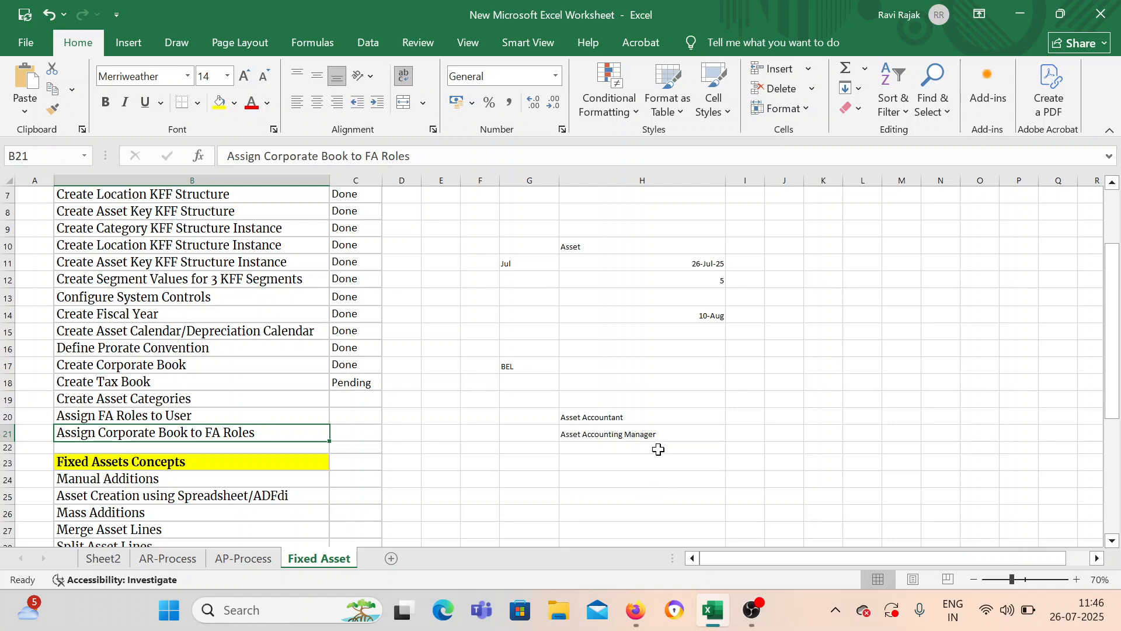
{"action": "left_click", "coordinate": [635, 416]}
{"action": "left_click", "coordinate": [638, 432]}
Step: Return to Firefox and open the Security Console from the Tools group in the duplicated tab
{"action": "left_click", "coordinate": [636, 610]}
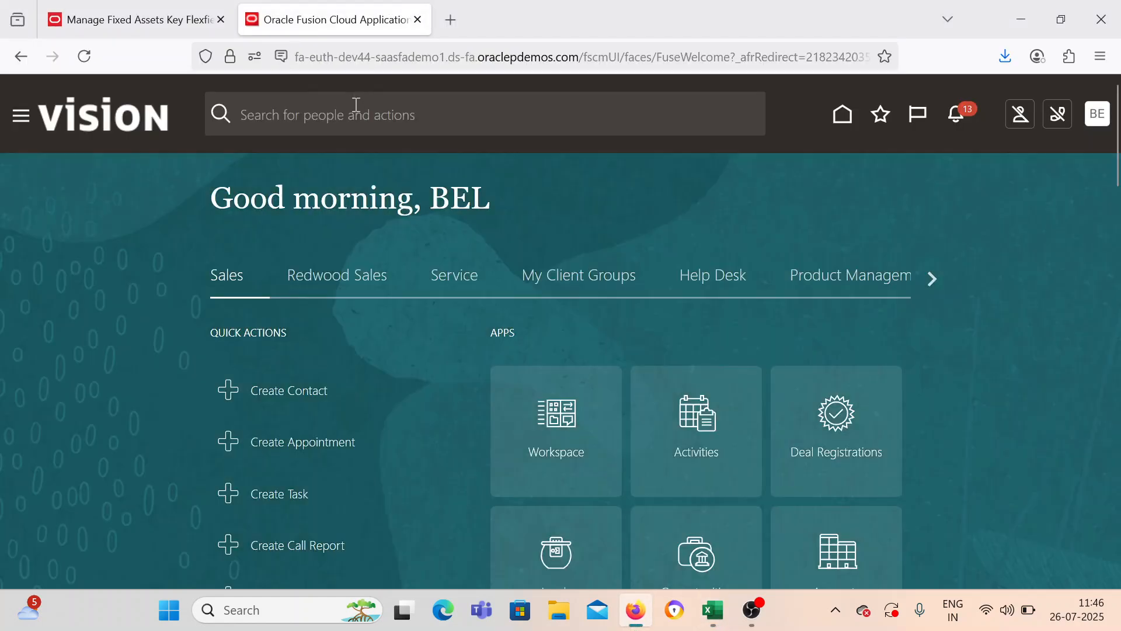
{"action": "left_click", "coordinate": [163, 27]}
{"action": "left_click", "coordinate": [327, 20]}
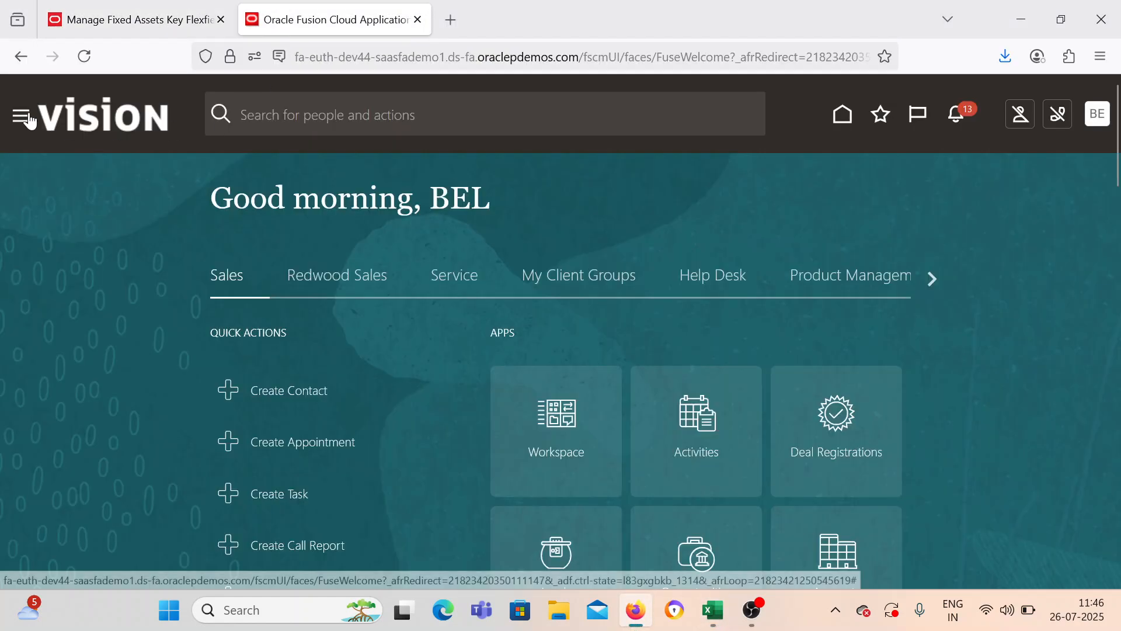
{"action": "scroll", "coordinate": [119, 419], "scroll_direction": "down", "scroll_amount": 8}
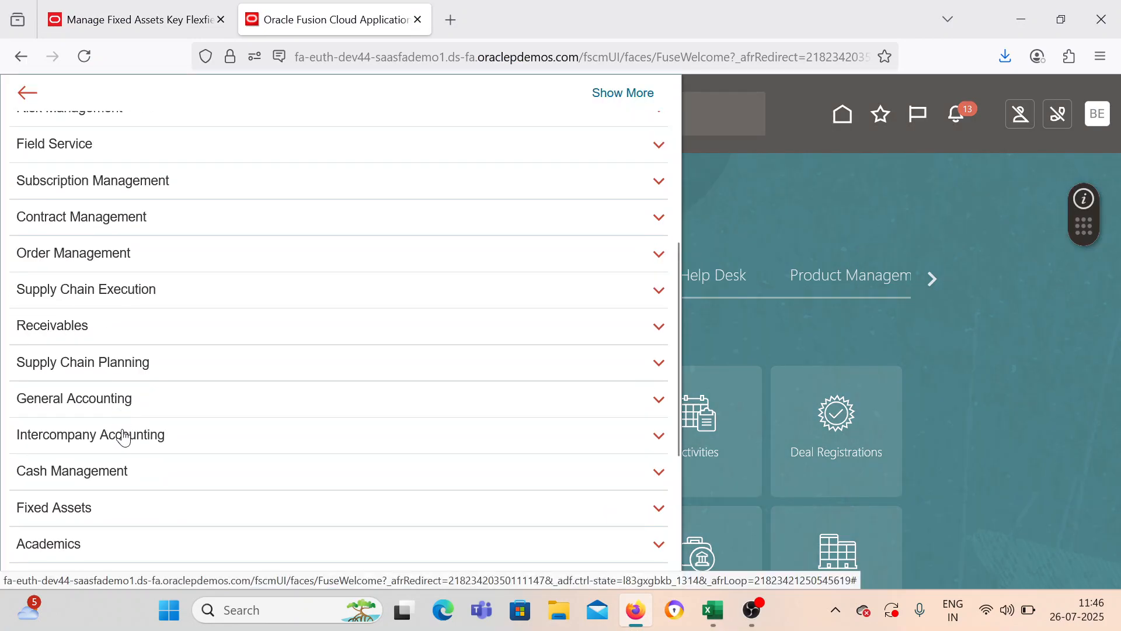
{"action": "left_click", "coordinate": [113, 458]}
{"action": "scroll", "coordinate": [358, 430], "scroll_direction": "down", "scroll_amount": 4}
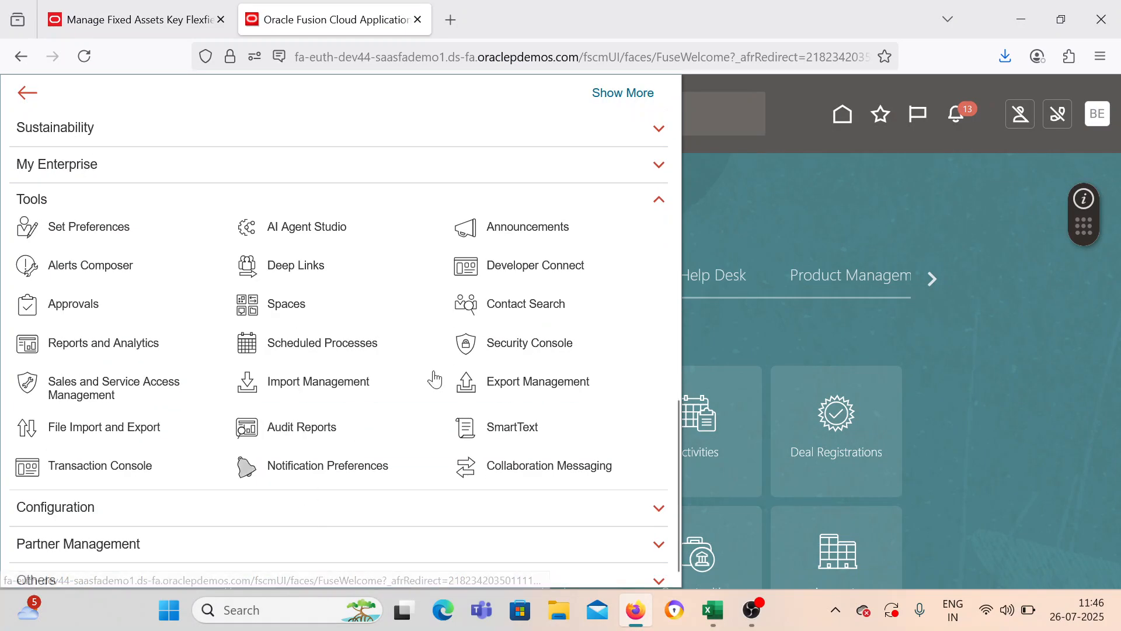
{"action": "left_click", "coordinate": [485, 345]}
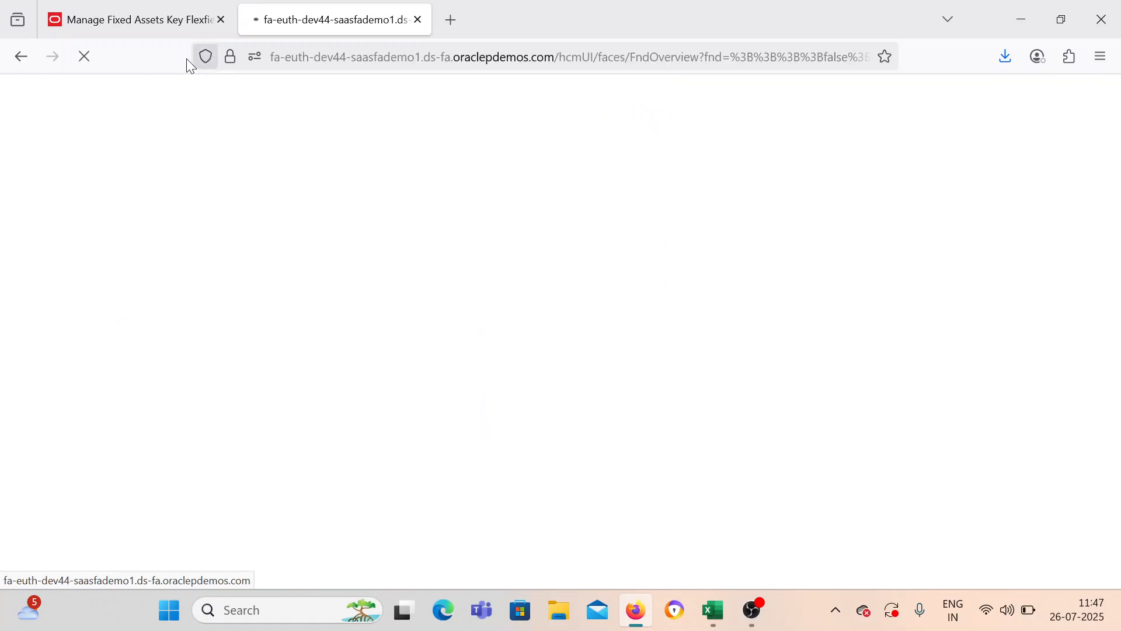
{"action": "left_click", "coordinate": [128, 20]}
{"action": "left_click", "coordinate": [336, 20]}
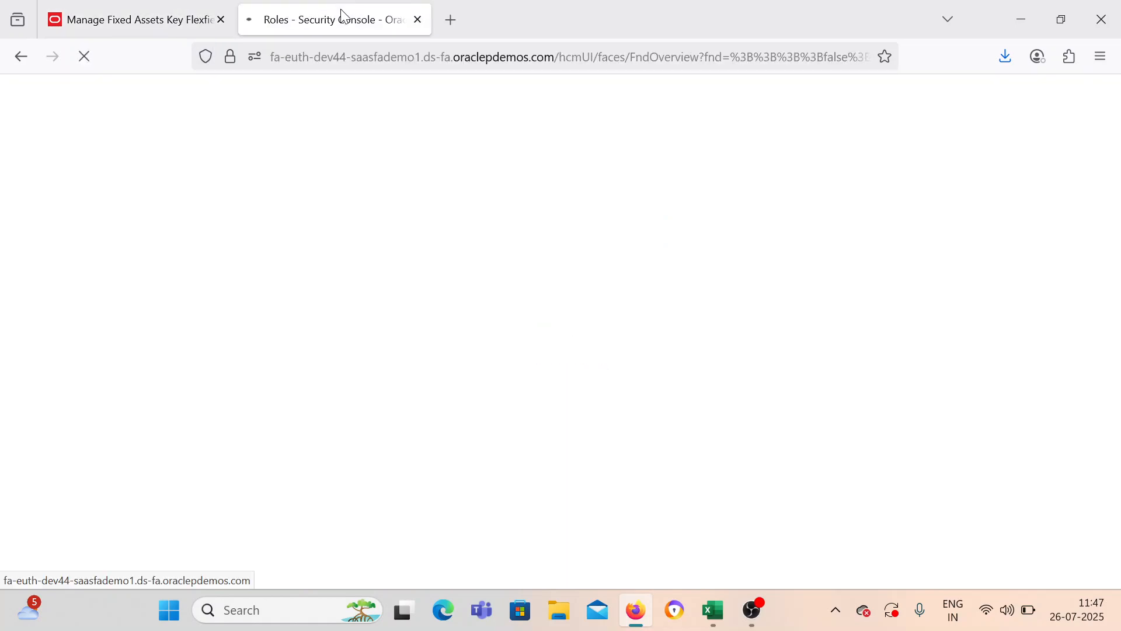
Step: Search the Security Console user accounts for BEL and open that account for editing
{"action": "left_click", "coordinate": [876, 233]}
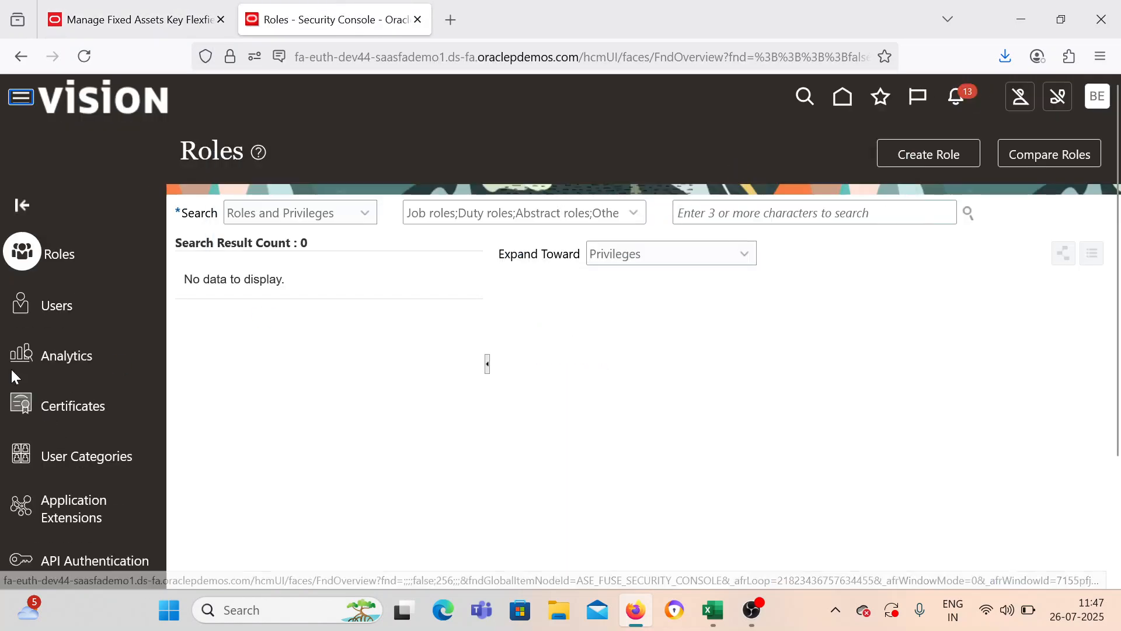
{"action": "left_click", "coordinate": [59, 315]}
{"action": "left_click", "coordinate": [667, 221]}
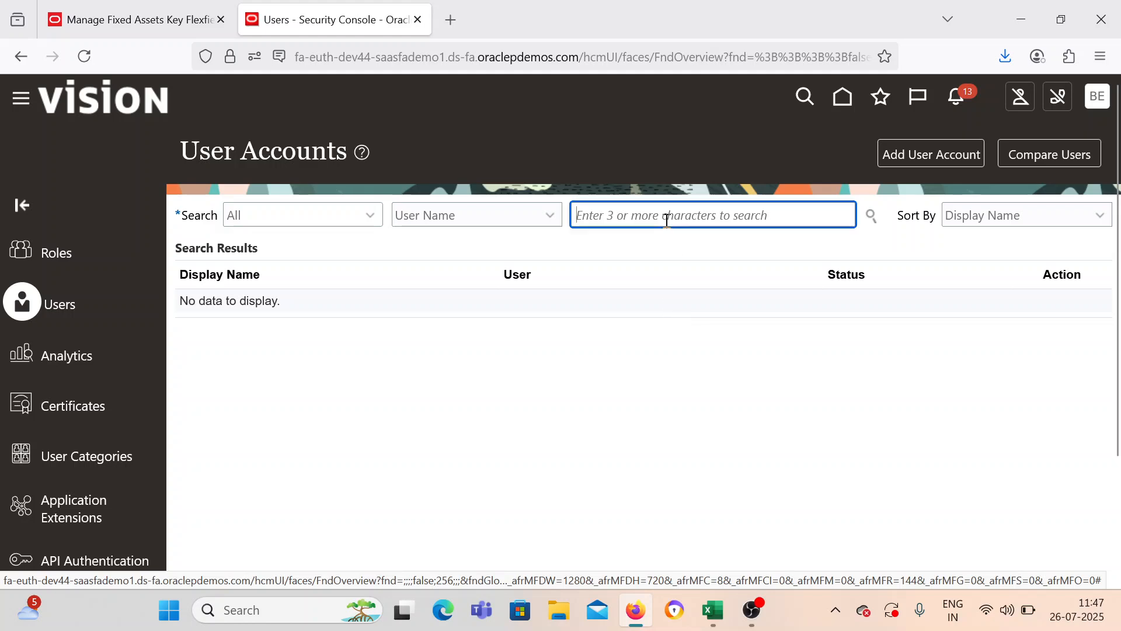
{"action": "type", "text": "BEL"}
{"action": "key", "text": "Return"}
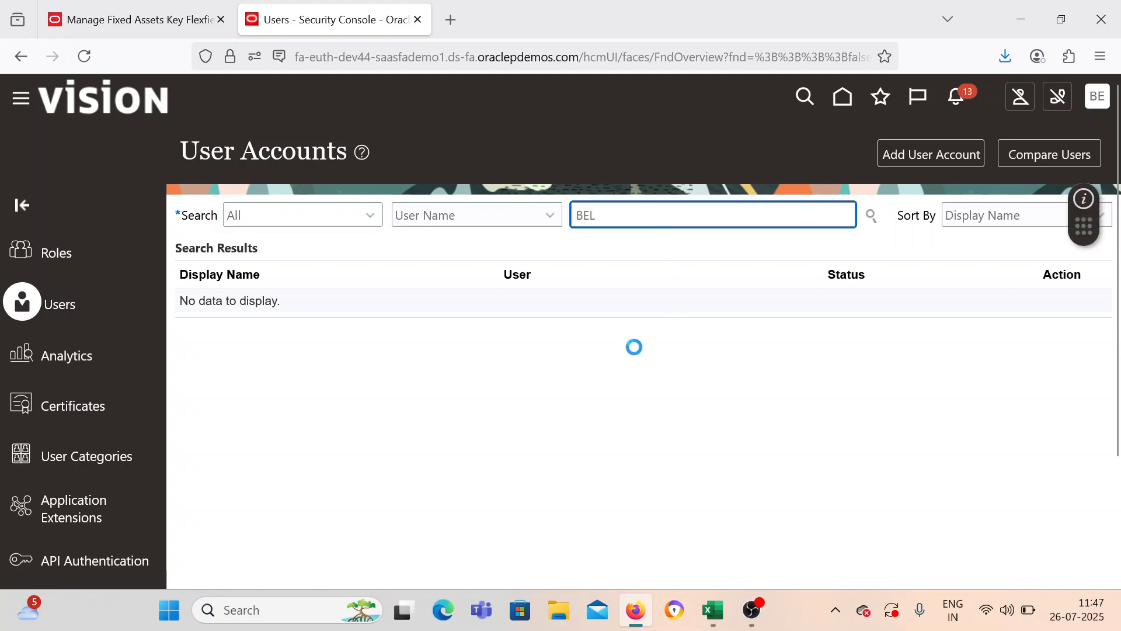
{"action": "left_click", "coordinate": [594, 315]}
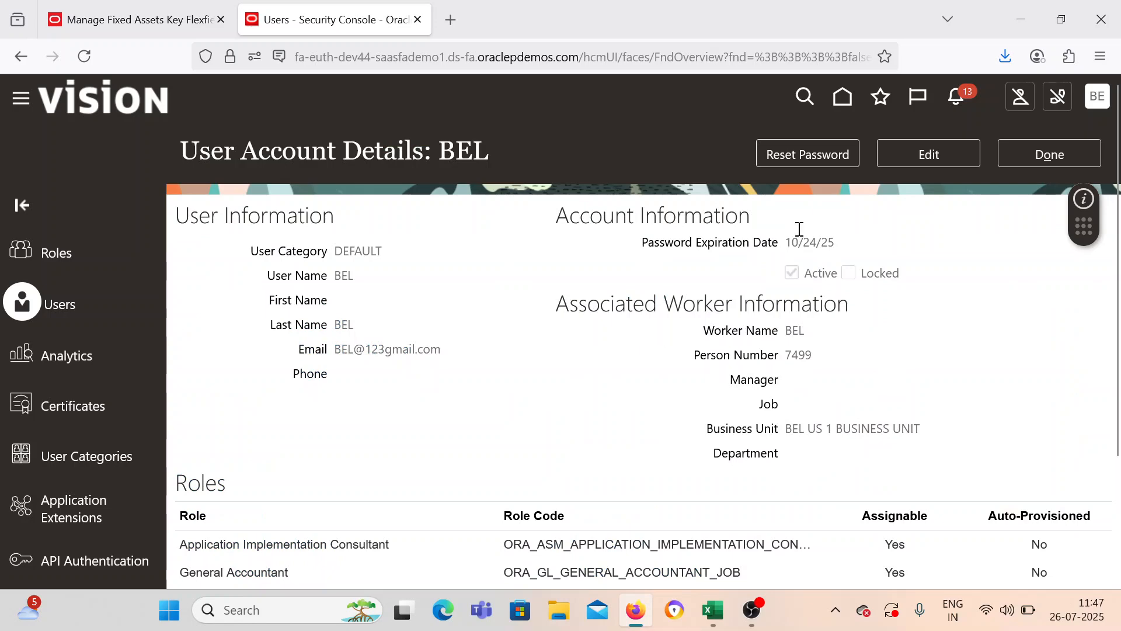
{"action": "left_click", "coordinate": [925, 152]}
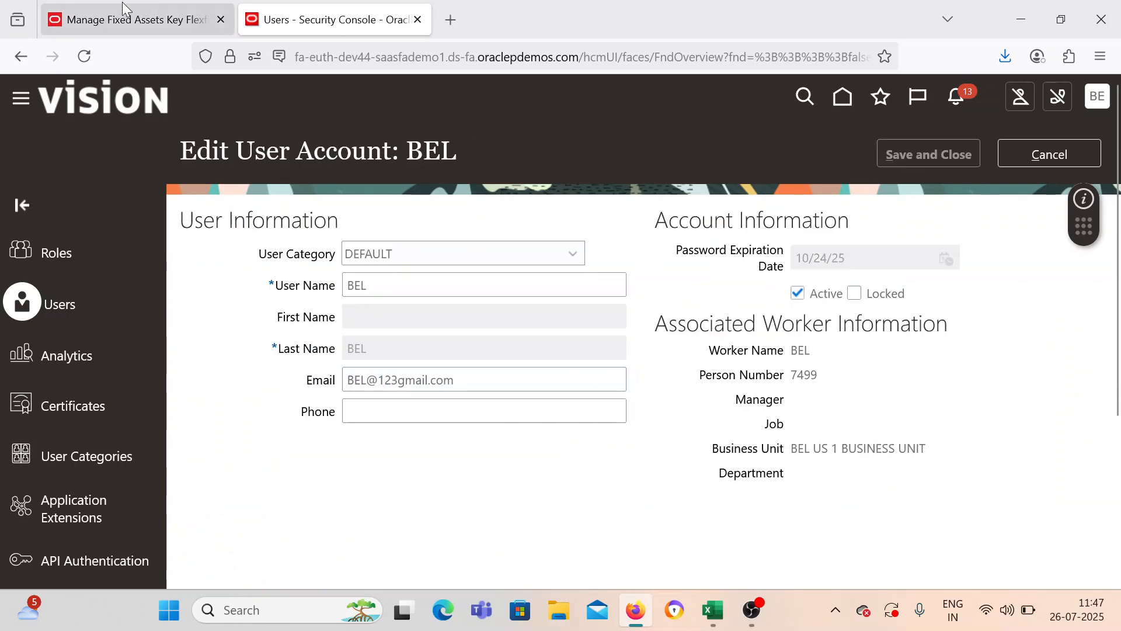
Step: Add the Asset Accountant role (ORA_FA_ASSET_ACCOUNTANT_JOB) to the BEL user account
{"action": "scroll", "coordinate": [642, 426], "scroll_direction": "down", "scroll_amount": 3}
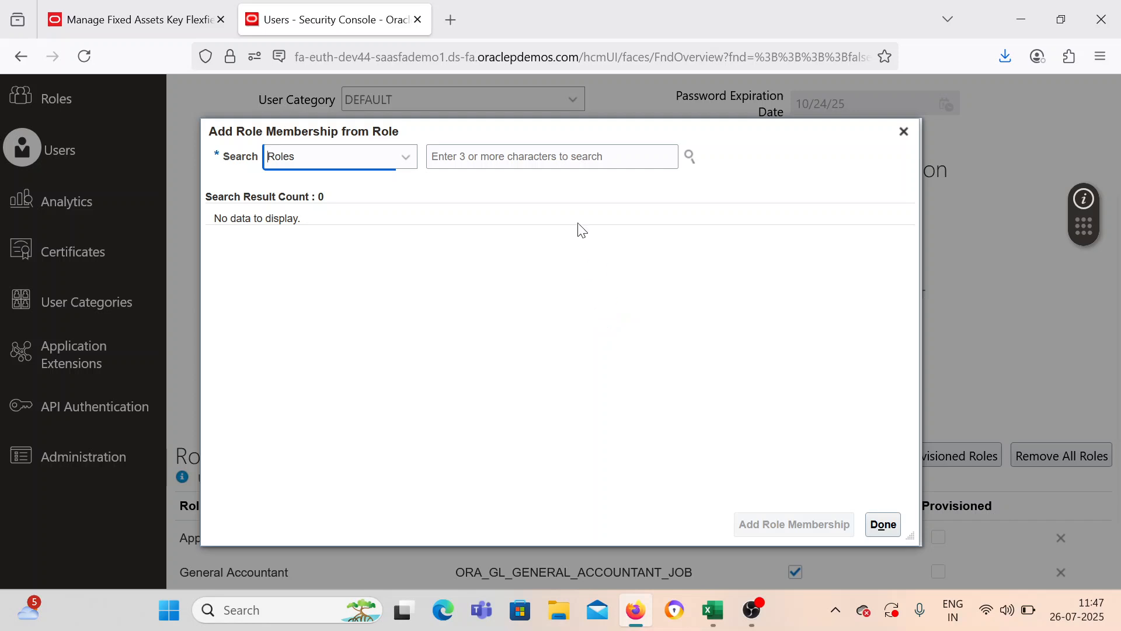
{"action": "left_click", "coordinate": [553, 158]}
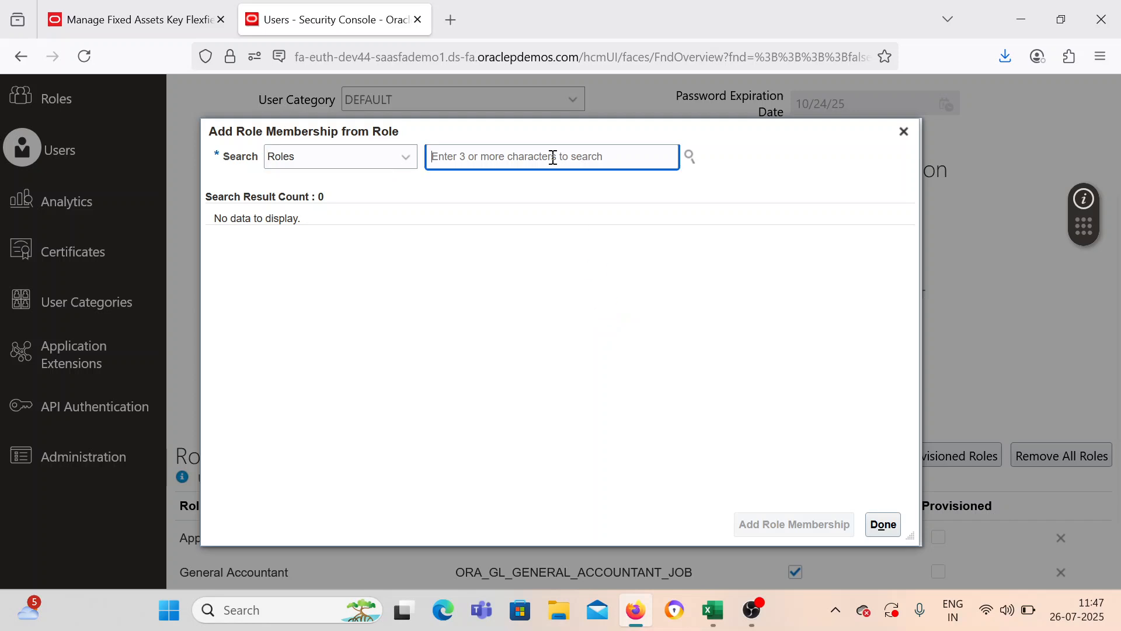
{"action": "type", "text": "Asset A"}
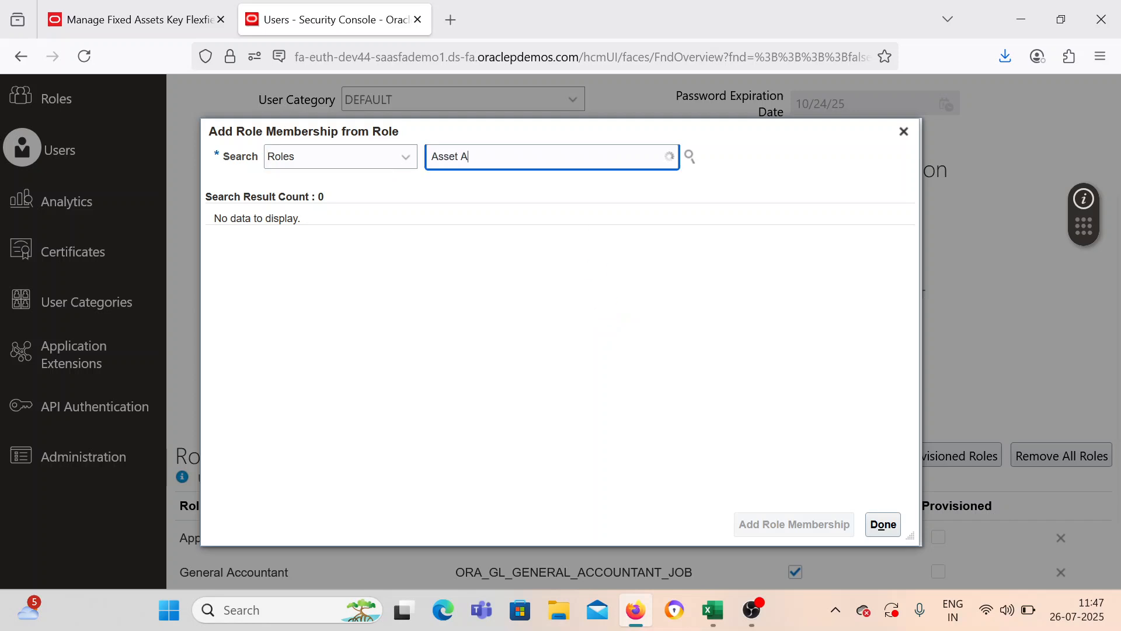
{"action": "type", "text": "c"}
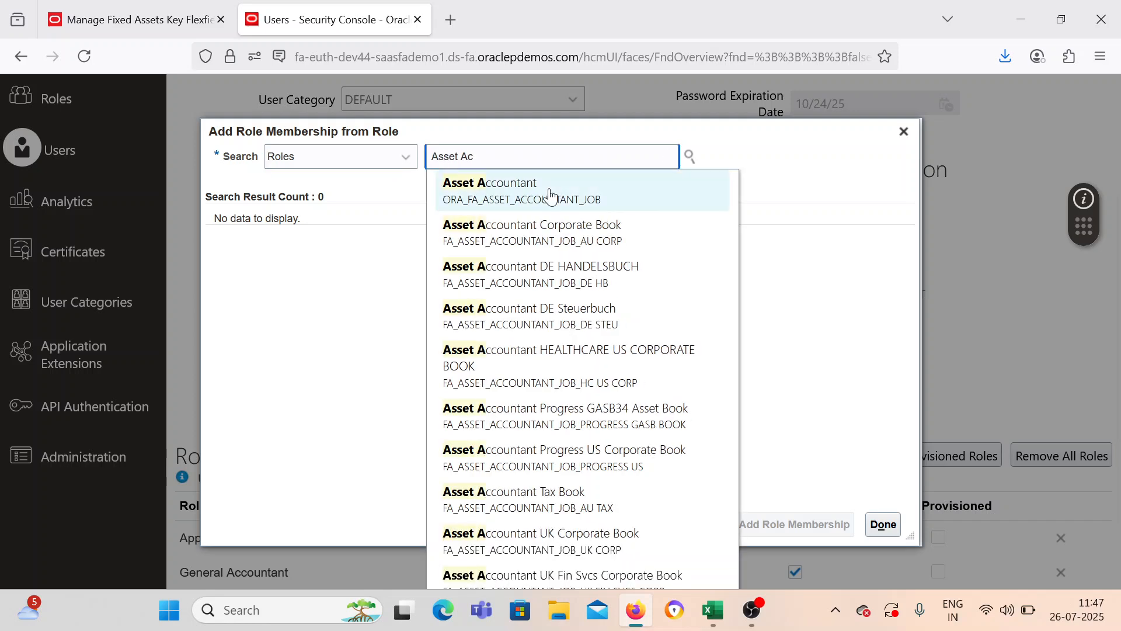
{"action": "left_click", "coordinate": [549, 194]}
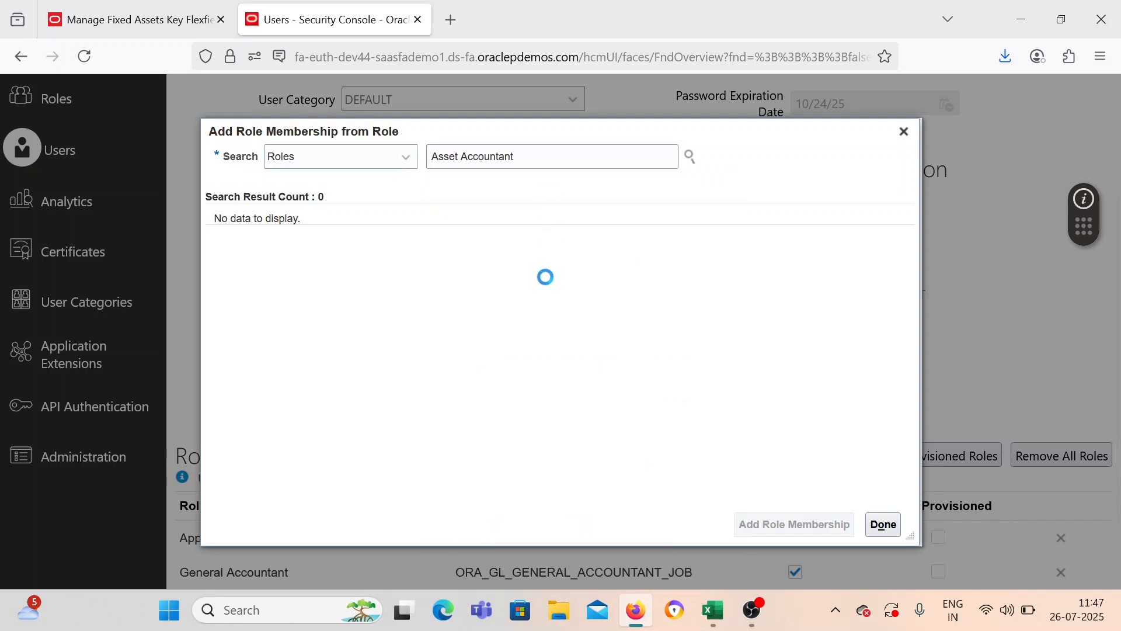
{"action": "left_click", "coordinate": [758, 523]}
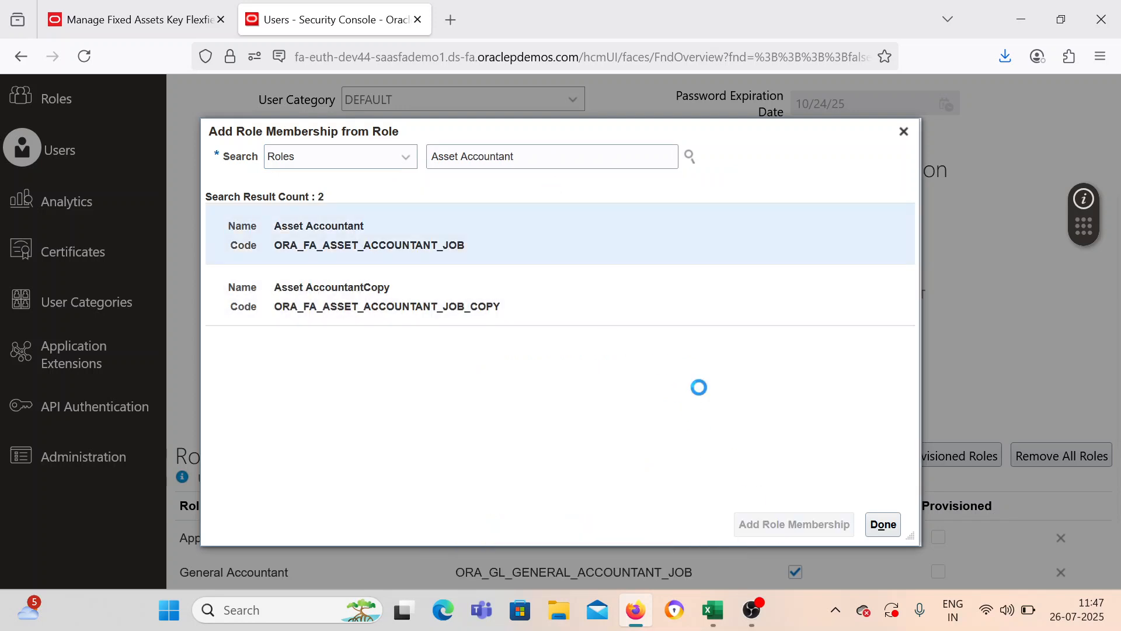
Step: Add the Asset Accounting Manager role (ORA_FA_ASSET_ACCOUNTING_MANAGER_JOB) to the BEL user account and finish adding roles
{"action": "left_click", "coordinate": [532, 158]}
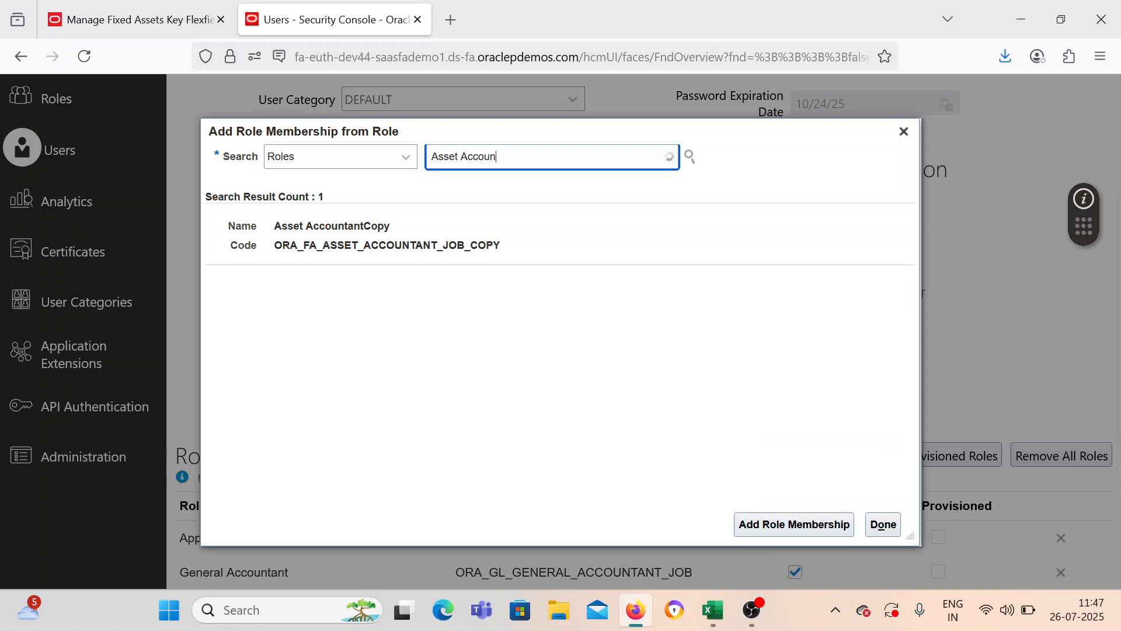
{"action": "type", "text": "ting"}
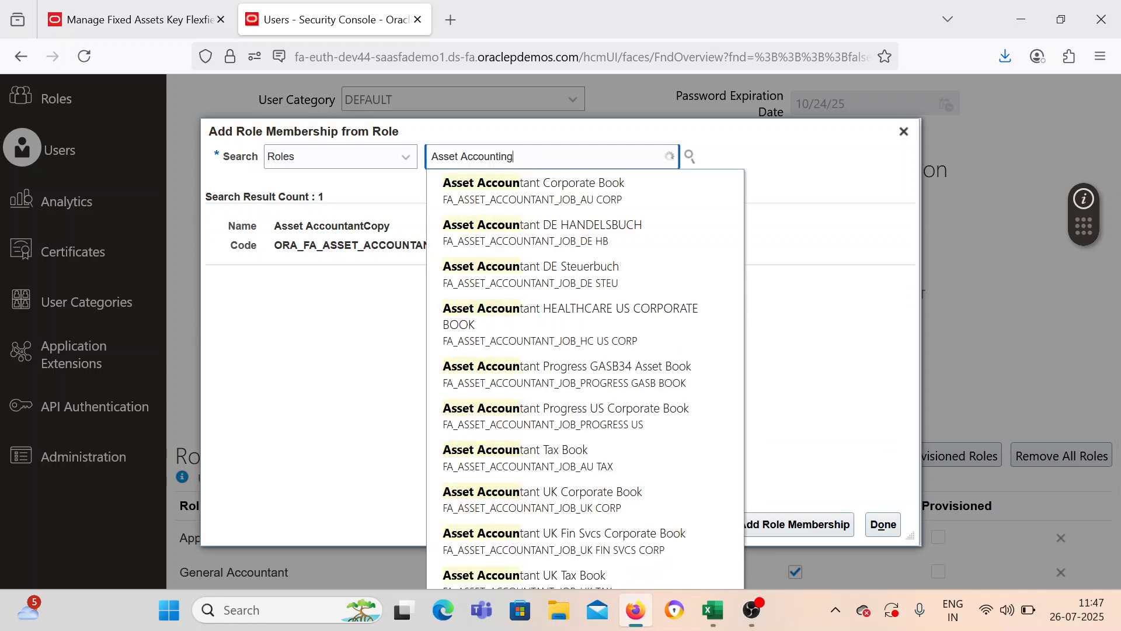
{"action": "left_click", "coordinate": [510, 195]}
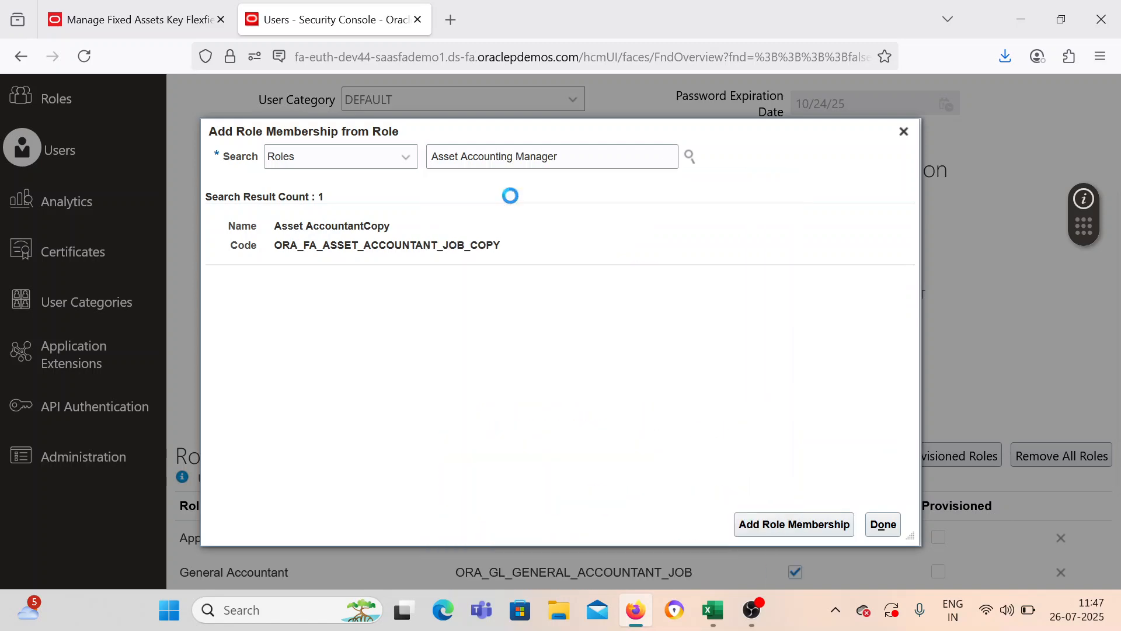
{"action": "left_click", "coordinate": [527, 190]}
{"action": "left_click", "coordinate": [520, 250]}
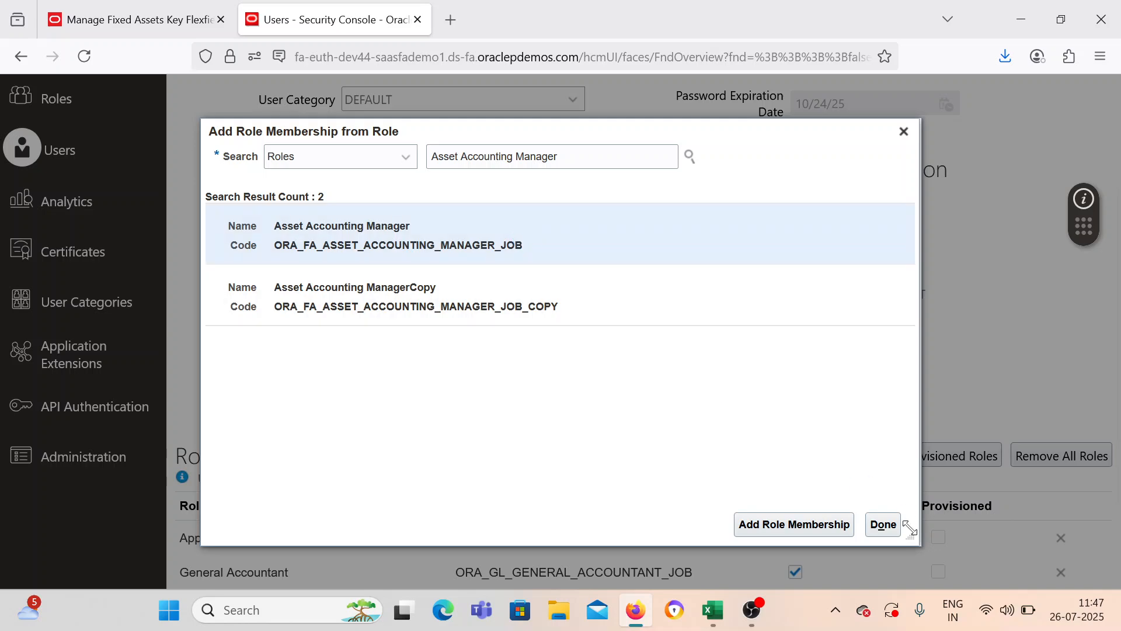
{"action": "left_click", "coordinate": [783, 524]}
{"action": "left_click", "coordinate": [884, 525]}
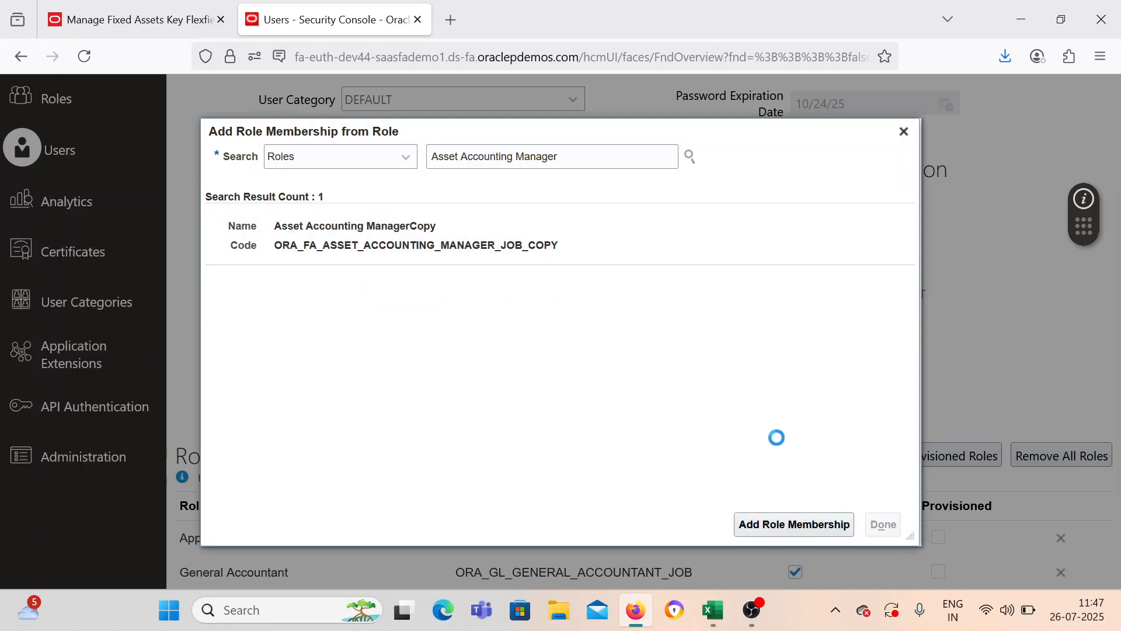
Step: Check the role list of the BEL account, save the account and close its details
{"action": "scroll", "coordinate": [809, 400], "scroll_direction": "down", "scroll_amount": 3}
{"action": "scroll", "coordinate": [809, 404], "scroll_direction": "up", "scroll_amount": 5}
{"action": "left_click", "coordinate": [946, 162]}
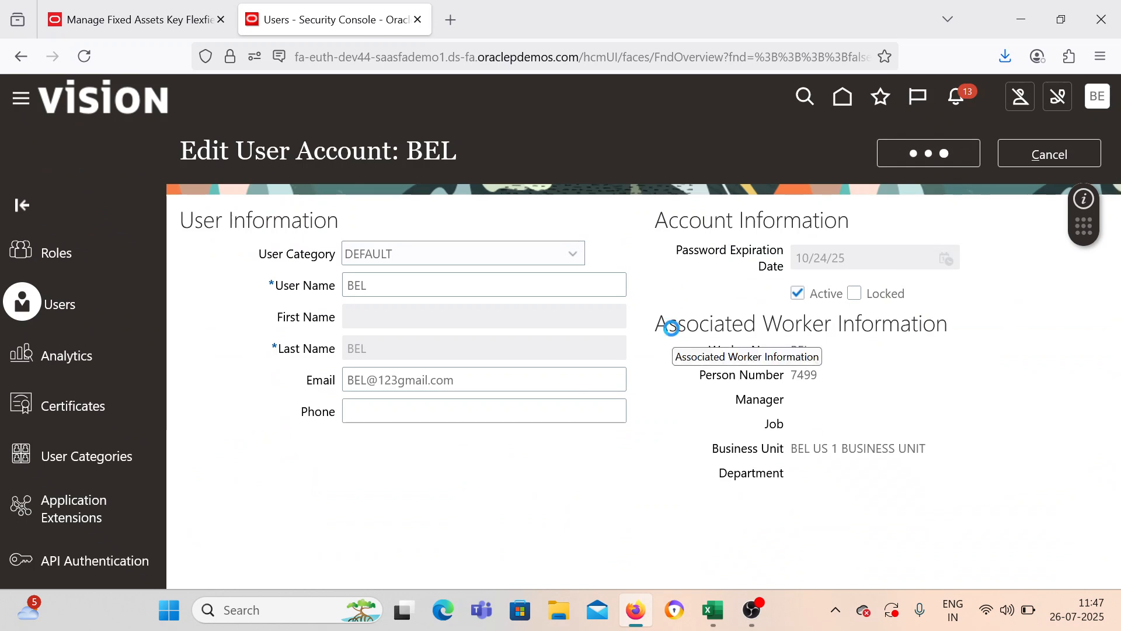
{"action": "left_click", "coordinate": [1017, 149]}
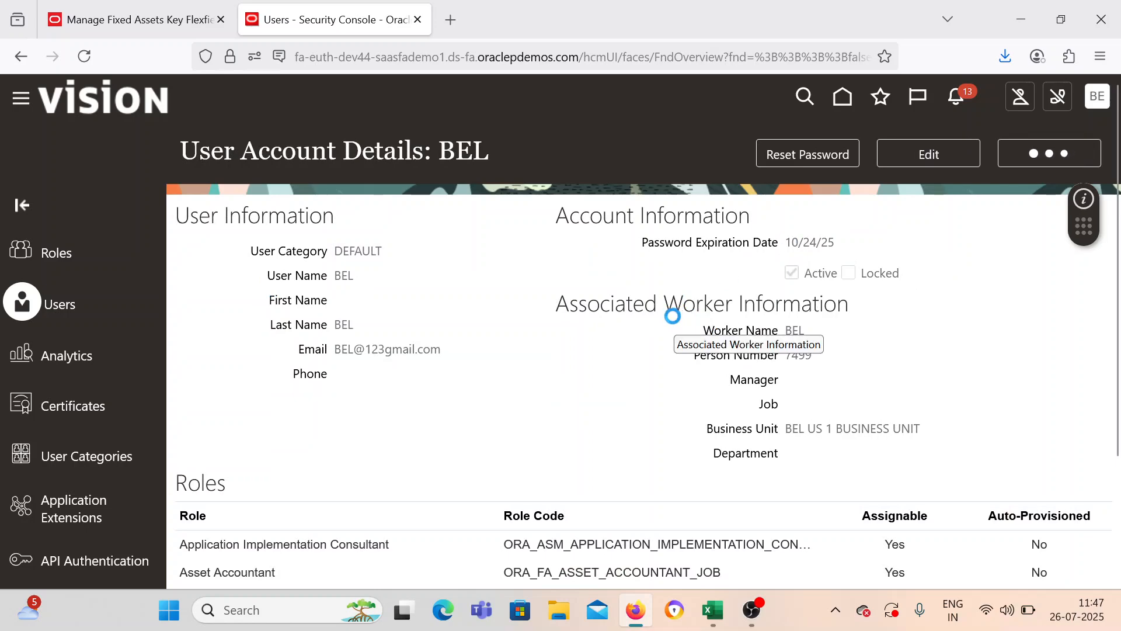
Step: Go back to the flexfields tab, acknowledge the LOC# deployment and return to the Financials setup page
{"action": "key", "text": "ctrl+Tab"}
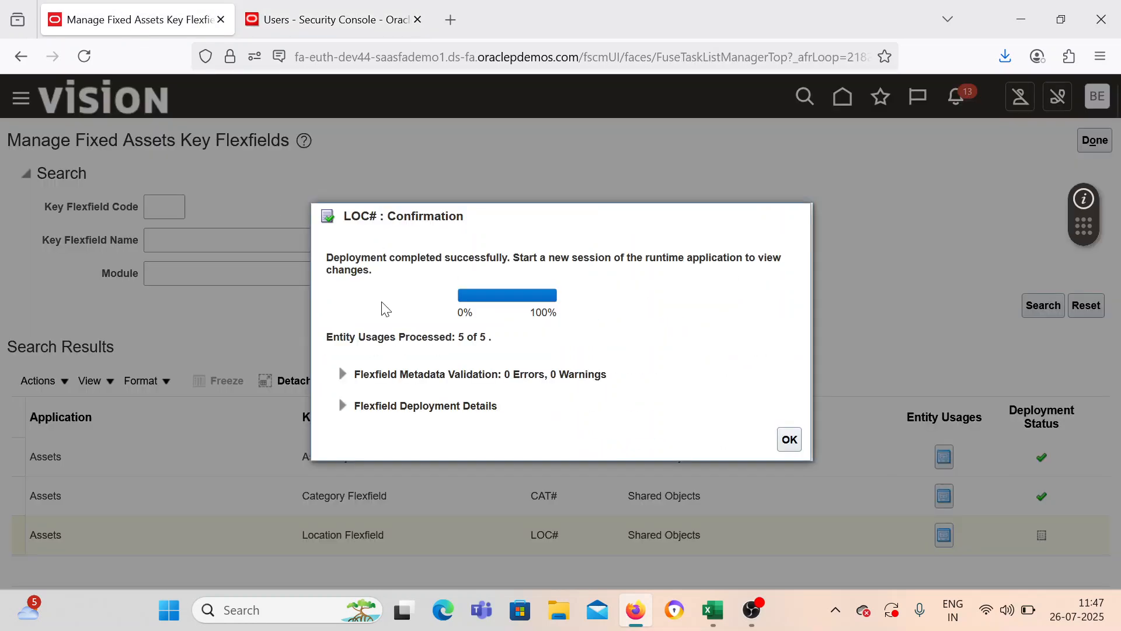
{"action": "left_click", "coordinate": [789, 439]}
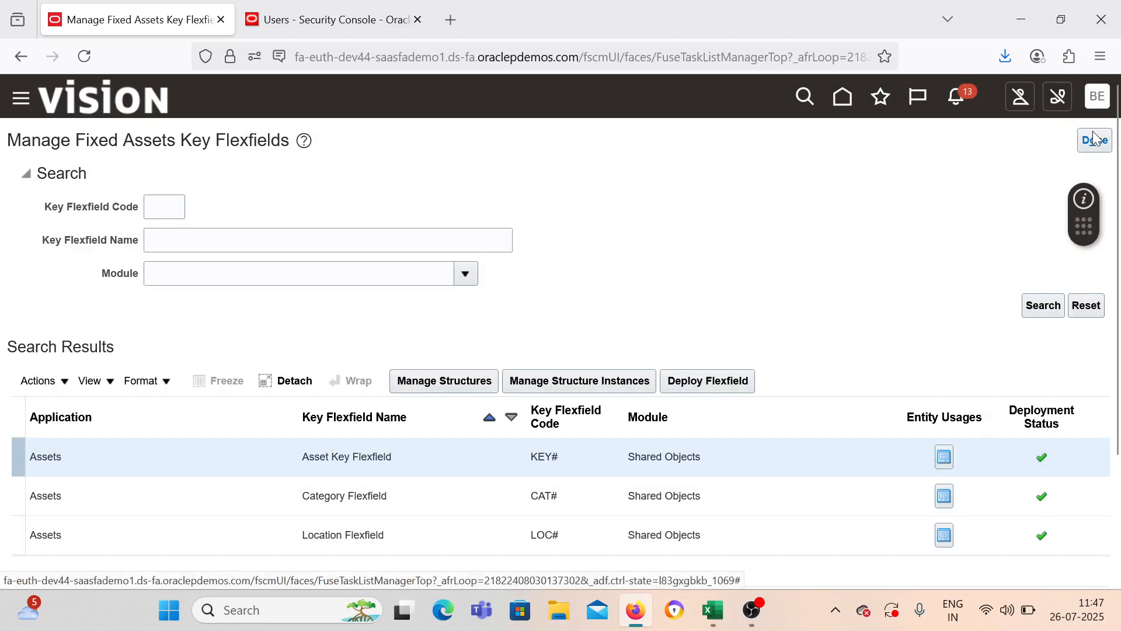
{"action": "left_click", "coordinate": [1094, 140]}
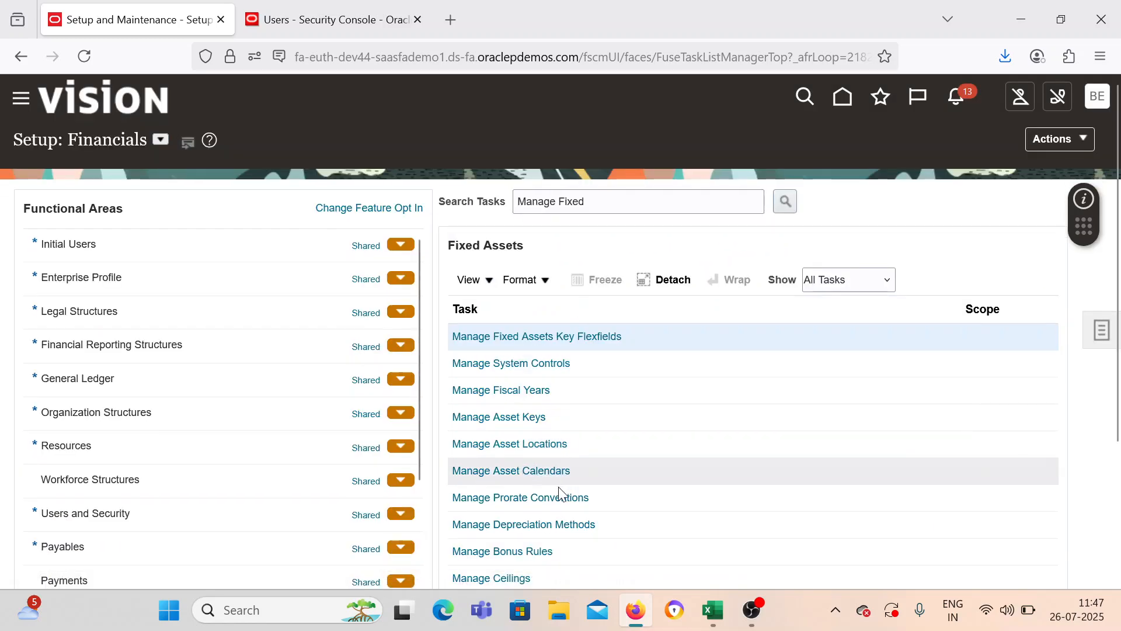
Step: Search the Financials setup tasks for Asset
{"action": "scroll", "coordinate": [542, 525], "scroll_direction": "down", "scroll_amount": 3}
{"action": "scroll", "coordinate": [543, 508], "scroll_direction": "up", "scroll_amount": 3}
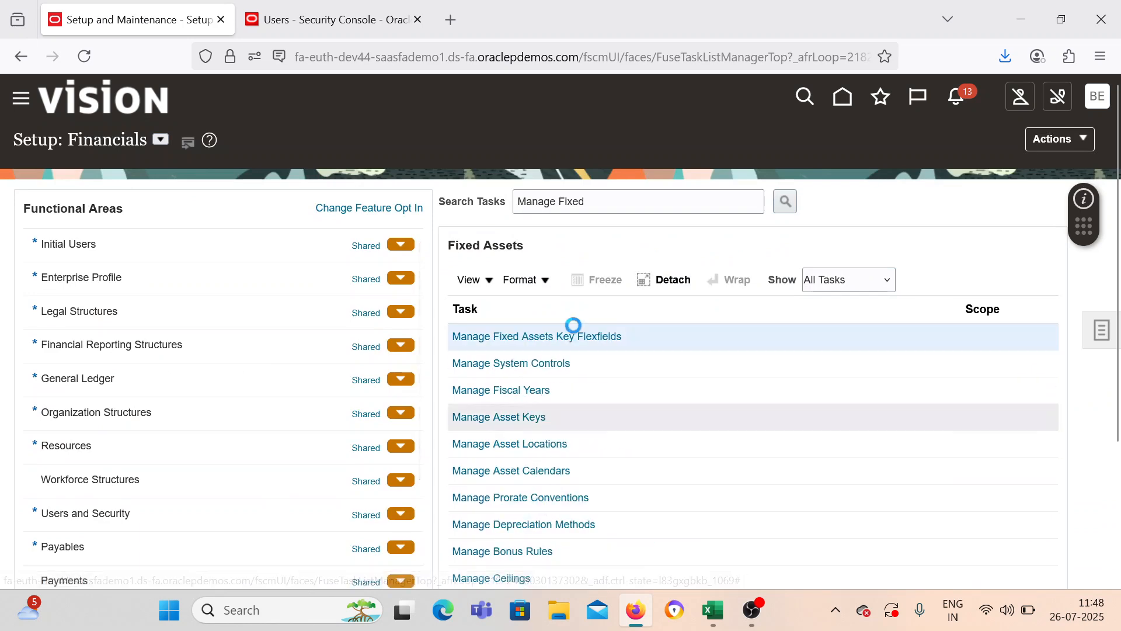
{"action": "double_click", "coordinate": [600, 205]}
{"action": "type", "text": "Asset"}
{"action": "key", "text": "Return"}
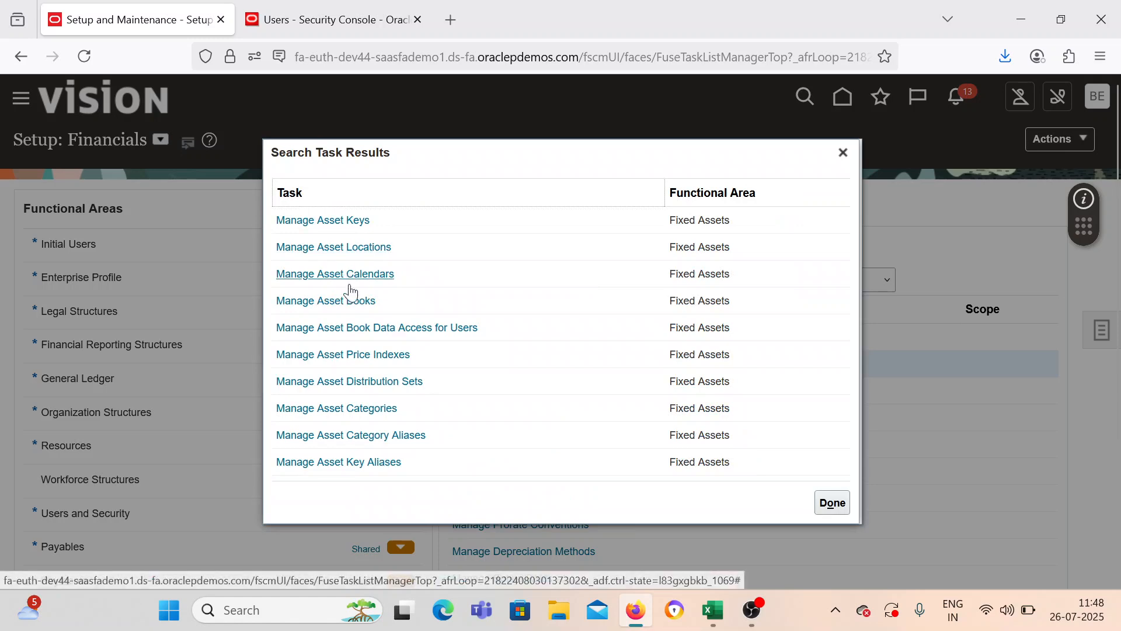
Step: Try to create an asset category from Manage Asset Categories, check the Test Major values, and discard the new category
{"action": "left_click", "coordinate": [367, 407]}
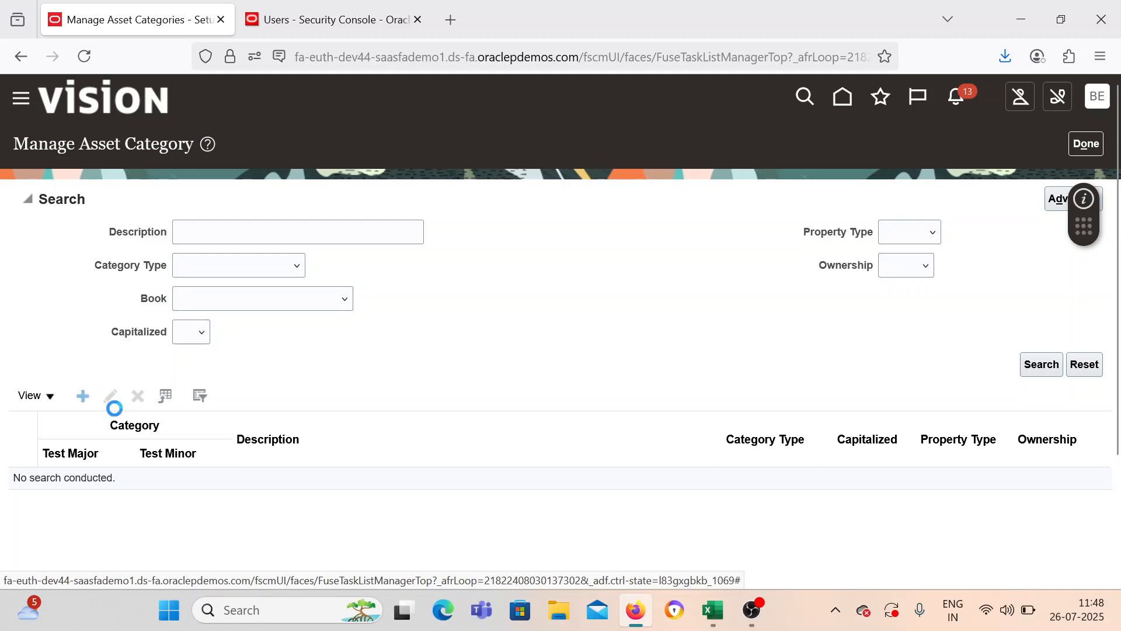
{"action": "left_click", "coordinate": [87, 396]}
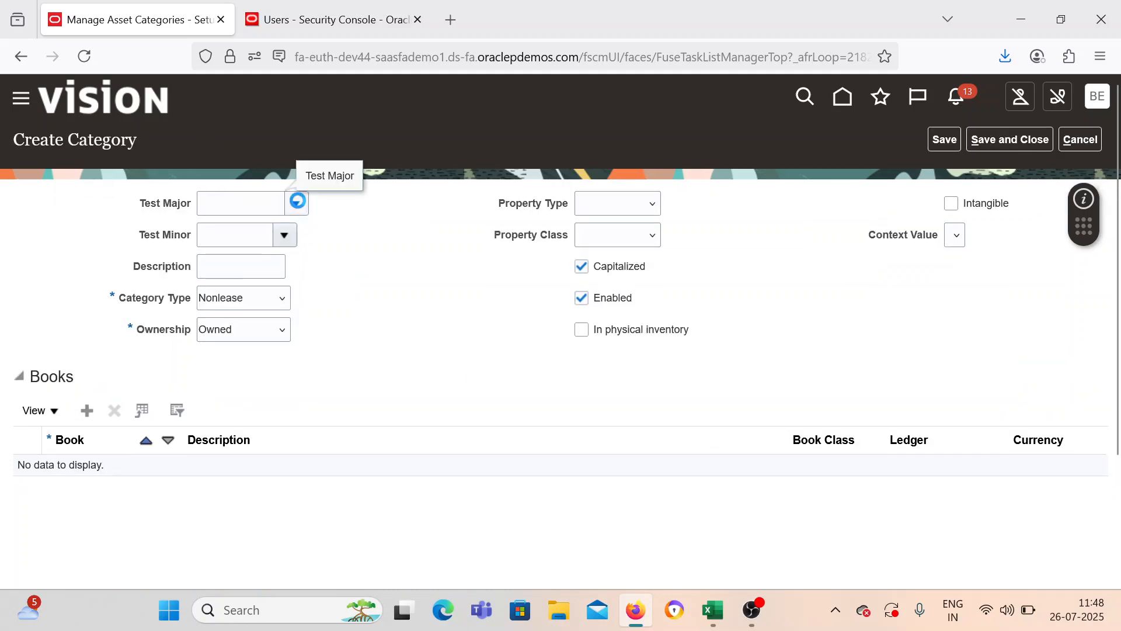
{"action": "left_click", "coordinate": [298, 200]}
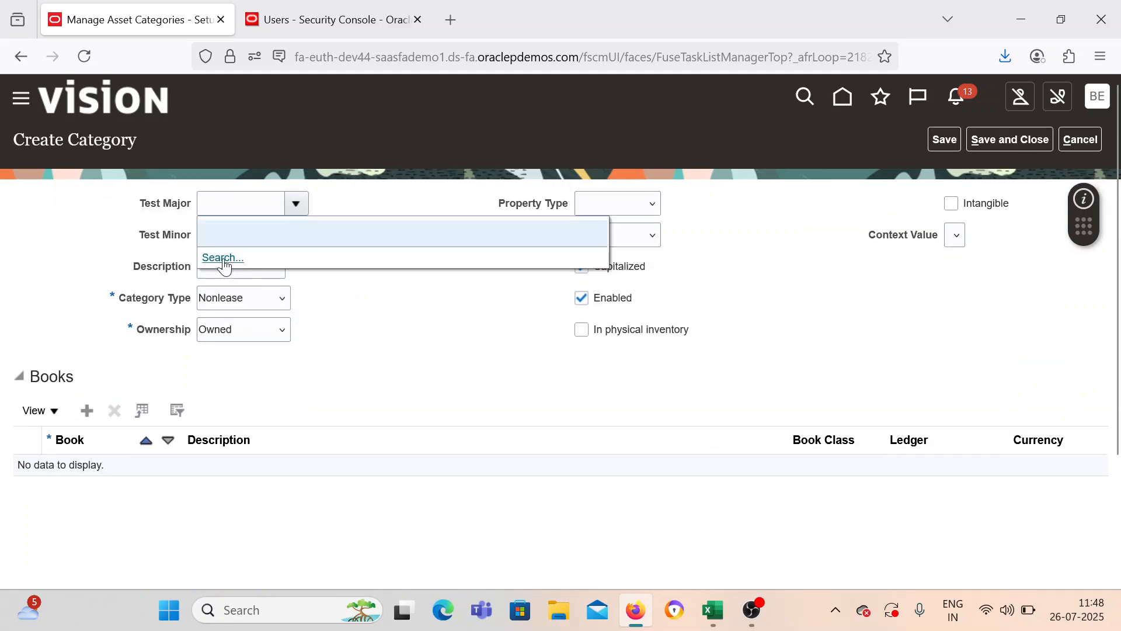
{"action": "left_click", "coordinate": [424, 364]}
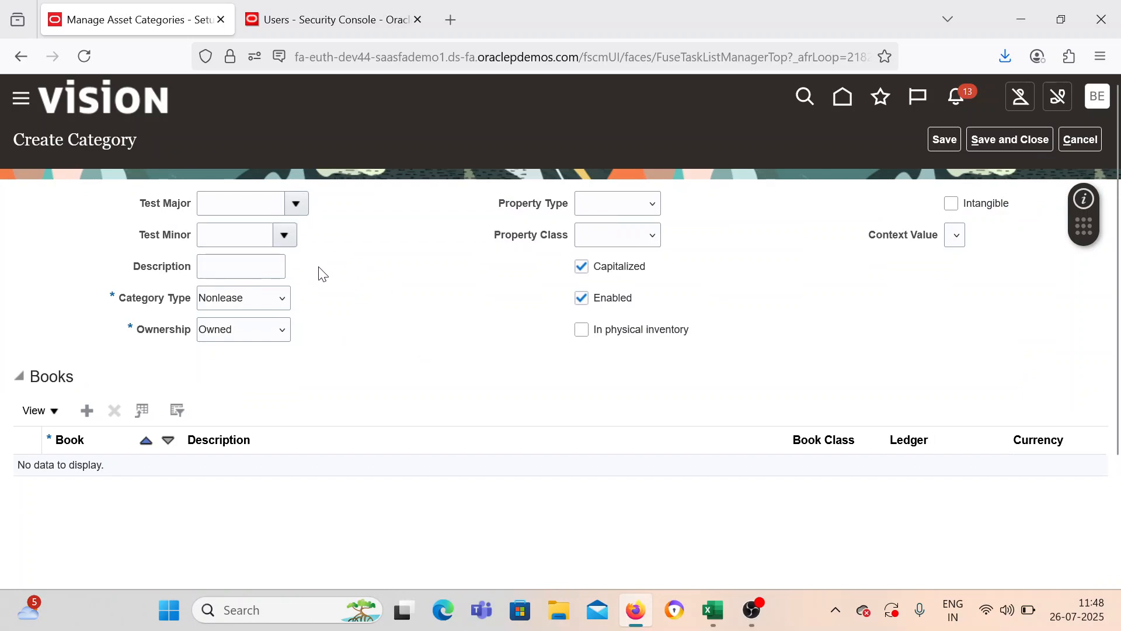
{"action": "scroll", "coordinate": [230, 335], "scroll_direction": "down", "scroll_amount": 2}
{"action": "scroll", "coordinate": [230, 338], "scroll_direction": "up", "scroll_amount": 2}
{"action": "left_click", "coordinate": [1079, 139]}
{"action": "left_click", "coordinate": [683, 374]}
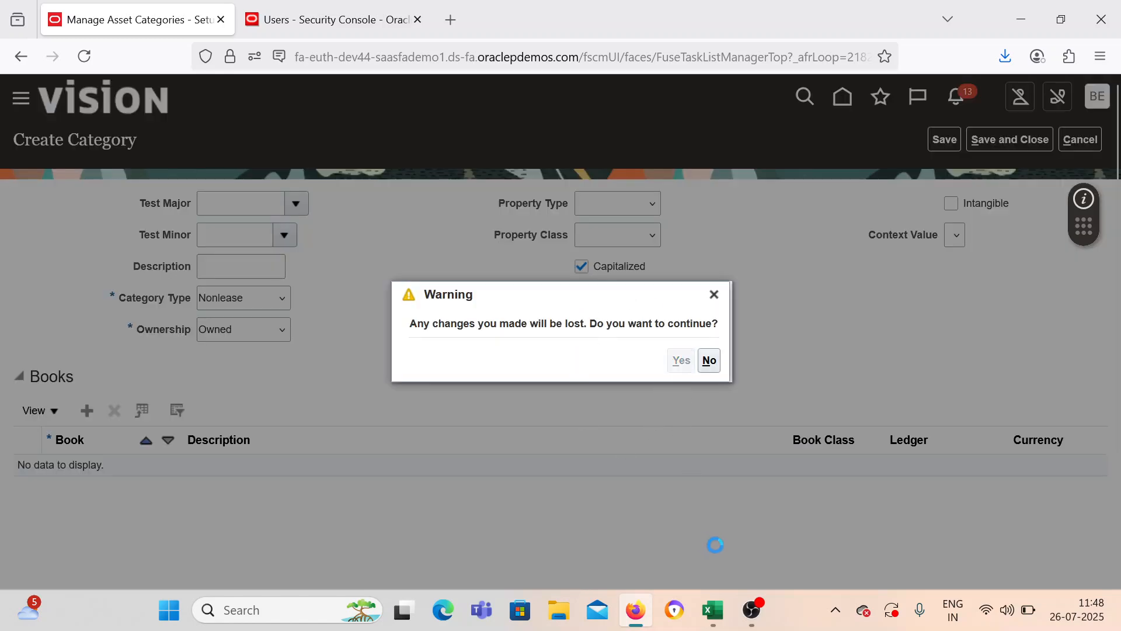
Step: Switch to the Excel Fixed Asset checklist and review the remaining setup tasks, the two asset roles and the Fixed Assets Concepts list
{"action": "left_click", "coordinate": [713, 610]}
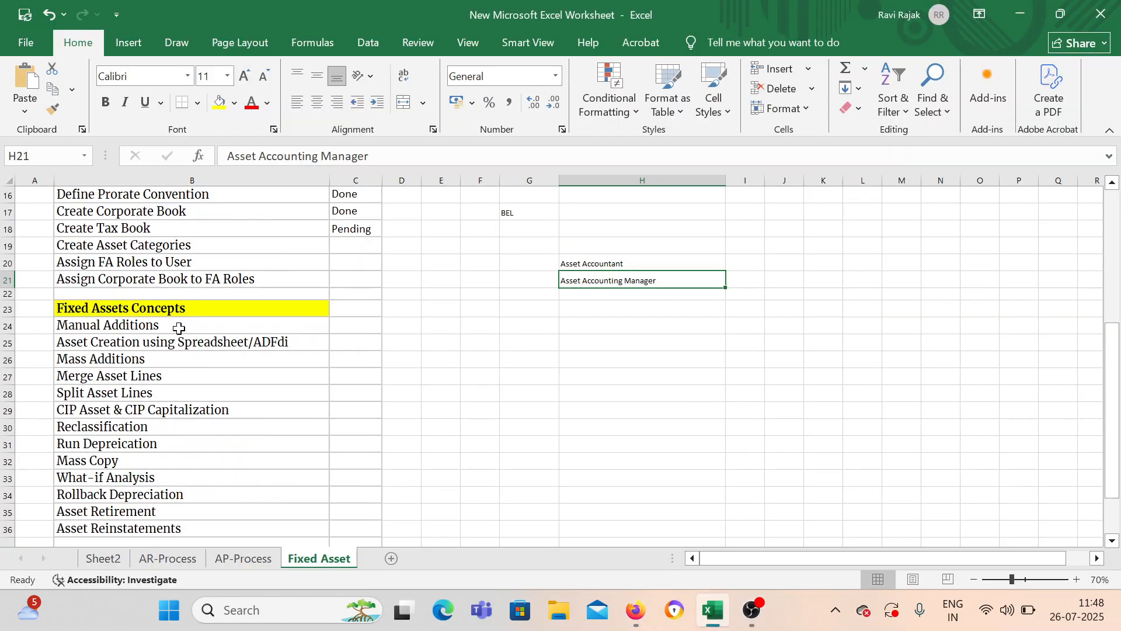
{"action": "left_click_drag", "start_coordinate": [187, 323], "coordinate": [242, 517]}
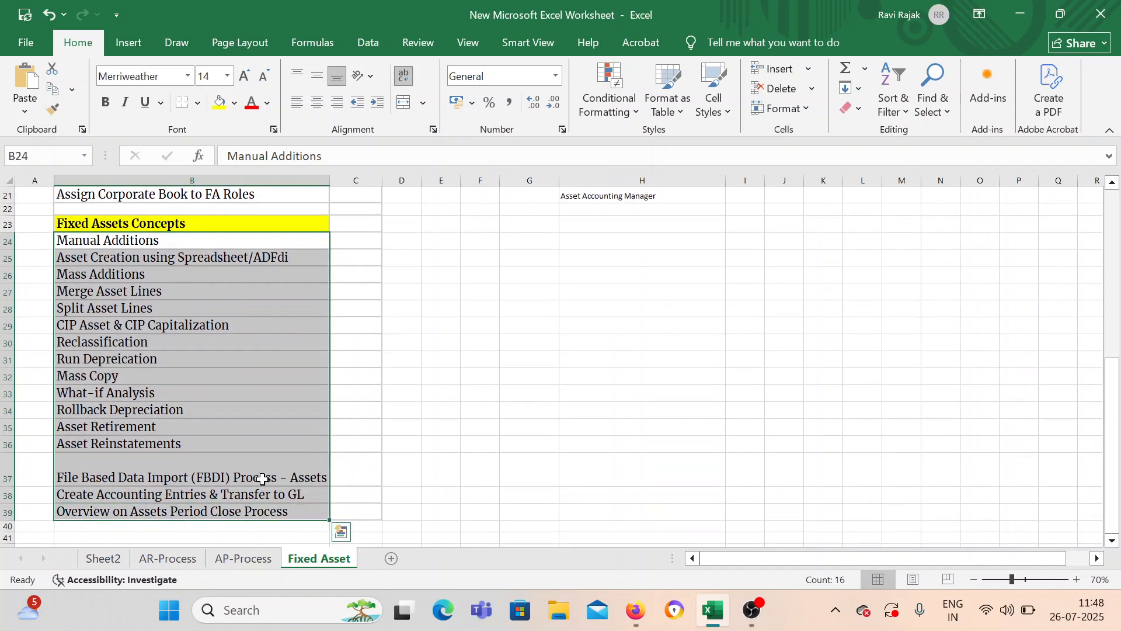
{"action": "scroll", "coordinate": [260, 472], "scroll_direction": "up", "scroll_amount": 3}
{"action": "left_click", "coordinate": [192, 314]}
{"action": "left_click", "coordinate": [334, 312]}
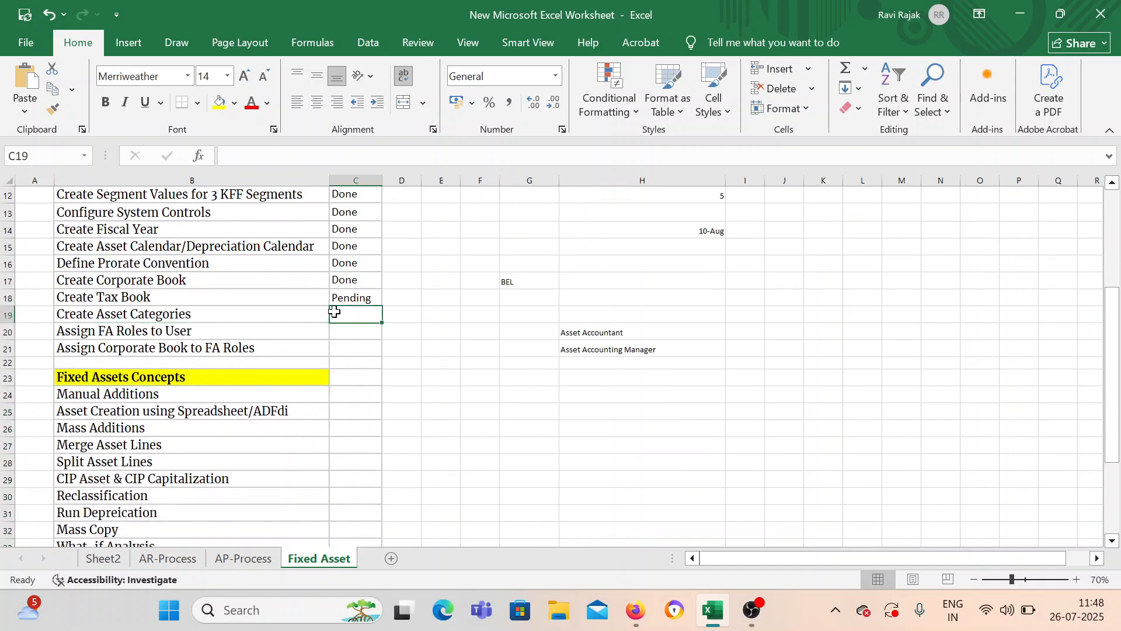
{"action": "left_click", "coordinate": [200, 312]}
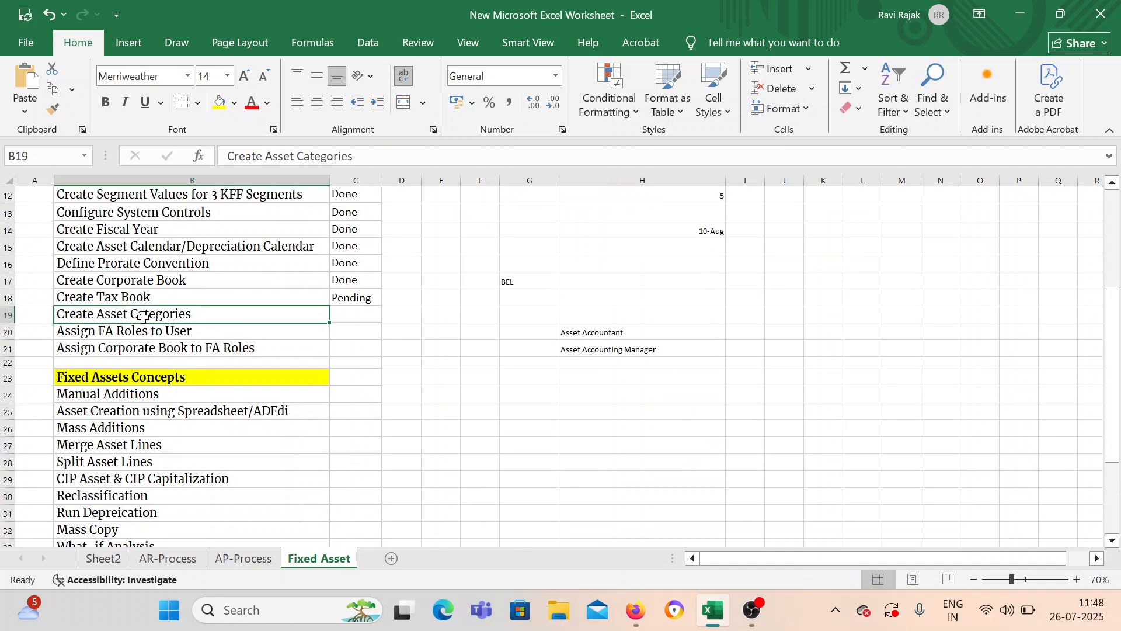
{"action": "left_click", "coordinate": [350, 319]}
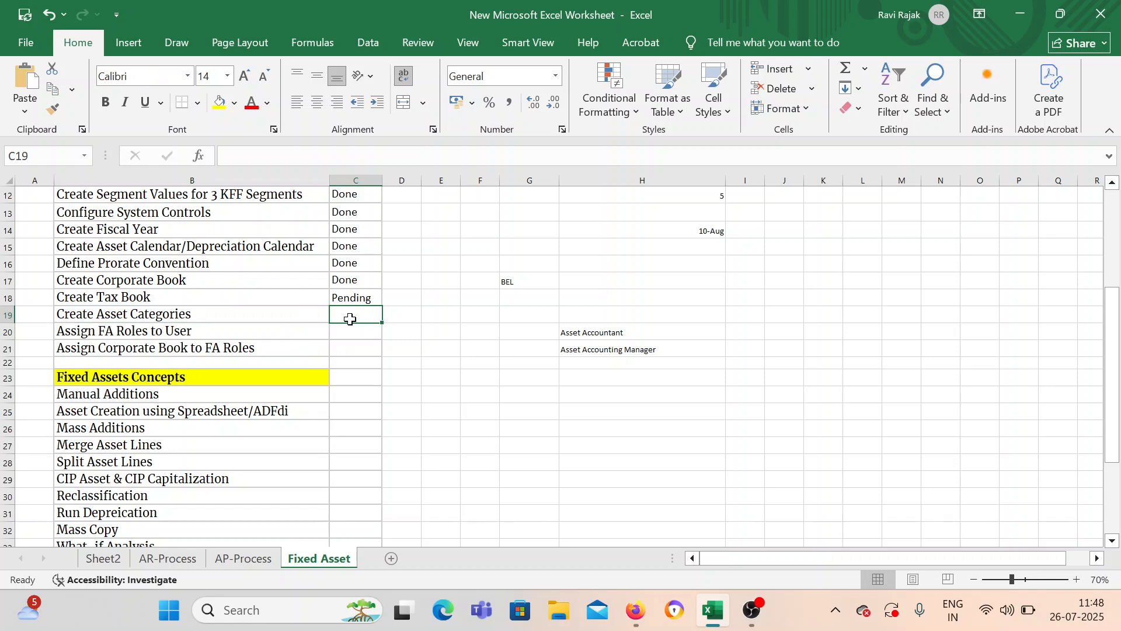
{"action": "left_click", "coordinate": [127, 334]}
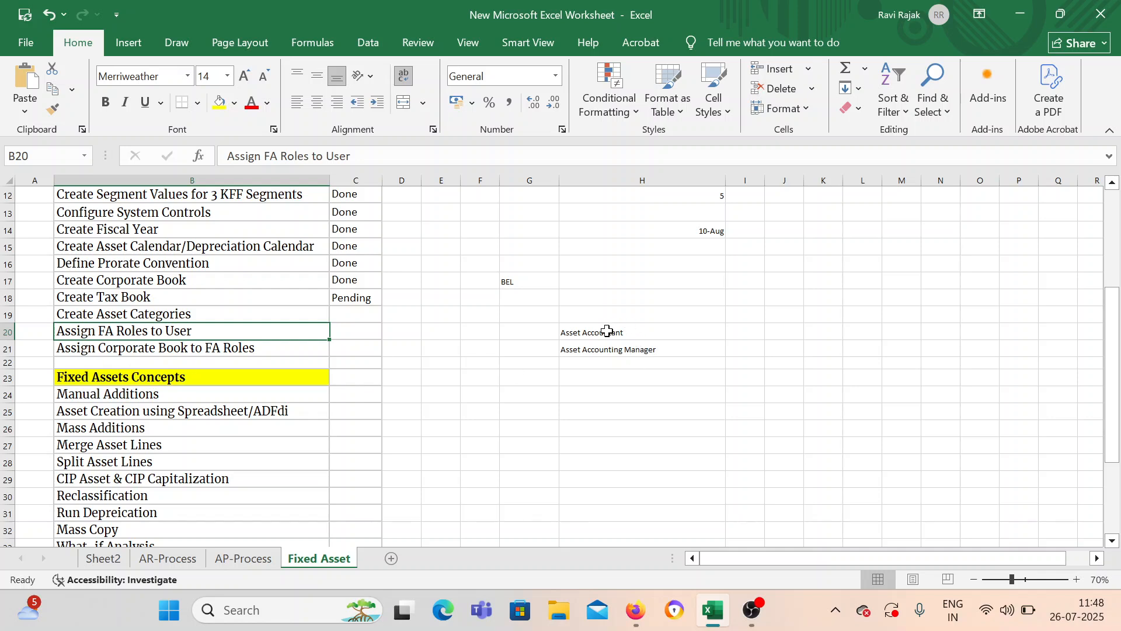
{"action": "left_click_drag", "start_coordinate": [607, 330], "coordinate": [615, 348]}
{"action": "left_click", "coordinate": [189, 347]}
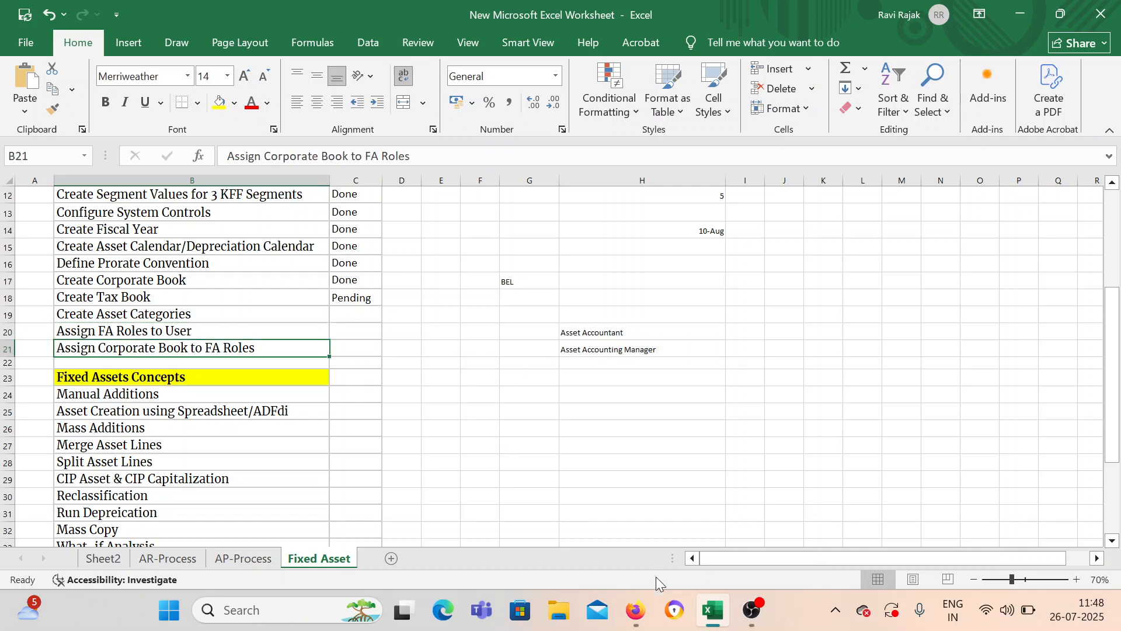
Step: Return to the Financials setup in Firefox, search its tasks for Manage Data Acc and open Manage Data Access for Users
{"action": "left_click", "coordinate": [635, 609]}
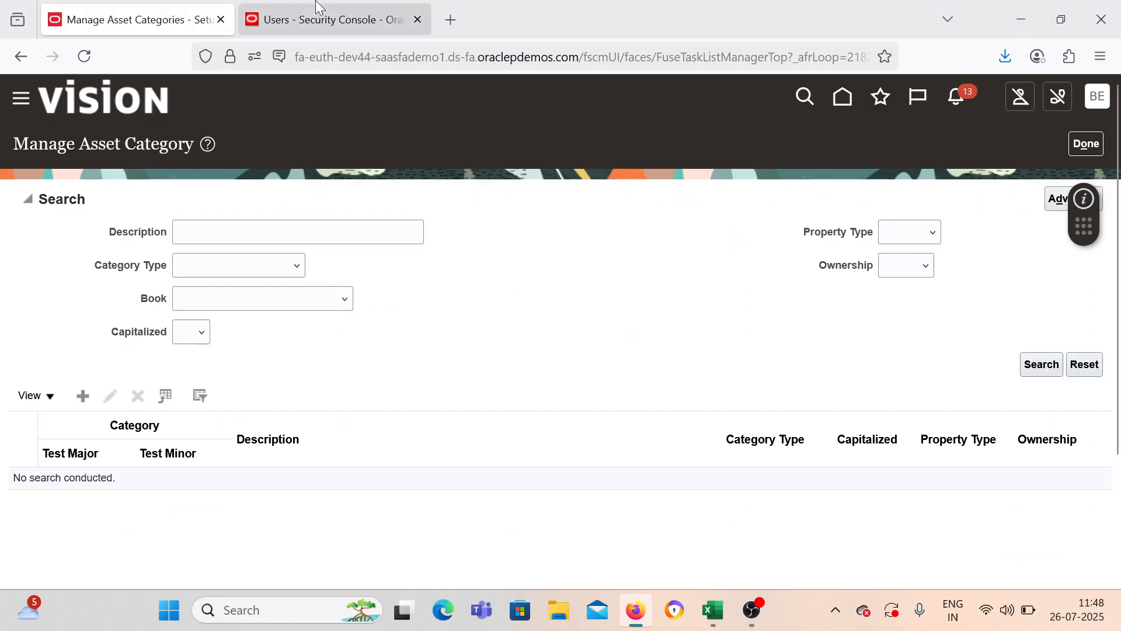
{"action": "left_click", "coordinate": [1086, 144]}
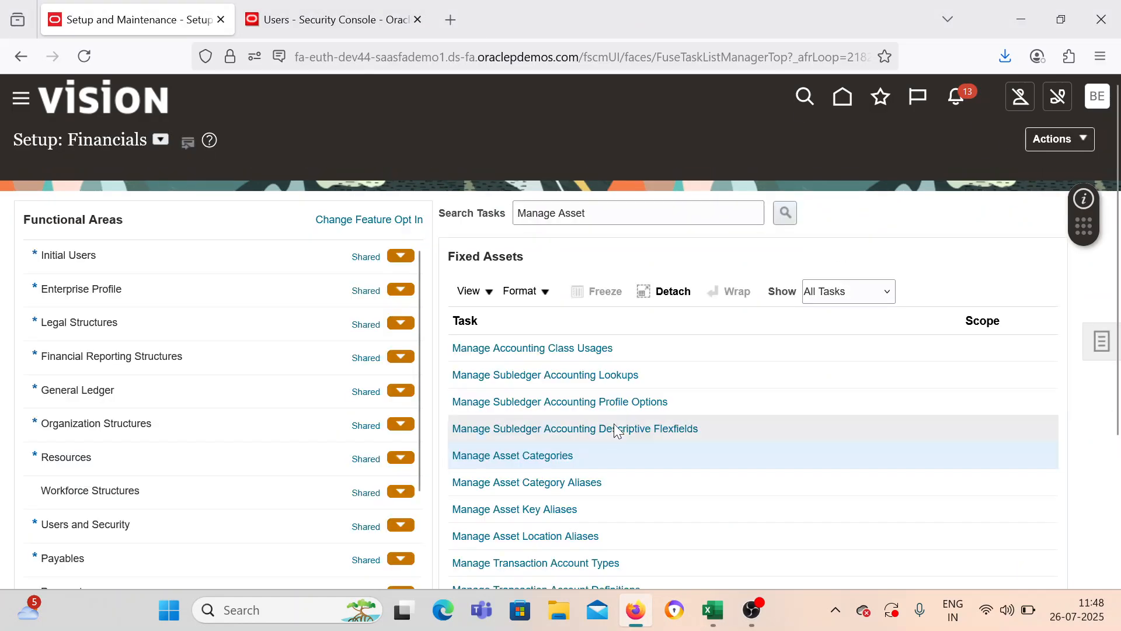
{"action": "left_click_drag", "start_coordinate": [596, 209], "coordinate": [554, 209]}
{"action": "type", "text": "Dast"}
{"action": "key", "text": "BackSpace"}
{"action": "key", "text": "Return"}
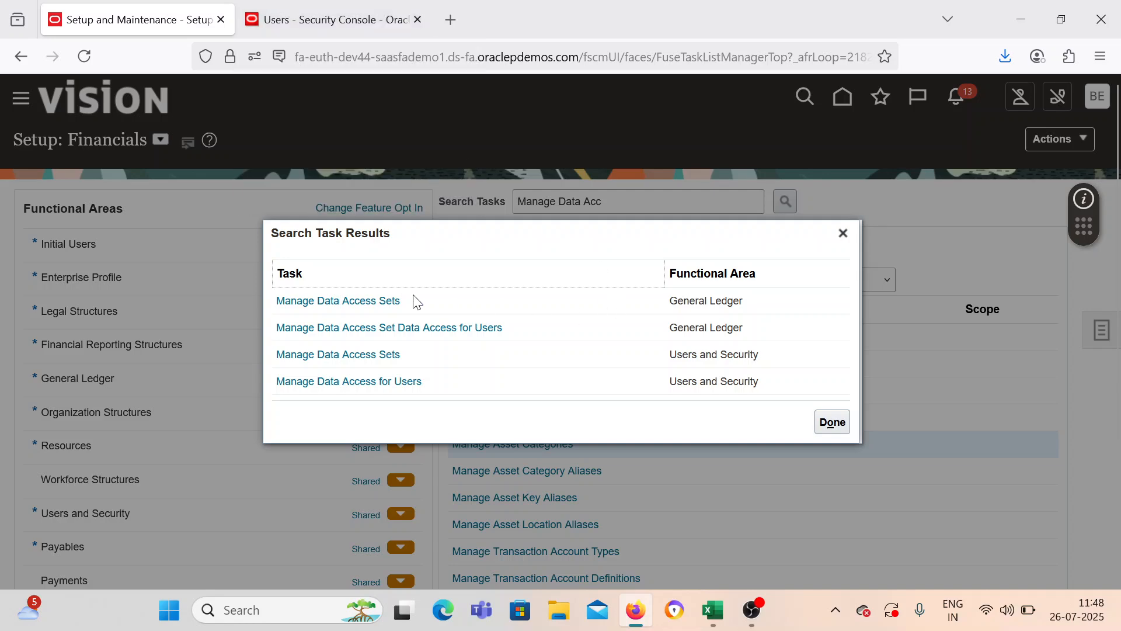
{"action": "left_click", "coordinate": [353, 382]}
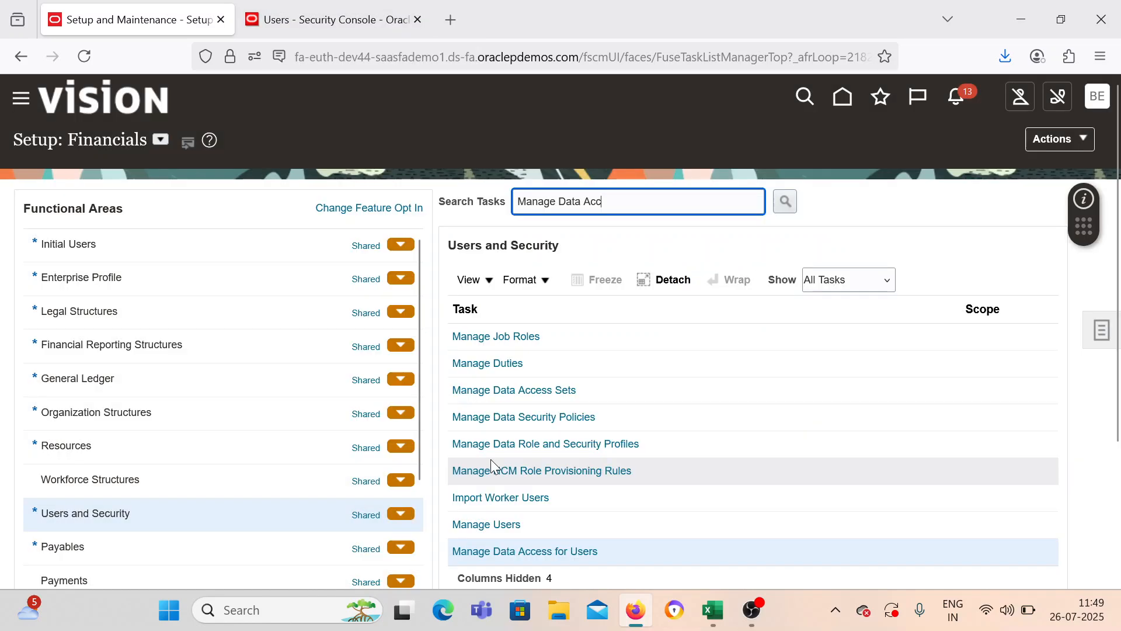
{"action": "left_click", "coordinate": [492, 550]}
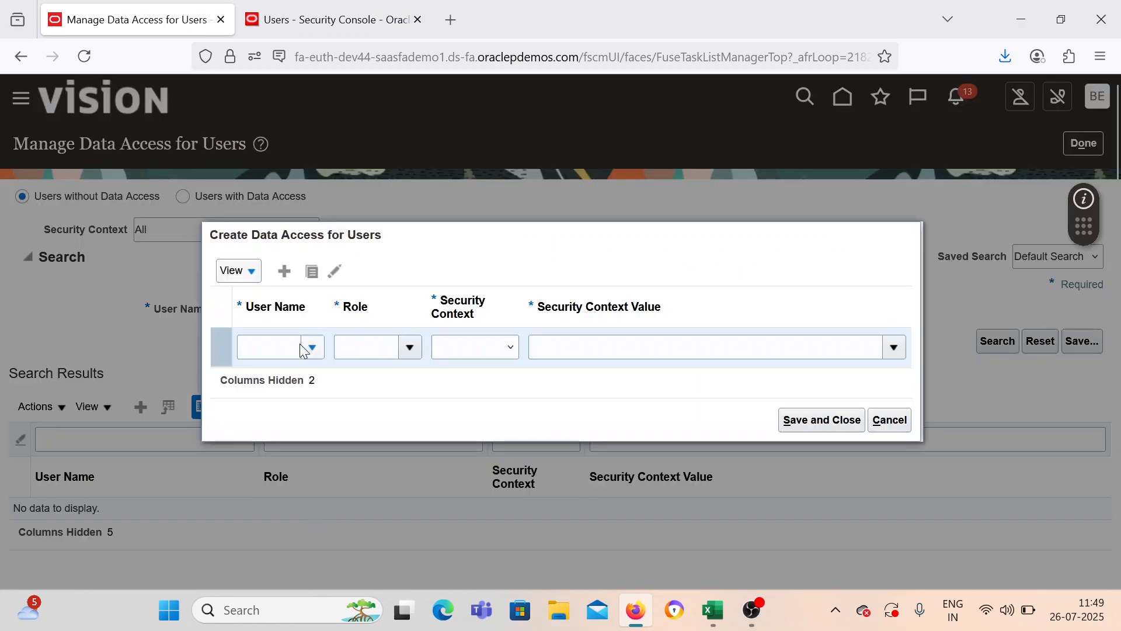
Step: Create a data access row granting BEL, as Asset Accountant, the asset book BEL CORP BOOK
{"action": "left_click", "coordinate": [282, 345]}
{"action": "type", "text": "BELK"}
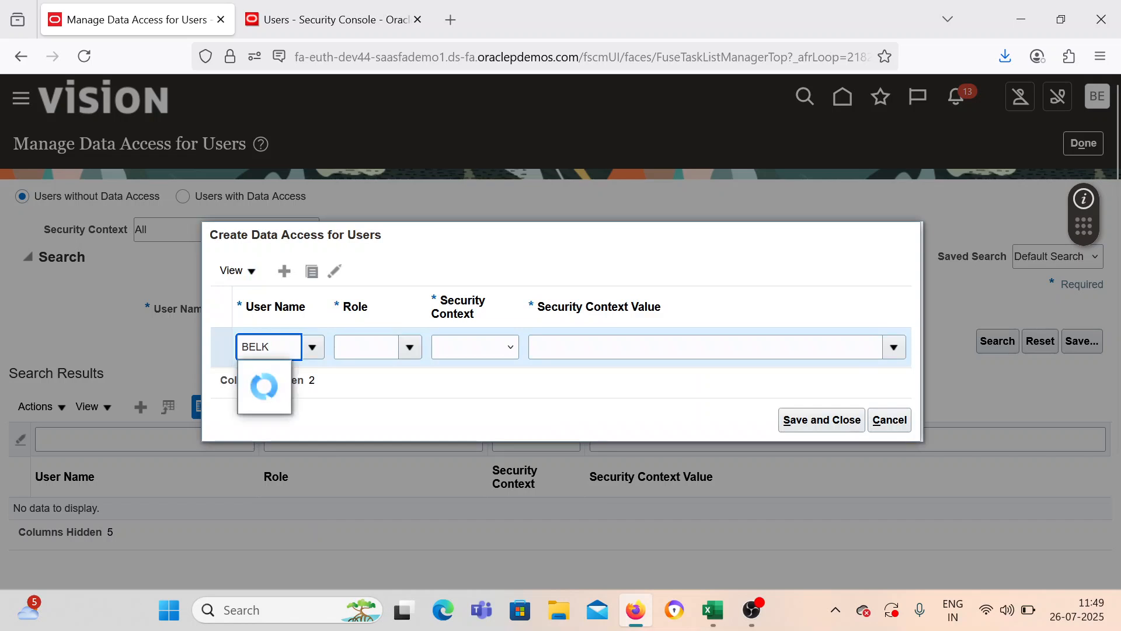
{"action": "key", "text": "BackSpace"}
{"action": "left_click", "coordinate": [412, 348]}
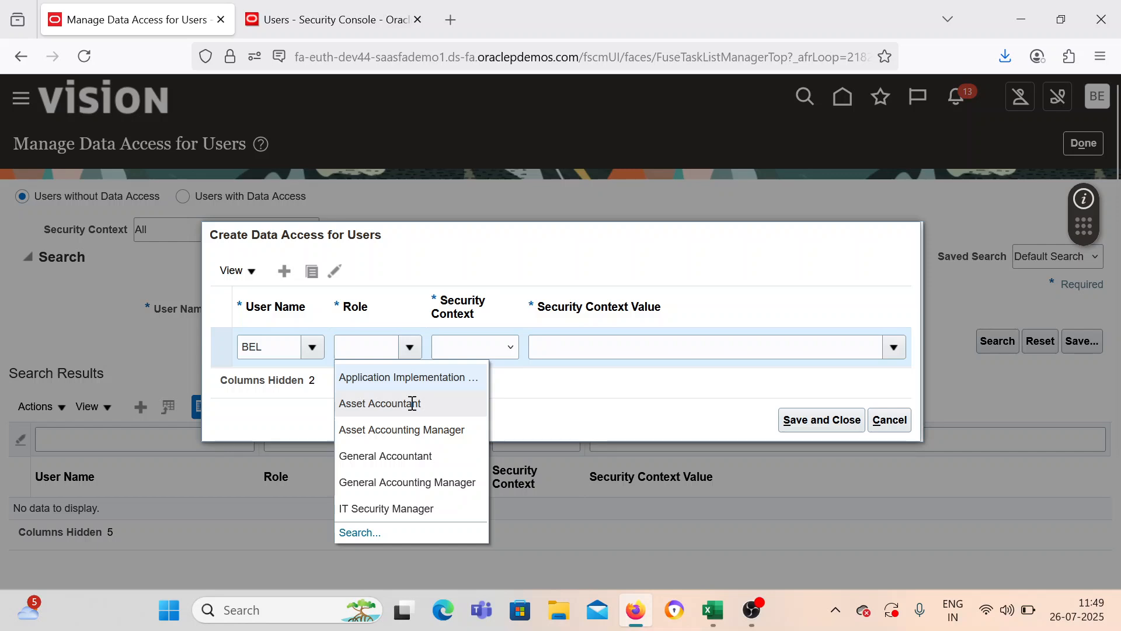
{"action": "left_click", "coordinate": [413, 404]}
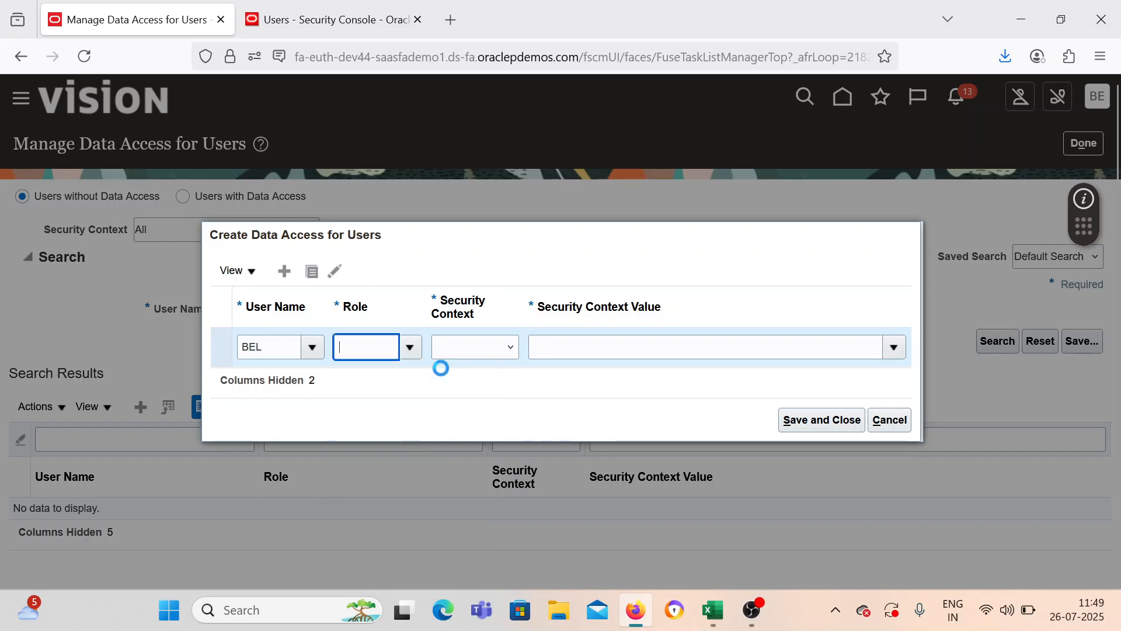
{"action": "left_click", "coordinate": [479, 346]}
{"action": "left_click", "coordinate": [483, 386]}
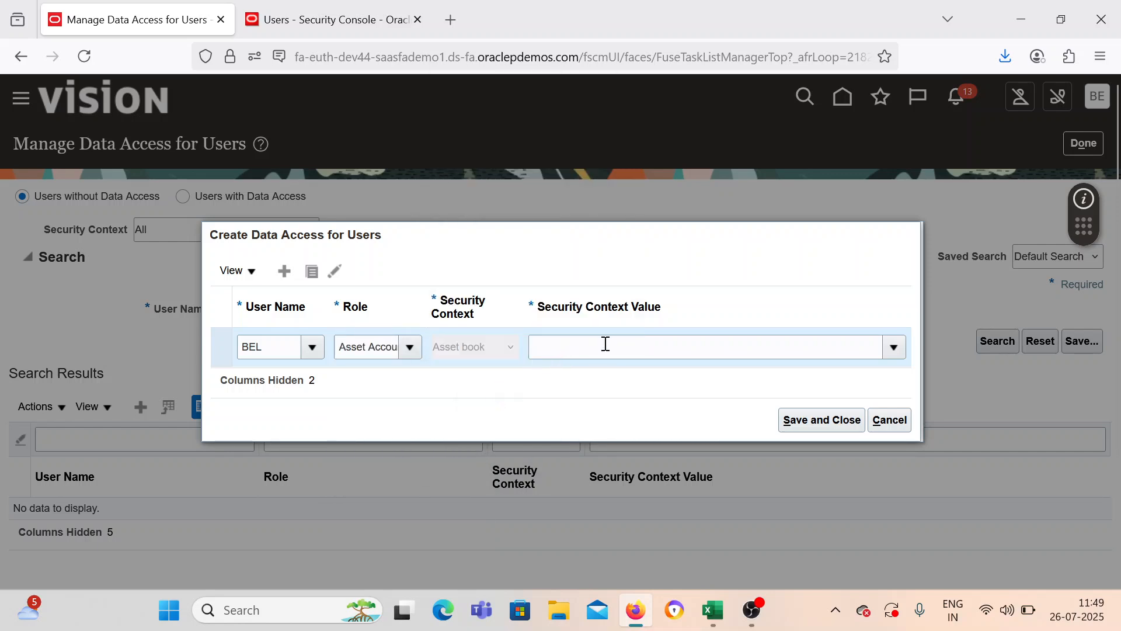
{"action": "left_click", "coordinate": [893, 347]}
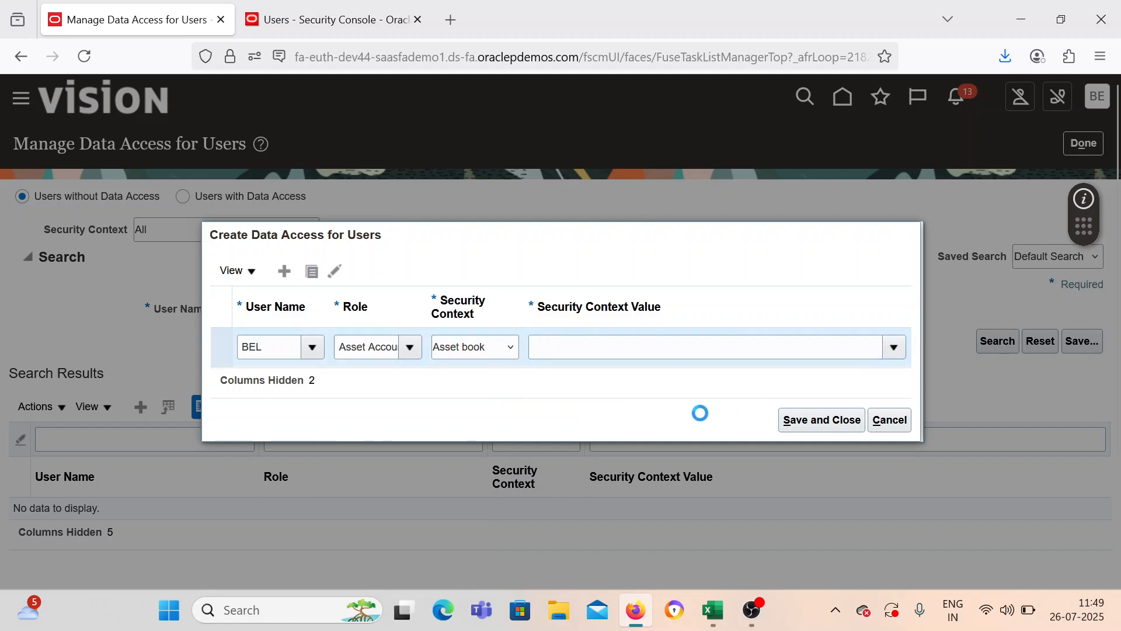
{"action": "left_click", "coordinate": [635, 509]}
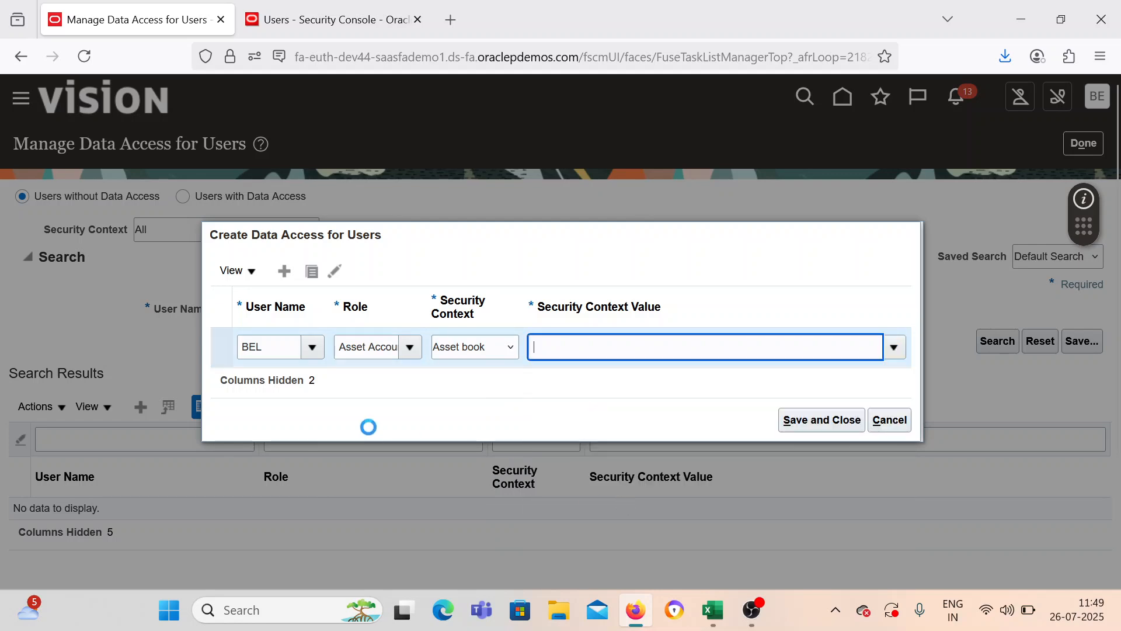
Step: Add a second data access row for BEL as Asset Accounting Manager with asset book BEL CORP BOOK, and save both rows
{"action": "left_click", "coordinate": [284, 271]}
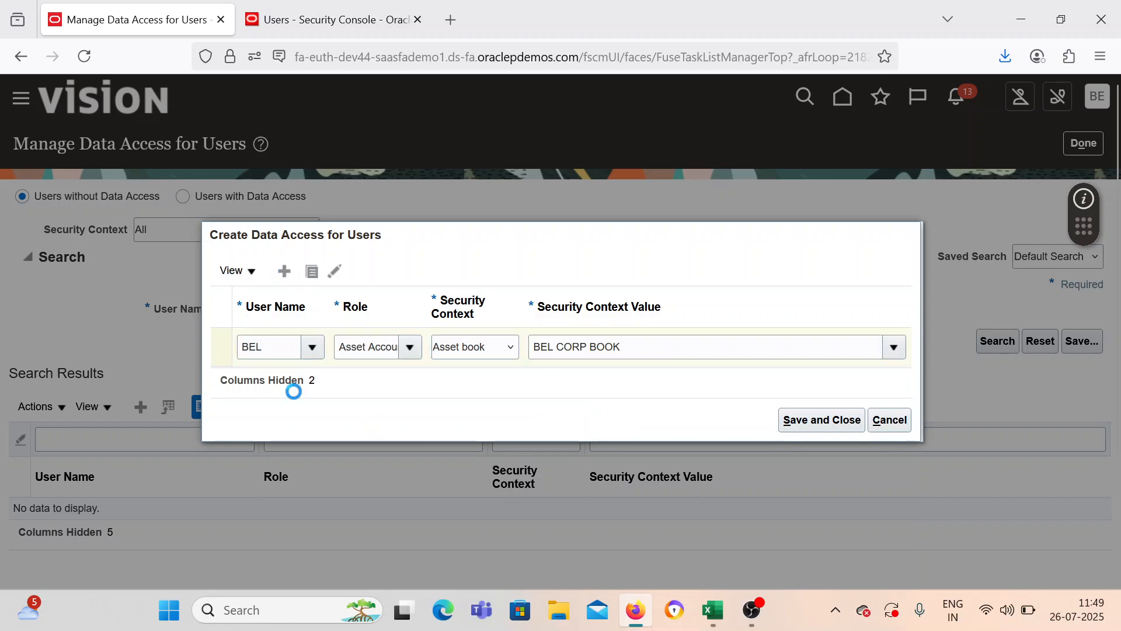
{"action": "left_click", "coordinate": [269, 320]}
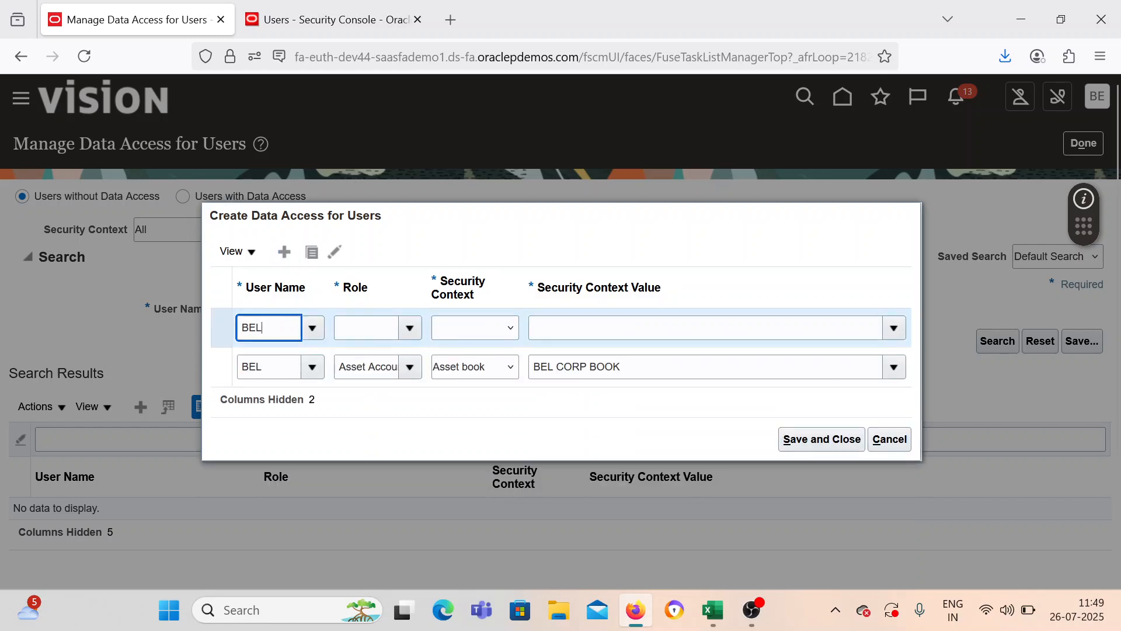
{"action": "left_click", "coordinate": [262, 357]}
{"action": "left_click", "coordinate": [409, 328]}
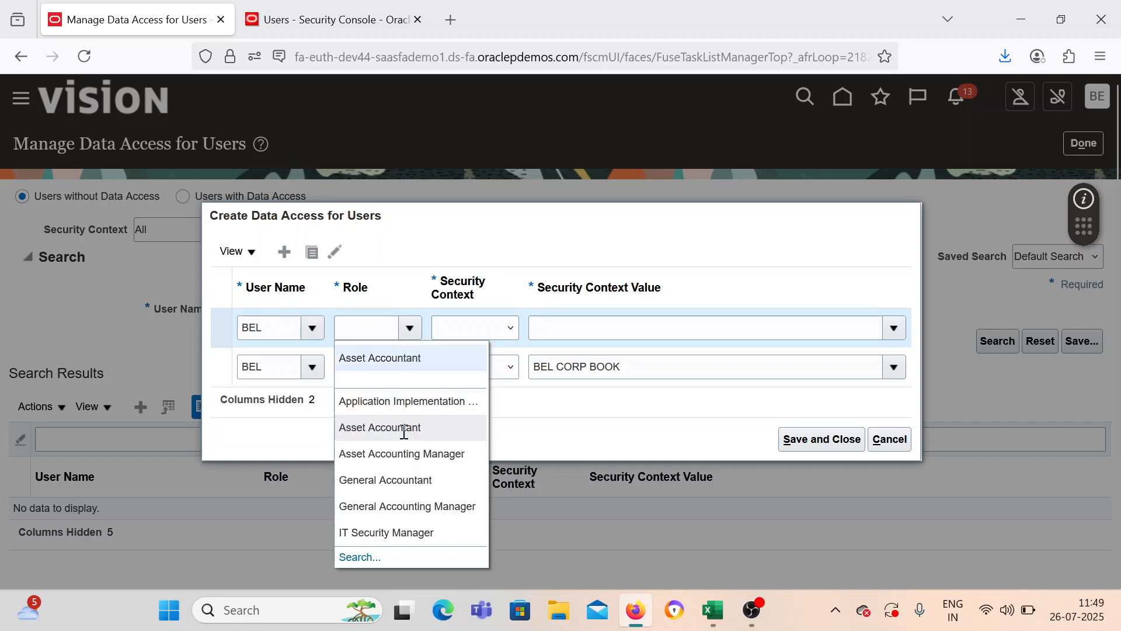
{"action": "left_click", "coordinate": [407, 454]}
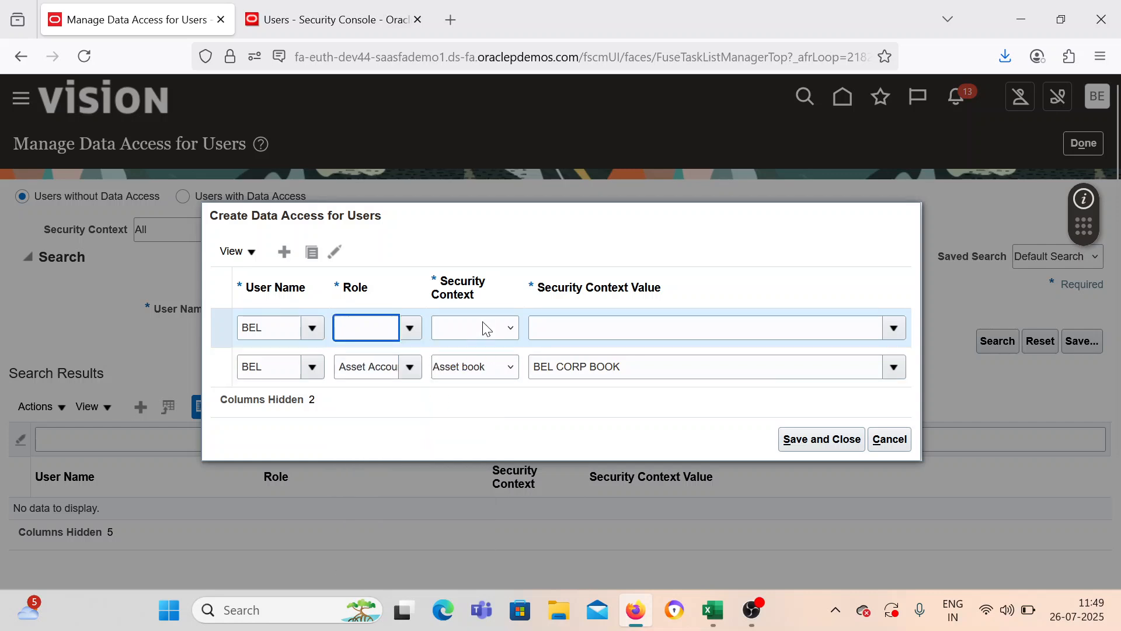
{"action": "left_click", "coordinate": [484, 328]}
{"action": "left_click", "coordinate": [467, 373]}
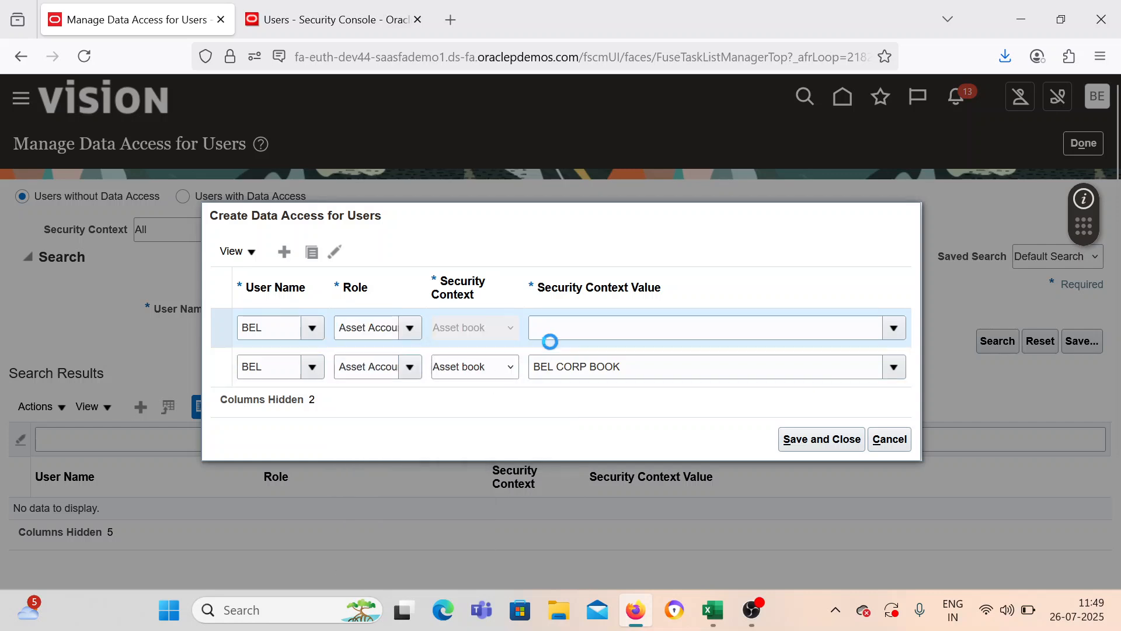
{"action": "left_click", "coordinate": [898, 335]}
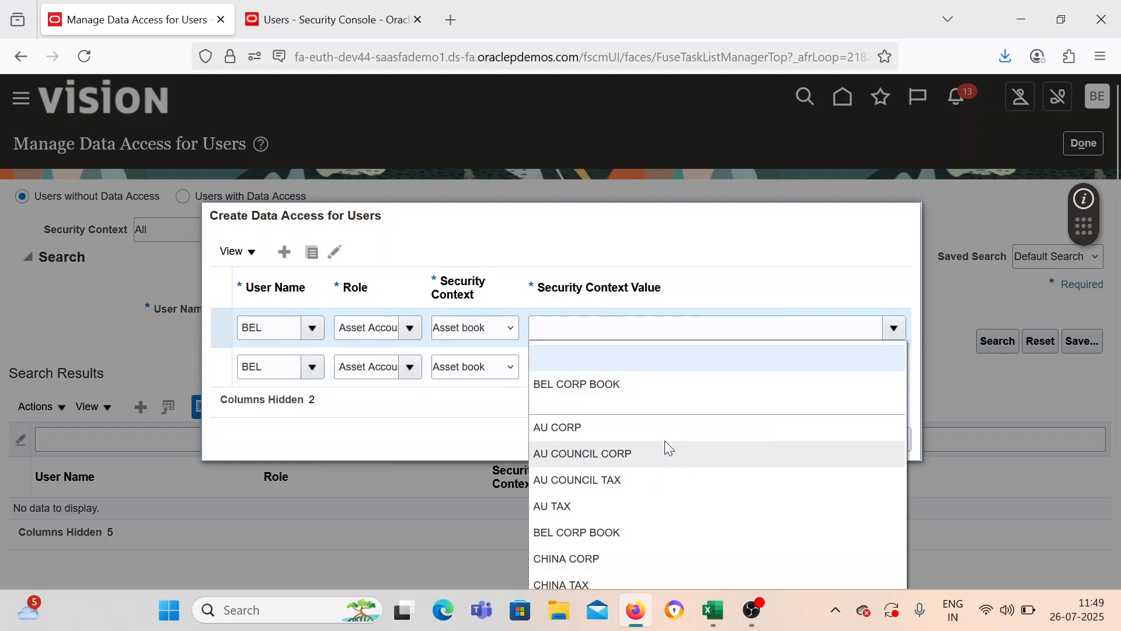
{"action": "left_click", "coordinate": [608, 386]}
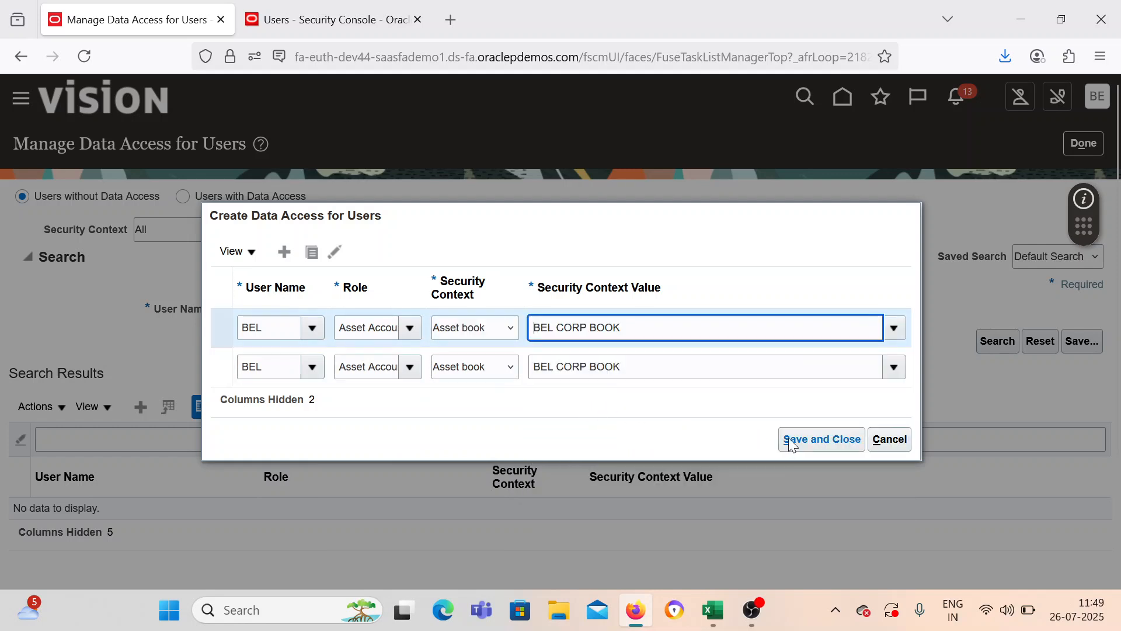
{"action": "left_click", "coordinate": [792, 442]}
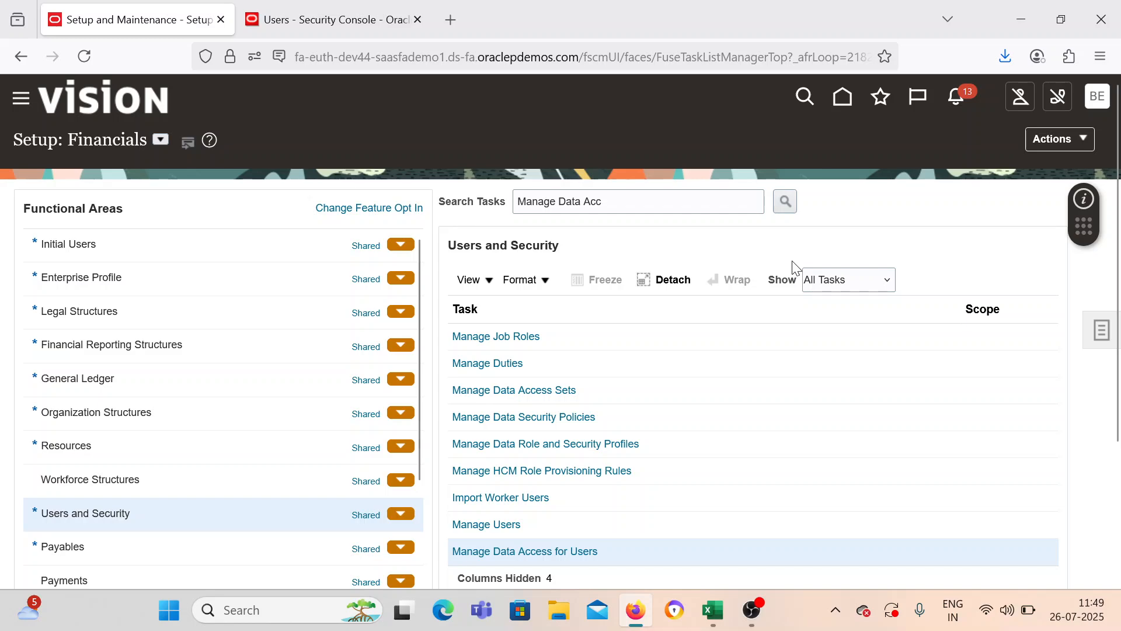
Step: Switch to the Excel checklist and mark Assign FA Roles to User and Assign Corporate Book to FA Roles as Done
{"action": "left_click", "coordinate": [703, 615]}
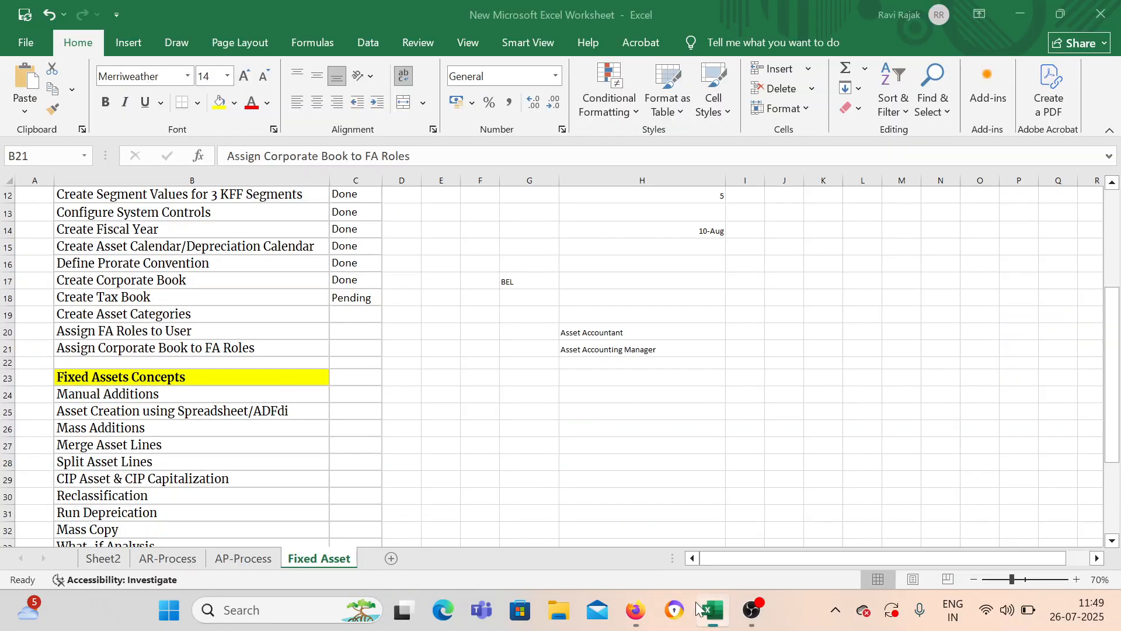
{"action": "left_click", "coordinate": [370, 331]}
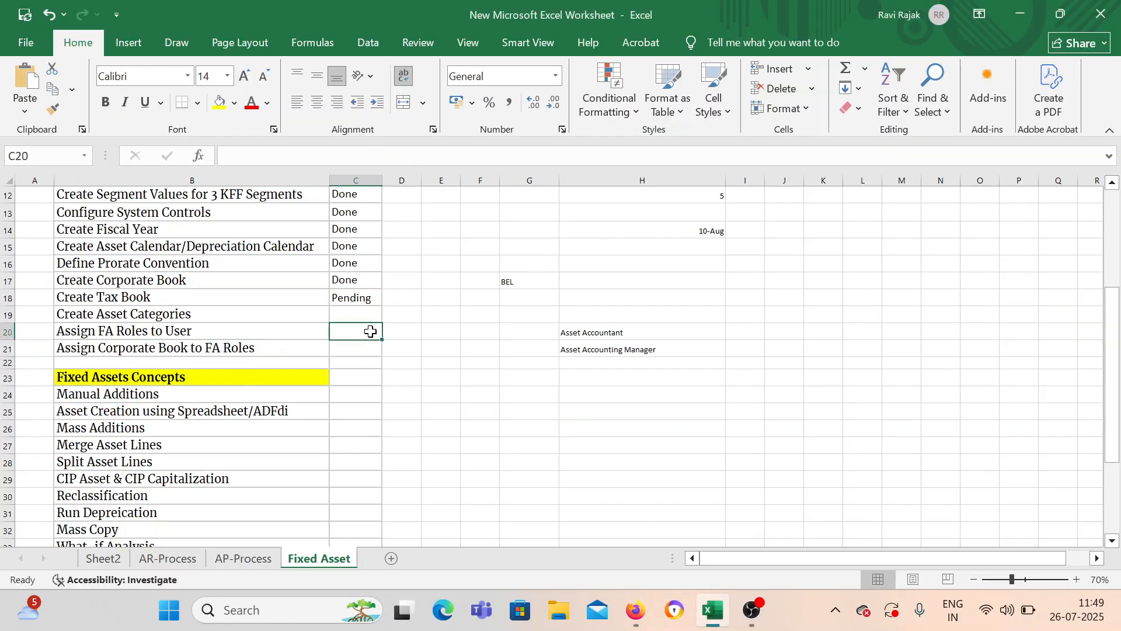
{"action": "type", "text": "Done"}
{"action": "key", "text": "Return"}
{"action": "type", "text": "Done"}
{"action": "key", "text": "Return"}
Step: Fill the Pending status of Create Tax Book down to Create Asset Categories and look over the pending tasks and concepts
{"action": "left_click", "coordinate": [366, 302]}
{"action": "left_click_drag", "start_coordinate": [380, 306], "coordinate": [377, 322]}
{"action": "left_click", "coordinate": [476, 313]}
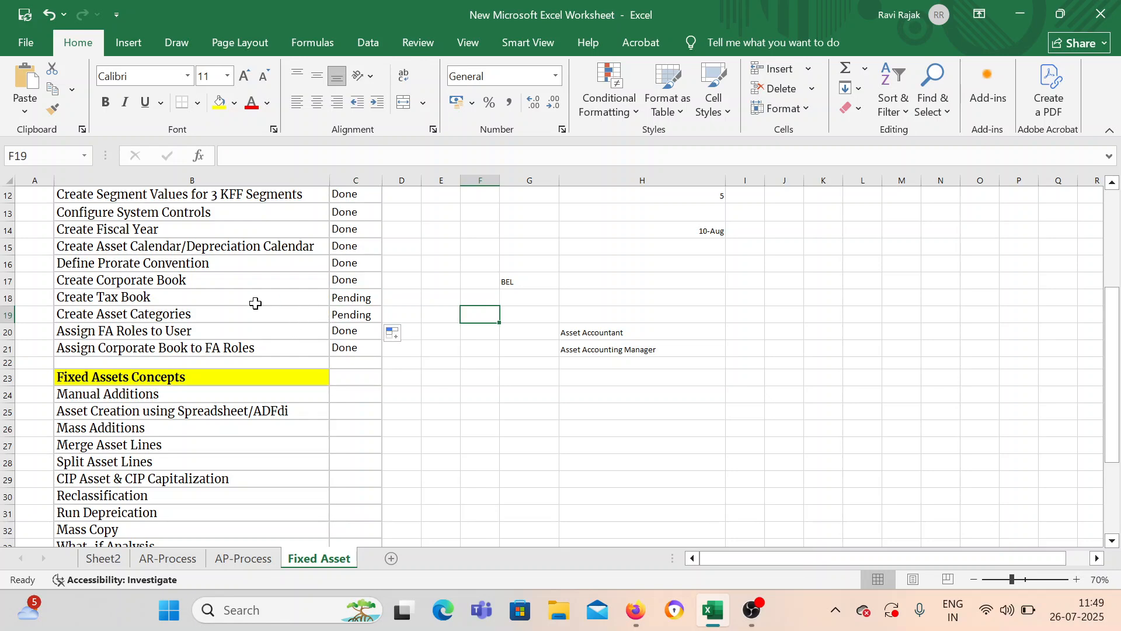
{"action": "left_click_drag", "start_coordinate": [256, 303], "coordinate": [258, 313]}
{"action": "scroll", "coordinate": [251, 318], "scroll_direction": "down", "scroll_amount": 3}
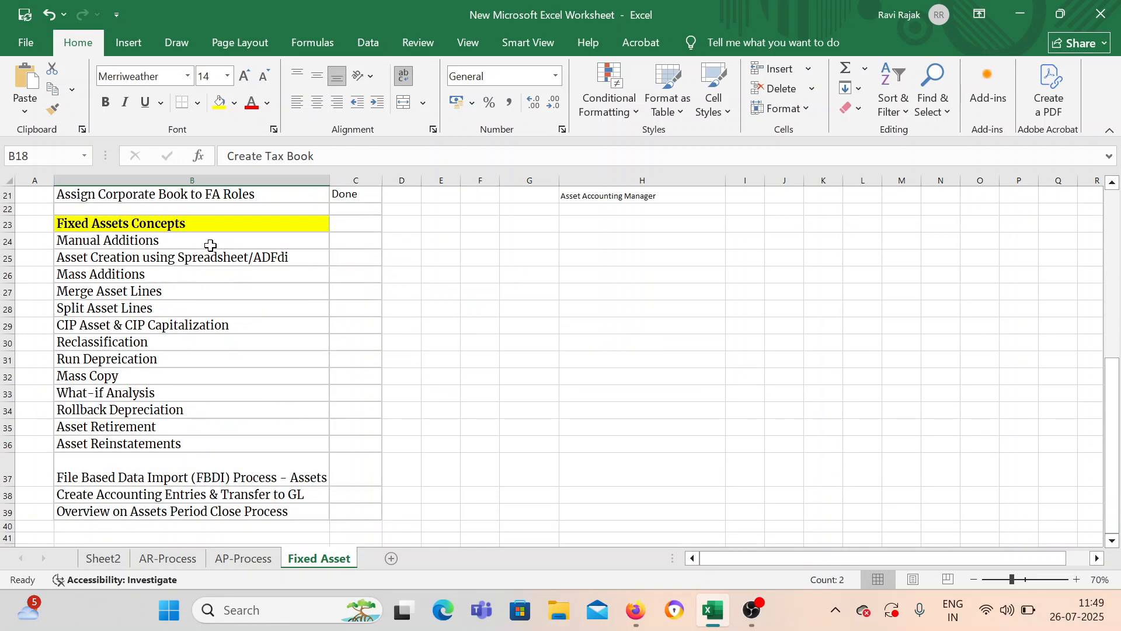
Step: Review the Fixed Asset checklist, covering the completed setup tasks, the pending Create Asset Categories task and the Fixed Assets Concepts from Manual Additions onward
{"action": "left_click_drag", "start_coordinate": [210, 244], "coordinate": [240, 472]}
{"action": "scroll", "coordinate": [293, 418], "scroll_direction": "up", "scroll_amount": 5}
{"action": "left_click", "coordinate": [196, 420]}
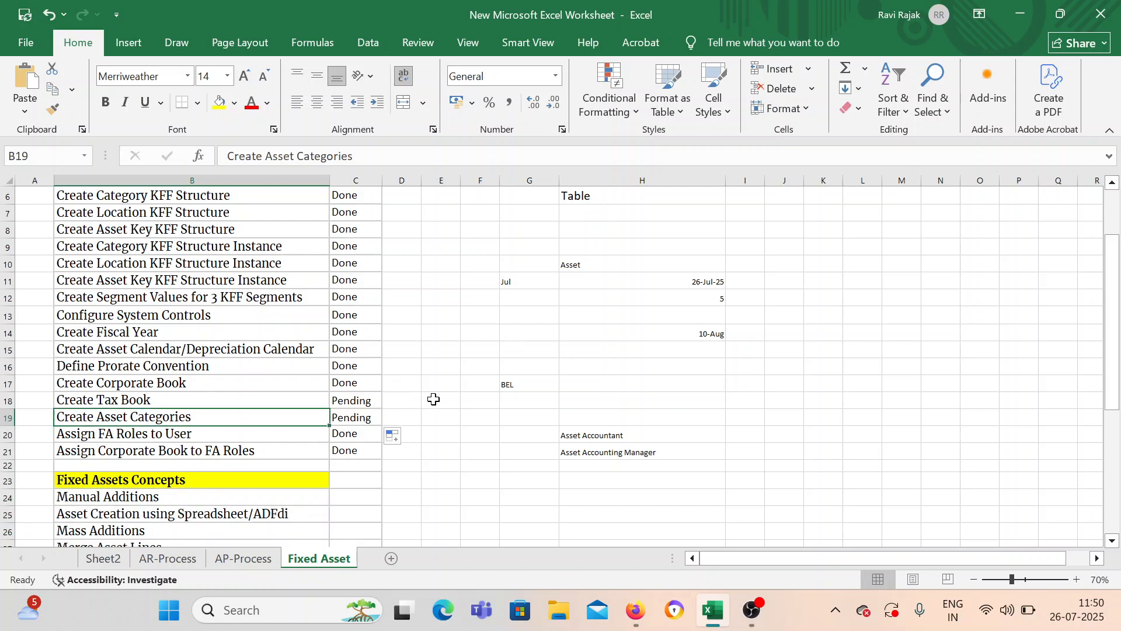
{"action": "scroll", "coordinate": [373, 368], "scroll_direction": "up", "scroll_amount": 2}
{"action": "left_click_drag", "start_coordinate": [305, 232], "coordinate": [319, 428]}
{"action": "scroll", "coordinate": [439, 391], "scroll_direction": "down", "scroll_amount": 2}
{"action": "scroll", "coordinate": [439, 391], "scroll_direction": "down", "scroll_amount": 3}
{"action": "scroll", "coordinate": [439, 390], "scroll_direction": "up", "scroll_amount": 1}
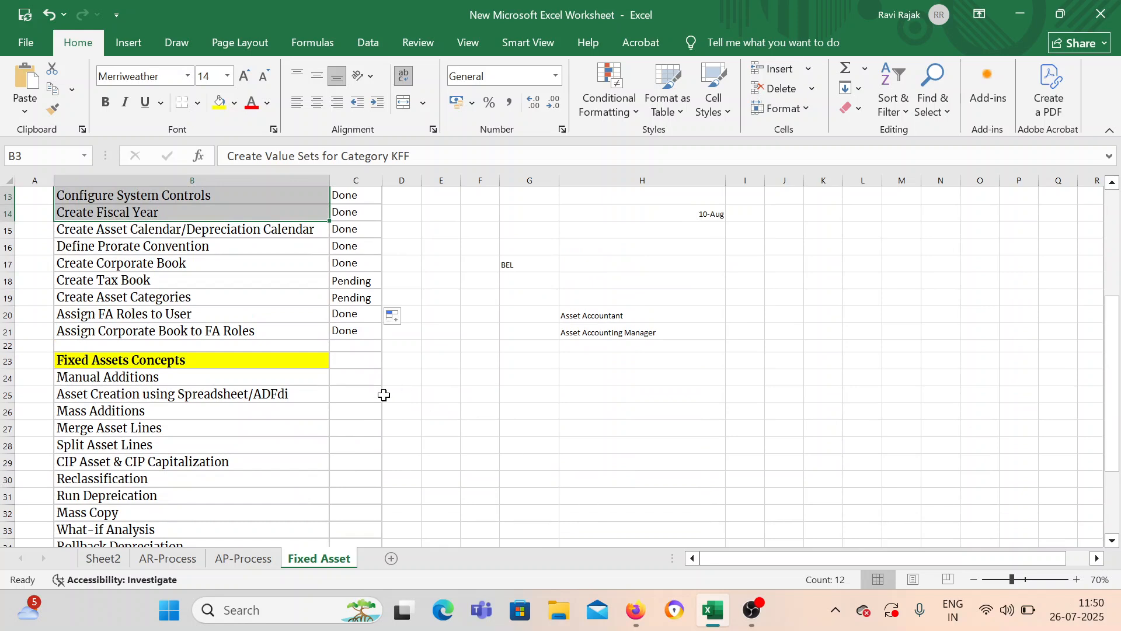
{"action": "left_click", "coordinate": [120, 301]}
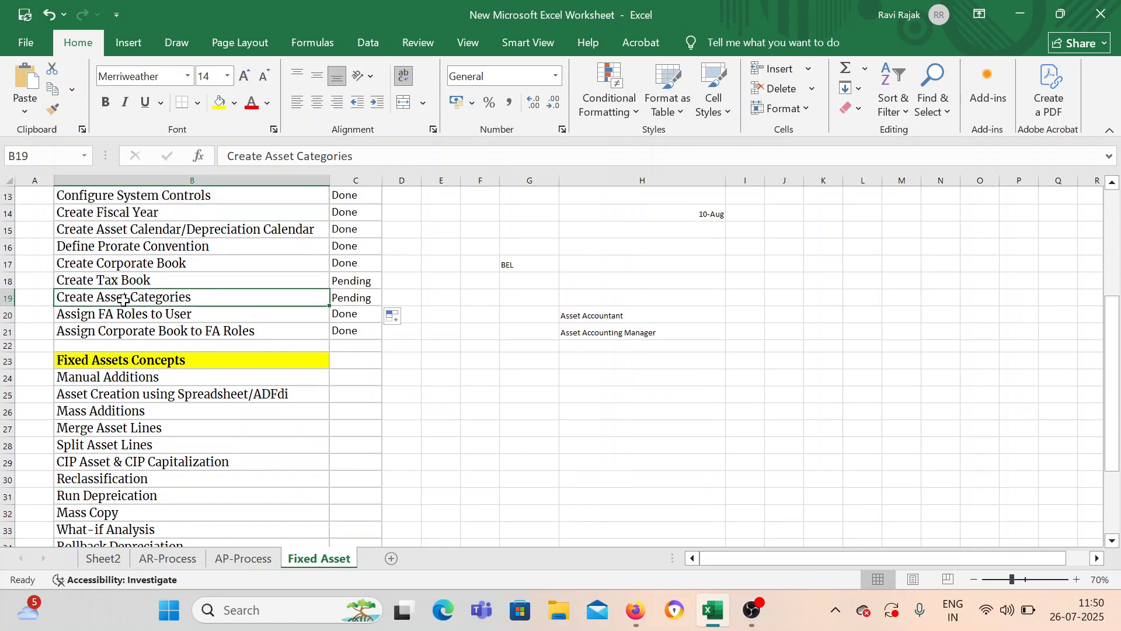
{"action": "left_click", "coordinate": [127, 378]}
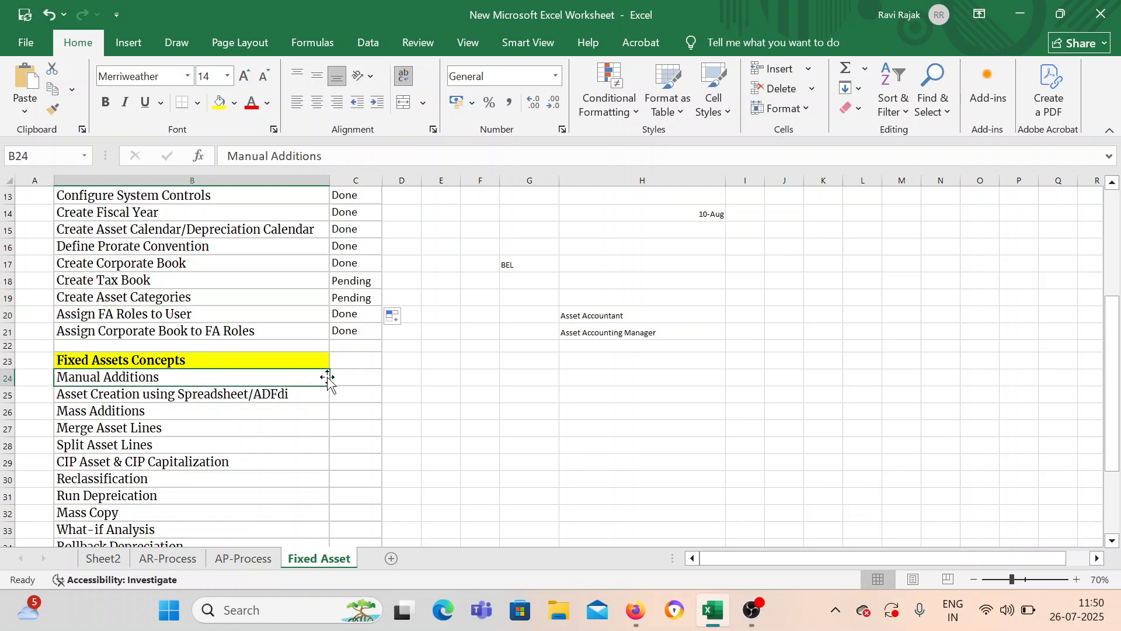
{"action": "scroll", "coordinate": [389, 387], "scroll_direction": "up", "scroll_amount": 4}
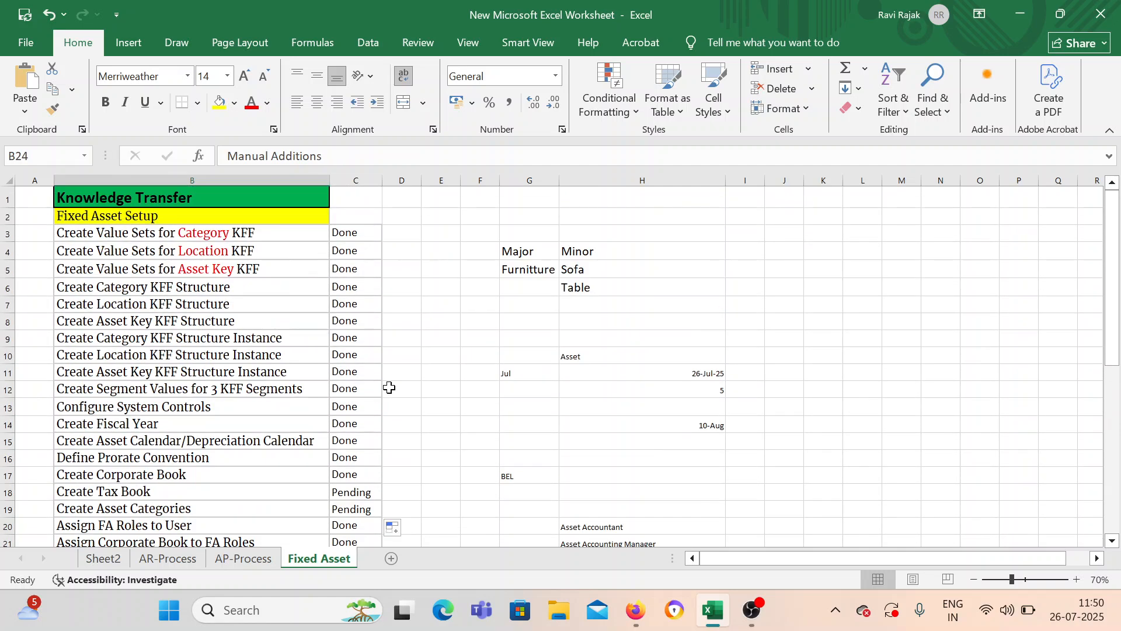
{"action": "left_click", "coordinate": [759, 610]}
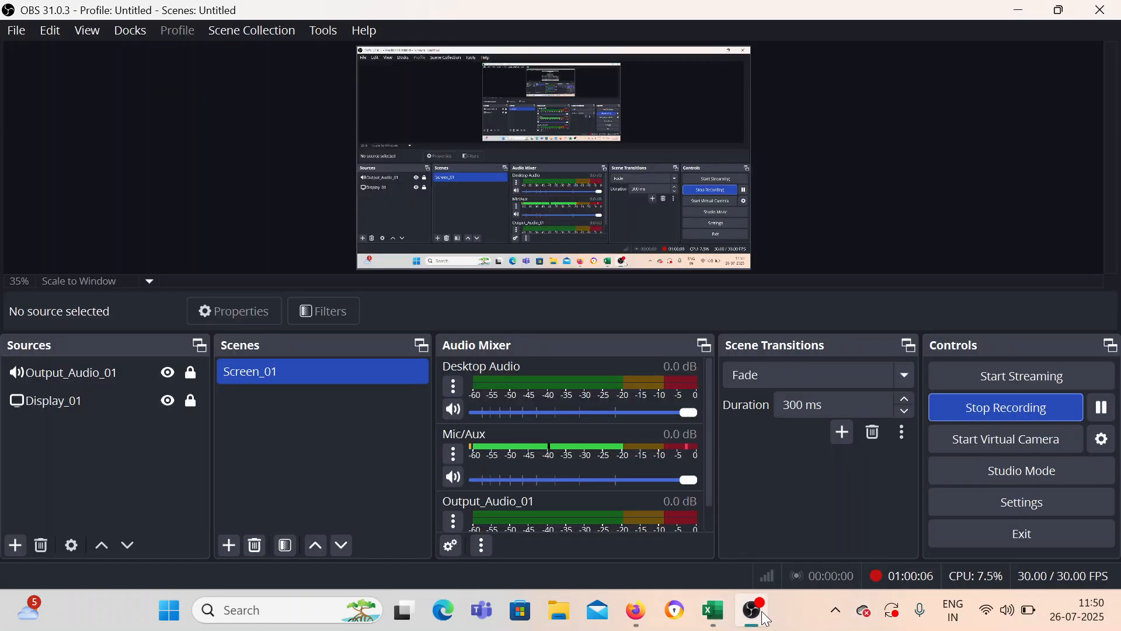
{"action": "left_click", "coordinate": [762, 611]}
{"action": "left_click", "coordinate": [573, 370]}
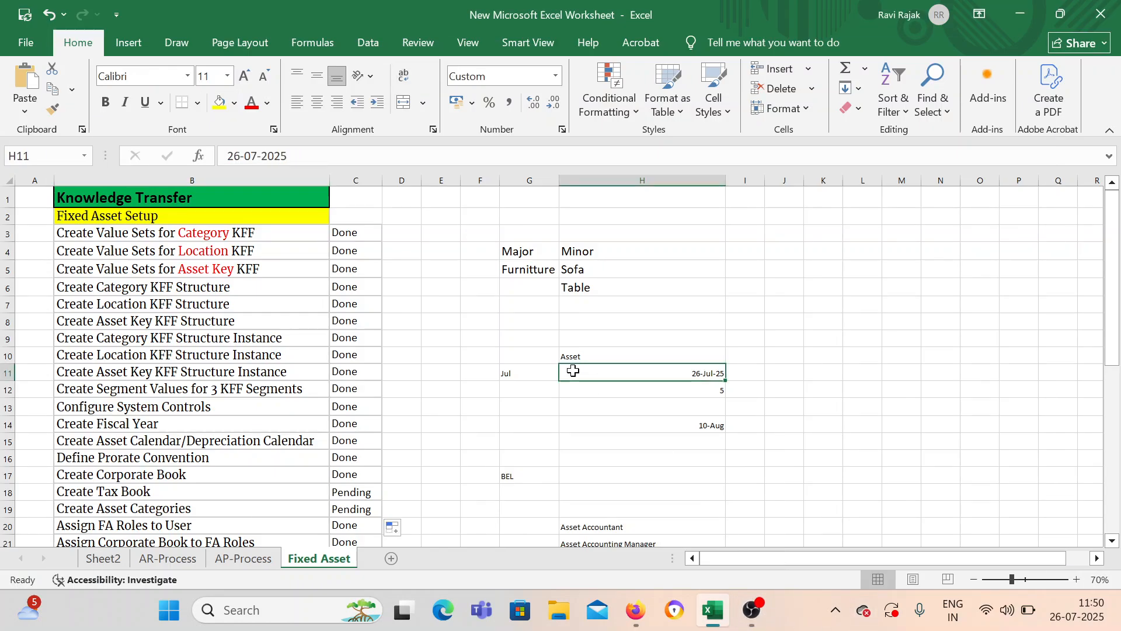
Step: Widen the checklist's status column C slightly and narrow the task column B to fit its longest entries
{"action": "left_click", "coordinate": [286, 232]}
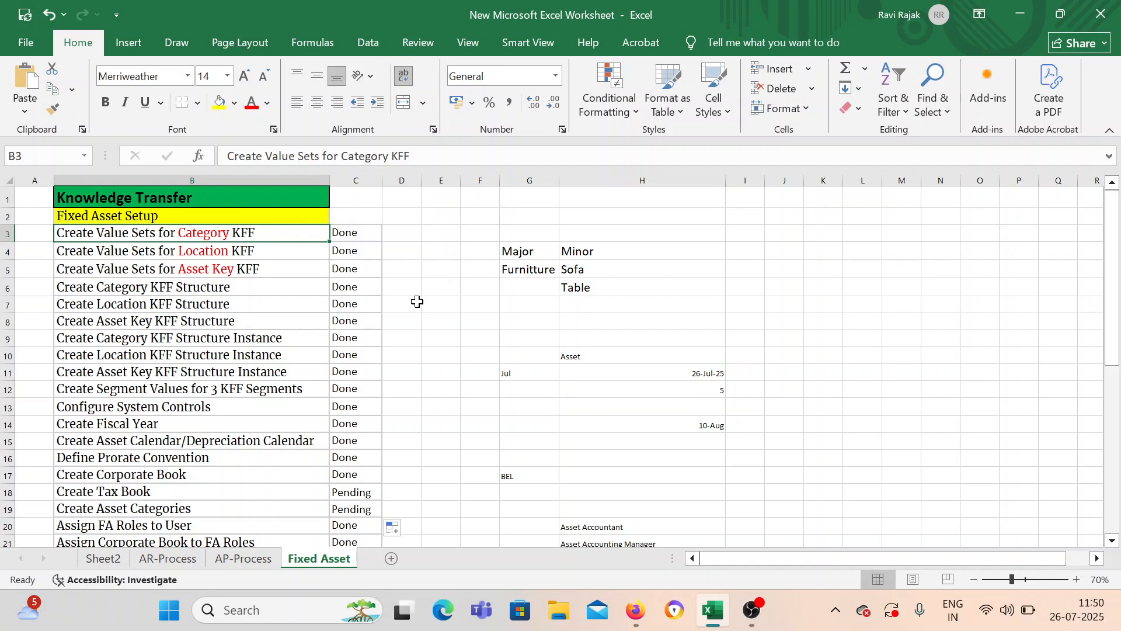
{"action": "left_click_drag", "start_coordinate": [381, 181], "coordinate": [386, 183]}
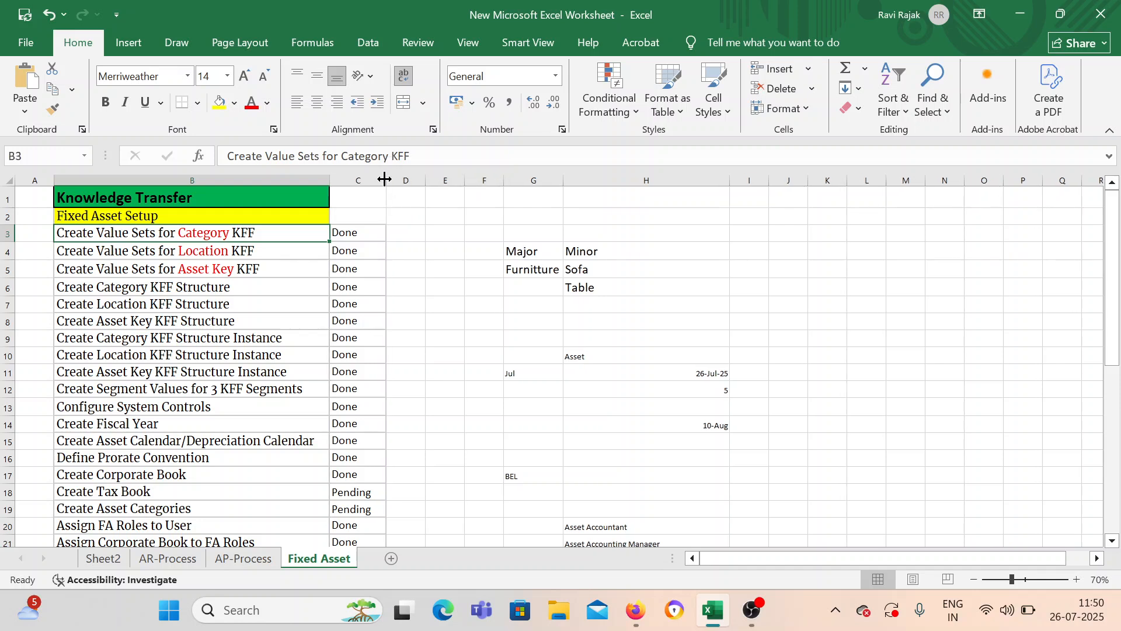
{"action": "left_click_drag", "start_coordinate": [384, 179], "coordinate": [390, 181]}
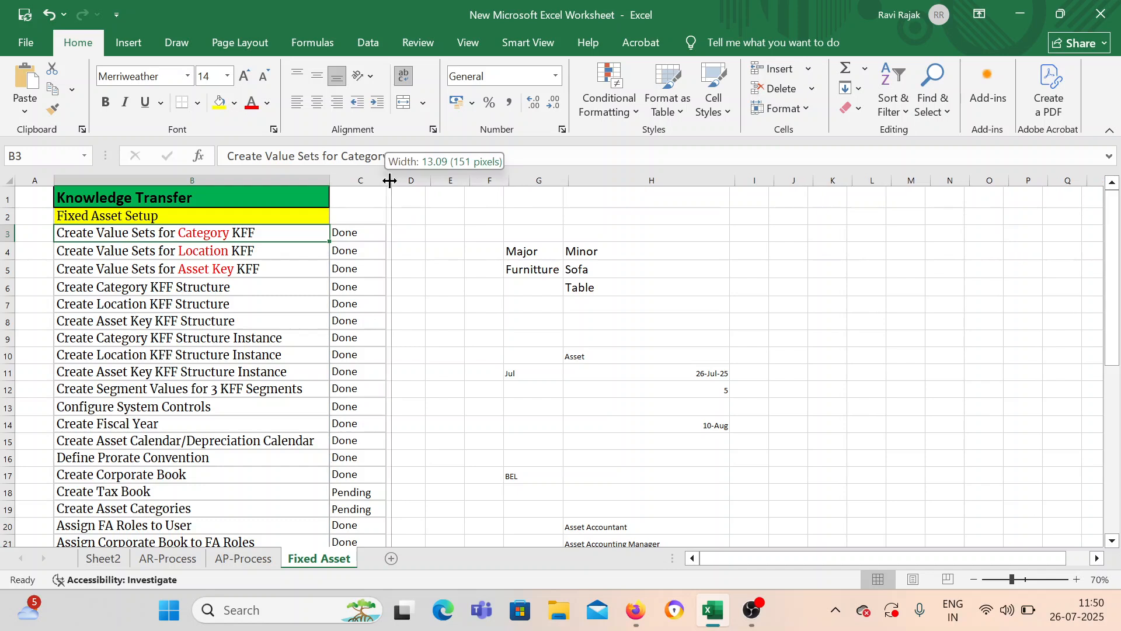
{"action": "left_click_drag", "start_coordinate": [390, 181], "coordinate": [321, 182]}
{"action": "scroll", "coordinate": [453, 295], "scroll_direction": "down", "scroll_amount": 3}
{"action": "scroll", "coordinate": [492, 283], "scroll_direction": "up", "scroll_amount": 3}
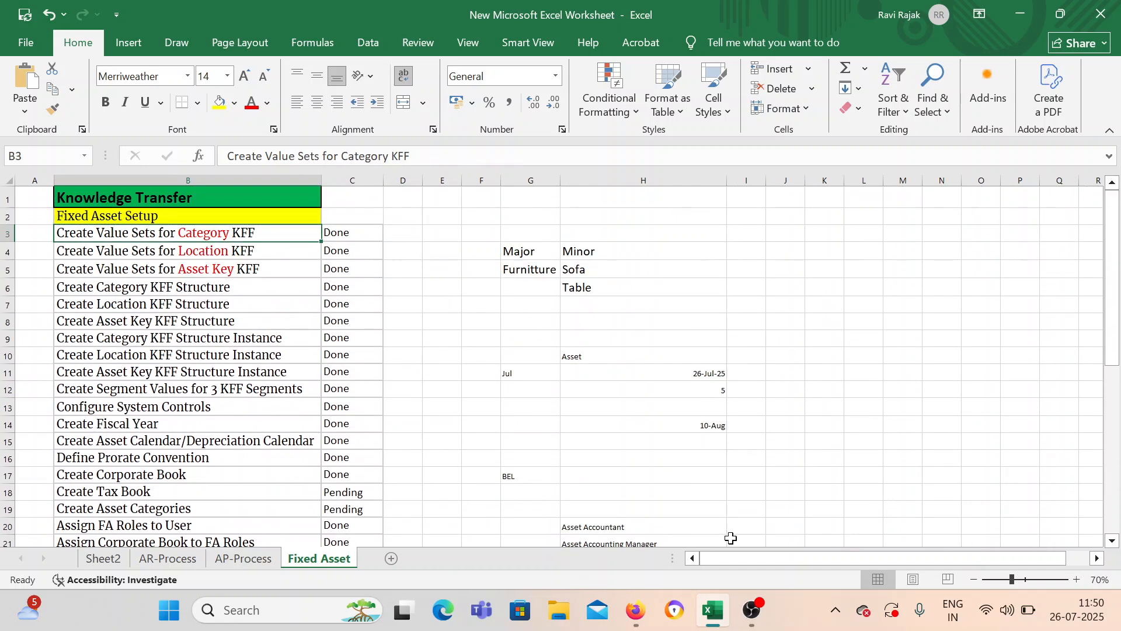
{"action": "mouse_move", "coordinate": [752, 610]}
{"action": "left_click", "coordinate": [766, 565]}
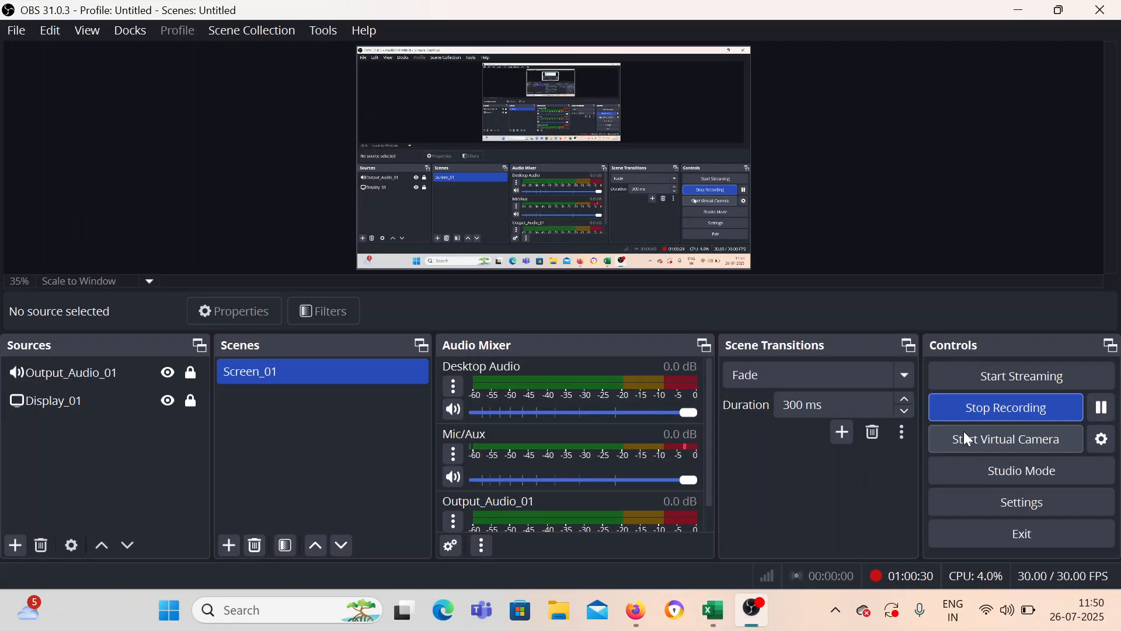